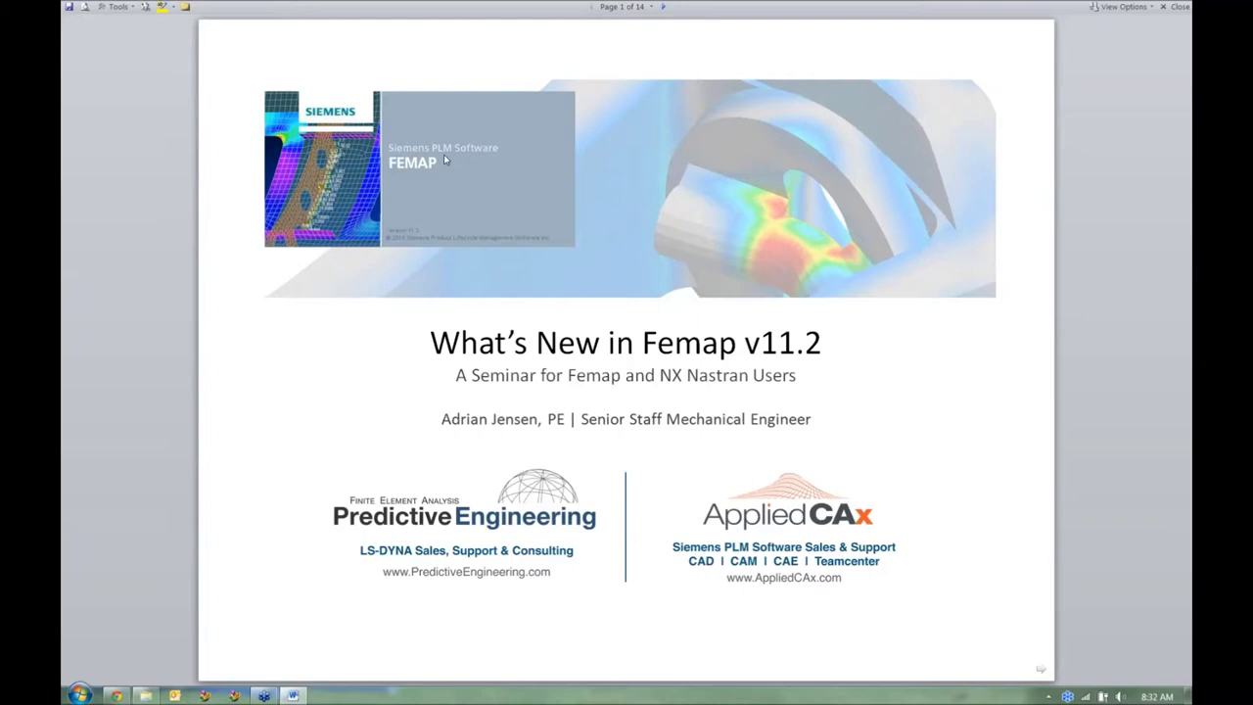
Step: Page through the seminar handout to the Geometry > Solid > Slice section
{"action": "key", "text": "Page_Down"}
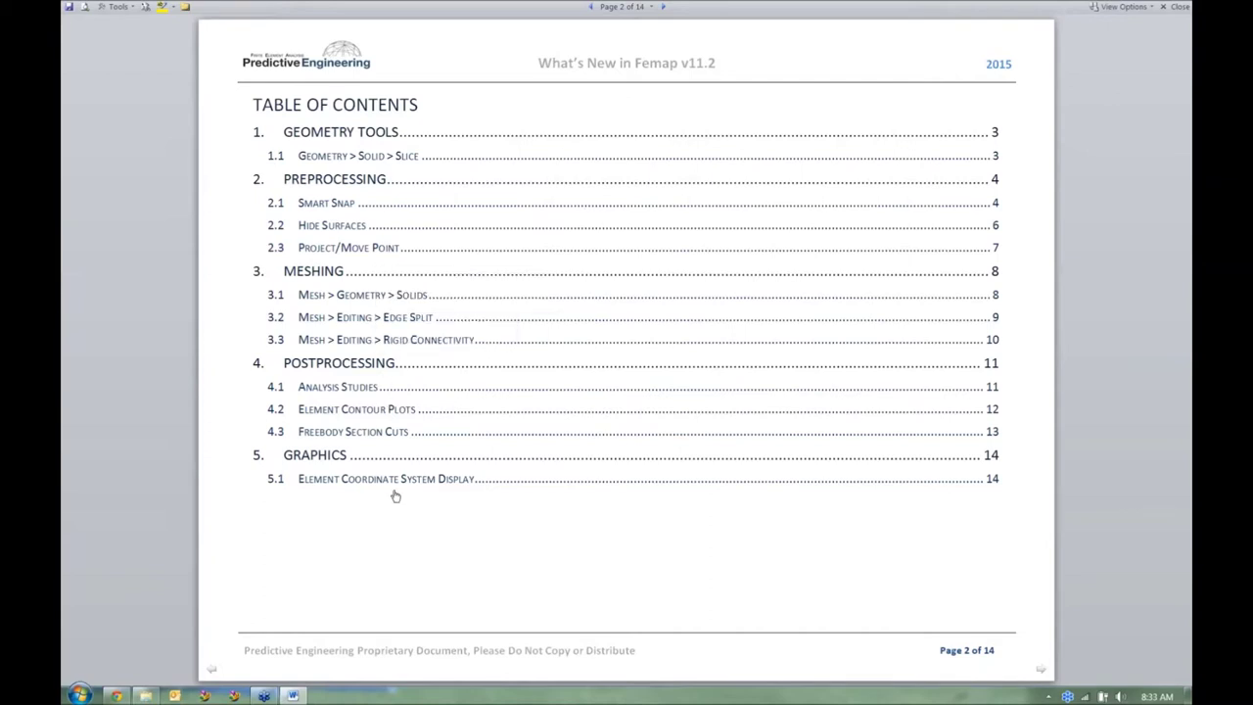
{"action": "key", "text": "Page_Down"}
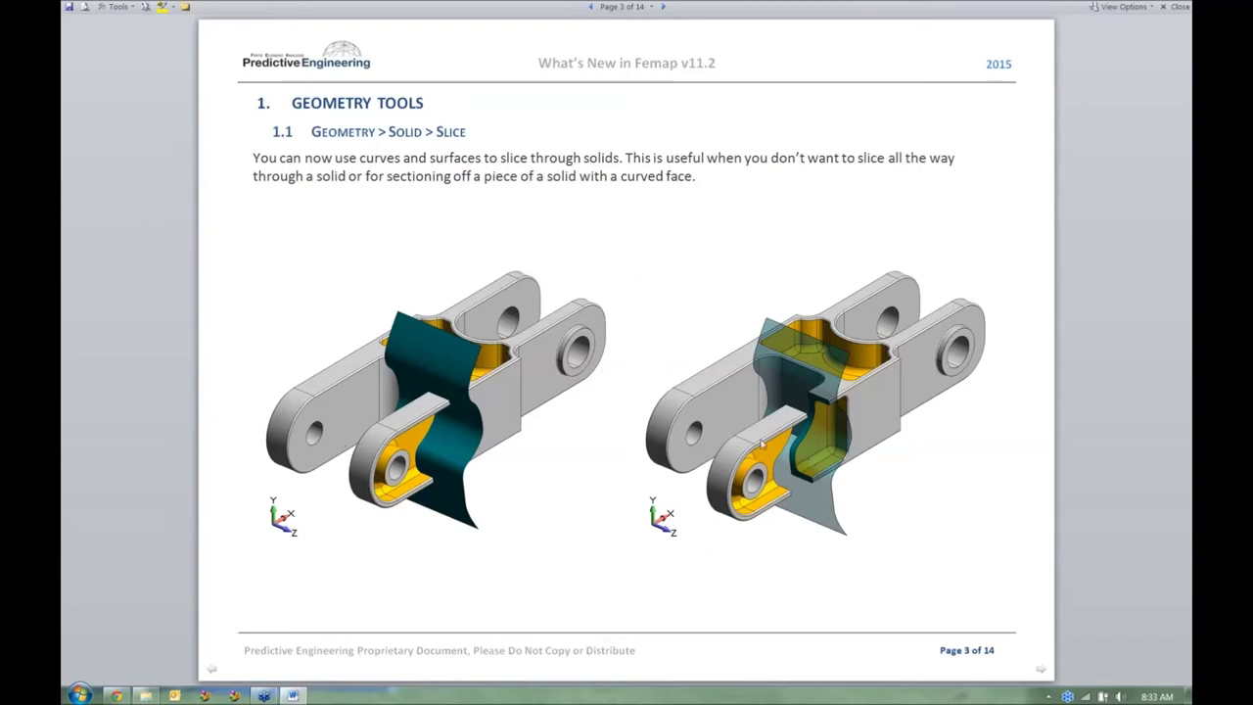
Step: Switch to Femap and open the model file "Clevis - 1 - Start.modfem"
{"action": "left_click", "coordinate": [233, 695]}
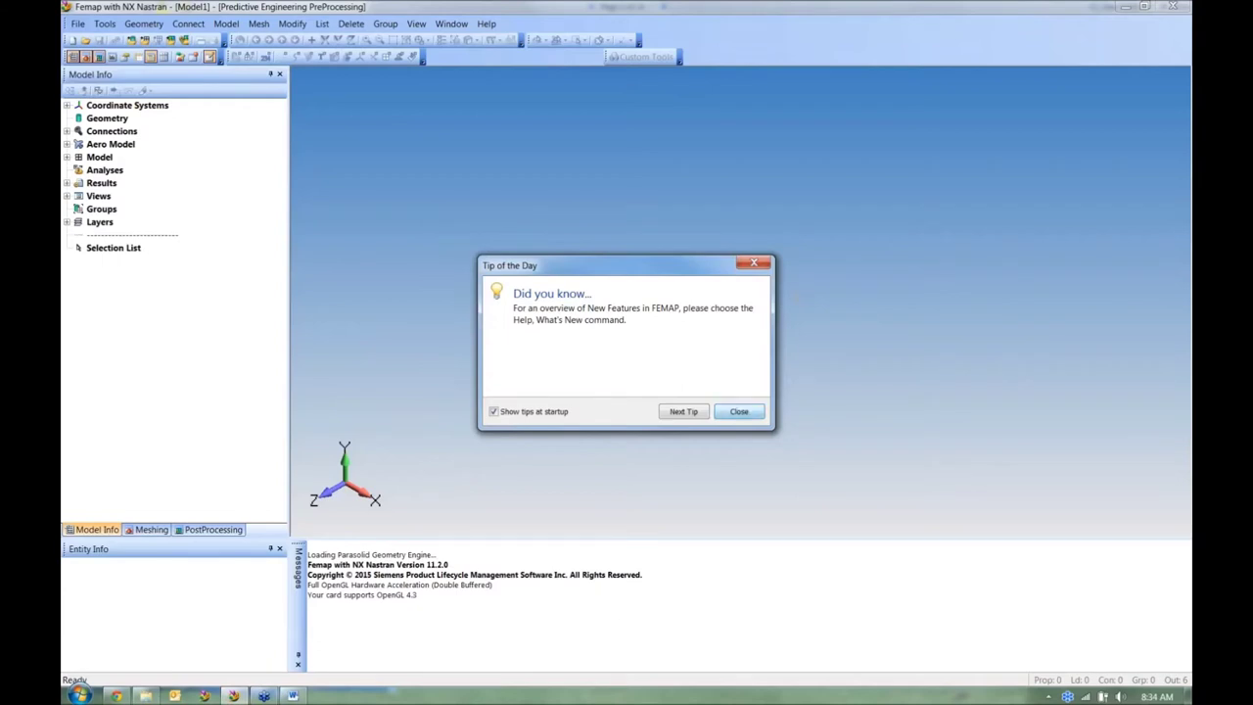
{"action": "left_click", "coordinate": [739, 412]}
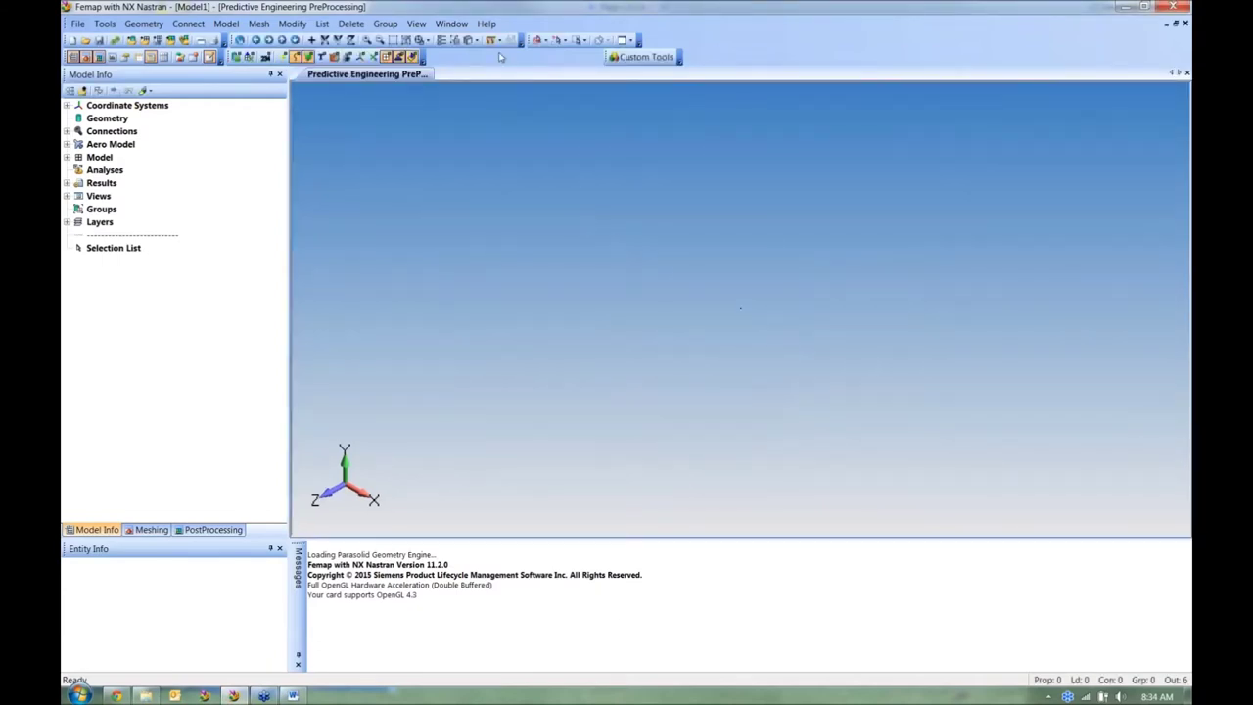
{"action": "left_click", "coordinate": [487, 24]}
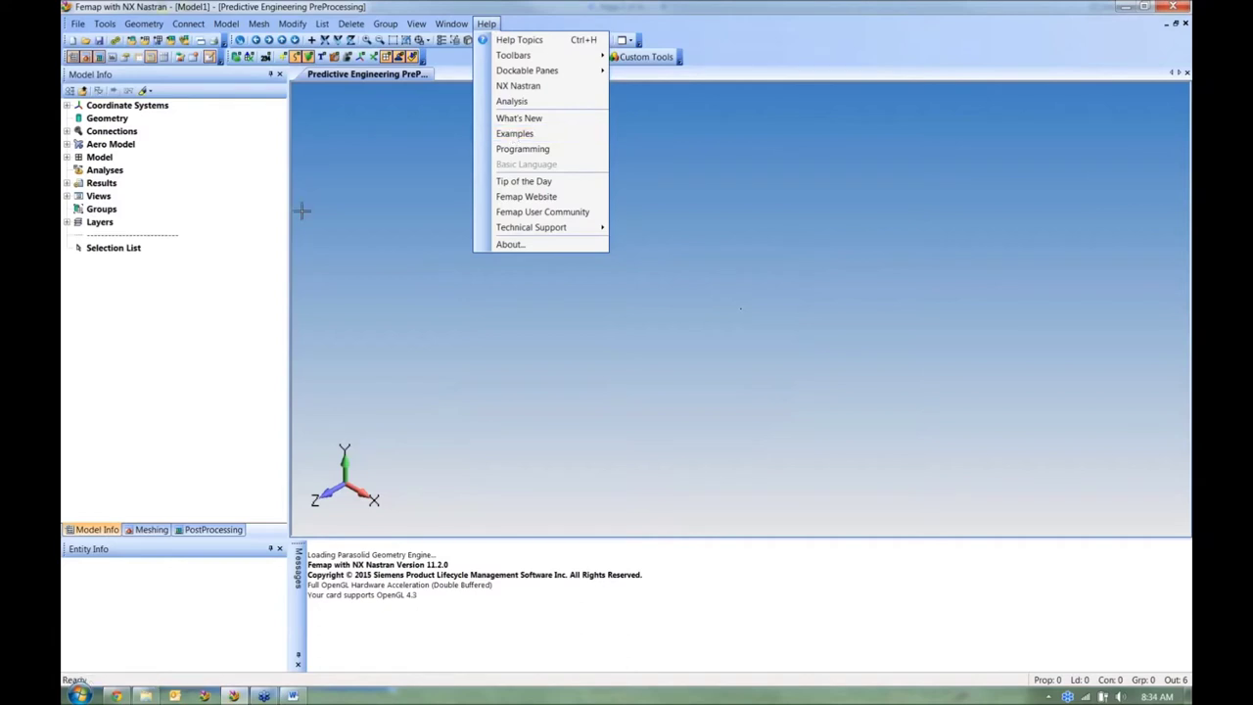
{"action": "left_click", "coordinate": [77, 23]}
{"action": "left_click", "coordinate": [86, 41]}
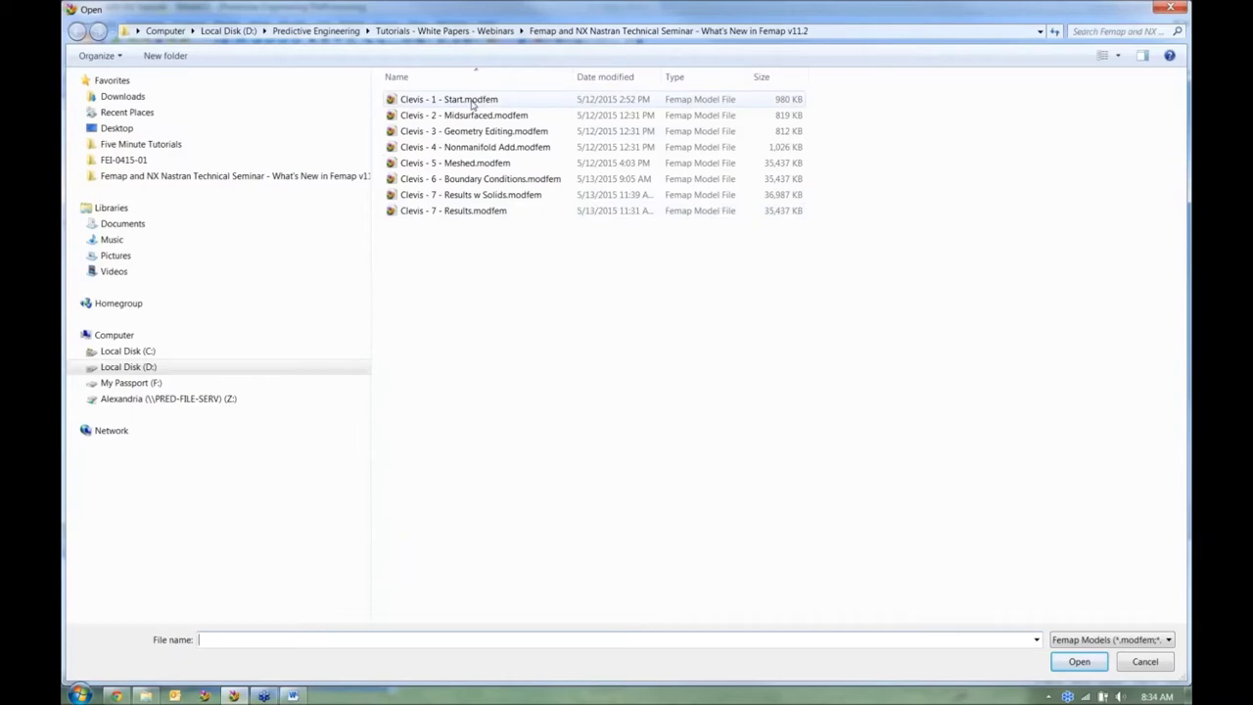
{"action": "double_click", "coordinate": [473, 100]}
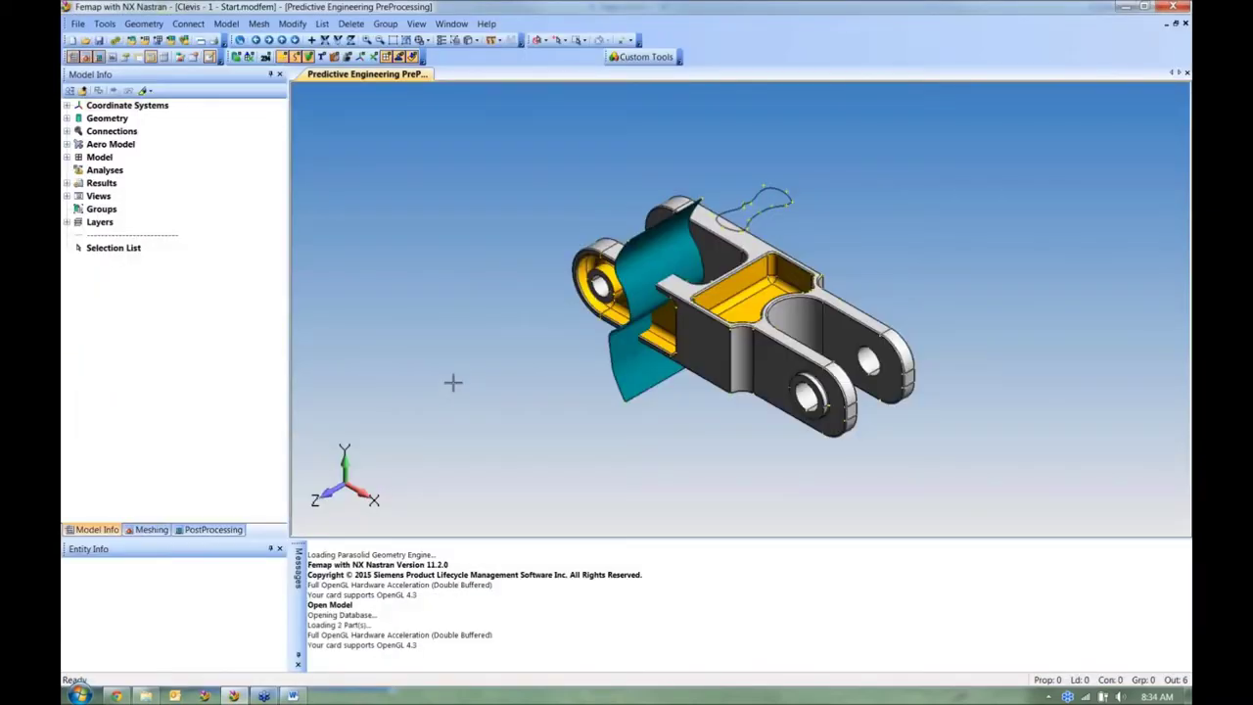
Step: Set up a Solid Slice using the With Sheet Solid method and choose the clevis body as the solid to slice
{"action": "middle_click_drag", "start_coordinate": [623, 318], "coordinate": [616, 420]}
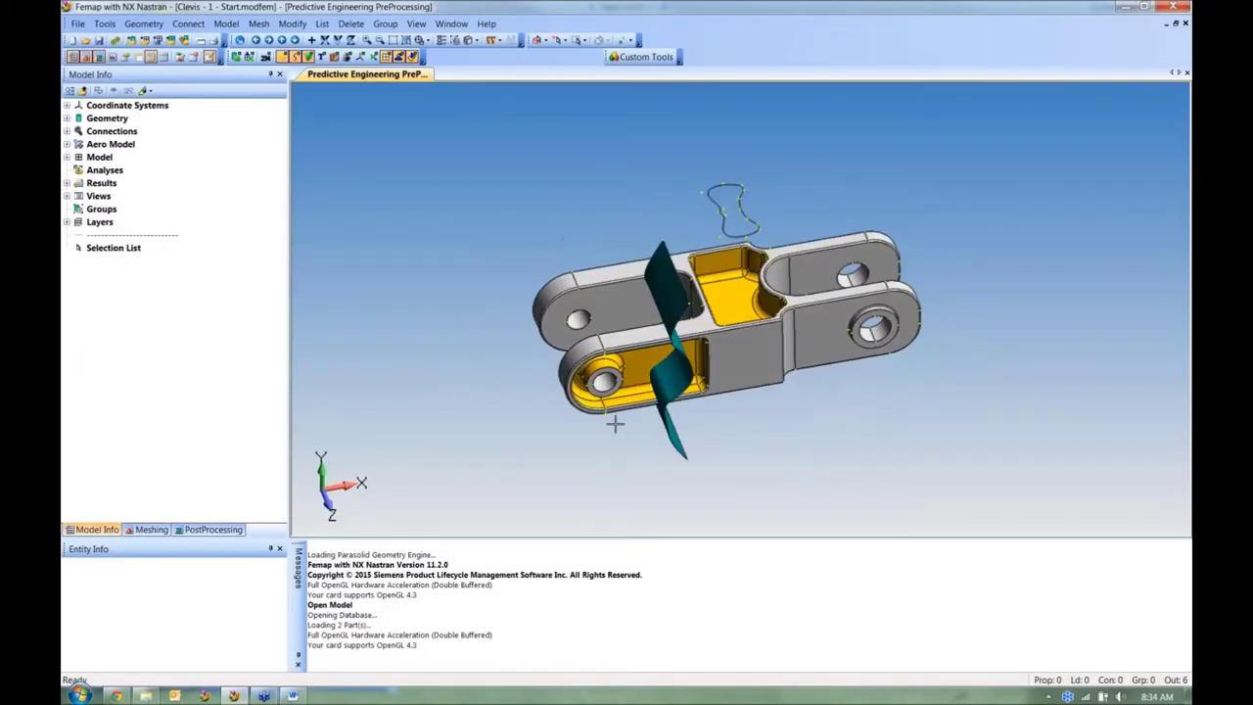
{"action": "scroll", "coordinate": [626, 416], "scroll_direction": "up", "scroll_amount": 4}
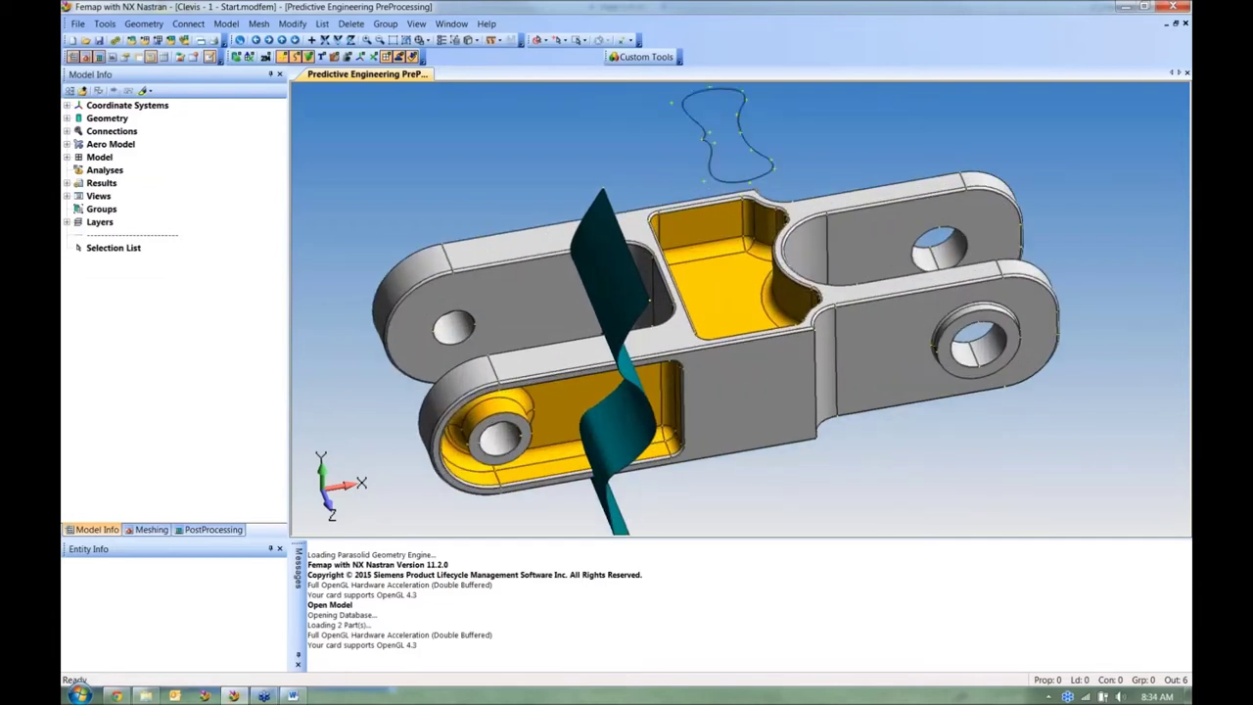
{"action": "middle_click_drag", "start_coordinate": [724, 194], "coordinate": [746, 229]}
{"action": "middle_click_drag", "start_coordinate": [752, 379], "coordinate": [729, 436]}
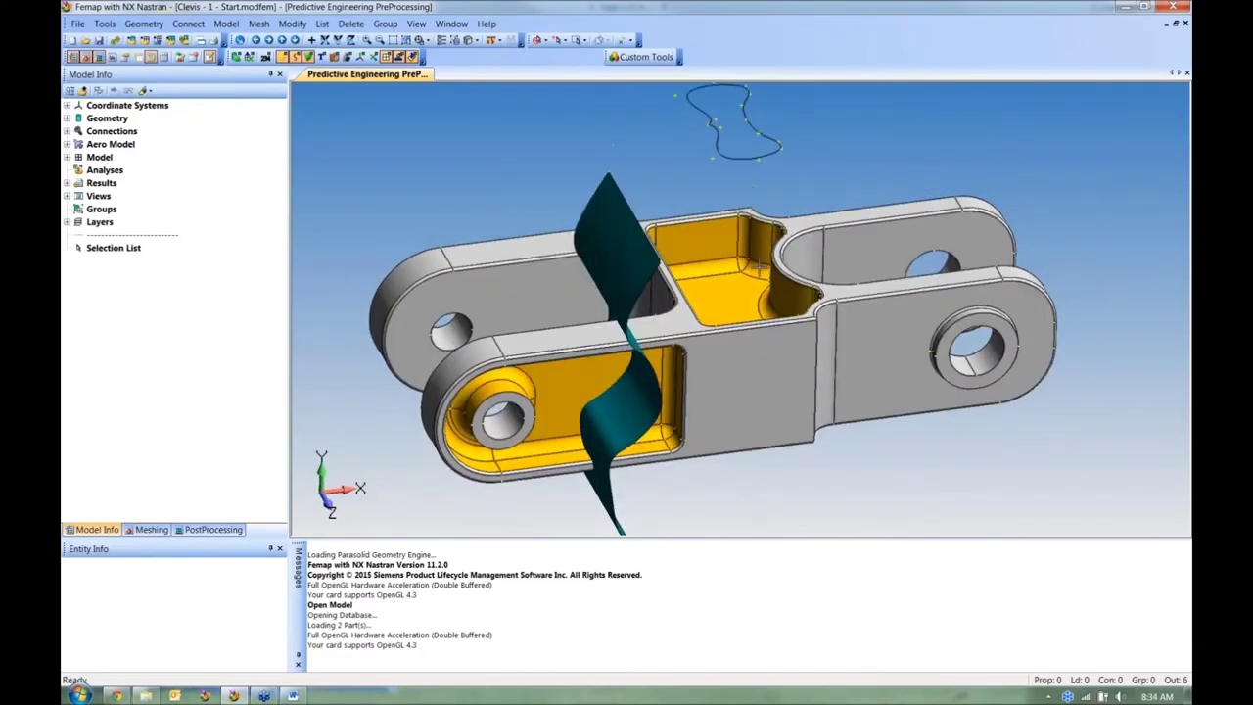
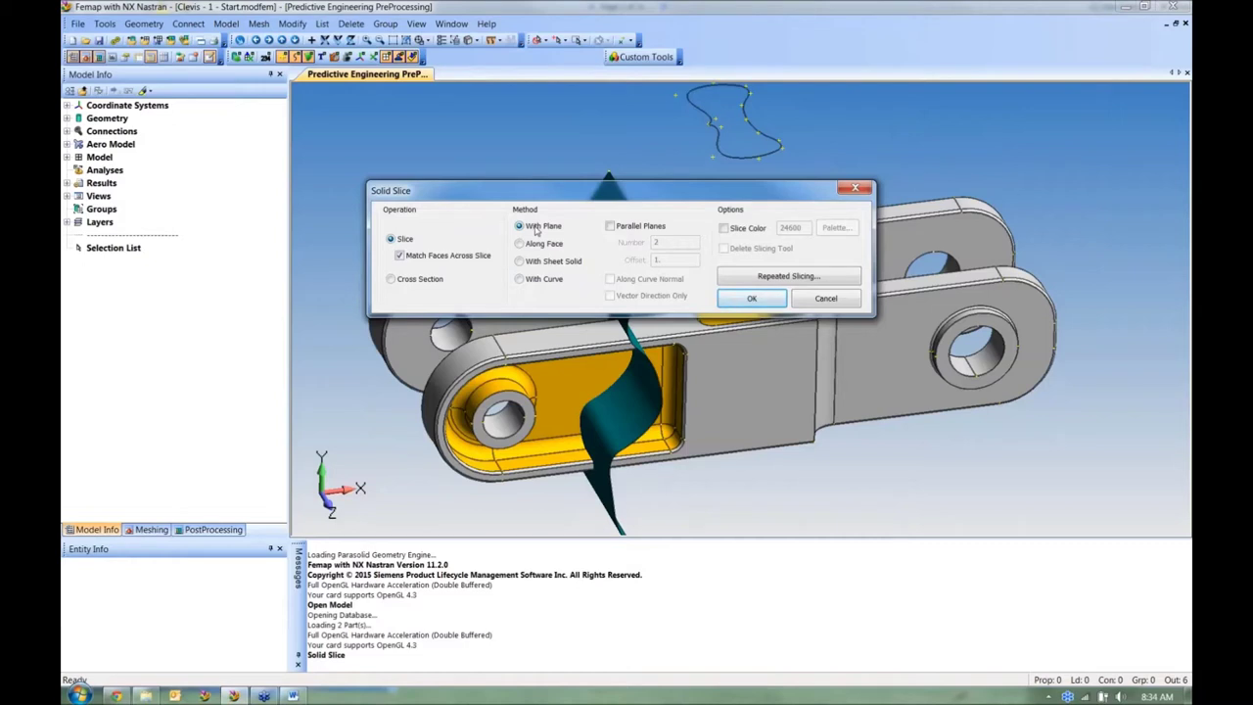
{"action": "left_click", "coordinate": [521, 263]}
{"action": "left_click_drag", "start_coordinate": [543, 192], "coordinate": [550, 512]}
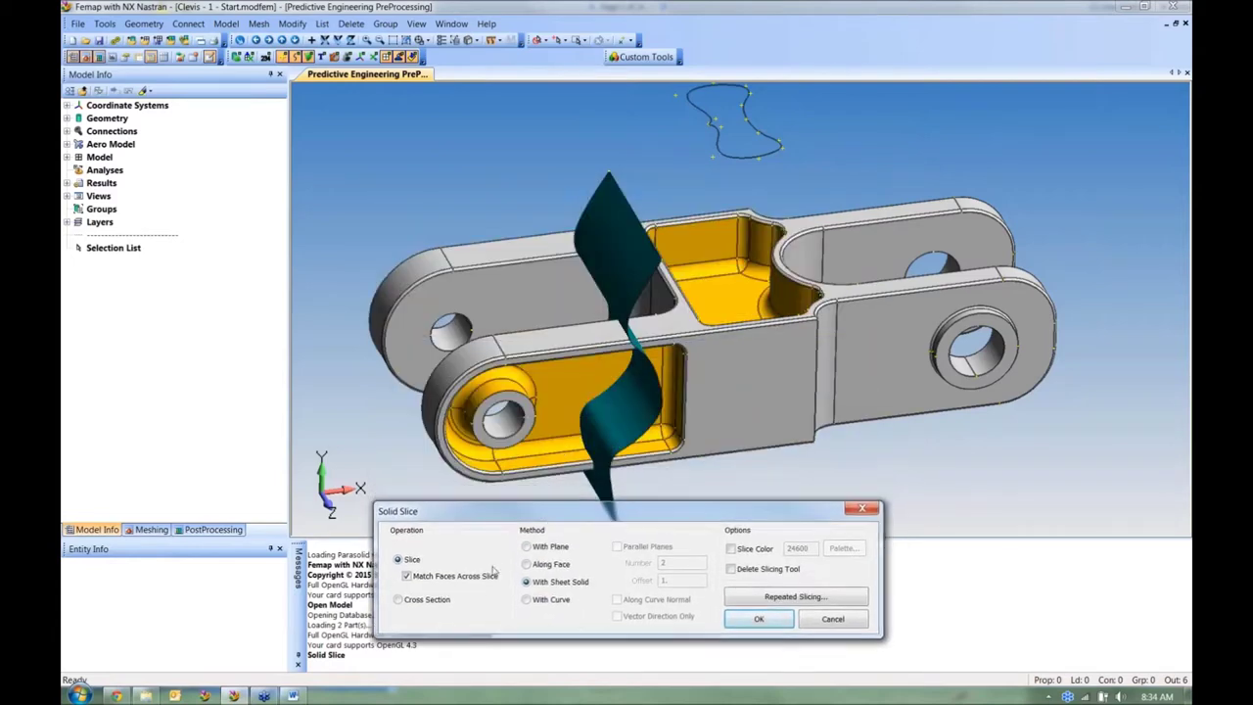
{"action": "left_click", "coordinate": [751, 627]}
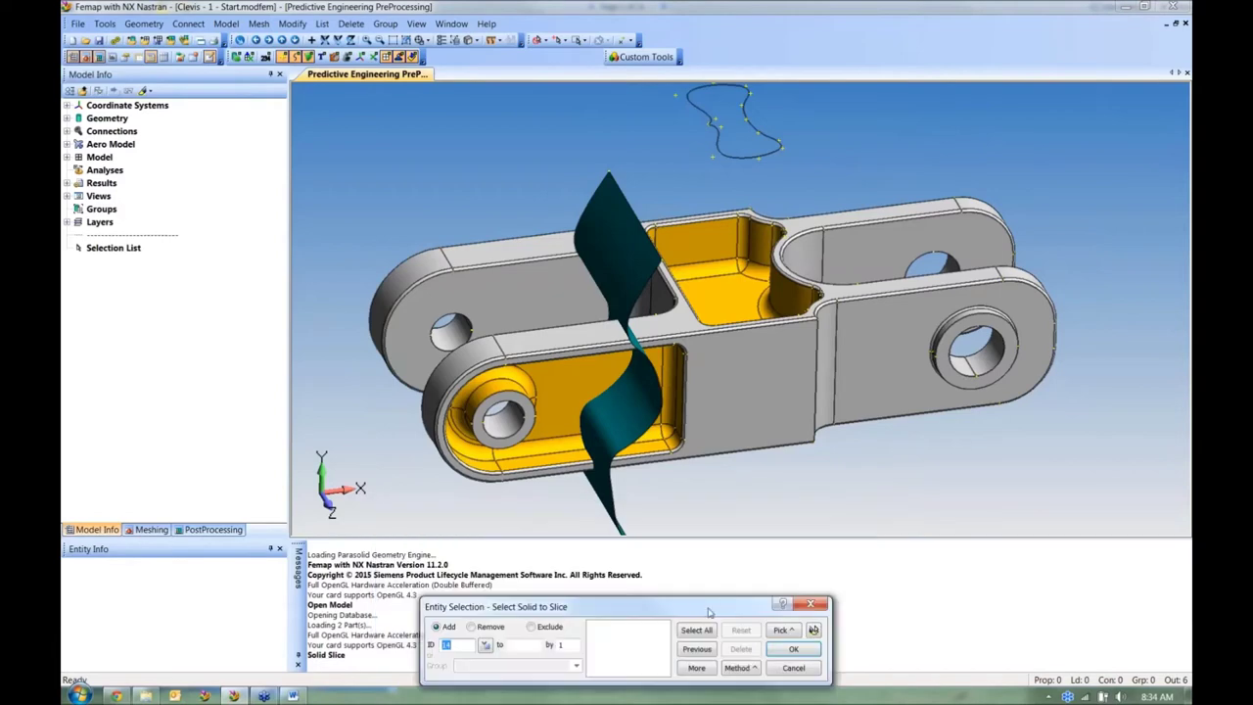
{"action": "left_click", "coordinate": [754, 392]}
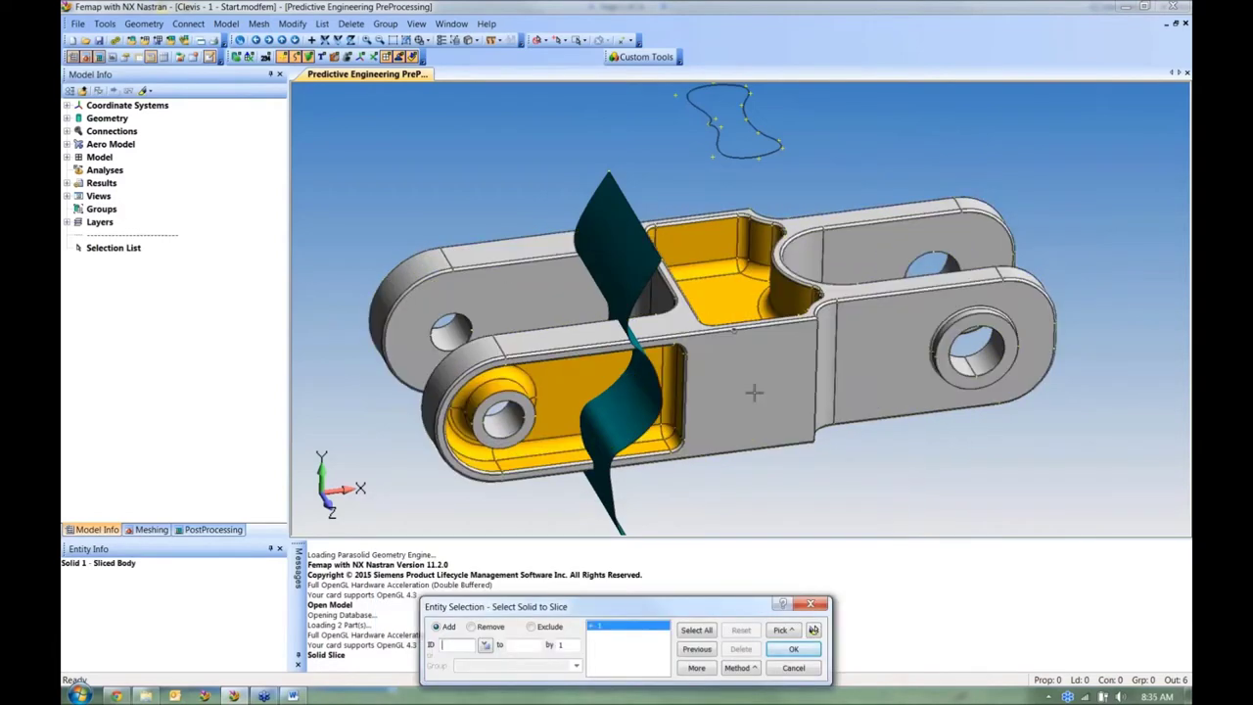
{"action": "left_click", "coordinate": [814, 650]}
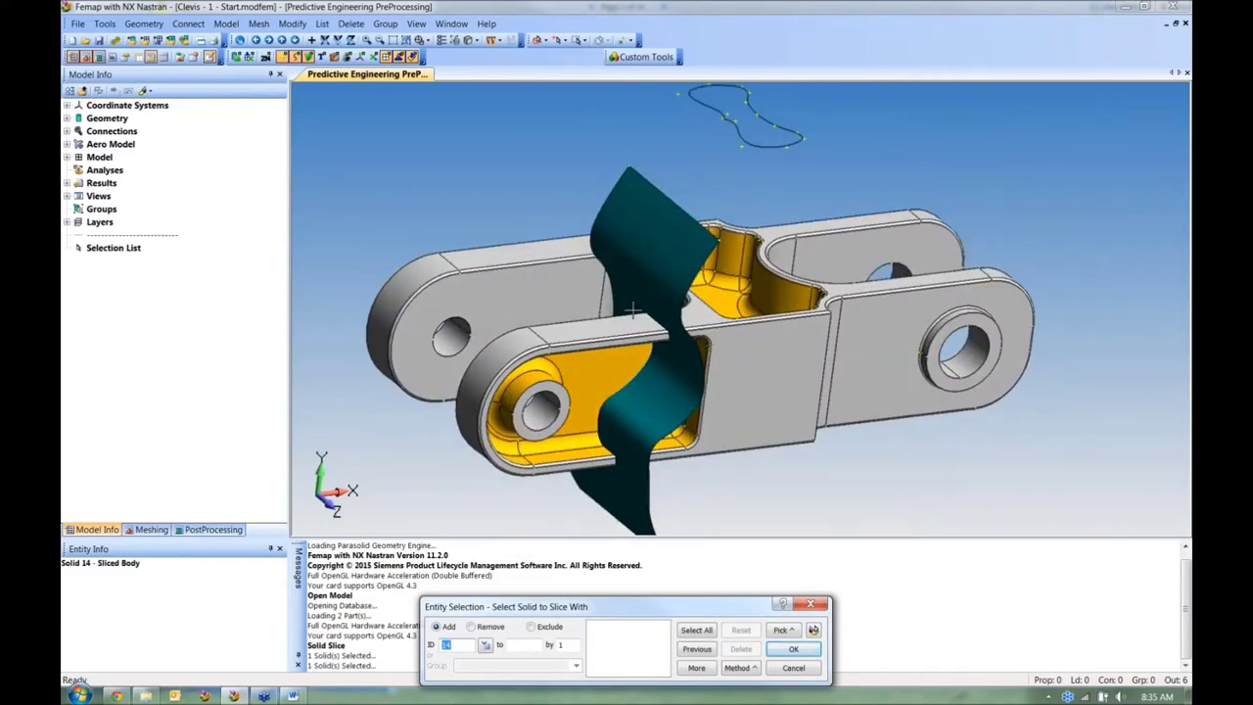
Step: Slice the clevis body with the wavy teal sheet solid crossing its arm
{"action": "right_click", "coordinate": [676, 220]}
{"action": "left_click", "coordinate": [742, 433]}
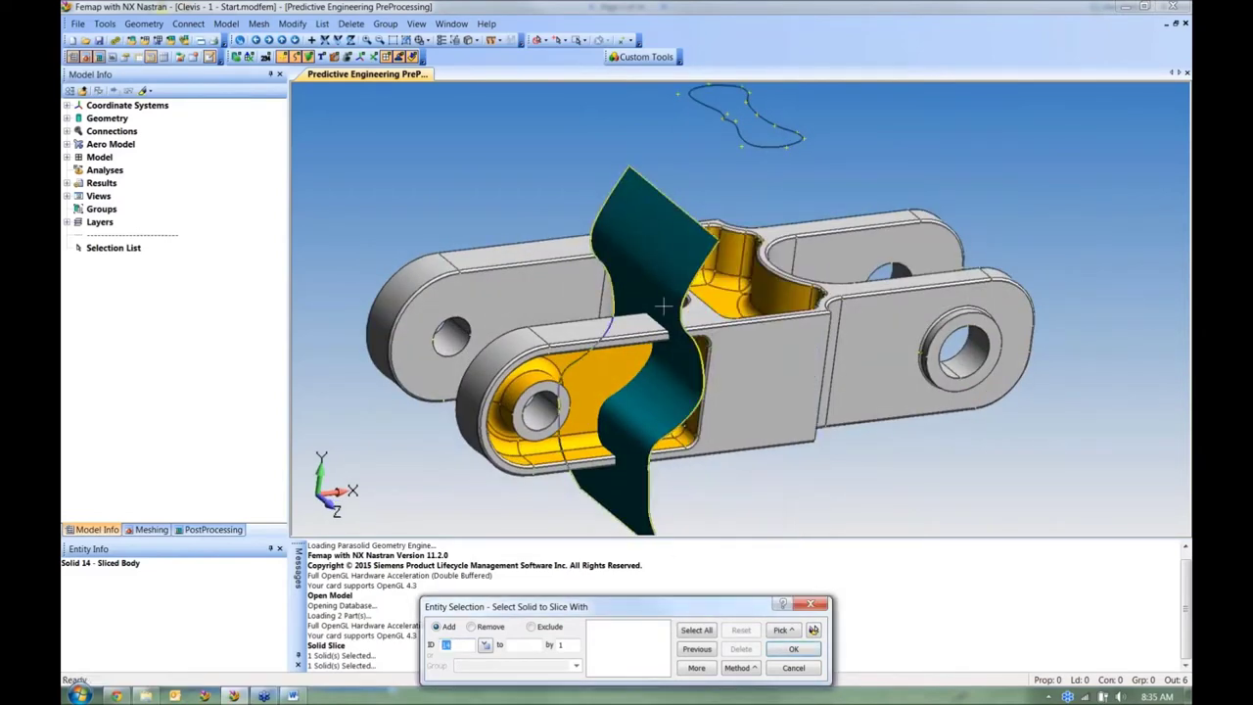
{"action": "left_click", "coordinate": [660, 301]}
{"action": "left_click", "coordinate": [813, 629]}
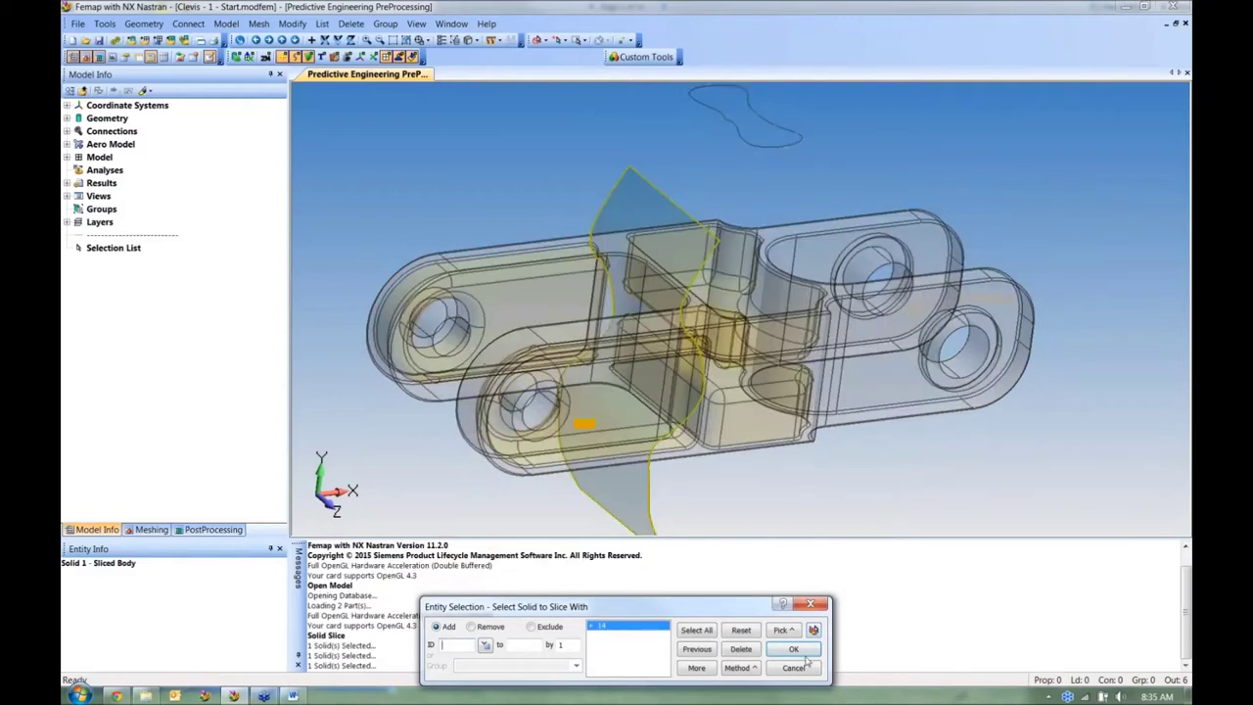
{"action": "left_click", "coordinate": [793, 648]}
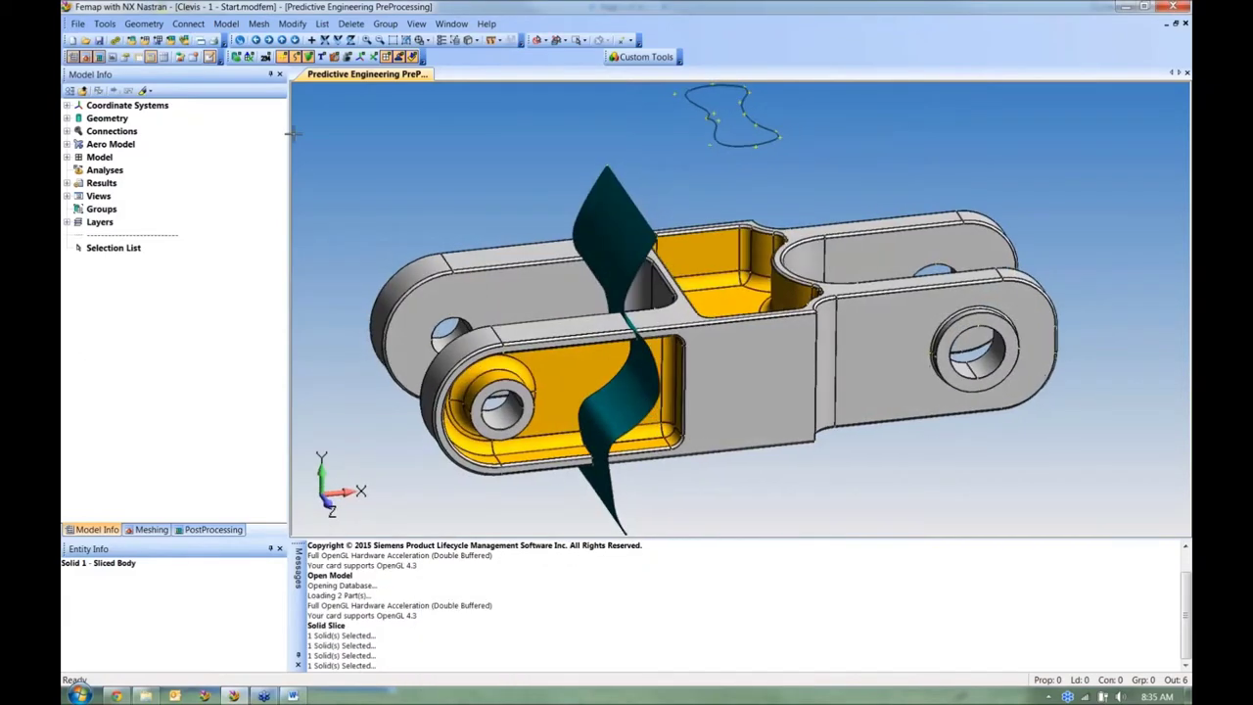
Step: Toggle the visibility of the teal sheet and the sliced-off clevis end to inspect the curved cut faces
{"action": "left_click", "coordinate": [67, 119]}
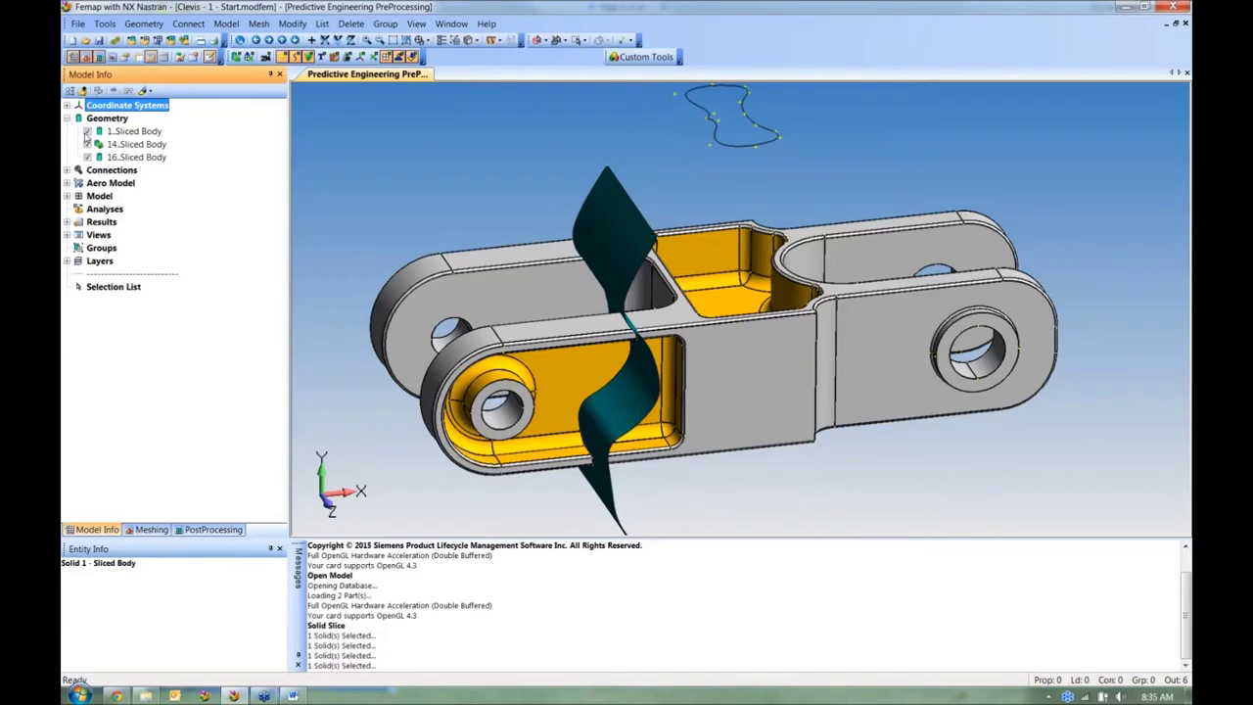
{"action": "left_click", "coordinate": [87, 144]}
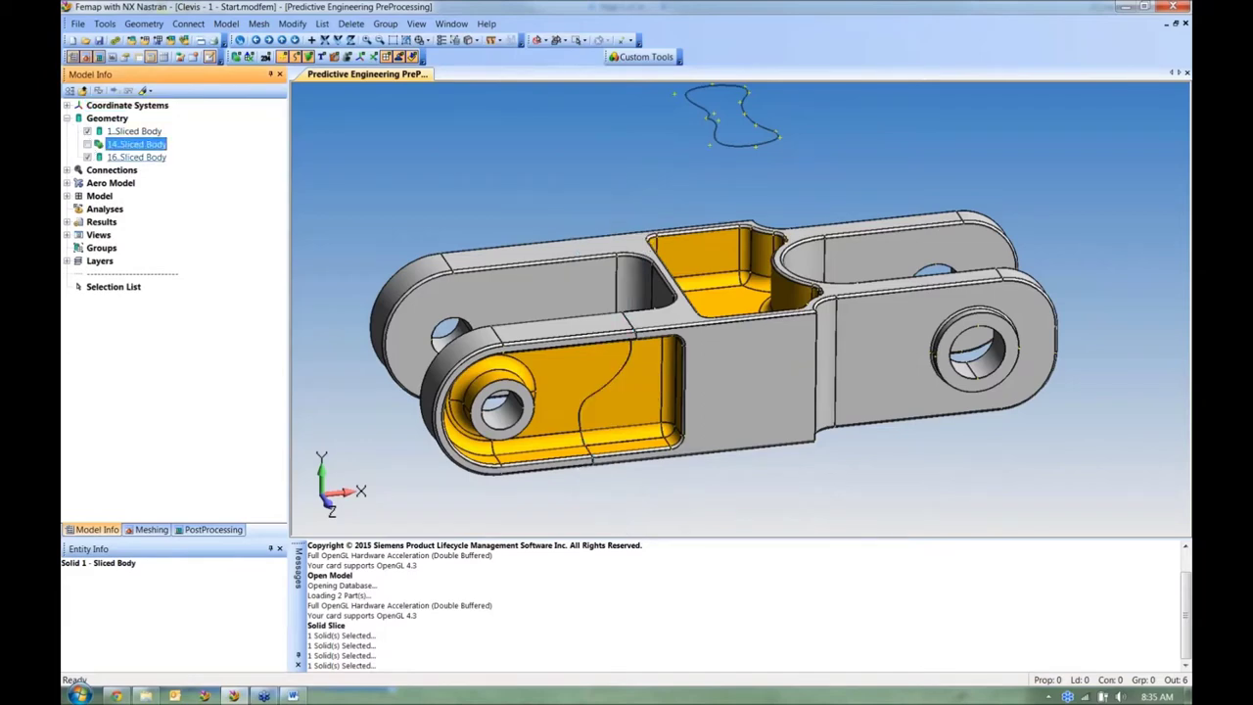
{"action": "left_click", "coordinate": [87, 131]}
{"action": "middle_click_drag", "start_coordinate": [509, 302], "coordinate": [599, 323]}
{"action": "left_click", "coordinate": [135, 144]}
{"action": "left_click", "coordinate": [87, 144]}
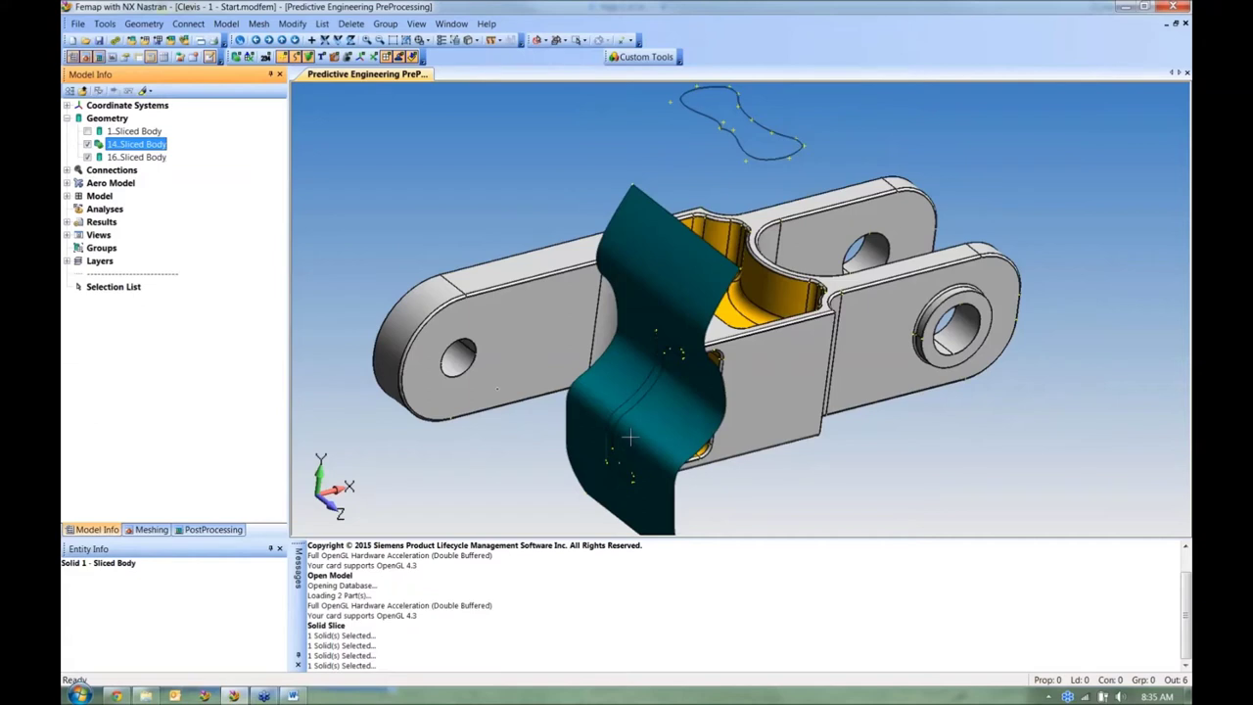
{"action": "left_click", "coordinate": [87, 144]}
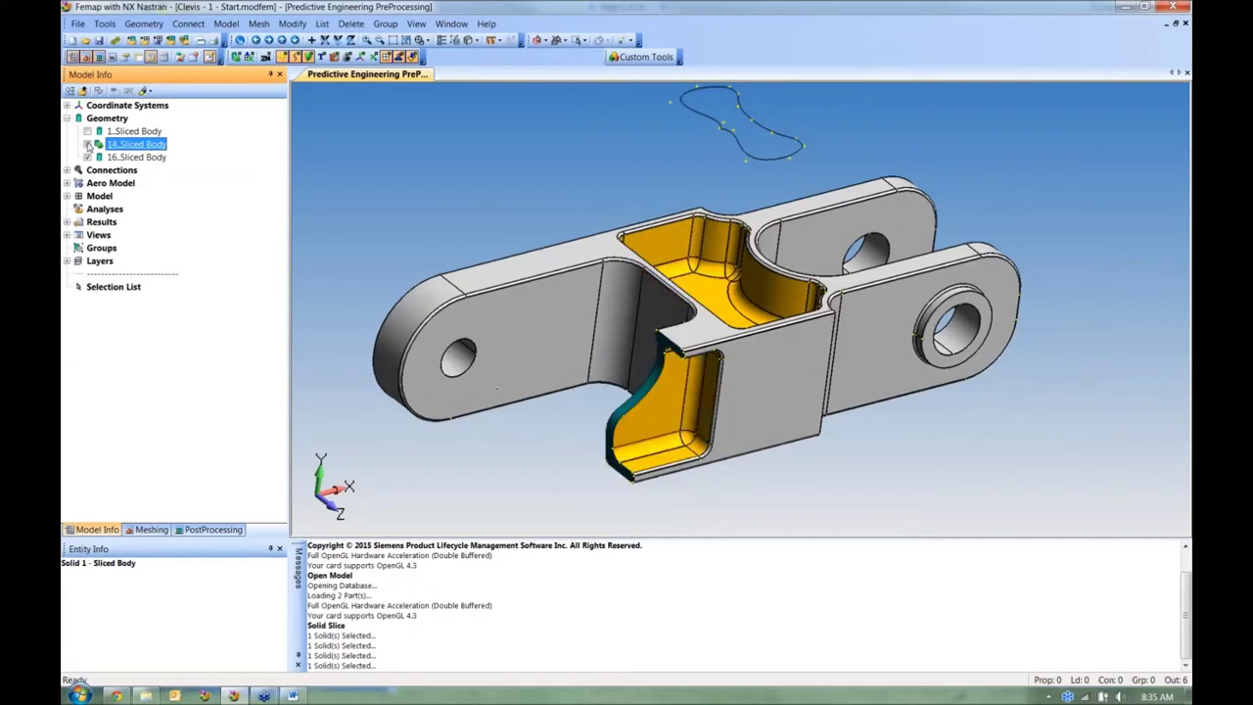
Step: Set up another Solid Slice using the With Curve method and choose the main clevis body as the solid to slice
{"action": "left_click", "coordinate": [138, 28]}
{"action": "mouse_move", "coordinate": [176, 214]}
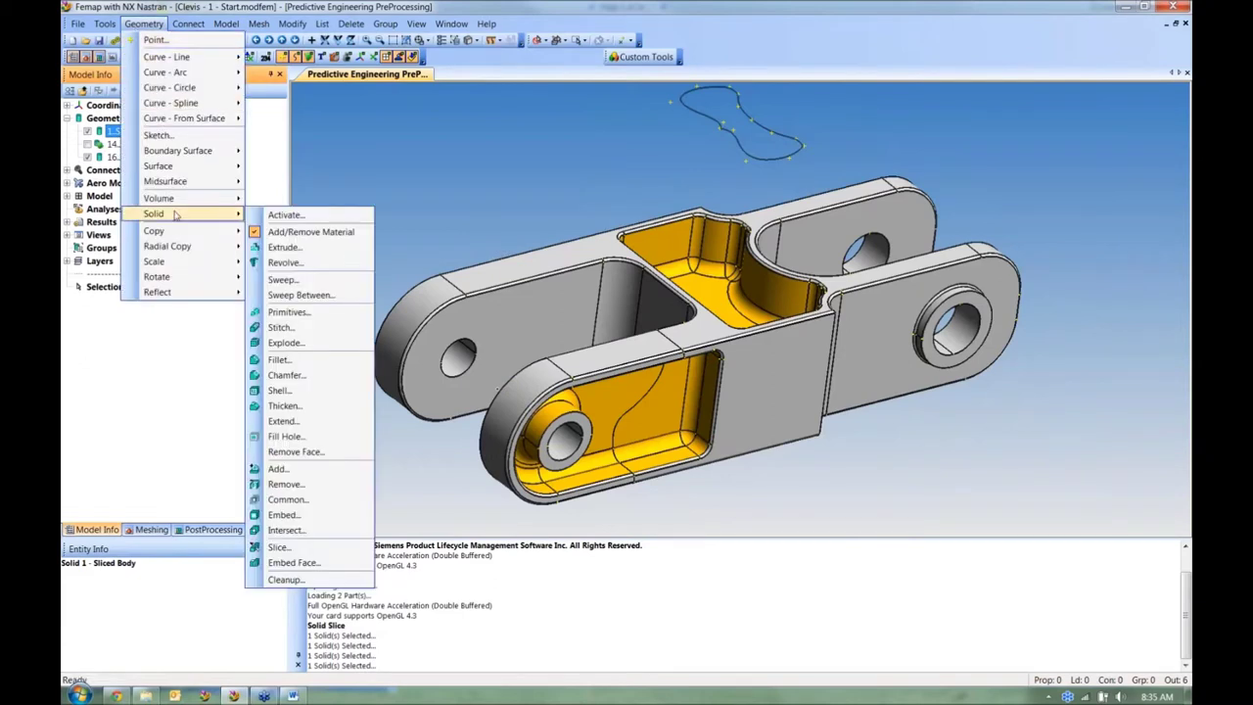
{"action": "left_click", "coordinate": [279, 548]}
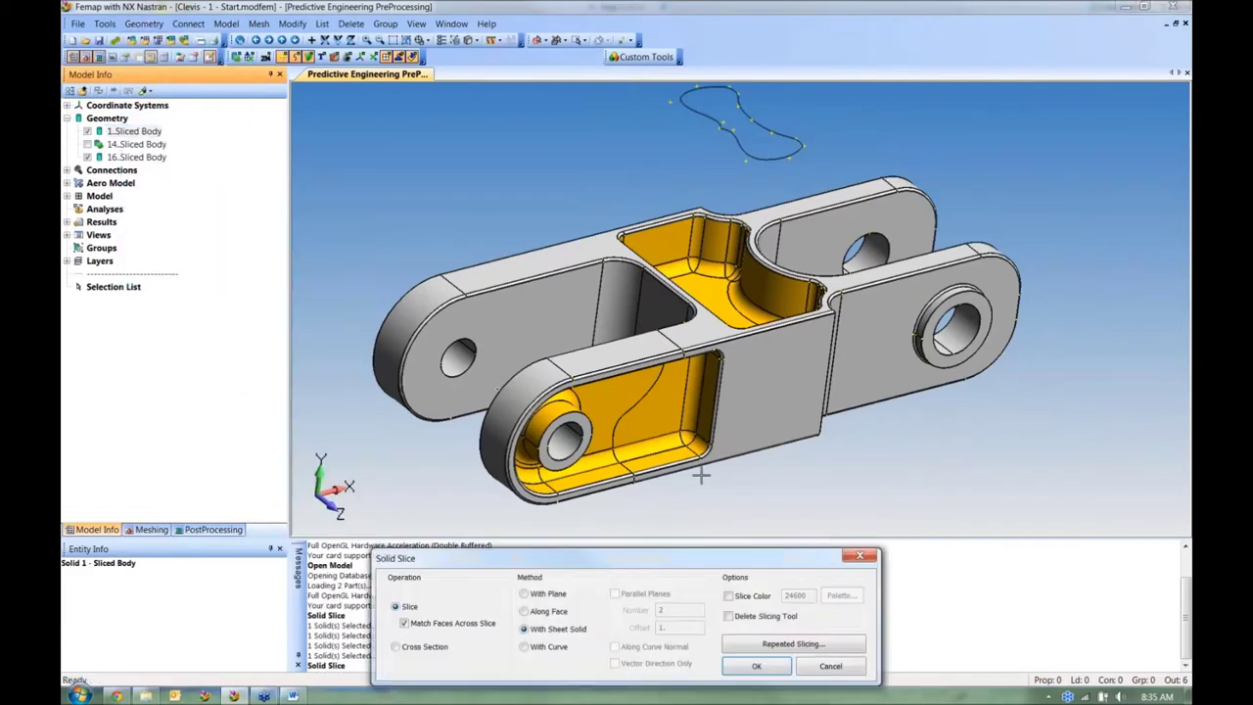
{"action": "left_click", "coordinate": [525, 646]}
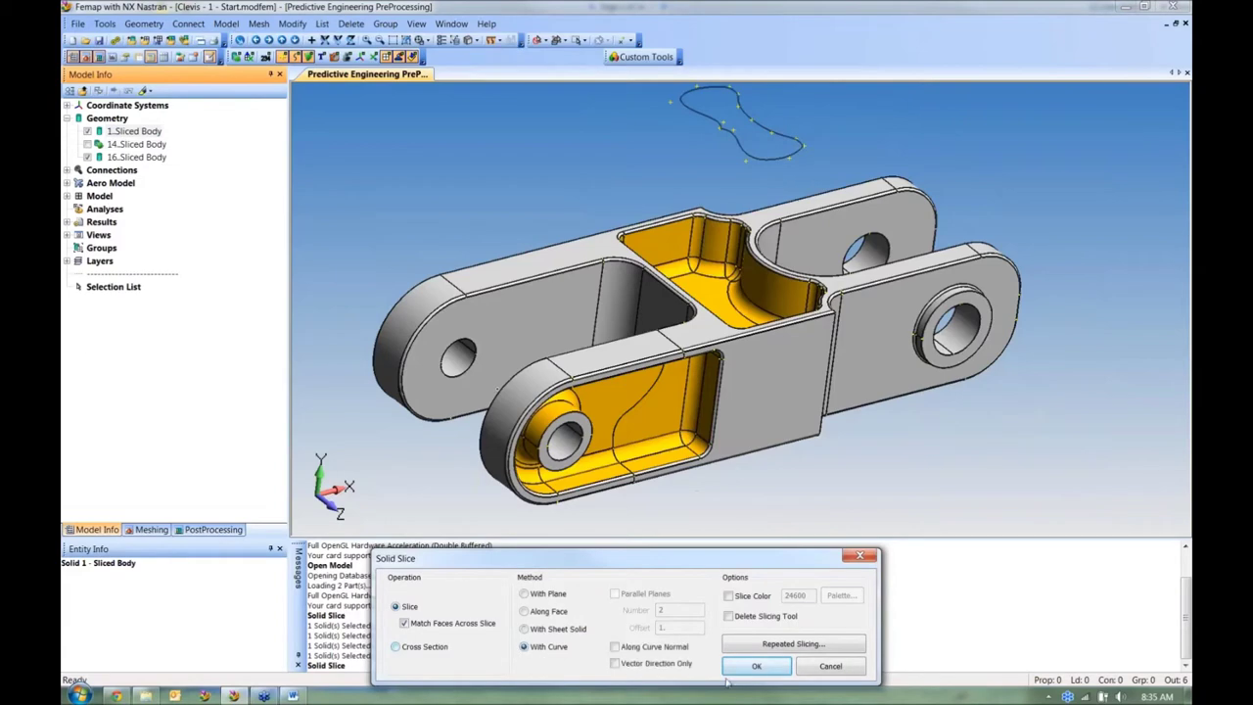
{"action": "left_click", "coordinate": [757, 672]}
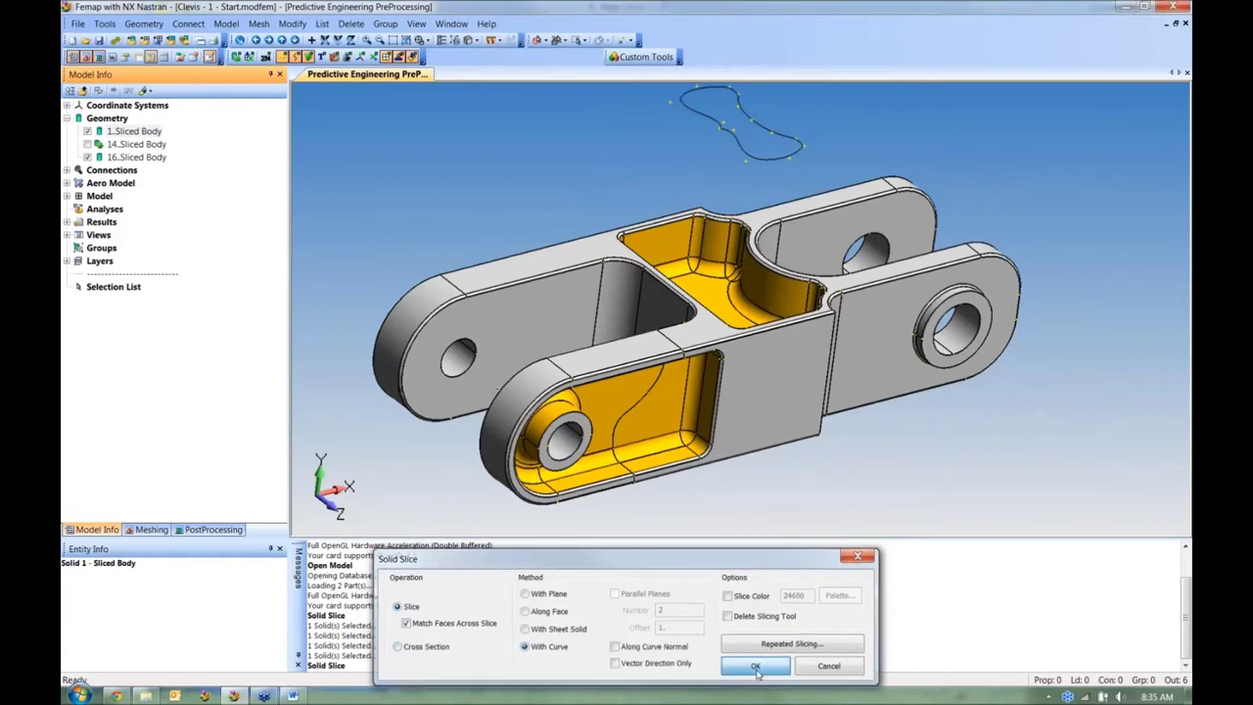
{"action": "left_click", "coordinate": [765, 367]}
{"action": "left_click", "coordinate": [794, 652]}
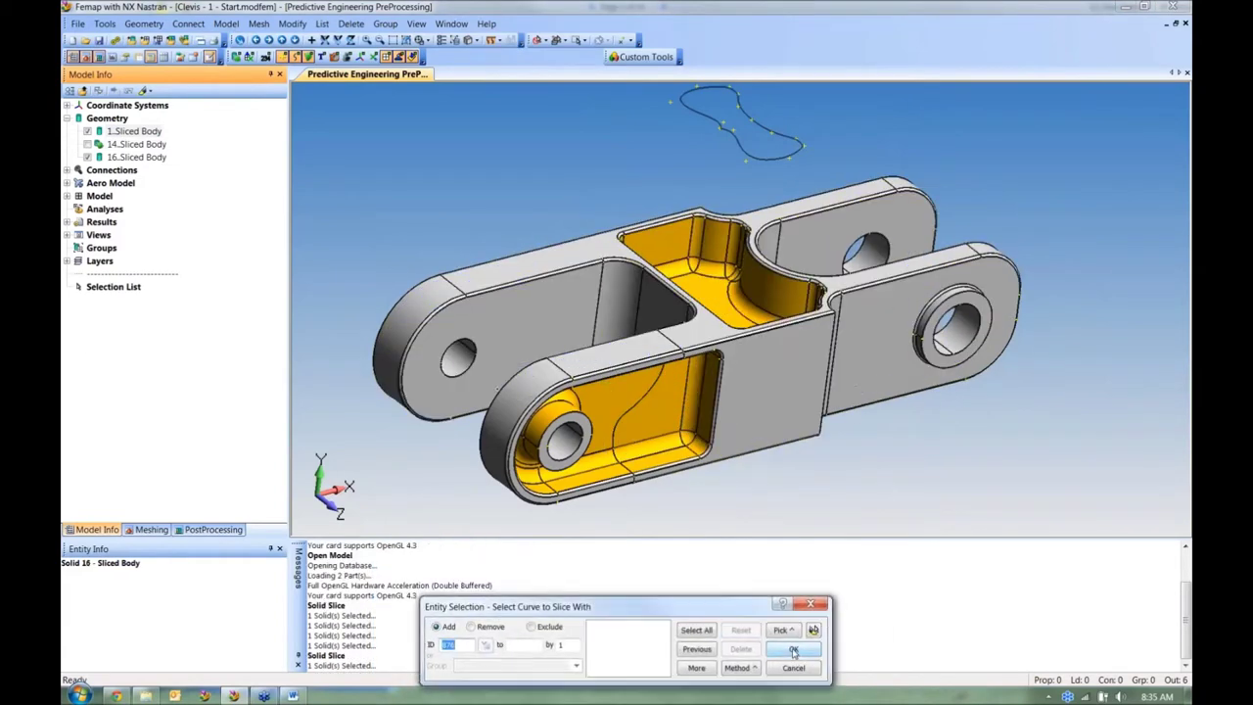
Step: Slice the main clevis body with the closed spline curve above it, setting the direction vector's base Y to 1
{"action": "left_click", "coordinate": [745, 161]}
{"action": "middle_click_drag", "start_coordinate": [744, 161], "coordinate": [607, 245]}
{"action": "left_click", "coordinate": [783, 649]}
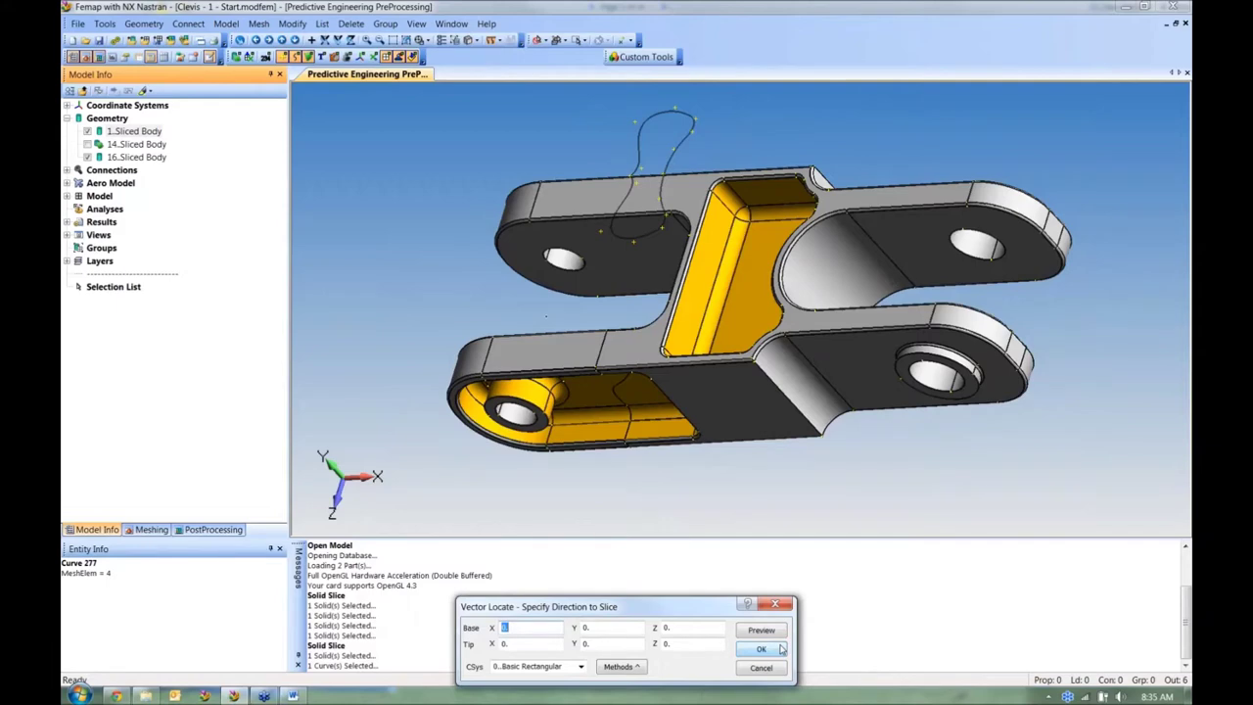
{"action": "key", "text": "Tab"}
{"action": "type", "text": "1"}
{"action": "key", "text": "Return"}
Step: Show only 17..Sliced Body and examine the spline-shaped cutout in the pocket floor
{"action": "middle_click_drag", "start_coordinate": [568, 431], "coordinate": [637, 411]}
{"action": "scroll", "coordinate": [666, 385], "scroll_direction": "up", "scroll_amount": 5}
{"action": "left_click", "coordinate": [87, 131]}
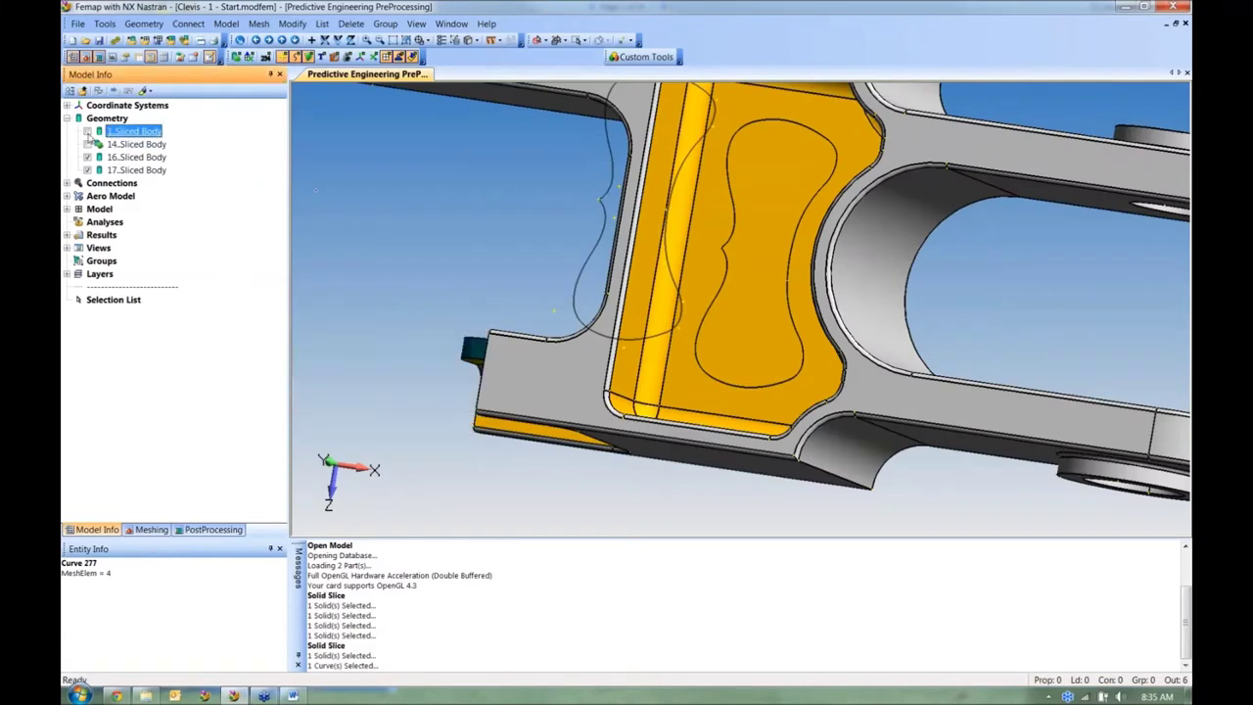
{"action": "left_click", "coordinate": [87, 144]}
{"action": "left_click", "coordinate": [88, 157]}
{"action": "middle_click_drag", "start_coordinate": [554, 202], "coordinate": [636, 225]}
{"action": "scroll", "coordinate": [755, 338], "scroll_direction": "down", "scroll_amount": 5}
{"action": "middle_click_drag", "start_coordinate": [755, 339], "coordinate": [755, 431]}
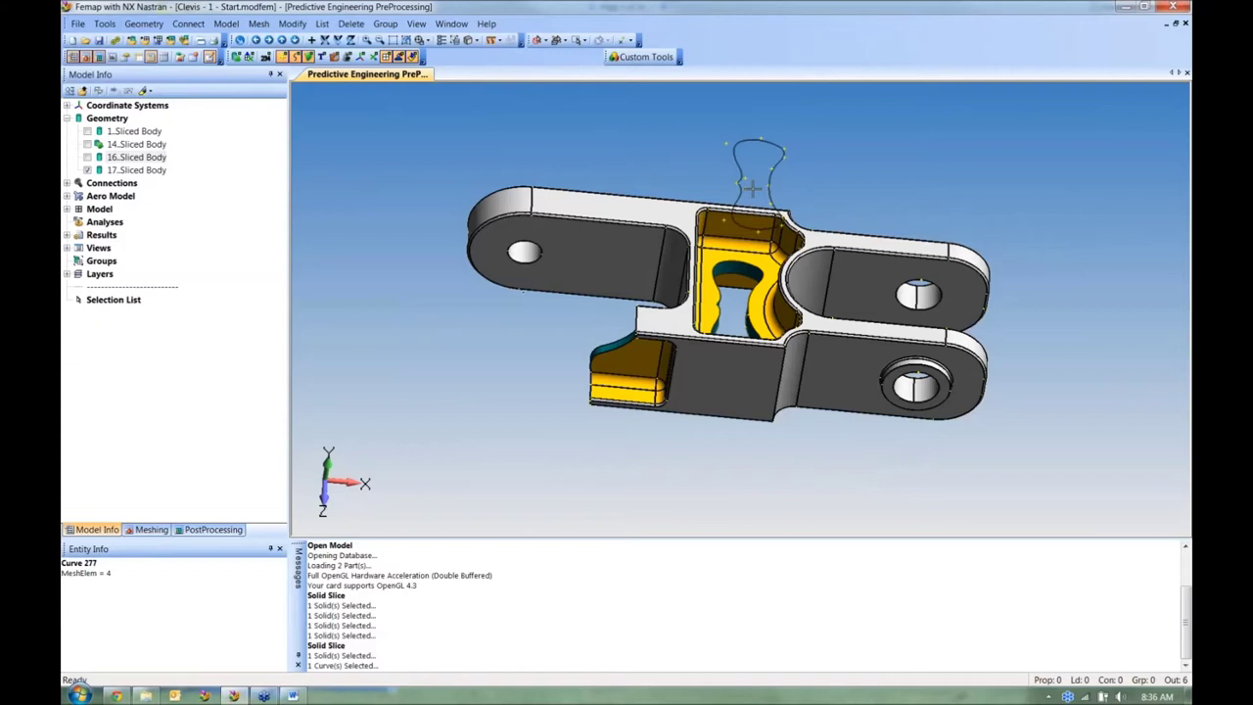
Step: Undo both solid slices to restore the original clevis body
{"action": "key", "text": "ctrl+z"}
{"action": "key", "text": "ctrl+z"}
{"action": "key", "text": "ctrl+z"}
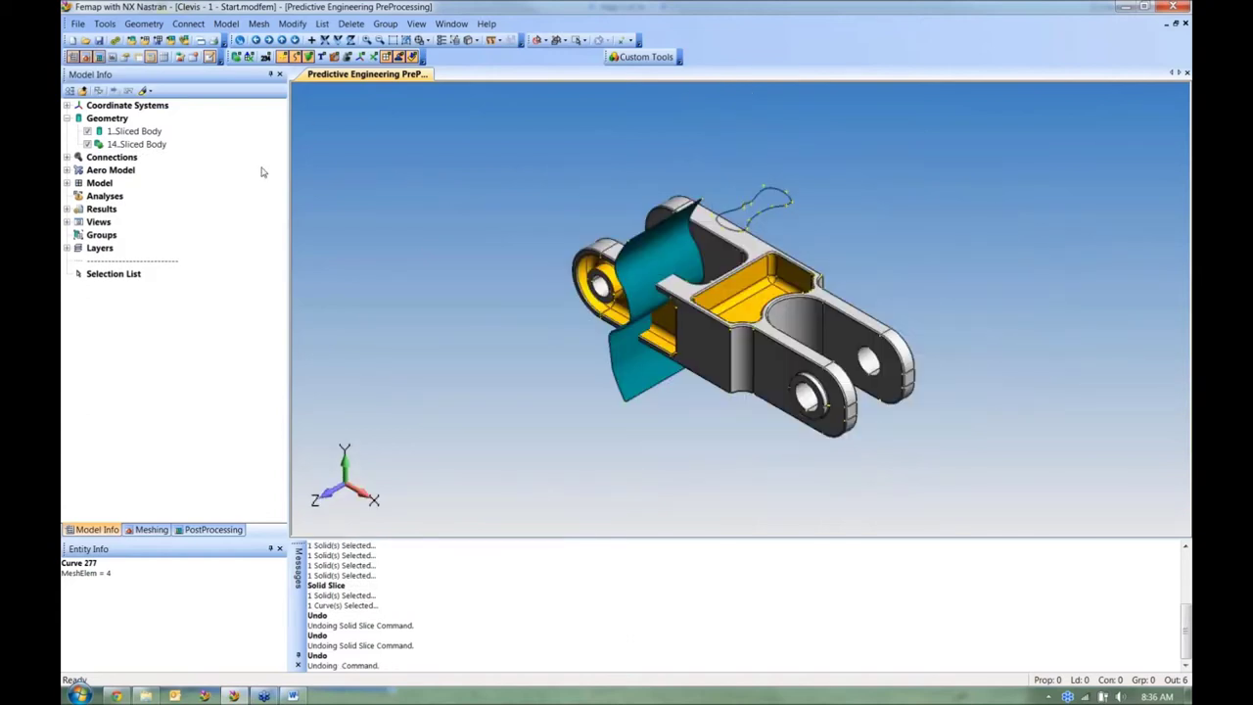
Step: Delete the teal sheet solid and the closed spline curve above the clevis
{"action": "left_click", "coordinate": [145, 145]}
{"action": "key", "text": "Delete"}
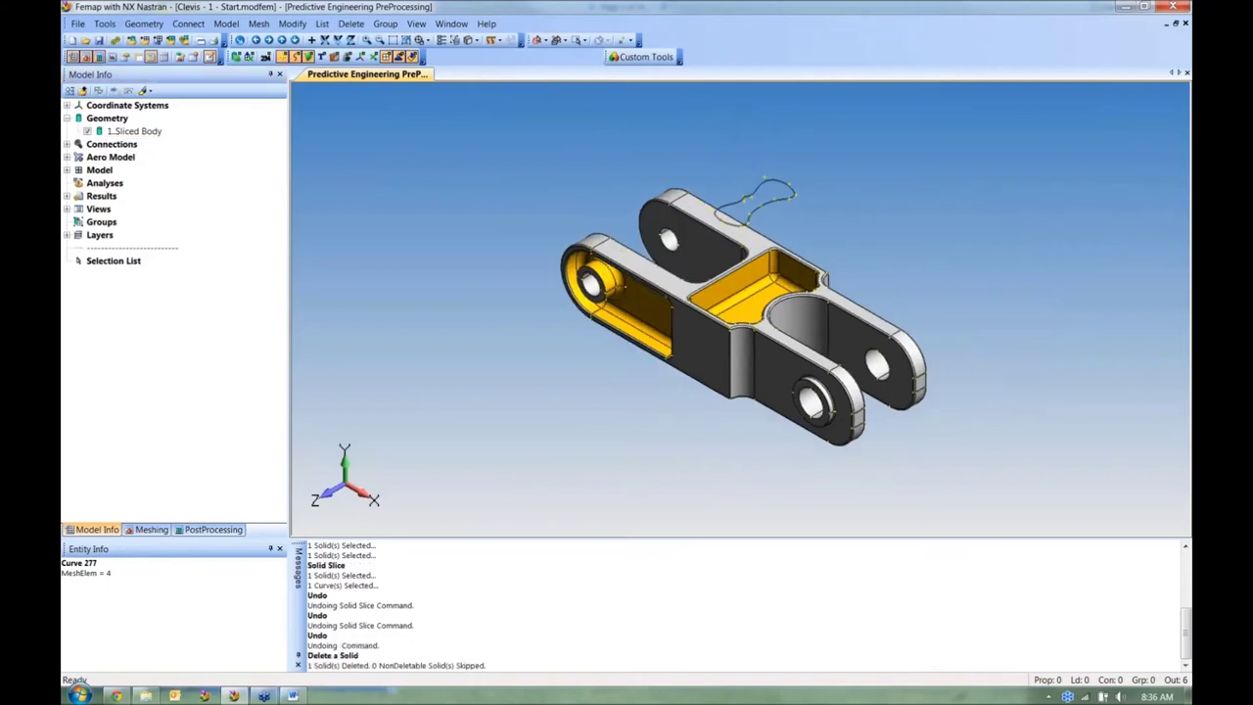
{"action": "left_click", "coordinate": [350, 24]}
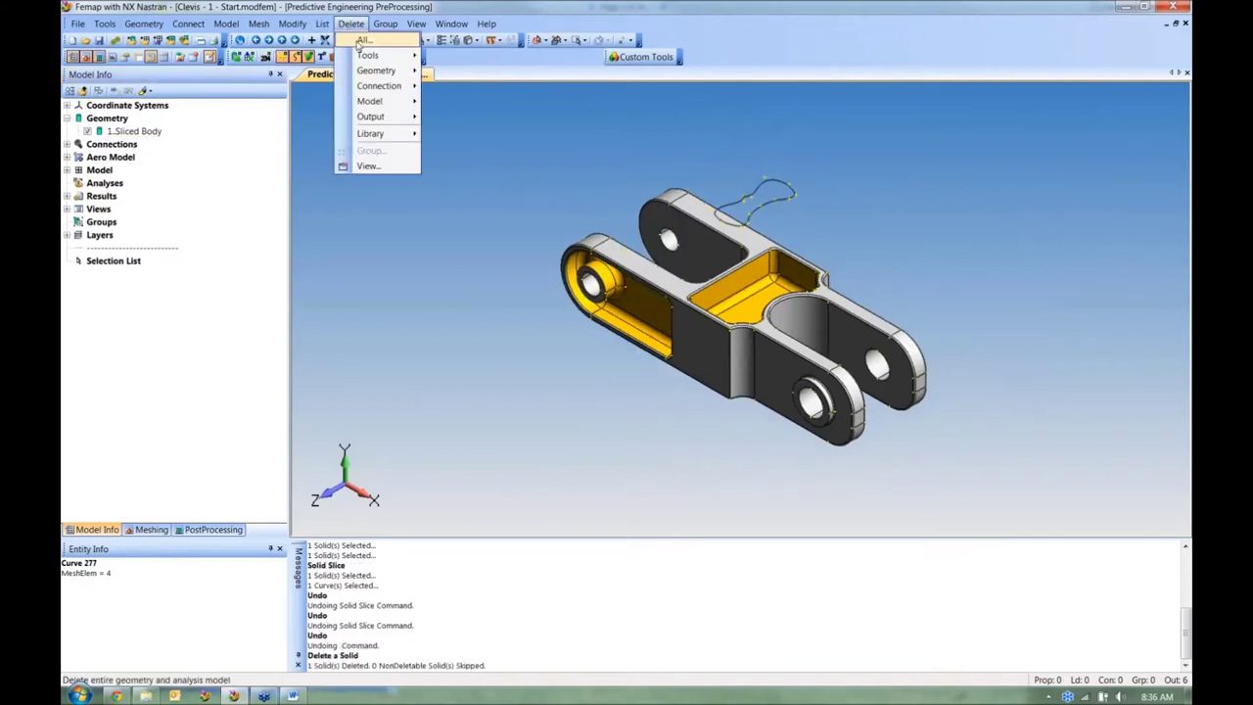
{"action": "mouse_move", "coordinate": [376, 70]}
{"action": "left_click", "coordinate": [452, 101]}
{"action": "left_click", "coordinate": [774, 196]}
{"action": "key", "text": "Return"}
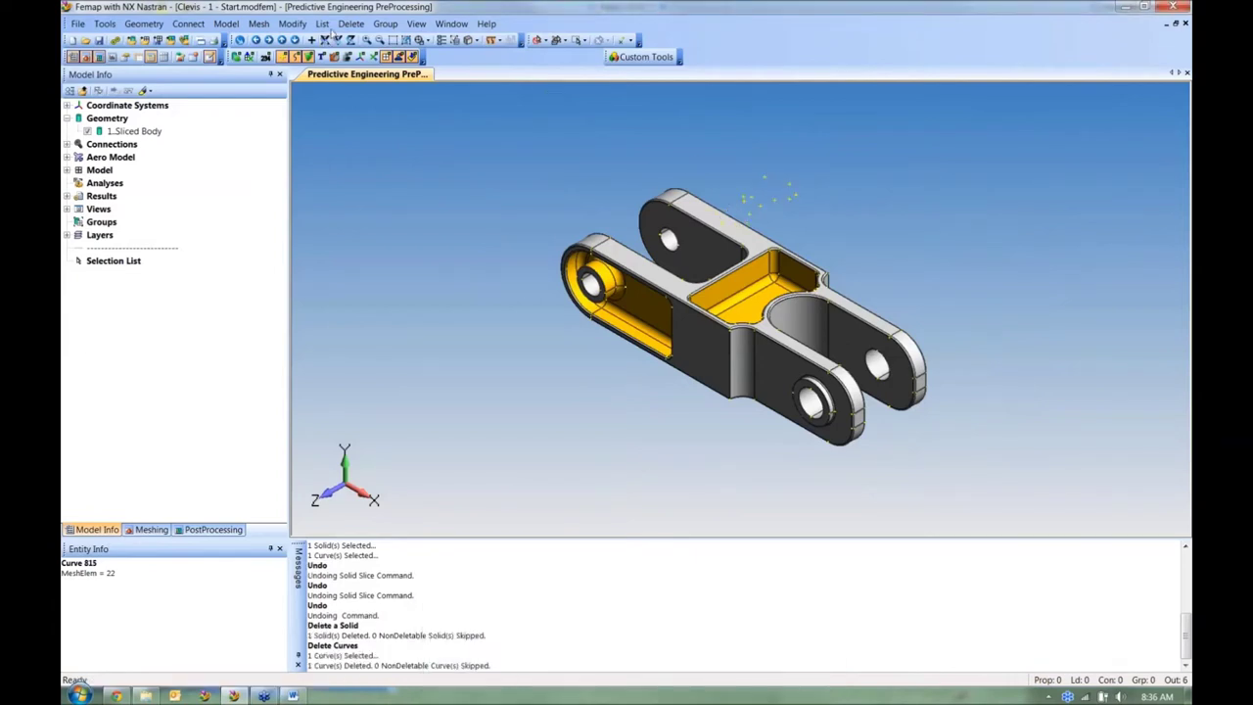
Step: Delete all the leftover free points floating above the clevis
{"action": "left_click", "coordinate": [351, 24]}
{"action": "mouse_move", "coordinate": [376, 71]}
{"action": "left_click", "coordinate": [456, 88]}
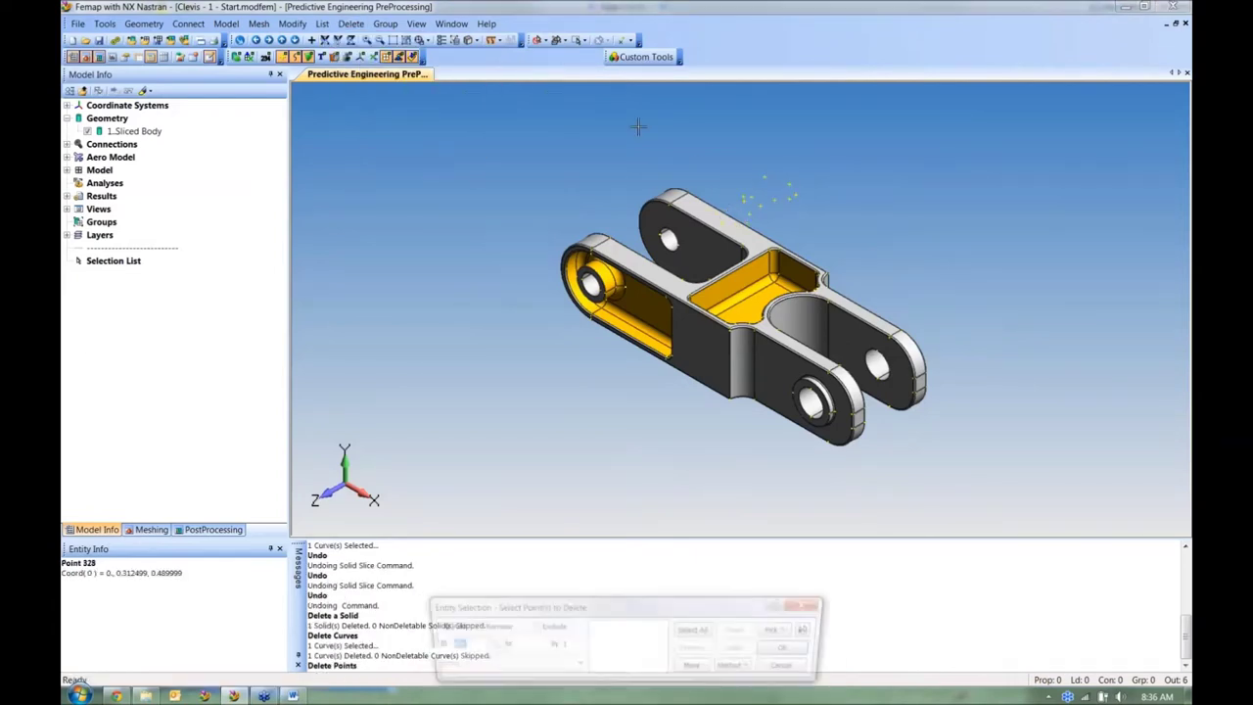
{"action": "middle_click_drag", "start_coordinate": [635, 123], "coordinate": [825, 123]}
{"action": "left_click", "coordinate": [696, 630]}
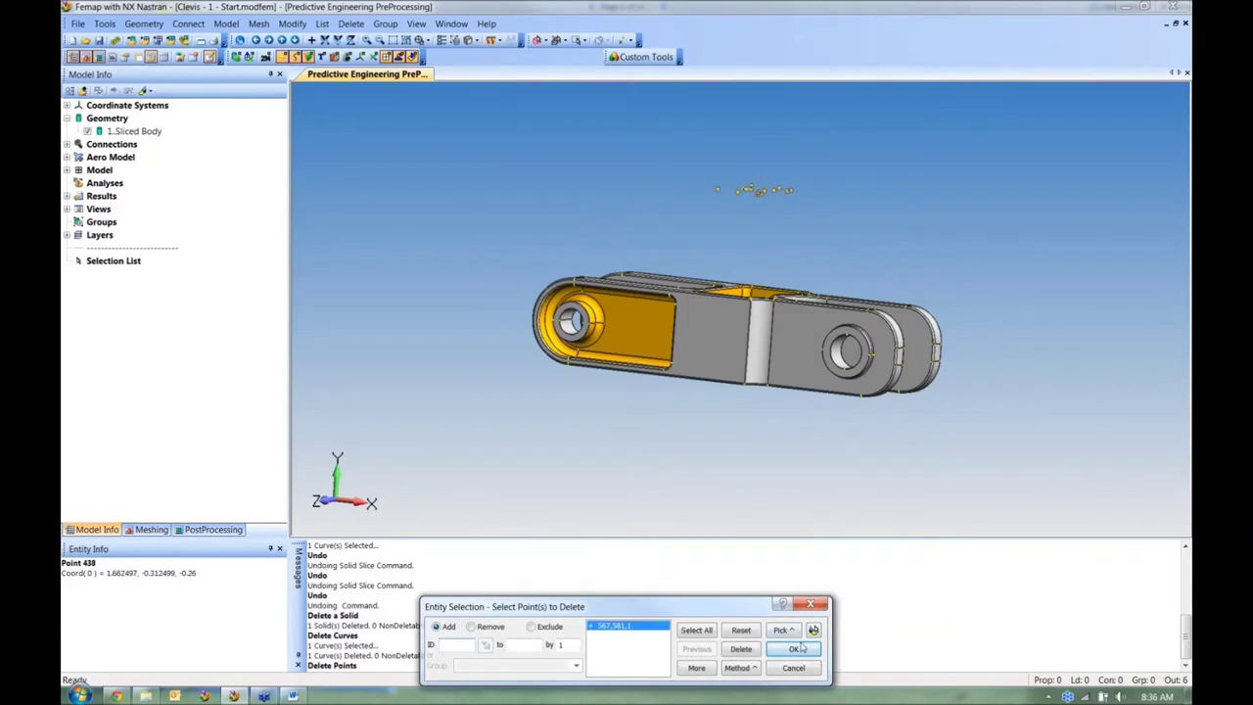
{"action": "left_click", "coordinate": [793, 649]}
{"action": "middle_click_drag", "start_coordinate": [793, 549], "coordinate": [780, 429]}
{"action": "scroll", "coordinate": [763, 351], "scroll_direction": "up", "scroll_amount": 2}
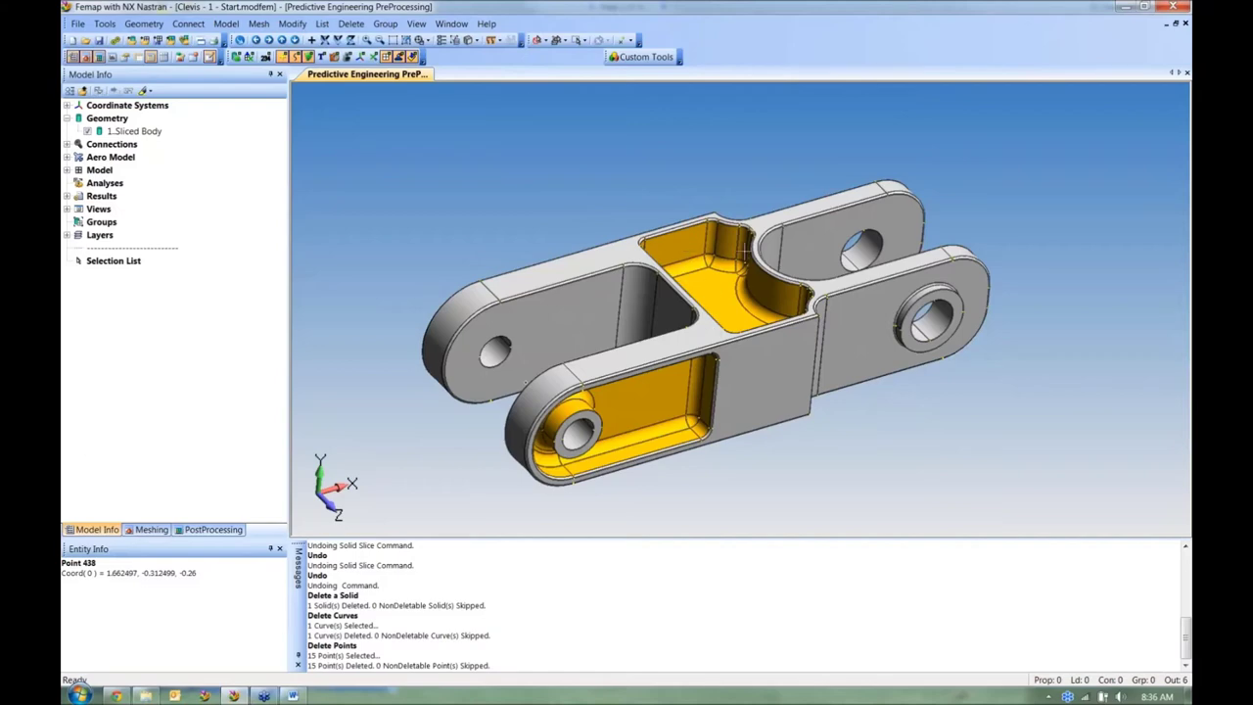
{"action": "middle_click_drag", "start_coordinate": [864, 348], "coordinate": [840, 358]}
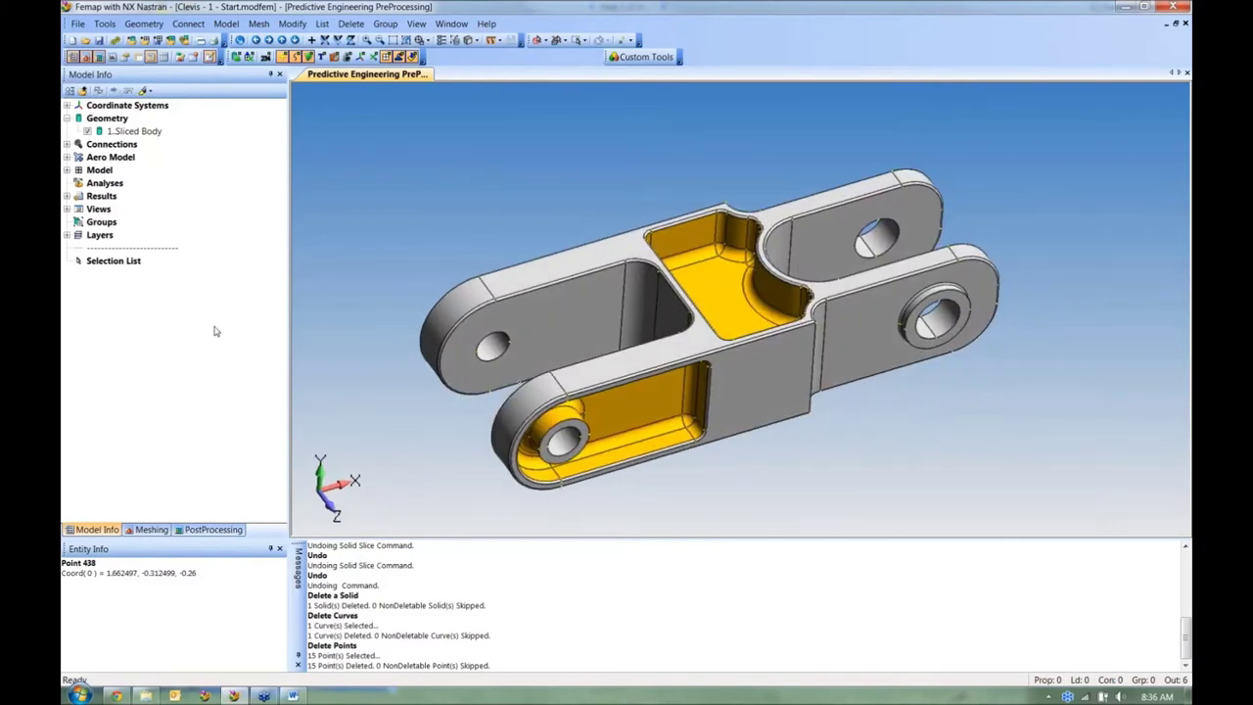
Step: Remove the narrow edge fillet on the near arm with Solid Remove Face, including its connected fillets
{"action": "left_click", "coordinate": [144, 23]}
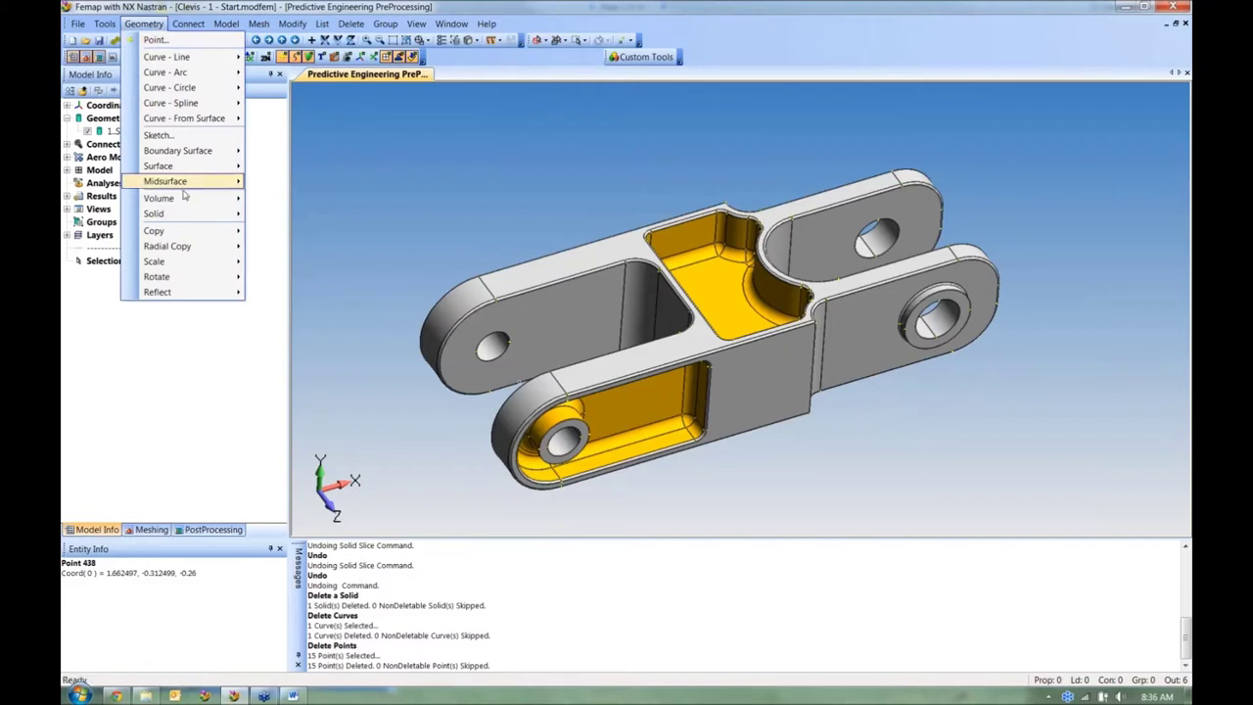
{"action": "mouse_move", "coordinate": [196, 214]}
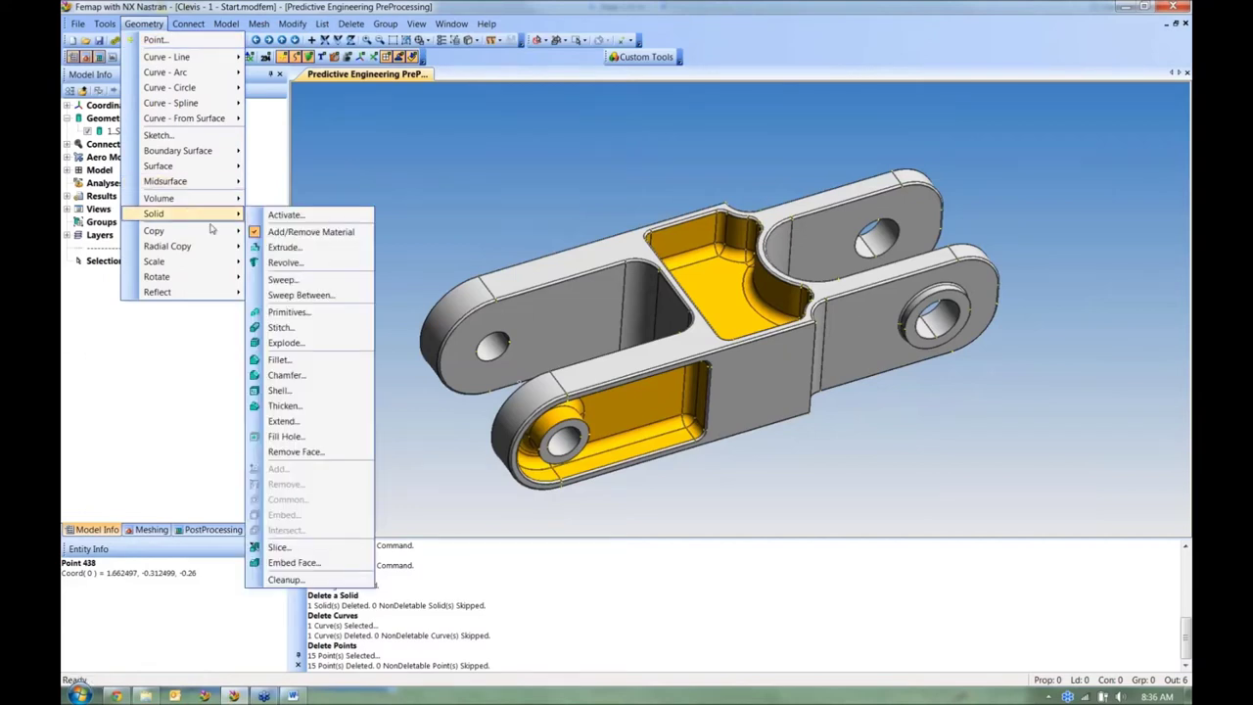
{"action": "left_click", "coordinate": [307, 454]}
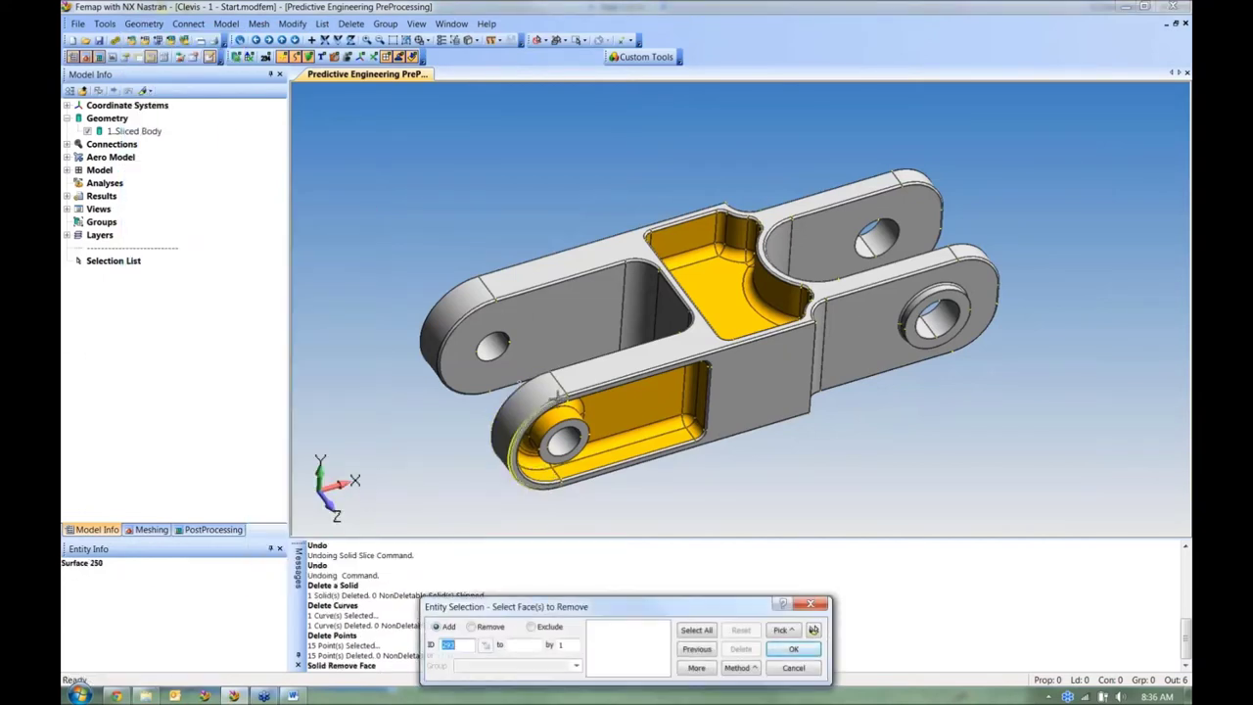
{"action": "left_click", "coordinate": [558, 397]}
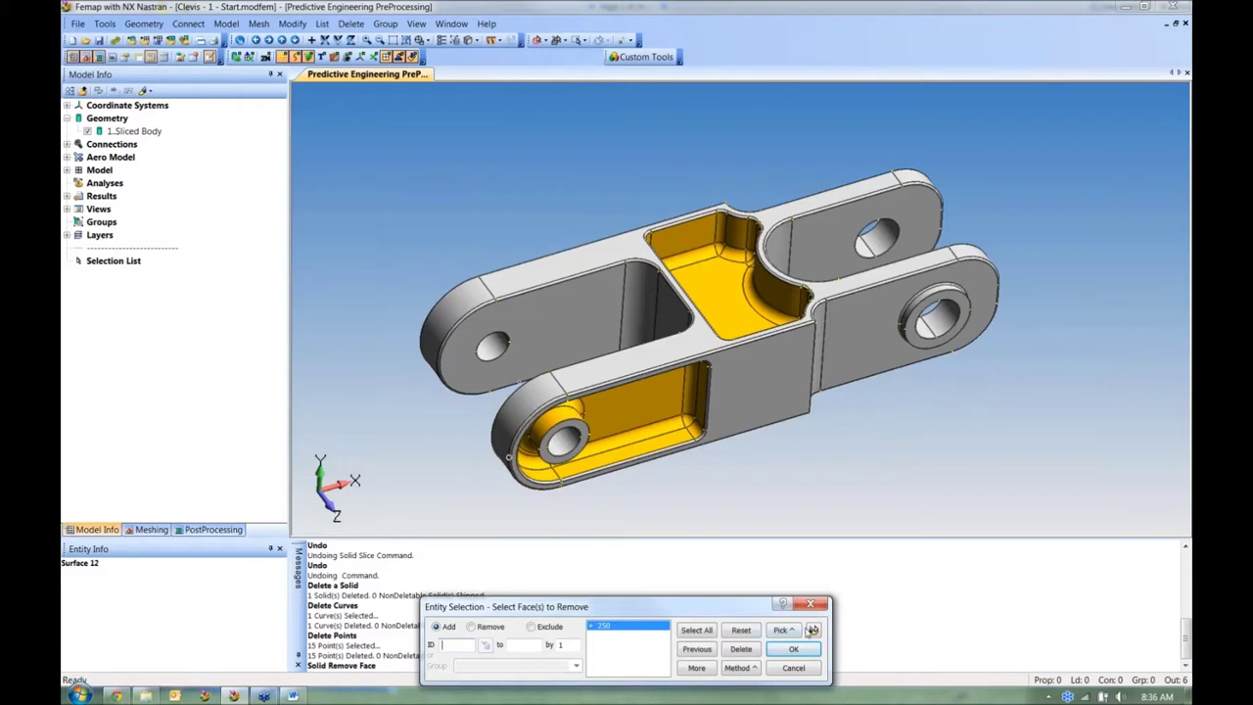
{"action": "left_click", "coordinate": [781, 630]}
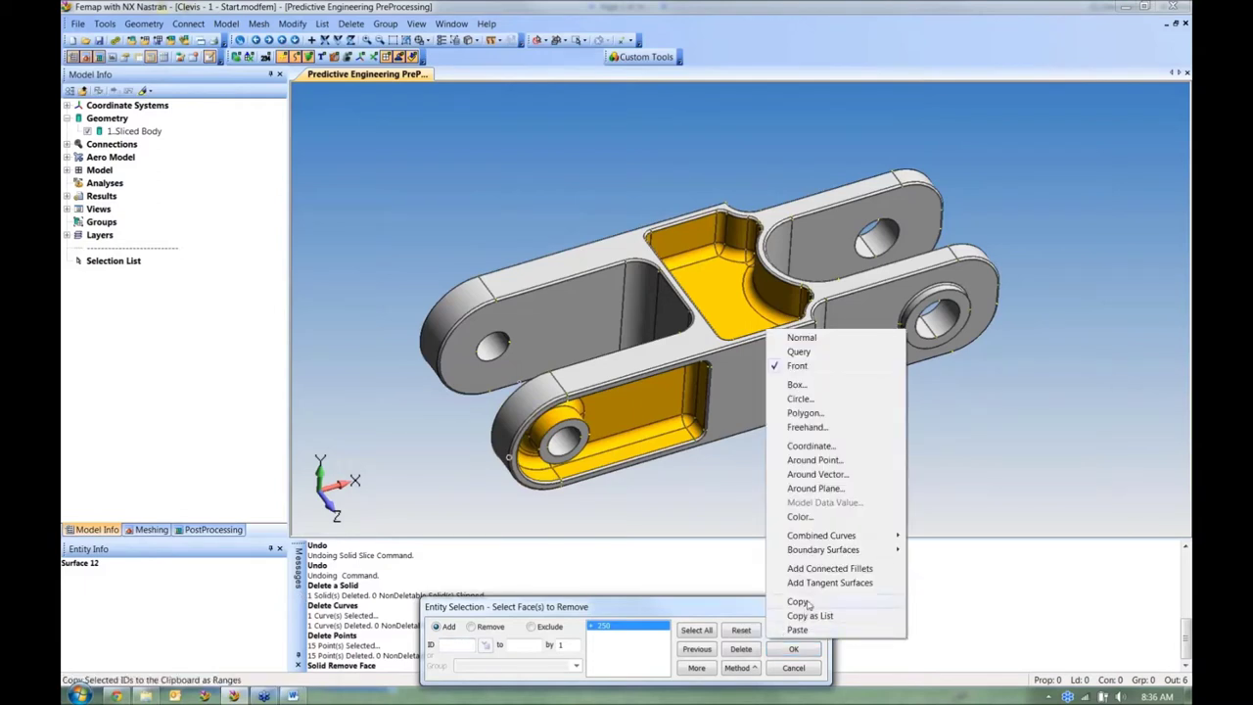
{"action": "left_click", "coordinate": [813, 570]}
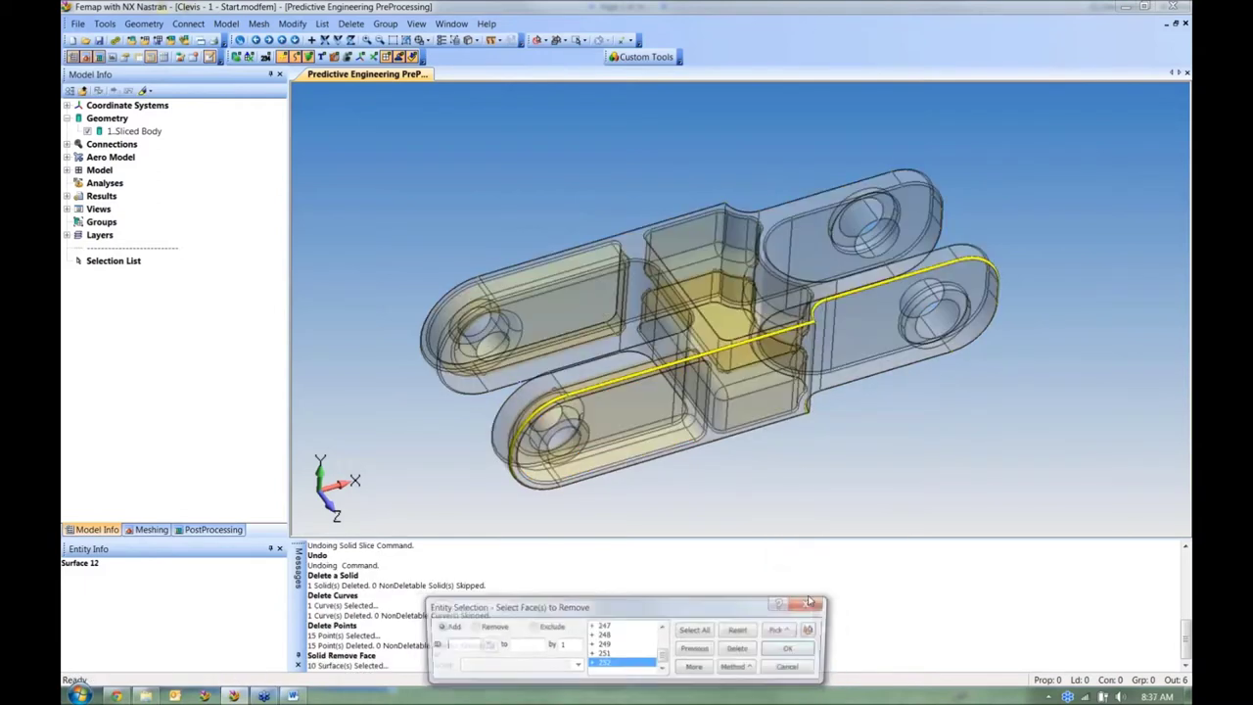
{"action": "mouse_move", "coordinate": [797, 435]}
{"action": "middle_mouse_down"}
{"action": "mouse_move", "coordinate": [769, 251]}
{"action": "mouse_move", "coordinate": [816, 431]}
{"action": "middle_mouse_up"}
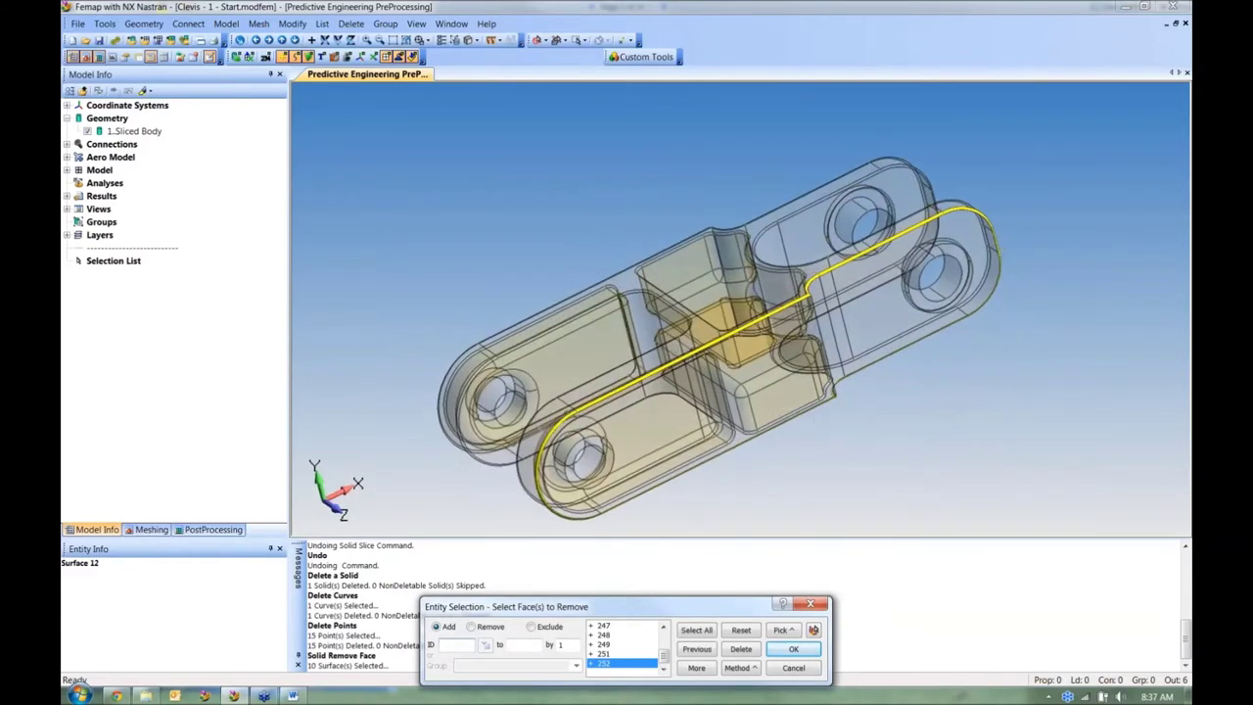
{"action": "left_click", "coordinate": [794, 649]}
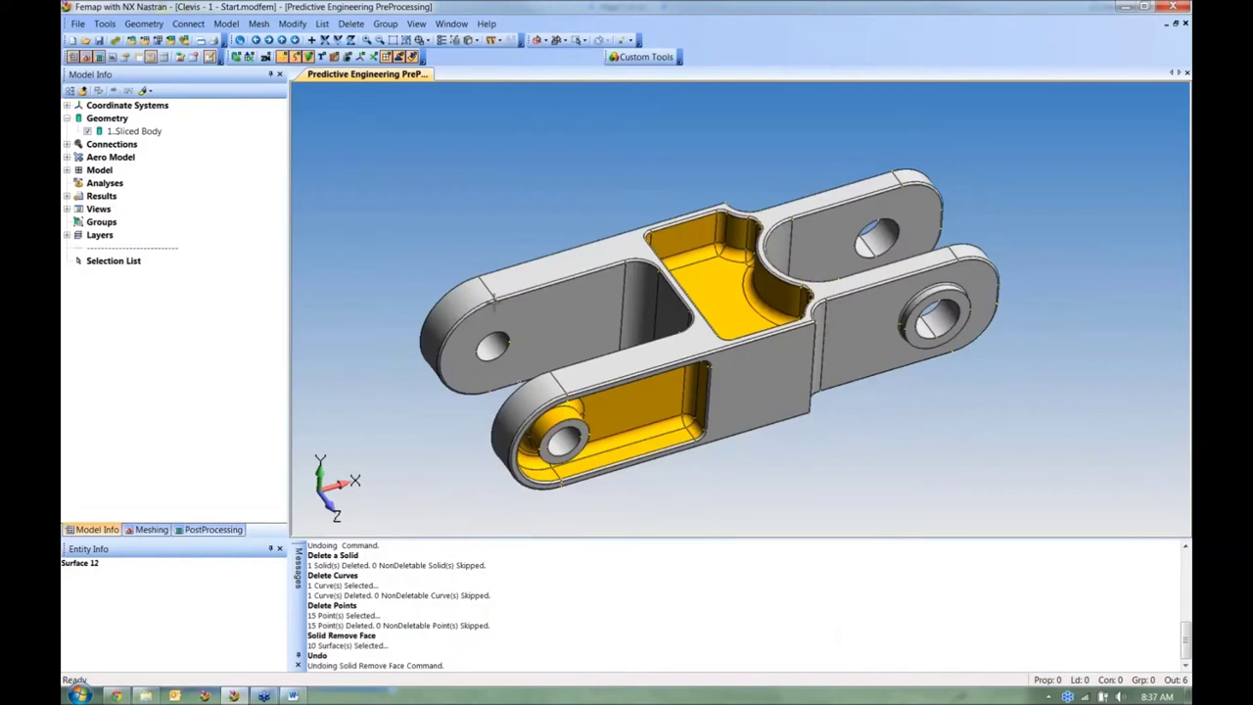
Step: Remove the fillets from the clevis solid using Feature Removal with the feature type set to Blends
{"action": "left_click", "coordinate": [146, 529]}
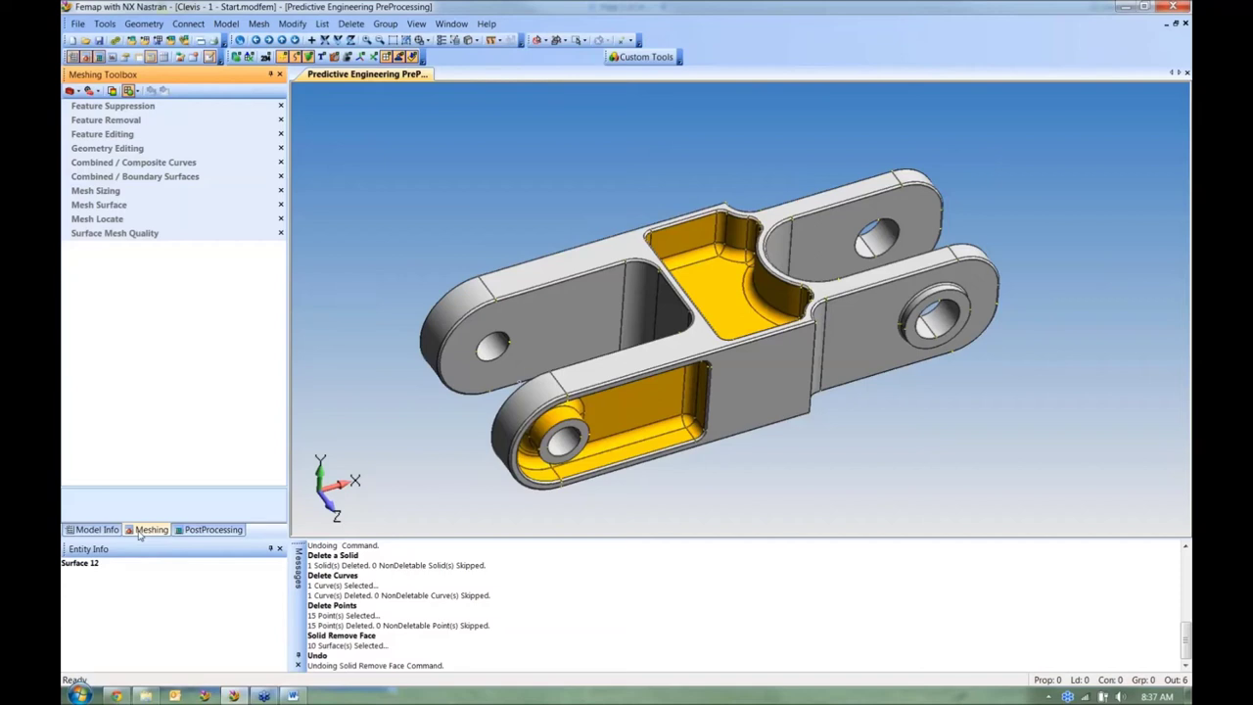
{"action": "left_click", "coordinate": [86, 123]}
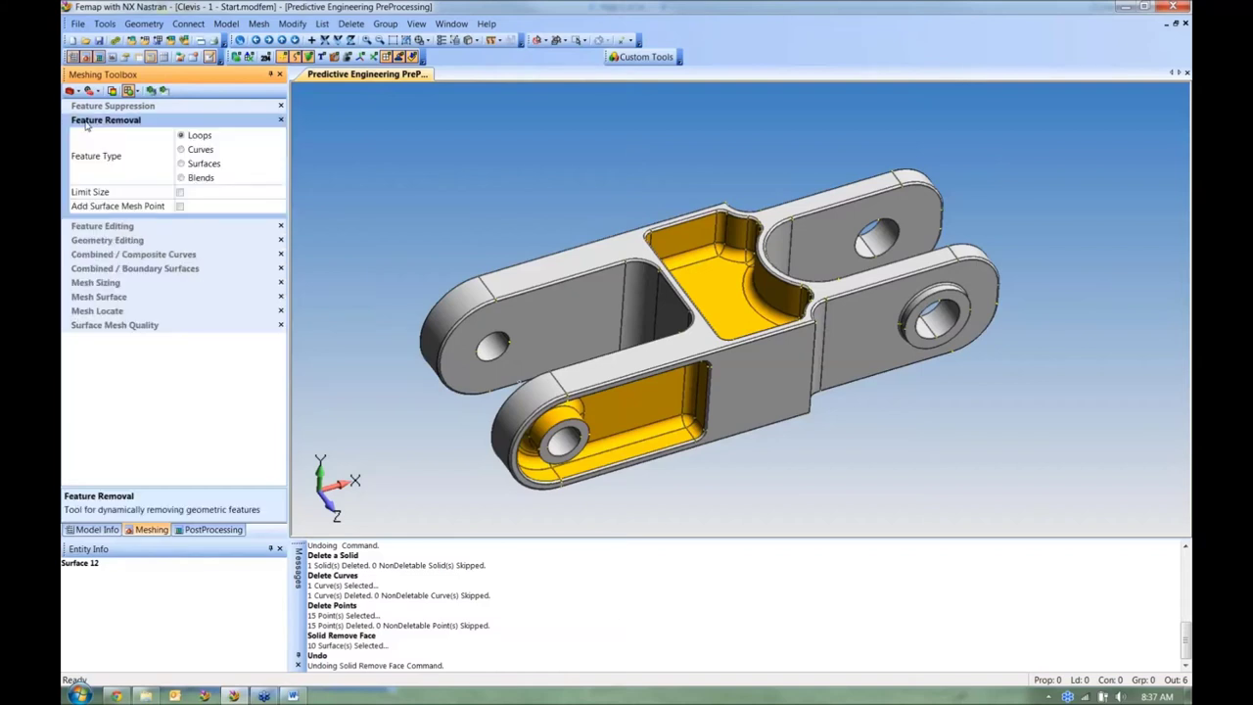
{"action": "left_click", "coordinate": [183, 182]}
{"action": "left_click", "coordinate": [183, 180]}
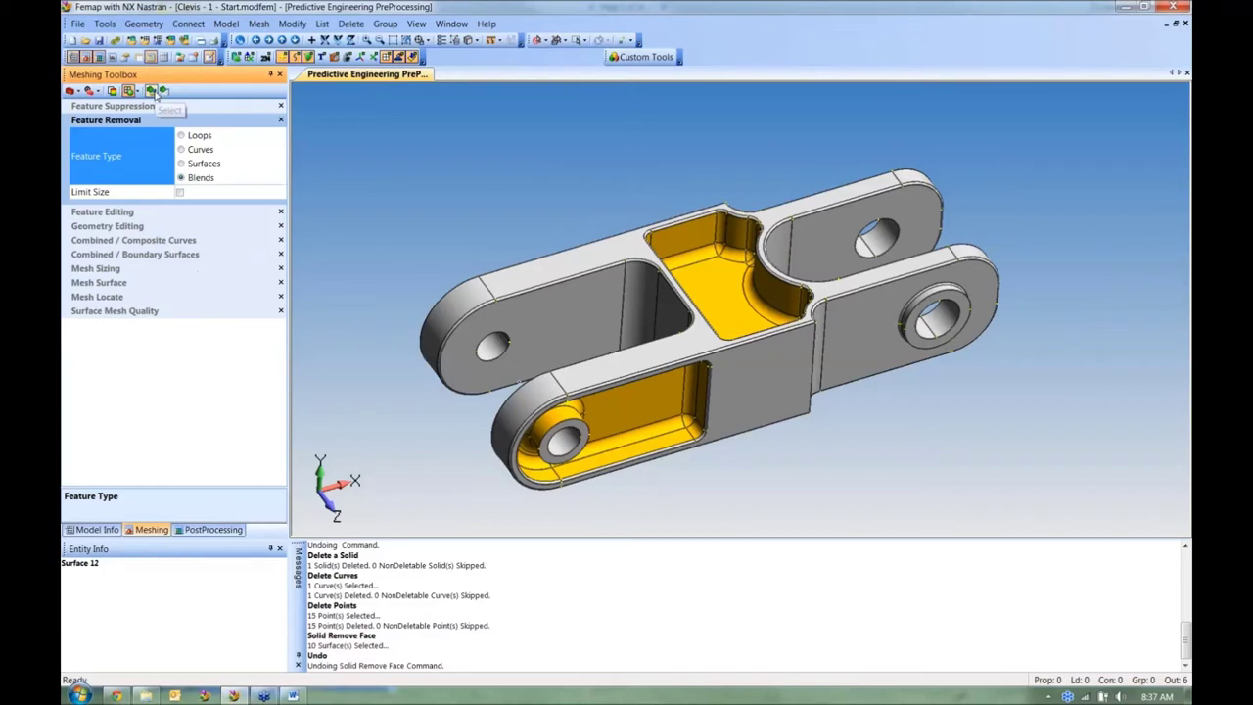
{"action": "left_click", "coordinate": [153, 91]}
{"action": "left_click", "coordinate": [707, 331]}
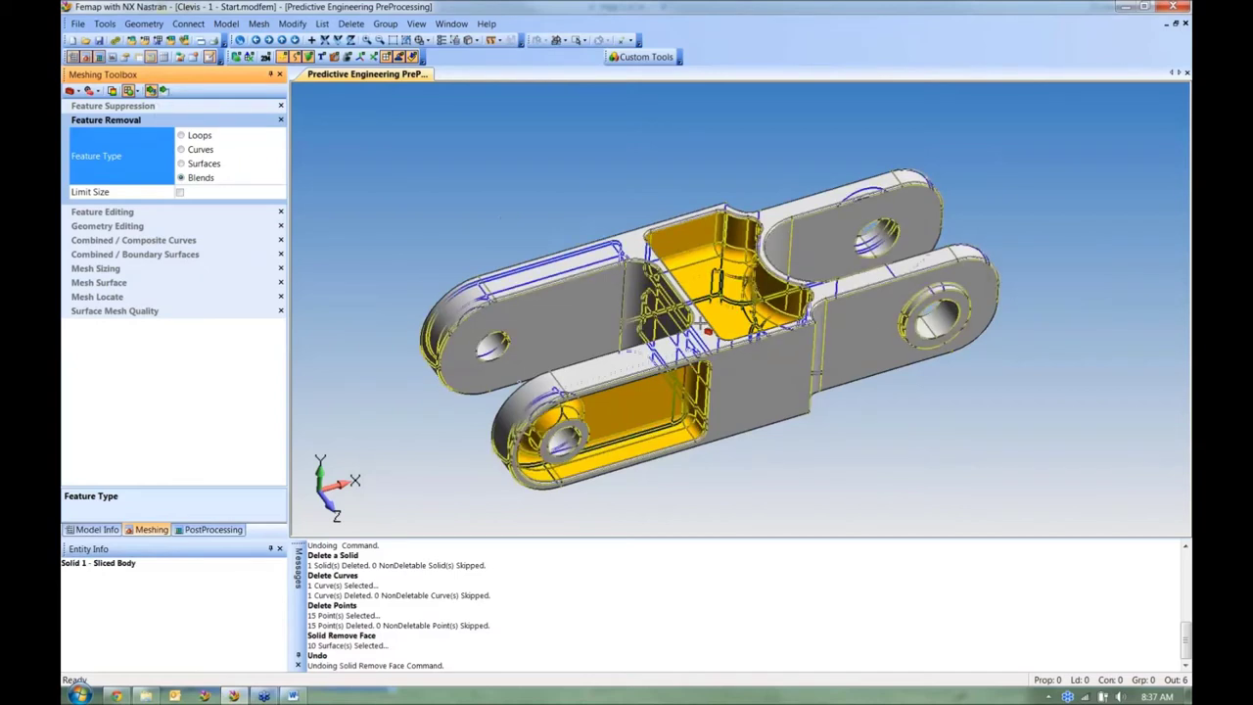
{"action": "middle_click_drag", "start_coordinate": [707, 331], "coordinate": [753, 364]}
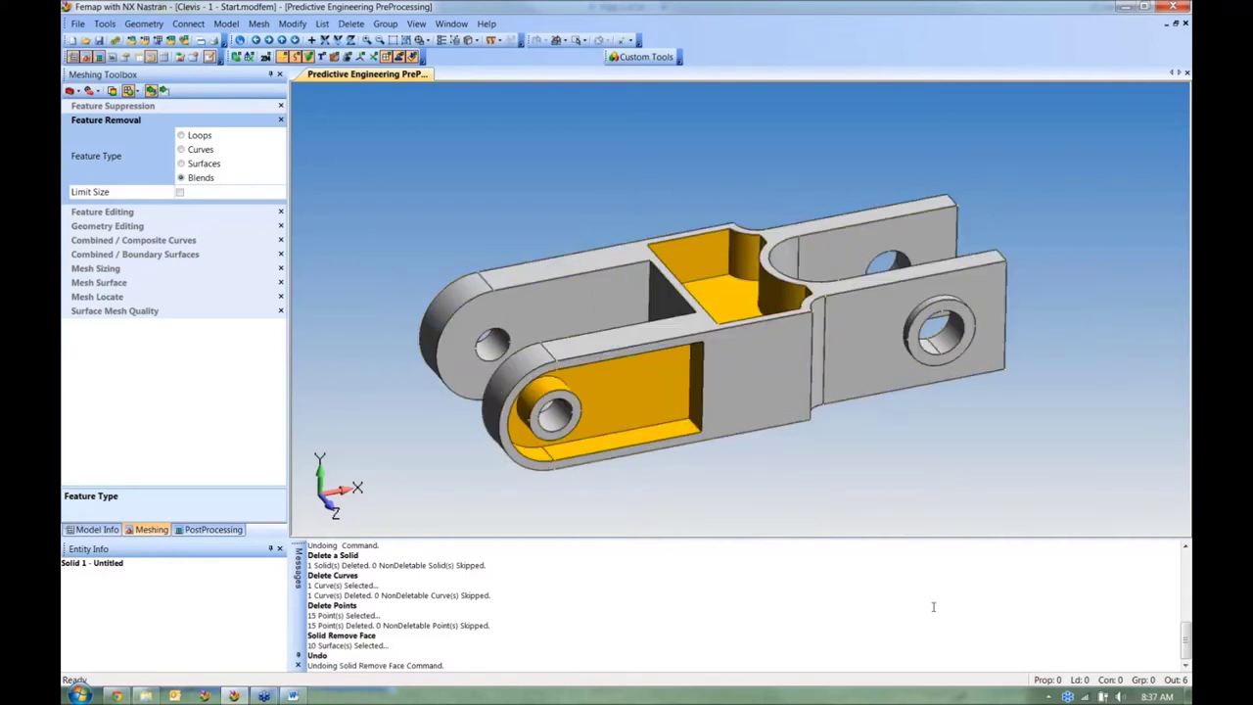
Step: Undo and redo both blend removals to compare the clevis with and without its fillets
{"action": "key", "text": "ctrl+z"}
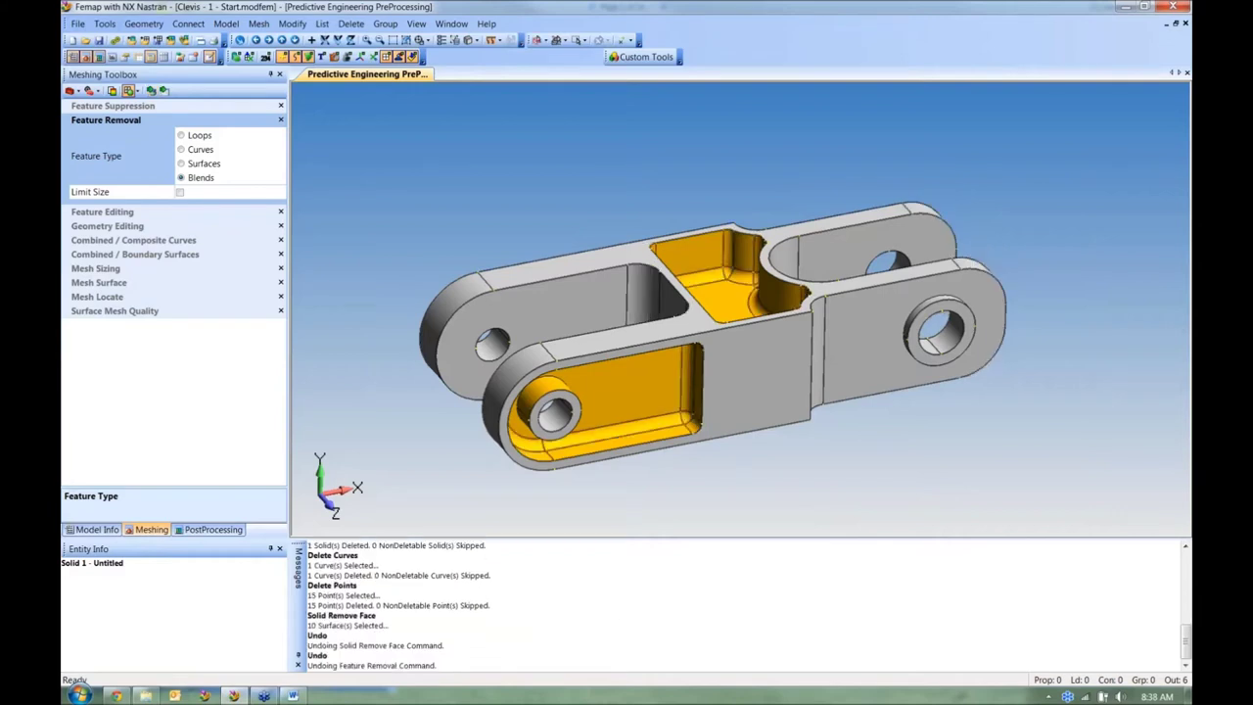
{"action": "key", "text": "ctrl+z"}
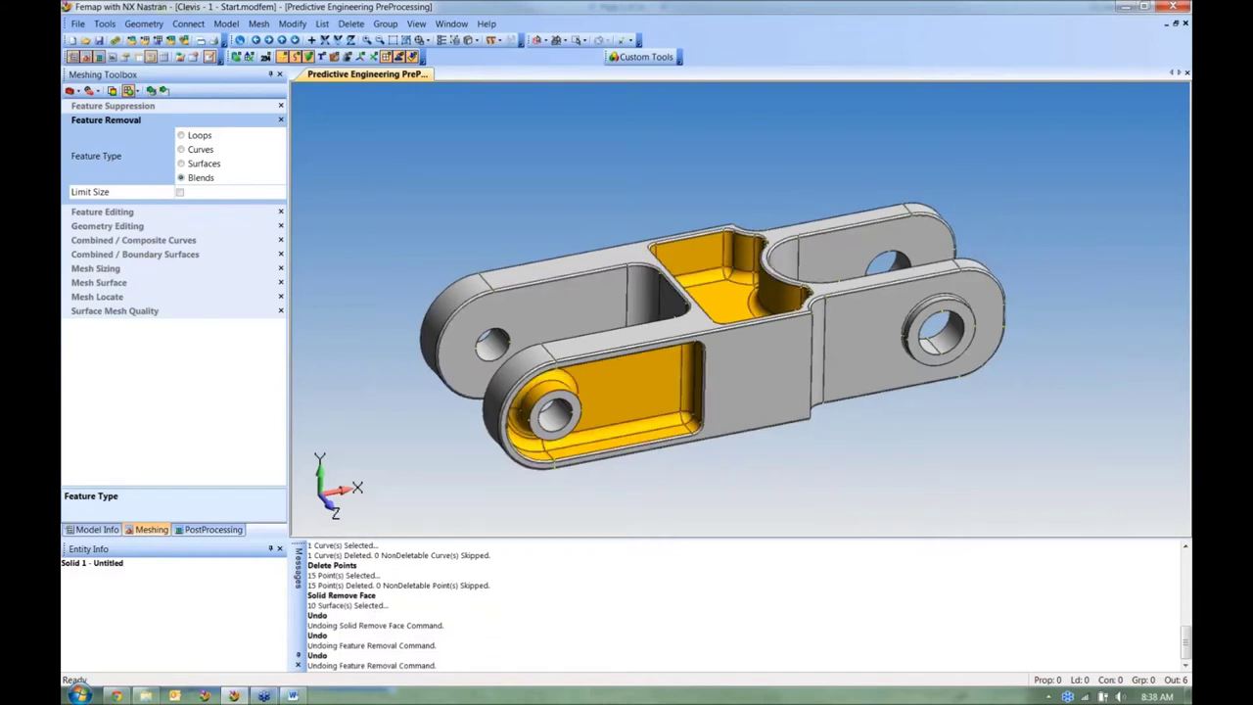
{"action": "key", "text": "ctrl+y"}
{"action": "key", "text": "ctrl+y"}
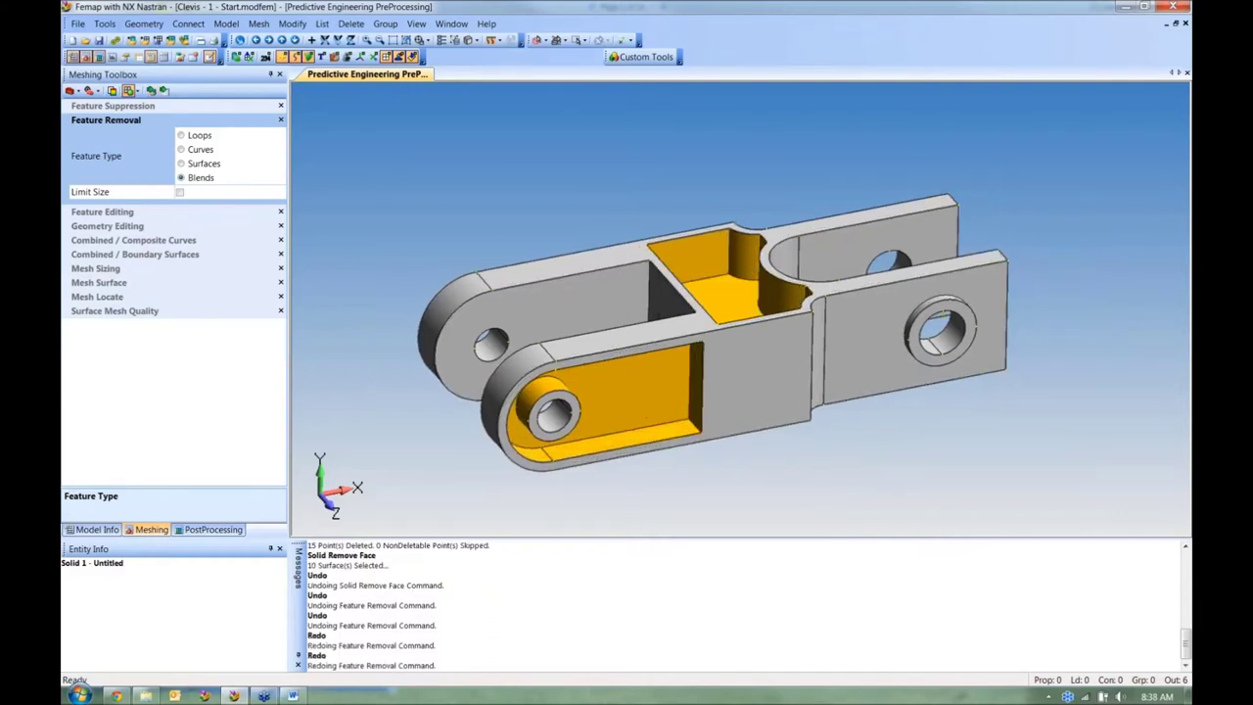
{"action": "key", "text": "ctrl+z"}
{"action": "key", "text": "ctrl+z"}
{"action": "key", "text": "ctrl+y"}
{"action": "key", "text": "ctrl+y"}
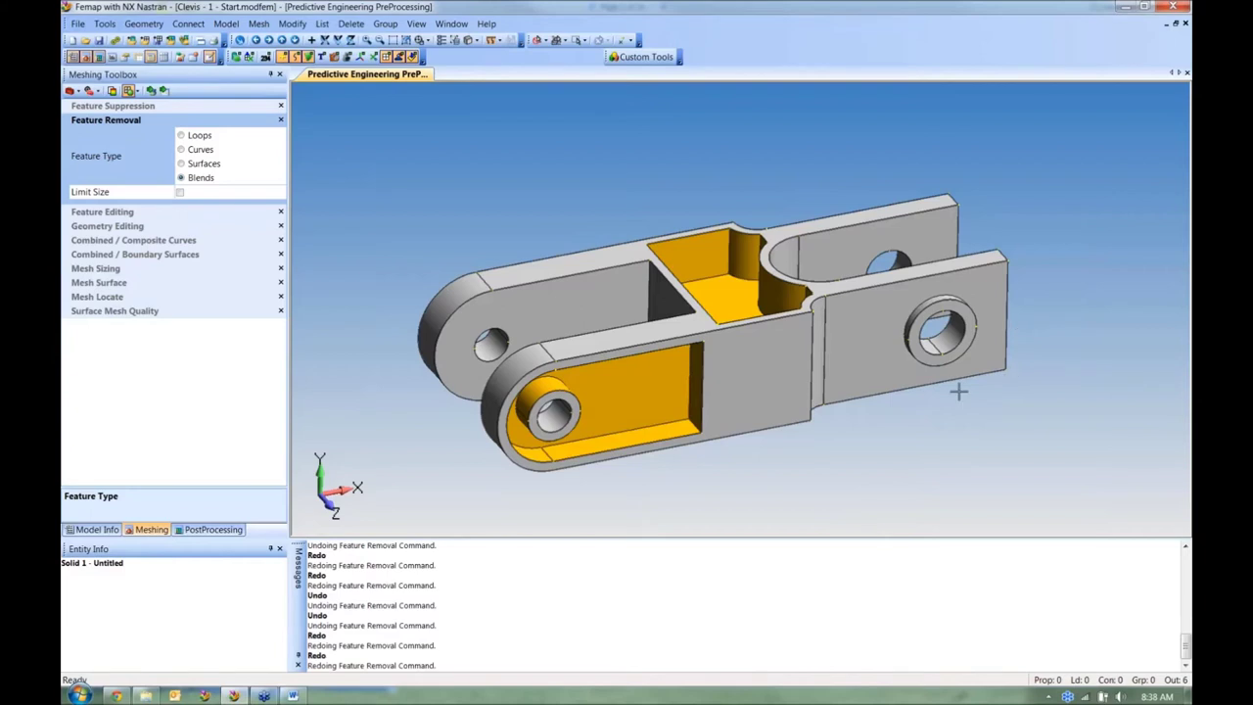
Step: Undo the last blend removal and remove the clevis blends again, limited to sizes smaller than .125
{"action": "key", "text": "ctrl+z"}
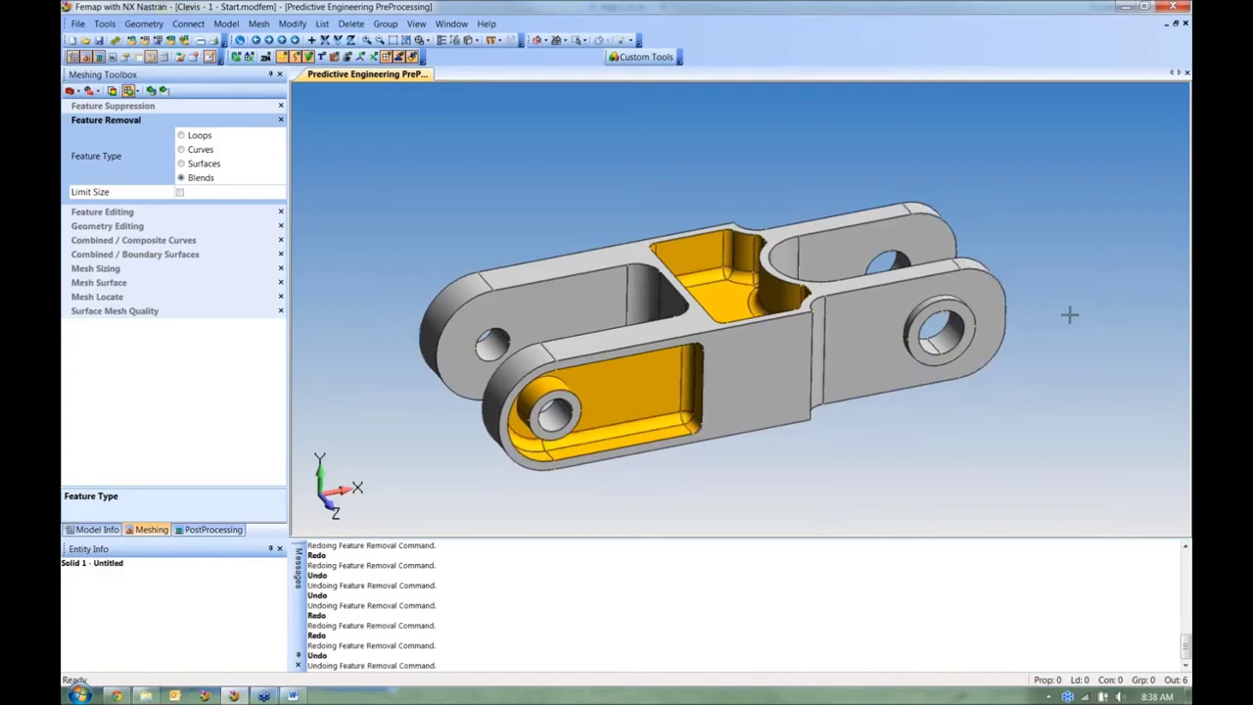
{"action": "left_click", "coordinate": [180, 194]}
{"action": "left_click", "coordinate": [133, 203]}
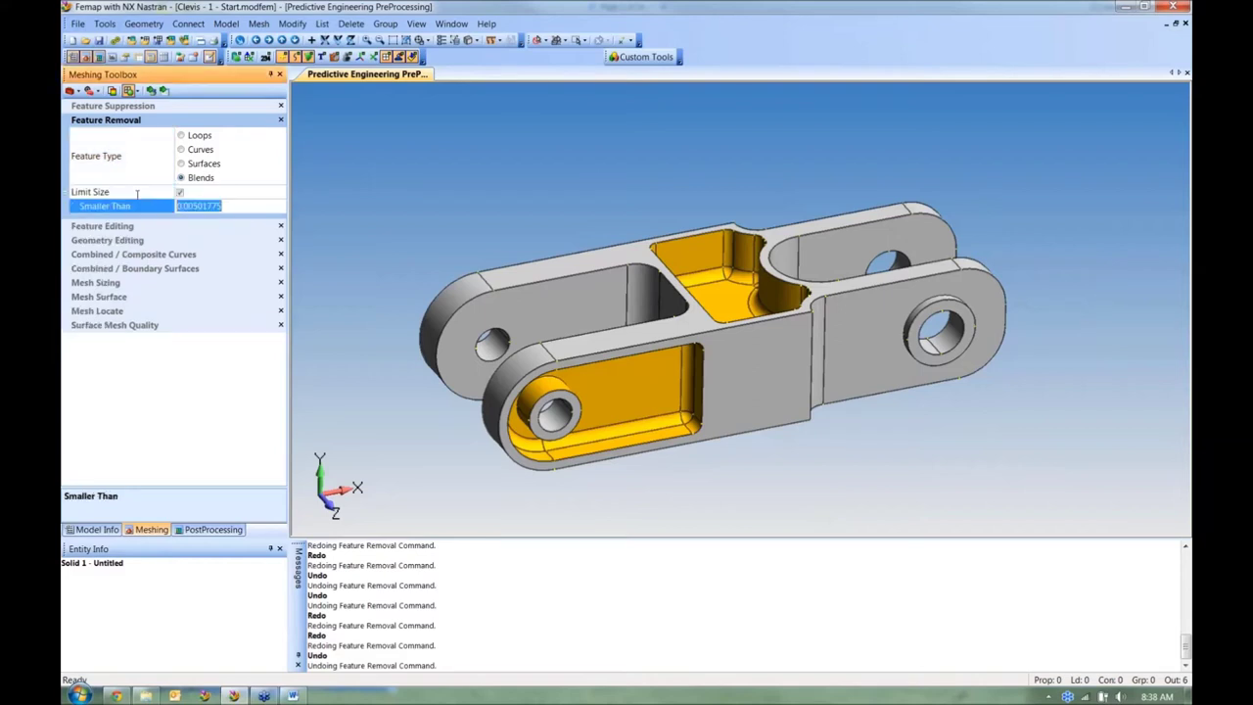
{"action": "type", "text": ".125"}
{"action": "mouse_move", "coordinate": [440, 245]}
{"action": "middle_mouse_down"}
{"action": "mouse_move", "coordinate": [643, 357]}
{"action": "mouse_move", "coordinate": [721, 518]}
{"action": "mouse_move", "coordinate": [772, 574]}
{"action": "middle_mouse_up"}
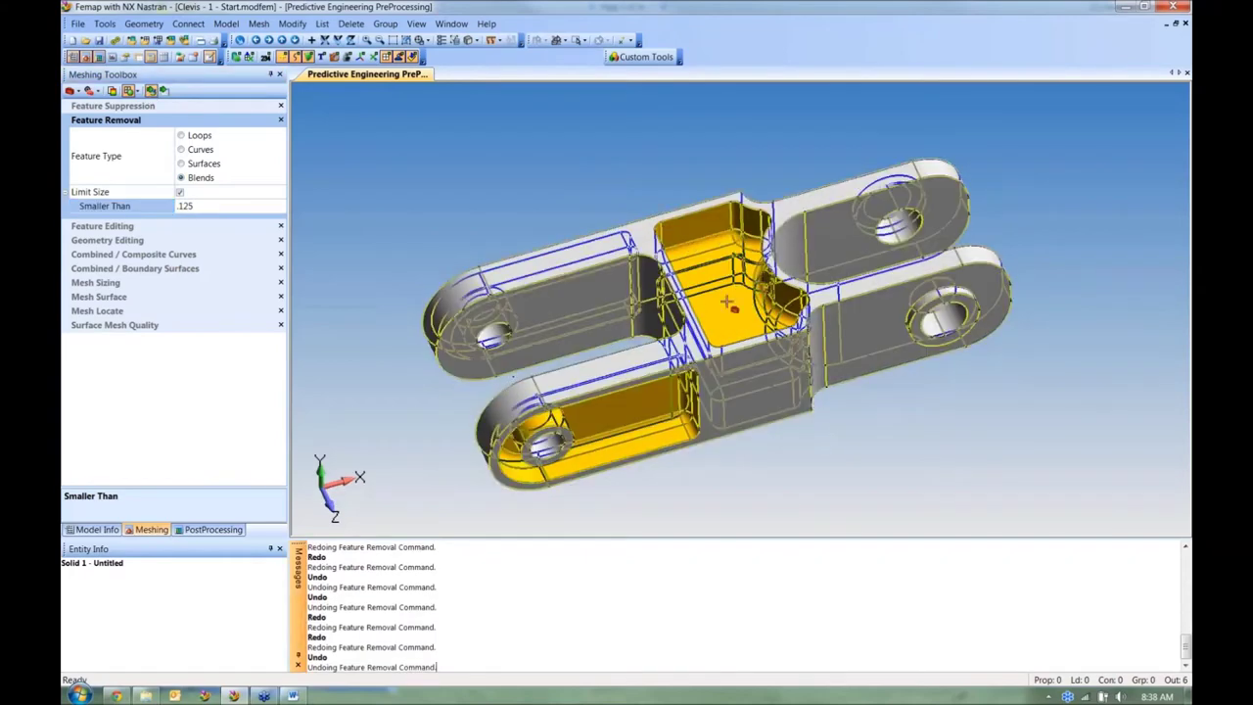
{"action": "left_click", "coordinate": [1006, 300]}
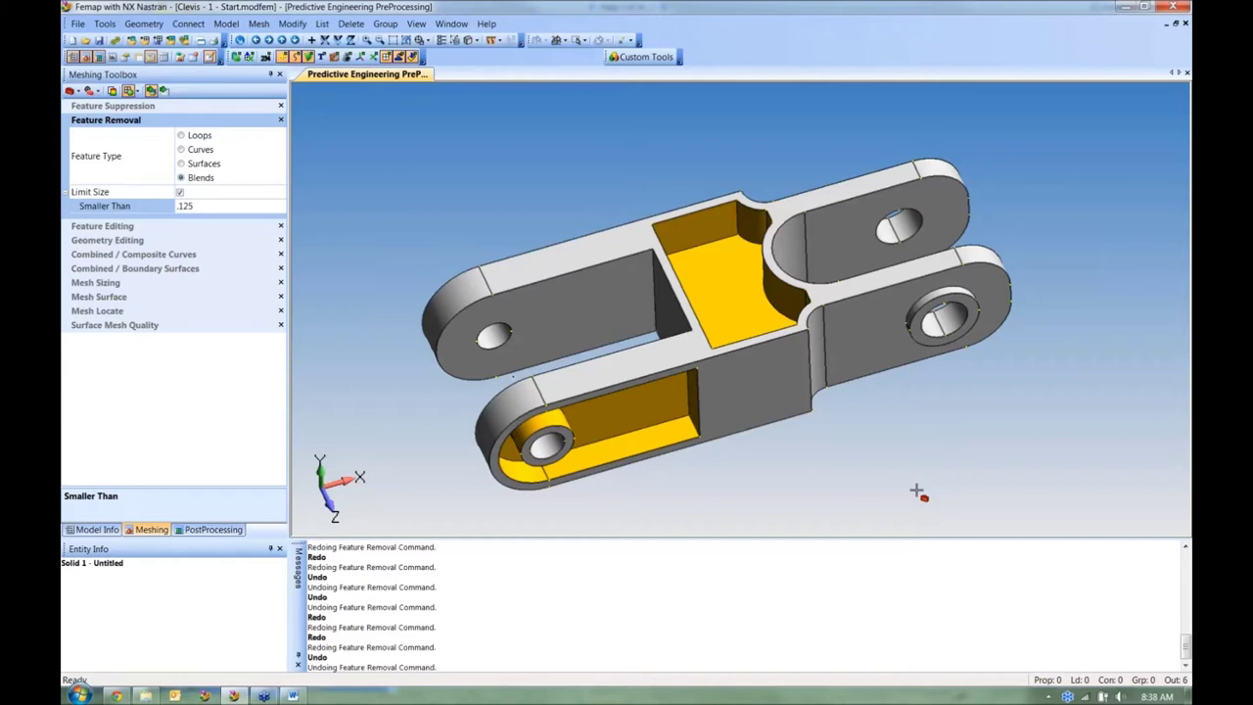
{"action": "left_click_drag", "start_coordinate": [898, 498], "coordinate": [912, 434]}
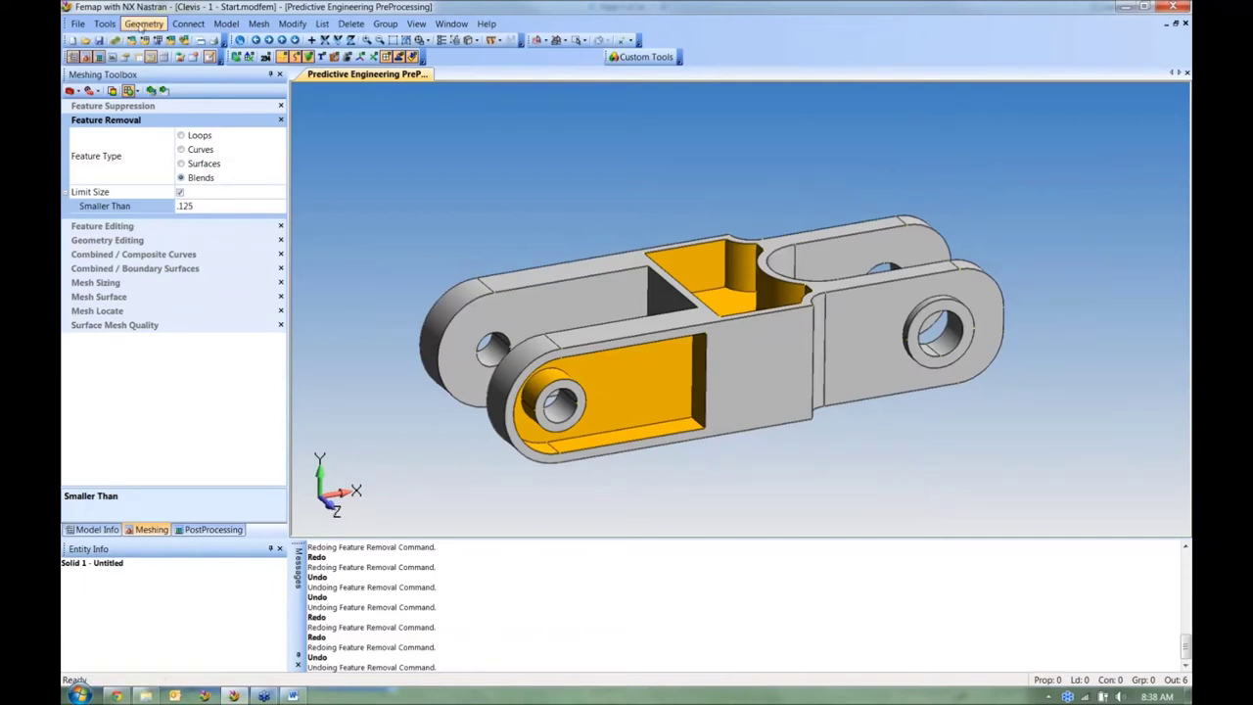
Step: Start automatic midsurface generation on all surfaces of the clevis
{"action": "left_click", "coordinate": [143, 24]}
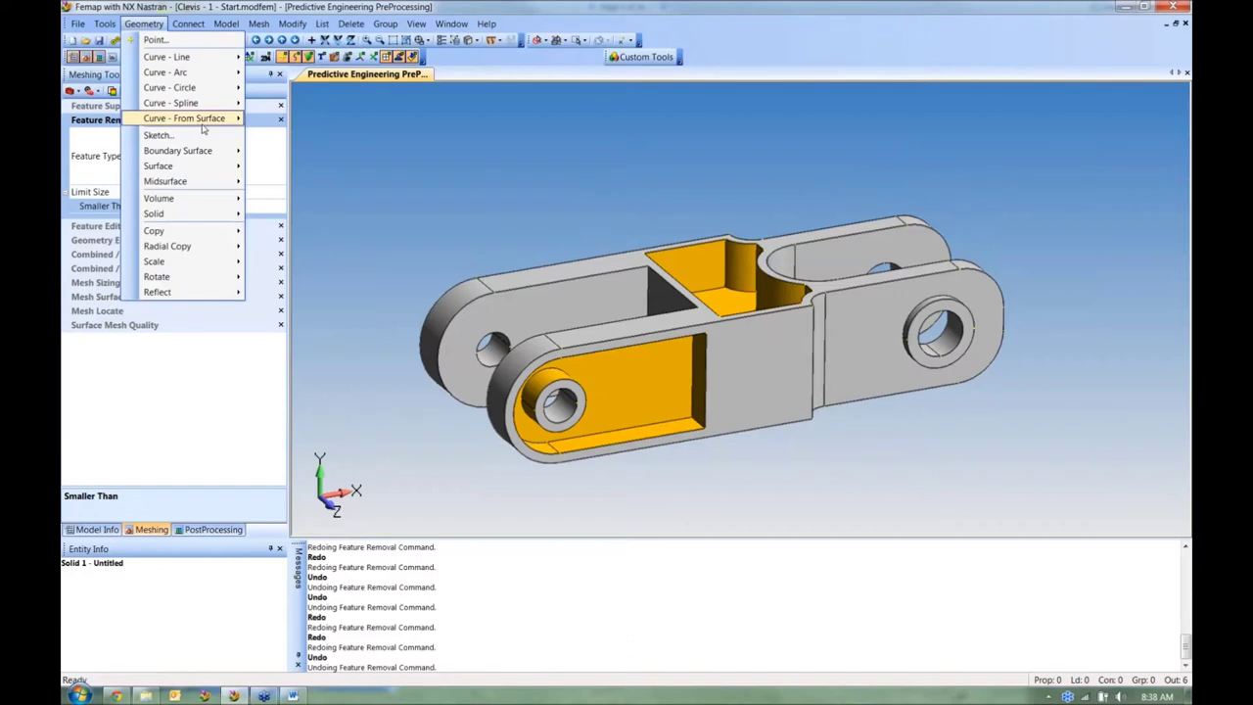
{"action": "mouse_move", "coordinate": [214, 179]}
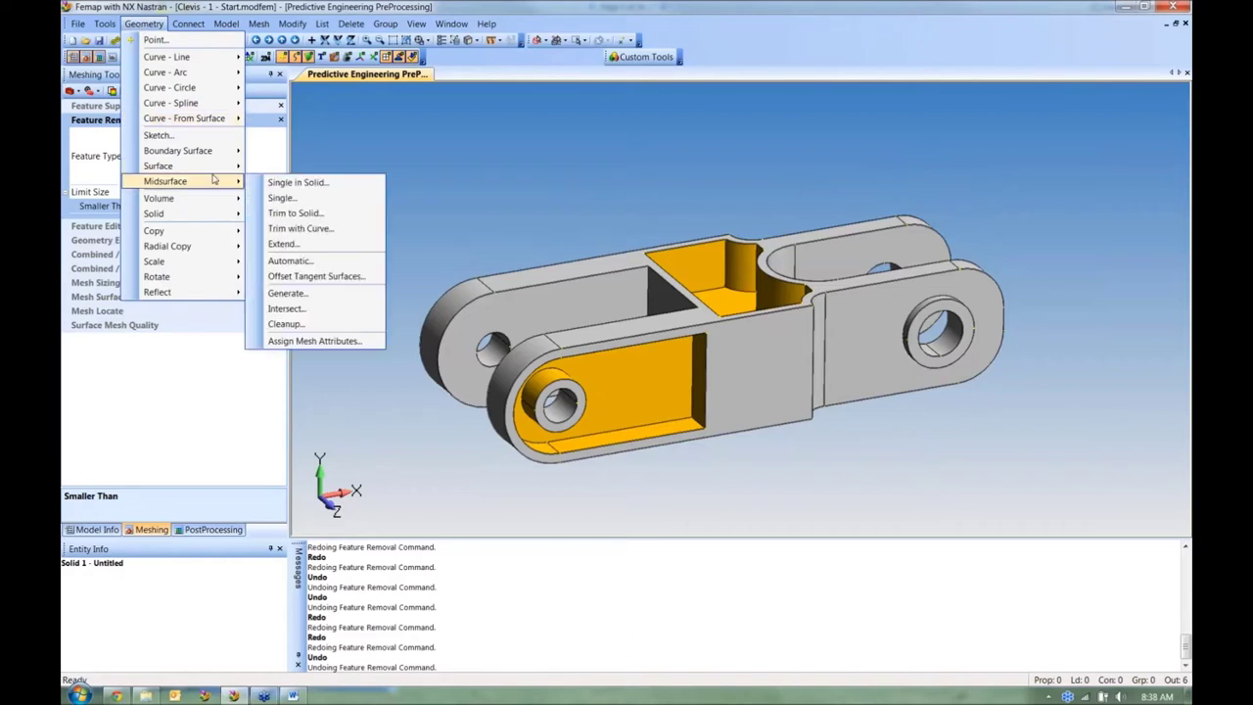
{"action": "left_click", "coordinate": [330, 261]}
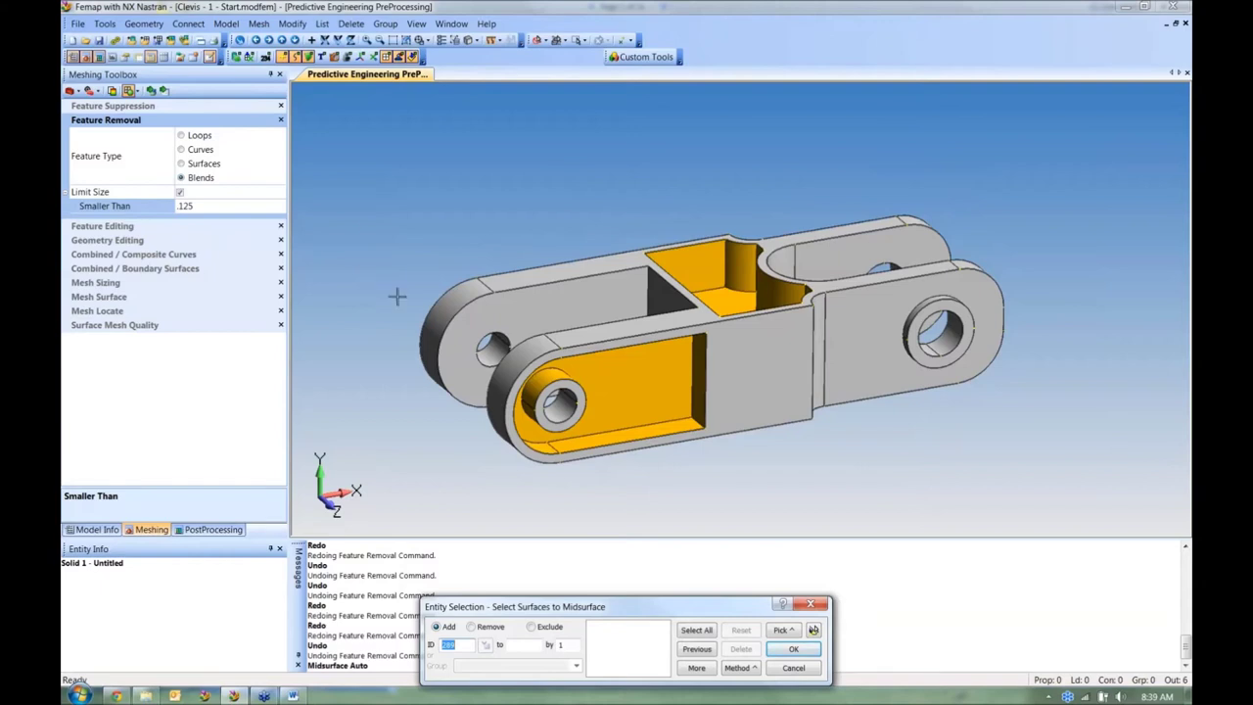
{"action": "left_click_drag", "start_coordinate": [780, 390], "coordinate": [1041, 513]}
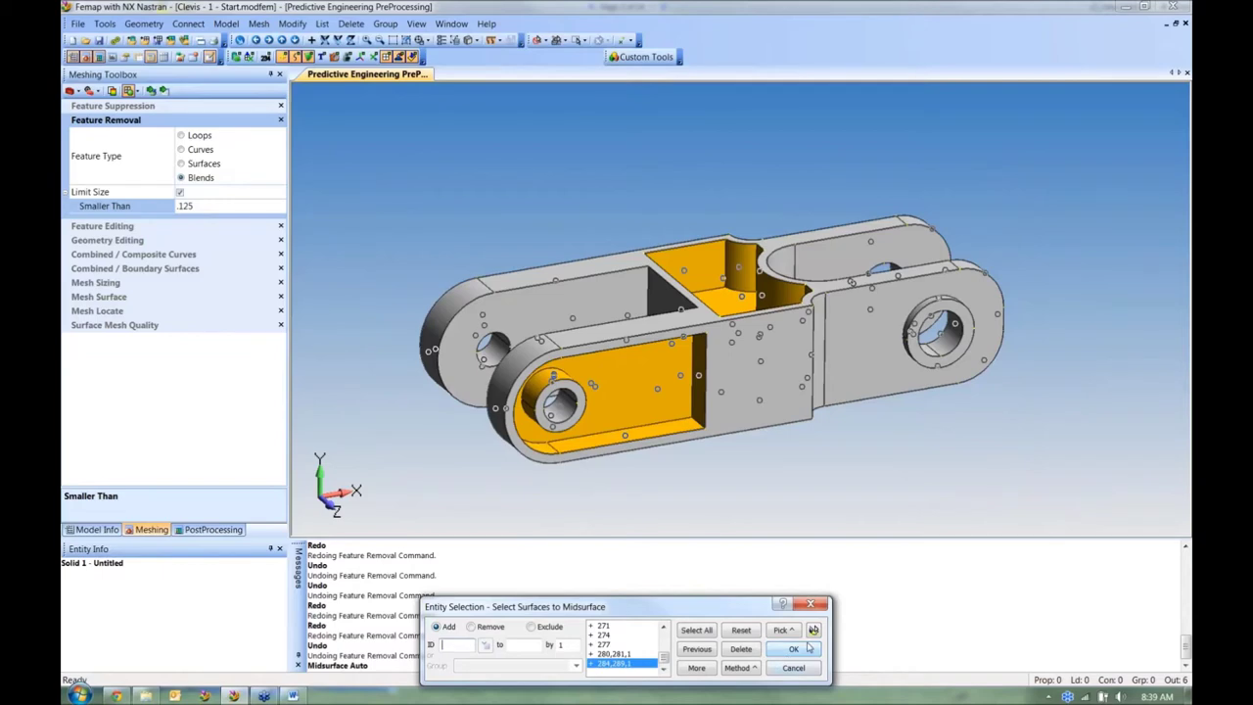
{"action": "left_click", "coordinate": [796, 650]}
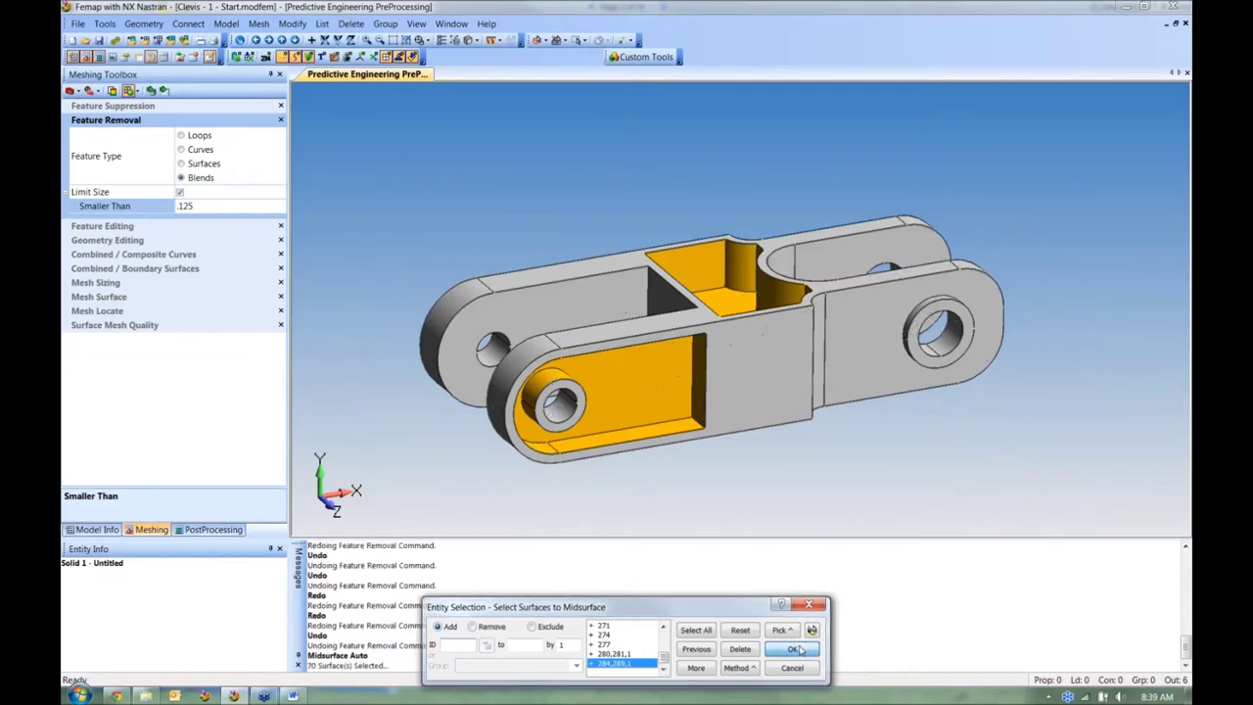
Step: Set the midsurface target thickness by measuring between two snapped points at opposite ends of the raised boss's bore
{"action": "middle_click_drag", "start_coordinate": [875, 479], "coordinate": [735, 439]}
{"action": "scroll", "coordinate": [773, 529], "scroll_direction": "up", "scroll_amount": 3}
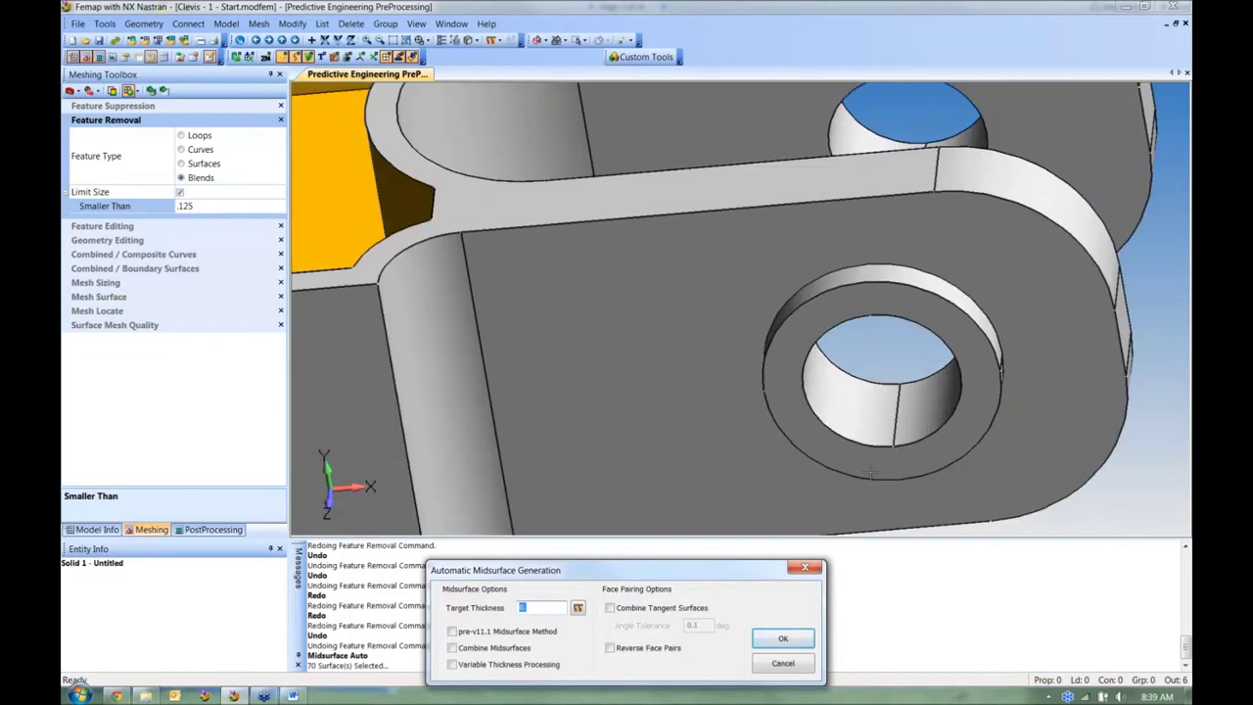
{"action": "middle_click_drag", "start_coordinate": [874, 472], "coordinate": [755, 339], "text": "ctrl"}
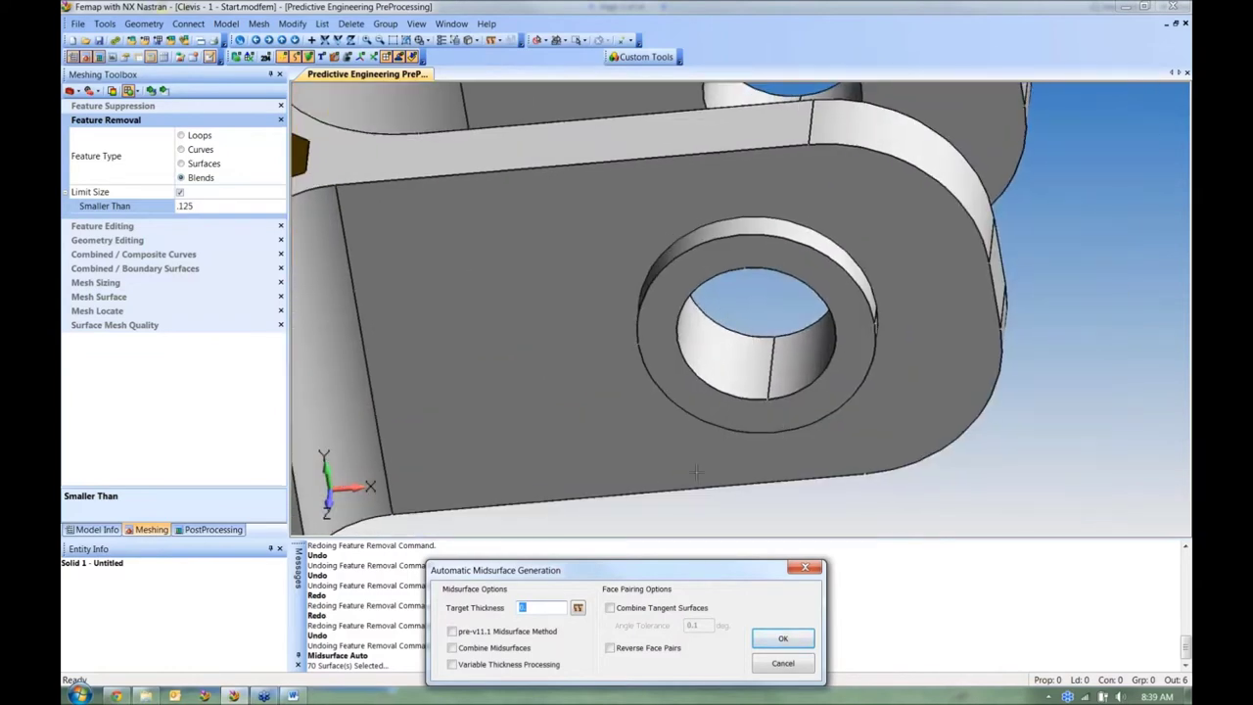
{"action": "left_click", "coordinate": [579, 608]}
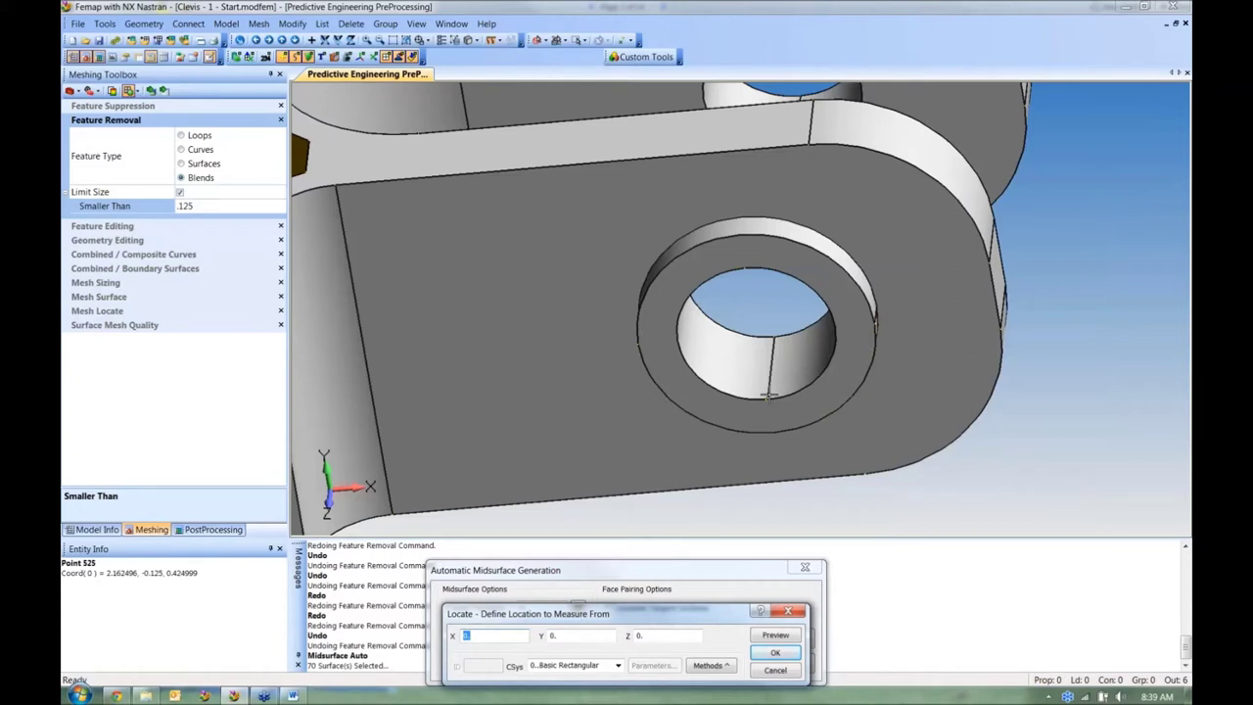
{"action": "right_click", "coordinate": [600, 223]}
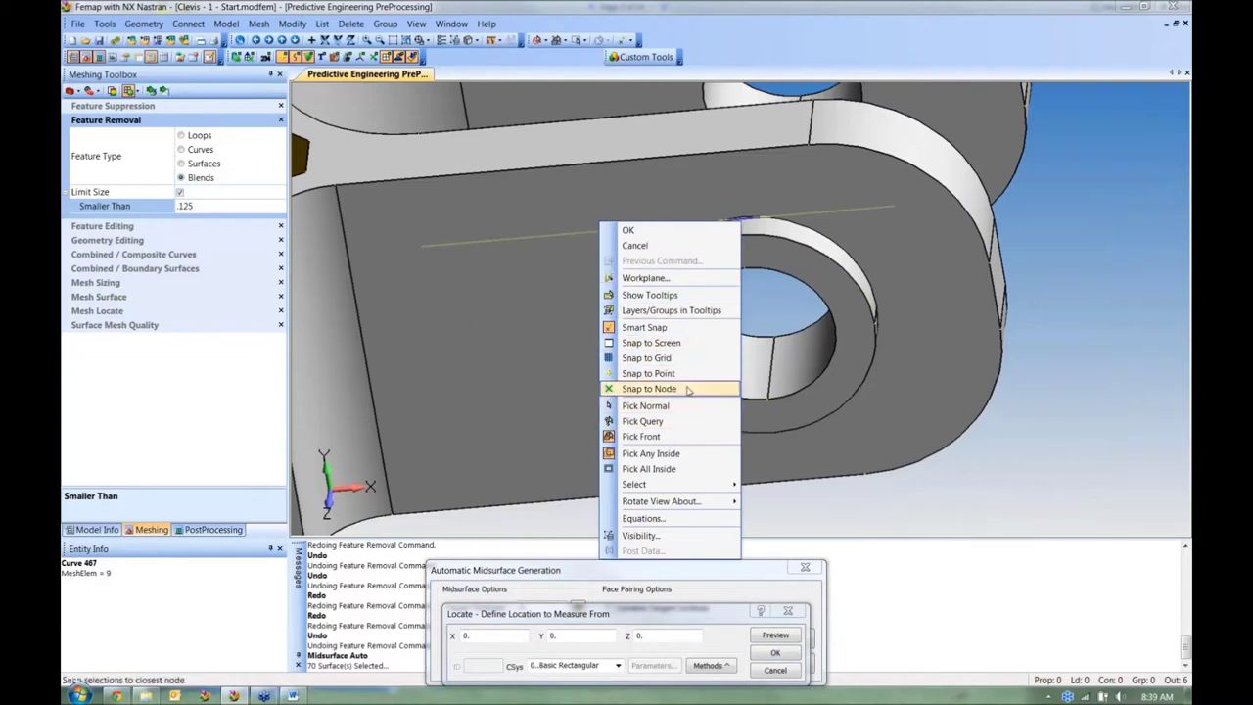
{"action": "left_click", "coordinate": [646, 328]}
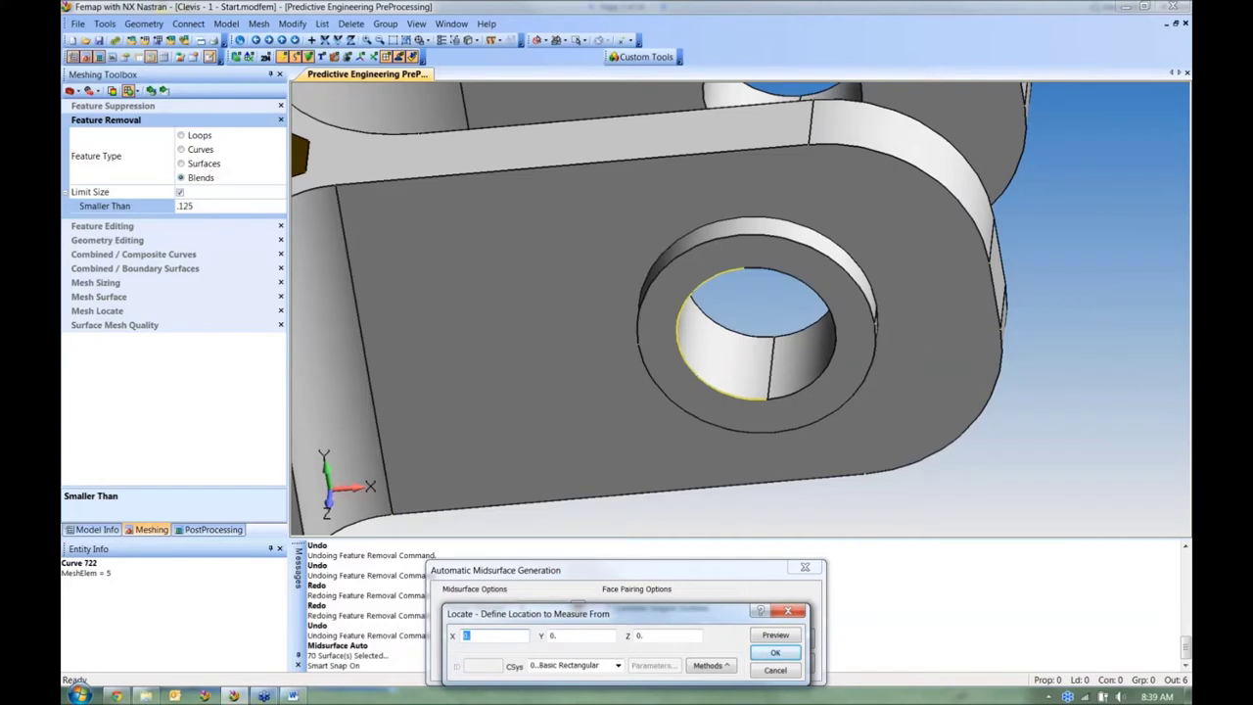
{"action": "left_click", "coordinate": [767, 395]}
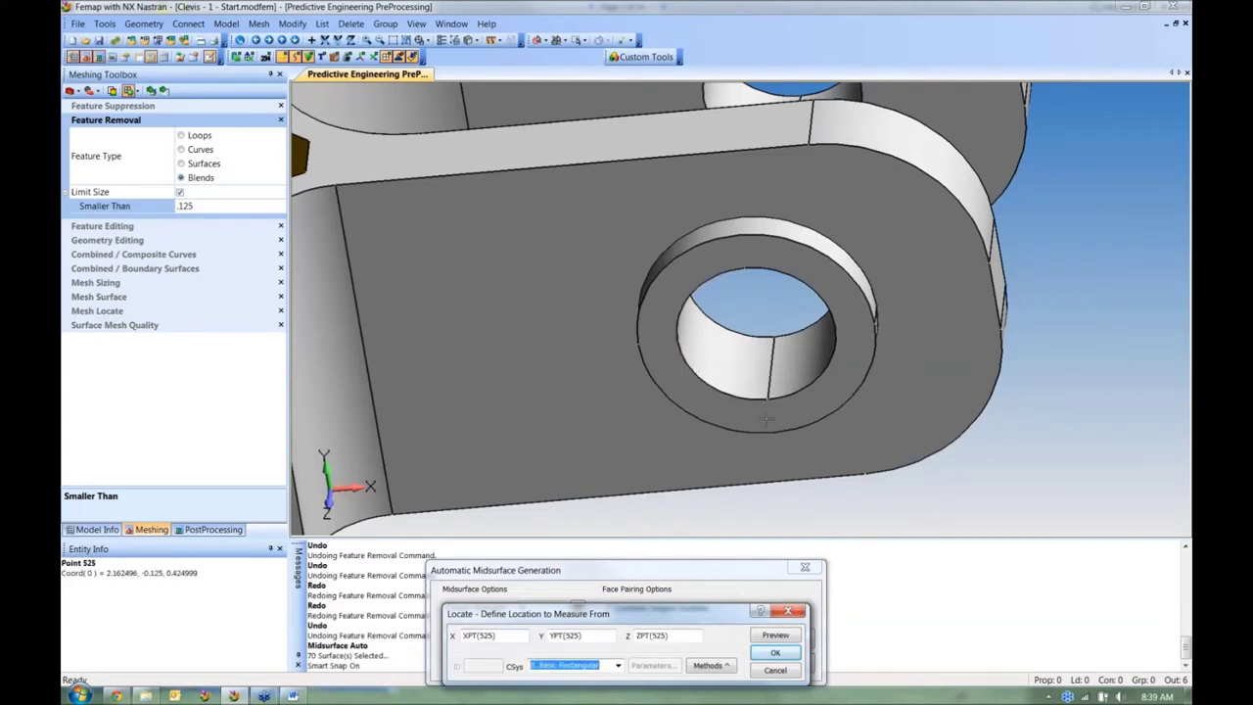
{"action": "left_click", "coordinate": [772, 337]}
{"action": "left_click", "coordinate": [774, 653]}
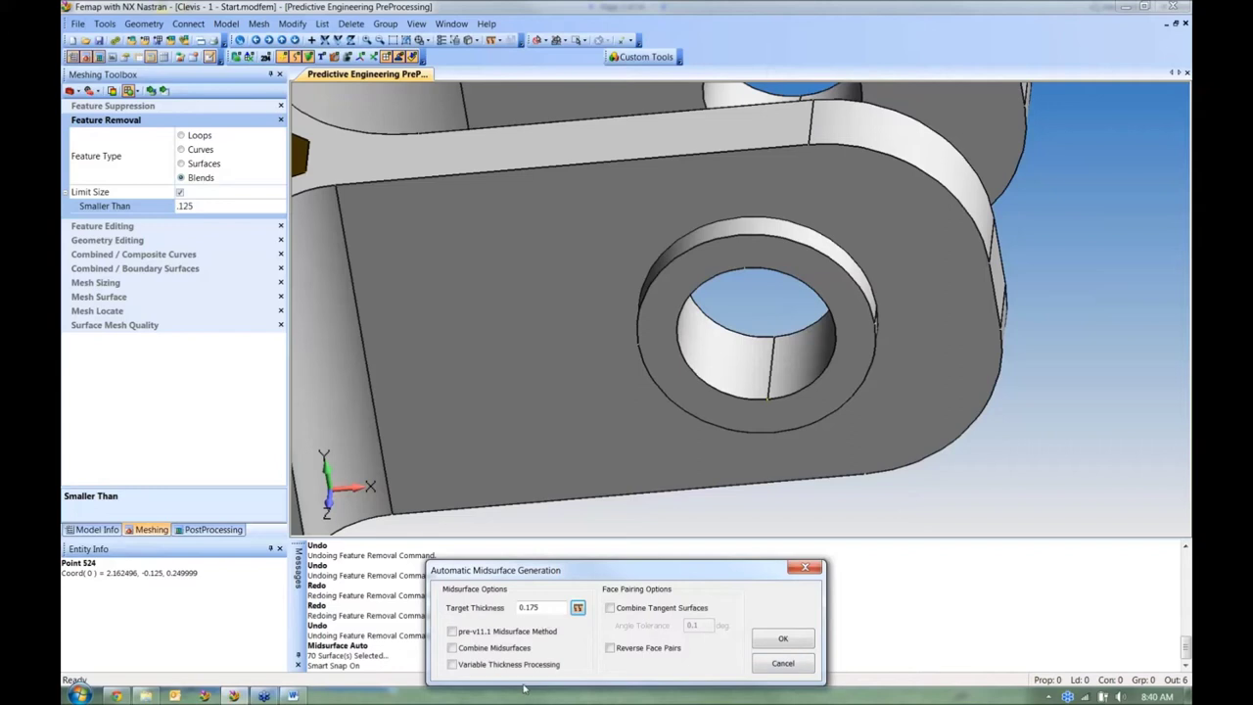
Step: Generate the midsurfaces of the clevis with Combine Midsurfaces left off
{"action": "left_click", "coordinate": [496, 650]}
{"action": "left_click", "coordinate": [496, 651]}
{"action": "left_click", "coordinate": [782, 642]}
{"action": "scroll", "coordinate": [653, 342], "scroll_direction": "down", "scroll_amount": 3}
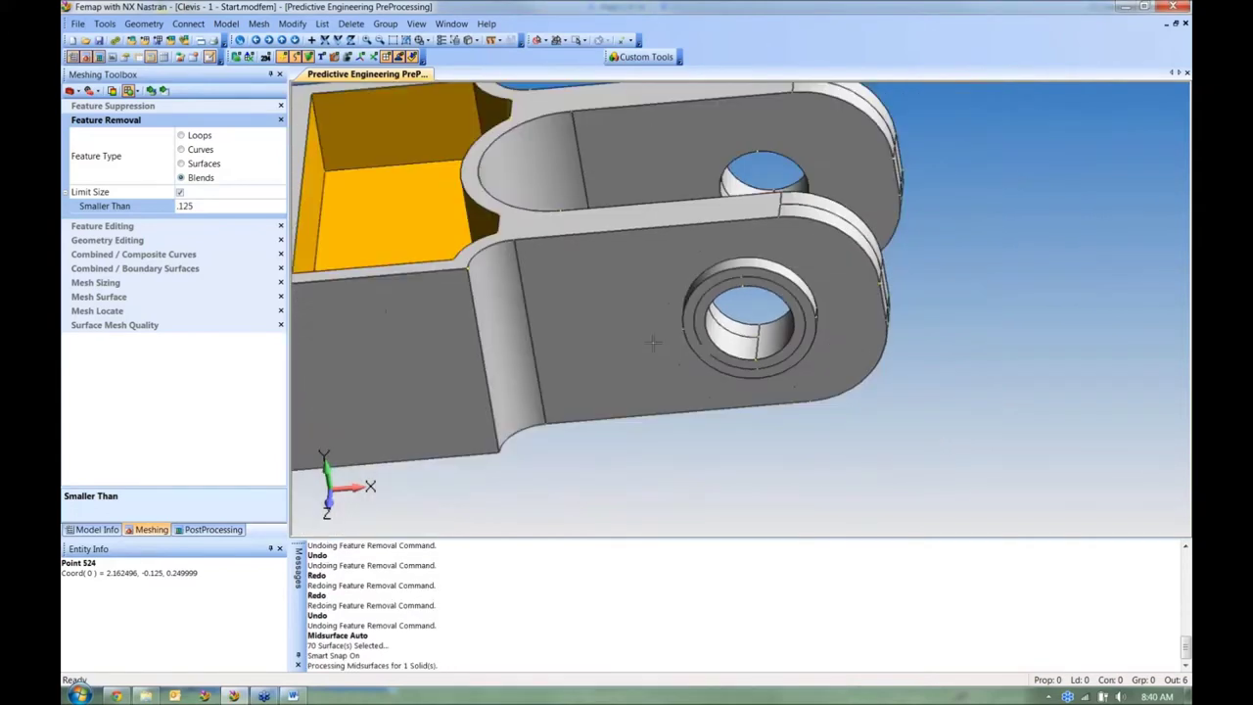
{"action": "scroll", "coordinate": [653, 342], "scroll_direction": "down", "scroll_amount": 3}
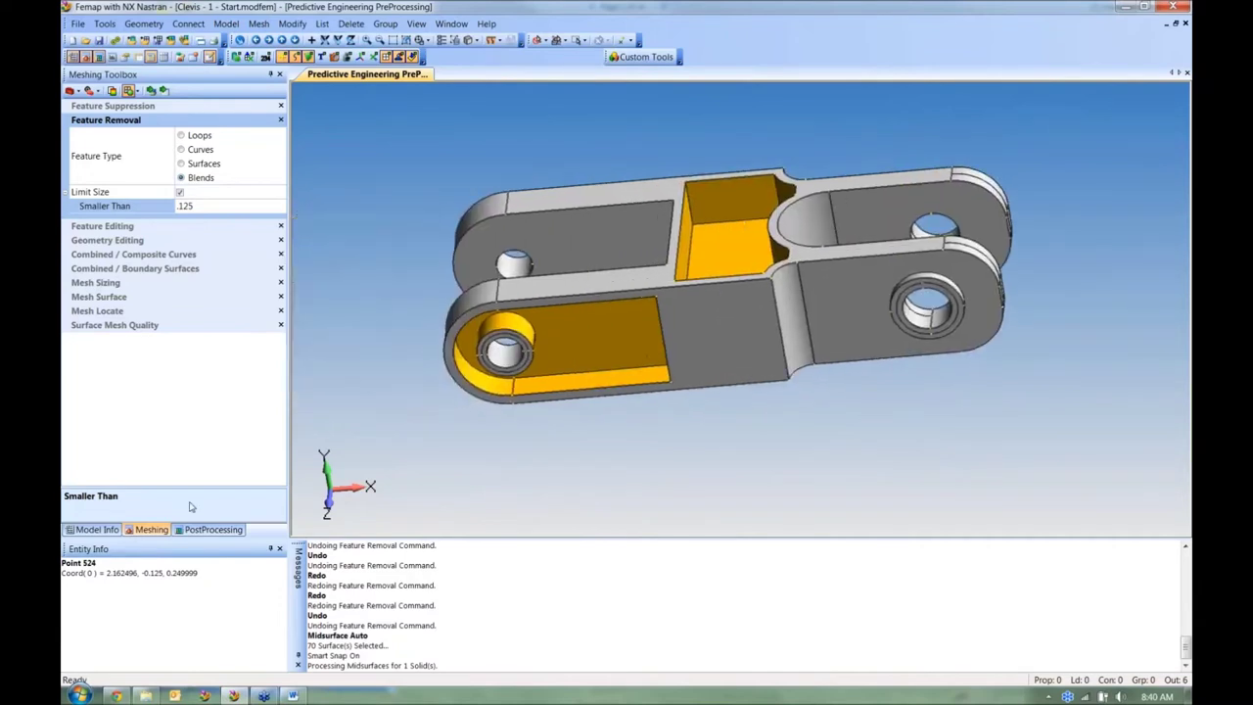
Step: Hide the clevis solid to inspect the midsurfaces around the lug holes, and undo the midsurface generation
{"action": "left_click", "coordinate": [98, 529]}
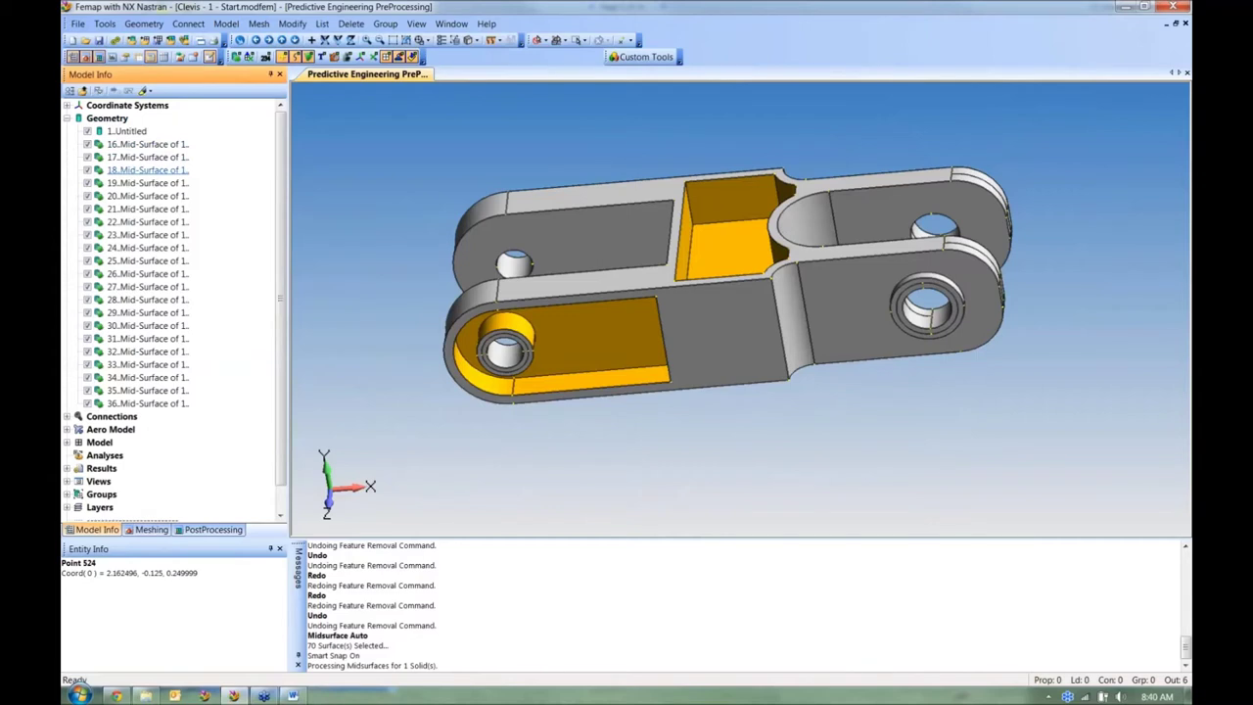
{"action": "left_click", "coordinate": [89, 135]}
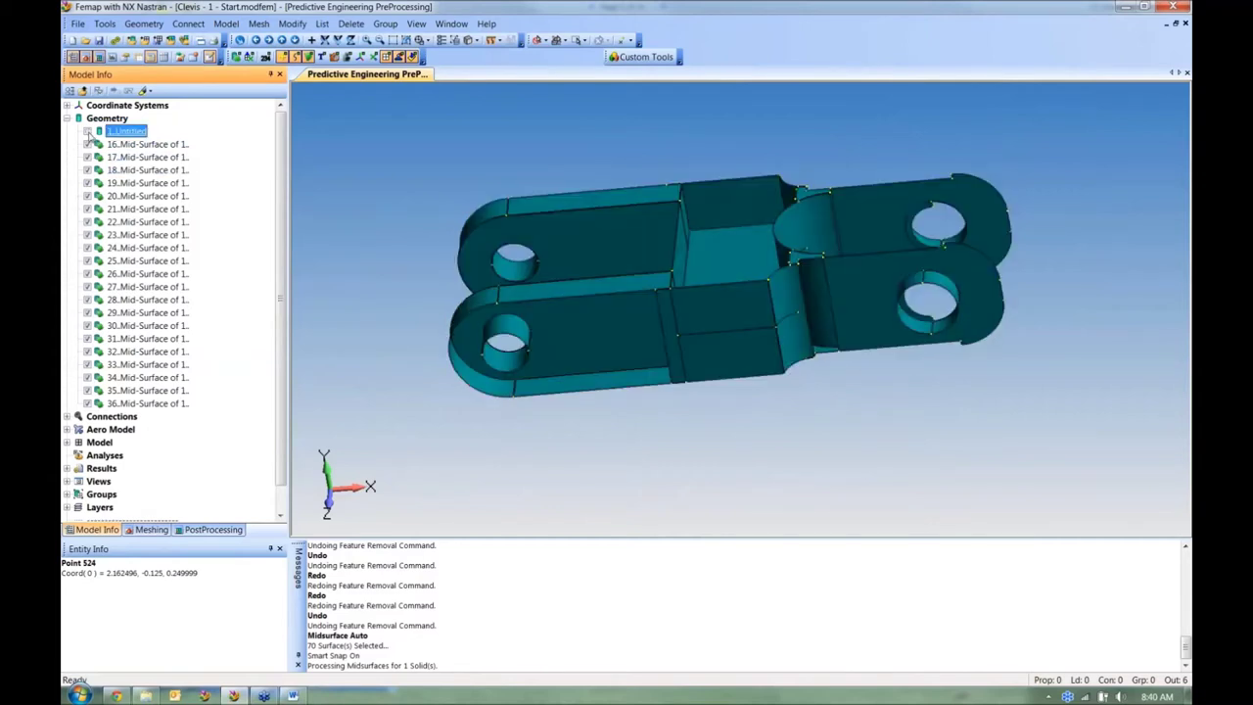
{"action": "left_click", "coordinate": [89, 134]}
{"action": "middle_click_drag", "start_coordinate": [637, 294], "coordinate": [800, 167]}
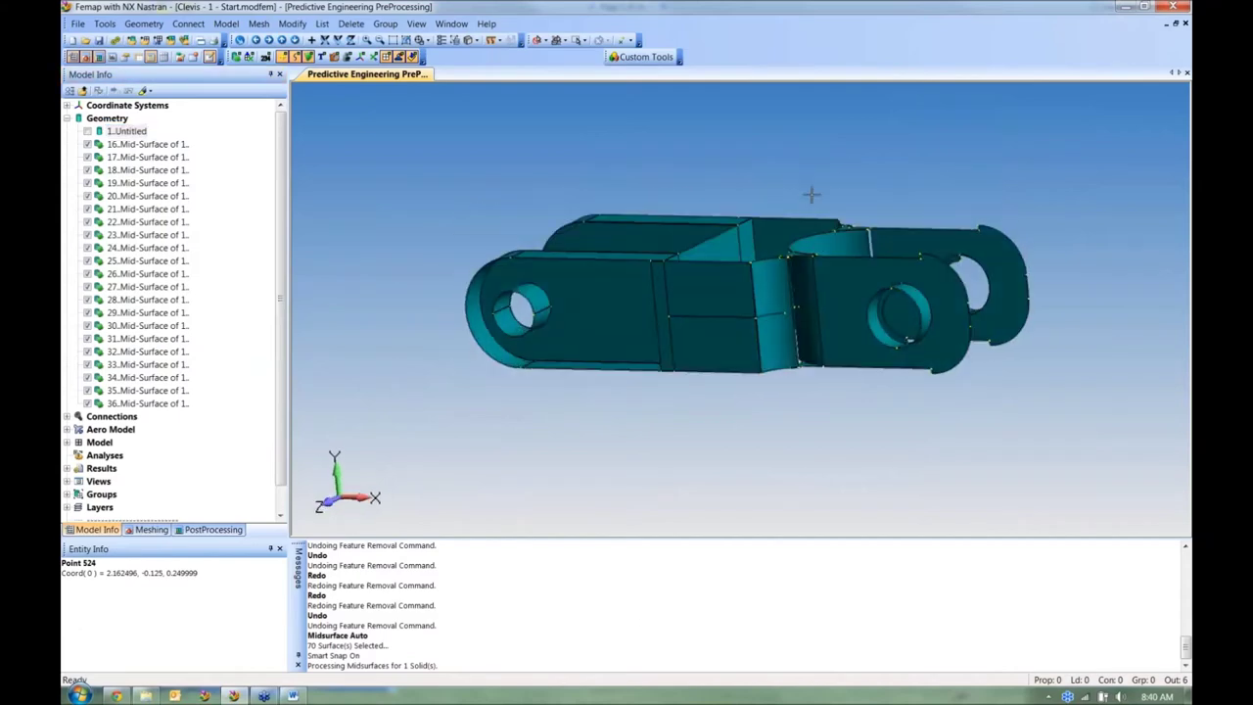
{"action": "scroll", "coordinate": [584, 378], "scroll_direction": "up", "scroll_amount": 8}
{"action": "middle_click_drag", "start_coordinate": [584, 378], "coordinate": [865, 299]}
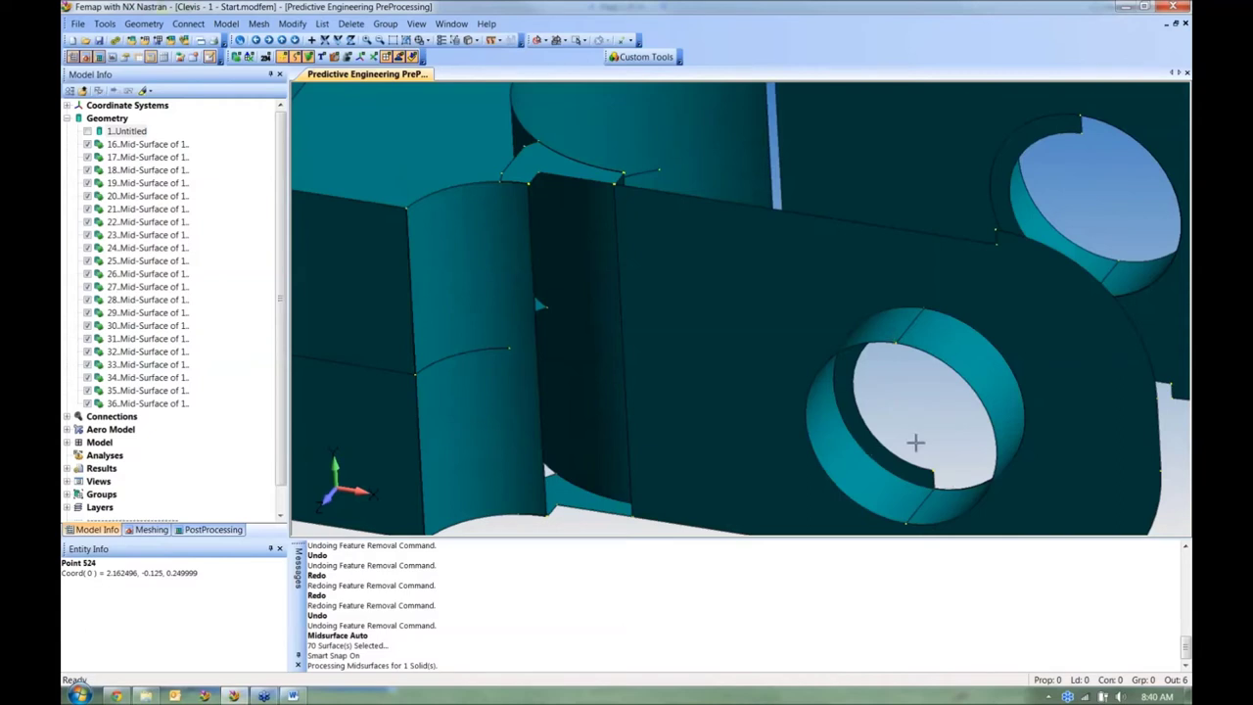
{"action": "middle_click_drag", "start_coordinate": [913, 474], "coordinate": [856, 393]}
{"action": "scroll", "coordinate": [916, 456], "scroll_direction": "down", "scroll_amount": 5}
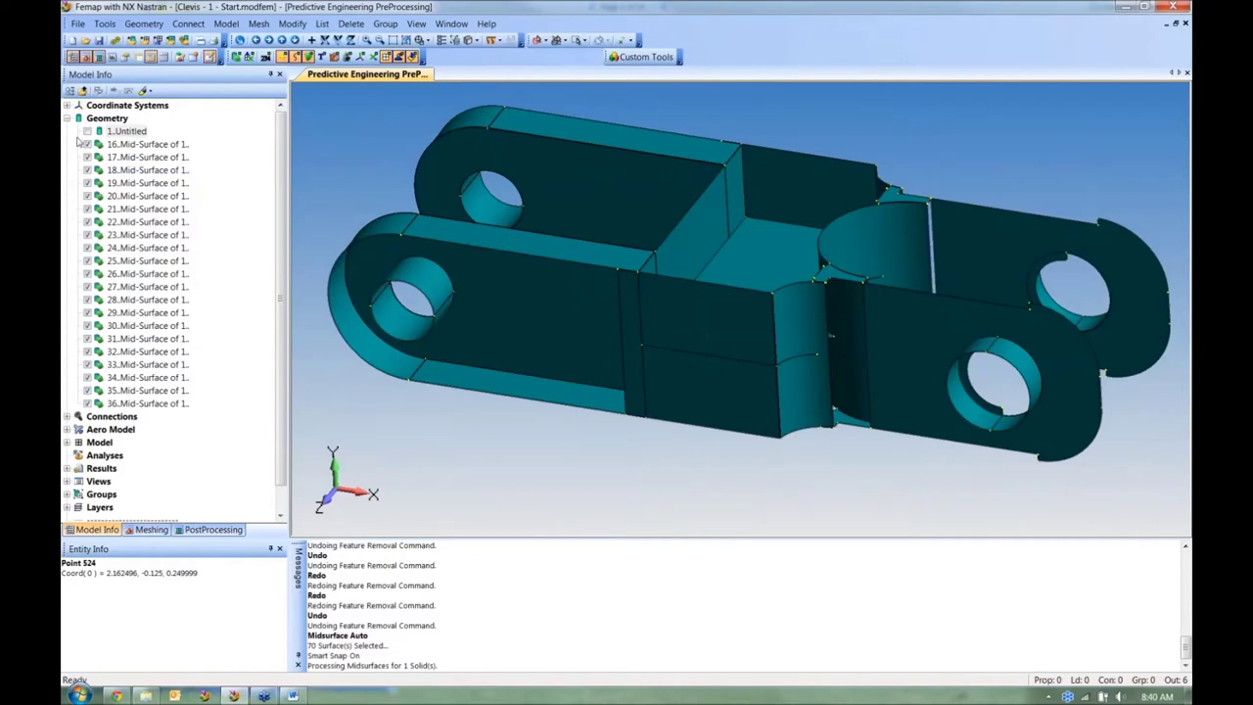
{"action": "key", "text": "ctrl+z"}
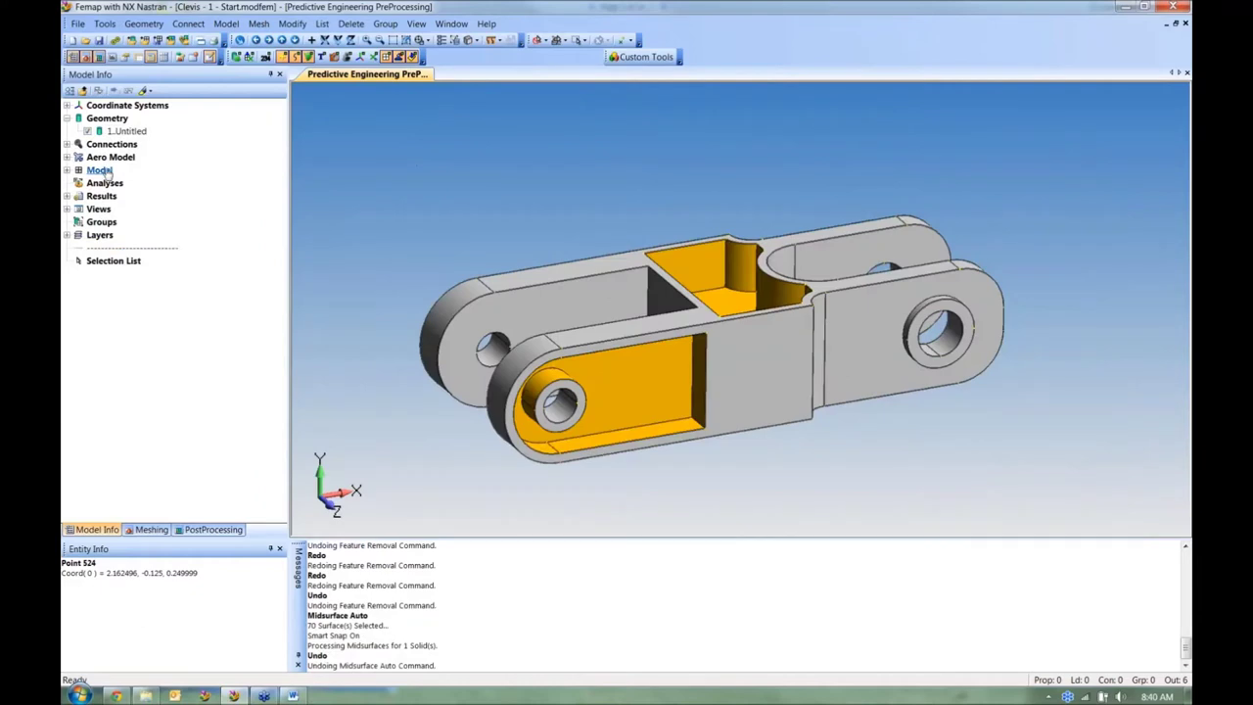
Step: Restart automatic midsurface generation and select all surfaces of the clevis
{"action": "left_click", "coordinate": [130, 24]}
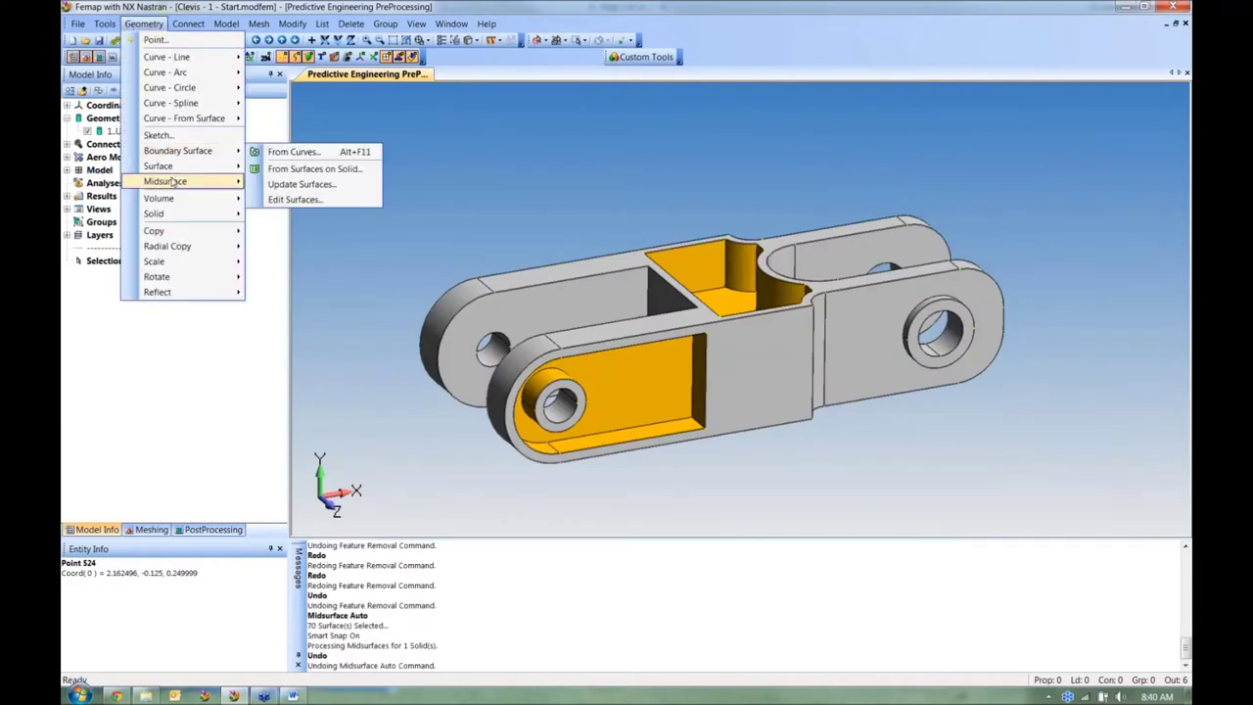
{"action": "mouse_move", "coordinate": [196, 181]}
{"action": "left_click", "coordinate": [311, 259]}
{"action": "left_click_drag", "start_coordinate": [369, 157], "coordinate": [1073, 511]}
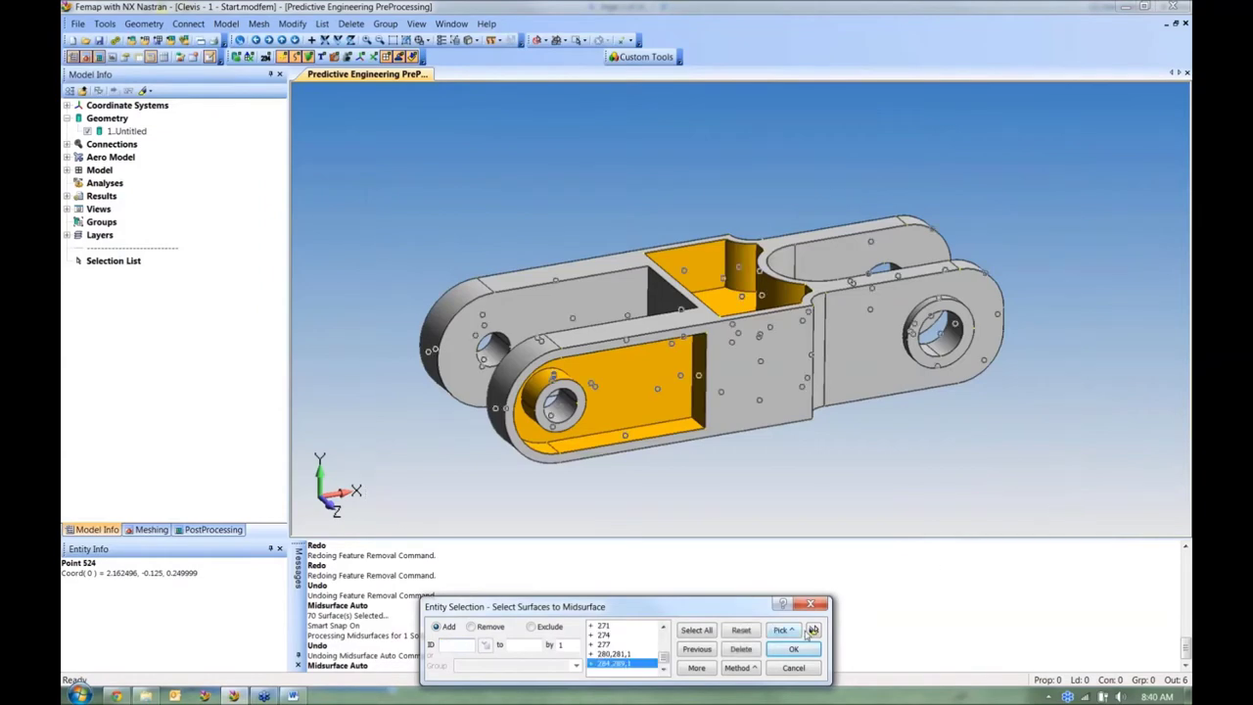
{"action": "middle_click_drag", "start_coordinate": [920, 395], "coordinate": [741, 423]}
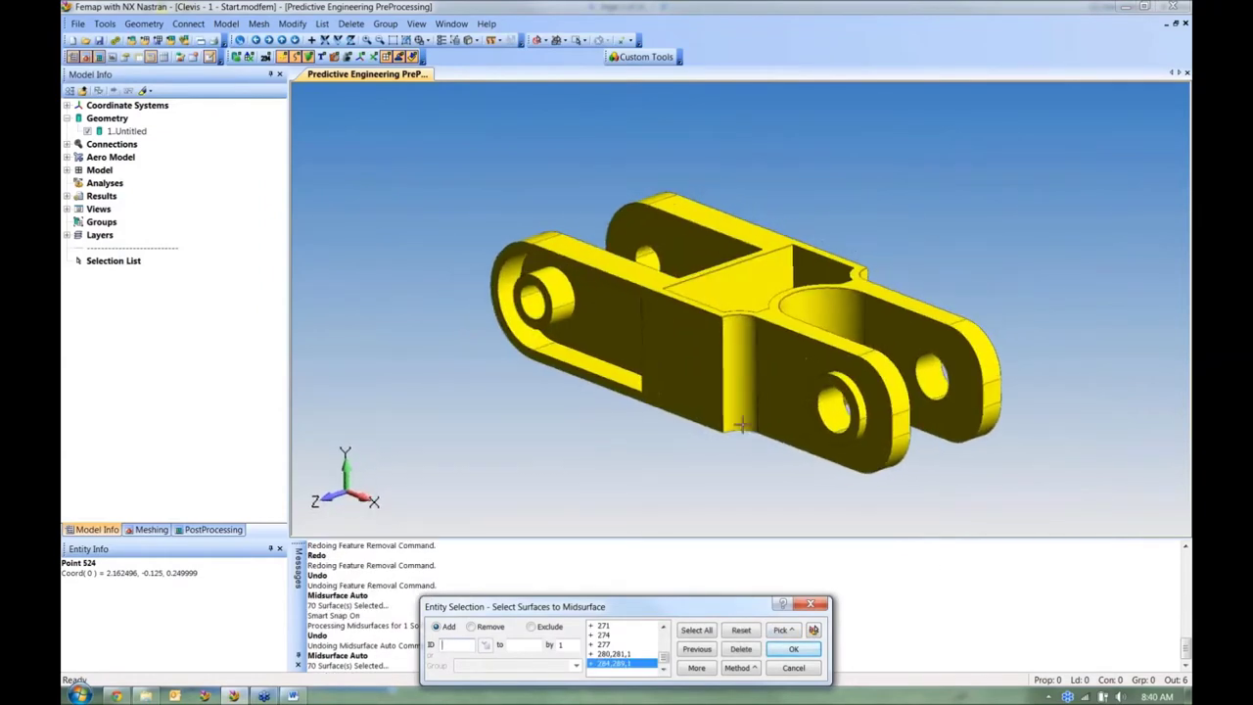
Step: Exclude the bore and raised boss surfaces around the lug hole from the midsurface selection
{"action": "left_click", "coordinate": [546, 629]}
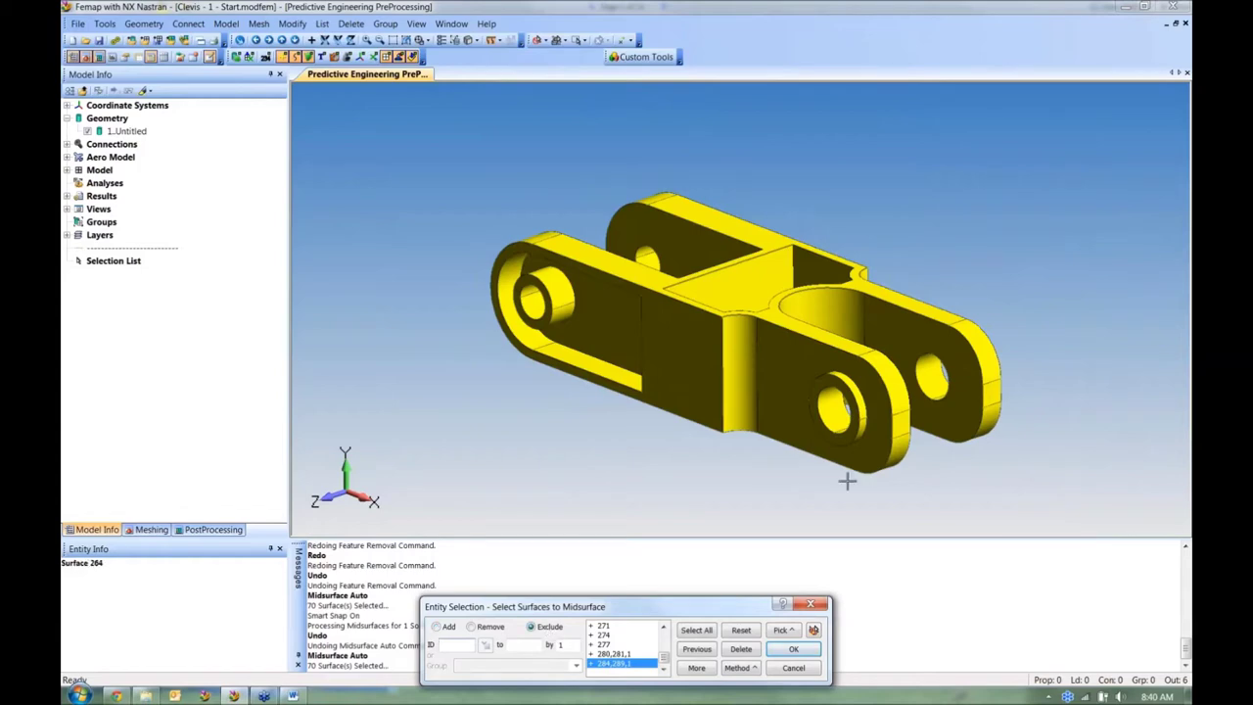
{"action": "scroll", "coordinate": [842, 480], "scroll_direction": "up", "scroll_amount": 5}
{"action": "left_click", "coordinate": [685, 392]}
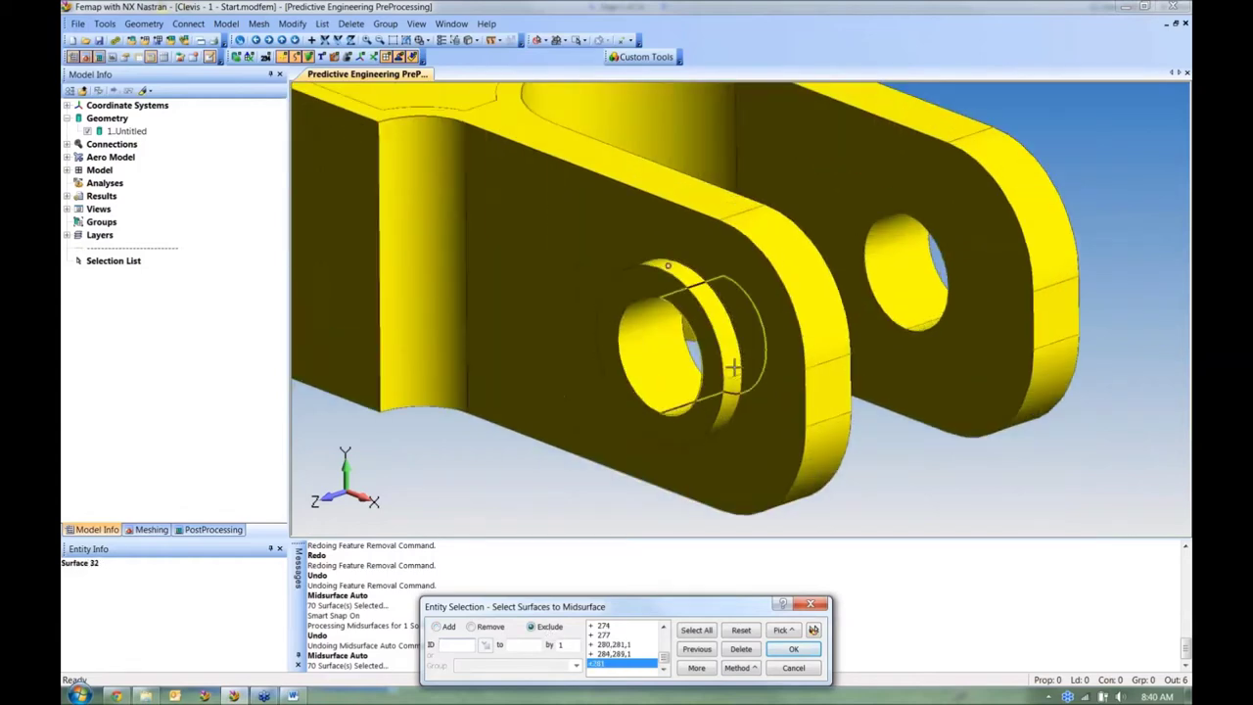
{"action": "left_click", "coordinate": [678, 401]}
{"action": "left_click", "coordinate": [677, 401]}
{"action": "left_click", "coordinate": [685, 391]}
{"action": "left_click", "coordinate": [926, 315]}
{"action": "left_click", "coordinate": [927, 326]}
{"action": "middle_click_drag", "start_coordinate": [927, 326], "coordinate": [627, 504]}
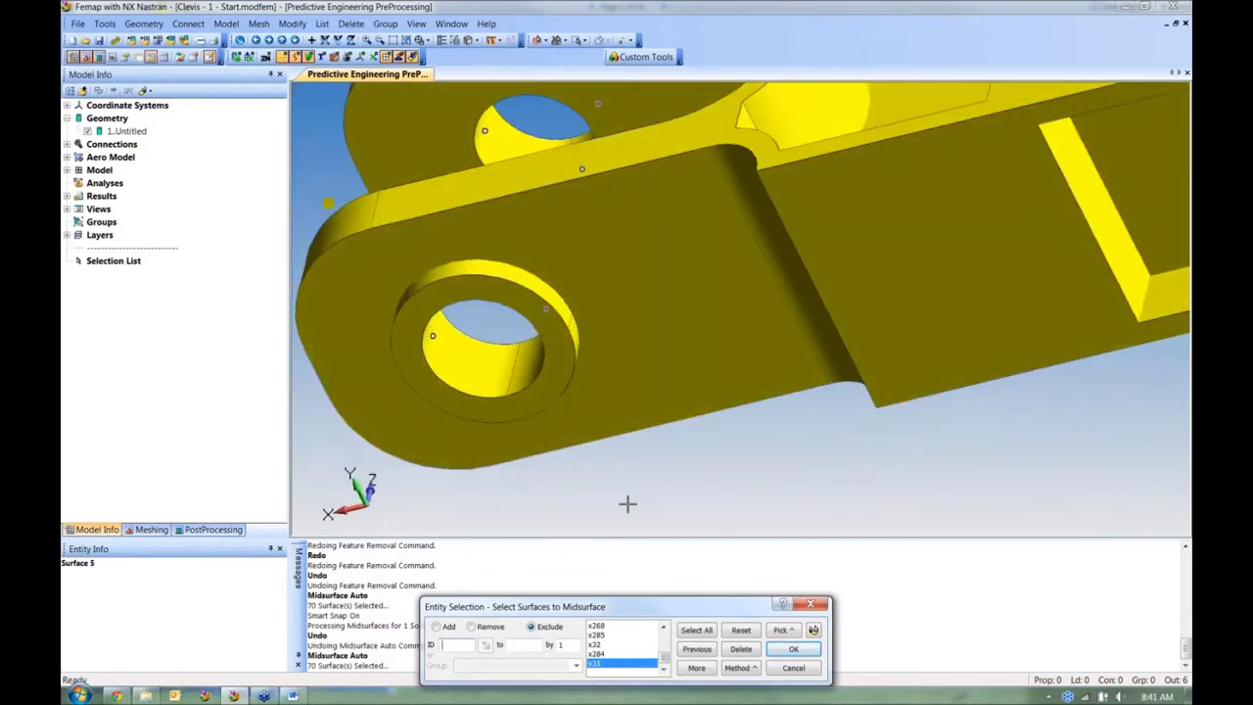
{"action": "left_click", "coordinate": [564, 314]}
{"action": "left_click", "coordinate": [522, 406]}
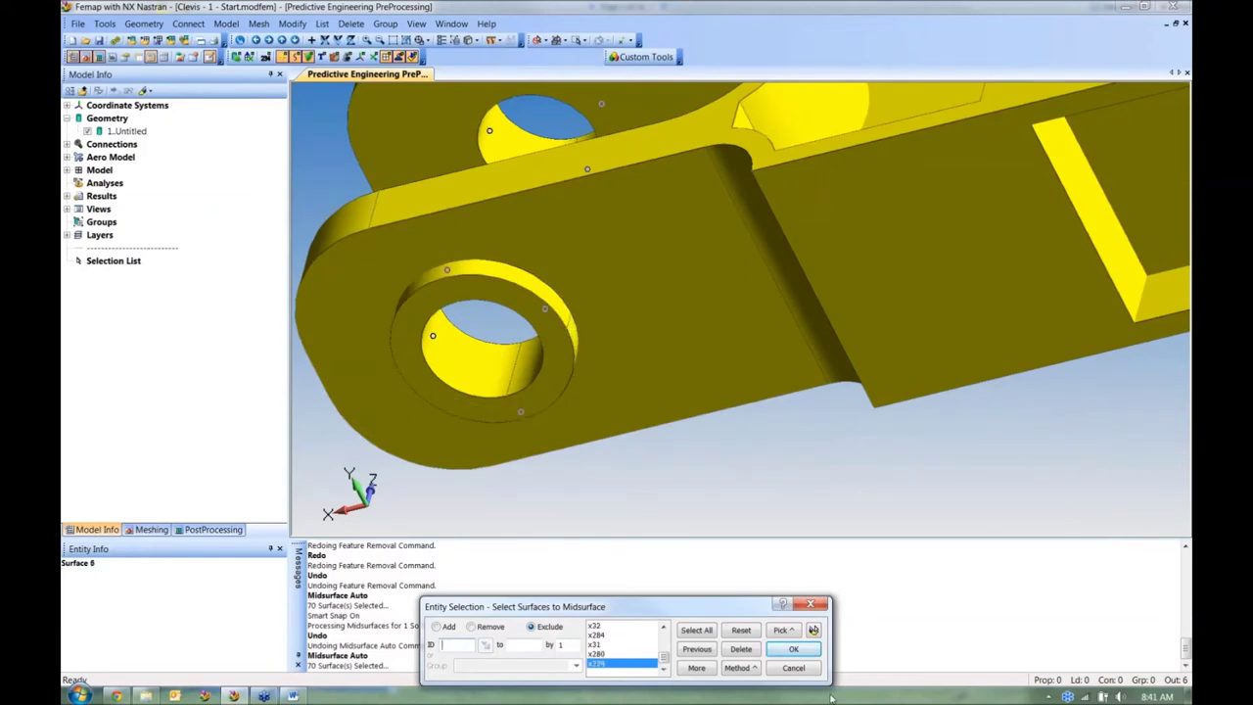
Step: Highlight the remaining selected surfaces to check them, and generate their midsurfaces with a target thickness of .175
{"action": "left_click", "coordinate": [814, 629]}
{"action": "middle_click_drag", "start_coordinate": [774, 567], "coordinate": [910, 427]}
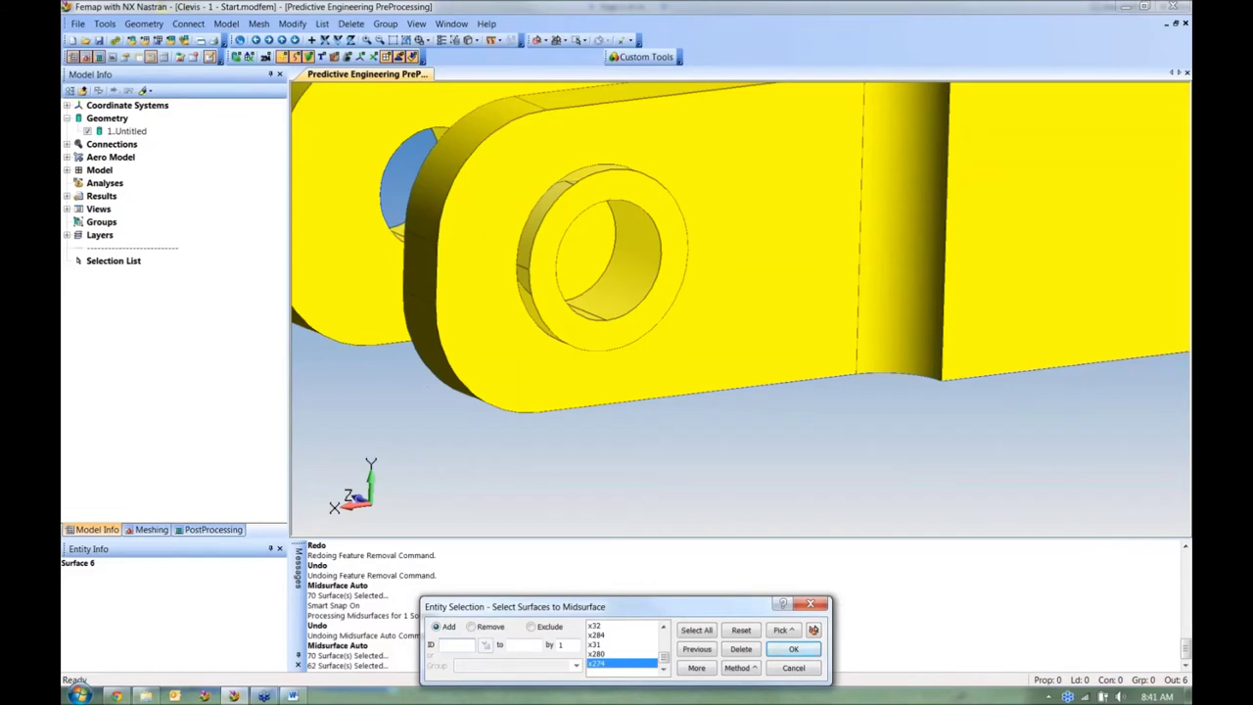
{"action": "middle_click_drag", "start_coordinate": [630, 187], "coordinate": [950, 177]}
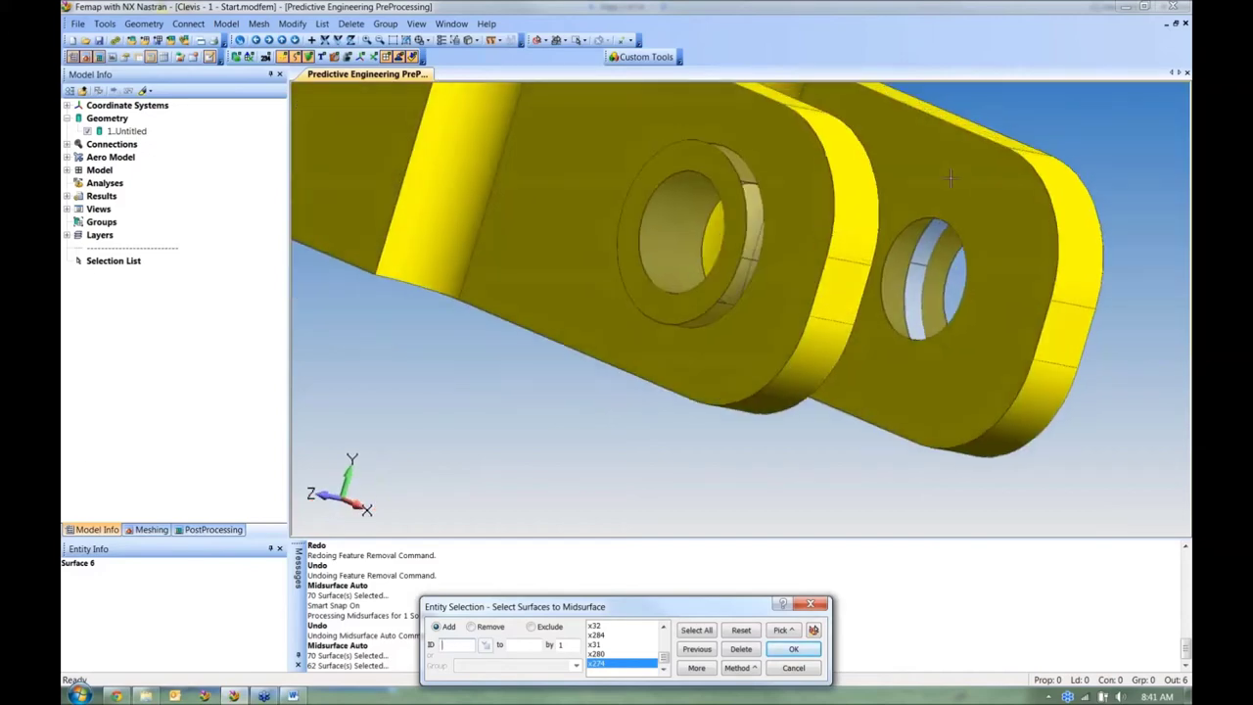
{"action": "middle_click_drag", "start_coordinate": [719, 470], "coordinate": [615, 362]}
{"action": "left_click", "coordinate": [781, 650]}
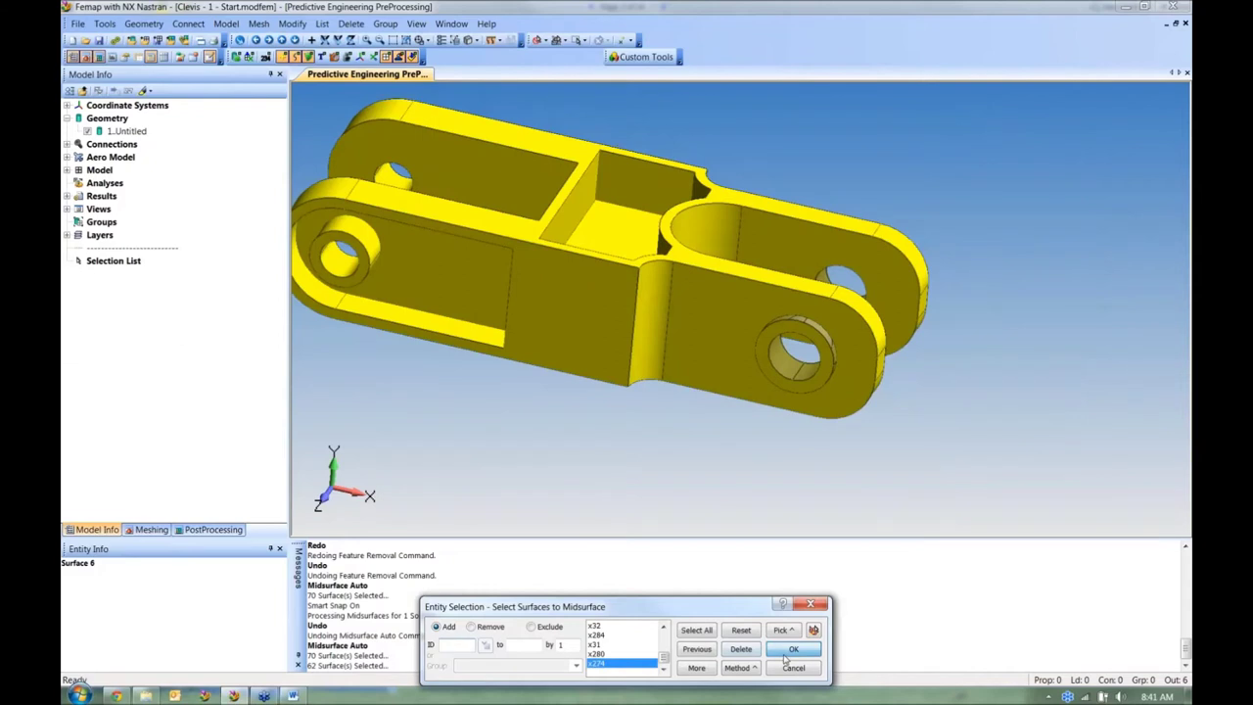
{"action": "key", "text": "BackSpace"}
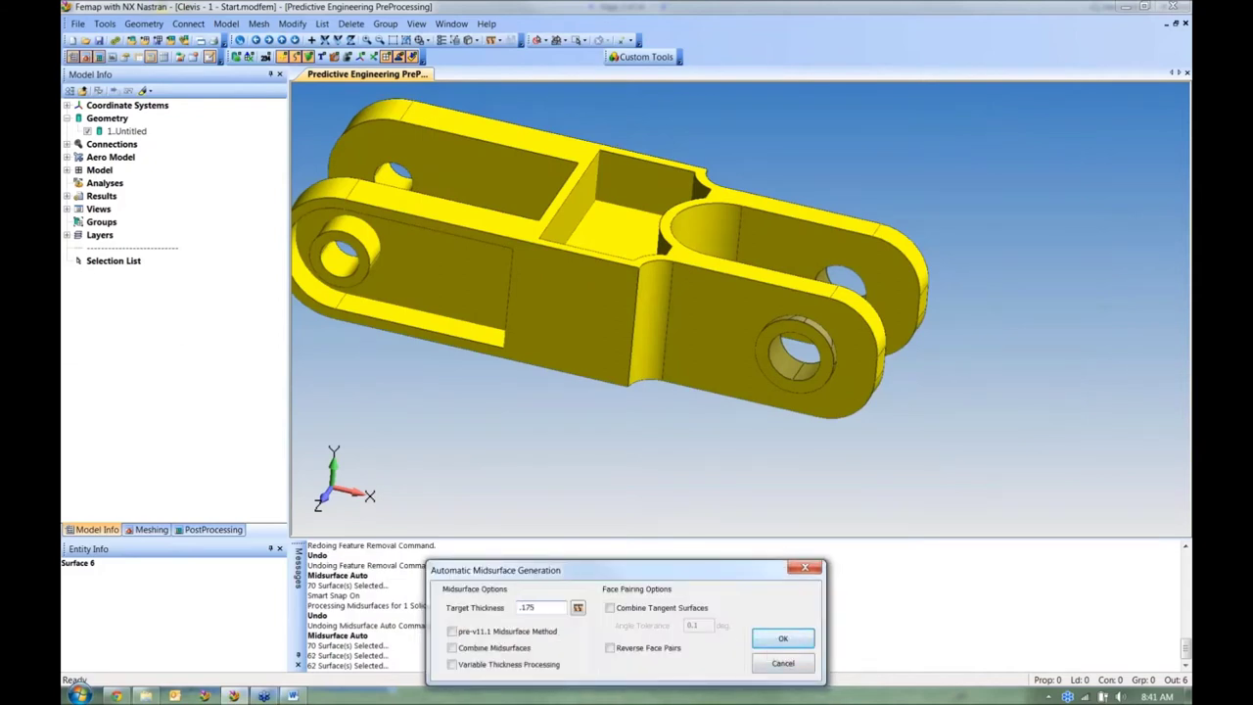
{"action": "left_click", "coordinate": [781, 640]}
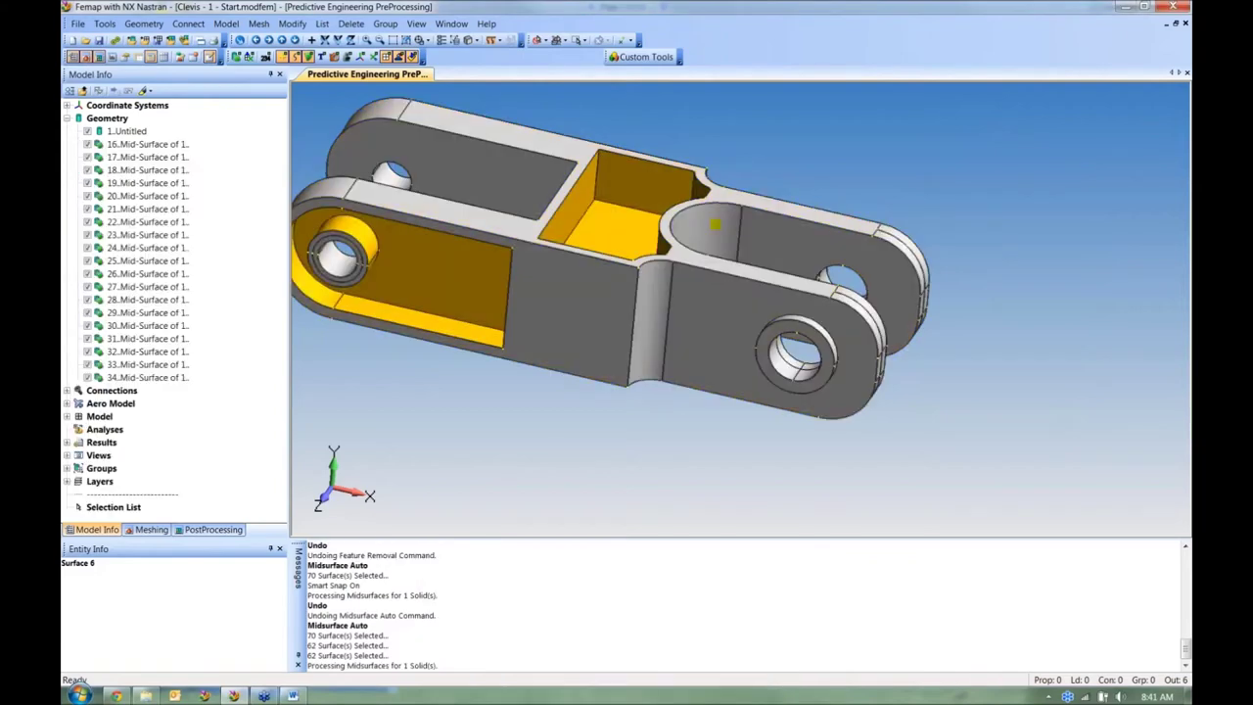
Step: Hide and show the clevis solid repeatedly to compare it with the new midsurfaces
{"action": "left_click", "coordinate": [87, 130]}
{"action": "middle_click_drag", "start_coordinate": [770, 339], "coordinate": [746, 380]}
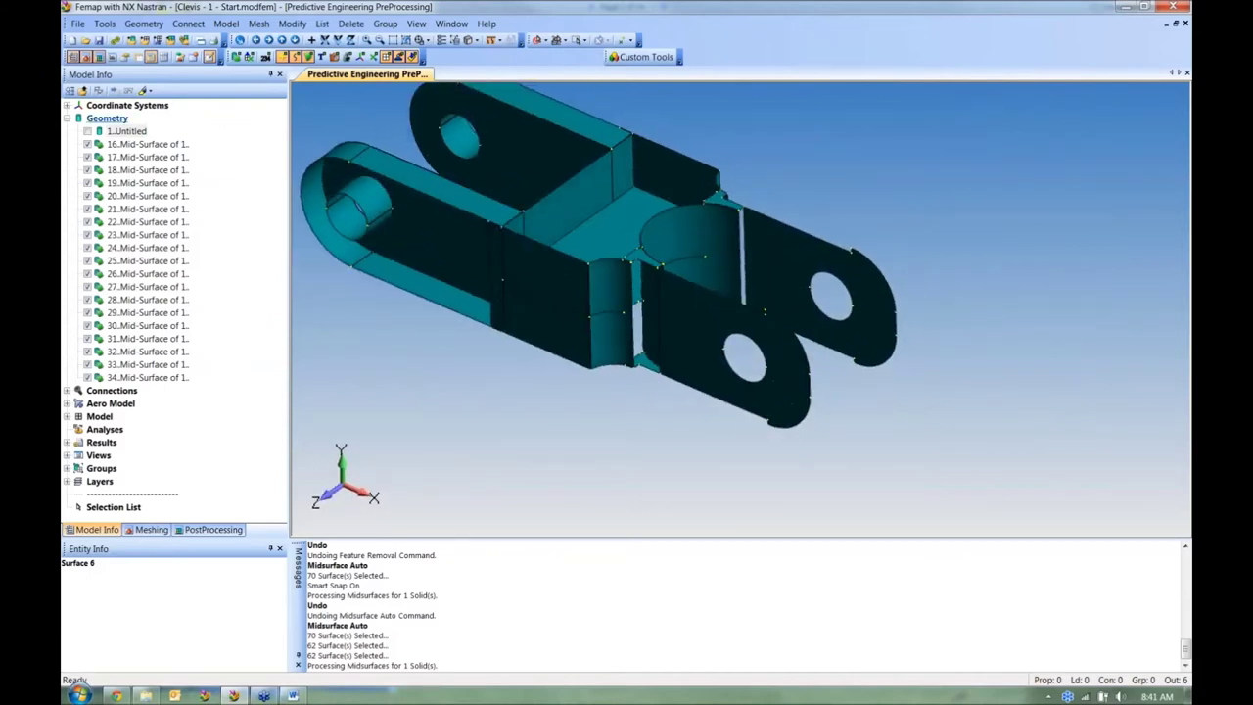
{"action": "left_click", "coordinate": [88, 134]}
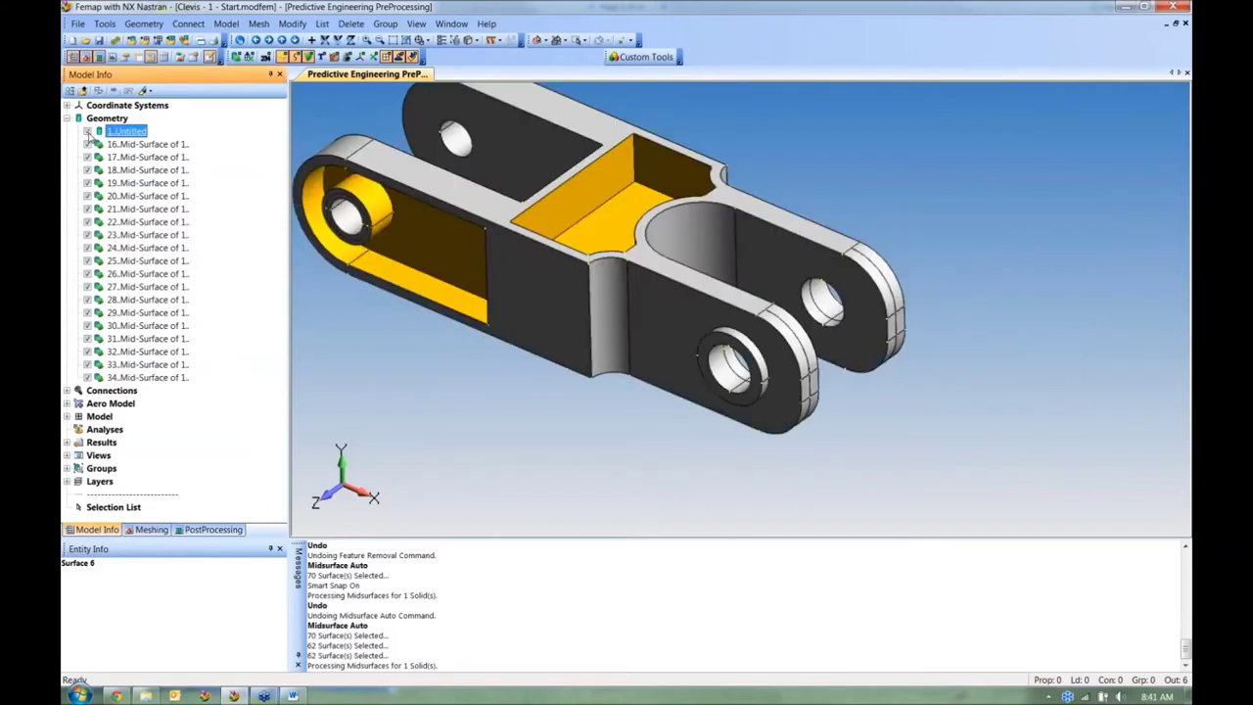
{"action": "left_click", "coordinate": [88, 131]}
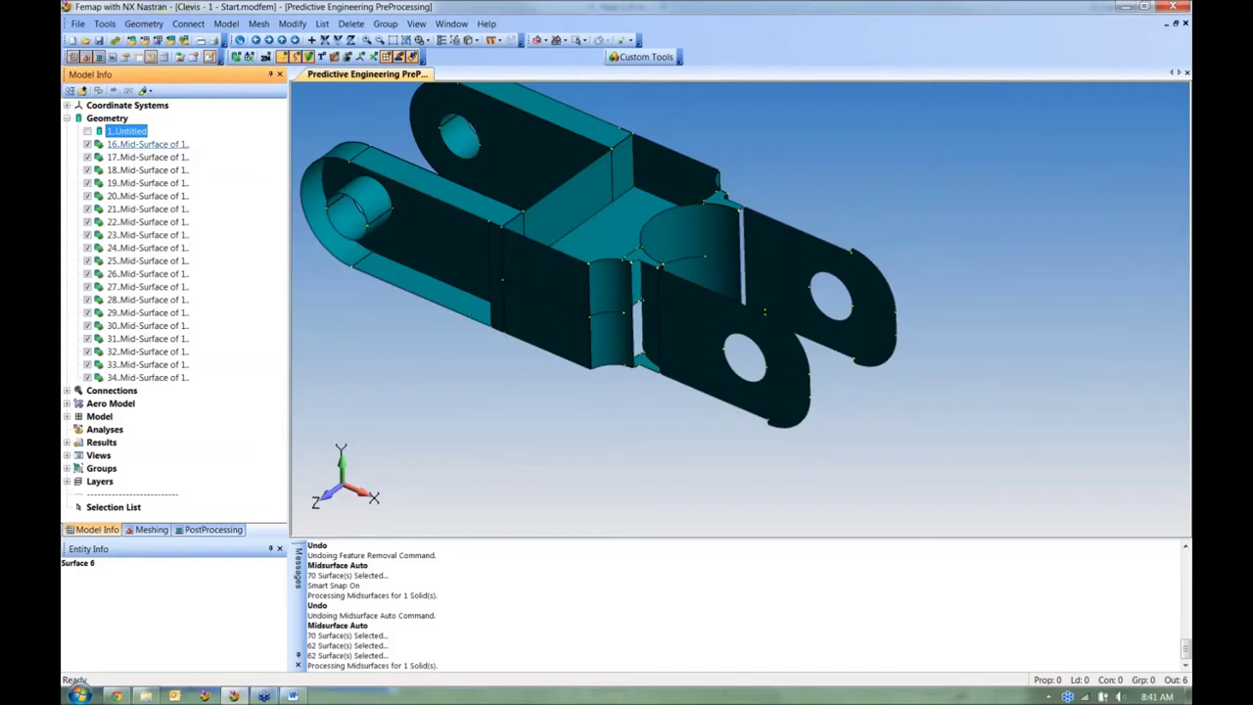
{"action": "left_click", "coordinate": [88, 131]}
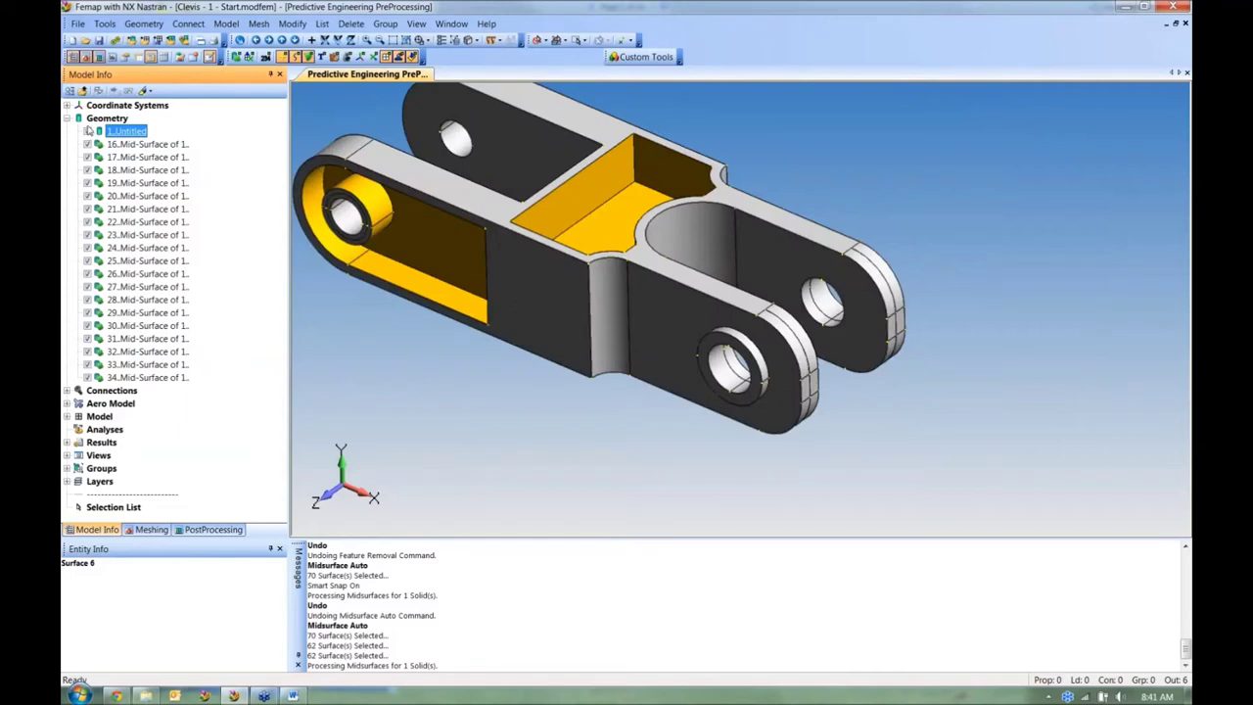
Step: Hide only the solid's surfaces and examine the midsurfaces against the solid's outline around the lugs
{"action": "right_click", "coordinate": [89, 133]}
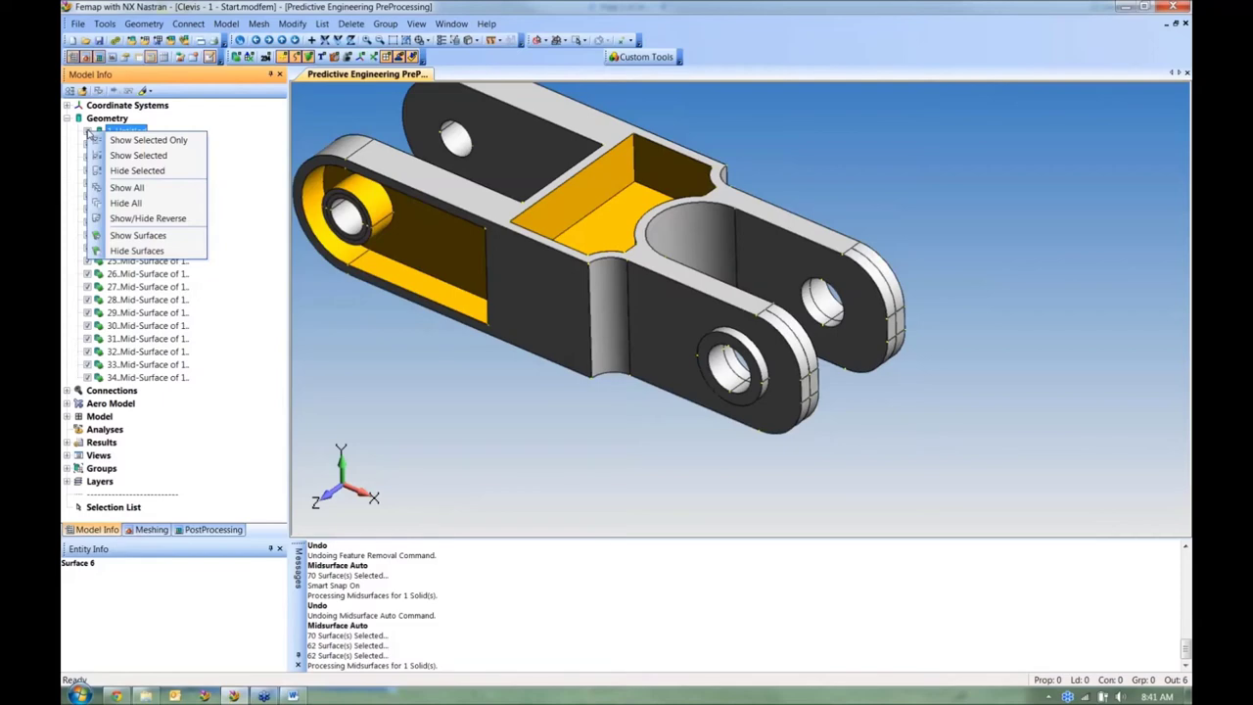
{"action": "left_click", "coordinate": [129, 251]}
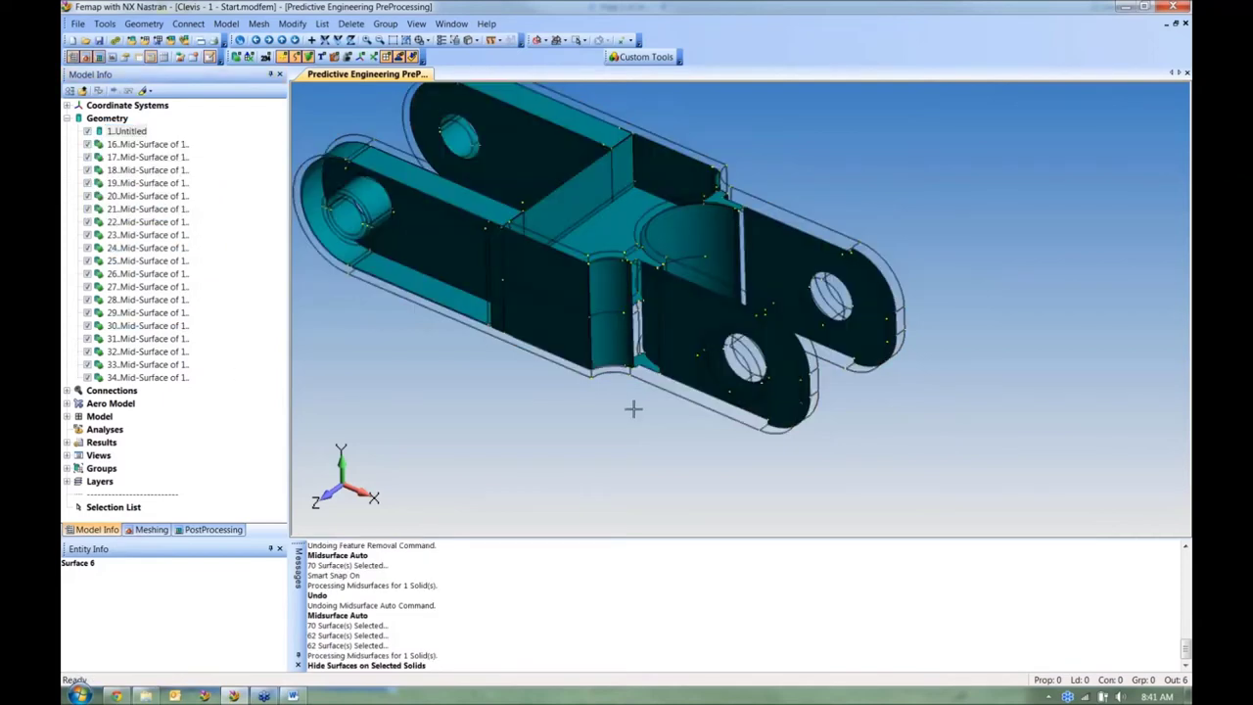
{"action": "scroll", "coordinate": [636, 411], "scroll_direction": "up", "scroll_amount": 5}
{"action": "middle_click_drag", "start_coordinate": [667, 228], "coordinate": [513, 140]}
{"action": "middle_click_drag", "start_coordinate": [455, 218], "coordinate": [758, 260]}
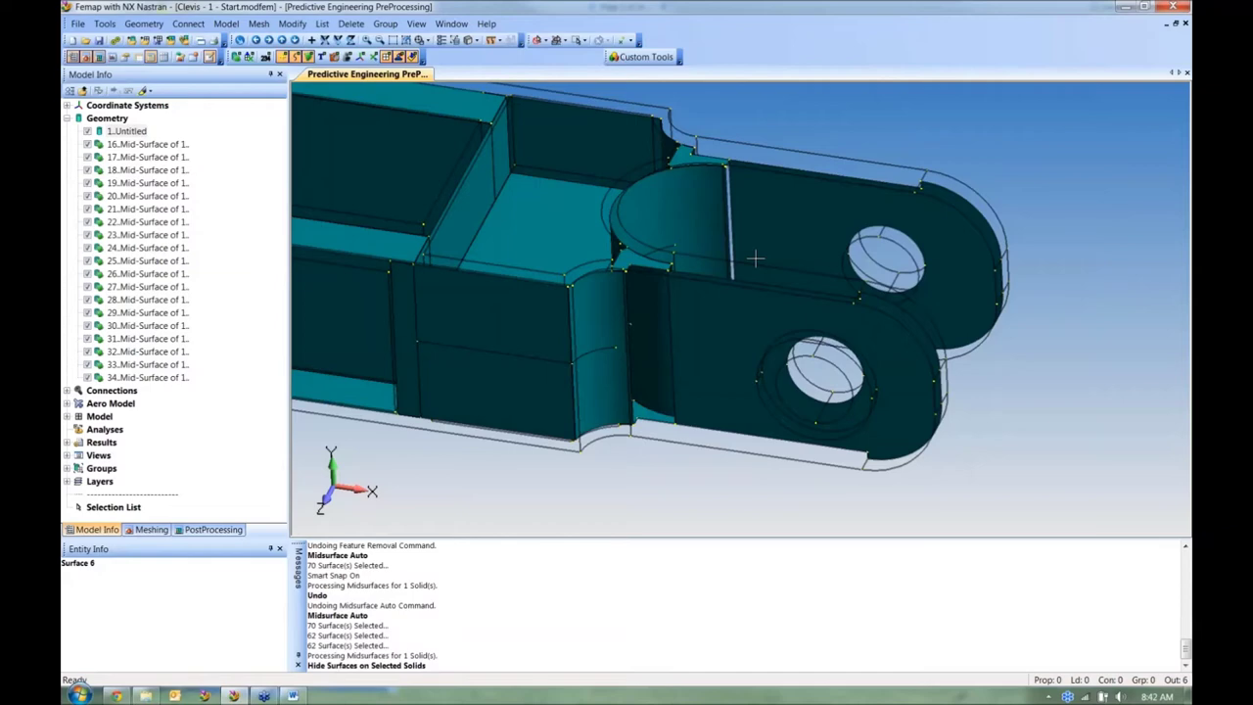
{"action": "middle_click_drag", "start_coordinate": [676, 367], "coordinate": [750, 297]}
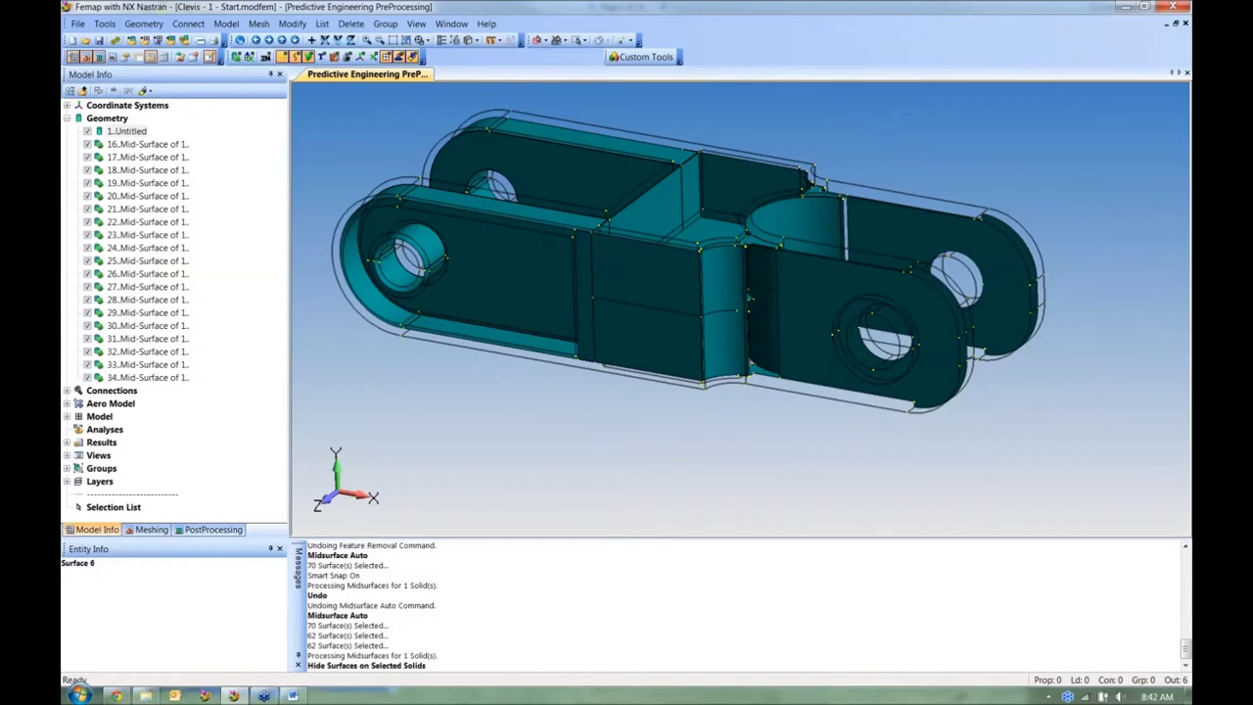
Step: Hide the clevis solid and examine the midsurfaces on their own from several sides
{"action": "middle_click_drag", "start_coordinate": [613, 194], "coordinate": [415, 205]}
{"action": "middle_click_drag", "start_coordinate": [578, 200], "coordinate": [666, 245]}
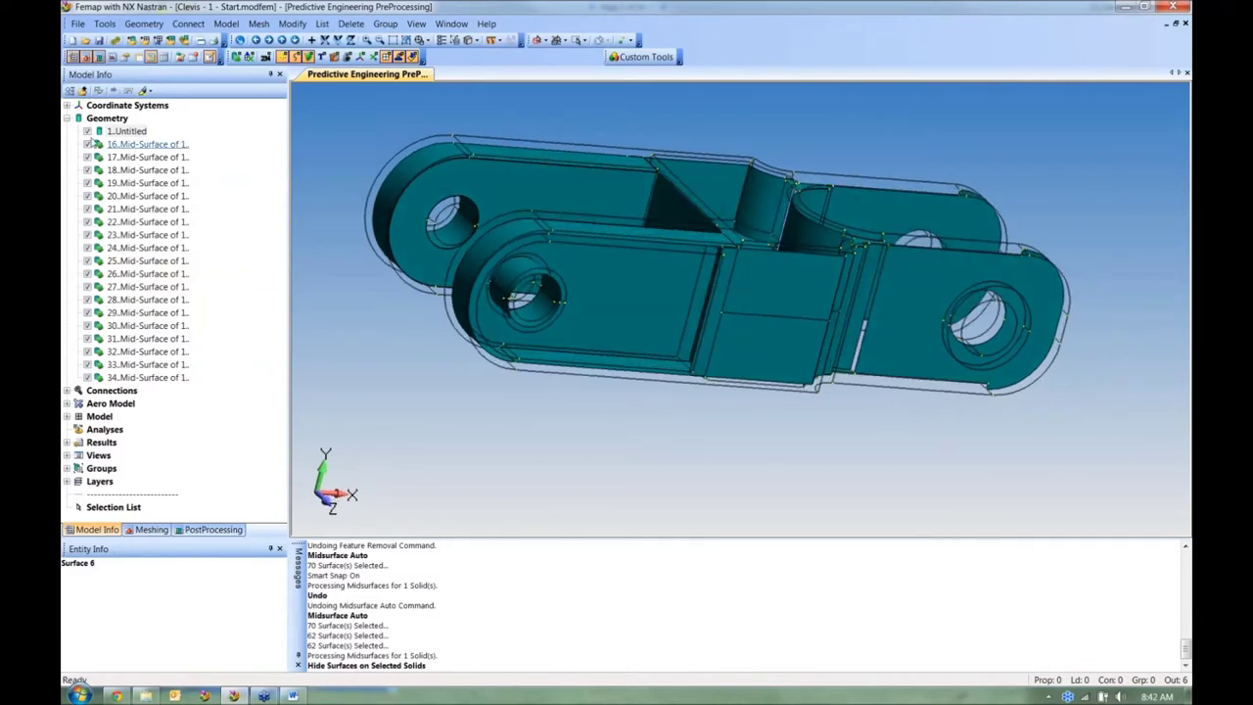
{"action": "left_click", "coordinate": [88, 131]}
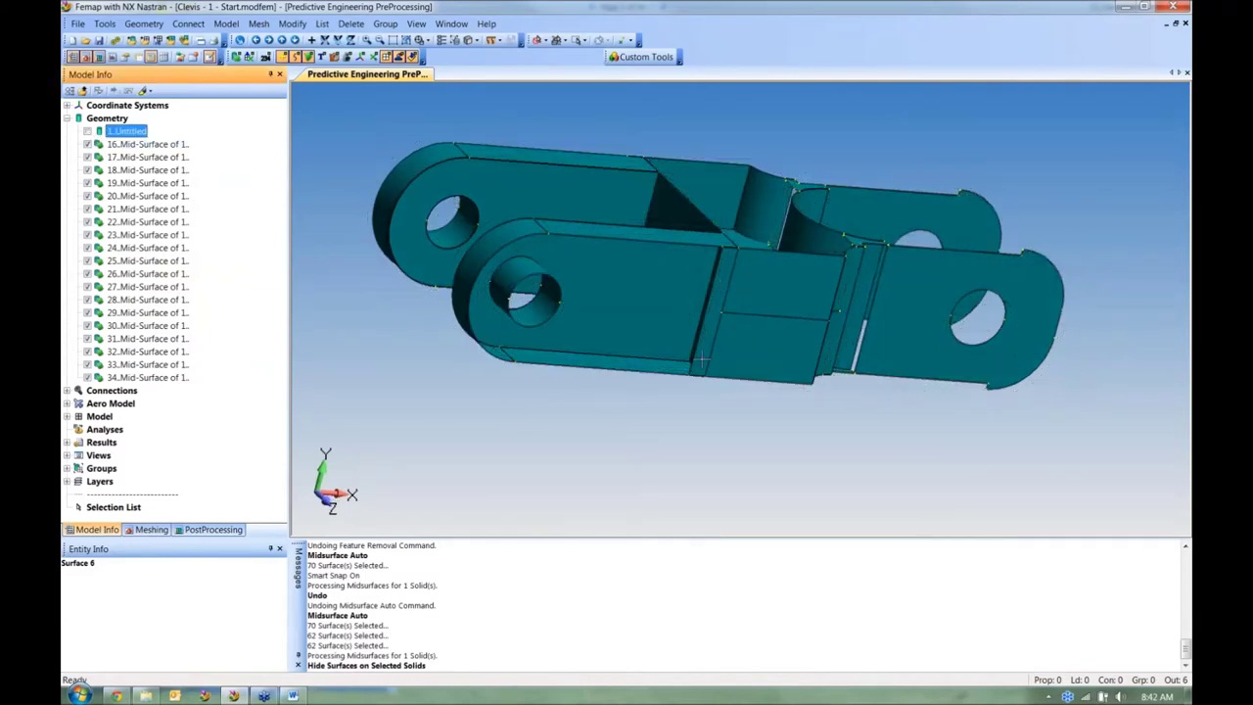
{"action": "middle_click_drag", "start_coordinate": [701, 364], "coordinate": [607, 509]}
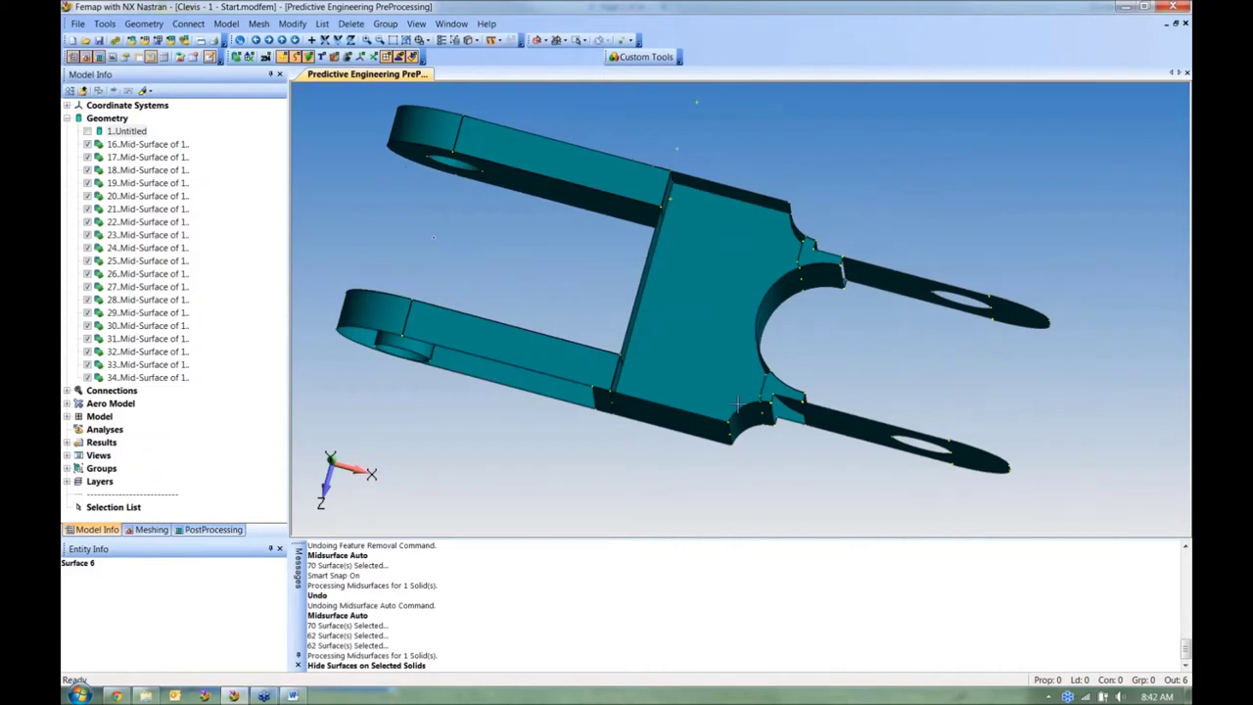
{"action": "middle_click_drag", "start_coordinate": [773, 428], "coordinate": [965, 235]}
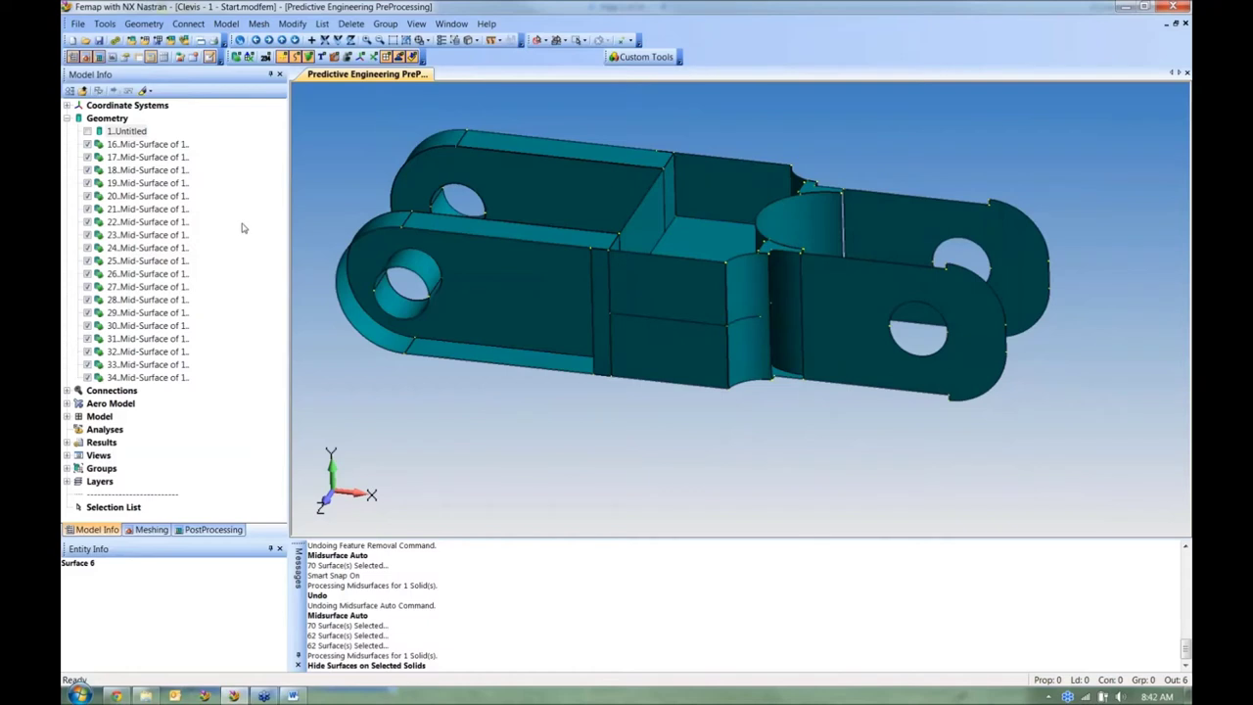
Step: Show the clevis solid again to compare it with the midsurfaces, and hide it once more
{"action": "left_click", "coordinate": [89, 132]}
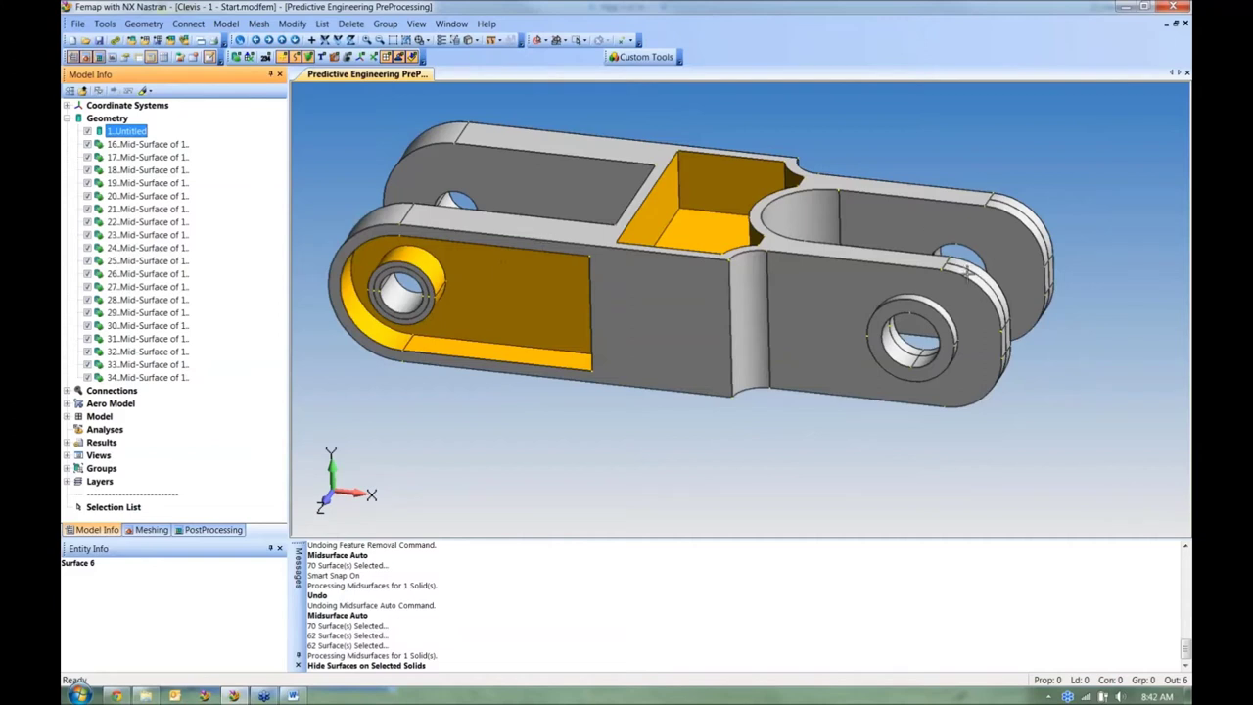
{"action": "left_click", "coordinate": [88, 131]}
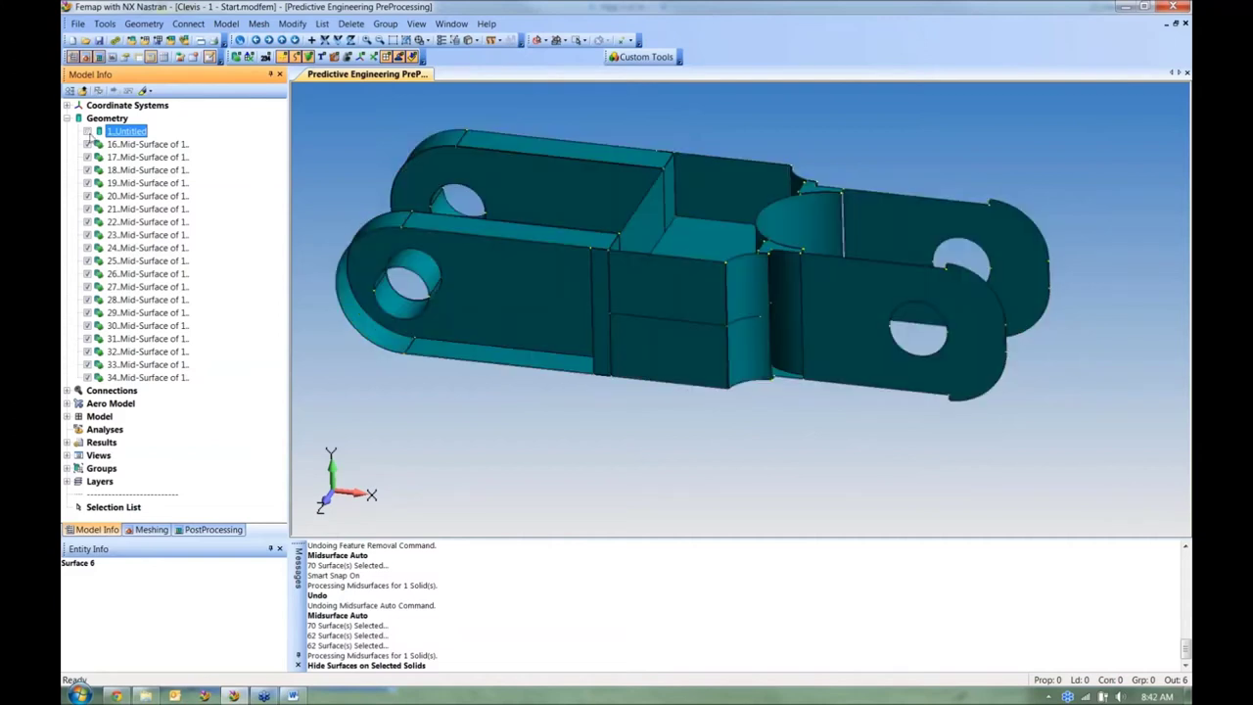
{"action": "mouse_move", "coordinate": [842, 267]}
{"action": "middle_mouse_down"}
{"action": "mouse_move", "coordinate": [811, 309]}
{"action": "mouse_move", "coordinate": [833, 280]}
{"action": "mouse_move", "coordinate": [841, 290]}
{"action": "middle_mouse_up"}
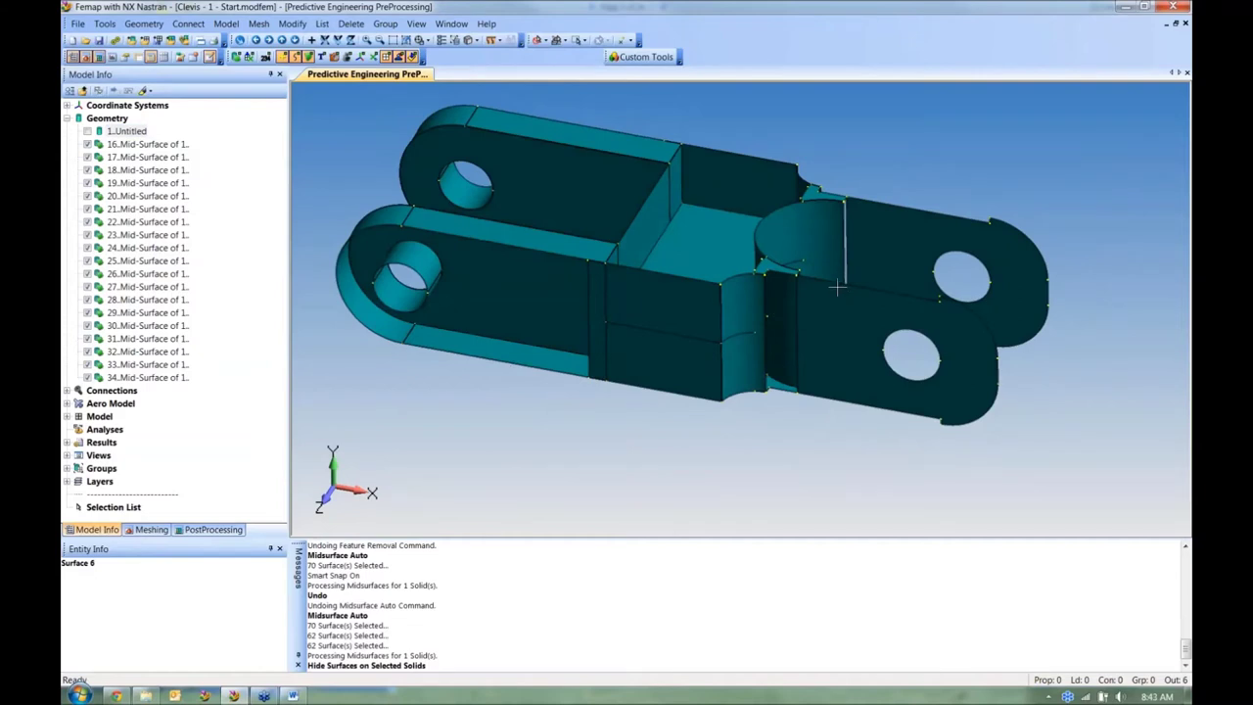
Step: Set the geometry editing operation to Project Curve with the Imprint, Extend, Clean option
{"action": "left_click", "coordinate": [150, 530]}
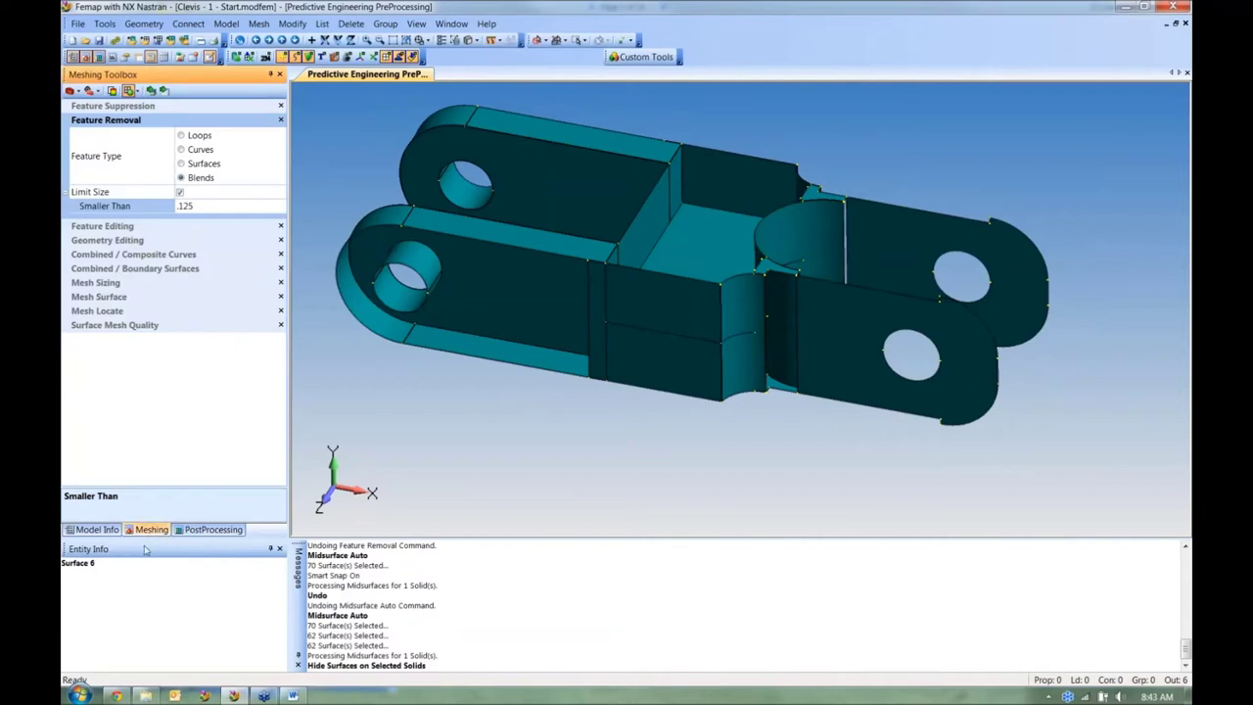
{"action": "left_click", "coordinate": [96, 241]}
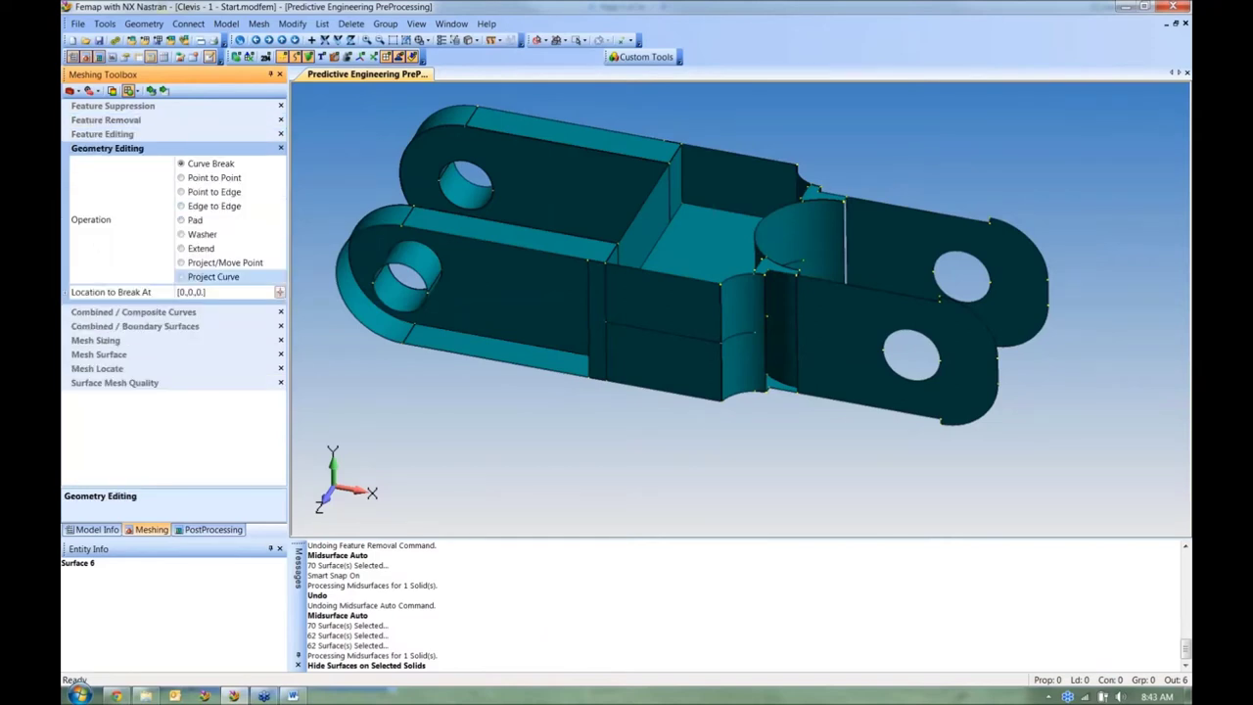
{"action": "left_click", "coordinate": [182, 277]}
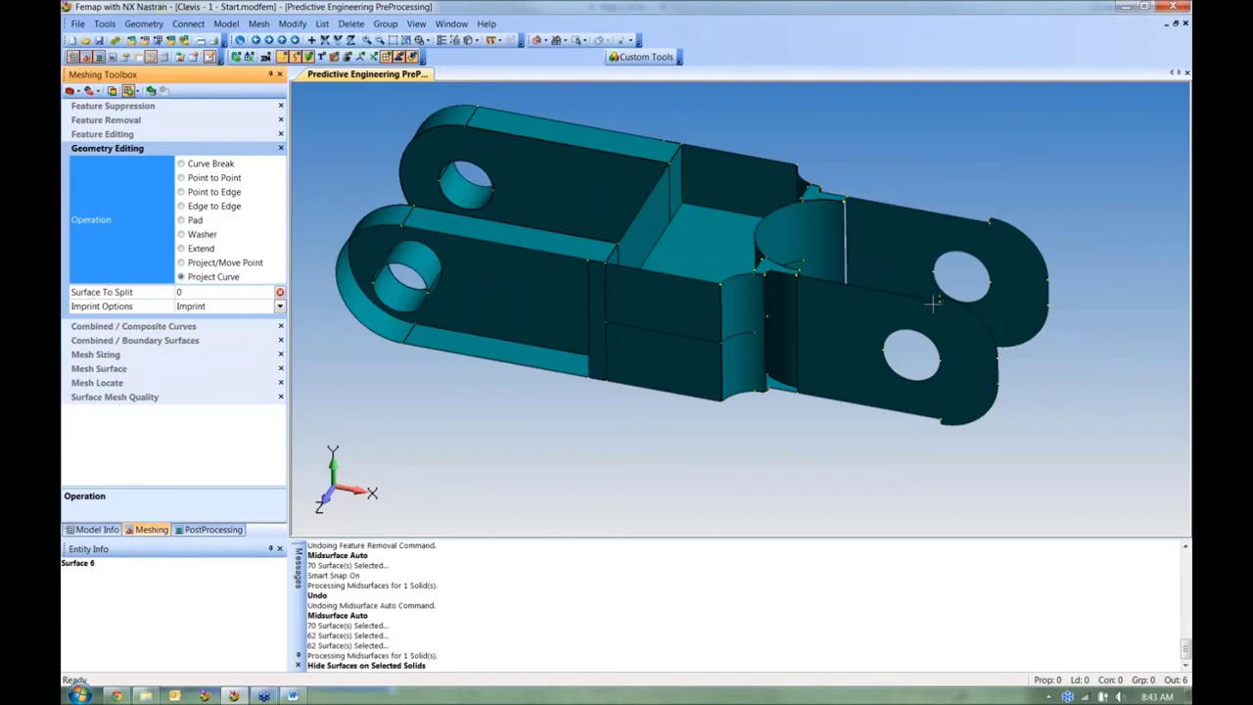
{"action": "left_click", "coordinate": [280, 306]}
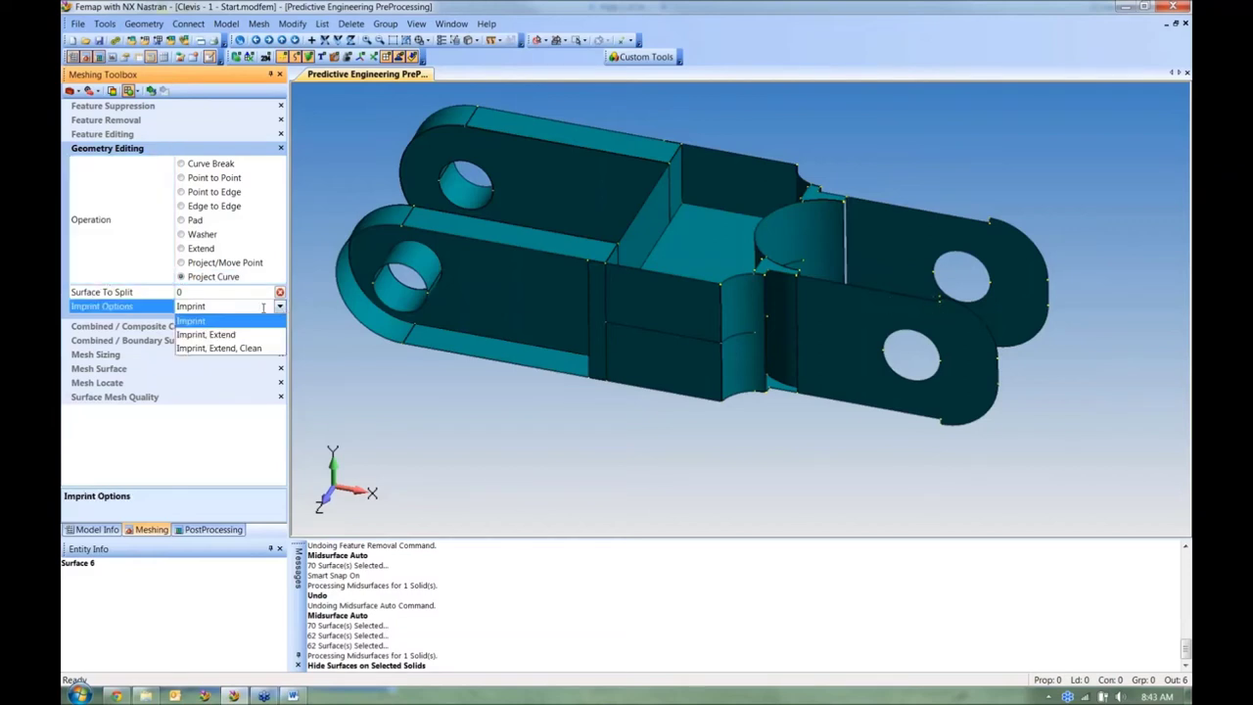
{"action": "left_click", "coordinate": [237, 350]}
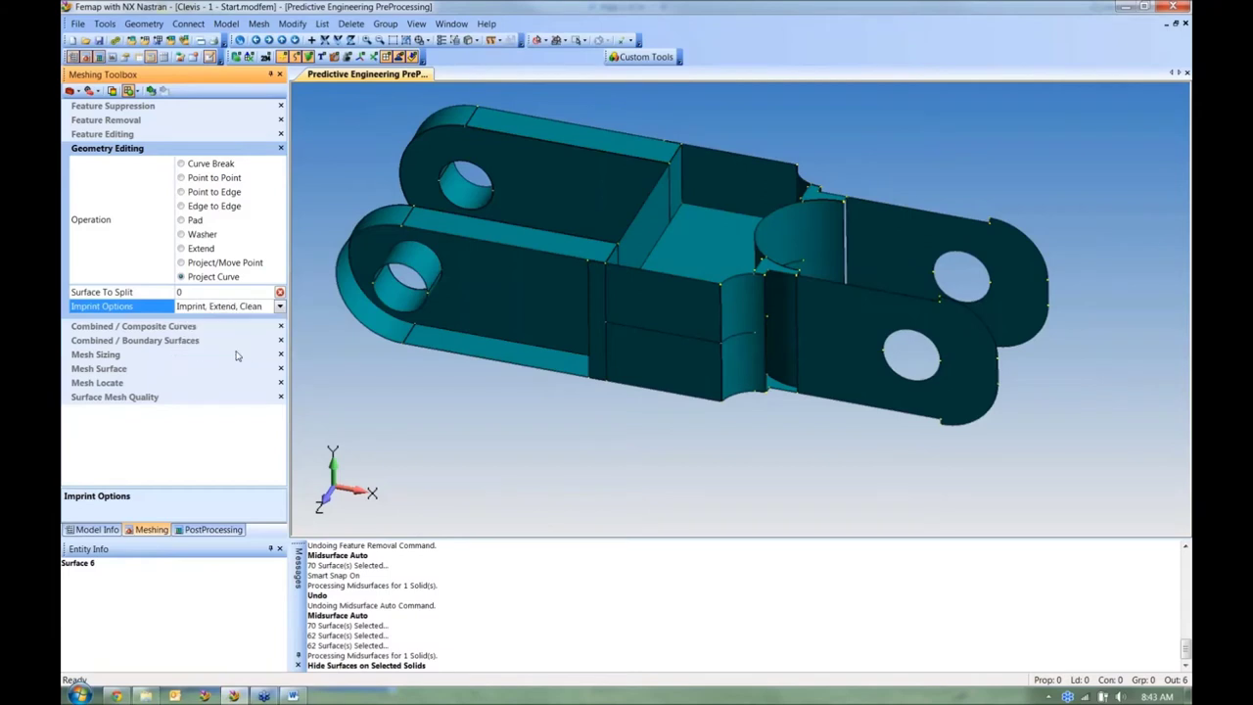
Step: Split the near thin lug's midsurface by projecting its straight upper edge onto it, and inspect both thin lugs
{"action": "scroll", "coordinate": [909, 316], "scroll_direction": "up", "scroll_amount": 5}
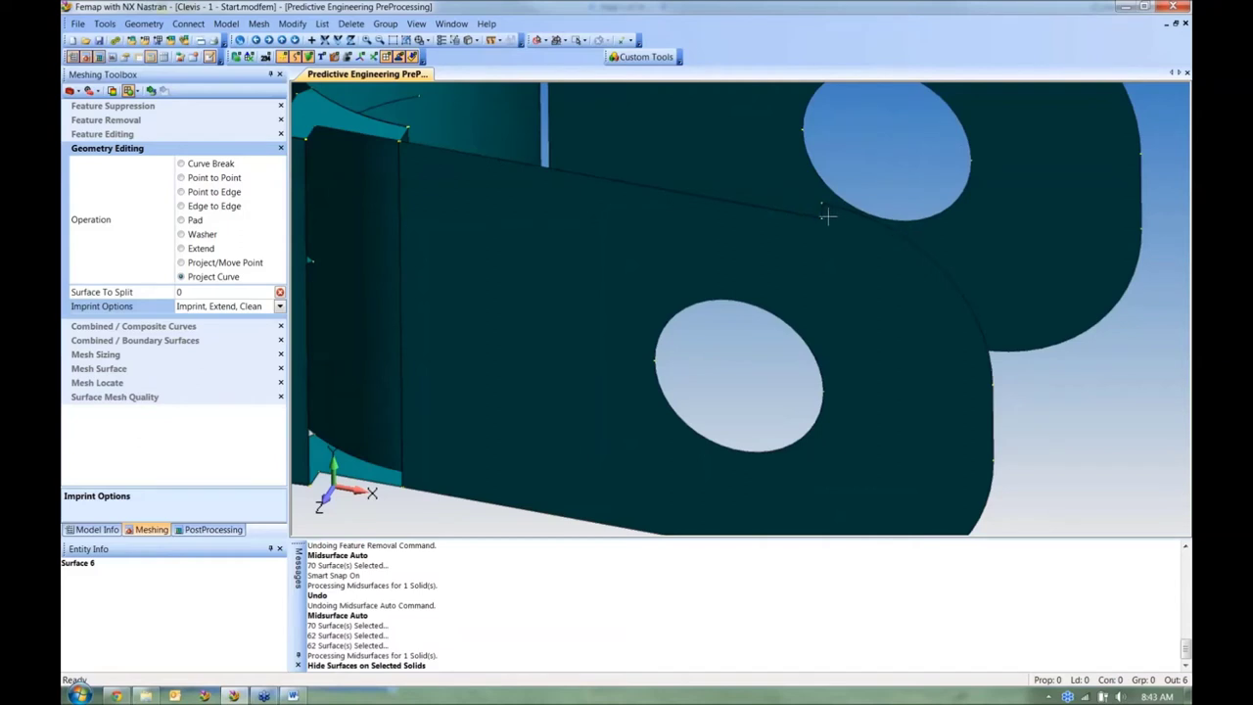
{"action": "scroll", "coordinate": [816, 316], "scroll_direction": "down", "scroll_amount": 3}
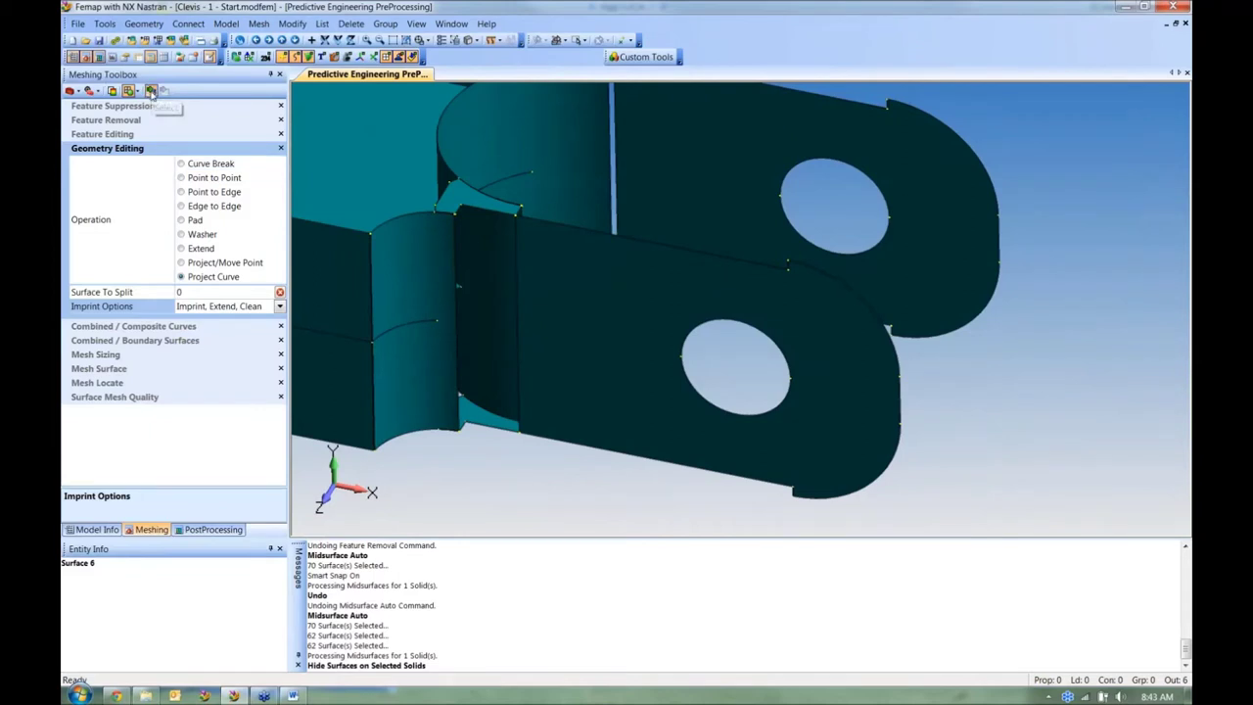
{"action": "left_click", "coordinate": [736, 300]}
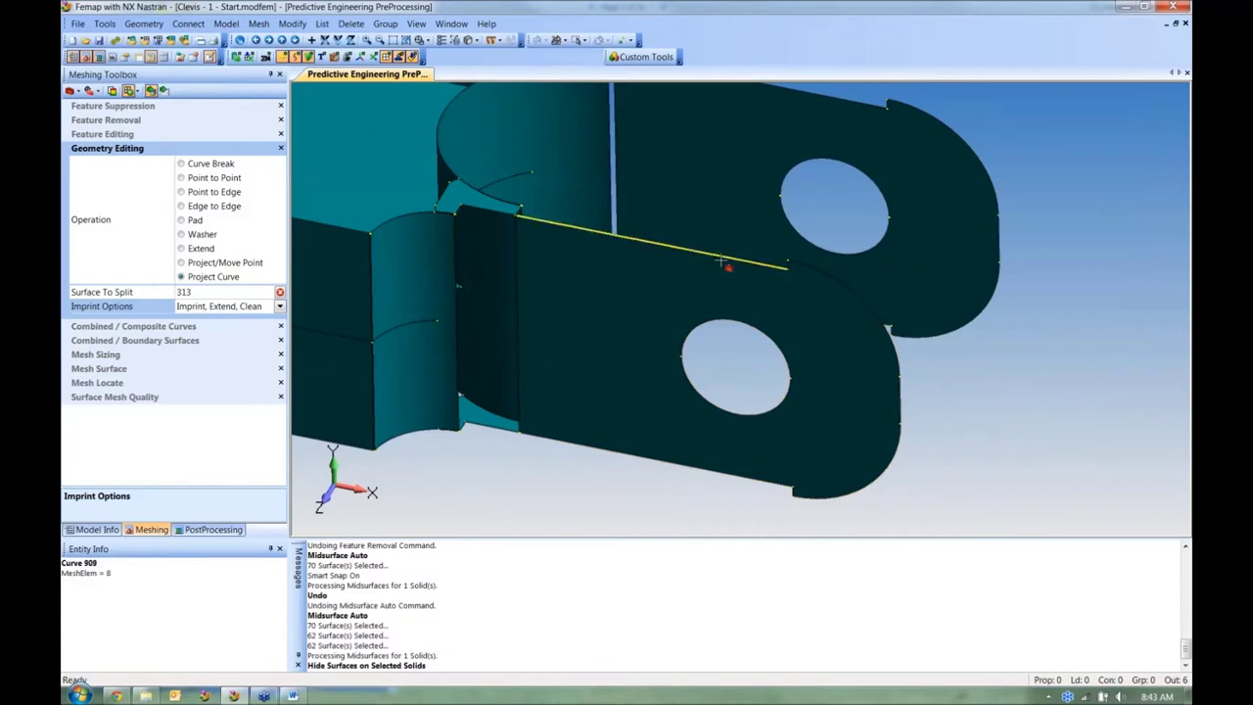
{"action": "left_click", "coordinate": [721, 261]}
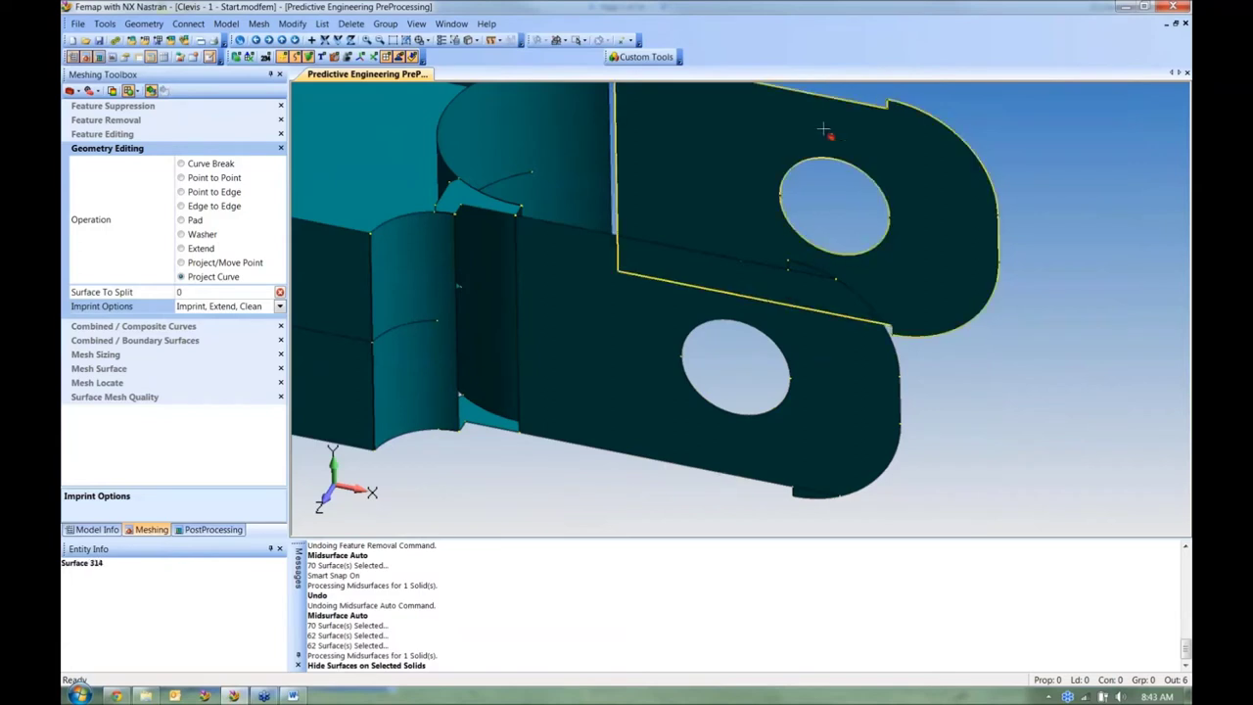
{"action": "middle_click_drag", "start_coordinate": [887, 193], "coordinate": [869, 323]}
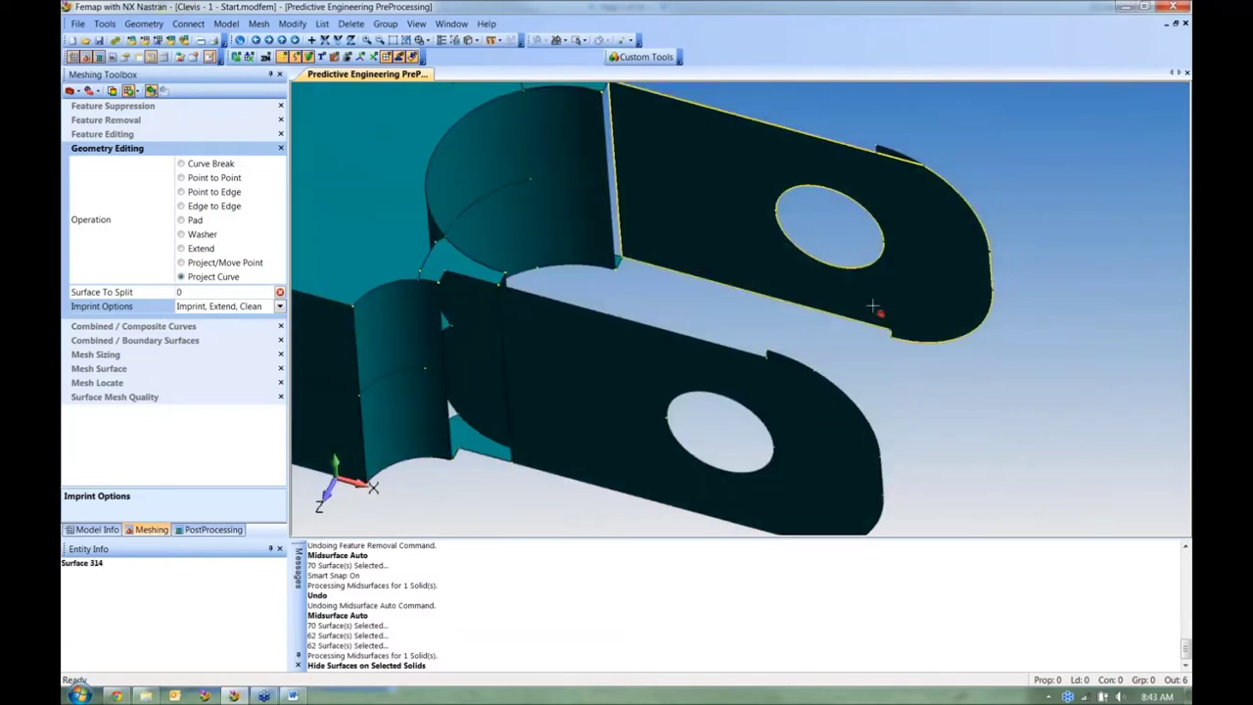
{"action": "middle_click_drag", "start_coordinate": [869, 326], "coordinate": [817, 441]}
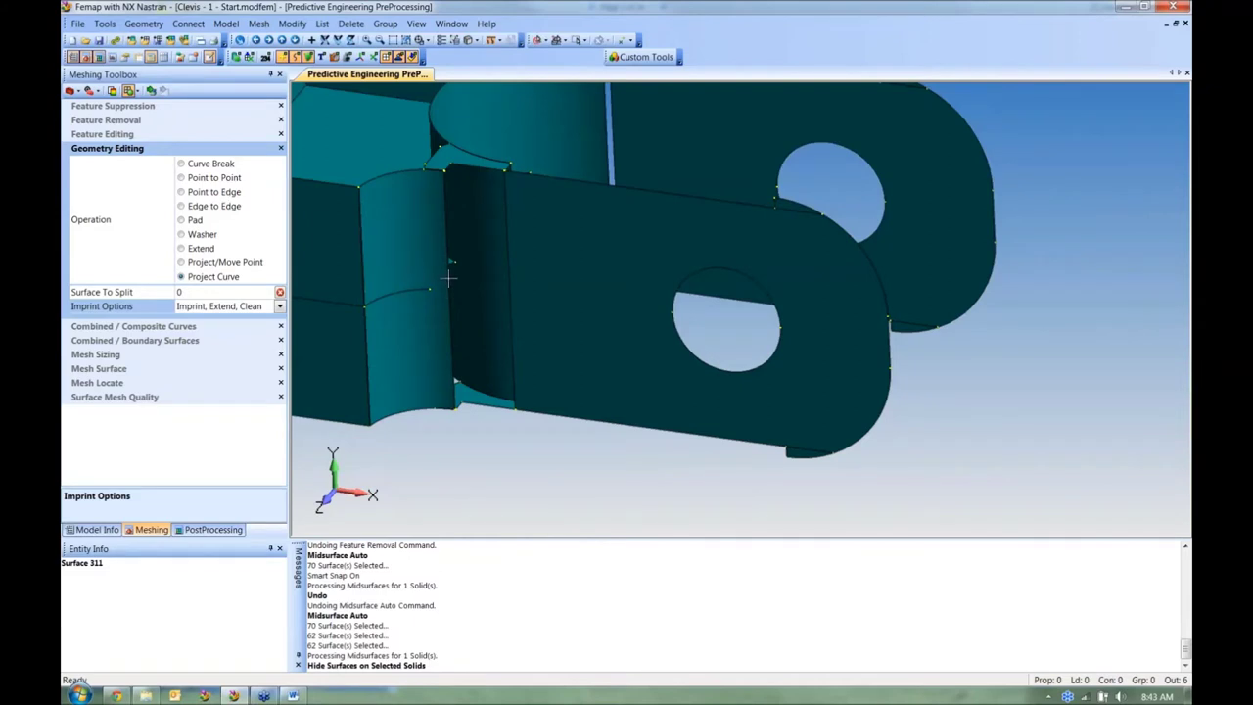
{"action": "left_click", "coordinate": [155, 27]}
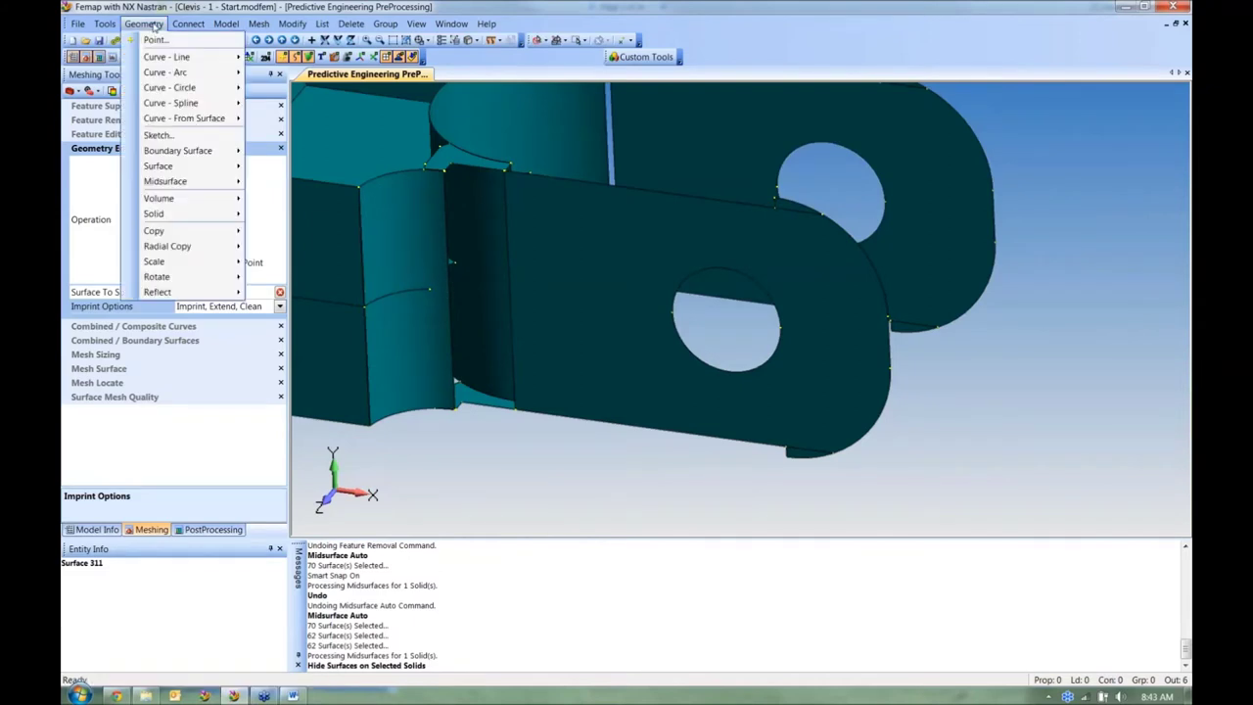
{"action": "mouse_move", "coordinate": [210, 180]}
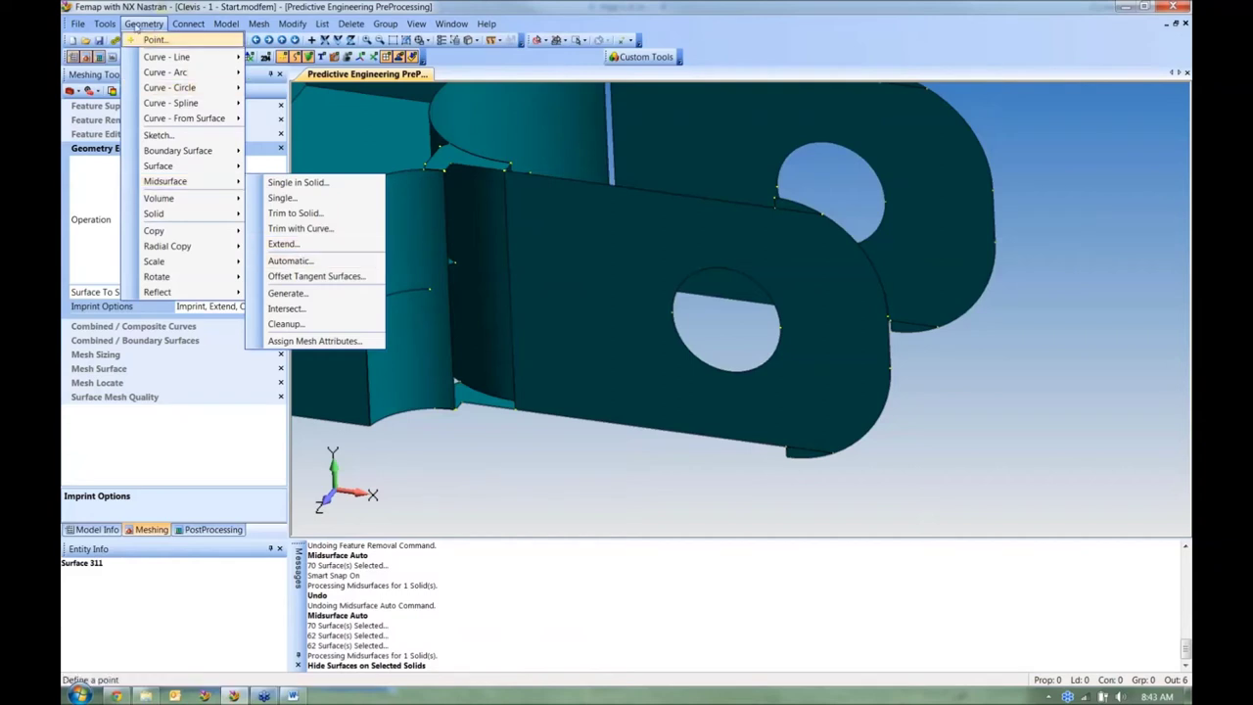
{"action": "left_click", "coordinate": [143, 24]}
{"action": "left_click", "coordinate": [245, 277]}
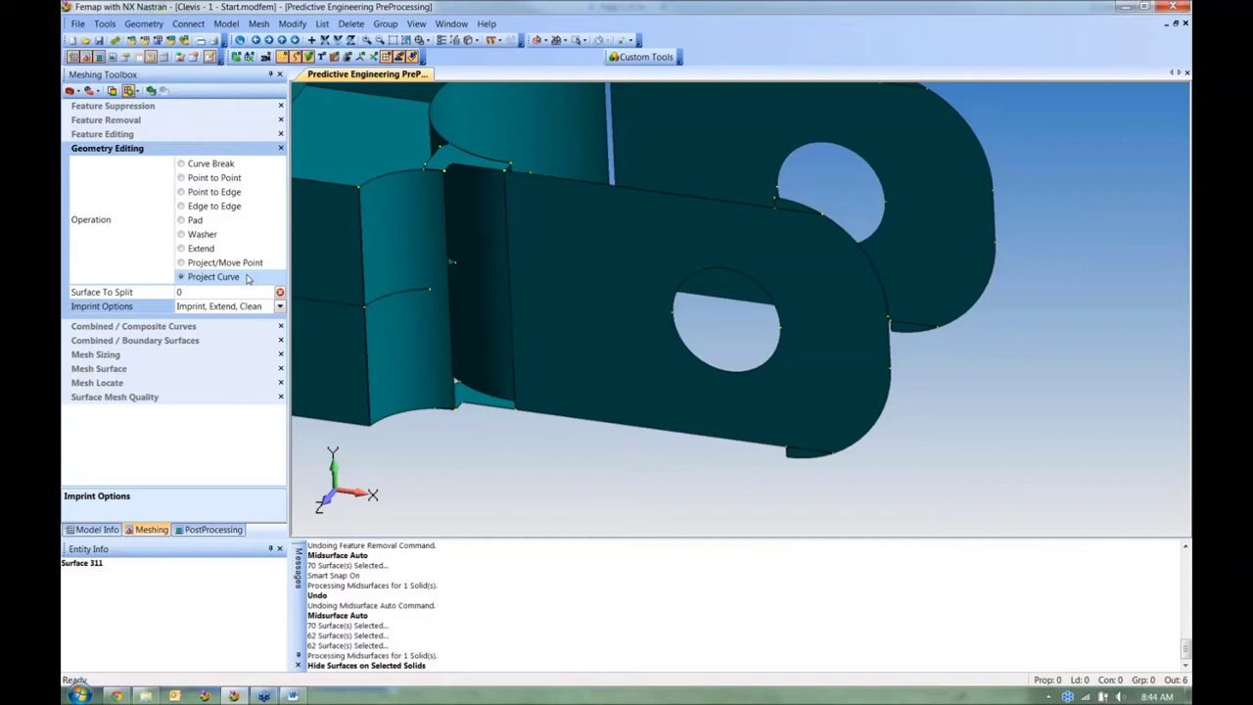
Step: Try to delete the narrow strip surface between the bossed lug and the central block
{"action": "middle_click_drag", "start_coordinate": [416, 294], "coordinate": [783, 323]}
{"action": "middle_click_drag", "start_coordinate": [824, 279], "coordinate": [924, 195]}
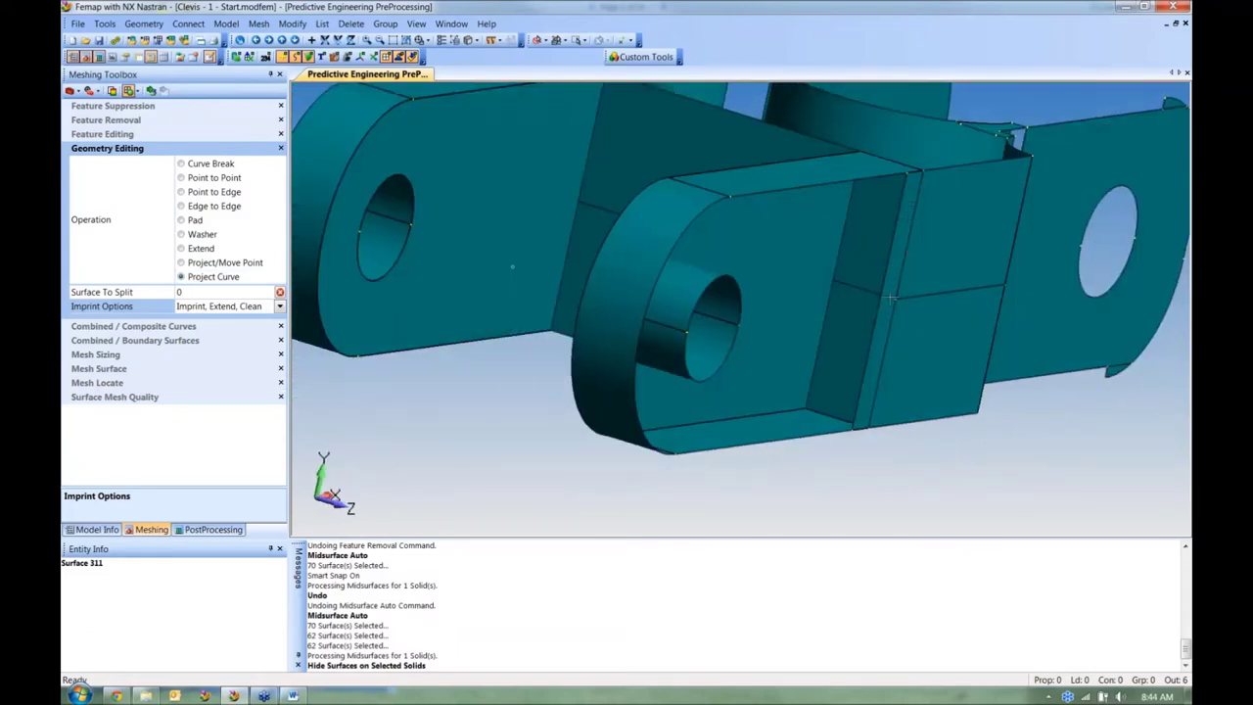
{"action": "middle_click_drag", "start_coordinate": [859, 412], "coordinate": [803, 327]}
{"action": "left_click", "coordinate": [351, 23]}
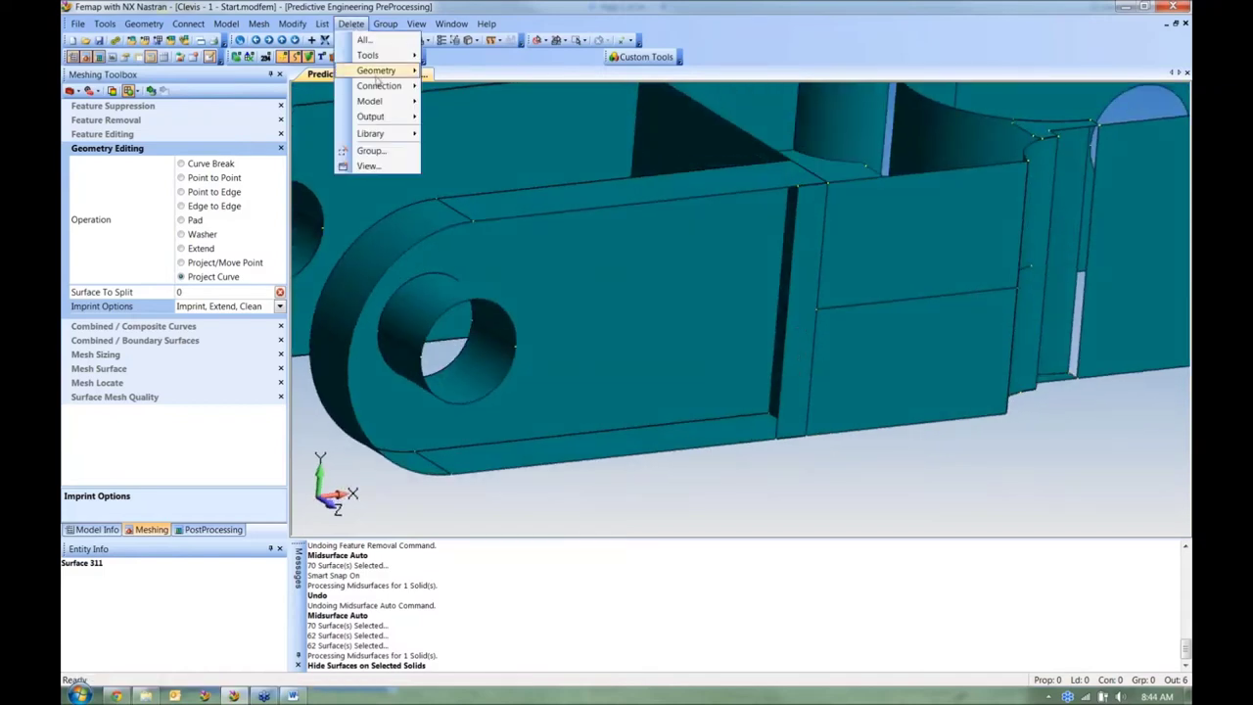
{"action": "mouse_move", "coordinate": [382, 70]}
{"action": "left_click", "coordinate": [460, 119]}
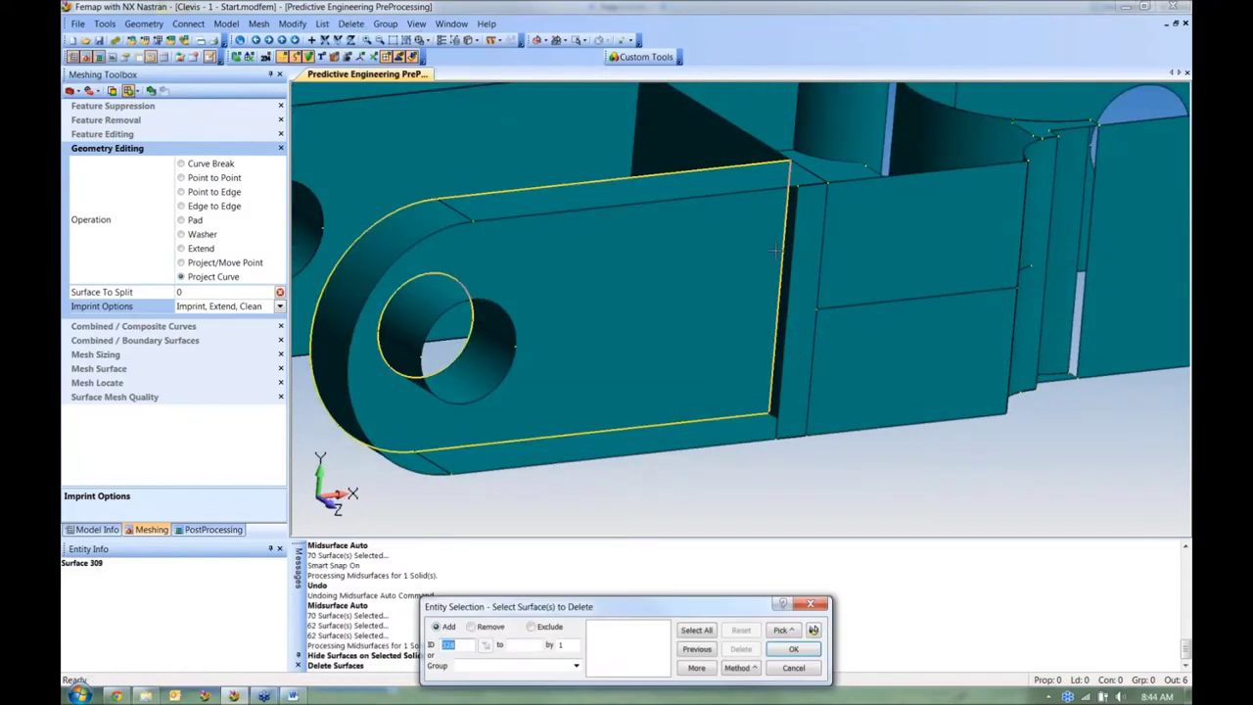
{"action": "left_click", "coordinate": [820, 279]}
{"action": "key", "text": "Return"}
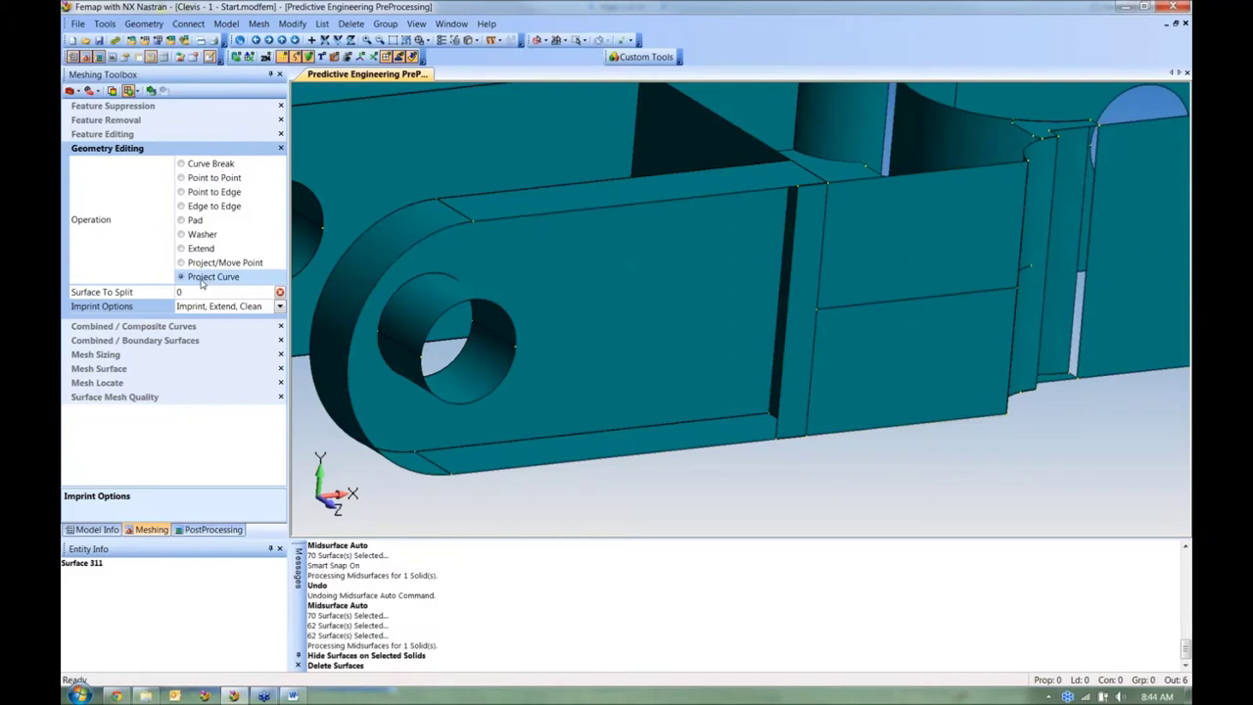
Step: Set the projection option to Imprint and try to split the narrow strip beside the central block with an adjoining curve
{"action": "left_click", "coordinate": [279, 306]}
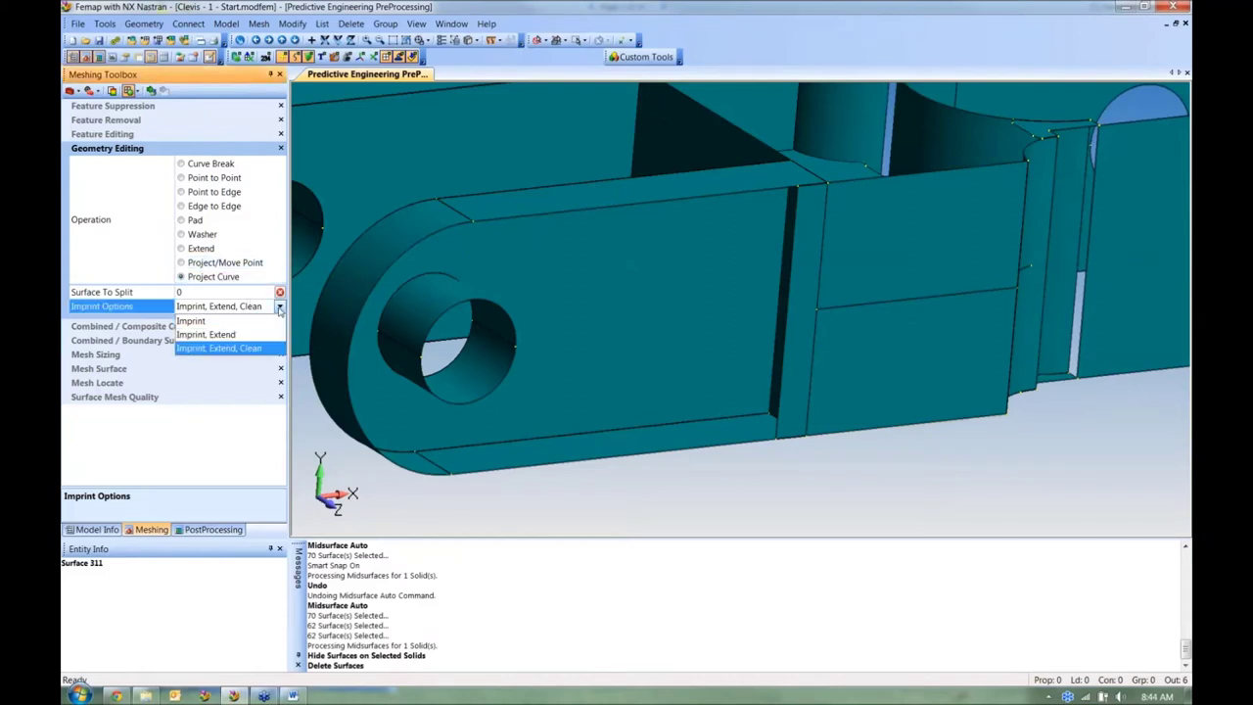
{"action": "left_click", "coordinate": [190, 322]}
{"action": "left_click", "coordinate": [151, 90]}
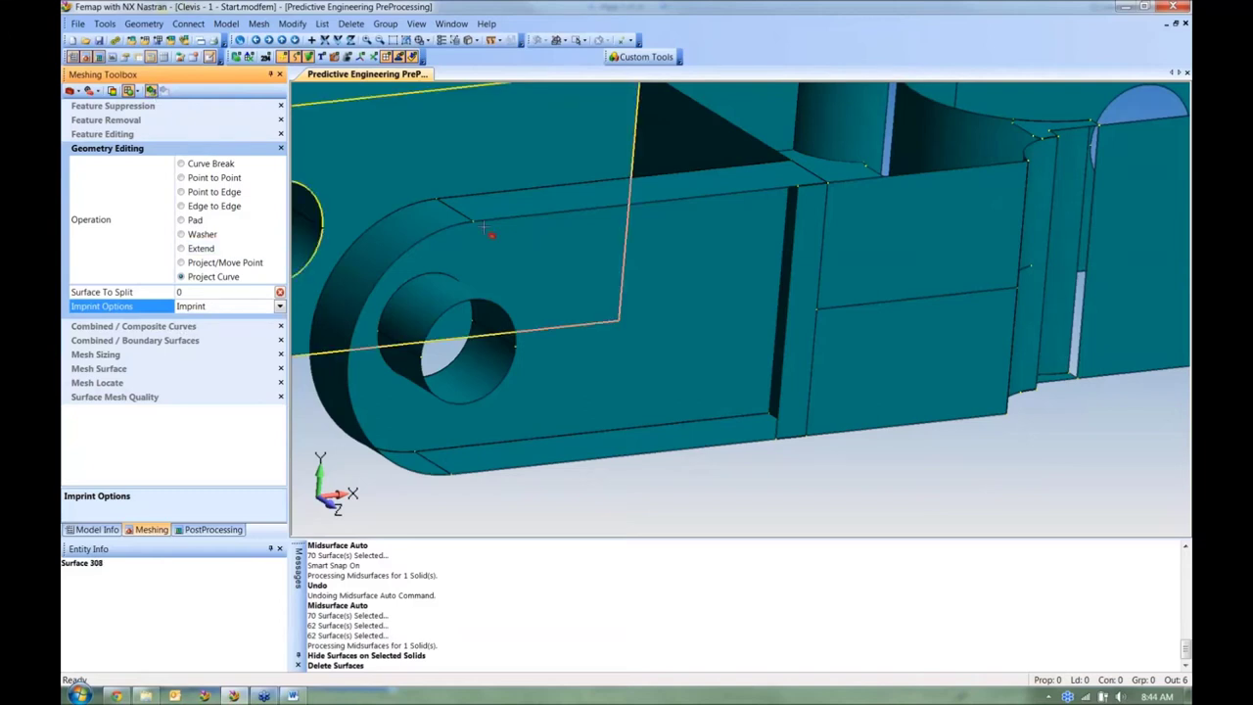
{"action": "left_click", "coordinate": [804, 281]}
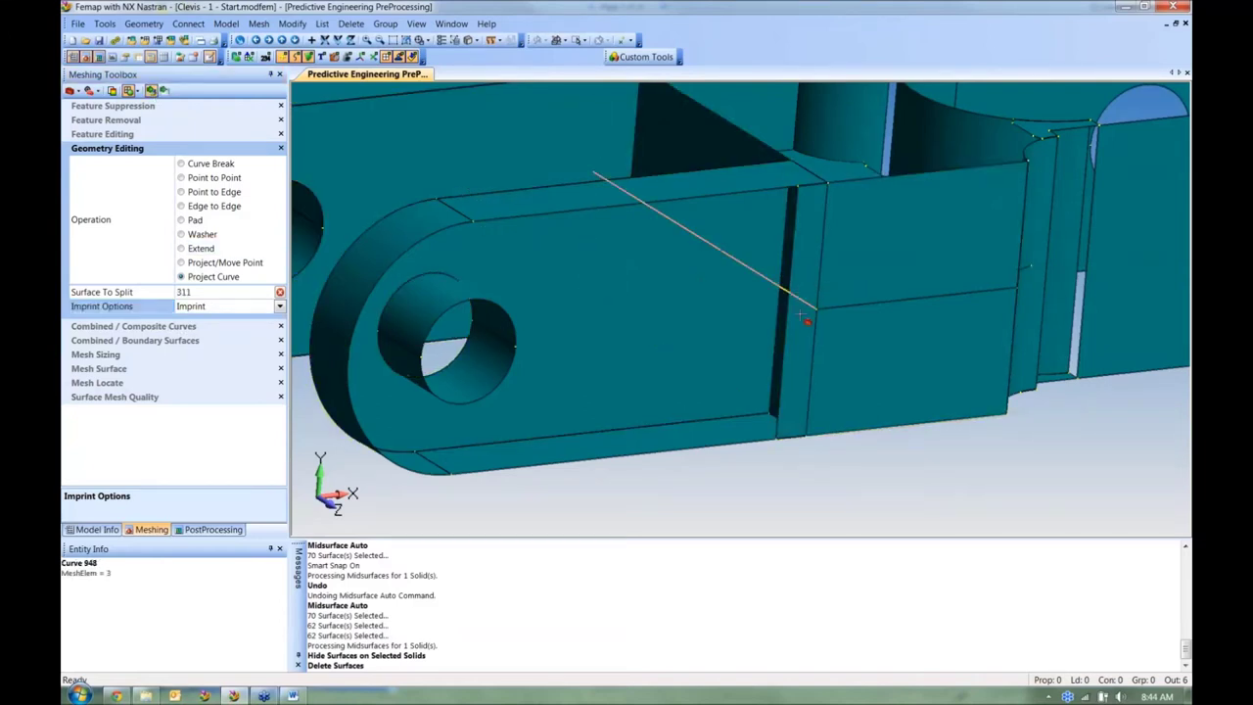
{"action": "middle_click_drag", "start_coordinate": [807, 344], "coordinate": [672, 307]}
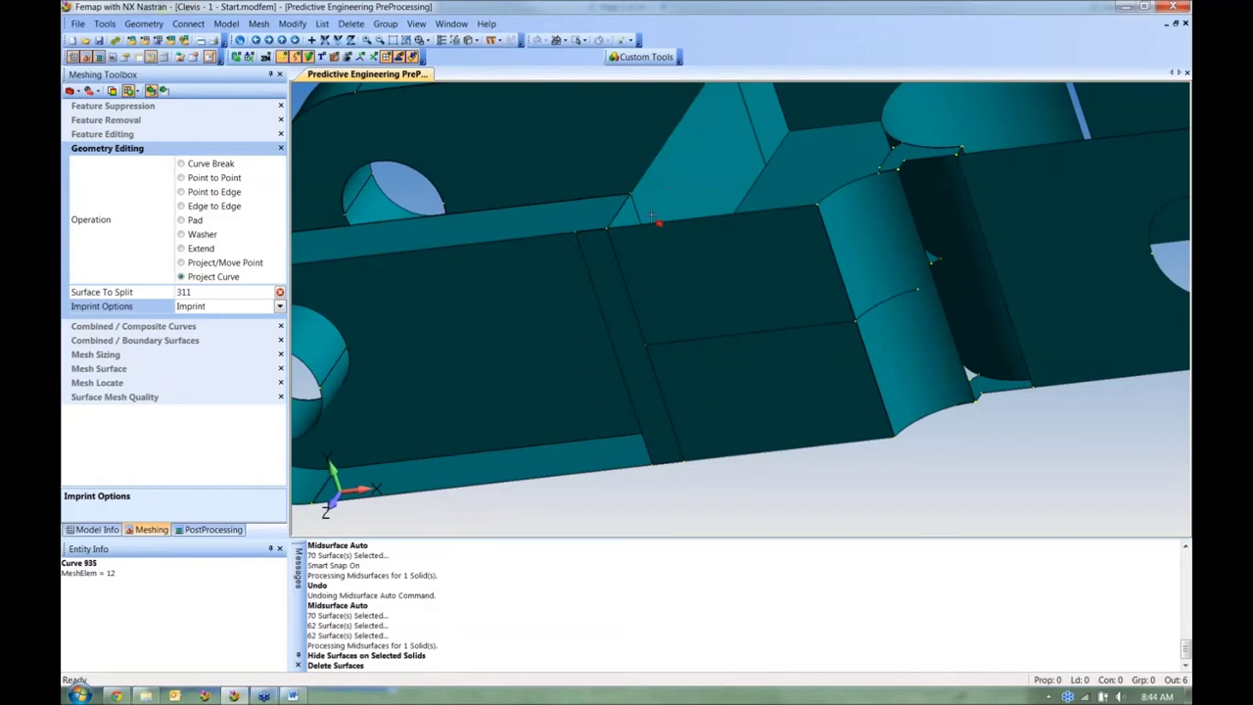
{"action": "left_click", "coordinate": [639, 335]}
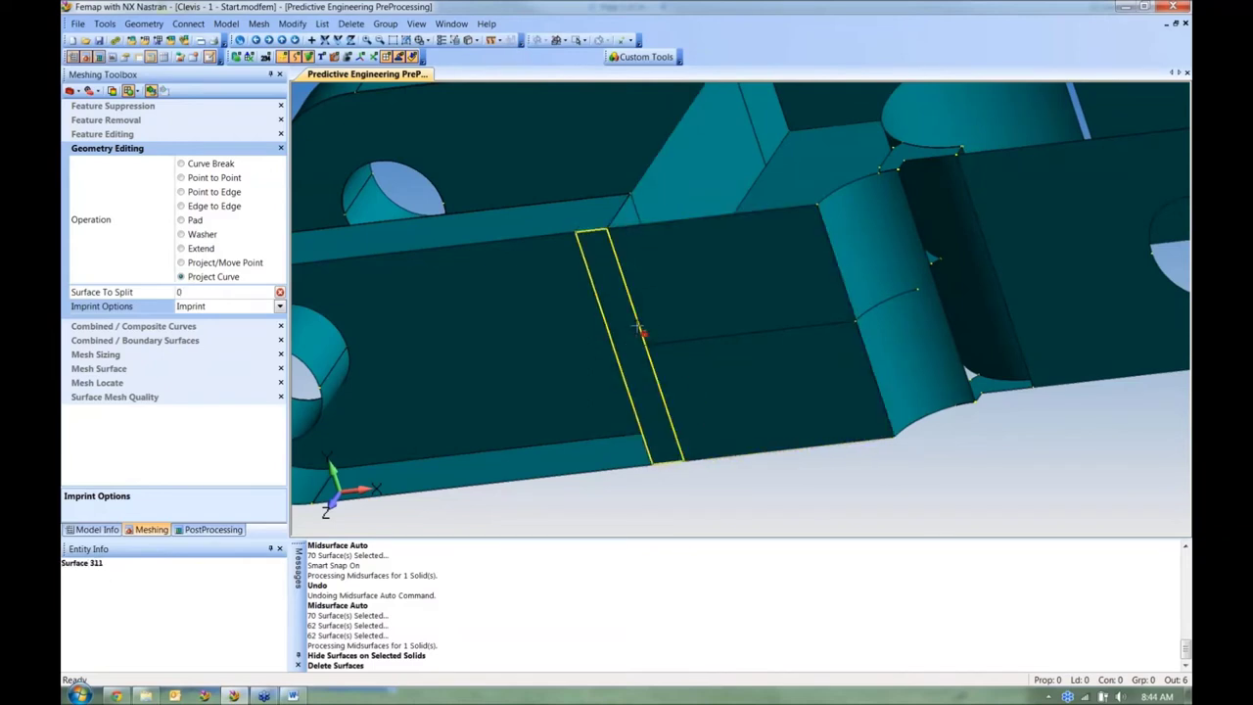
Step: Try to imprint an adjoining curve onto the matching narrow strip on the clevis's opposite side
{"action": "middle_click_drag", "start_coordinate": [629, 366], "coordinate": [707, 353]}
{"action": "scroll", "coordinate": [815, 266], "scroll_direction": "up", "scroll_amount": 3}
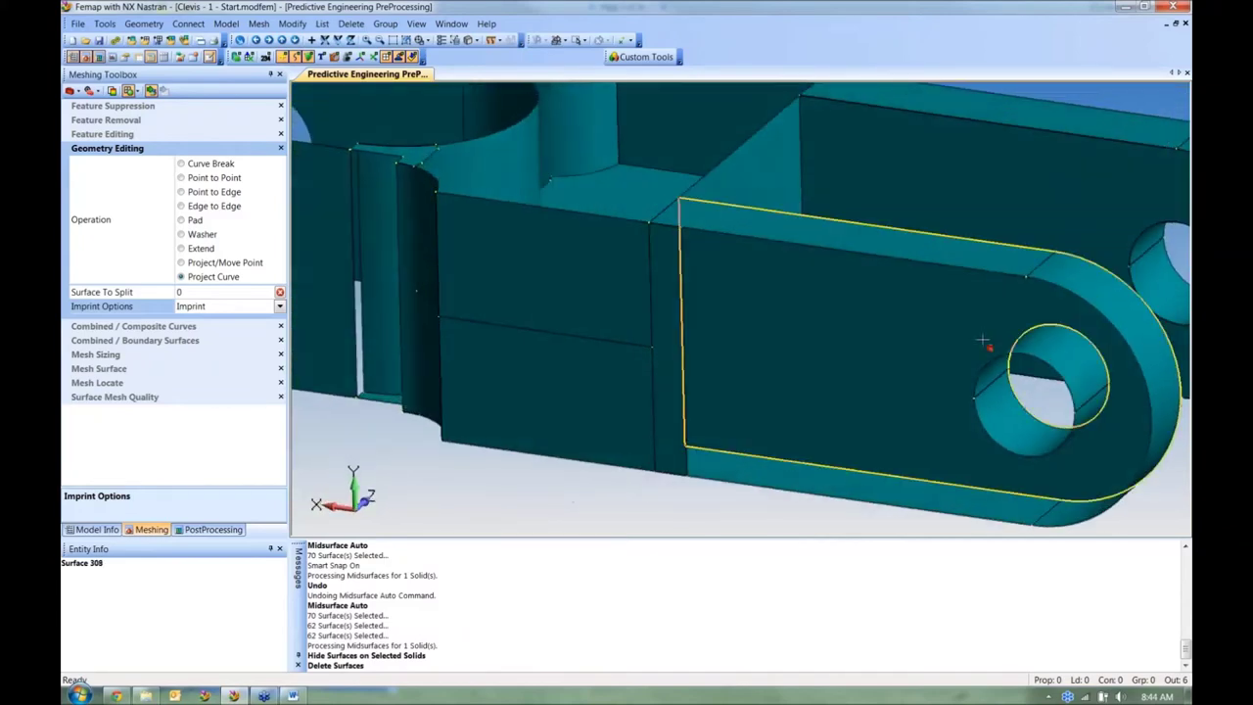
{"action": "left_click", "coordinate": [669, 341]}
{"action": "left_click", "coordinate": [650, 324]}
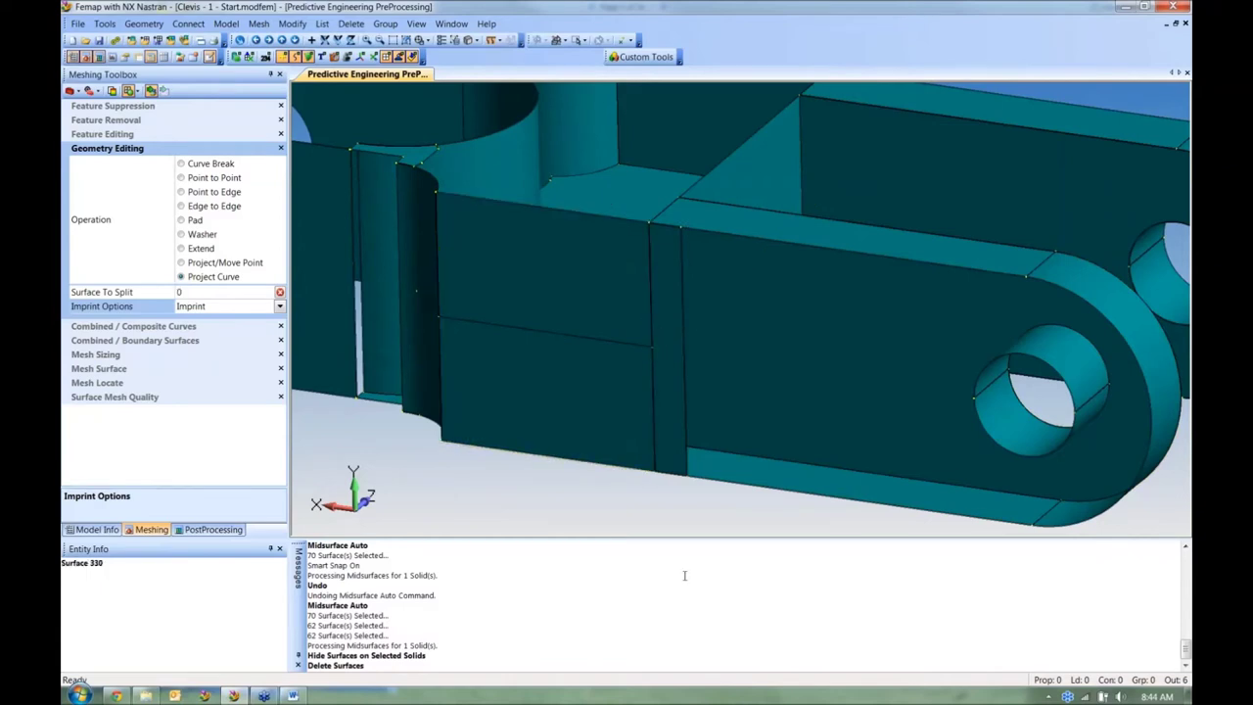
Step: Delete the four small tab surfaces on the thin lugs, the two narrow strips beside the central block and the four small webs at the curved junctions
{"action": "key", "text": "ctrl+a"}
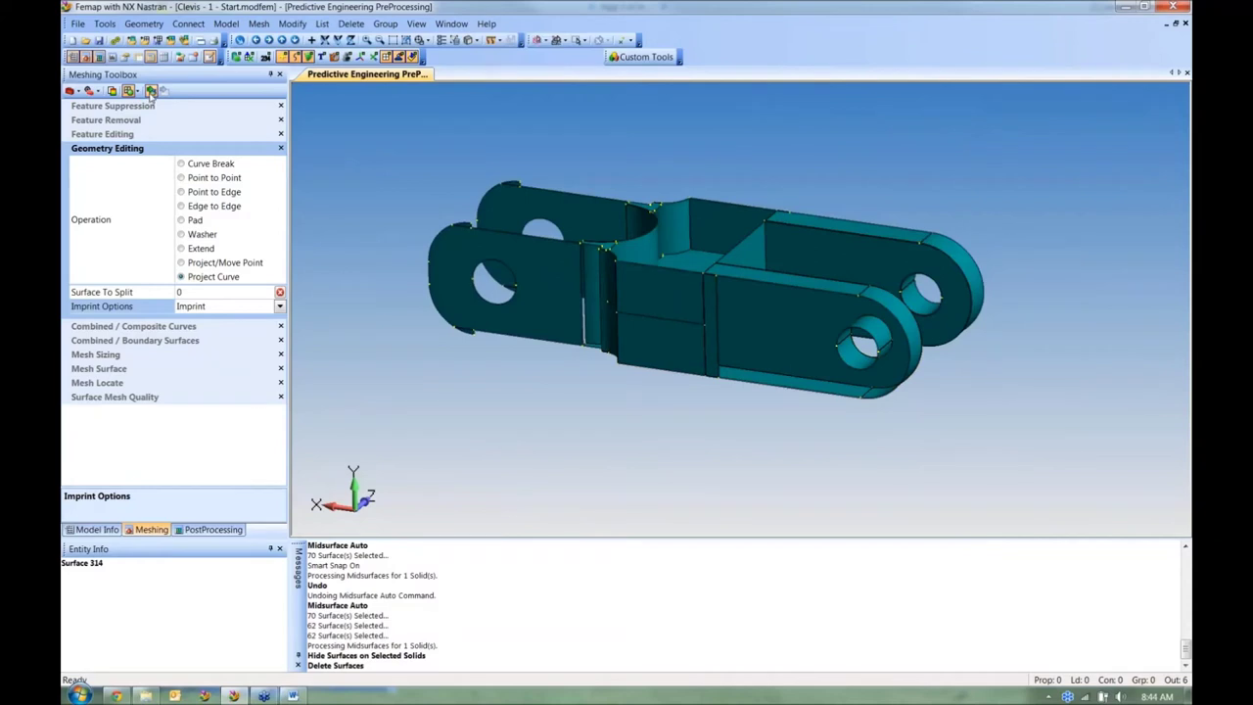
{"action": "left_click", "coordinate": [350, 23]}
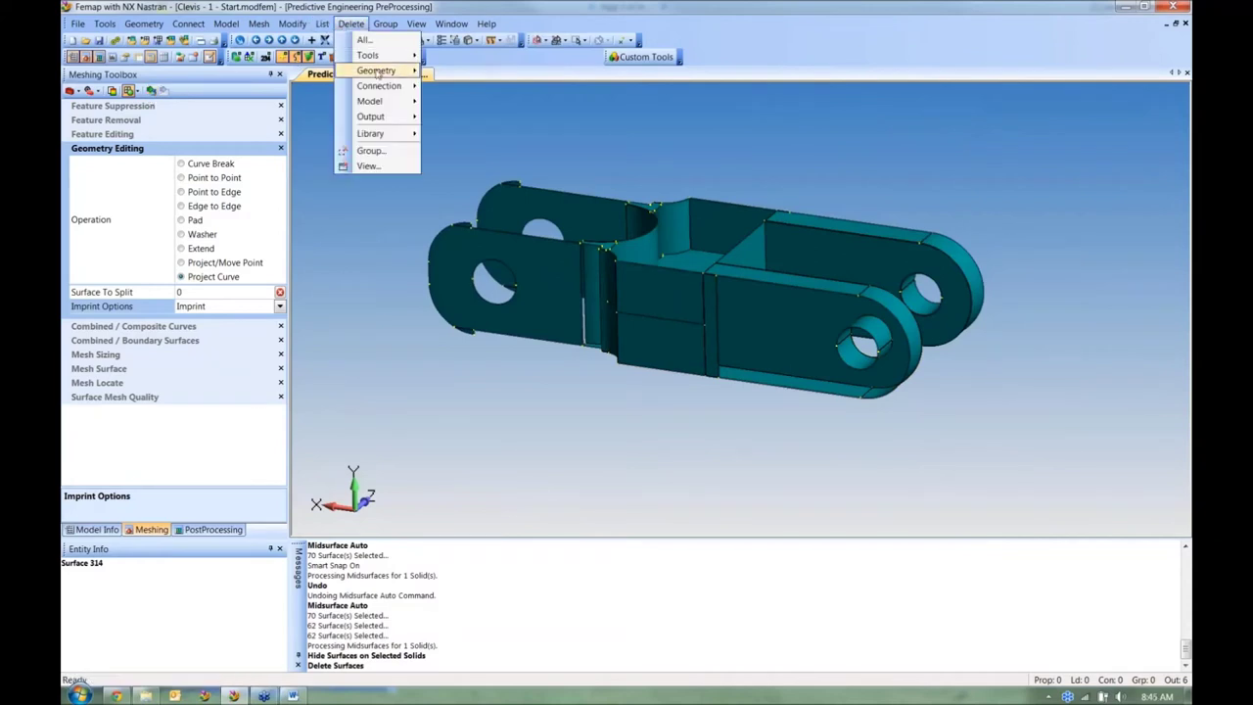
{"action": "mouse_move", "coordinate": [377, 73]}
{"action": "left_click", "coordinate": [458, 120]}
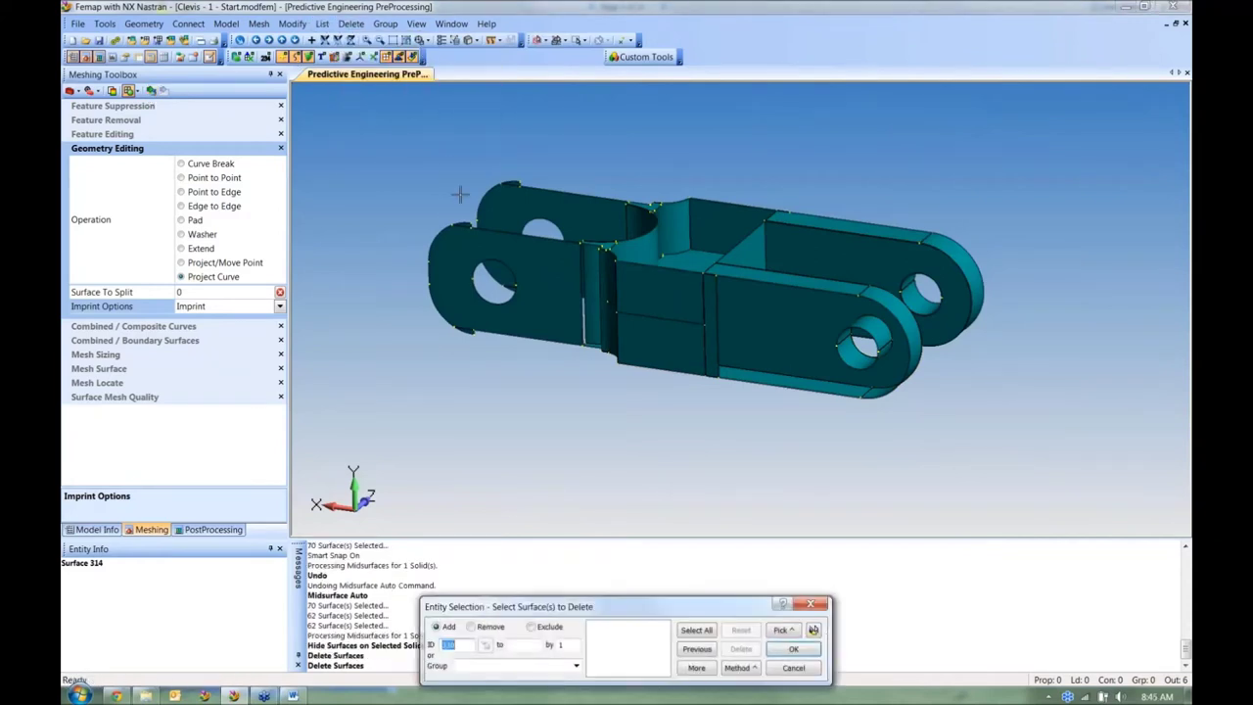
{"action": "left_click", "coordinate": [465, 225]}
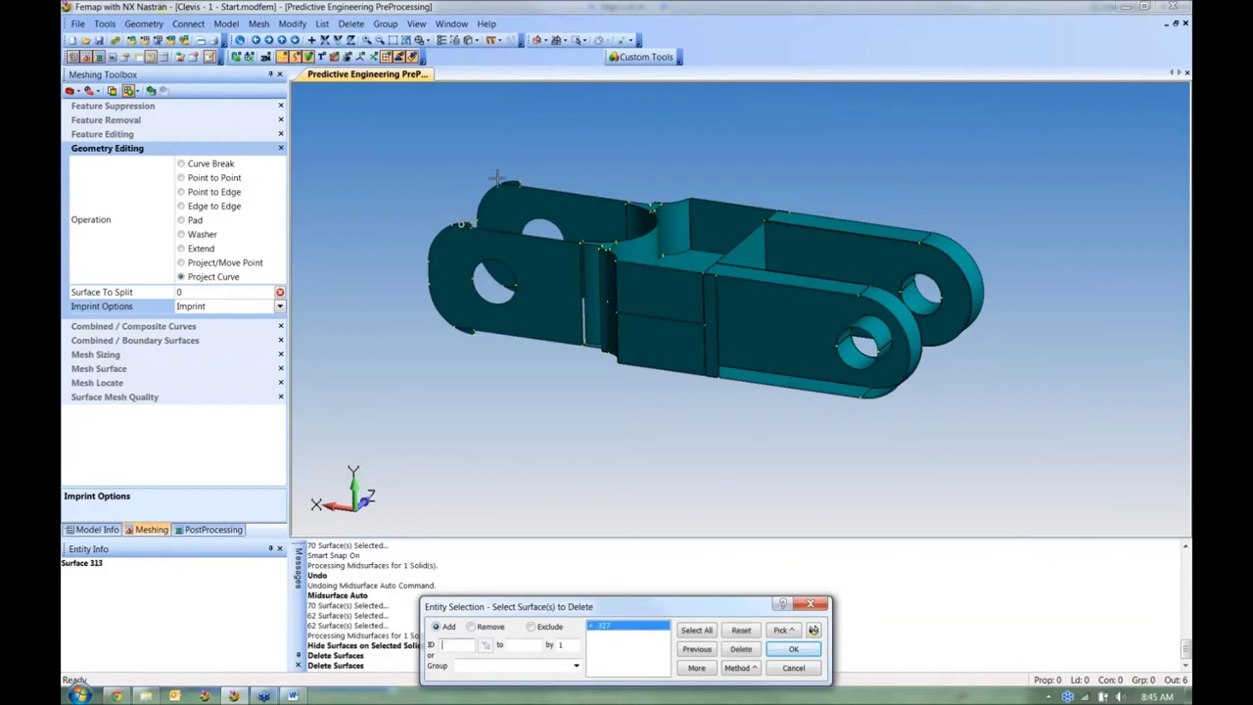
{"action": "left_click", "coordinate": [464, 321]}
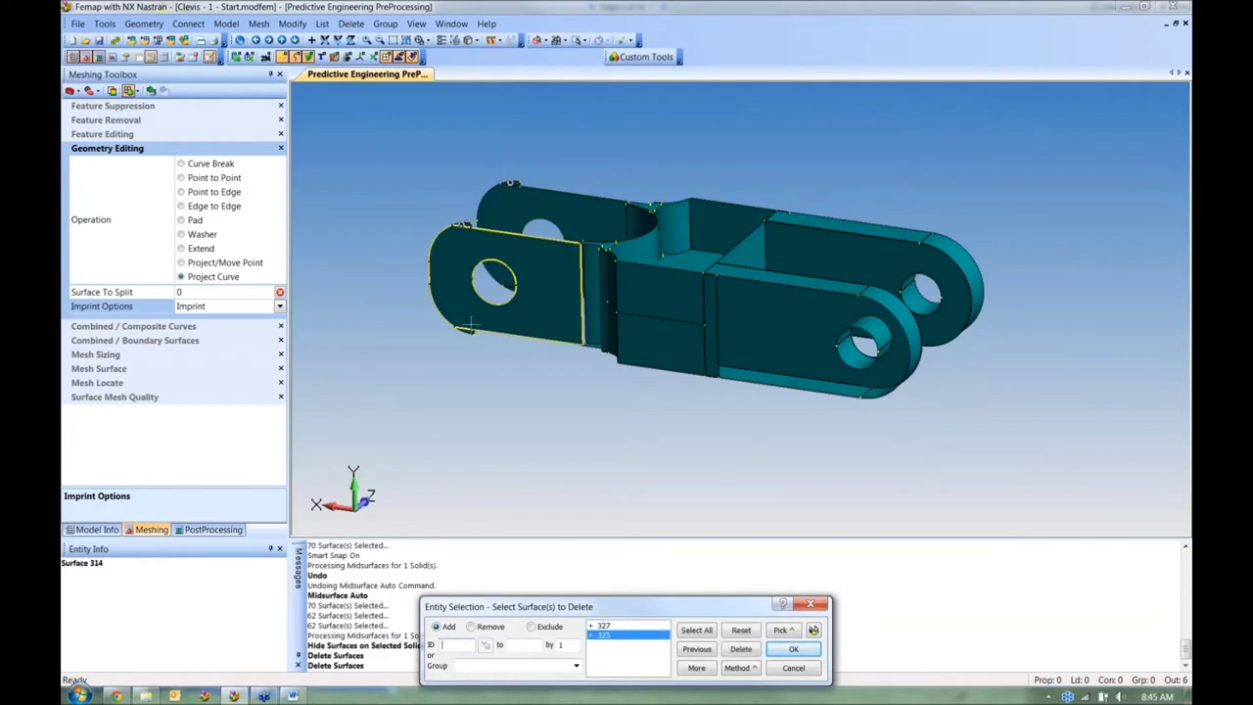
{"action": "left_click", "coordinate": [468, 333]}
{"action": "middle_click_drag", "start_coordinate": [468, 333], "coordinate": [490, 294]}
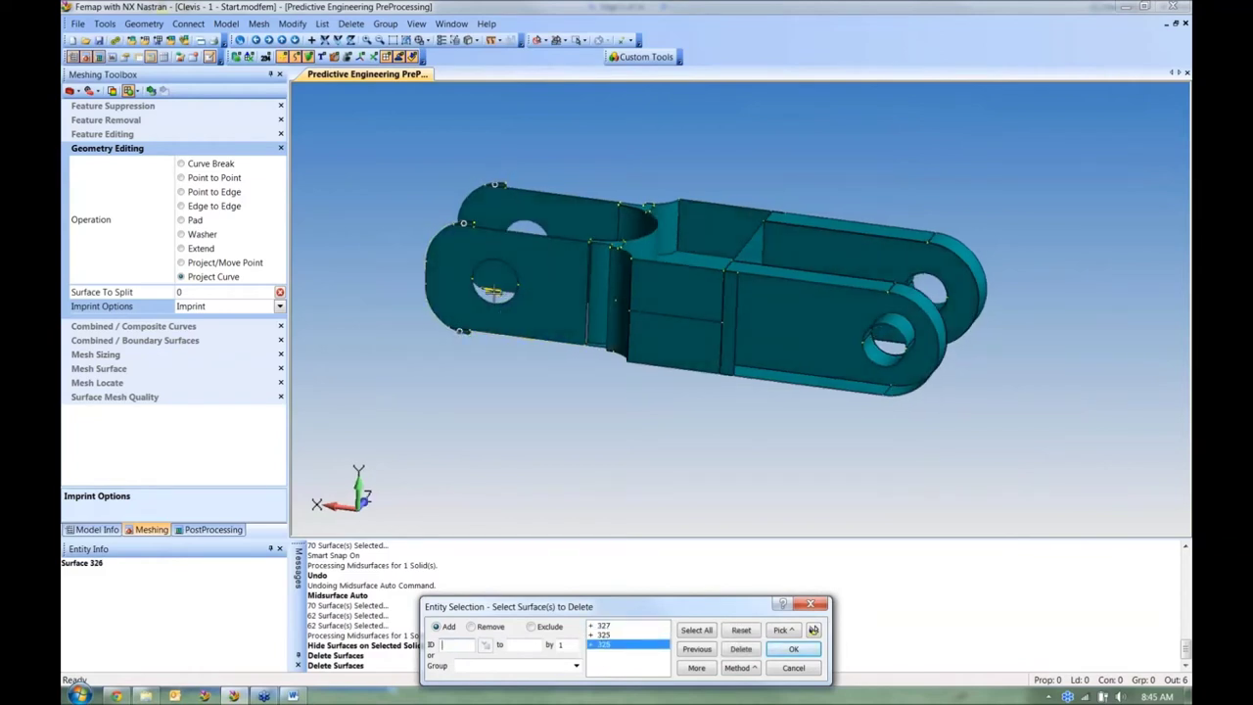
{"action": "left_click", "coordinate": [715, 331]}
{"action": "left_click", "coordinate": [733, 323]}
{"action": "mouse_move", "coordinate": [732, 324]}
{"action": "middle_mouse_down"}
{"action": "mouse_move", "coordinate": [759, 267]}
{"action": "mouse_move", "coordinate": [686, 288]}
{"action": "mouse_move", "coordinate": [724, 333]}
{"action": "middle_mouse_up"}
{"action": "left_click", "coordinate": [759, 267]}
{"action": "scroll", "coordinate": [741, 377], "scroll_direction": "up", "scroll_amount": 5}
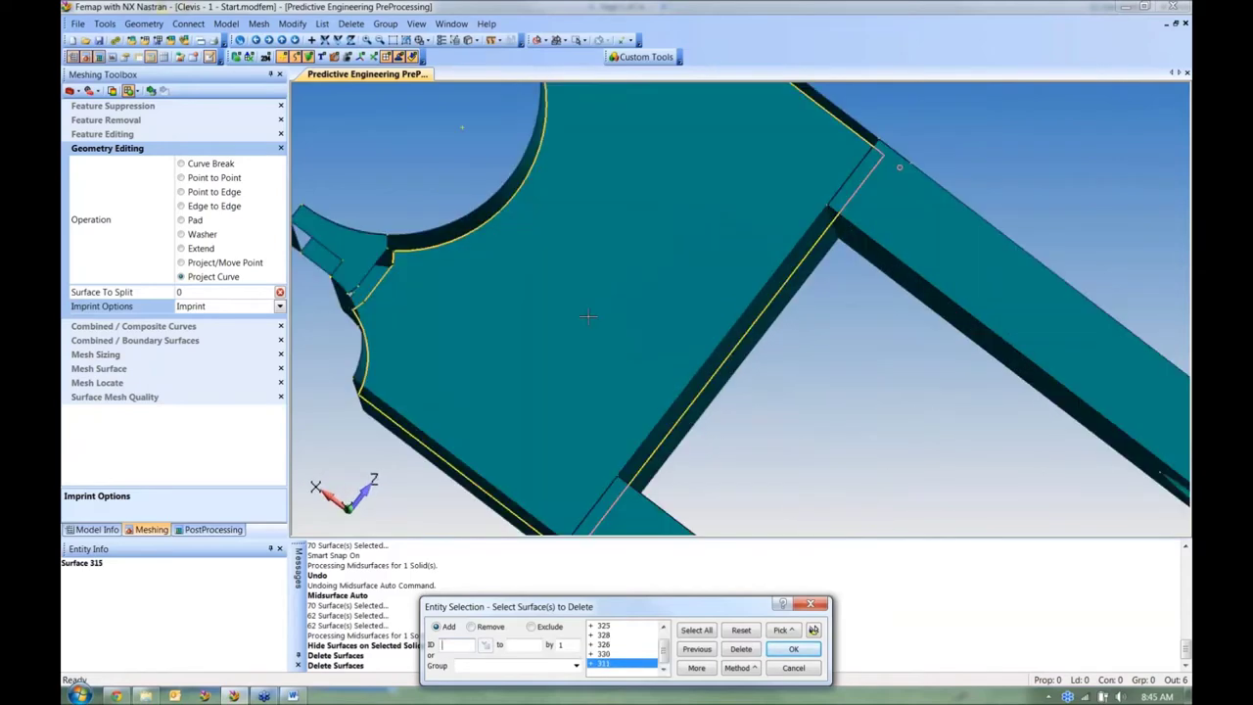
{"action": "middle_click_drag", "start_coordinate": [741, 377], "coordinate": [727, 335]}
{"action": "left_click", "coordinate": [659, 292]}
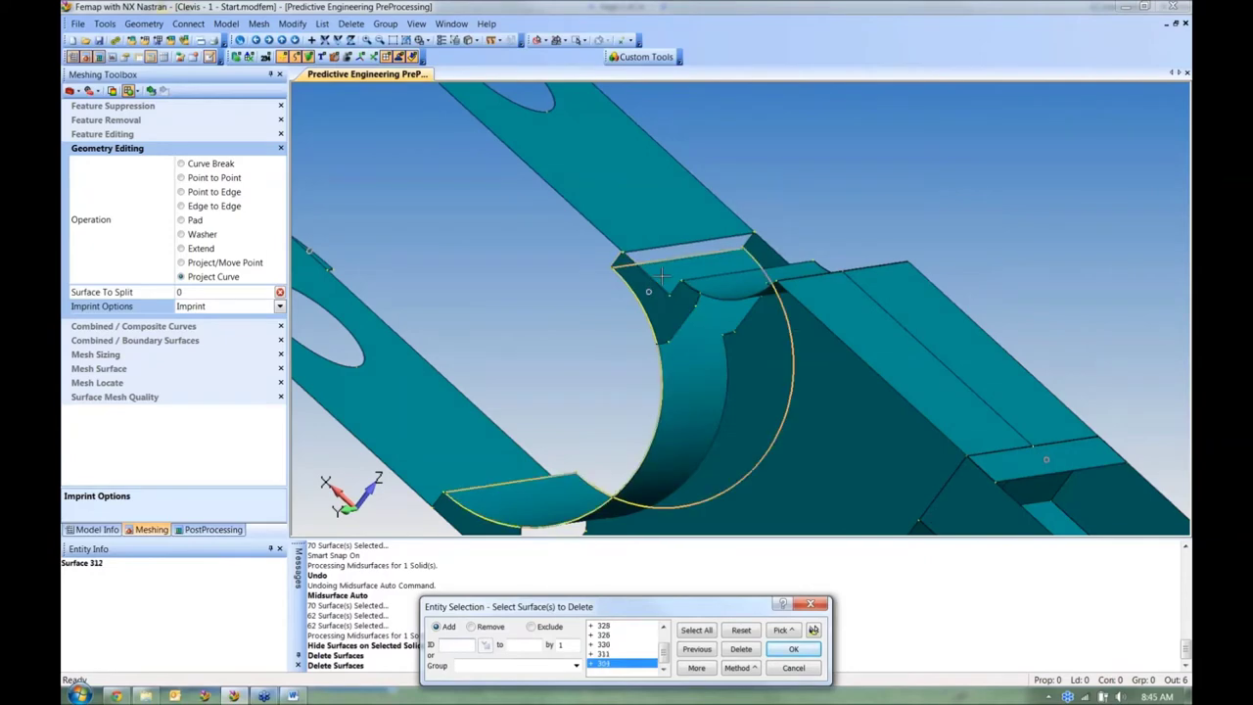
{"action": "left_click", "coordinate": [749, 254]}
{"action": "middle_click_drag", "start_coordinate": [593, 352], "coordinate": [646, 283]}
{"action": "left_click", "coordinate": [646, 283]}
{"action": "left_click", "coordinate": [617, 328]}
{"action": "left_click", "coordinate": [814, 630]}
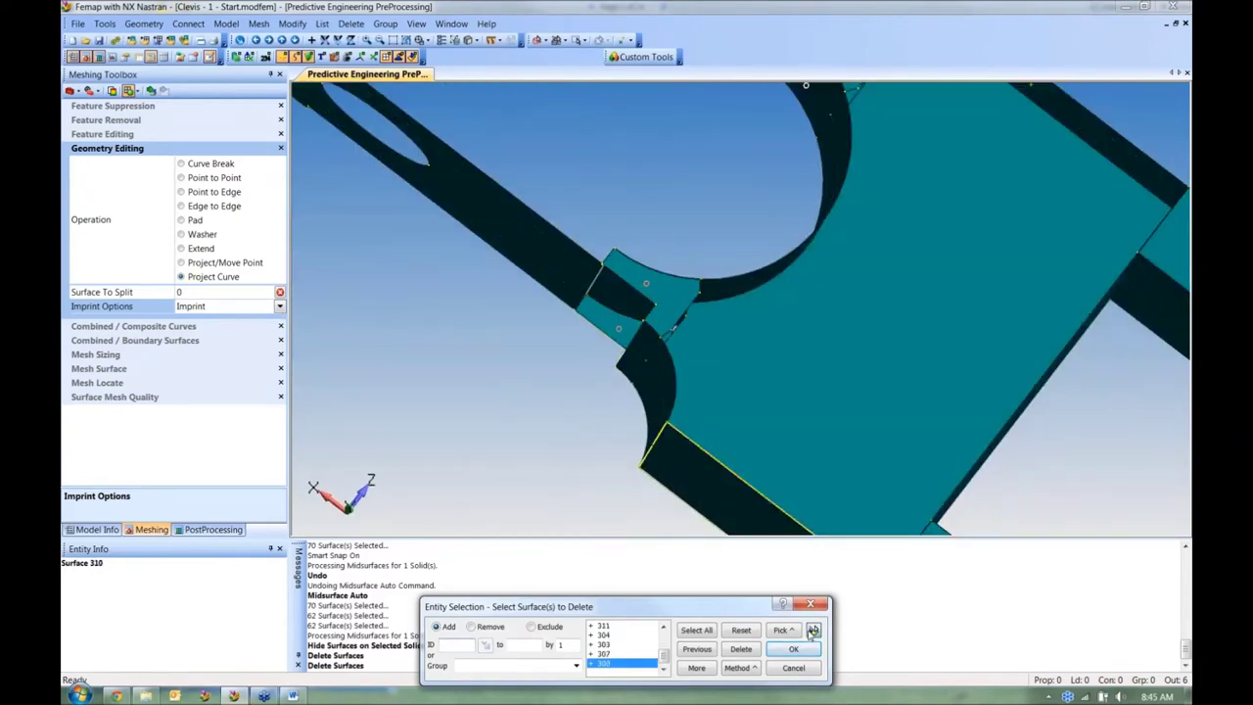
{"action": "middle_click_drag", "start_coordinate": [729, 323], "coordinate": [748, 581]}
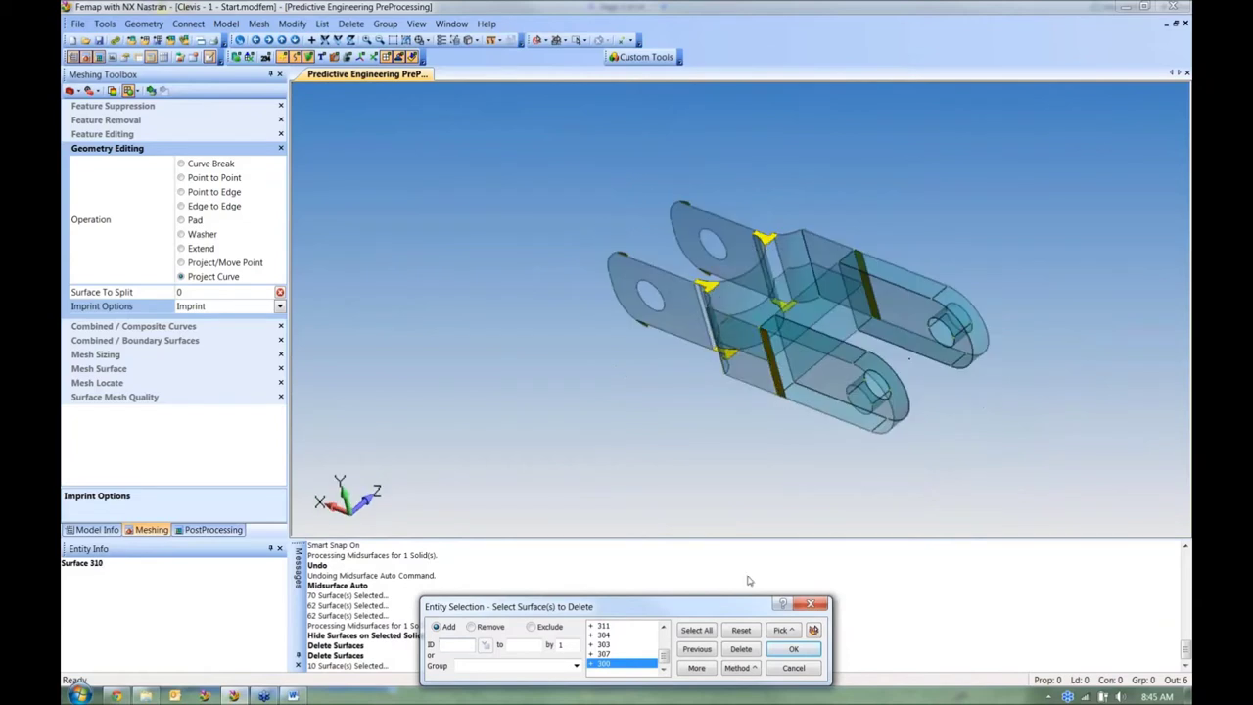
{"action": "left_click", "coordinate": [794, 649]}
Step: Examine the gaps between the thin lugs, the curved transition surfaces and the central block
{"action": "middle_click_drag", "start_coordinate": [750, 425], "coordinate": [839, 364]}
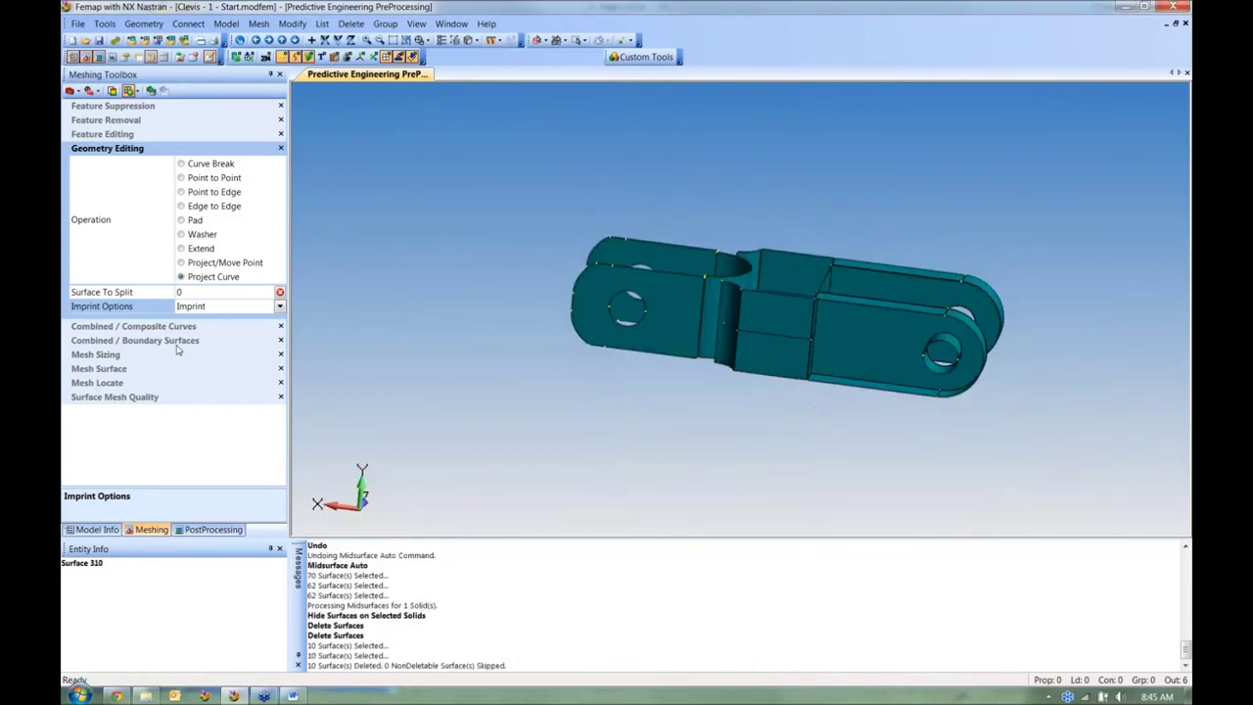
{"action": "middle_click_drag", "start_coordinate": [509, 297], "coordinate": [526, 395]}
{"action": "scroll", "coordinate": [644, 473], "scroll_direction": "up", "scroll_amount": 3}
{"action": "middle_click_drag", "start_coordinate": [645, 473], "coordinate": [705, 433]}
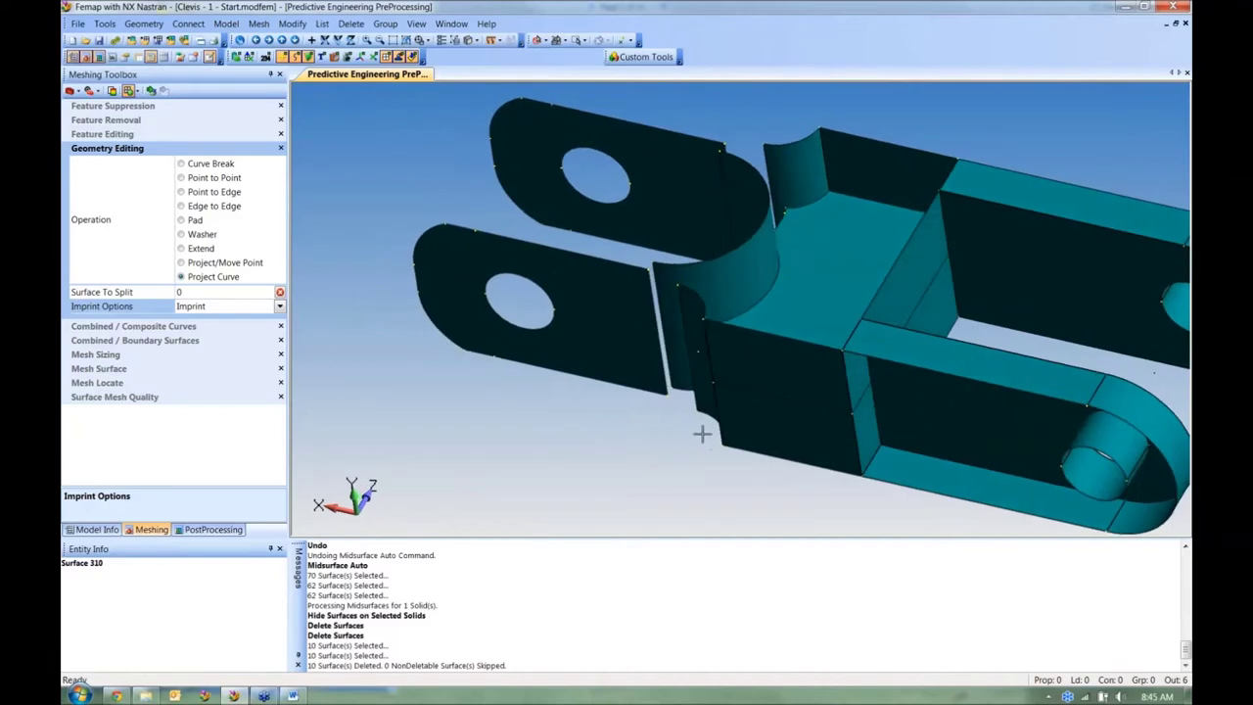
{"action": "middle_click_drag", "start_coordinate": [1060, 355], "coordinate": [822, 277]}
{"action": "middle_click_drag", "start_coordinate": [583, 313], "coordinate": [518, 400]}
{"action": "scroll", "coordinate": [509, 386], "scroll_direction": "up", "scroll_amount": 2}
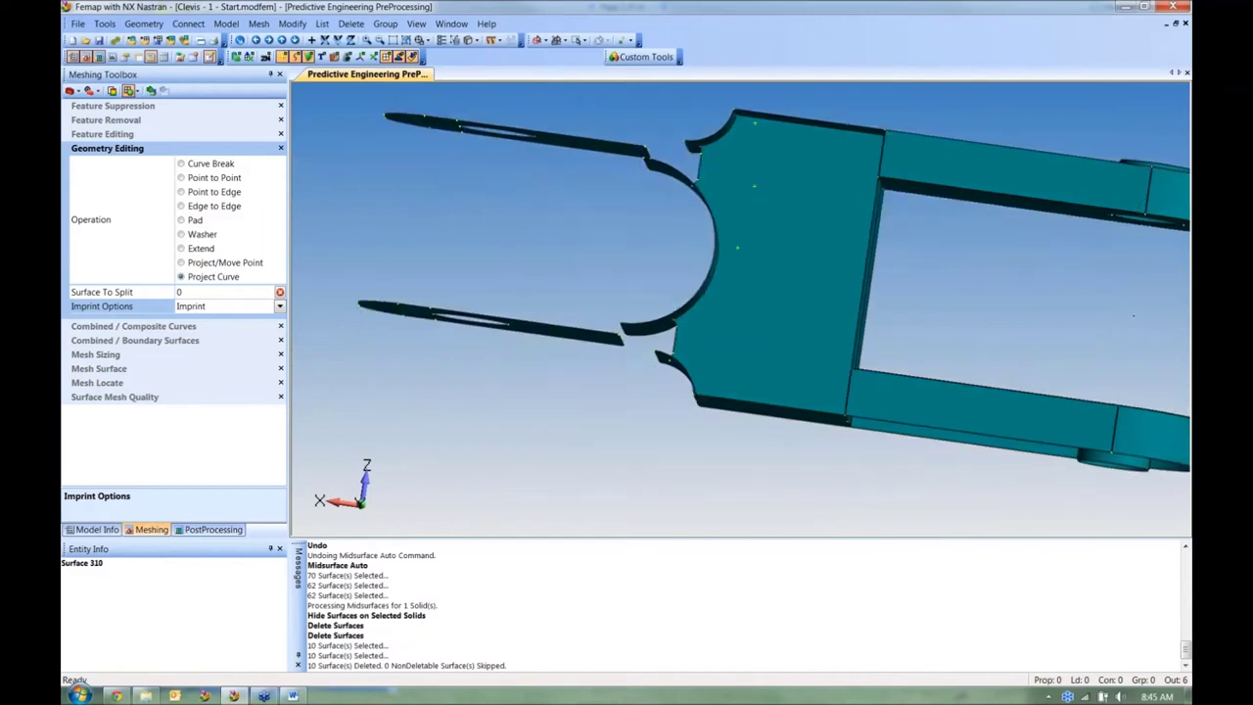
{"action": "scroll", "coordinate": [686, 353], "scroll_direction": "up", "scroll_amount": 3}
{"action": "middle_click_drag", "start_coordinate": [675, 377], "coordinate": [701, 381]}
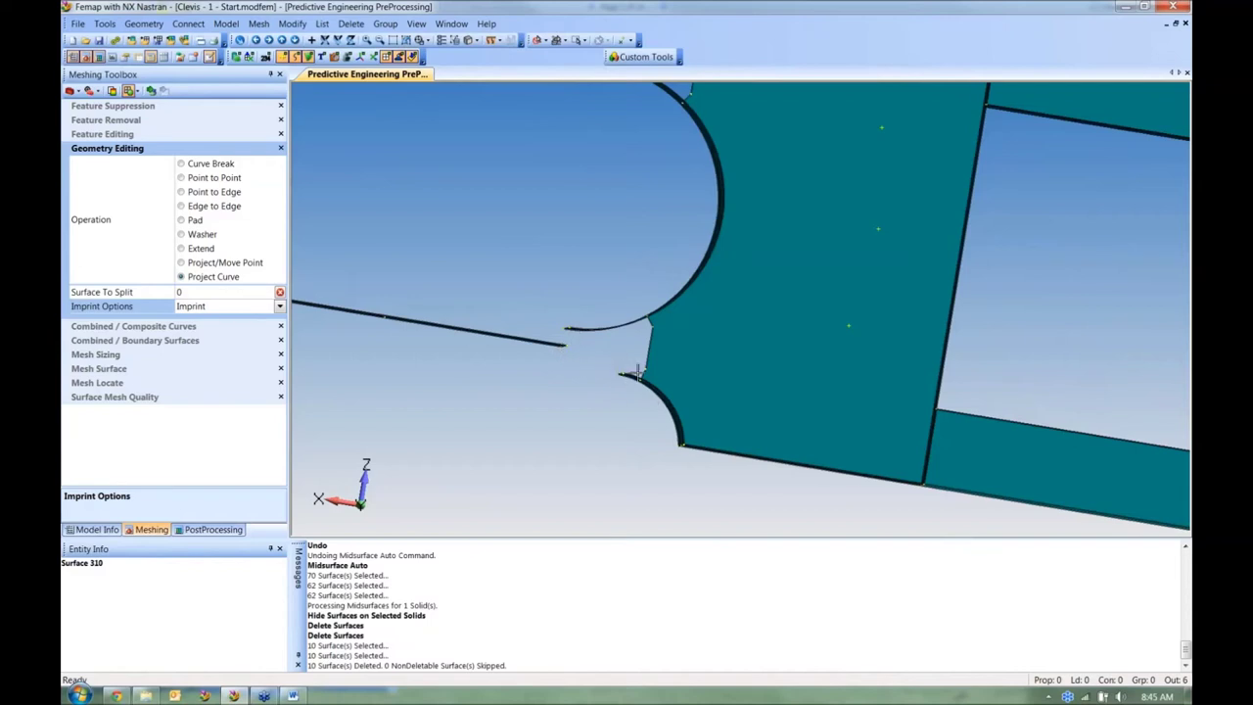
{"action": "middle_click_drag", "start_coordinate": [639, 372], "coordinate": [610, 349]}
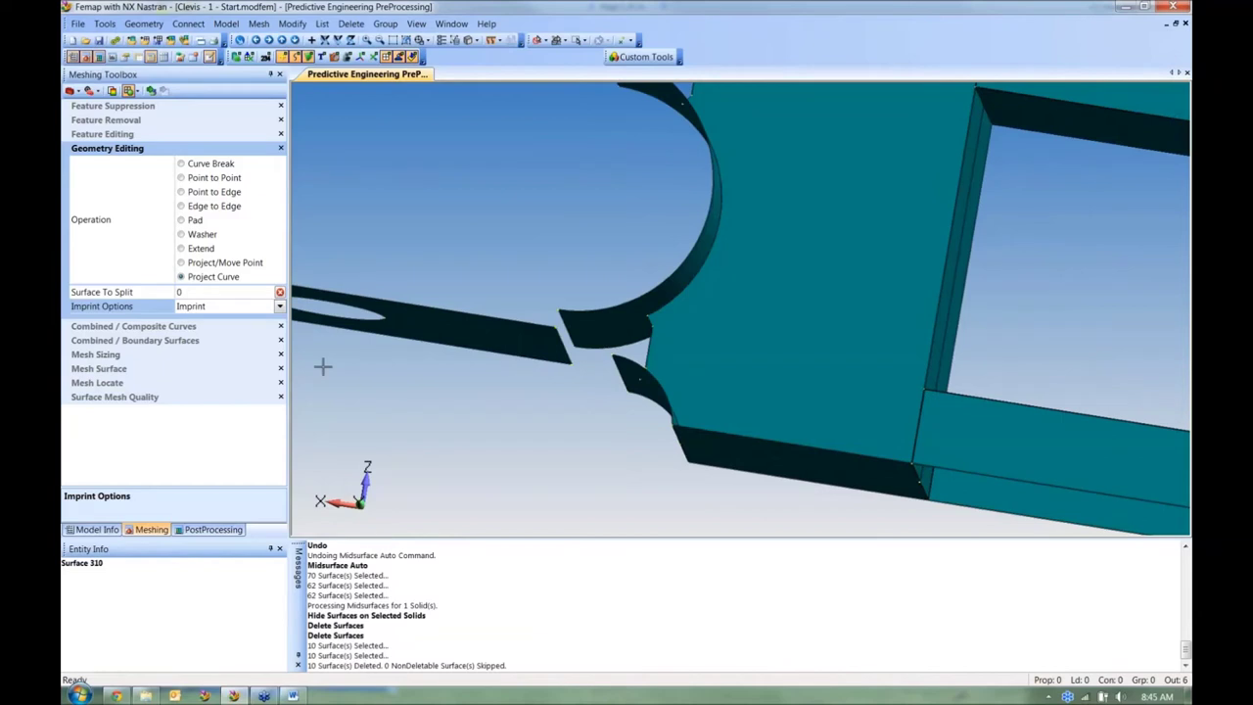
Step: Using Project/Move Point with the Point target, move the inner curved surface's upper corner onto the near thin lug's end corner
{"action": "left_click", "coordinate": [180, 264]}
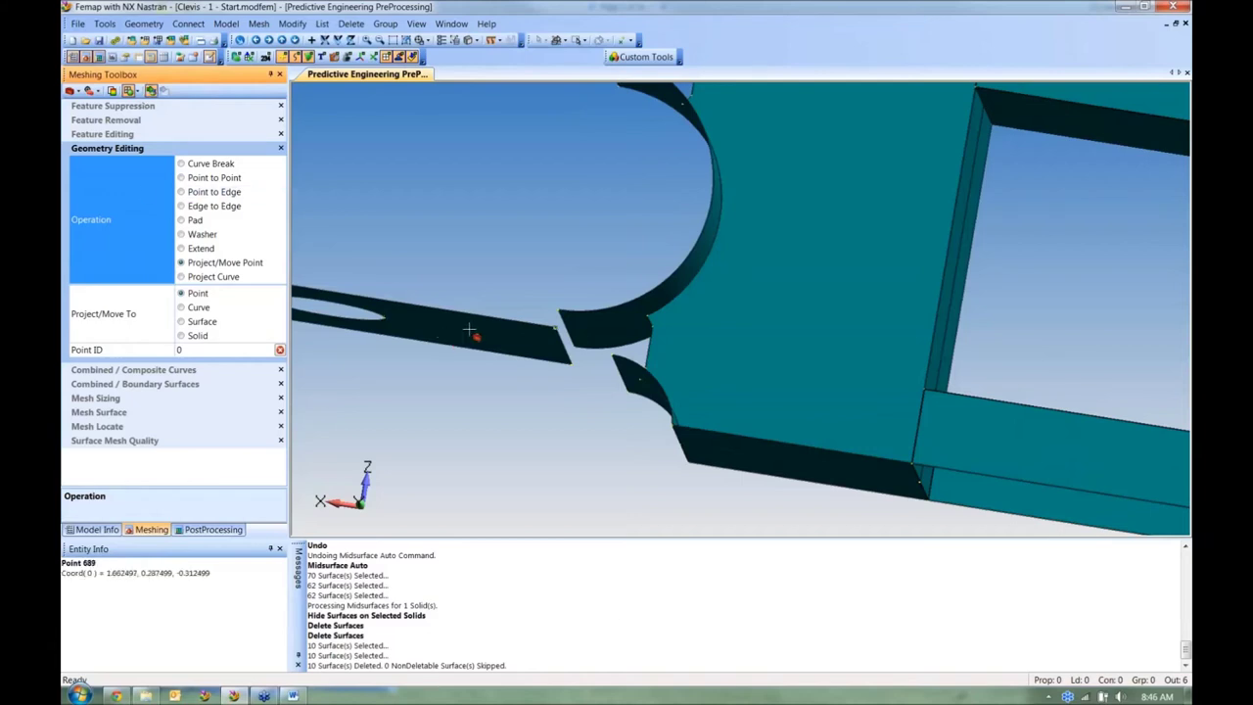
{"action": "left_click", "coordinate": [560, 333]}
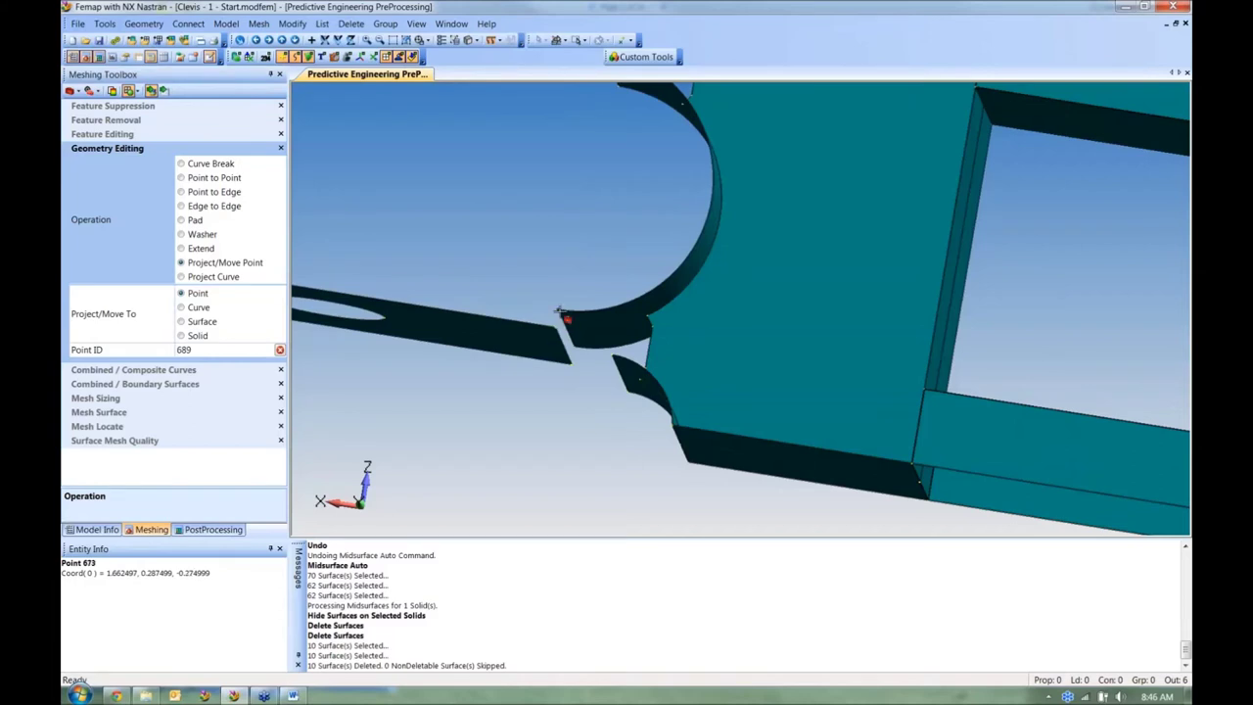
{"action": "left_click", "coordinate": [560, 313]}
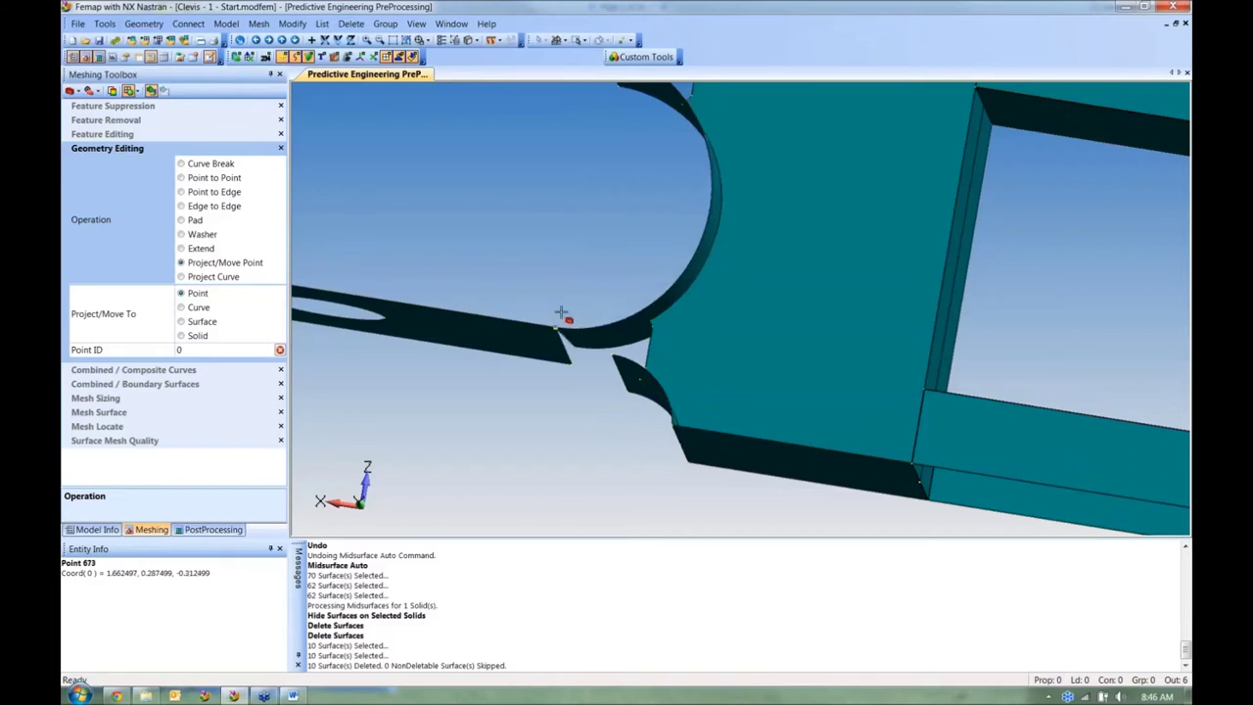
Step: Move the remaining end corners of the inner and outer curved surfaces onto the near thin lug's end corners
{"action": "middle_click_drag", "start_coordinate": [597, 358], "coordinate": [573, 390]}
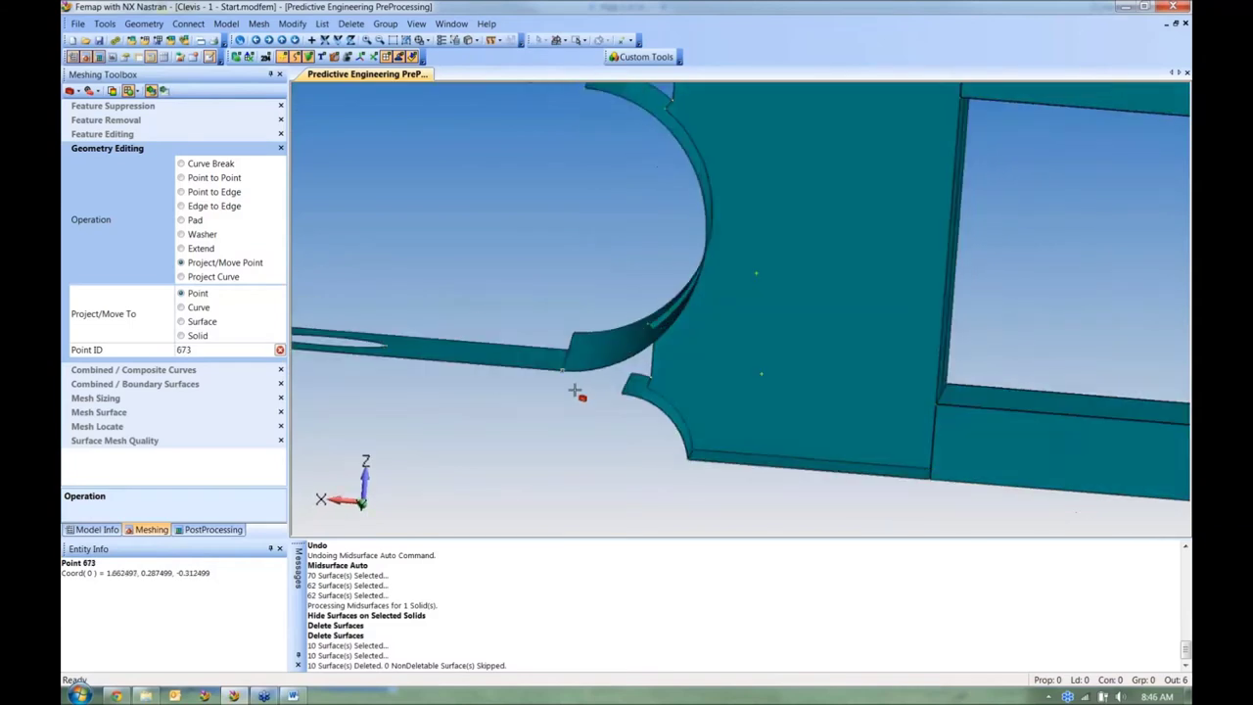
{"action": "mouse_move", "coordinate": [575, 445]}
{"action": "middle_mouse_down"}
{"action": "mouse_move", "coordinate": [574, 411]}
{"action": "mouse_move", "coordinate": [562, 415]}
{"action": "mouse_move", "coordinate": [574, 412]}
{"action": "middle_mouse_up"}
{"action": "left_click", "coordinate": [569, 415]}
{"action": "left_click", "coordinate": [576, 411]}
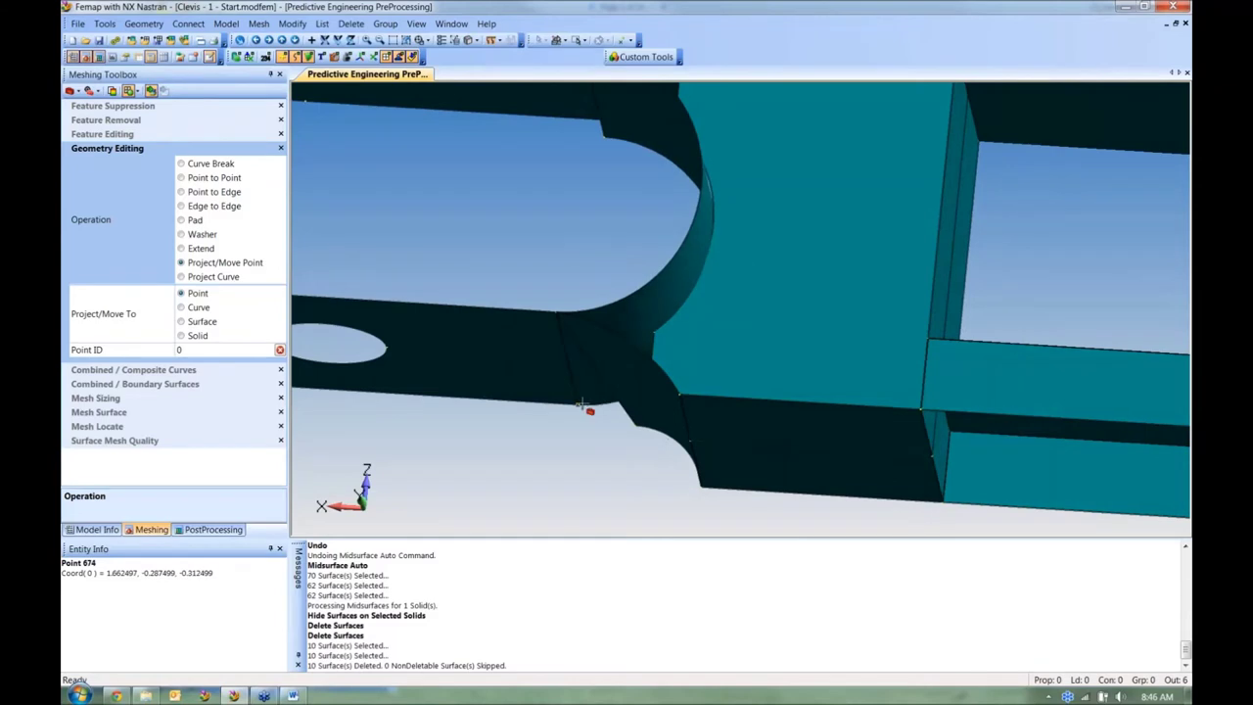
{"action": "left_click", "coordinate": [578, 410]}
Step: Move the curved surfaces' end corners onto the opposite thin lug's end corners to close the gaps there
{"action": "middle_click_drag", "start_coordinate": [489, 504], "coordinate": [566, 435]}
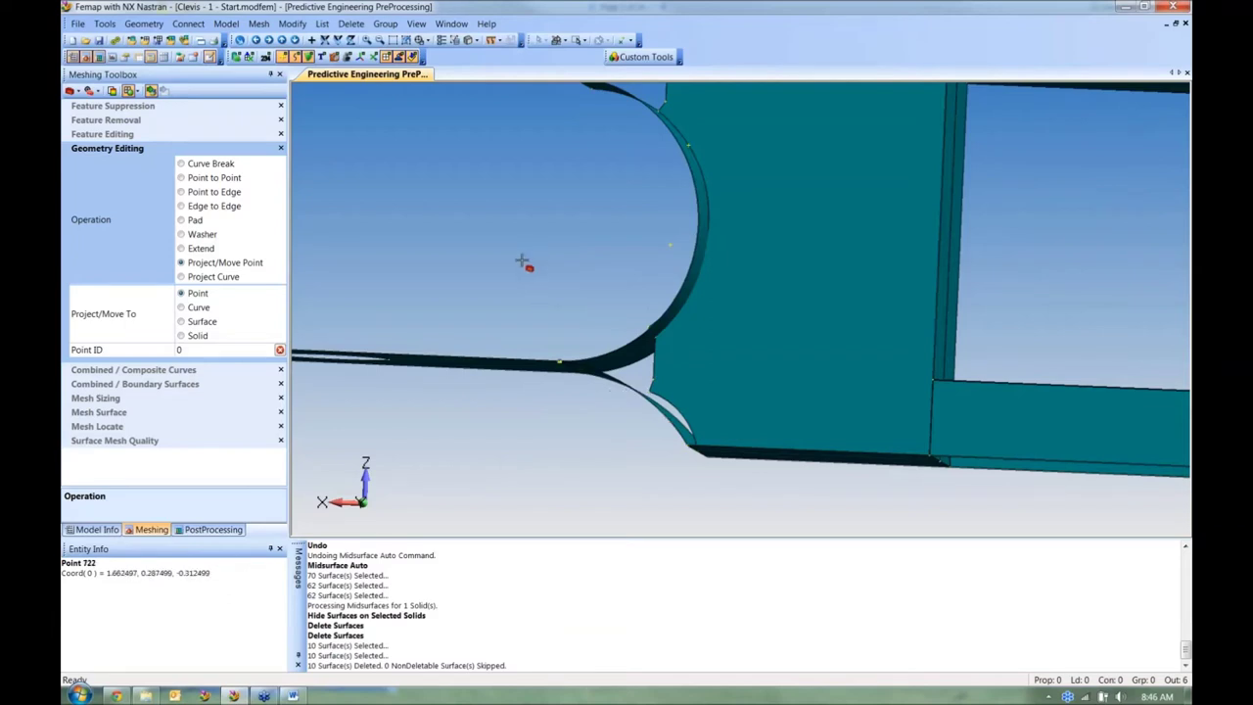
{"action": "middle_click_drag", "start_coordinate": [531, 268], "coordinate": [540, 420]}
{"action": "middle_click_drag", "start_coordinate": [484, 303], "coordinate": [472, 278]}
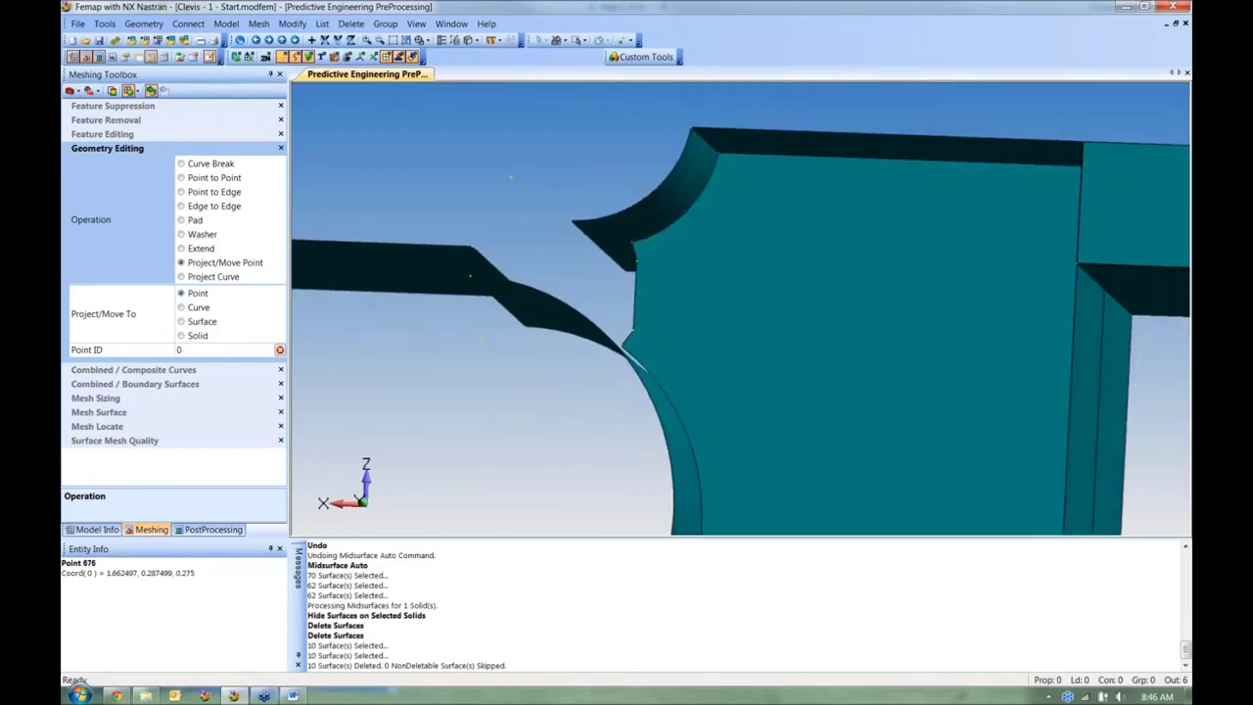
{"action": "left_click", "coordinate": [473, 248]}
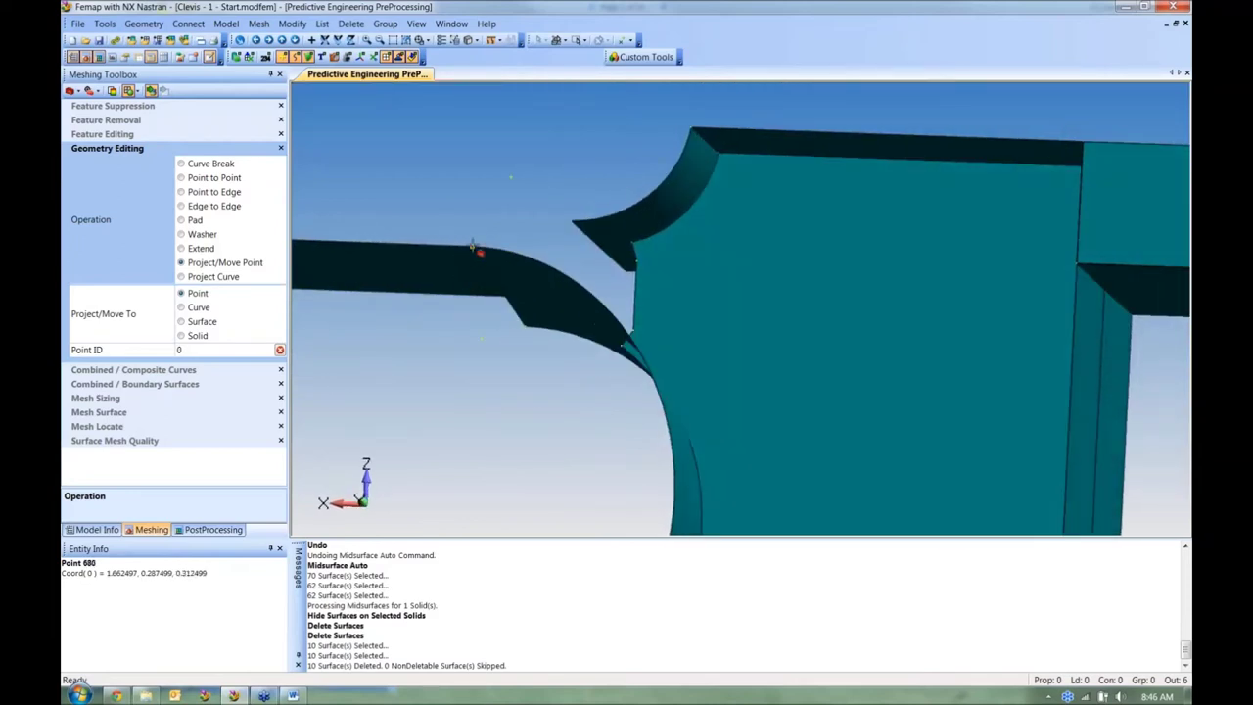
{"action": "middle_click_drag", "start_coordinate": [596, 216], "coordinate": [423, 306]}
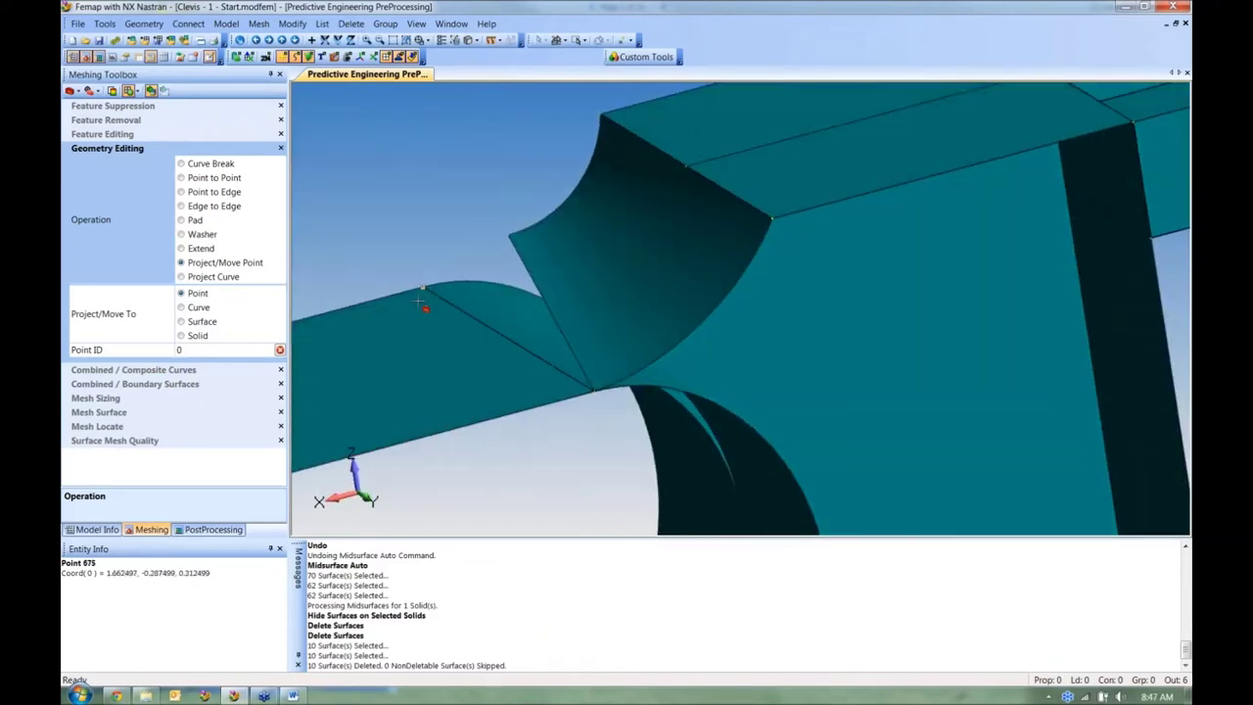
{"action": "left_click", "coordinate": [486, 252]}
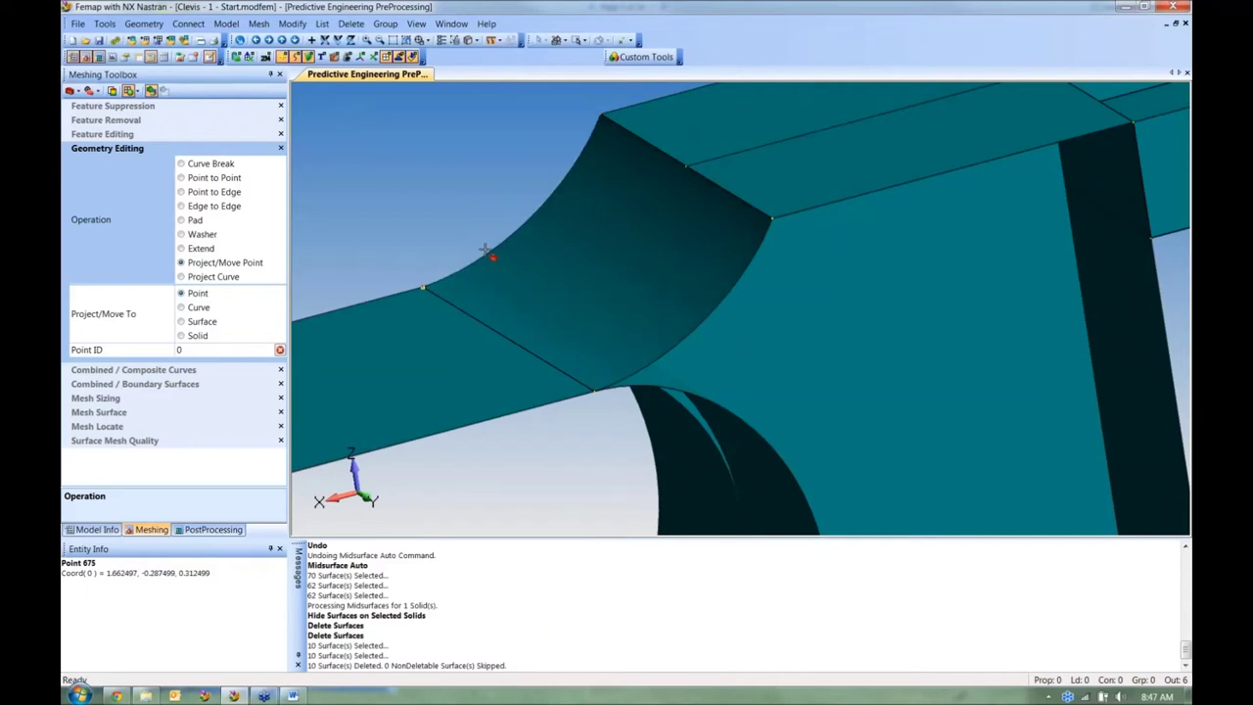
Step: Delete the large horizontal surface spanning the central block and the curved transitions
{"action": "middle_click_drag", "start_coordinate": [564, 397], "coordinate": [649, 246]}
{"action": "middle_click_drag", "start_coordinate": [652, 299], "coordinate": [664, 254]}
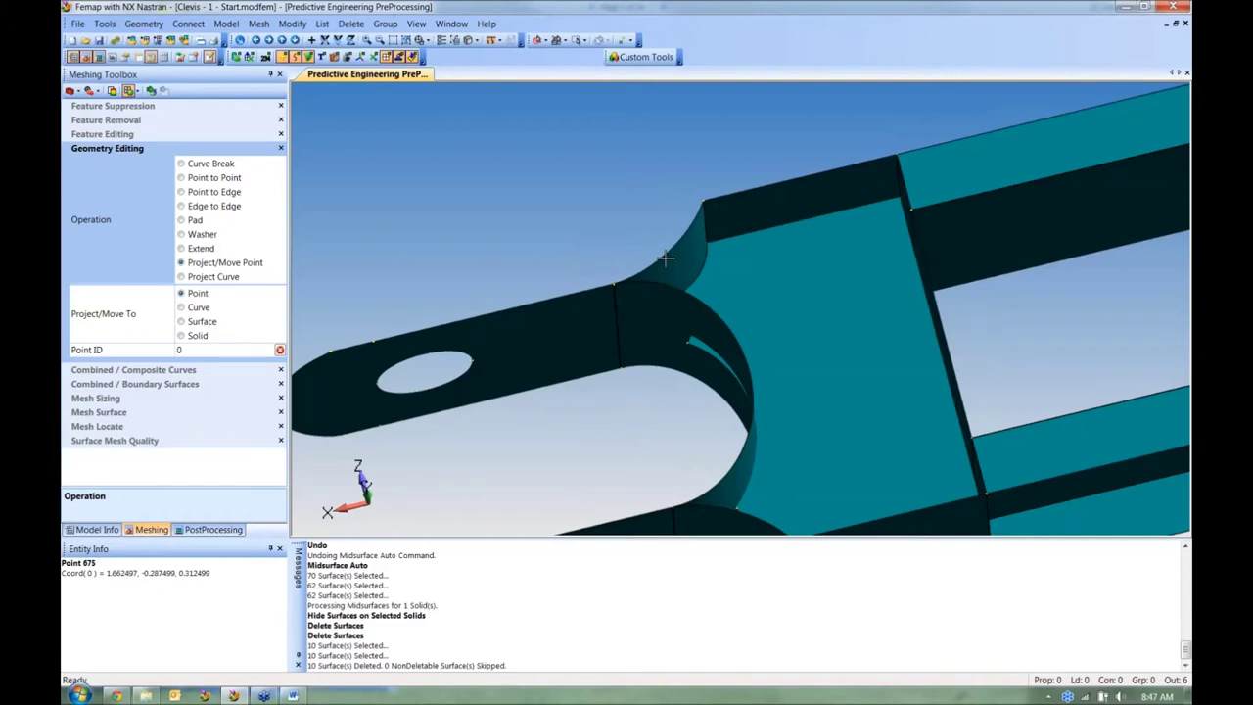
{"action": "middle_click_drag", "start_coordinate": [770, 282], "coordinate": [704, 172]}
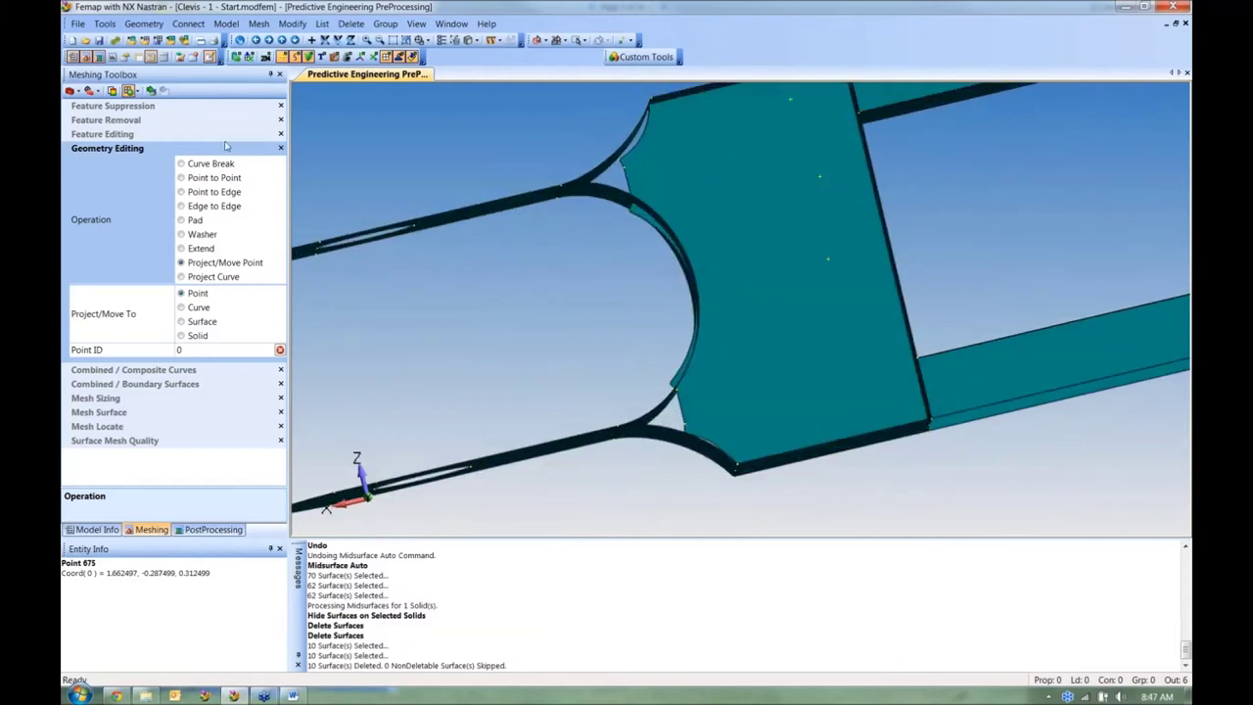
{"action": "left_click", "coordinate": [349, 26]}
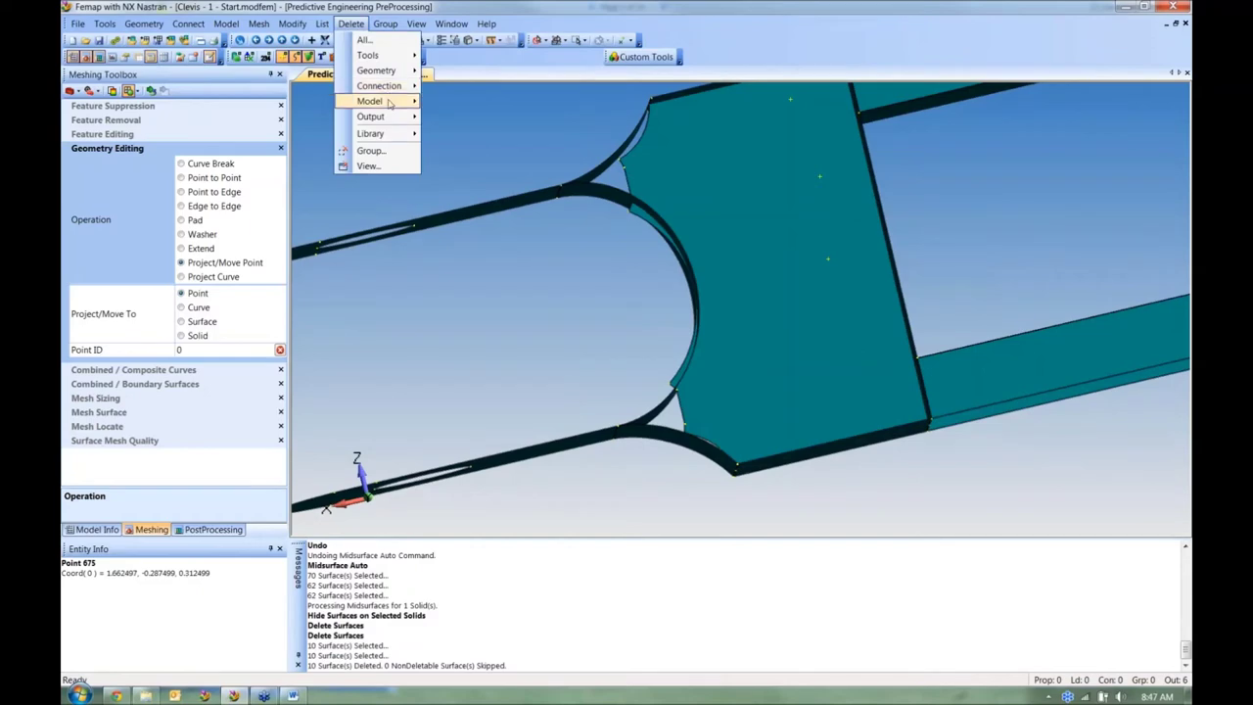
{"action": "mouse_move", "coordinate": [382, 70]}
{"action": "left_click", "coordinate": [462, 118]}
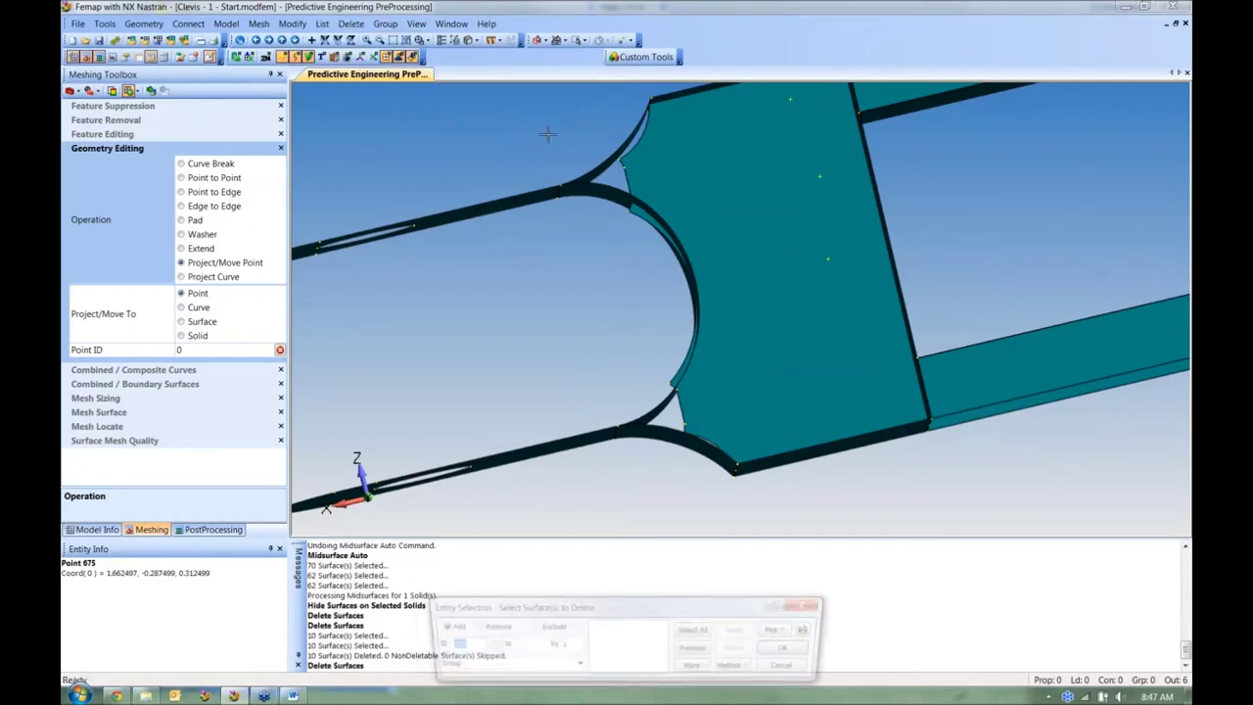
{"action": "left_click", "coordinate": [767, 269]}
{"action": "left_click", "coordinate": [813, 629]}
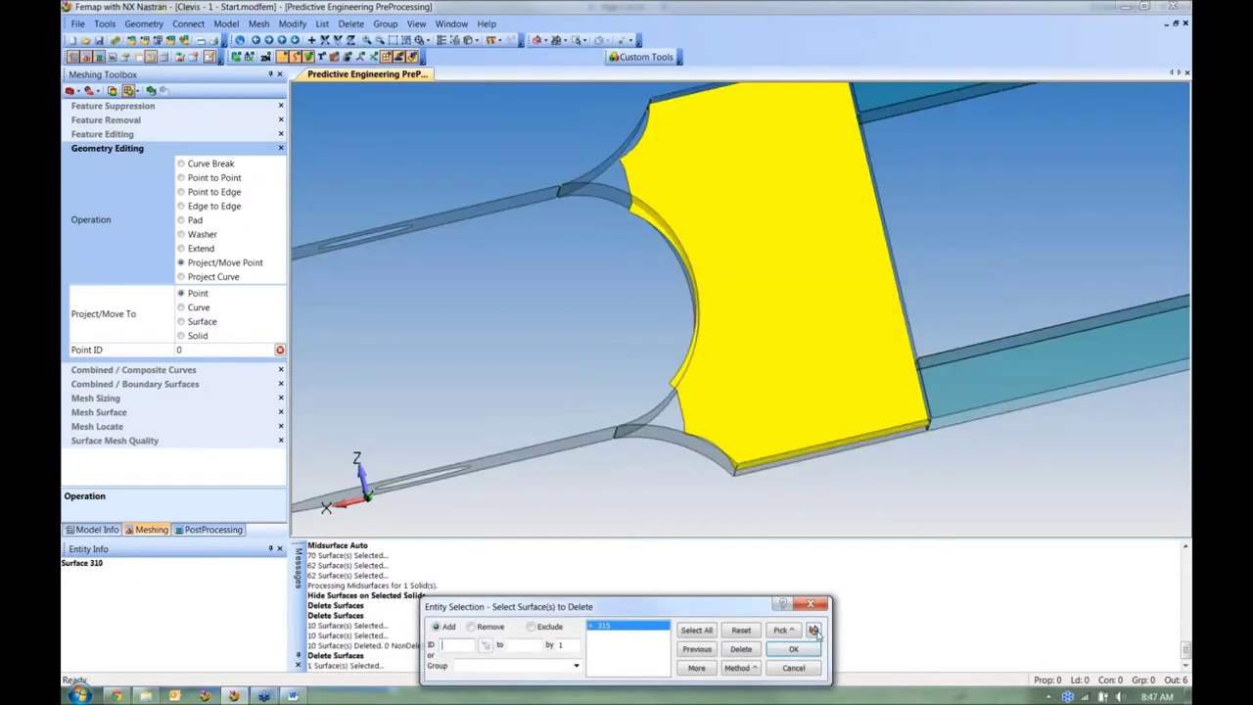
{"action": "left_click", "coordinate": [793, 649]}
Step: Create a boundary surface from the six upper edge curves enclosing the central block and its curved transitions
{"action": "middle_click_drag", "start_coordinate": [778, 361], "coordinate": [731, 470]}
{"action": "scroll", "coordinate": [739, 431], "scroll_direction": "down", "scroll_amount": 5}
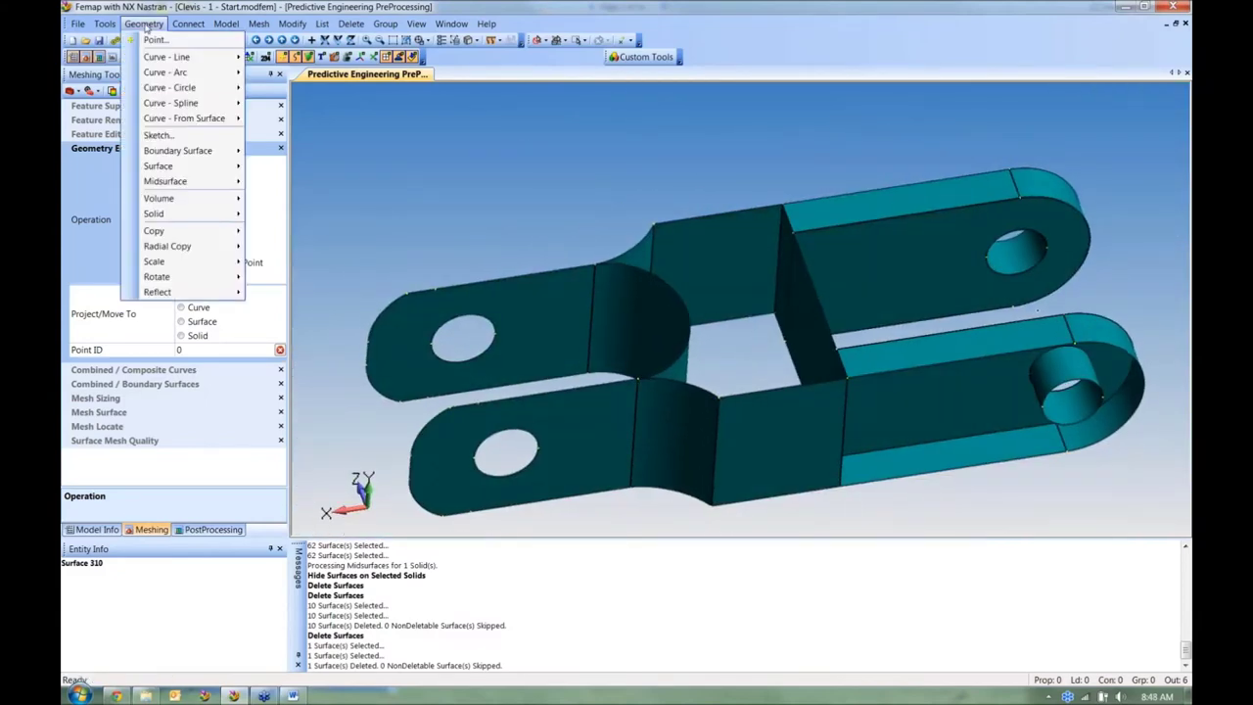
{"action": "mouse_move", "coordinate": [196, 156]}
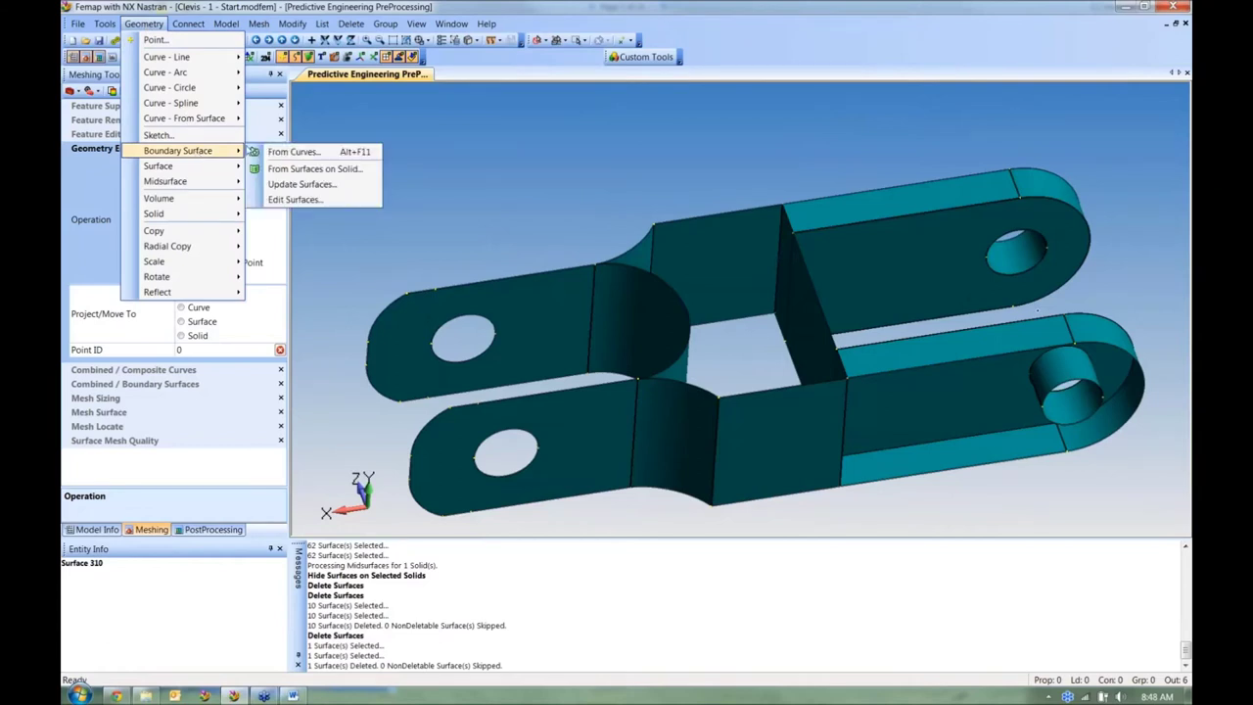
{"action": "left_click", "coordinate": [282, 152]}
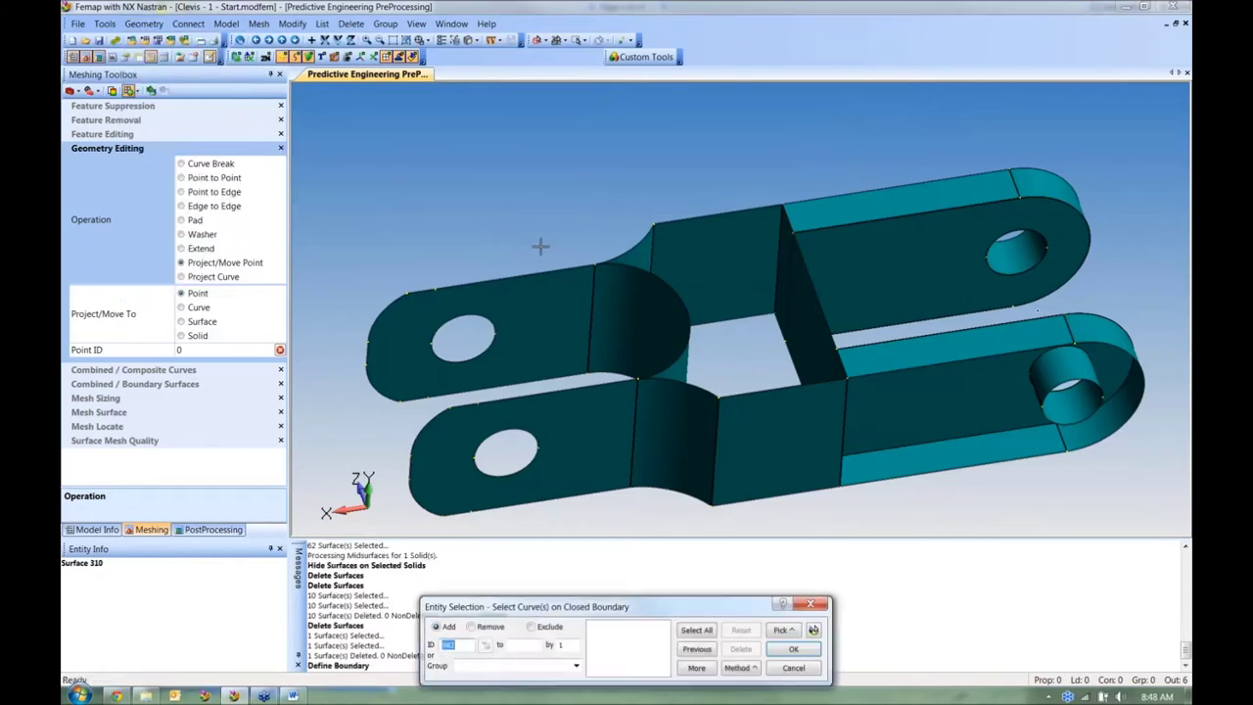
{"action": "left_click", "coordinate": [665, 289]}
{"action": "left_click", "coordinate": [654, 239]}
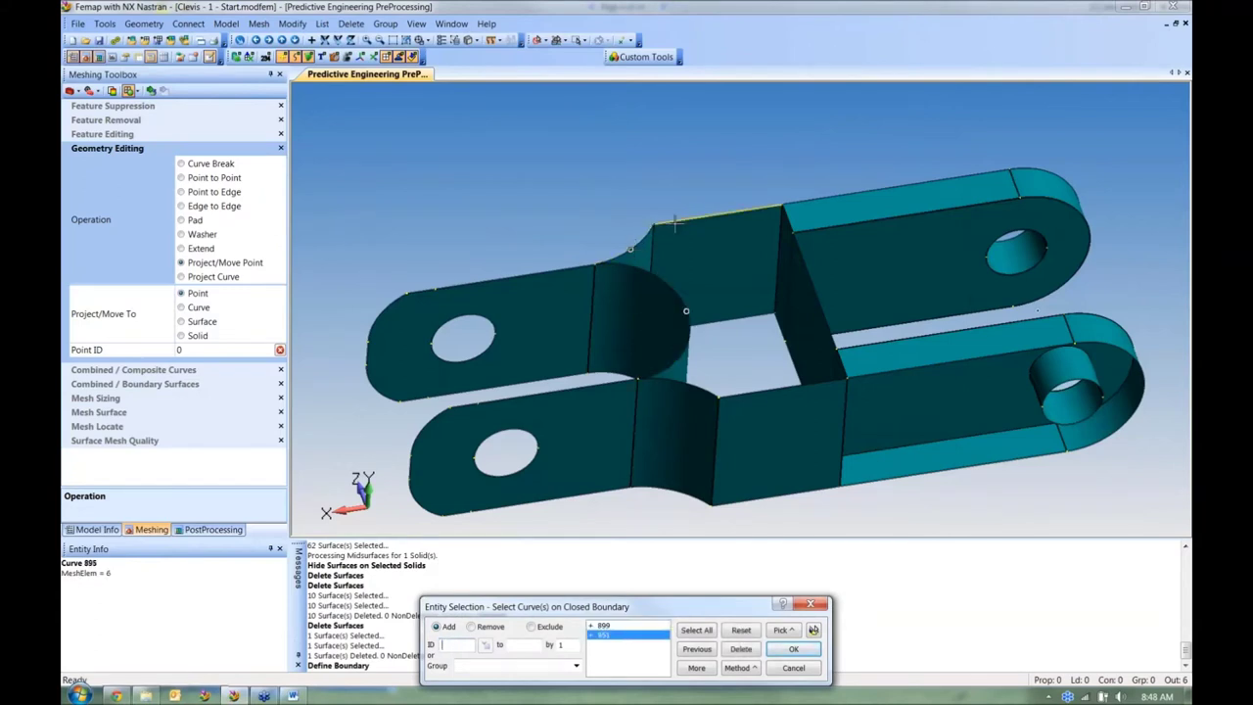
{"action": "left_click", "coordinate": [720, 214]}
{"action": "left_click", "coordinate": [809, 279]}
{"action": "left_click", "coordinate": [783, 385]}
{"action": "left_click", "coordinate": [682, 389]}
{"action": "left_click", "coordinate": [814, 631]}
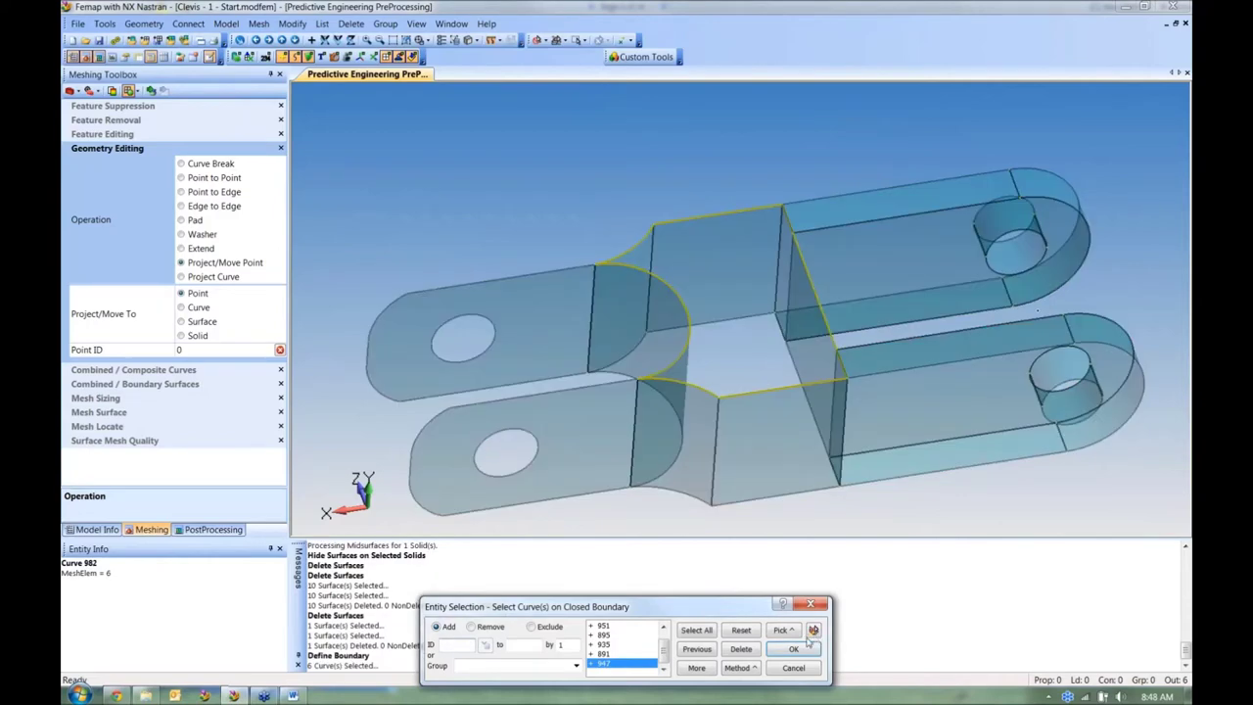
{"action": "left_click", "coordinate": [792, 650]}
{"action": "key", "text": "Escape"}
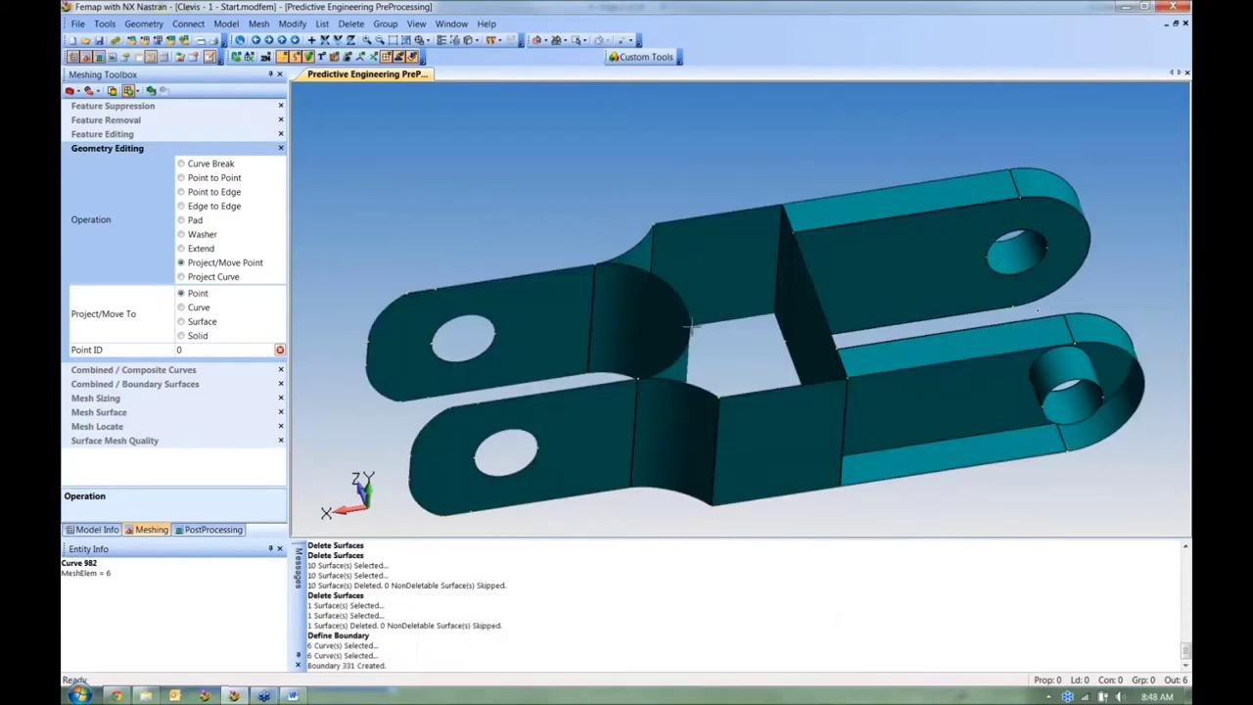
Step: Turn on the display of Boundary entities and regenerate the view
{"action": "key", "text": "ctrl+q"}
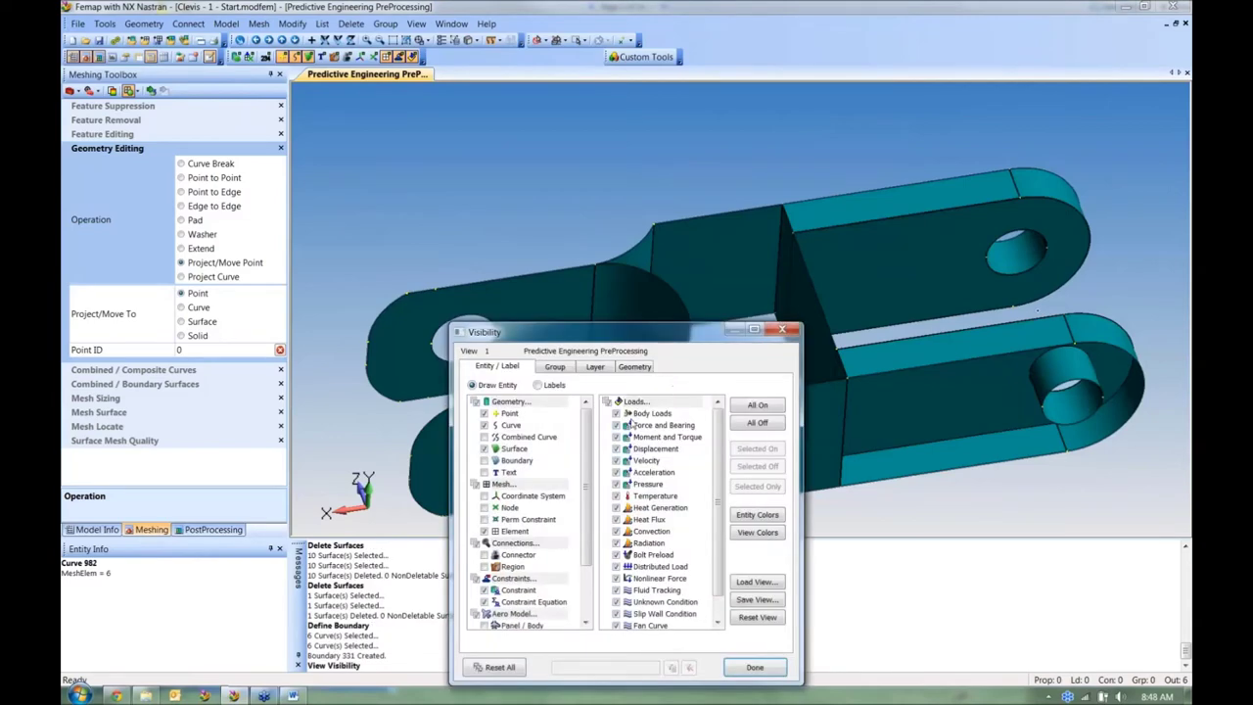
{"action": "left_click_drag", "start_coordinate": [509, 334], "coordinate": [455, 231]}
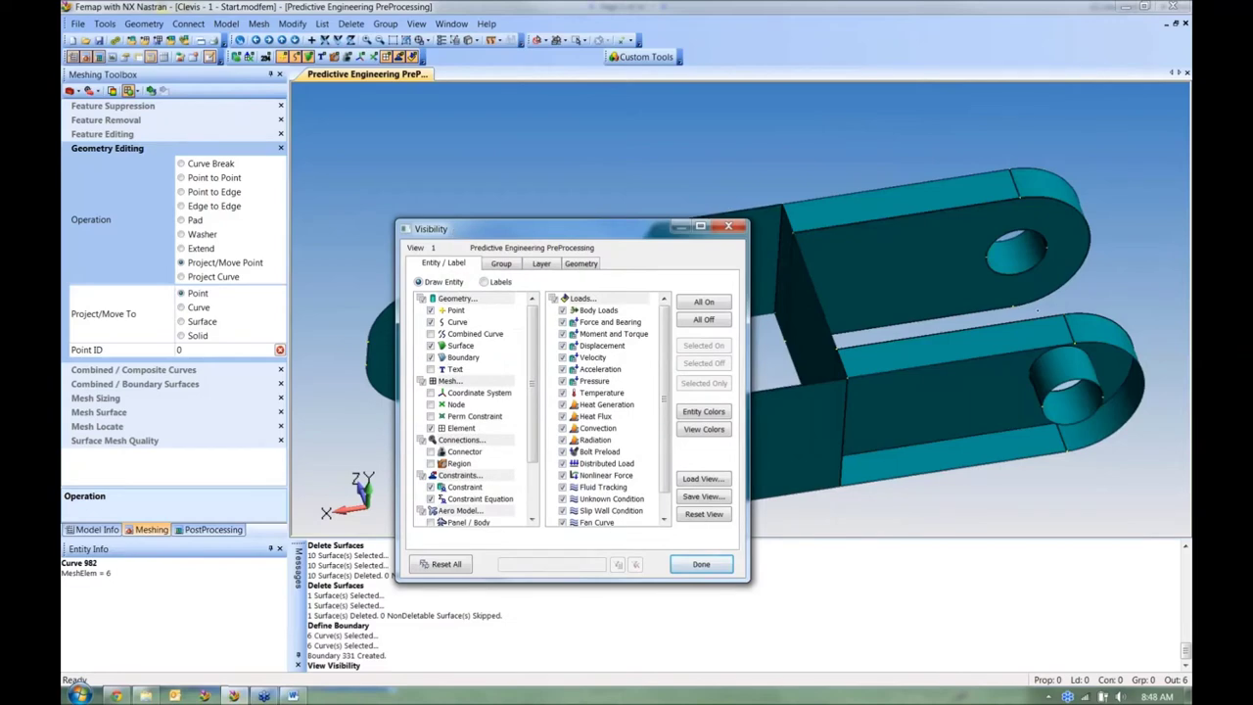
{"action": "left_click", "coordinate": [702, 564]}
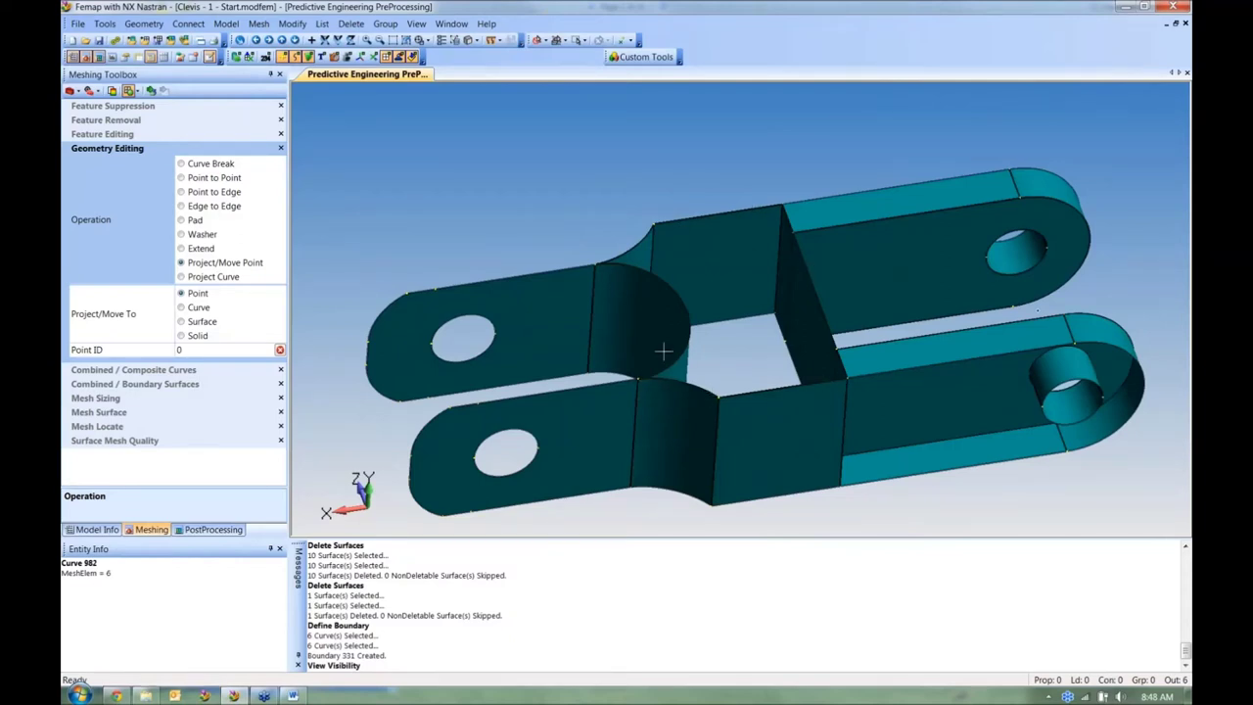
{"action": "key", "text": "ctrl+g"}
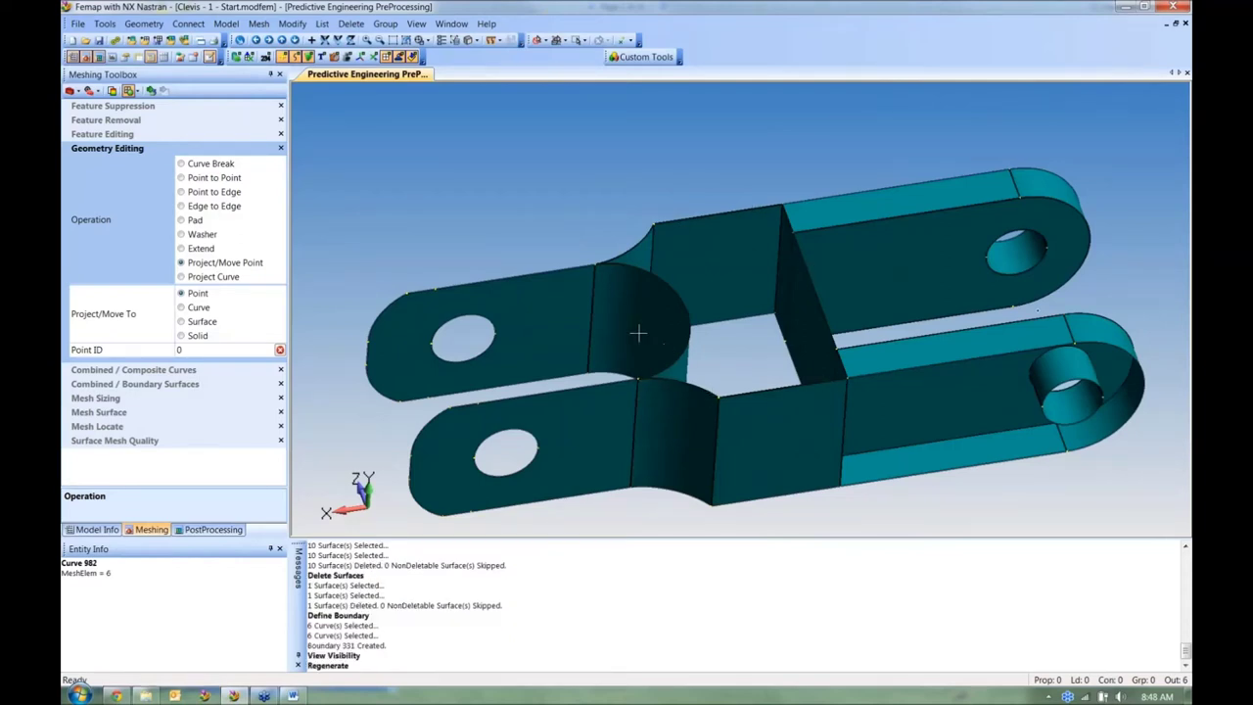
Step: Convert the new boundary on top of the central block into a real surface, deleting the original
{"action": "left_click", "coordinate": [144, 24]}
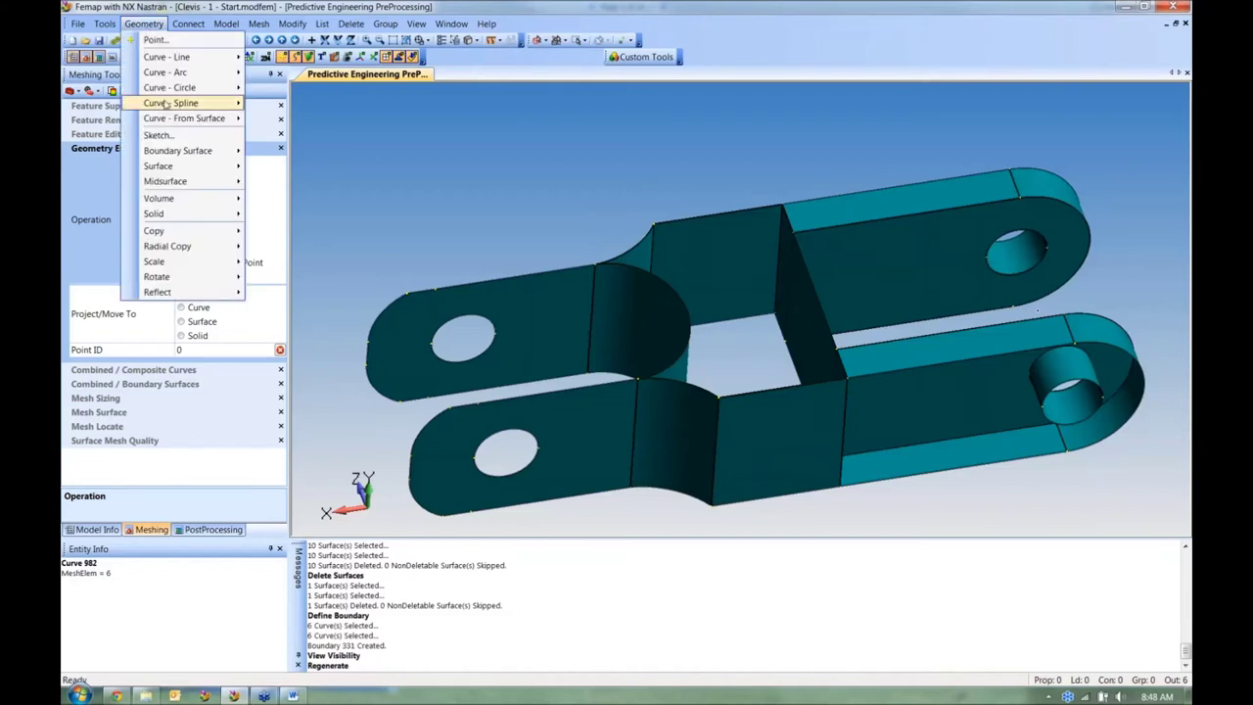
{"action": "mouse_move", "coordinate": [177, 171]}
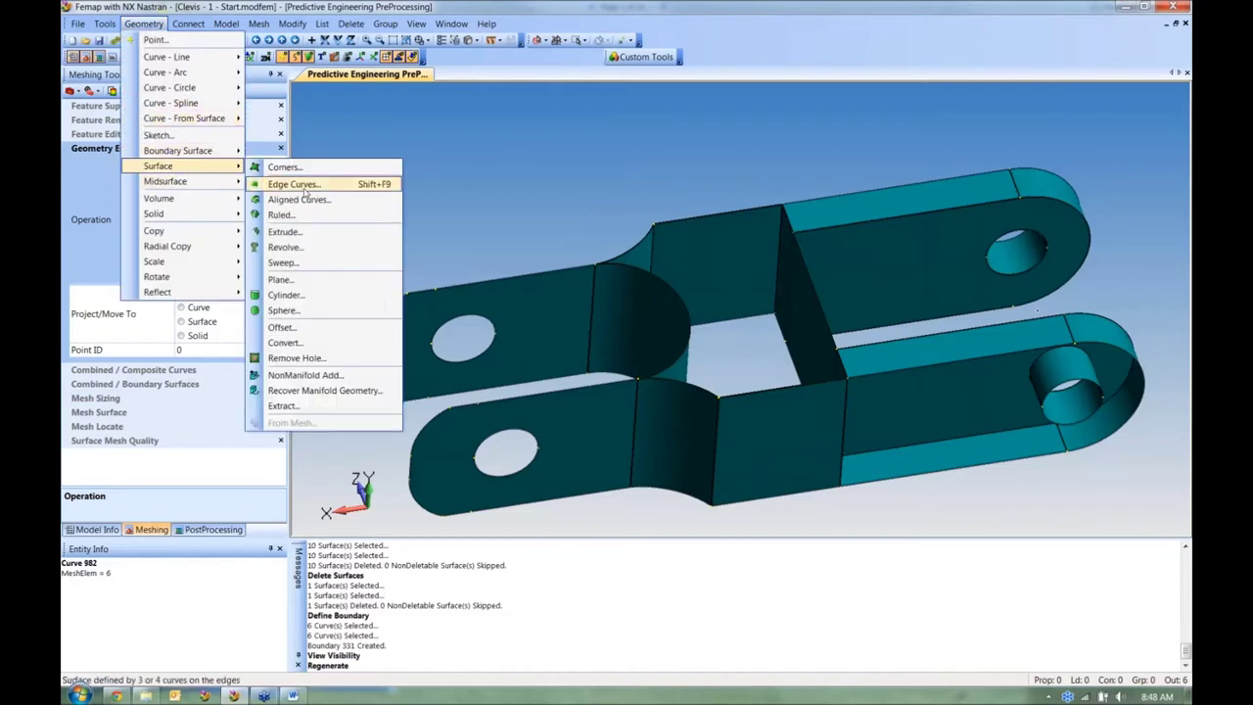
{"action": "left_click", "coordinate": [306, 343]}
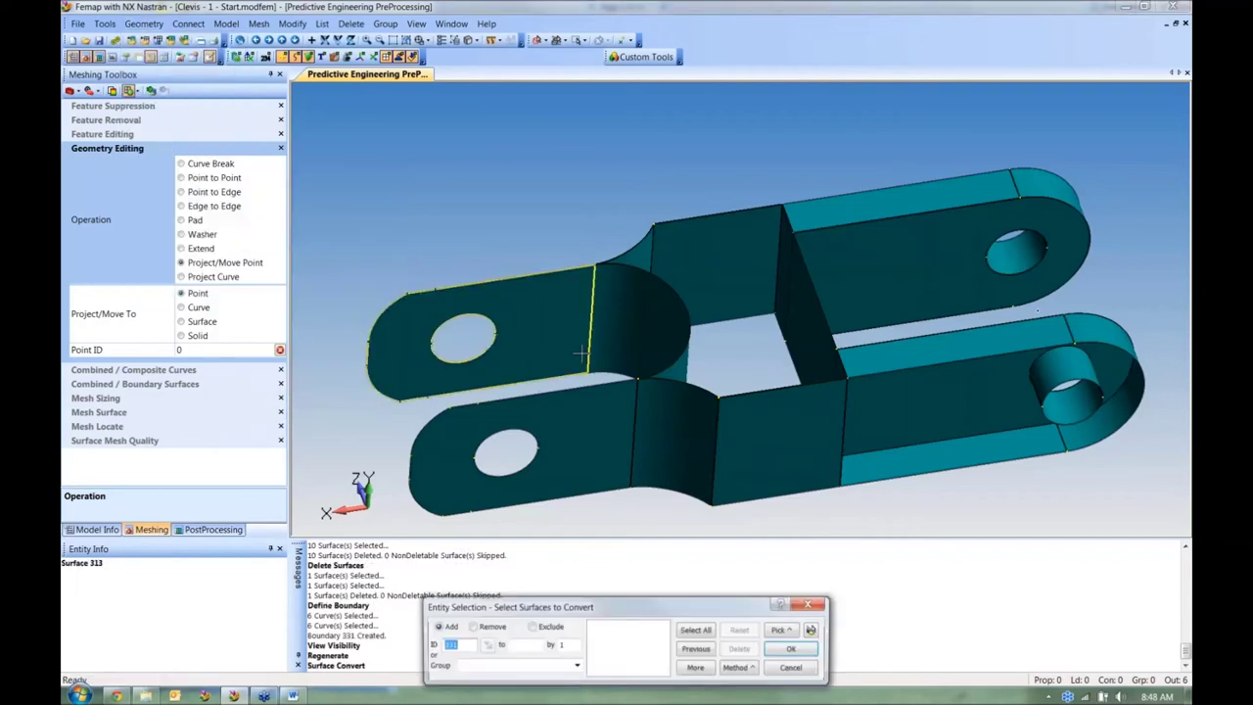
{"action": "left_click", "coordinate": [722, 303]}
{"action": "left_click", "coordinate": [813, 629]}
{"action": "left_click", "coordinate": [794, 650]}
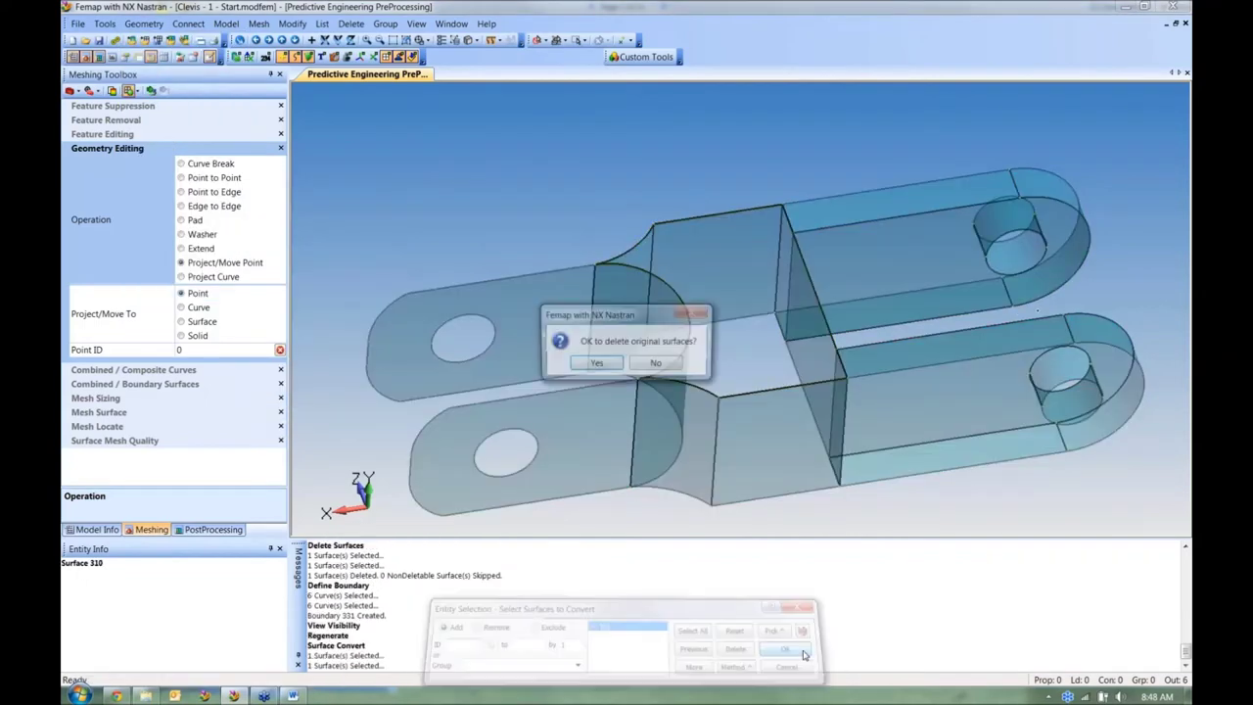
{"action": "left_click", "coordinate": [597, 364]}
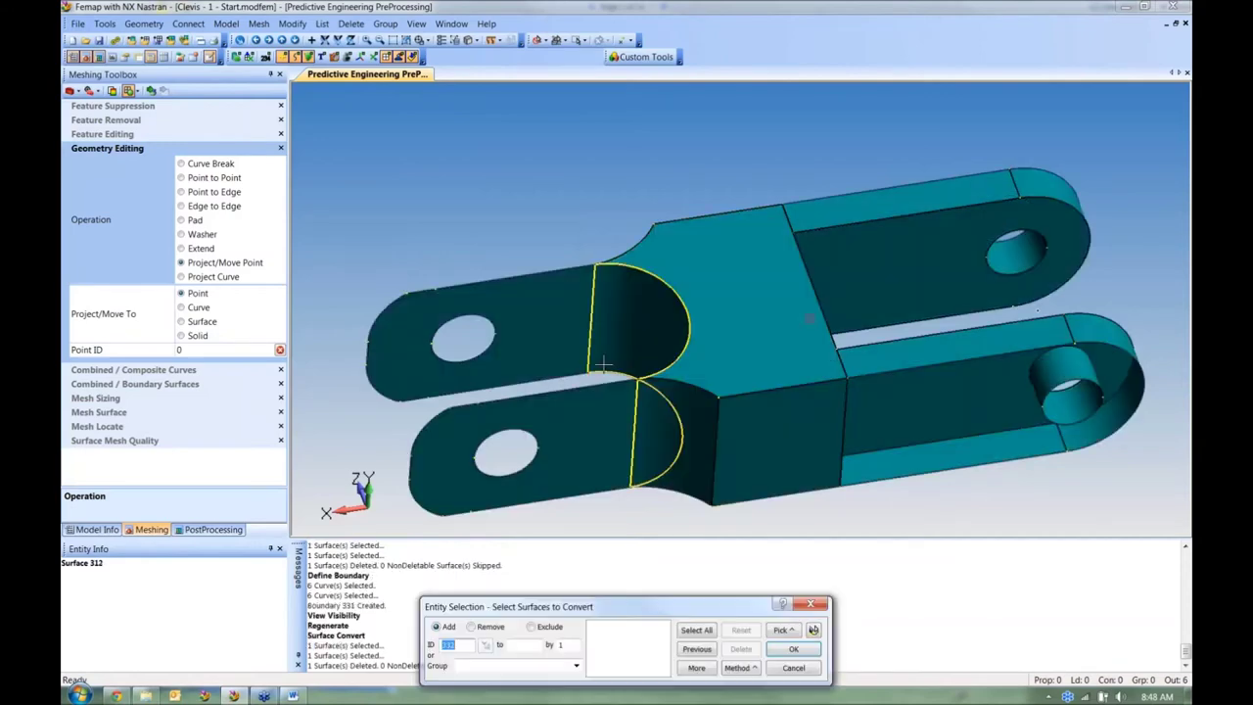
{"action": "middle_click_drag", "start_coordinate": [628, 382], "coordinate": [549, 446]}
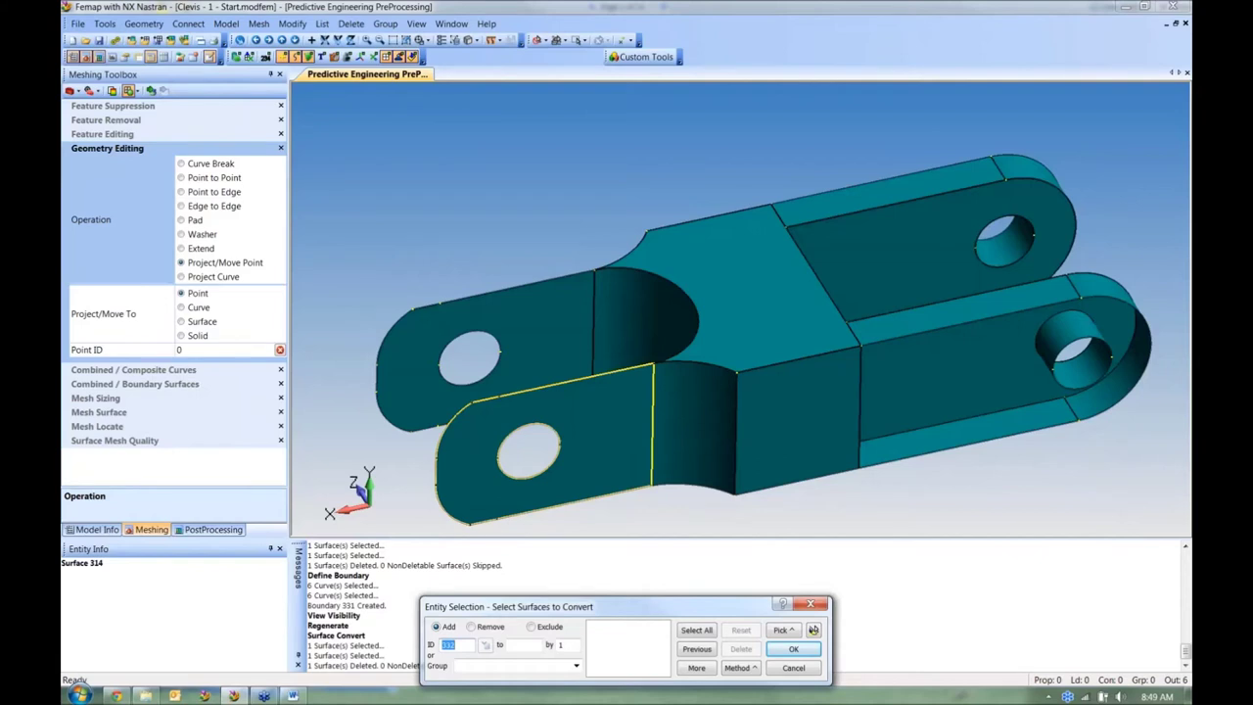
{"action": "left_click", "coordinate": [793, 668]}
Step: Move the converted top surface down along a vector from the block's upper corner point to the midpoint of its vertical edge
{"action": "middle_click_drag", "start_coordinate": [685, 333], "coordinate": [718, 455]}
{"action": "middle_click_drag", "start_coordinate": [801, 362], "coordinate": [819, 306]}
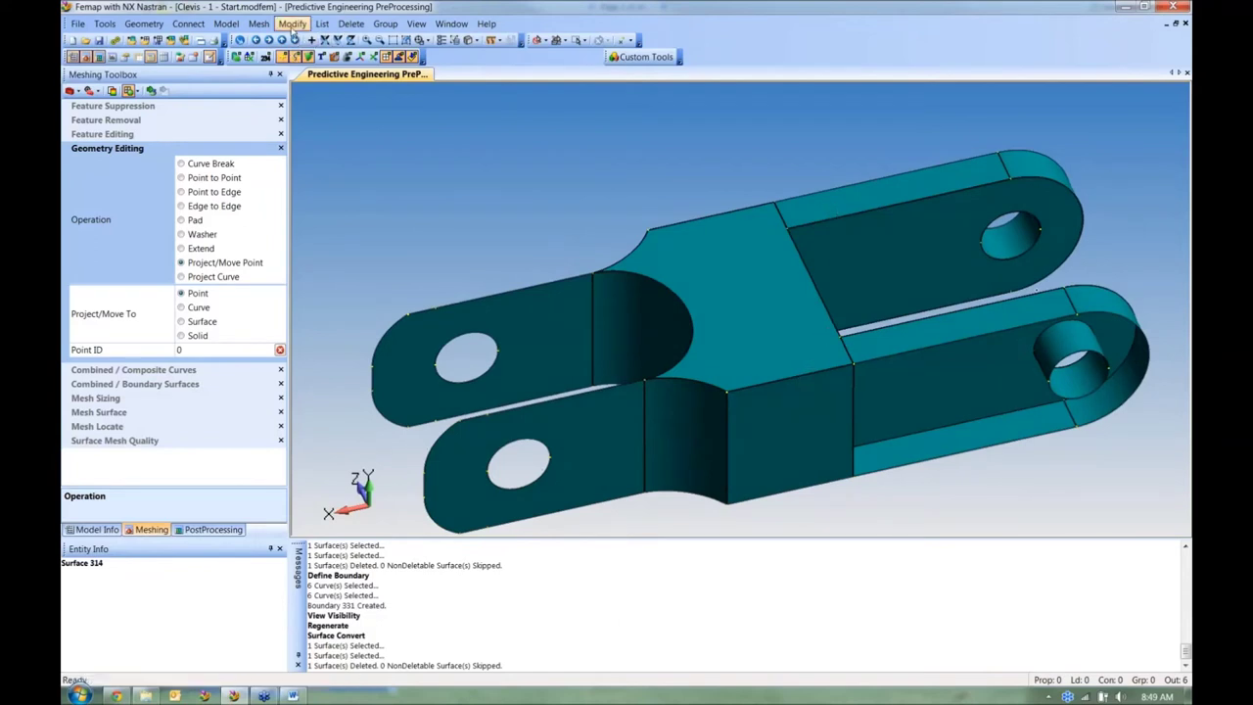
{"action": "left_click", "coordinate": [292, 26]}
{"action": "mouse_move", "coordinate": [312, 167]}
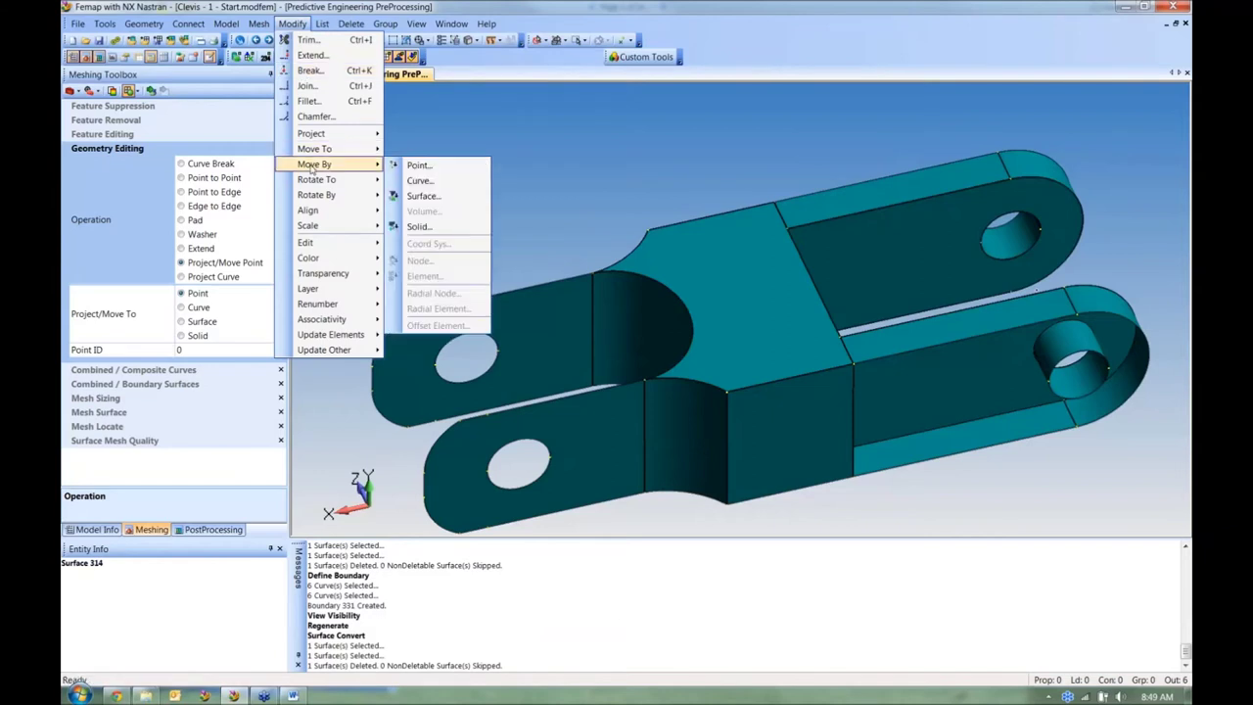
{"action": "left_click", "coordinate": [460, 227]}
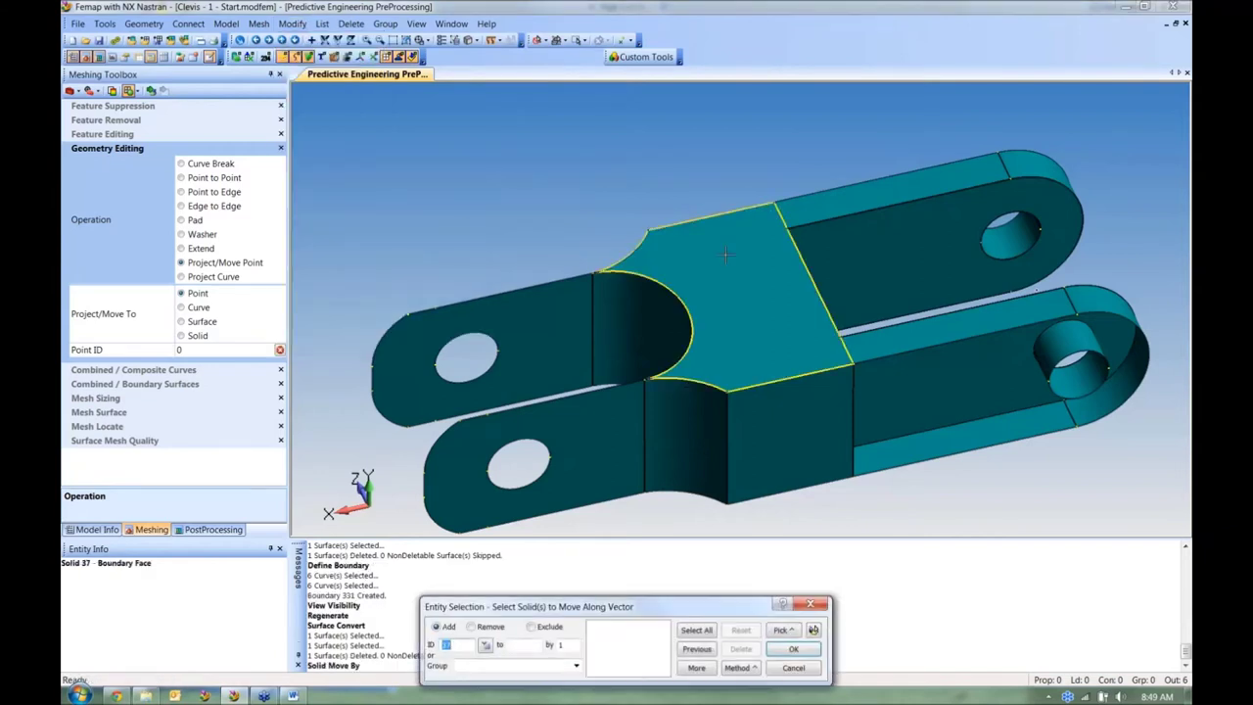
{"action": "left_click", "coordinate": [756, 282]}
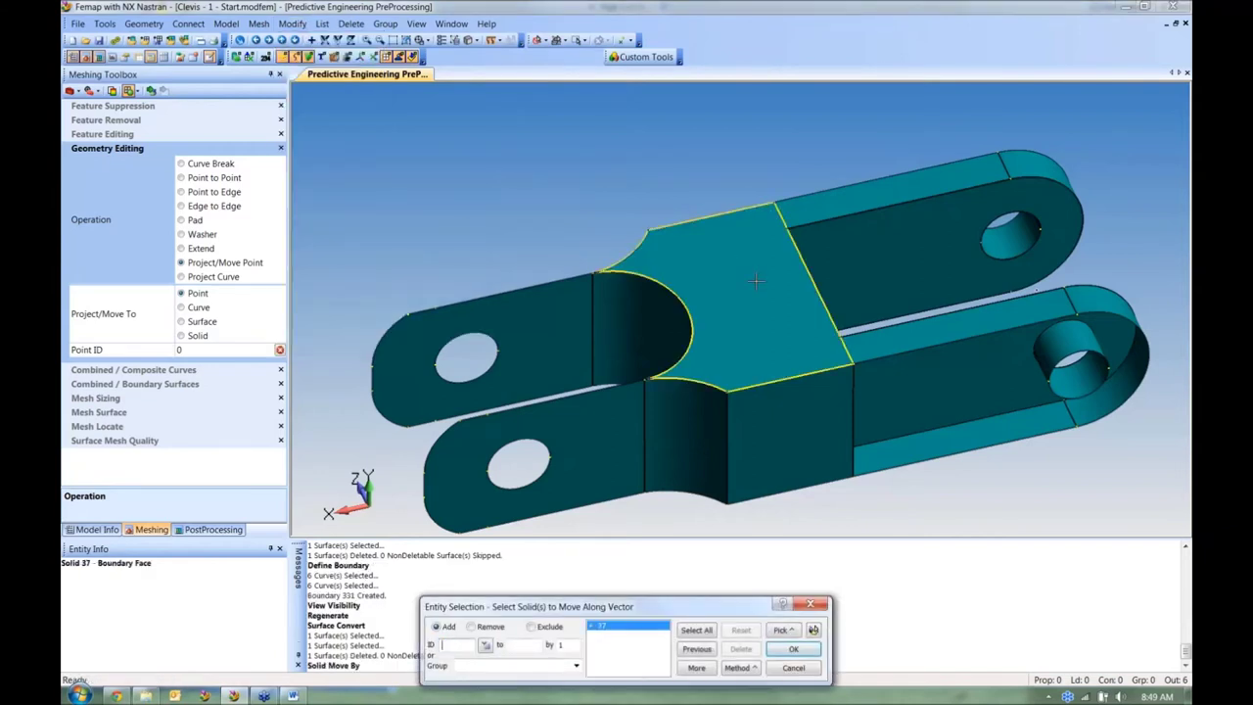
{"action": "left_click", "coordinate": [793, 649]}
{"action": "middle_click_drag", "start_coordinate": [773, 436], "coordinate": [767, 371], "text": "ctrl"}
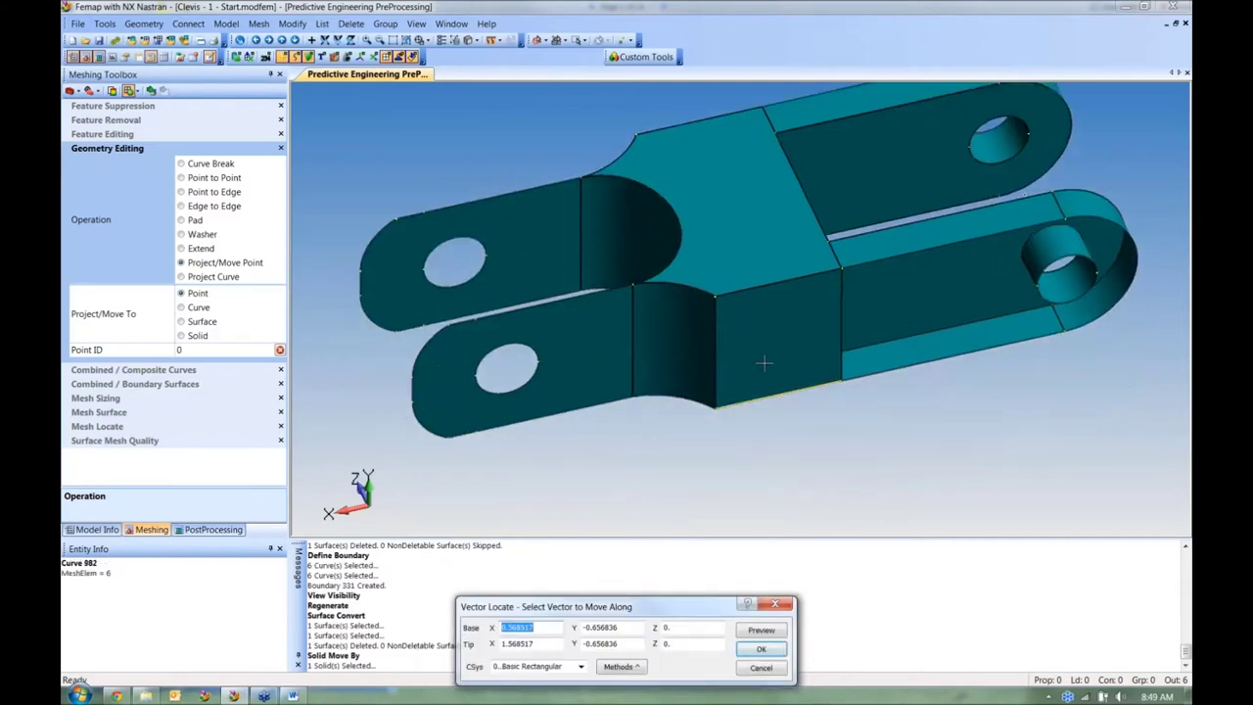
{"action": "left_click", "coordinate": [717, 306]}
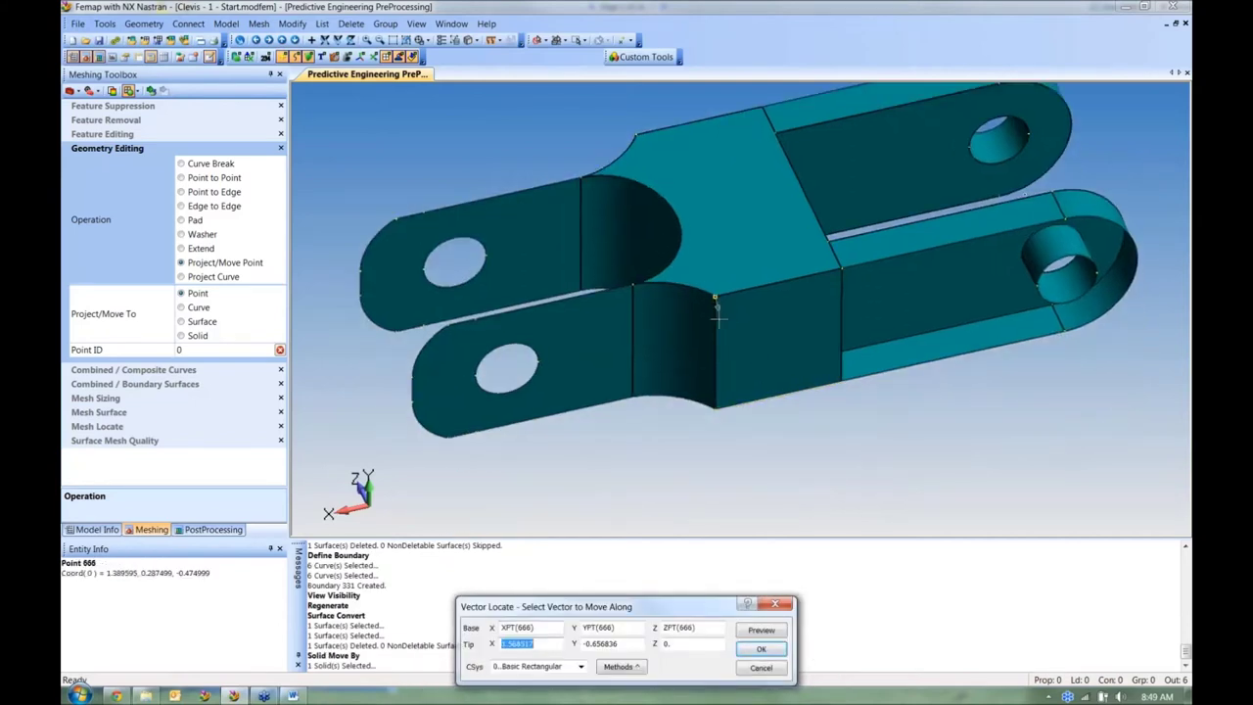
{"action": "left_click", "coordinate": [716, 346]}
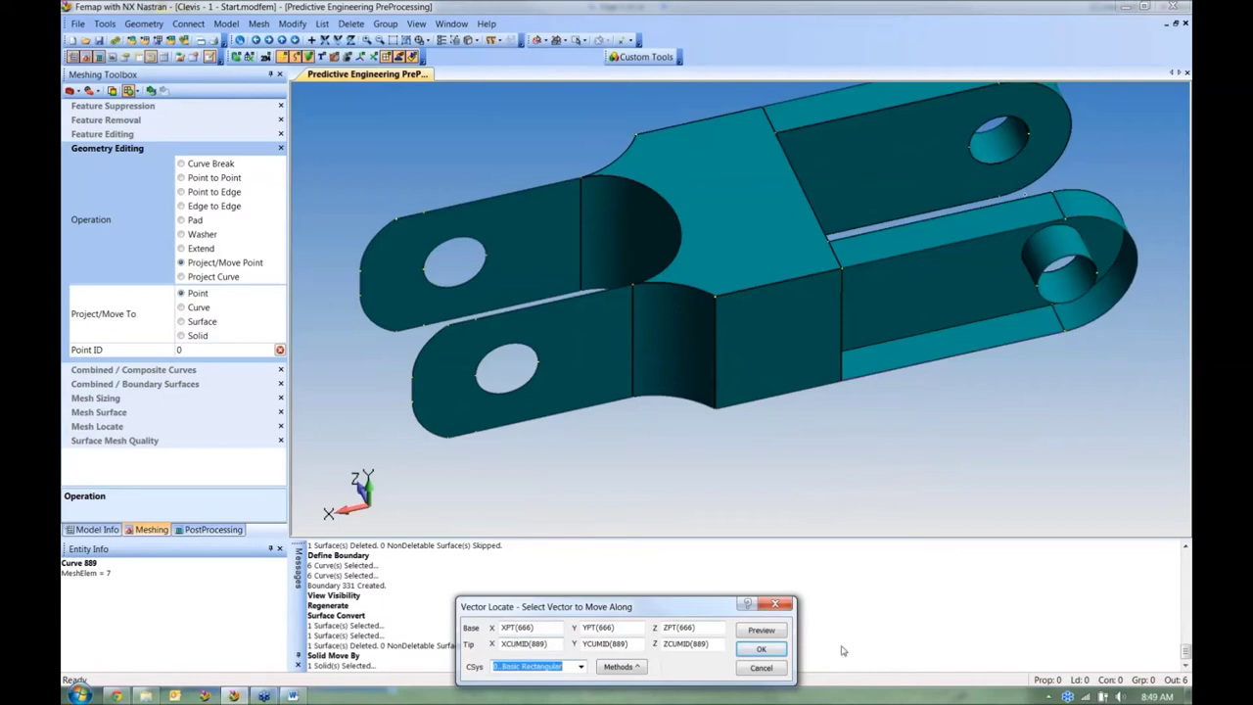
{"action": "left_click", "coordinate": [773, 650]}
{"action": "middle_click_drag", "start_coordinate": [874, 413], "coordinate": [866, 362]}
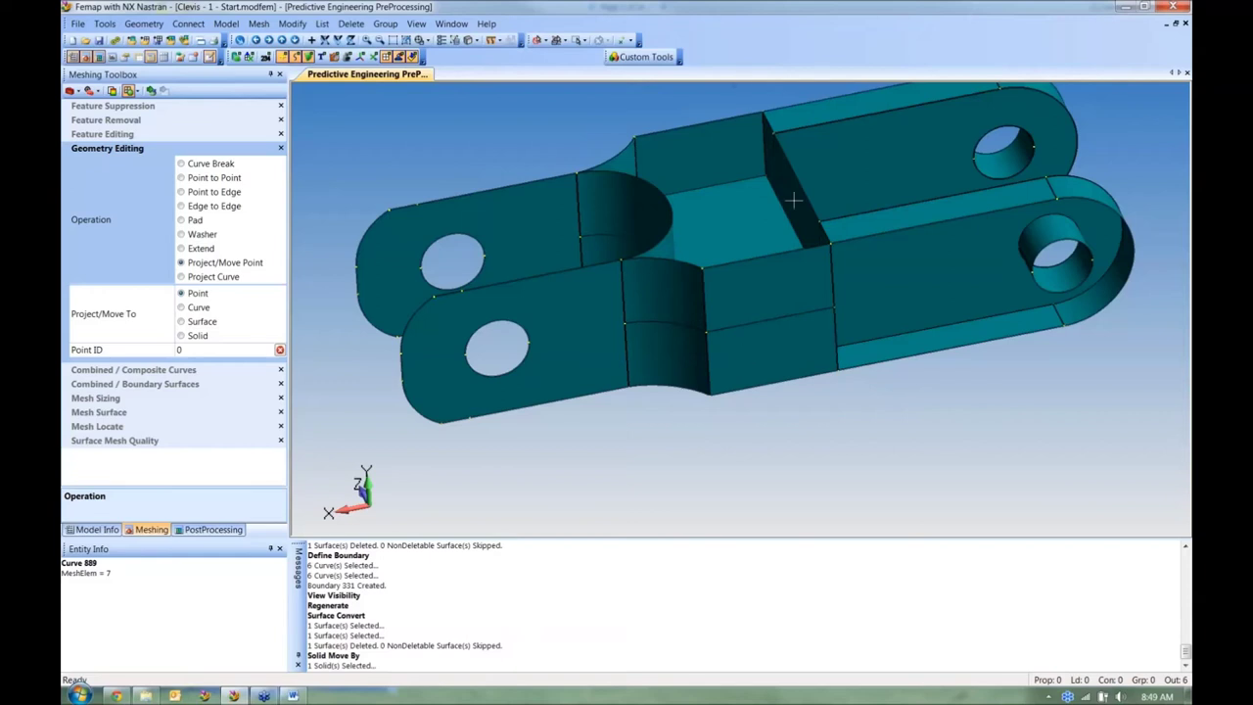
{"action": "middle_click_drag", "start_coordinate": [793, 200], "coordinate": [803, 258]}
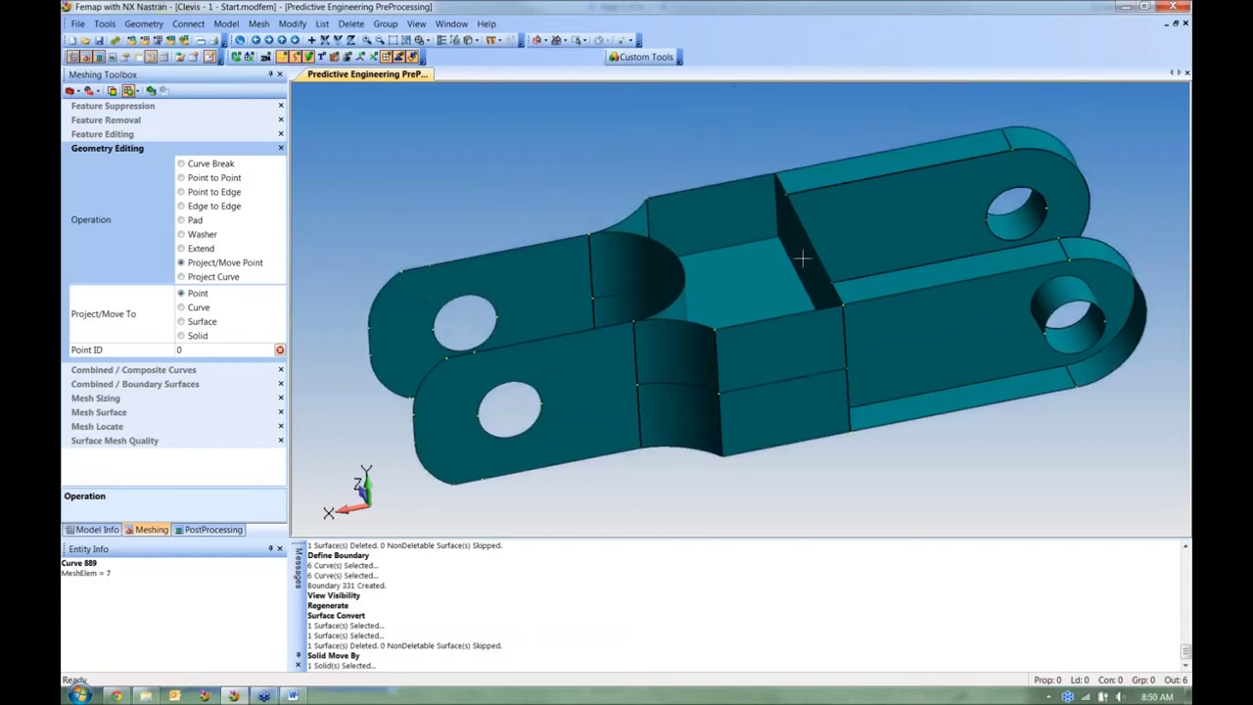
Step: Join all the clevis midsurfaces with NonManifold Add, using the Incremental Checking processing method
{"action": "left_click", "coordinate": [144, 25]}
{"action": "mouse_move", "coordinate": [193, 167]}
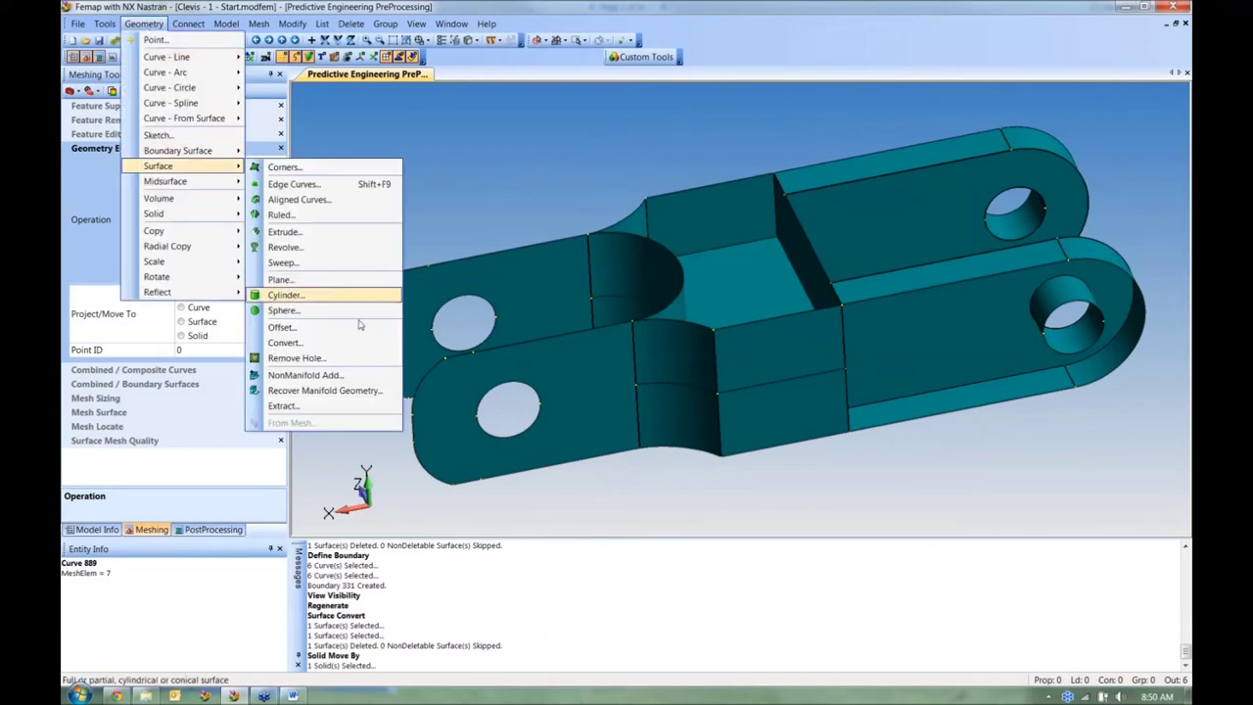
{"action": "left_click", "coordinate": [303, 375]}
{"action": "scroll", "coordinate": [658, 356], "scroll_direction": "down", "scroll_amount": 3}
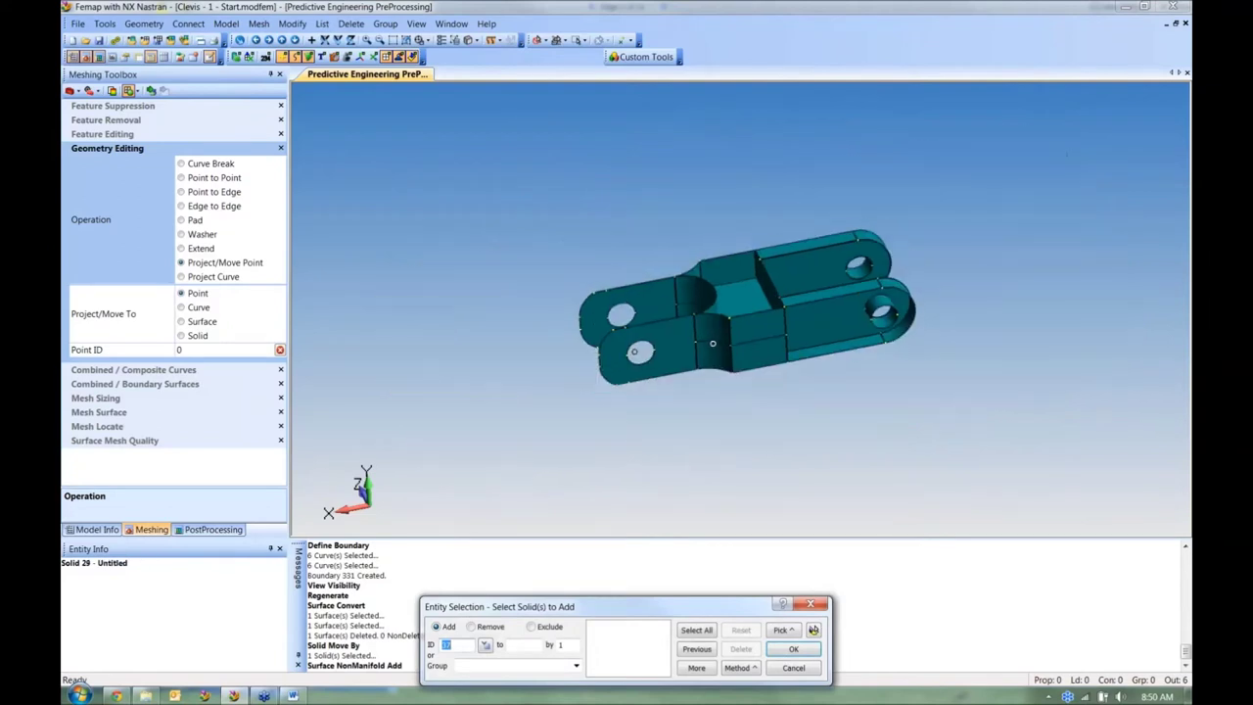
{"action": "left_click_drag", "start_coordinate": [523, 180], "coordinate": [974, 425]}
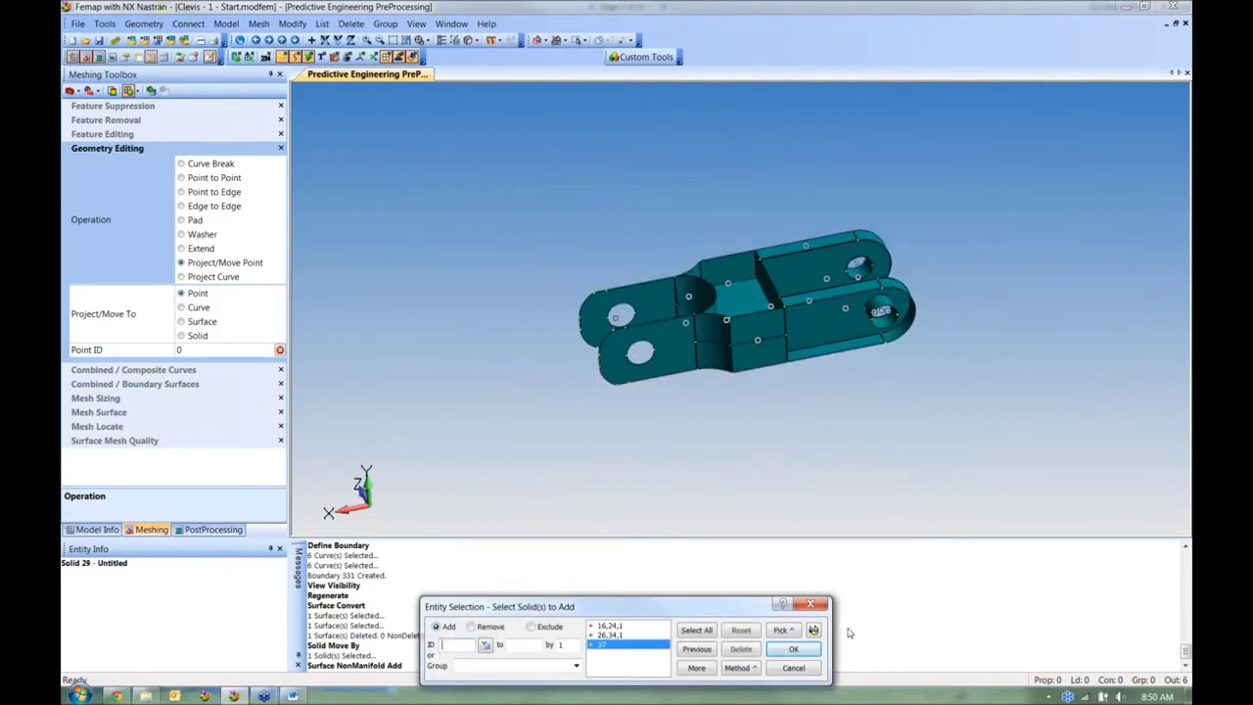
{"action": "left_click", "coordinate": [793, 649]}
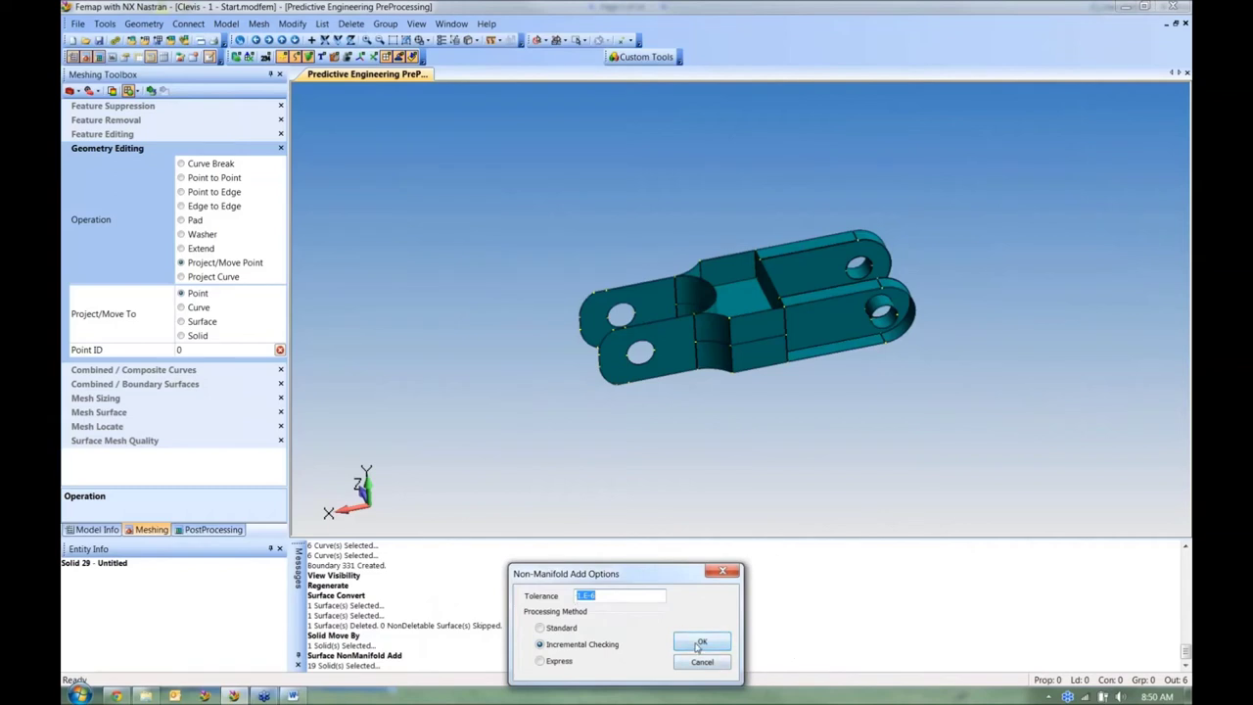
{"action": "left_click", "coordinate": [699, 643]}
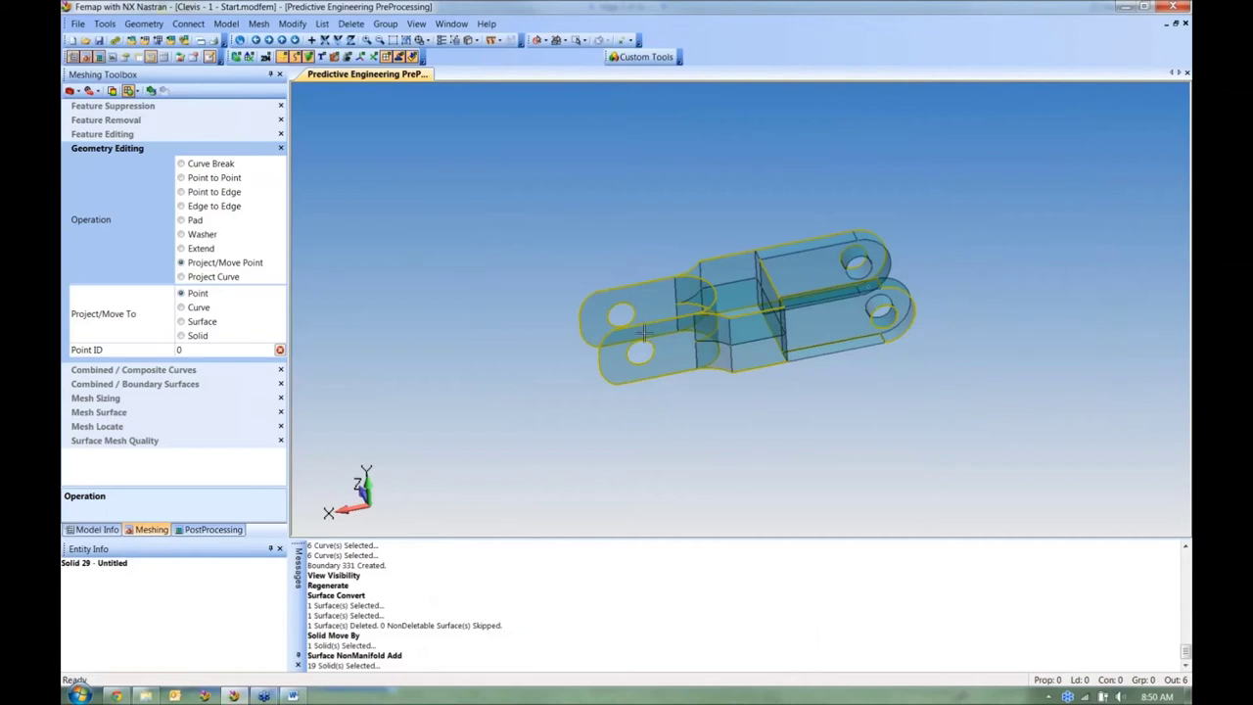
Step: Examine the highlighted edges around the central block, curved transitions and lugs to check how the joined surfaces connect
{"action": "scroll", "coordinate": [654, 337], "scroll_direction": "up", "scroll_amount": 5}
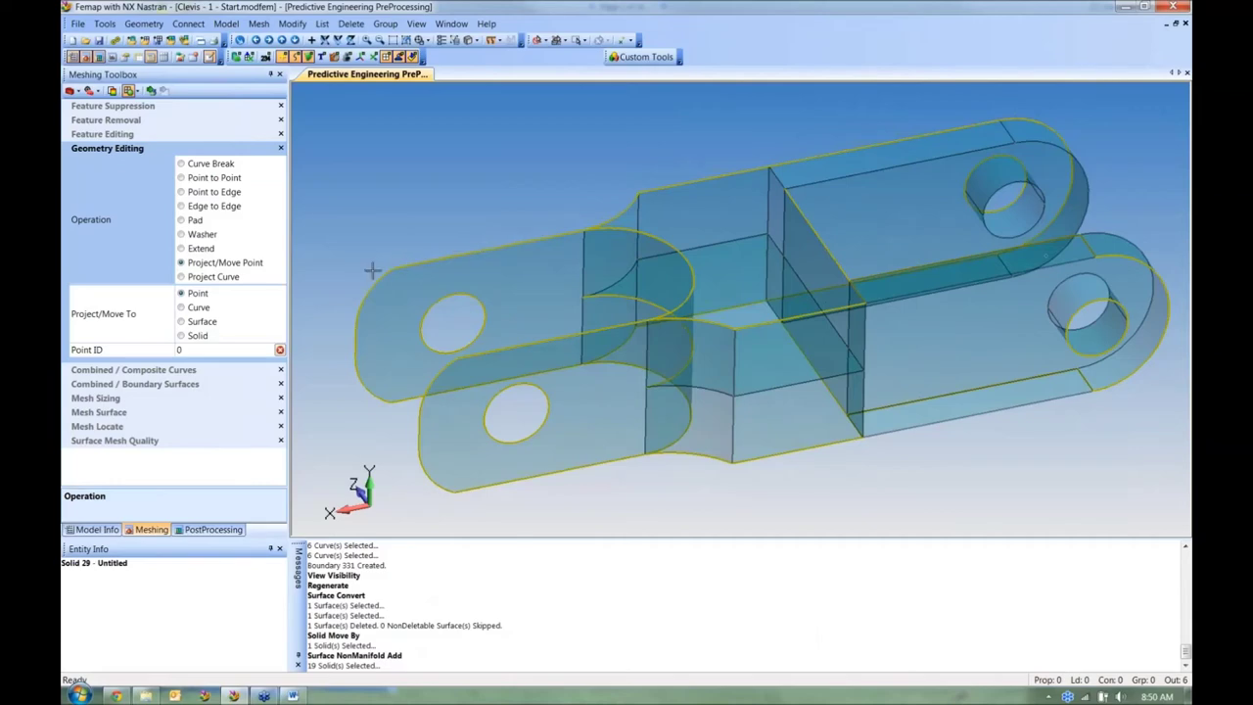
{"action": "middle_click_drag", "start_coordinate": [520, 317], "coordinate": [578, 314]}
{"action": "scroll", "coordinate": [578, 313], "scroll_direction": "up", "scroll_amount": 8}
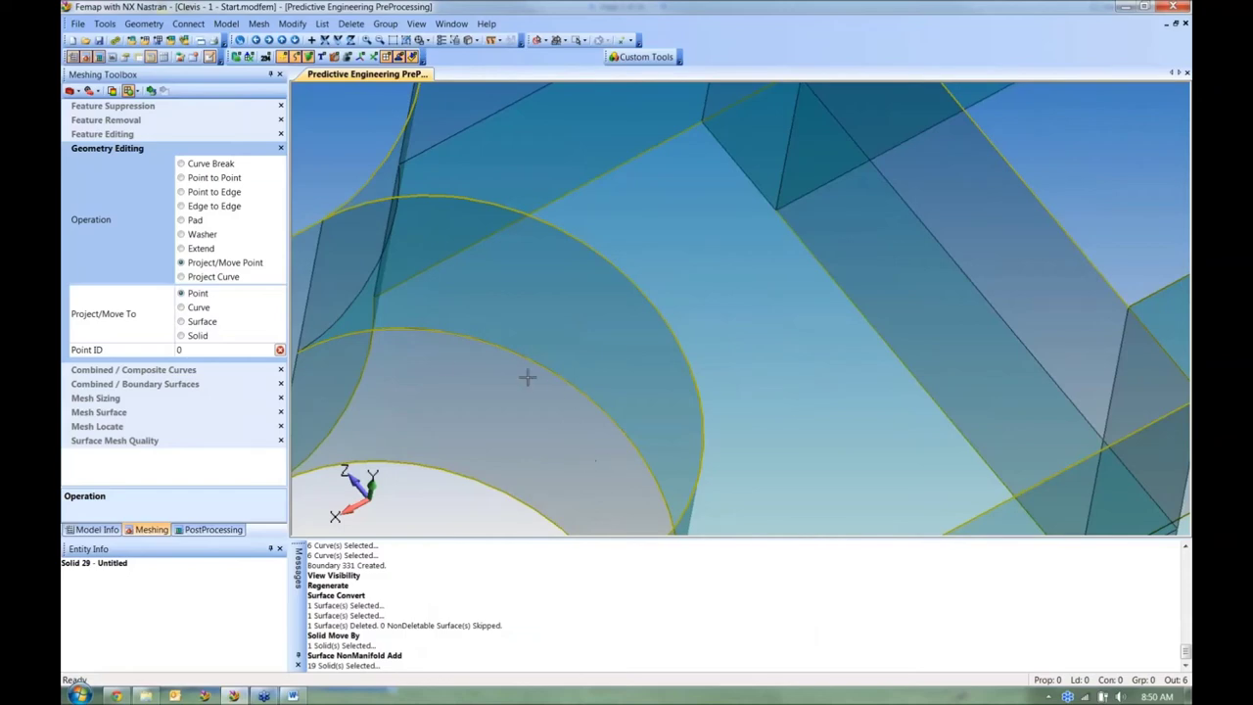
{"action": "scroll", "coordinate": [636, 462], "scroll_direction": "down", "scroll_amount": 6}
{"action": "middle_click_drag", "start_coordinate": [692, 375], "coordinate": [774, 456]}
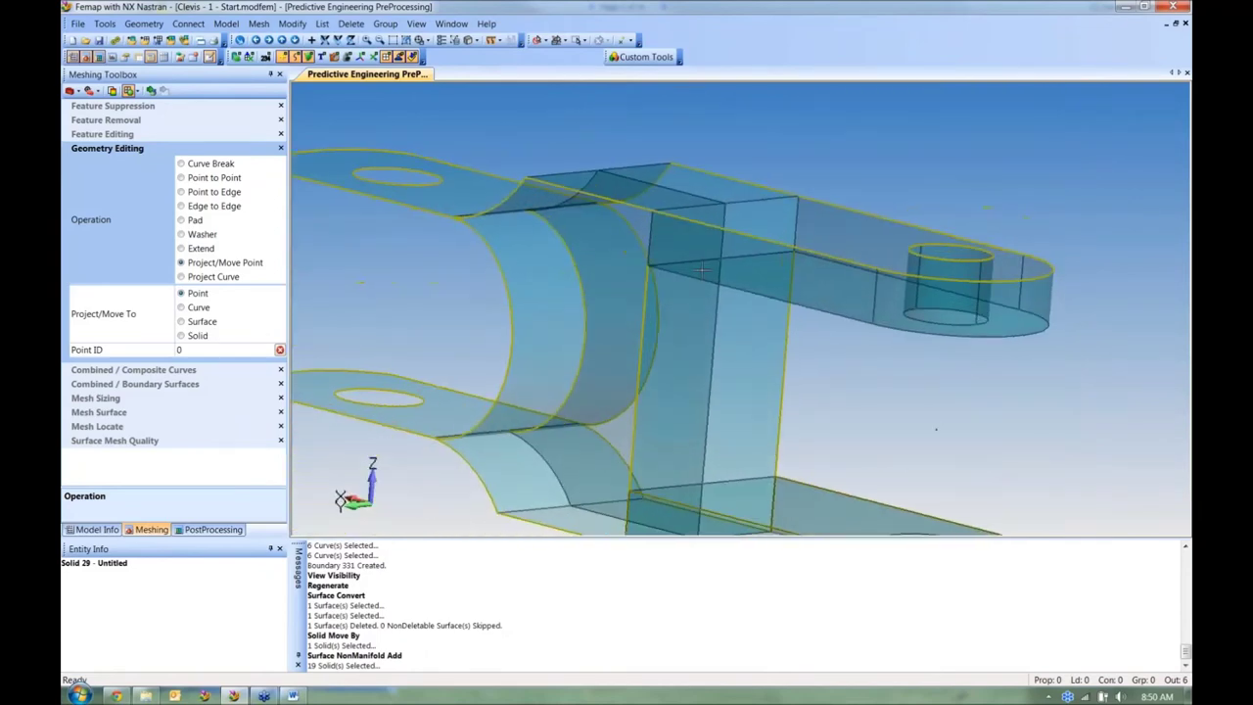
{"action": "mouse_move", "coordinate": [817, 383]}
{"action": "middle_mouse_down"}
{"action": "mouse_move", "coordinate": [848, 190]}
{"action": "mouse_move", "coordinate": [832, 380]}
{"action": "middle_mouse_up"}
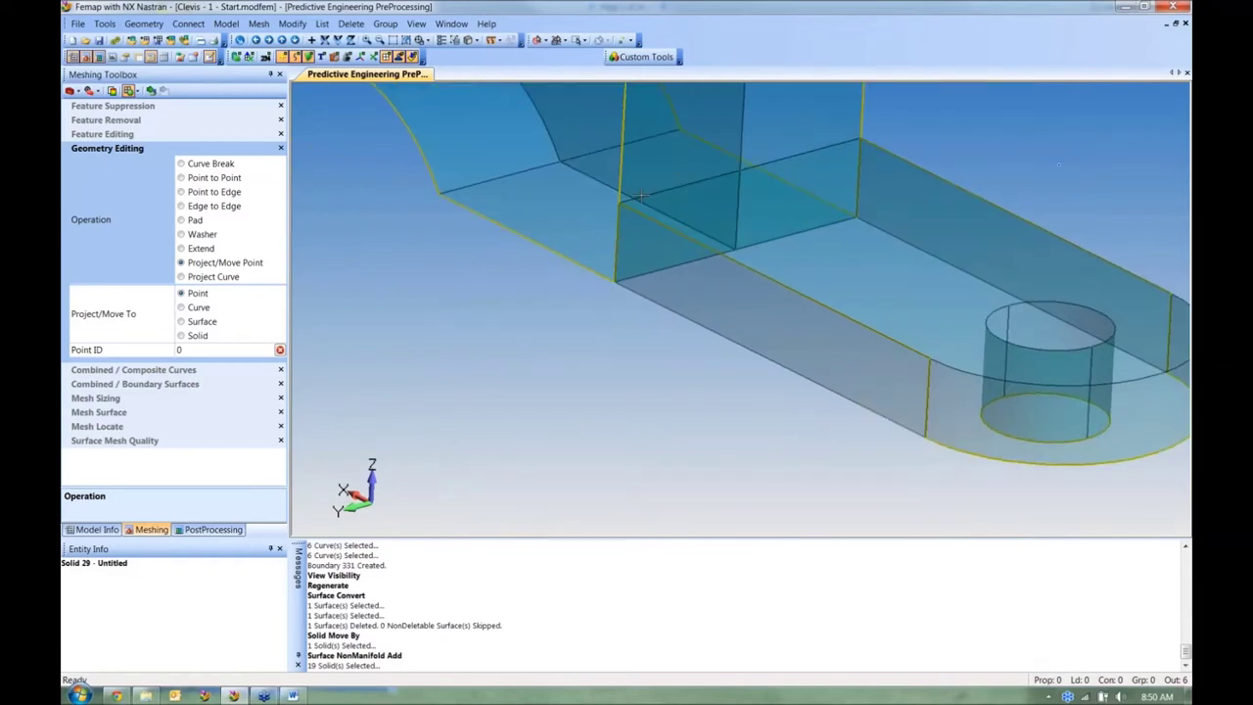
{"action": "middle_click_drag", "start_coordinate": [889, 459], "coordinate": [769, 389]}
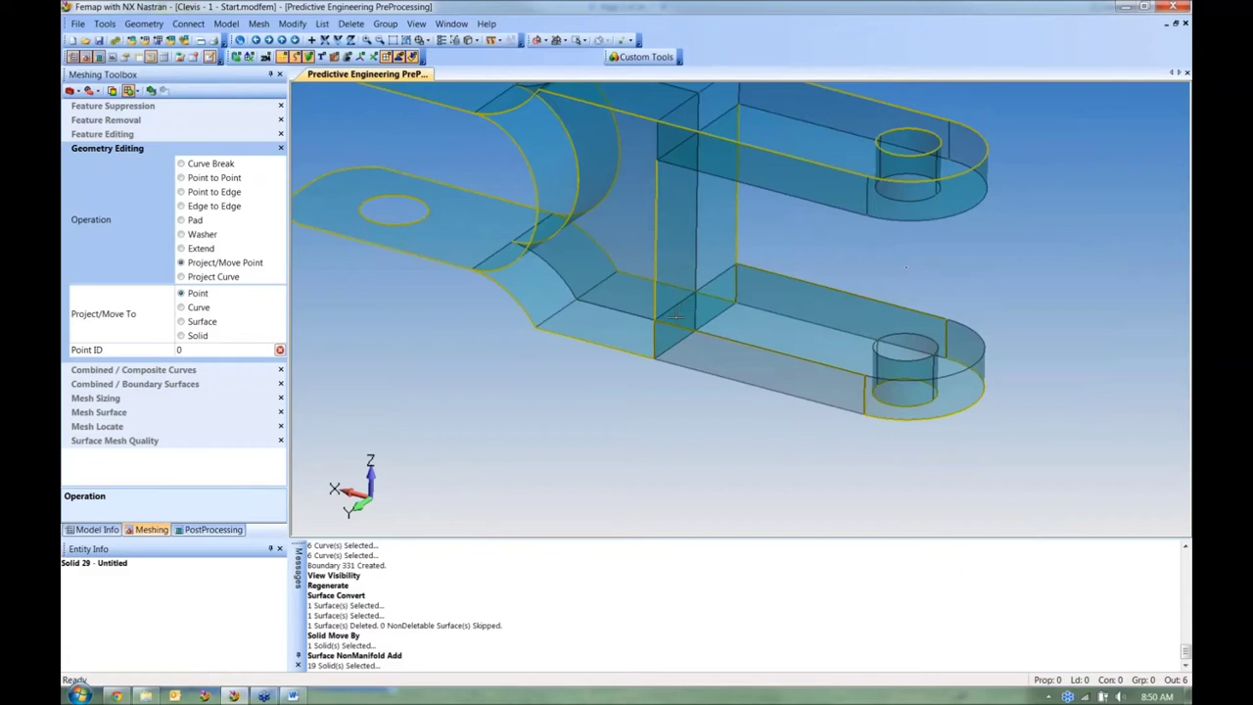
Step: Undo the NonManifold Add and bring up the model's geometry list
{"action": "key", "text": "ctrl+z"}
{"action": "left_click", "coordinate": [517, 632]}
{"action": "scroll", "coordinate": [399, 624], "scroll_direction": "up", "scroll_amount": 5, "text": "ctrl"}
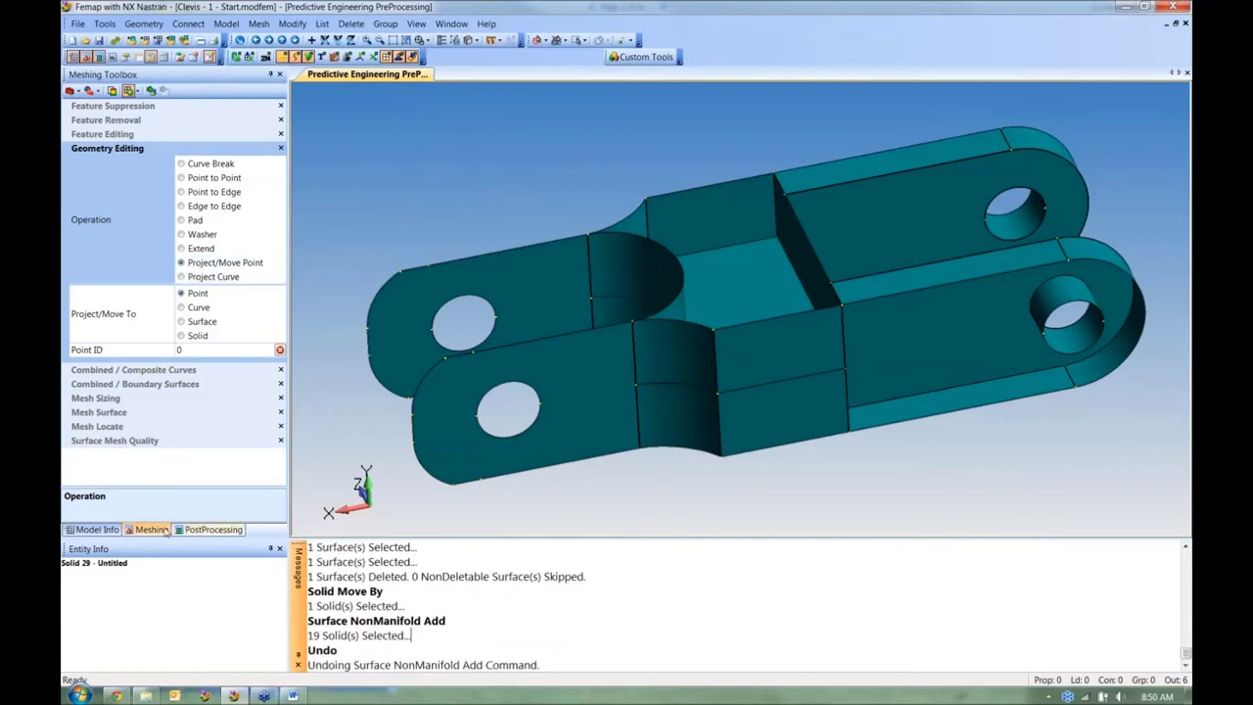
{"action": "left_click", "coordinate": [96, 529]}
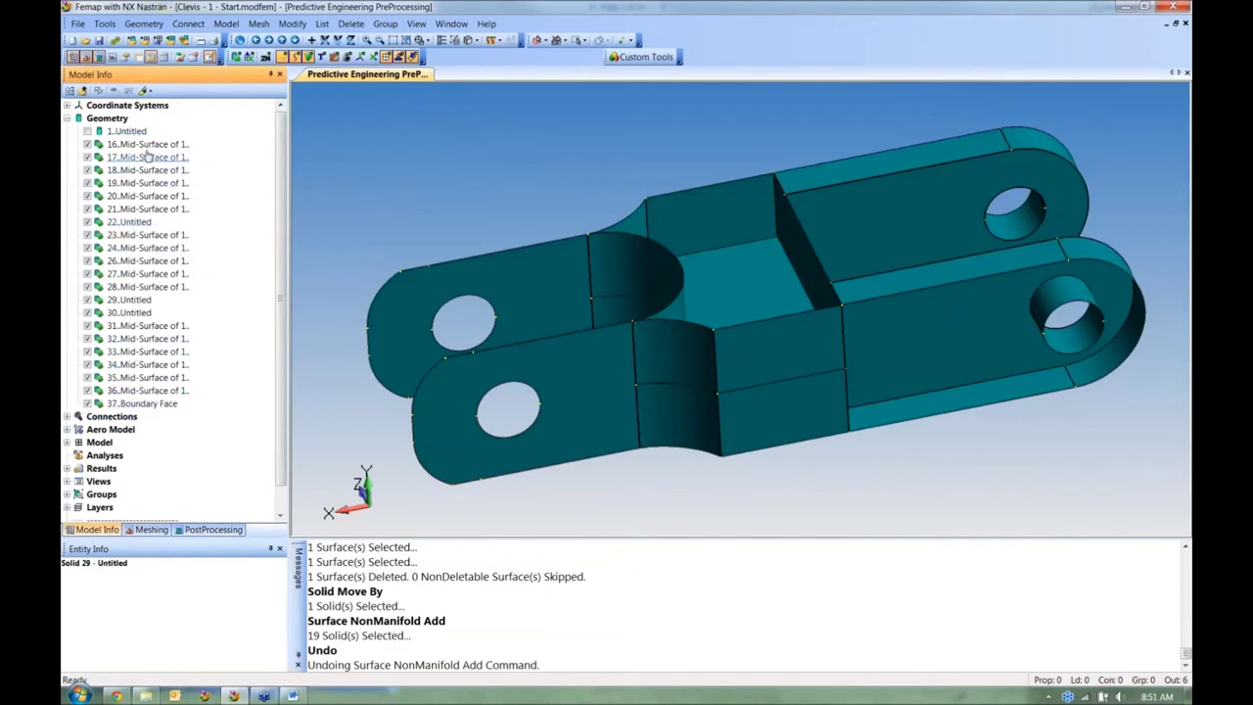
Step: Run NonManifold Add on the previously selected clevis midsurfaces, using the Incremental Checking processing method
{"action": "left_click", "coordinate": [144, 23]}
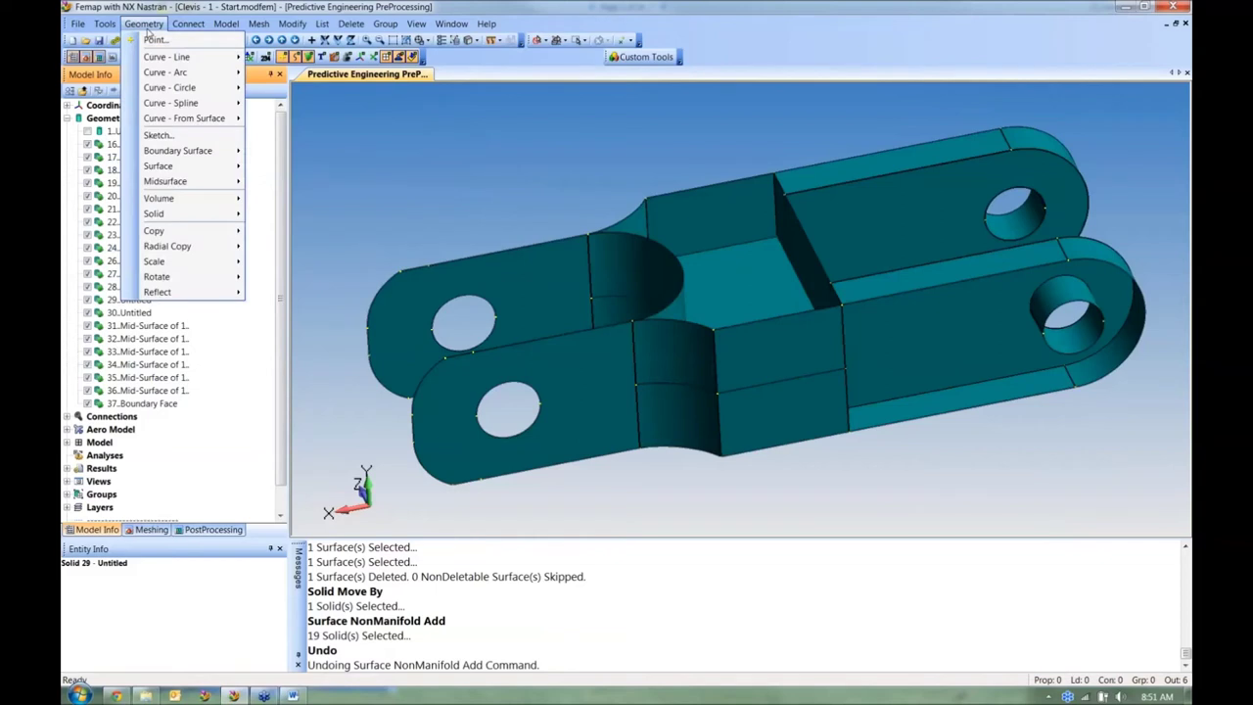
{"action": "mouse_move", "coordinate": [205, 181]}
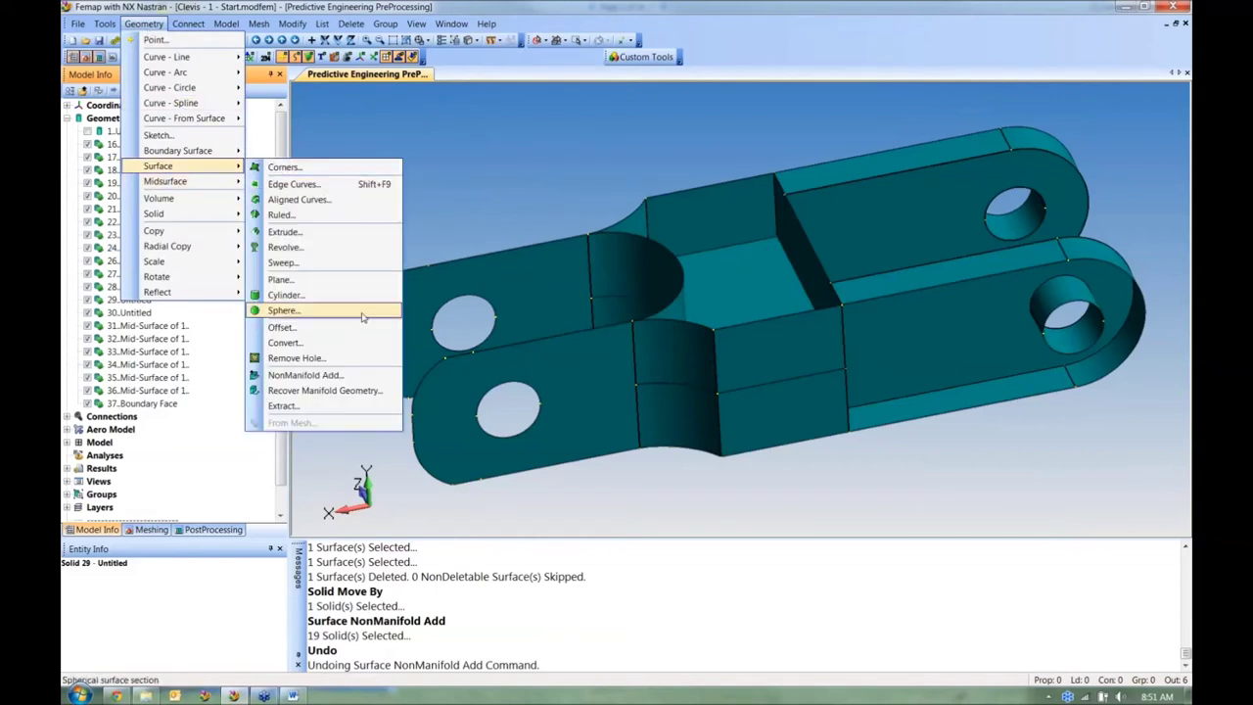
{"action": "left_click", "coordinate": [294, 376]}
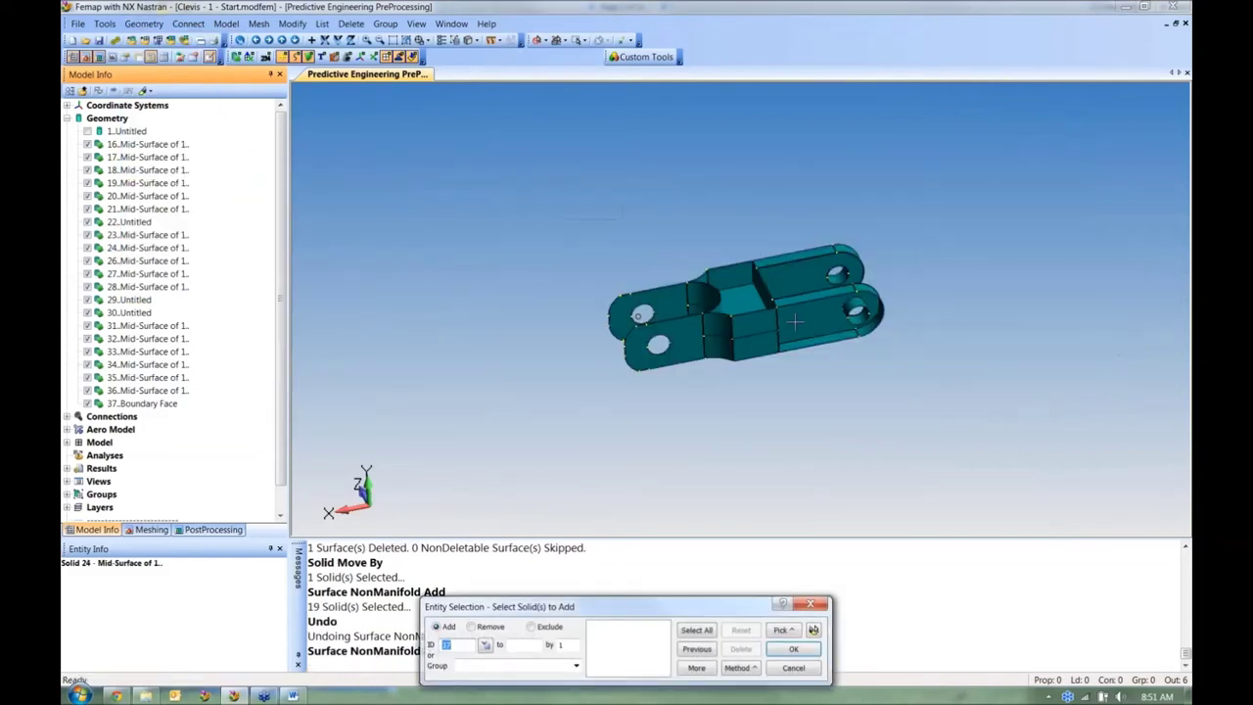
{"action": "left_click", "coordinate": [696, 648]}
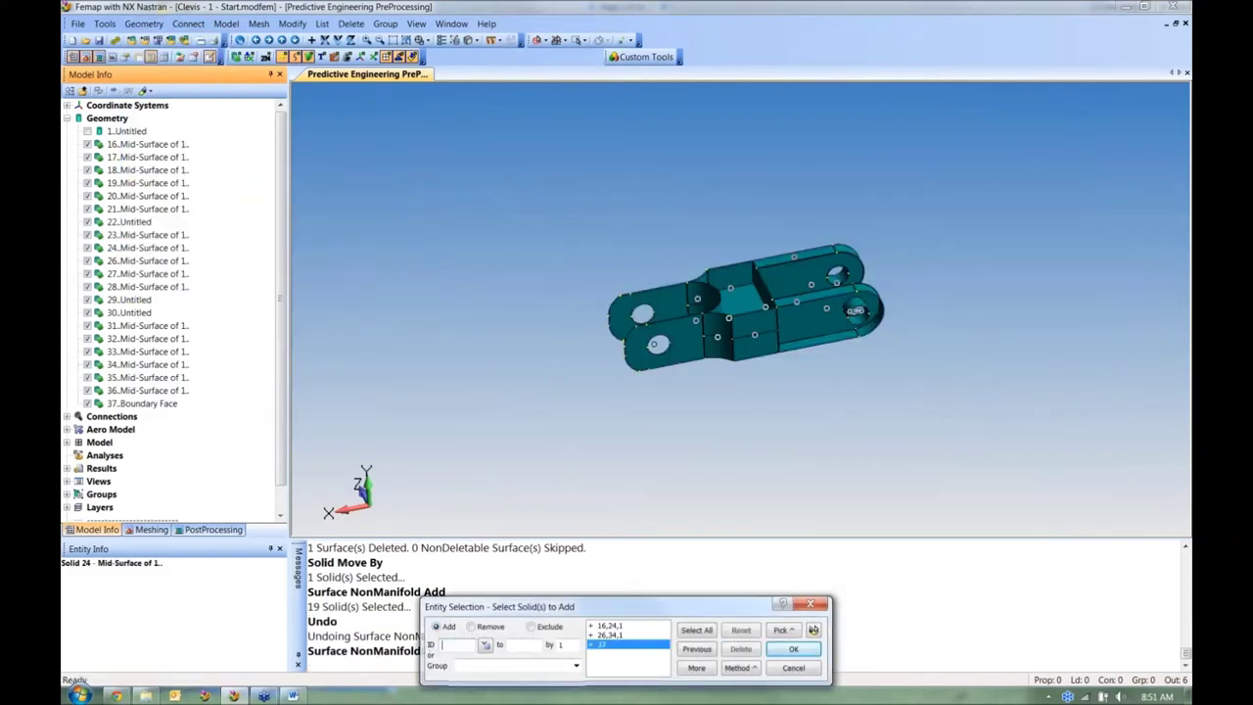
{"action": "left_click", "coordinate": [813, 630]}
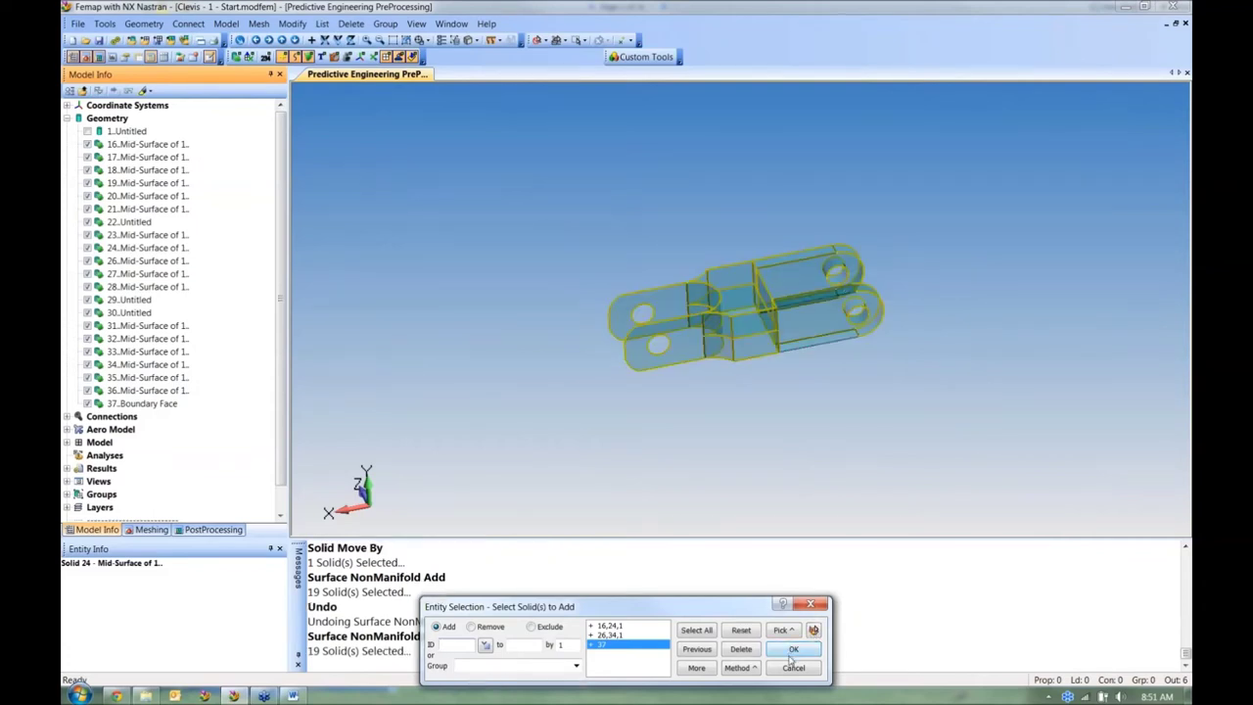
{"action": "left_click", "coordinate": [792, 651]}
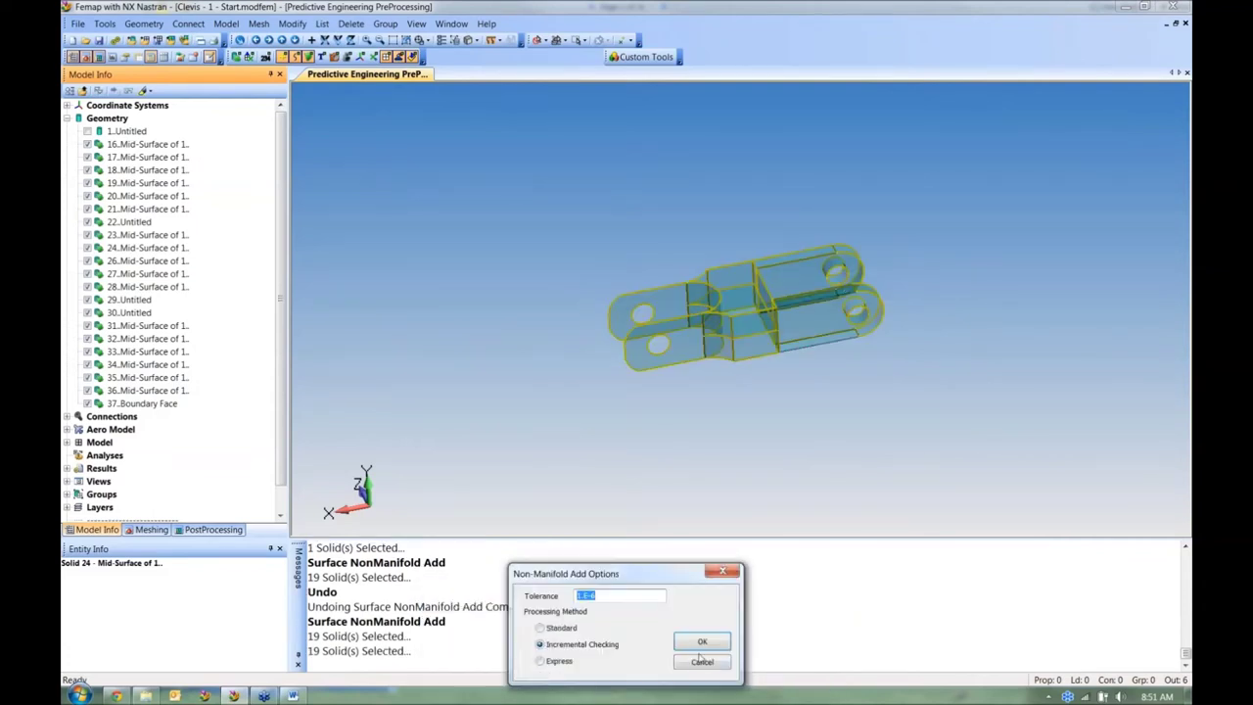
{"action": "left_click", "coordinate": [611, 593]}
{"action": "left_click", "coordinate": [702, 642]}
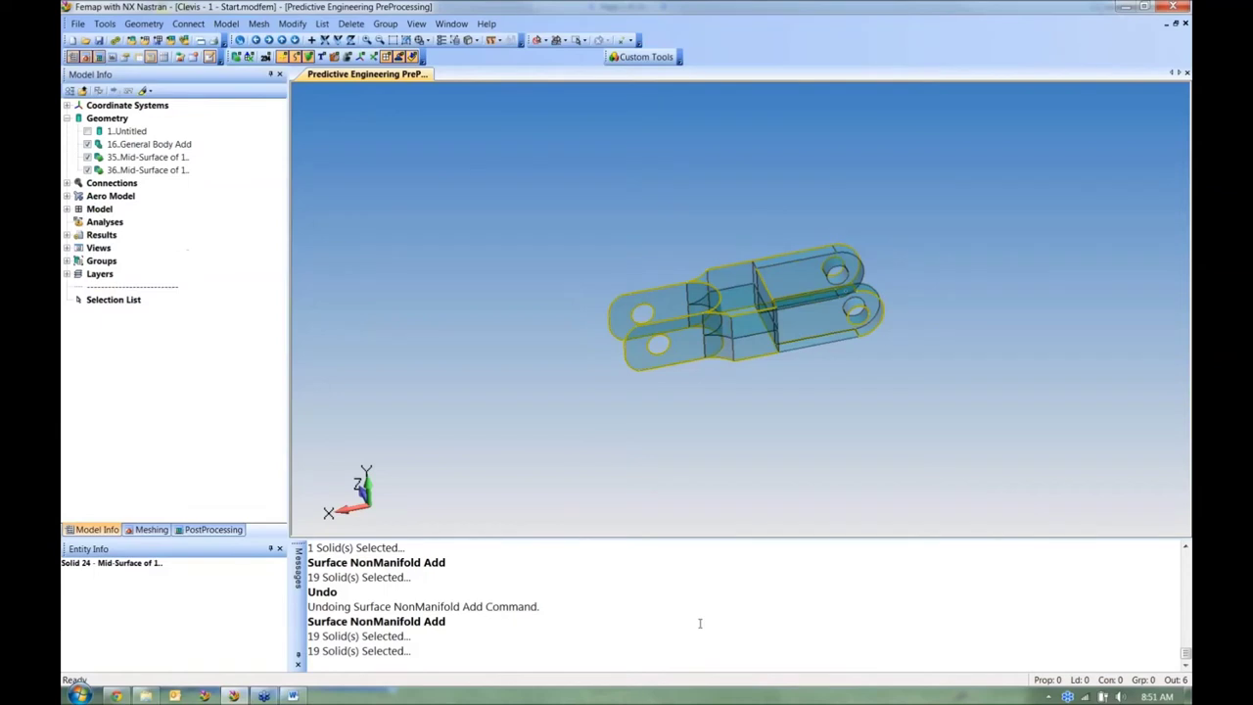
Step: Inspect the joined clevis, then hide the General Body Add body to isolate the leftover midsurfaces 35 and 36
{"action": "scroll", "coordinate": [708, 442], "scroll_direction": "up", "scroll_amount": 5}
{"action": "scroll", "coordinate": [708, 442], "scroll_direction": "down", "scroll_amount": 1}
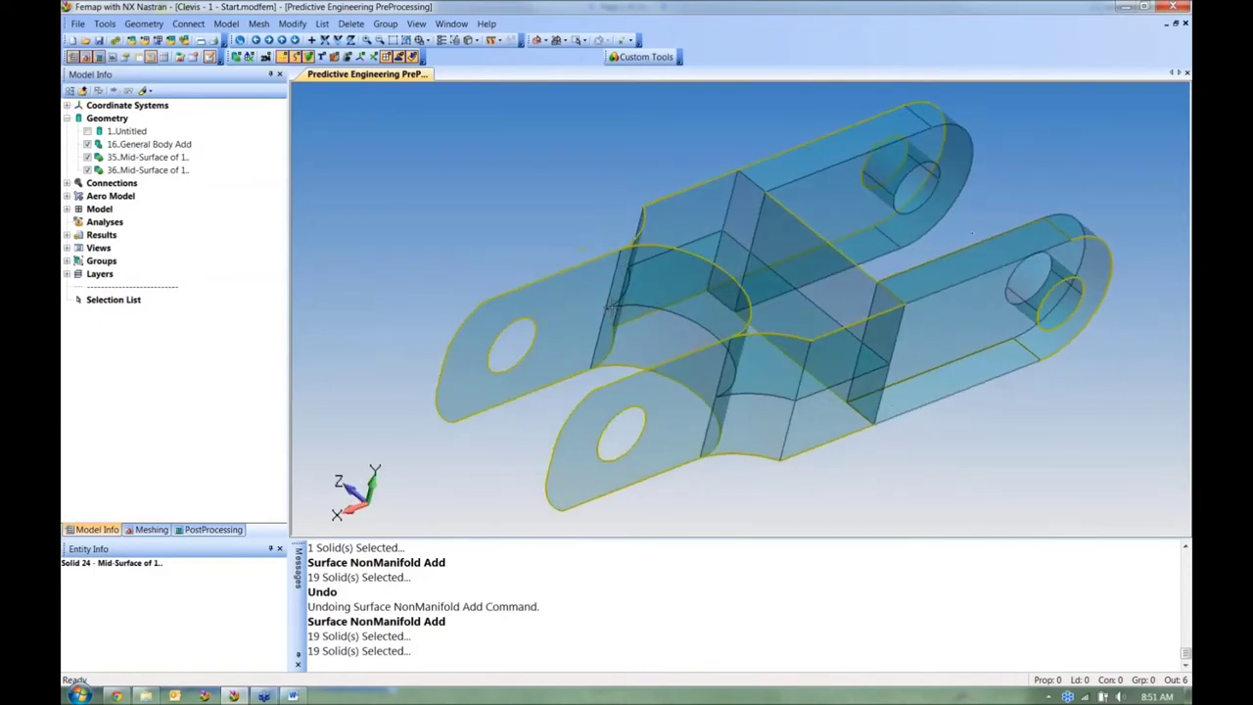
{"action": "middle_click_drag", "start_coordinate": [832, 380], "coordinate": [896, 301]}
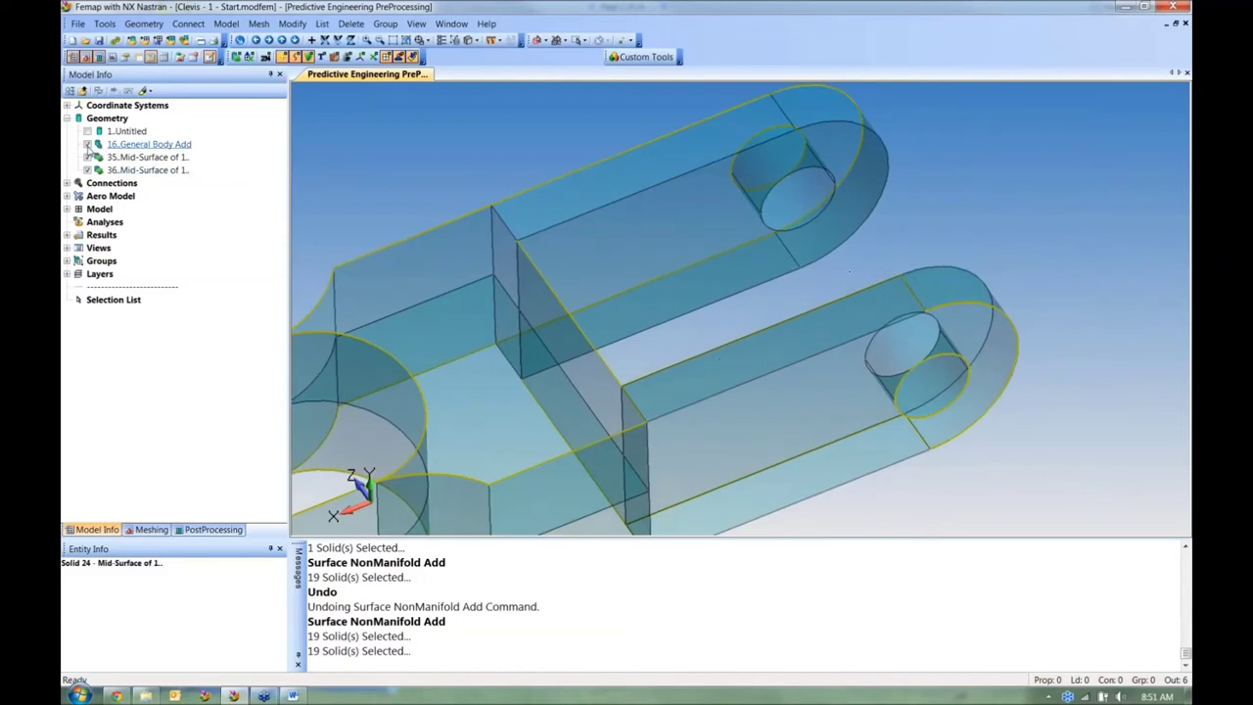
{"action": "left_click", "coordinate": [87, 143]}
{"action": "middle_click_drag", "start_coordinate": [556, 331], "coordinate": [680, 268]}
{"action": "middle_click_drag", "start_coordinate": [775, 331], "coordinate": [777, 350]}
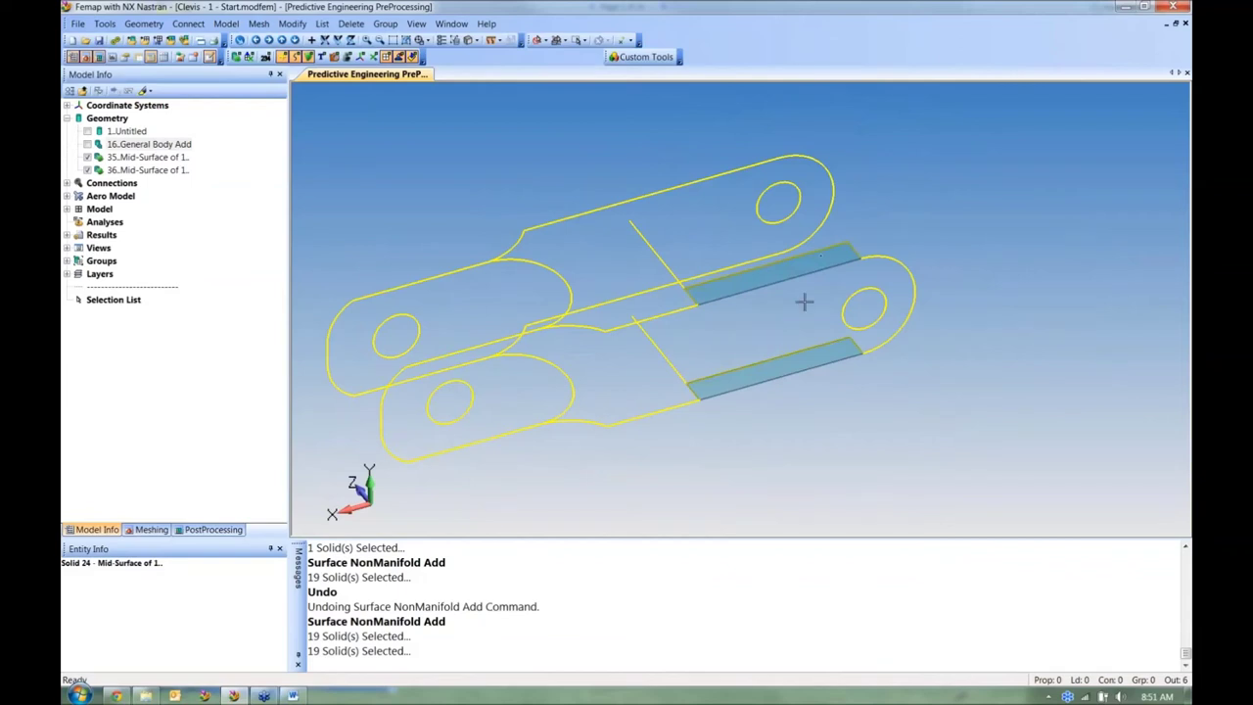
{"action": "middle_click_drag", "start_coordinate": [768, 342], "coordinate": [773, 392]}
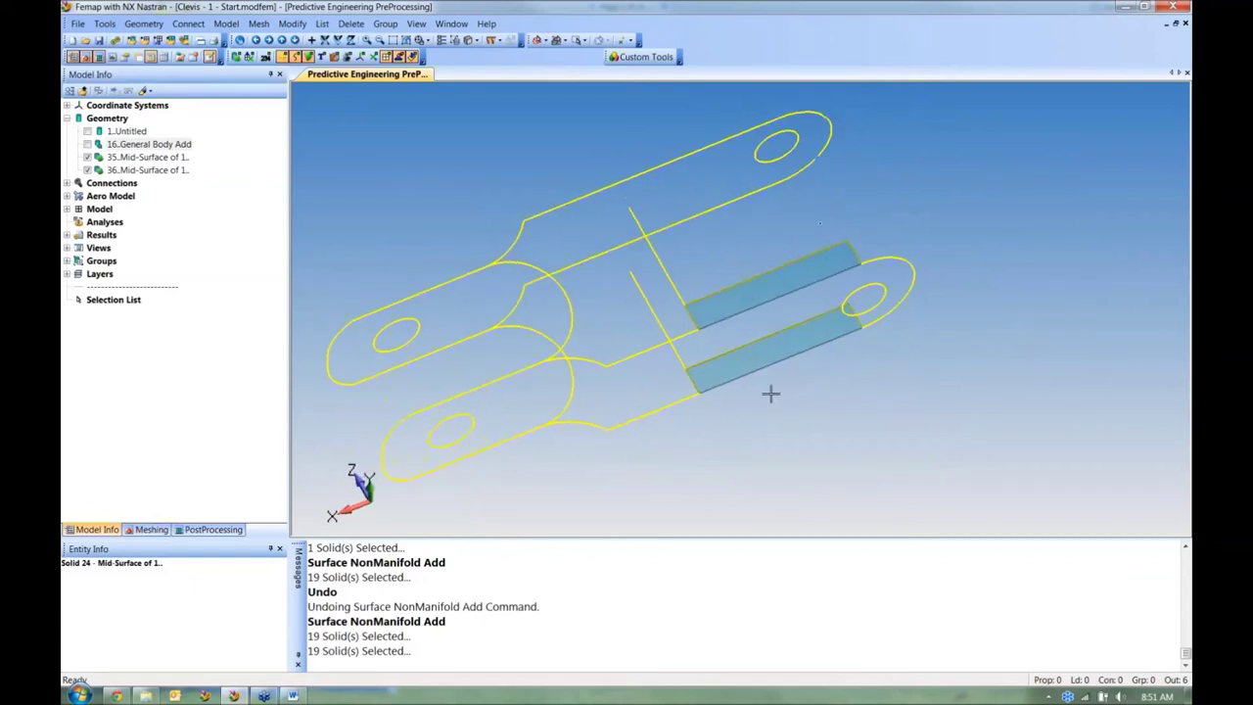
Step: Delete the leftover midsurfaces 35 and 36 and show the General Body Add body again
{"action": "left_click", "coordinate": [147, 157]}
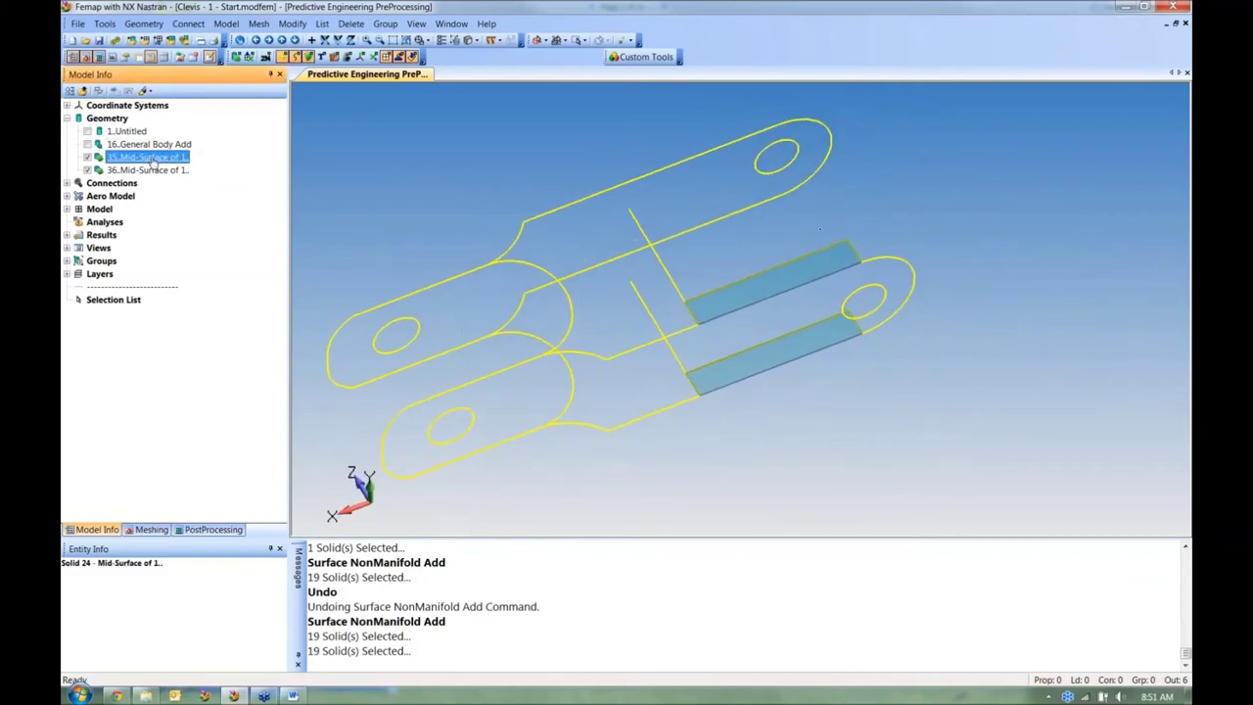
{"action": "key", "text": "Delete"}
{"action": "left_click", "coordinate": [146, 158]}
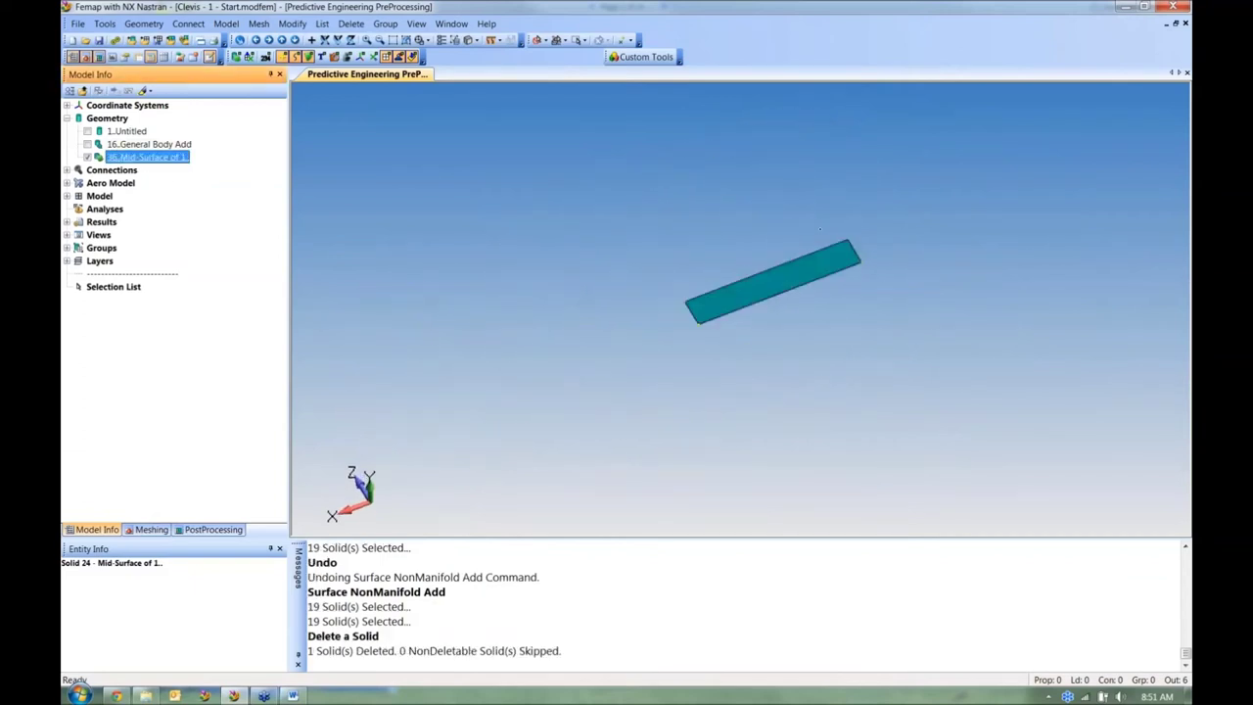
{"action": "key", "text": "Delete"}
{"action": "left_click", "coordinate": [146, 144]}
{"action": "left_click", "coordinate": [87, 144]}
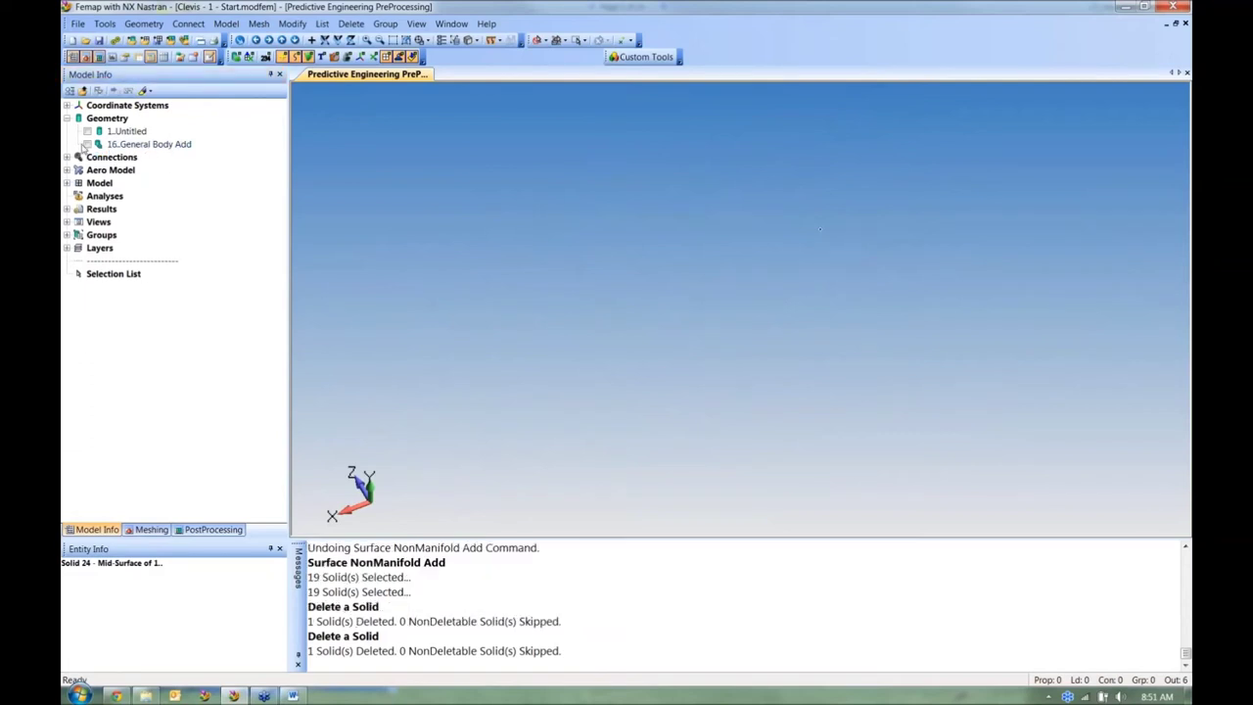
{"action": "middle_click_drag", "start_coordinate": [554, 288], "coordinate": [553, 252]}
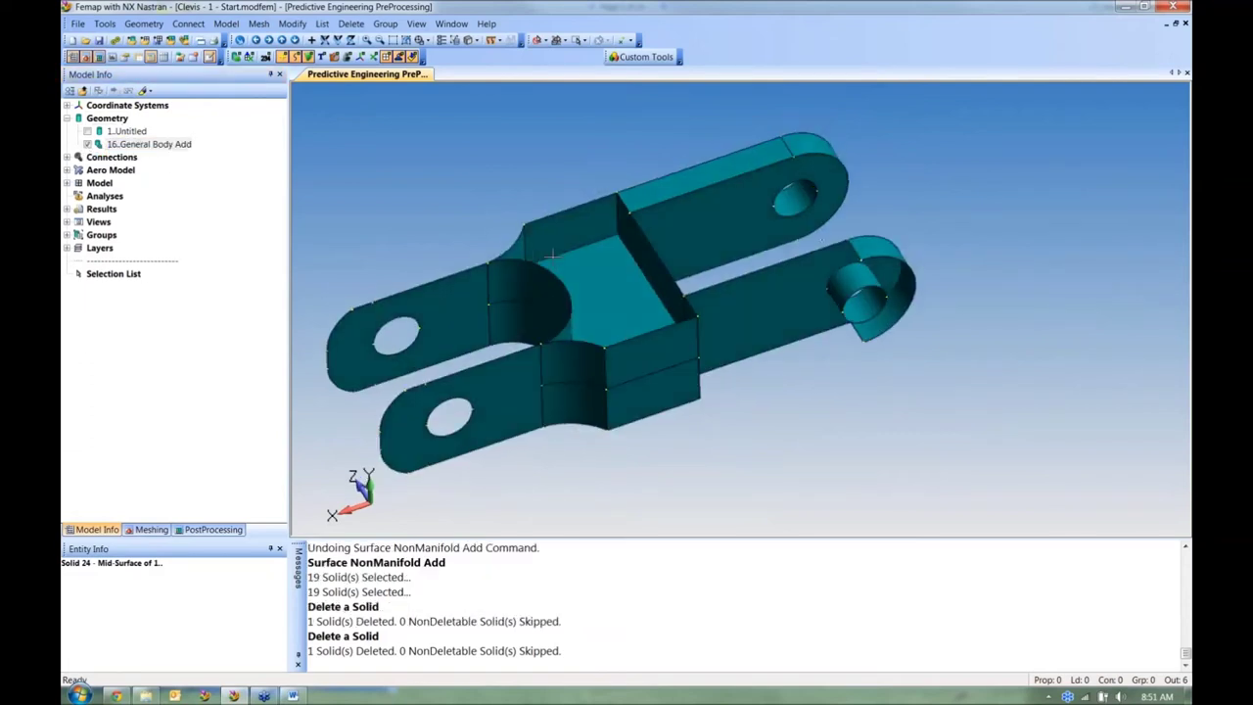
Step: Create a surface from corners across the missing upper side strip of the open lug
{"action": "left_click", "coordinate": [144, 24]}
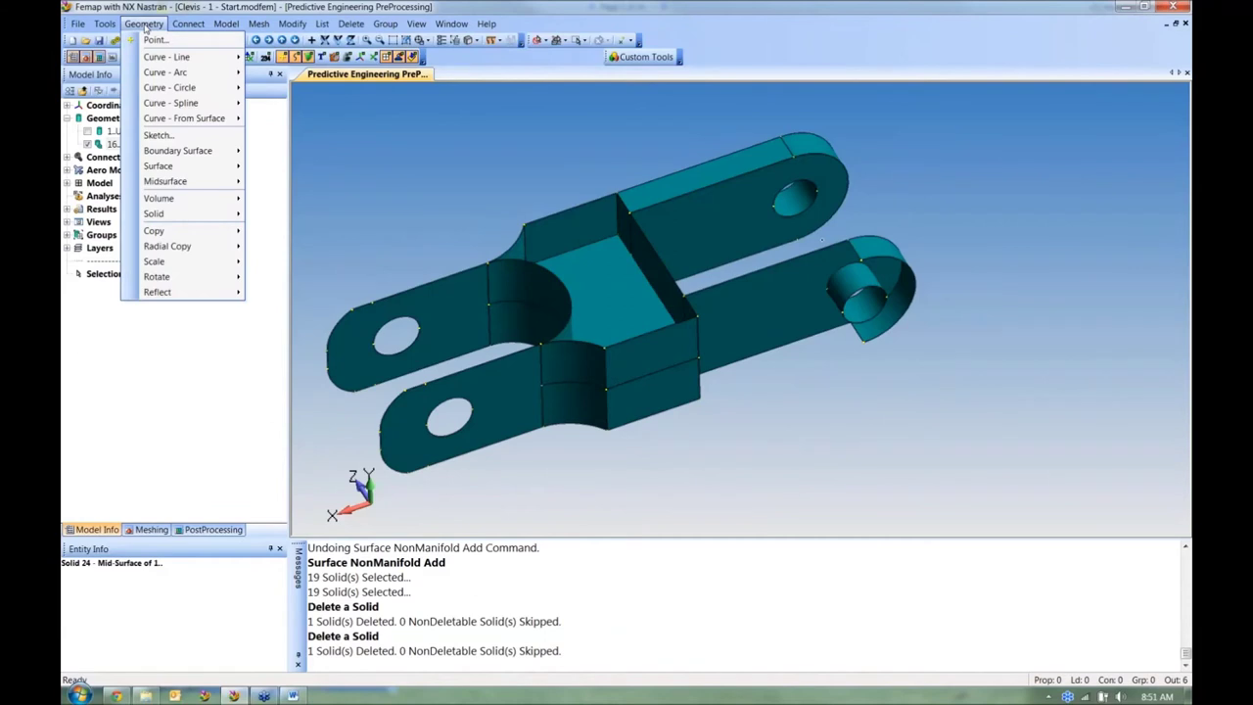
{"action": "mouse_move", "coordinate": [185, 168]}
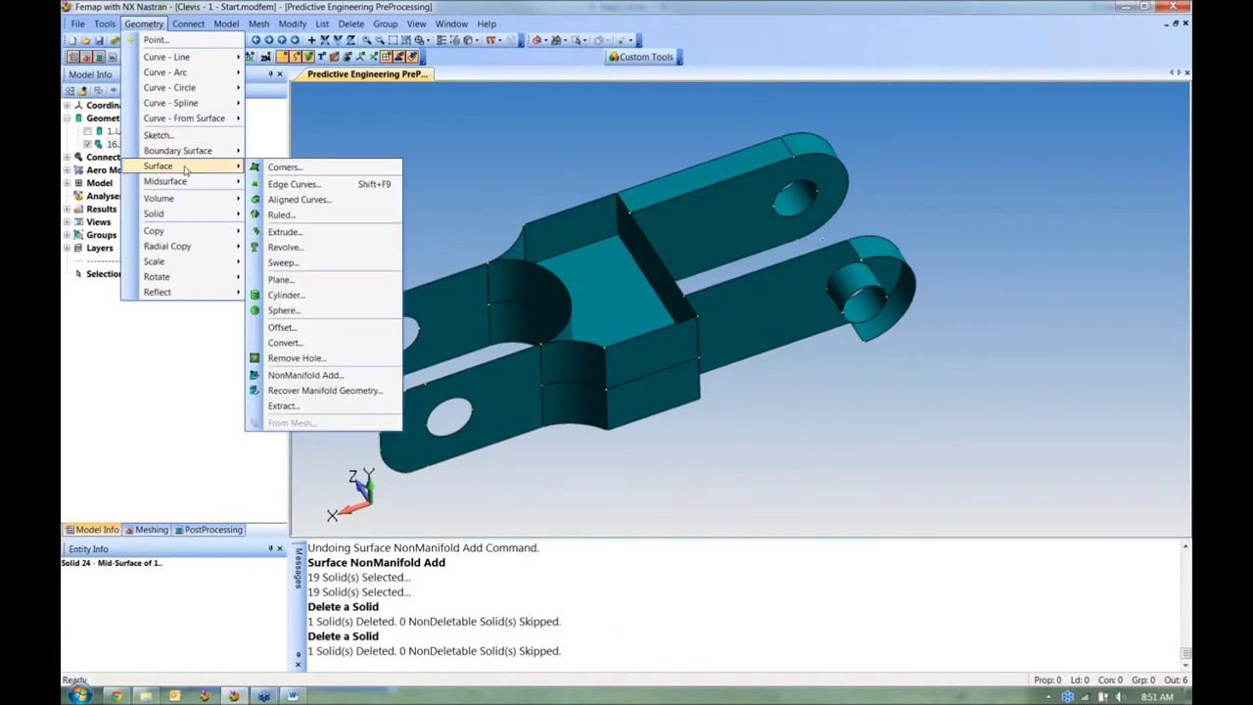
{"action": "left_click", "coordinate": [284, 167]}
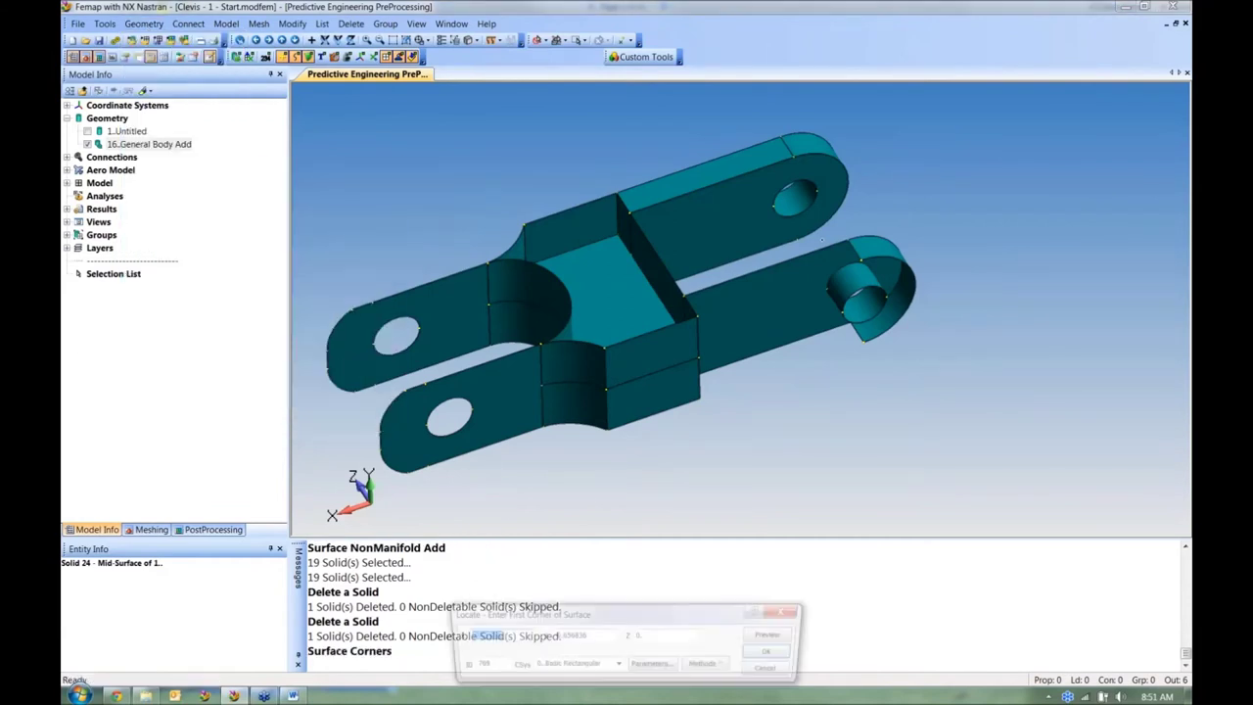
{"action": "left_click", "coordinate": [689, 292]}
{"action": "left_click", "coordinate": [859, 259]}
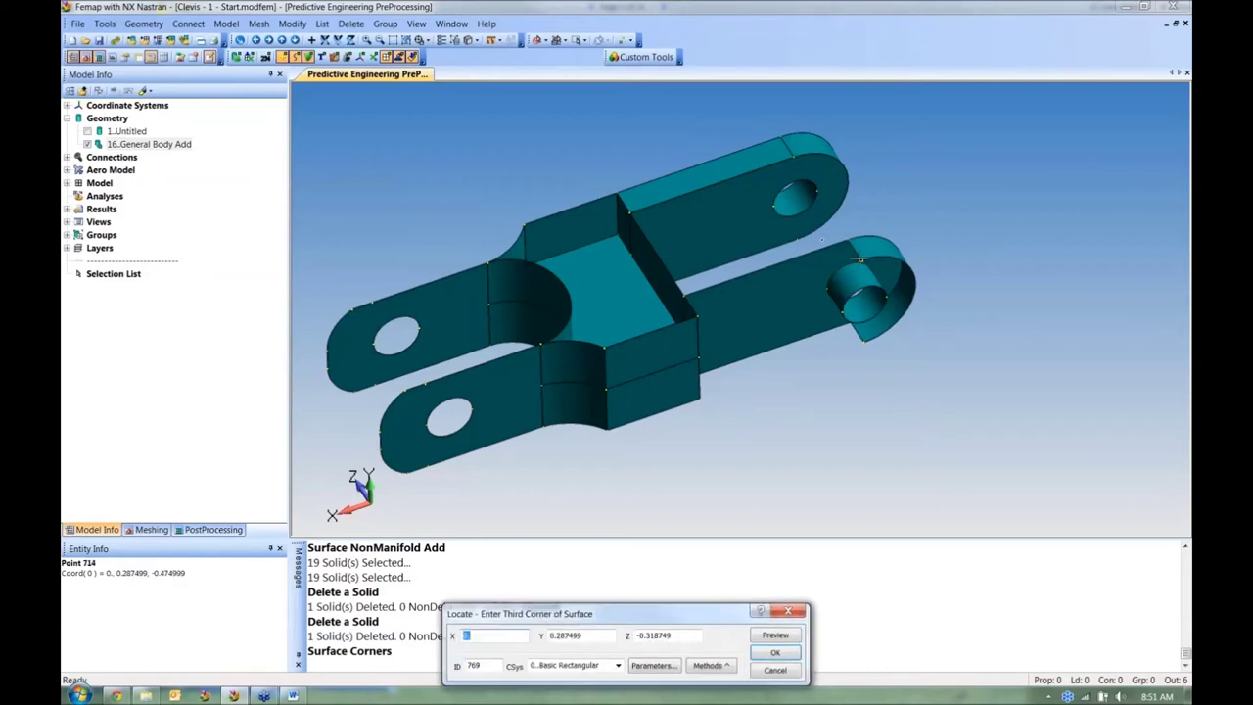
{"action": "left_click", "coordinate": [696, 311]}
Step: Create a second surface from corner points to close the missing lower side strip of the same lug
{"action": "left_click", "coordinate": [700, 360]}
{"action": "middle_click_drag", "start_coordinate": [709, 363], "coordinate": [685, 421]}
{"action": "left_click", "coordinate": [858, 236]}
{"action": "middle_click", "coordinate": [882, 321]}
{"action": "left_click", "coordinate": [881, 328]}
{"action": "middle_click", "coordinate": [879, 333]}
{"action": "left_click", "coordinate": [879, 333]}
{"action": "left_click", "coordinate": [879, 333]}
{"action": "left_click", "coordinate": [744, 395]}
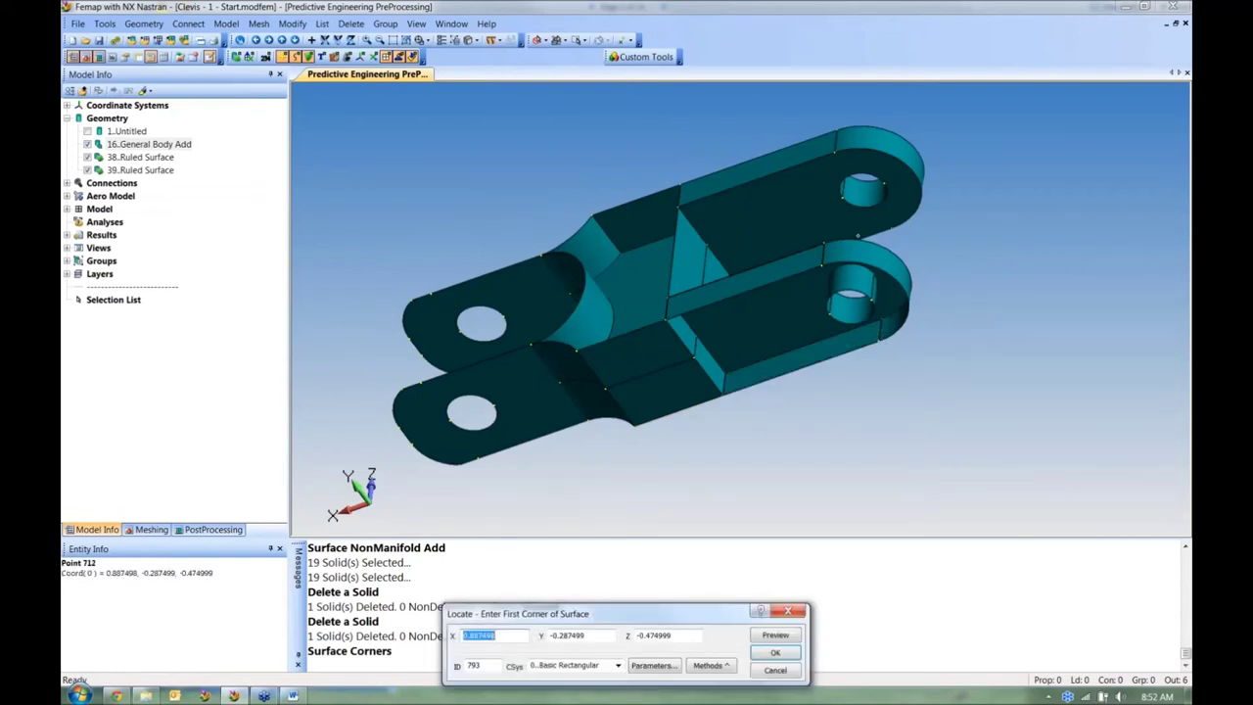
{"action": "key", "text": "Escape"}
Step: Join the two new ruled surfaces to the general body with NonManifold Add, using Incremental Checking
{"action": "left_click", "coordinate": [143, 23]}
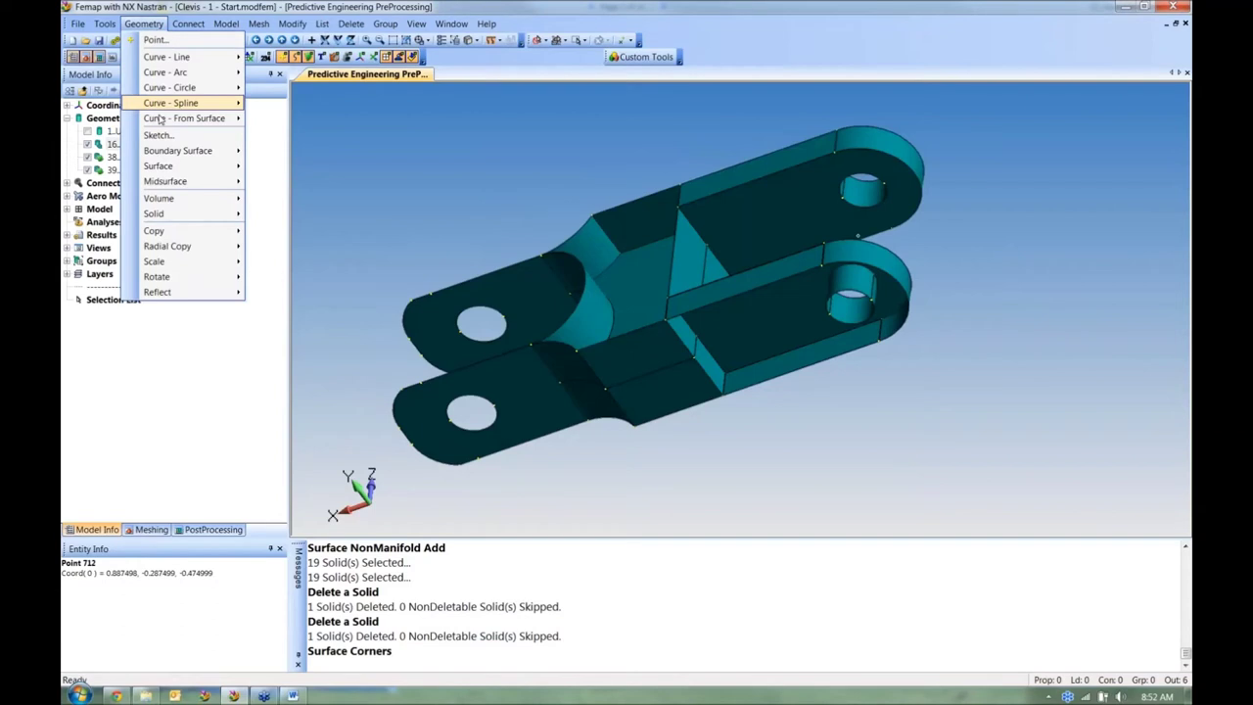
{"action": "mouse_move", "coordinate": [172, 169]}
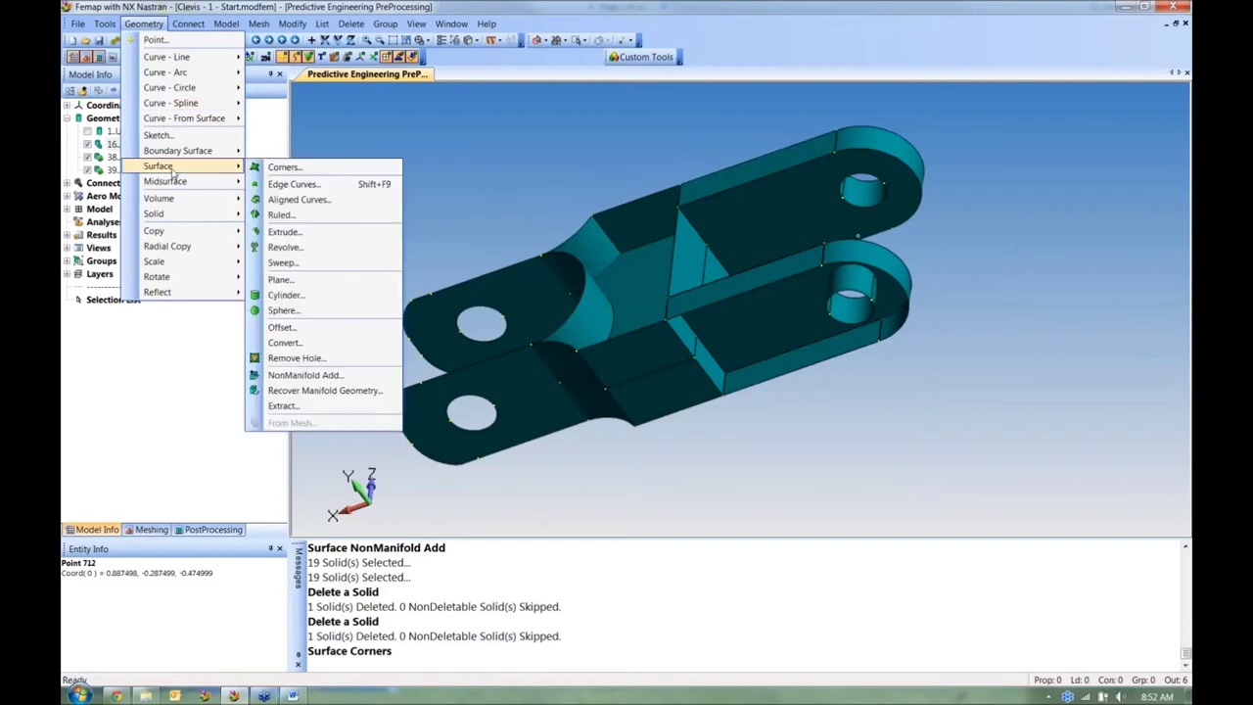
{"action": "left_click", "coordinate": [390, 375]}
{"action": "left_click", "coordinate": [746, 341]}
{"action": "left_click", "coordinate": [772, 364]}
{"action": "key", "text": "Return"}
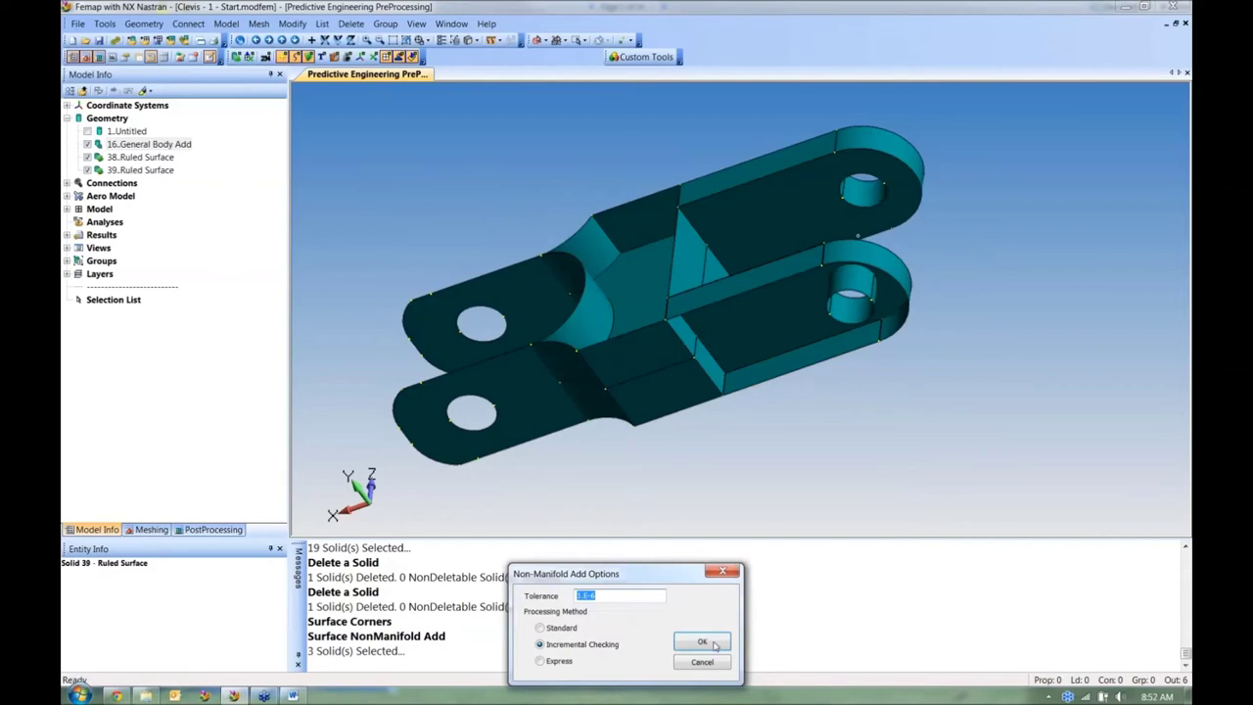
{"action": "left_click", "coordinate": [718, 643]}
{"action": "middle_click_drag", "start_coordinate": [762, 428], "coordinate": [905, 588]}
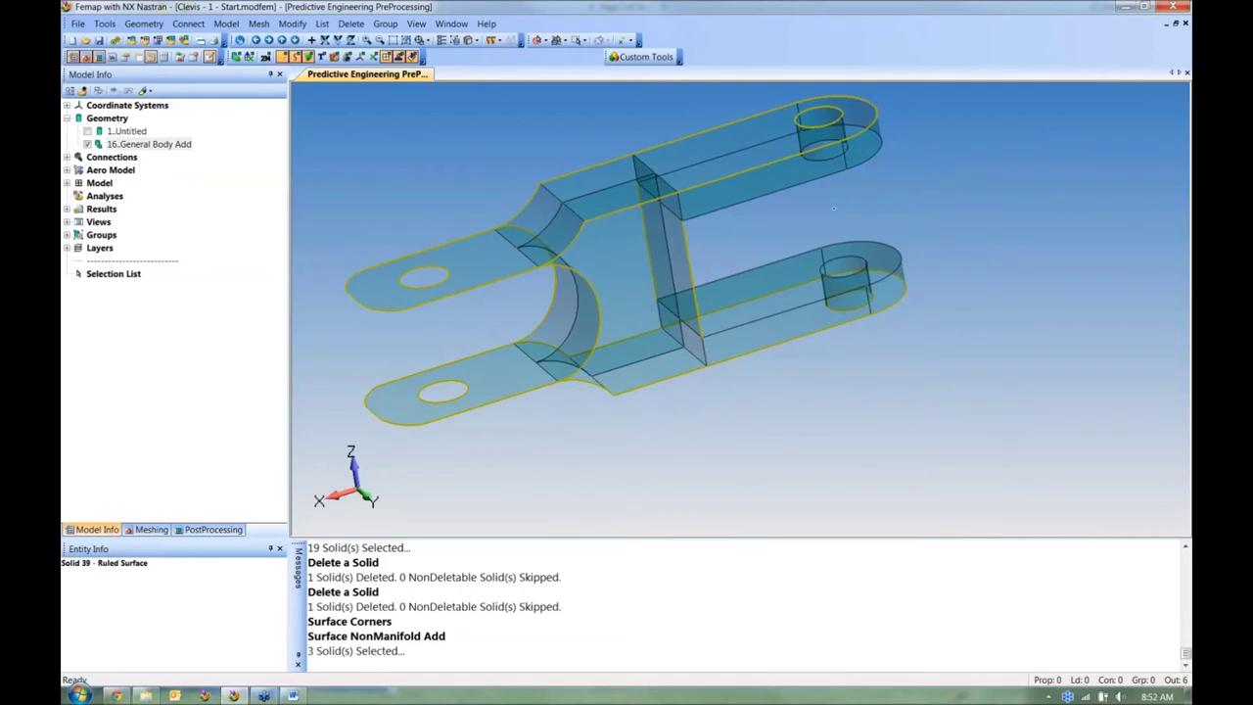
Step: Locate the NonManifold Edges with the entity locator and examine the joints around the central block and lugs
{"action": "left_click", "coordinate": [148, 530]}
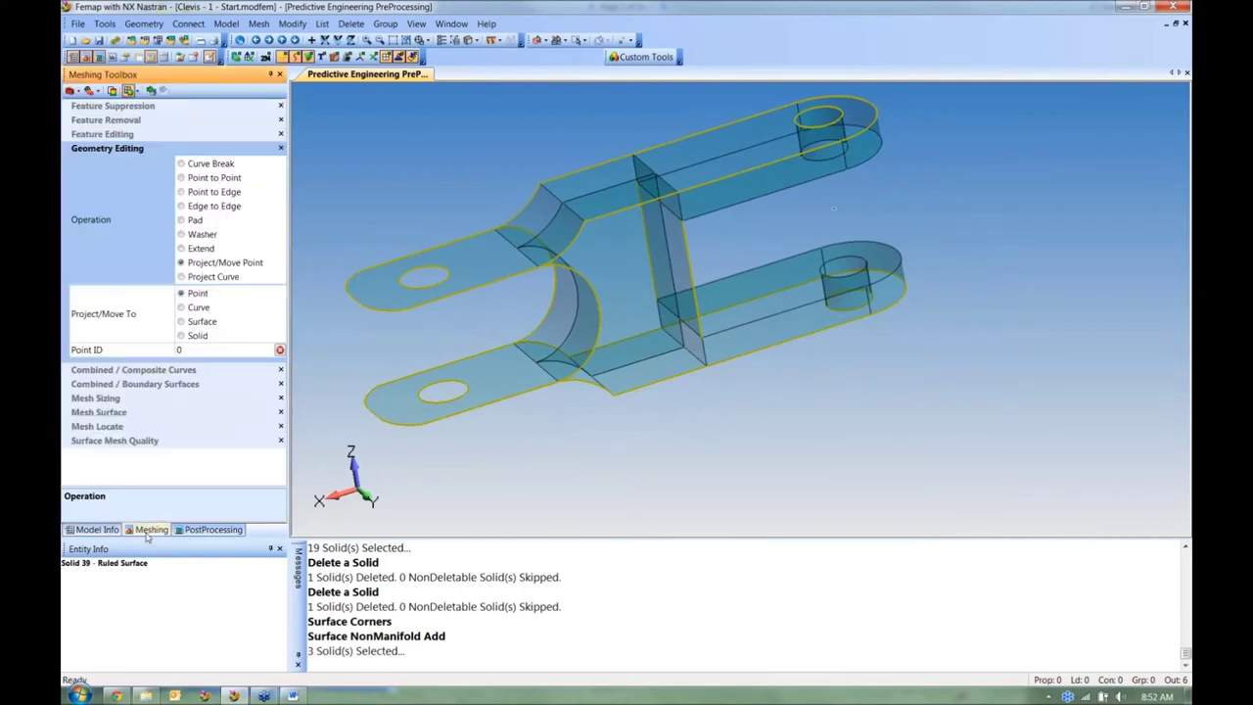
{"action": "left_click", "coordinate": [90, 91]}
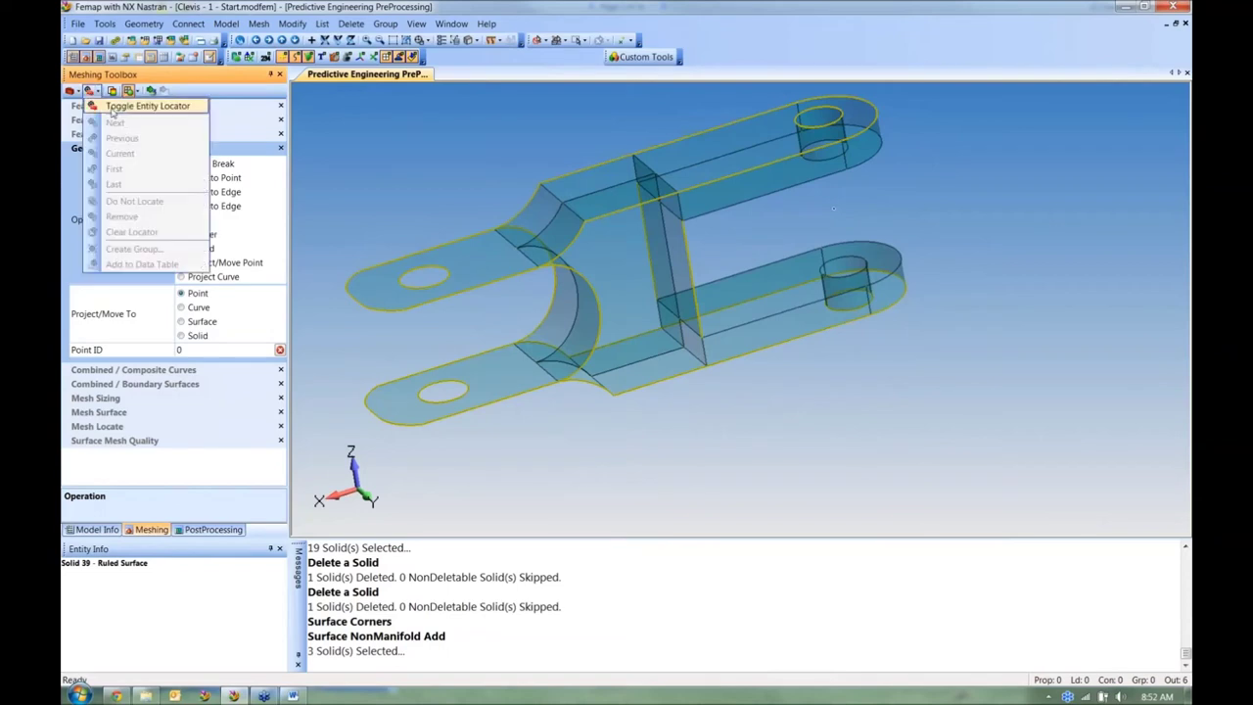
{"action": "left_click", "coordinate": [147, 105]}
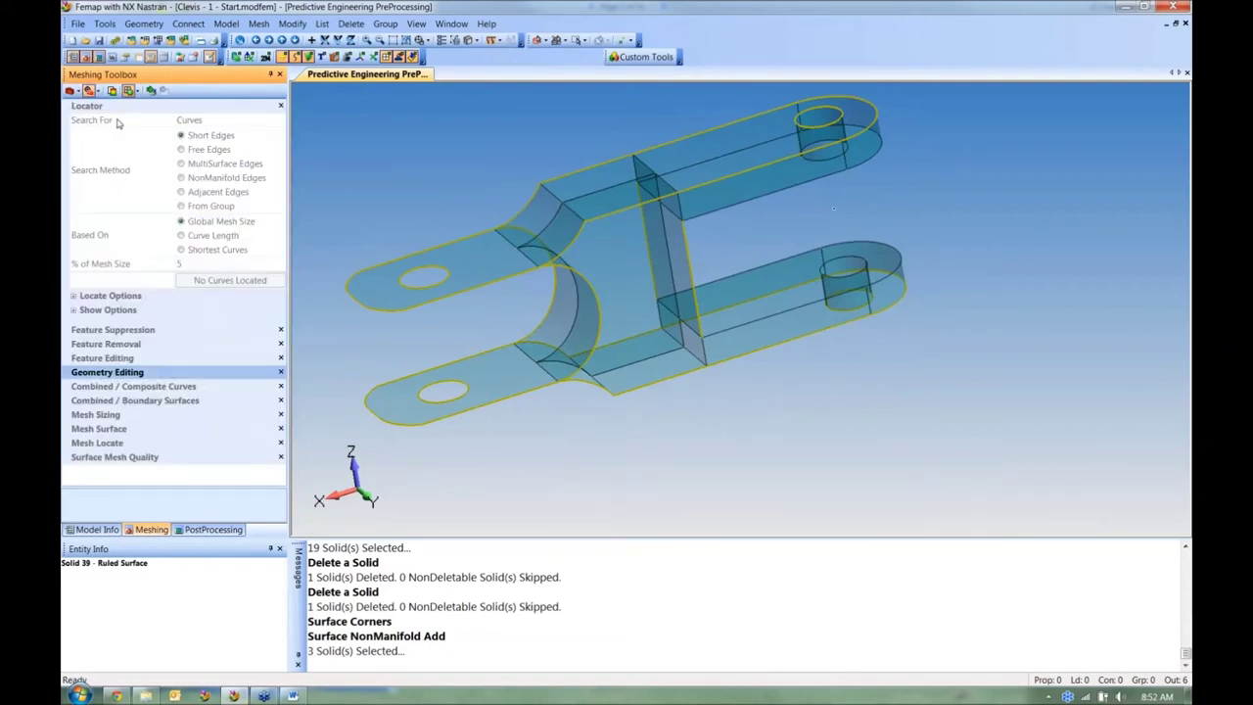
{"action": "left_click", "coordinate": [183, 152]}
{"action": "left_click", "coordinate": [183, 150]}
{"action": "left_click", "coordinate": [183, 178]}
{"action": "middle_click_drag", "start_coordinate": [602, 288], "coordinate": [524, 254]}
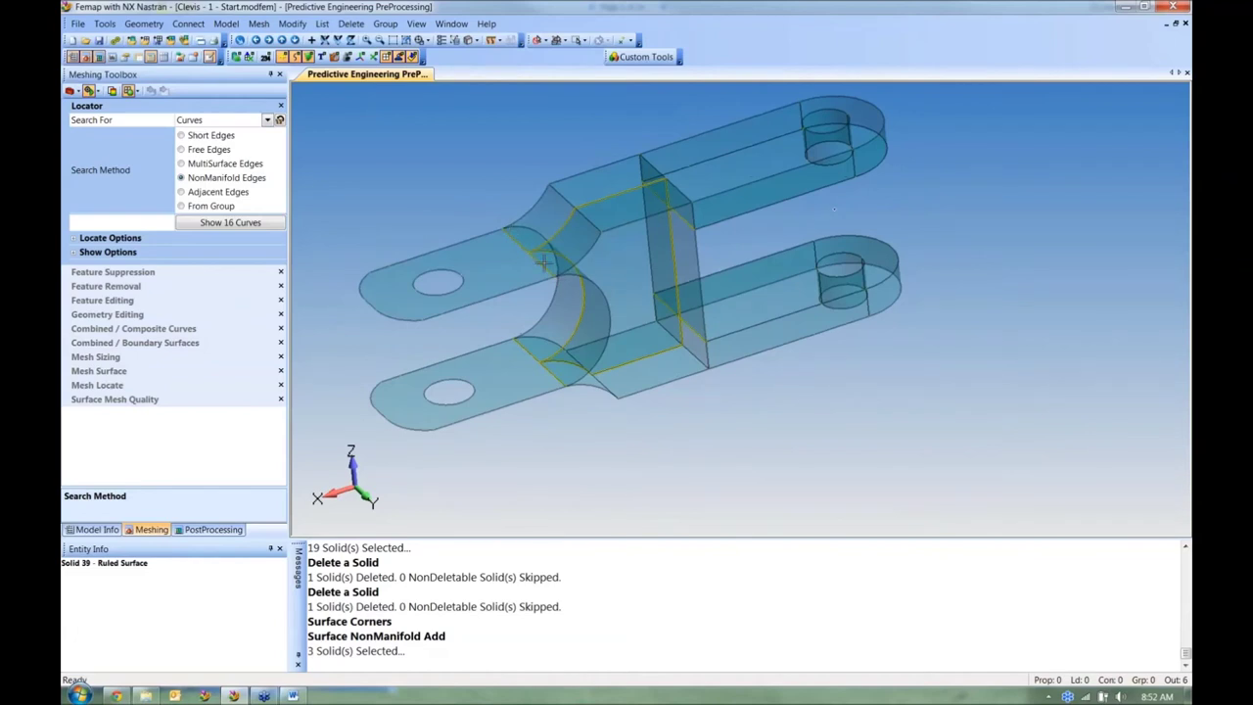
{"action": "middle_click_drag", "start_coordinate": [519, 259], "coordinate": [412, 231]}
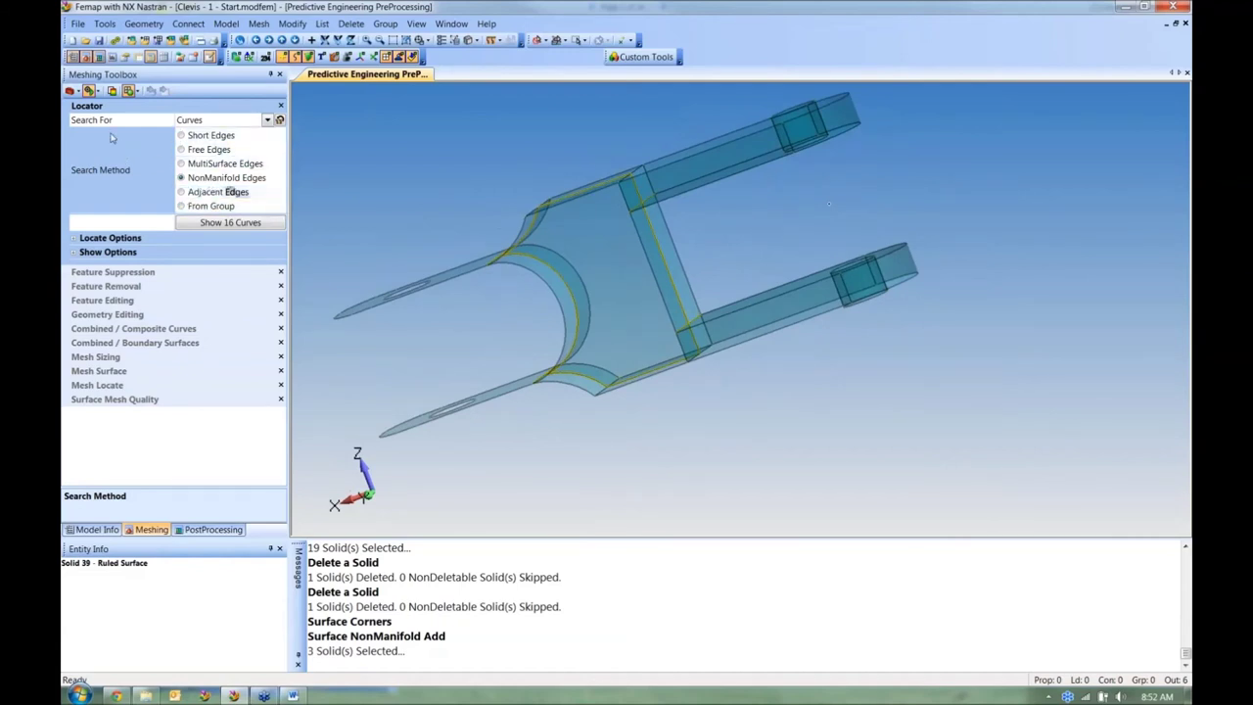
Step: Turn off the entity locator, view the finished clevis, and switch to the What's New in Femap v11.2 Word document
{"action": "left_click", "coordinate": [96, 92]}
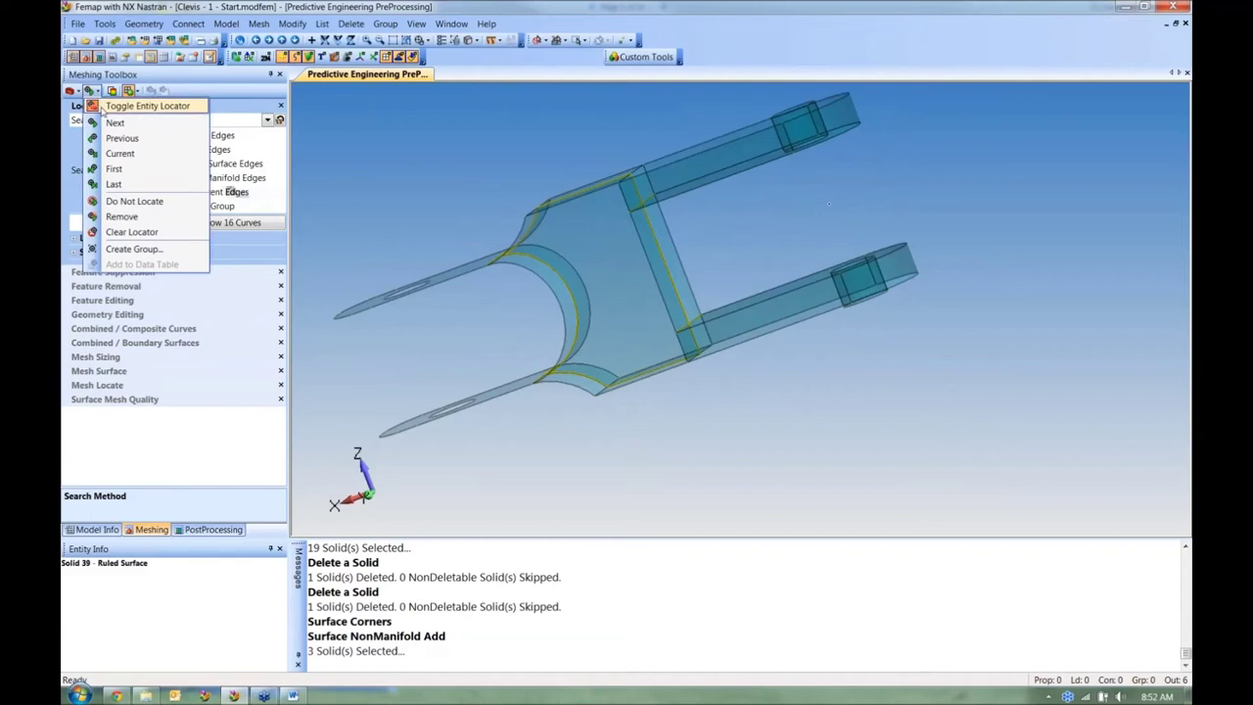
{"action": "left_click", "coordinate": [102, 106]}
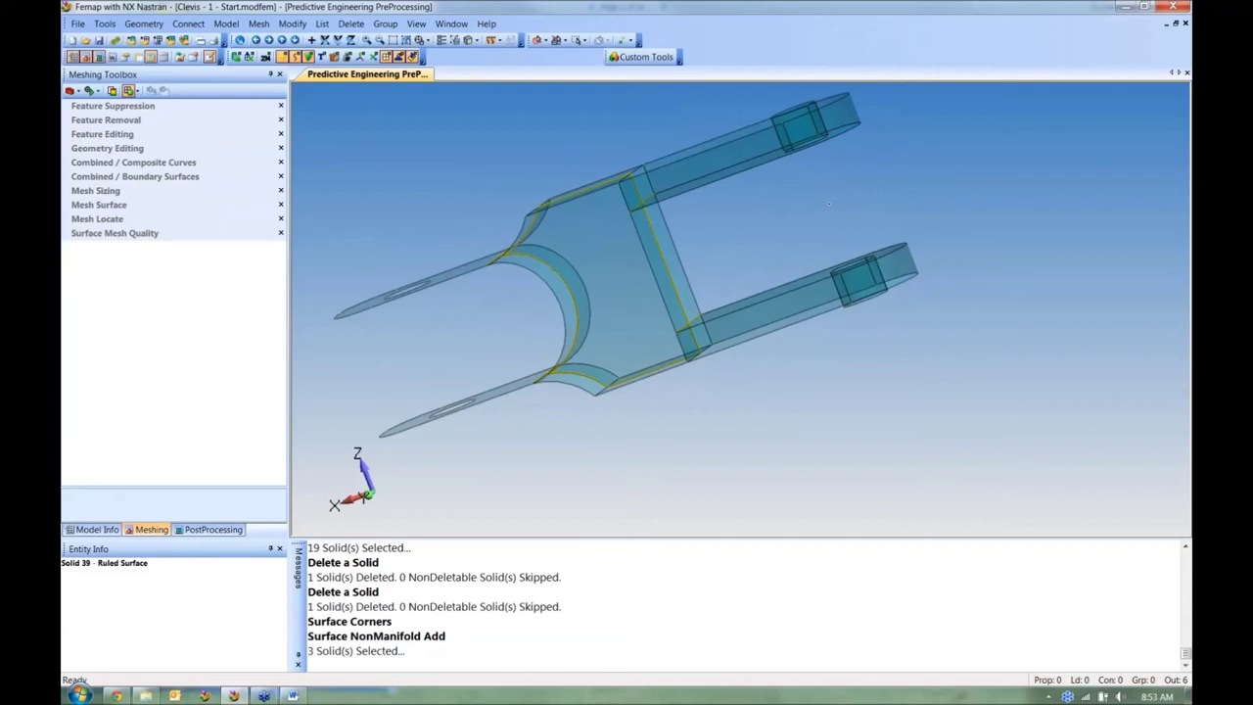
{"action": "middle_click_drag", "start_coordinate": [885, 353], "coordinate": [861, 431]}
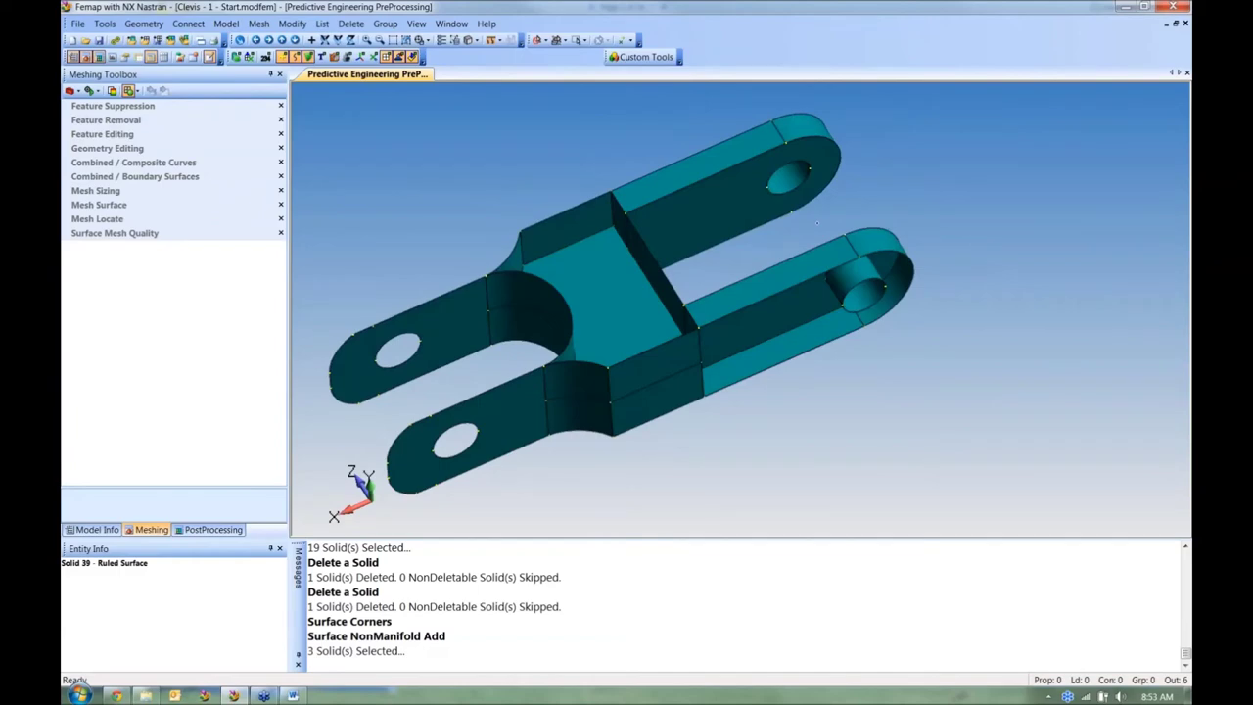
{"action": "left_click", "coordinate": [292, 695]}
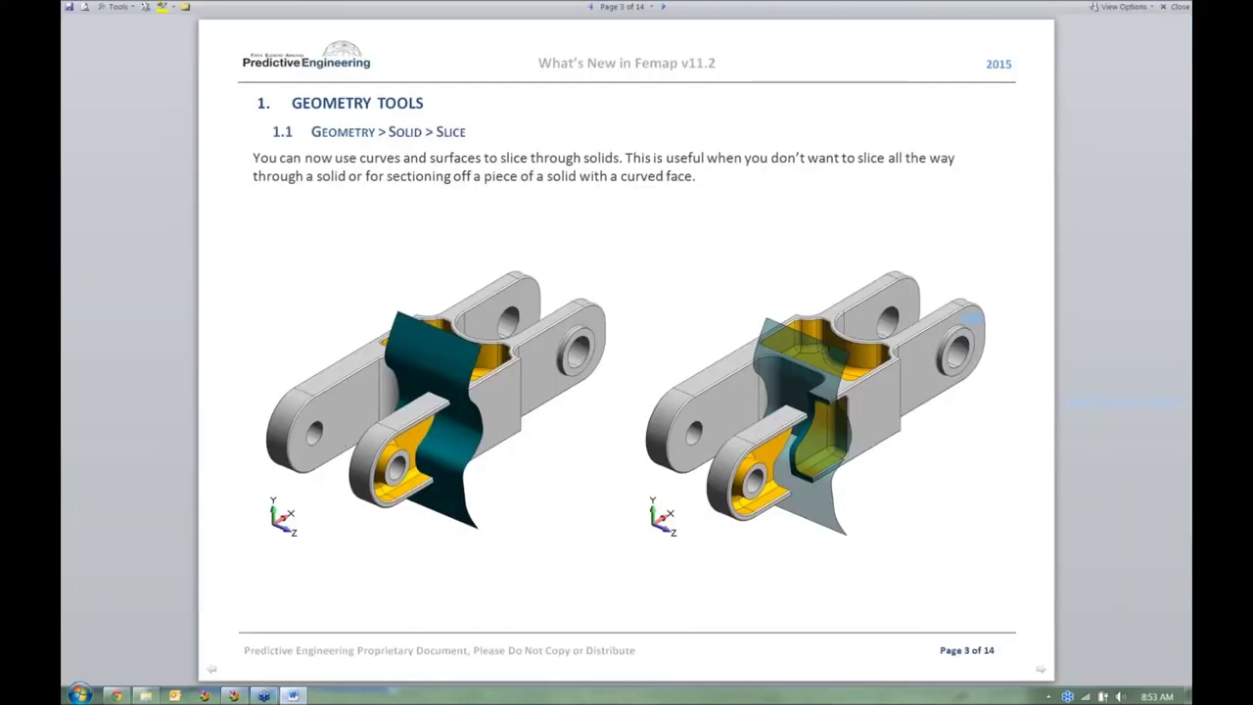
Step: Read through the What's New sections on Smart Snap, Hide Surfaces, Project/Move Point and solid meshing, and switch back to Femap
{"action": "scroll", "coordinate": [436, 477], "scroll_direction": "down", "scroll_amount": 1}
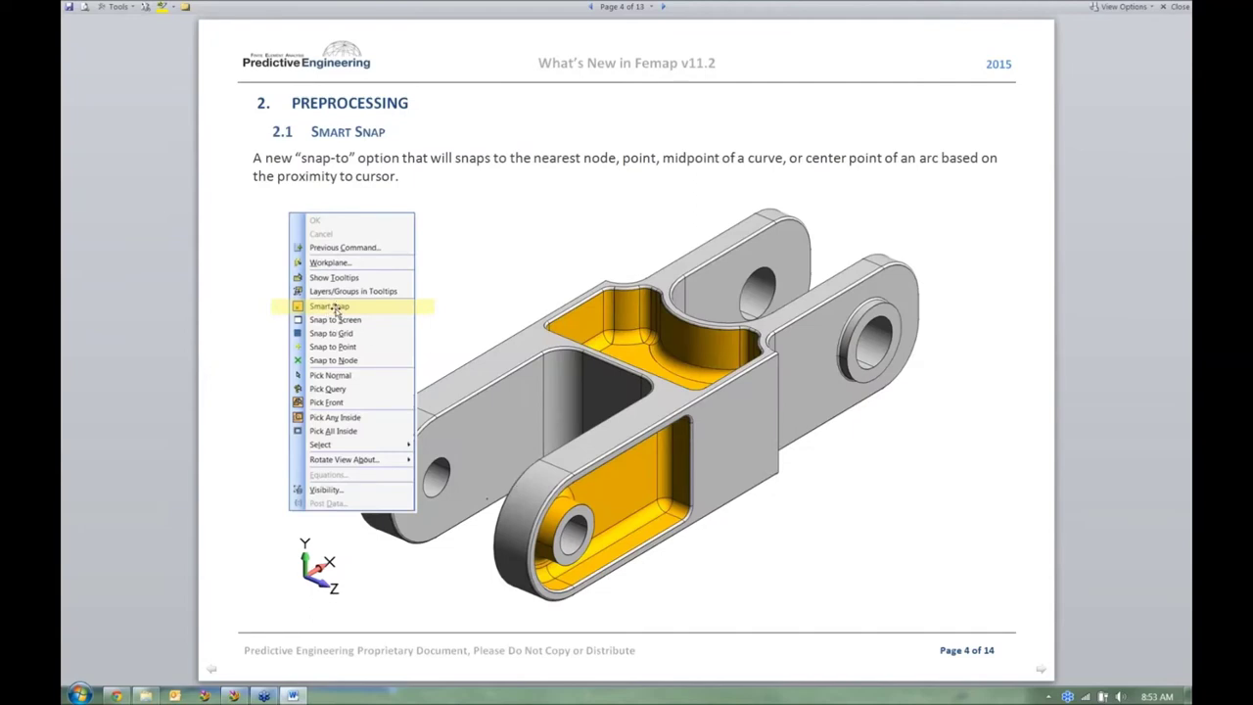
{"action": "scroll", "coordinate": [336, 309], "scroll_direction": "down", "scroll_amount": 1}
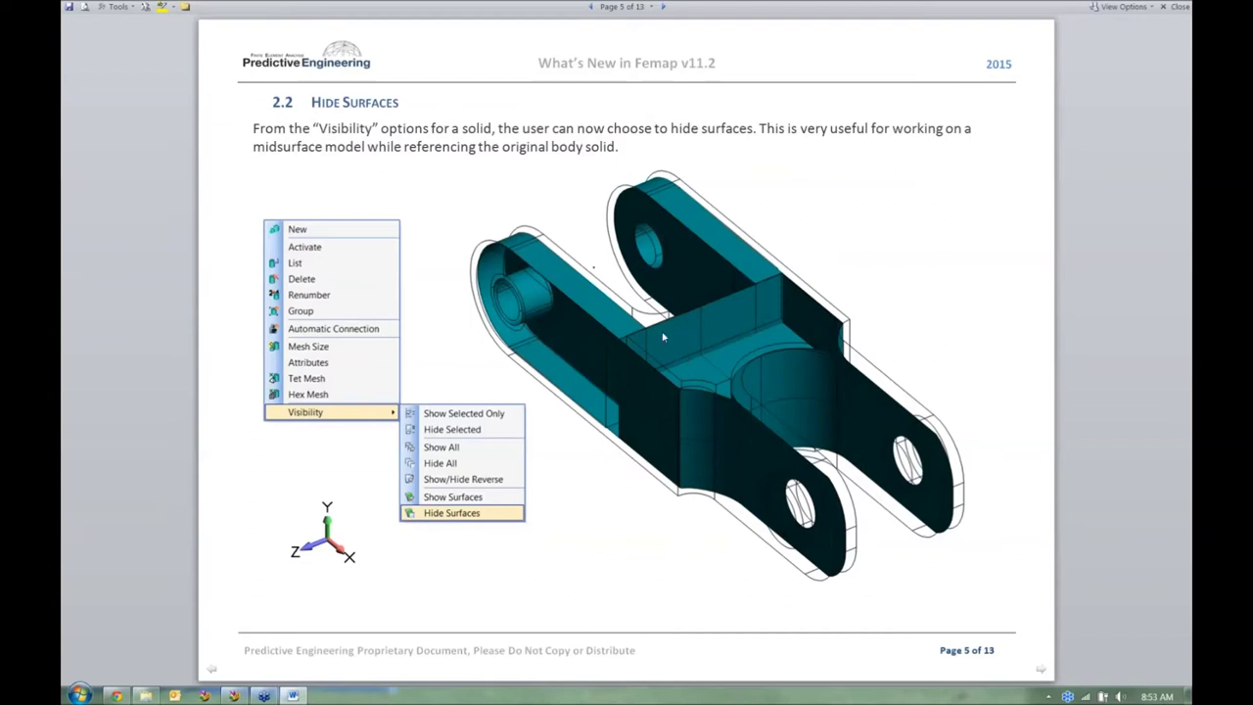
{"action": "scroll", "coordinate": [609, 323], "scroll_direction": "down", "scroll_amount": 1}
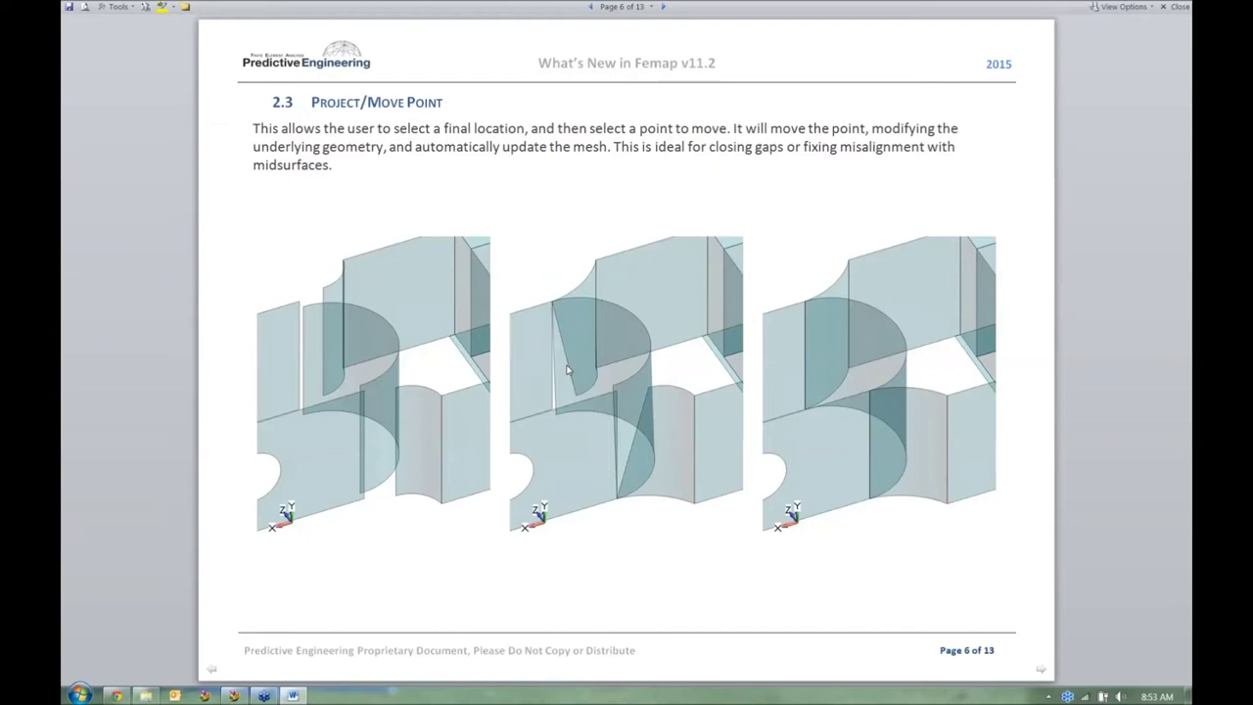
{"action": "scroll", "coordinate": [549, 343], "scroll_direction": "down", "scroll_amount": 1}
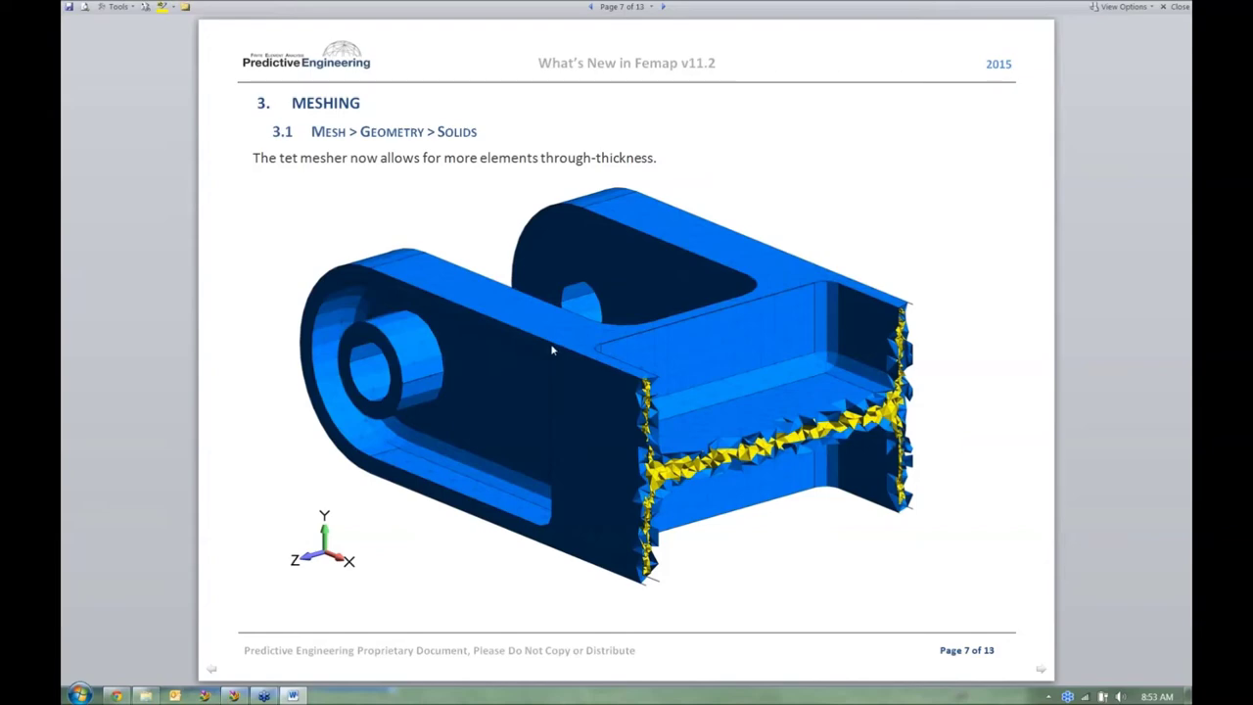
{"action": "key", "text": "Escape"}
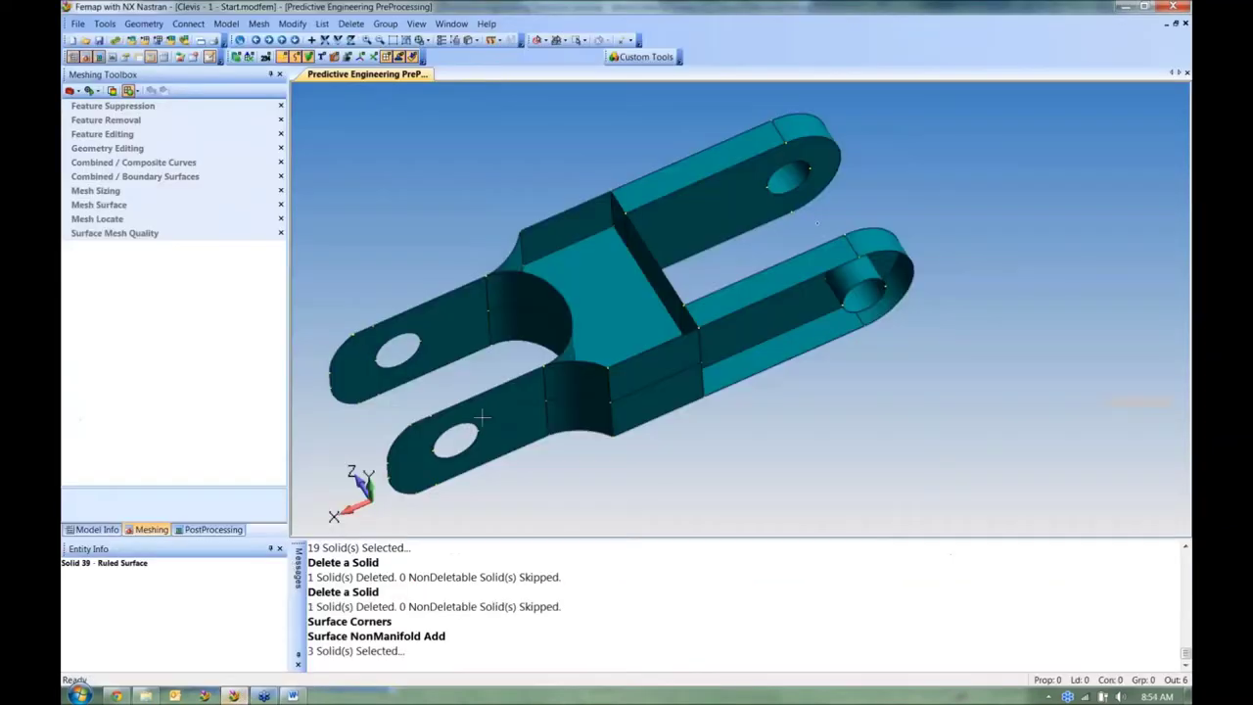
{"action": "left_click", "coordinate": [233, 696]}
Step: Display the original clevis solid over the midsurface body and hide its surfaces so only its edges remain
{"action": "middle_click_drag", "start_coordinate": [572, 391], "coordinate": [122, 339]}
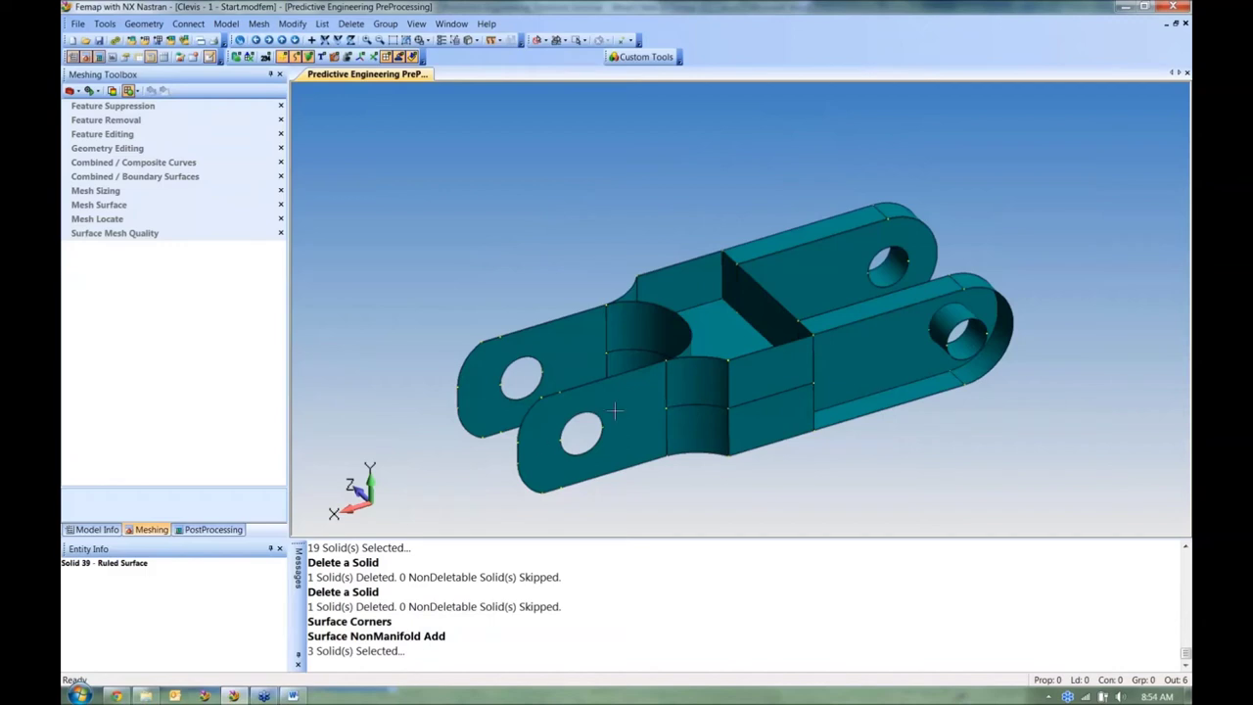
{"action": "left_click", "coordinate": [94, 529]}
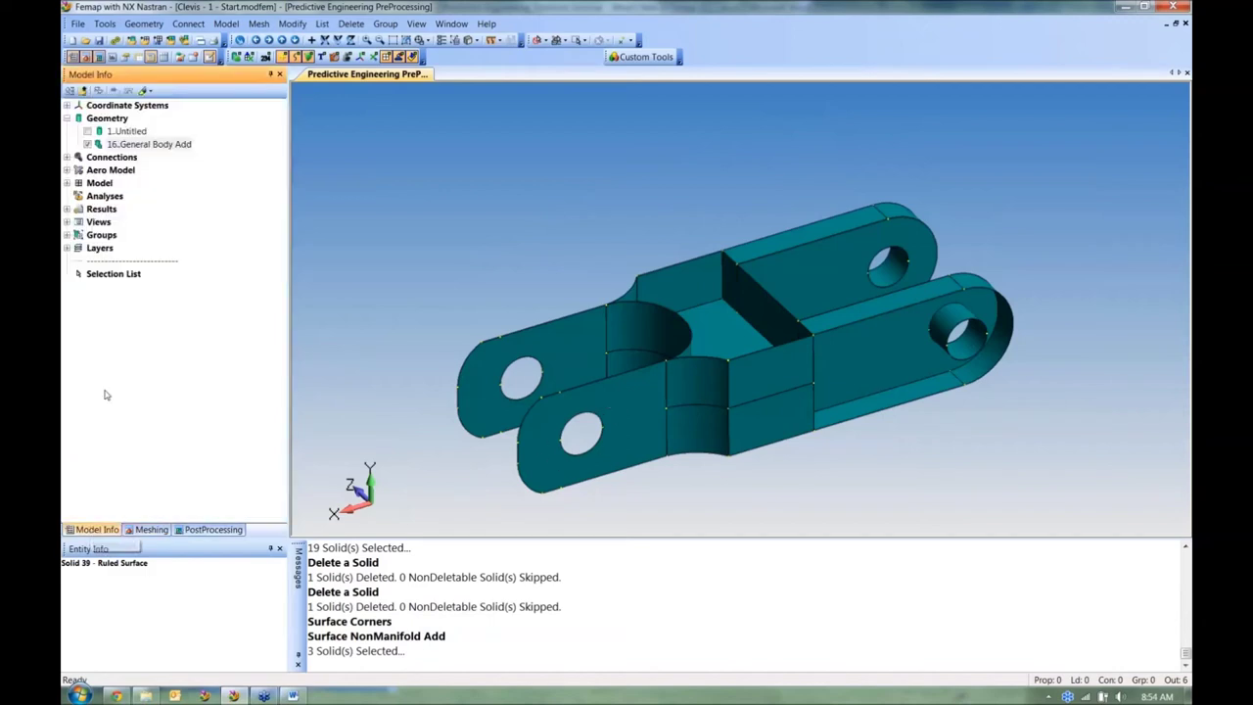
{"action": "left_click", "coordinate": [87, 131]}
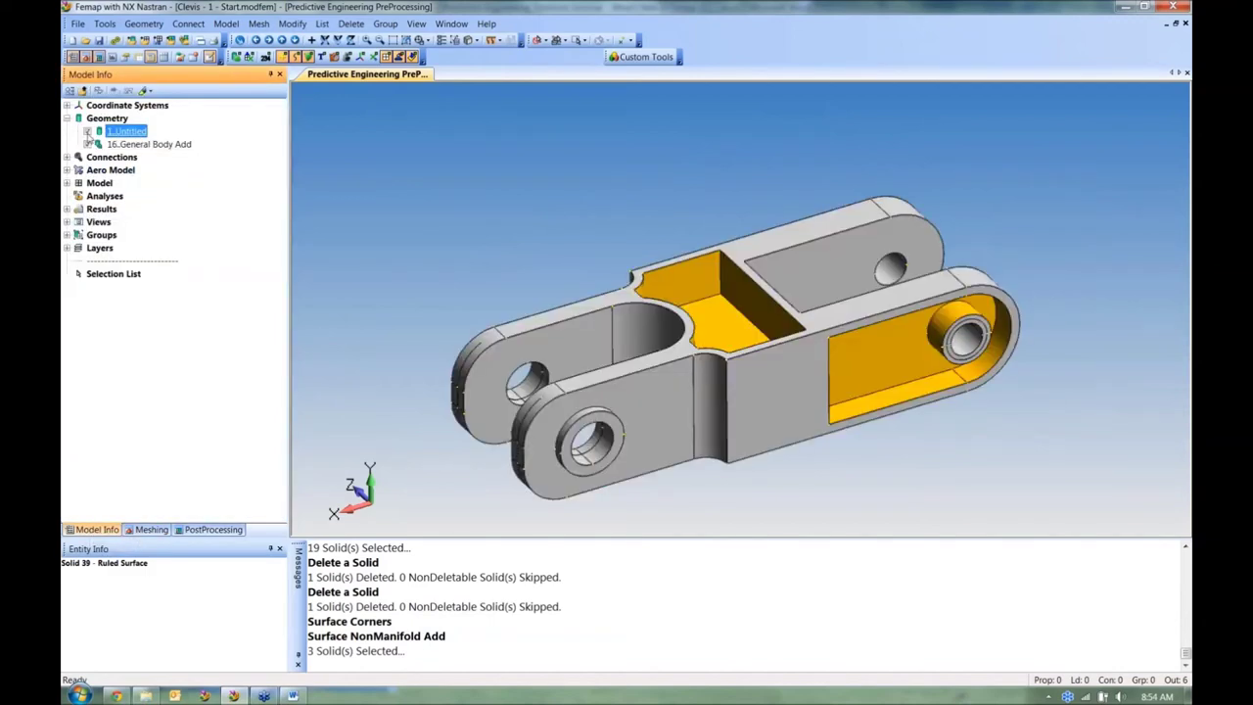
{"action": "right_click", "coordinate": [87, 132]}
{"action": "left_click", "coordinate": [137, 253]}
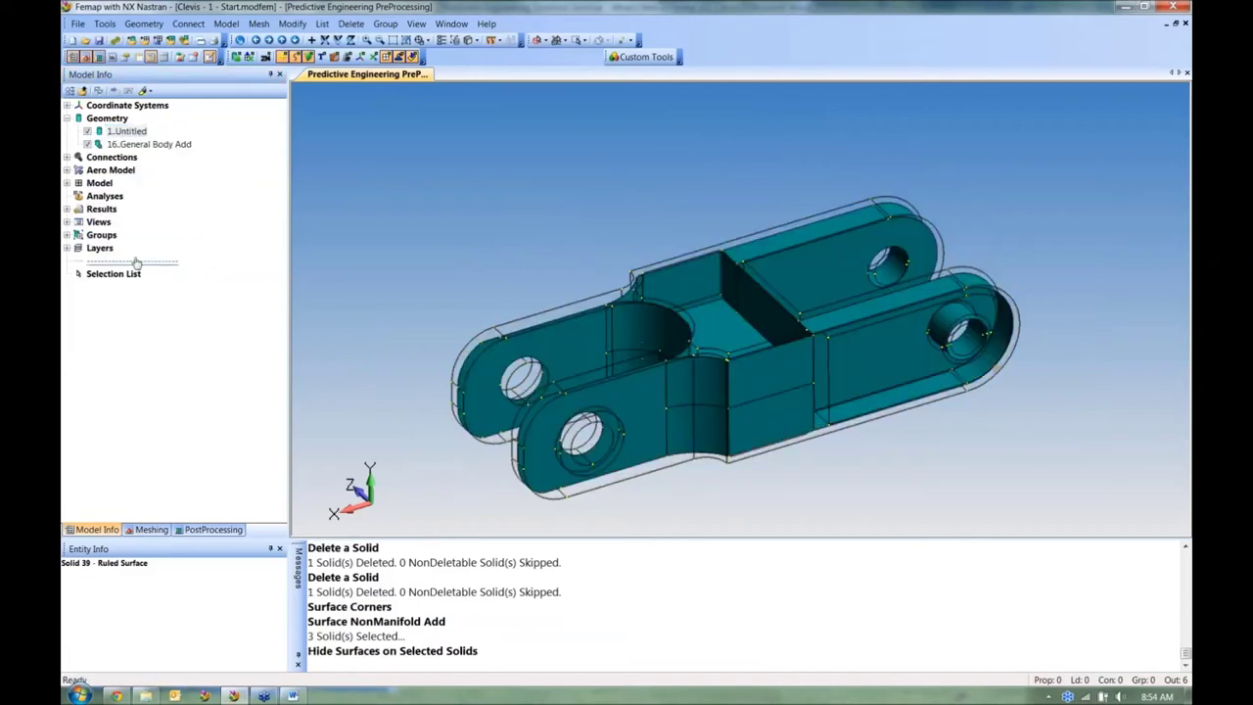
{"action": "middle_click_drag", "start_coordinate": [518, 271], "coordinate": [701, 311]}
{"action": "scroll", "coordinate": [700, 311], "scroll_direction": "up", "scroll_amount": 2}
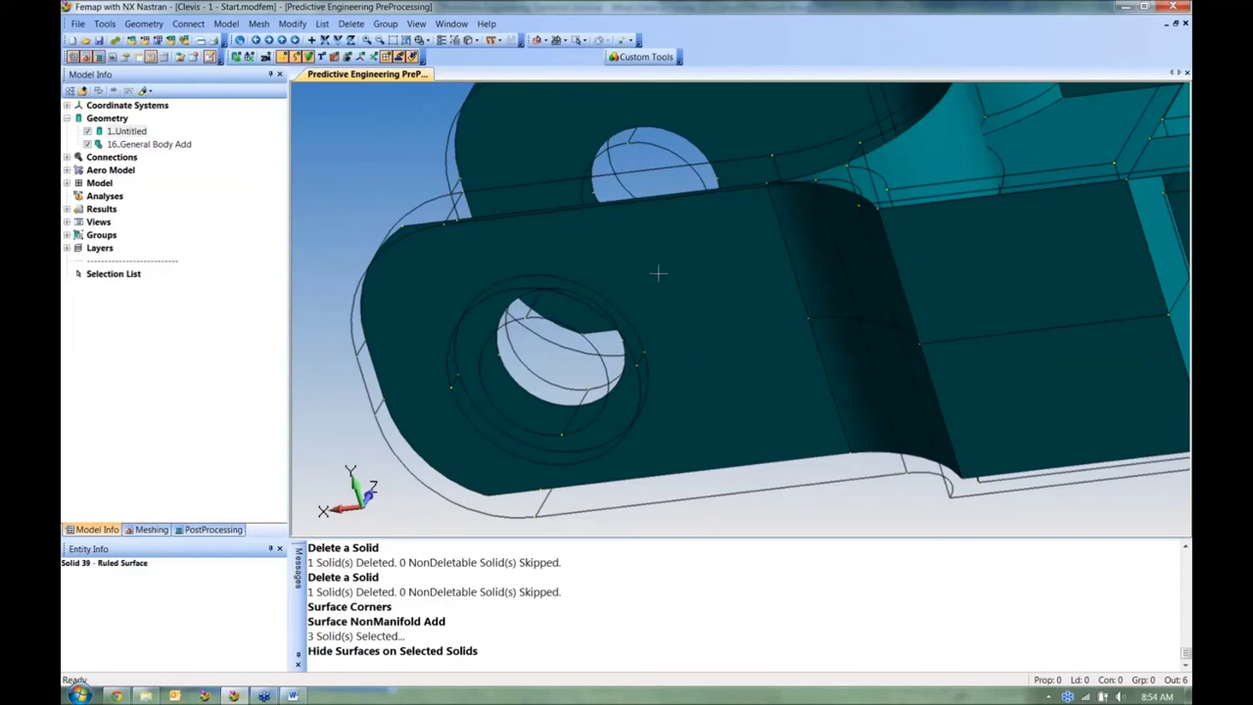
Step: Imprint the two outer boss curves of the original solid onto the adjacent lug midsurface with Project Curve
{"action": "left_click", "coordinate": [149, 529]}
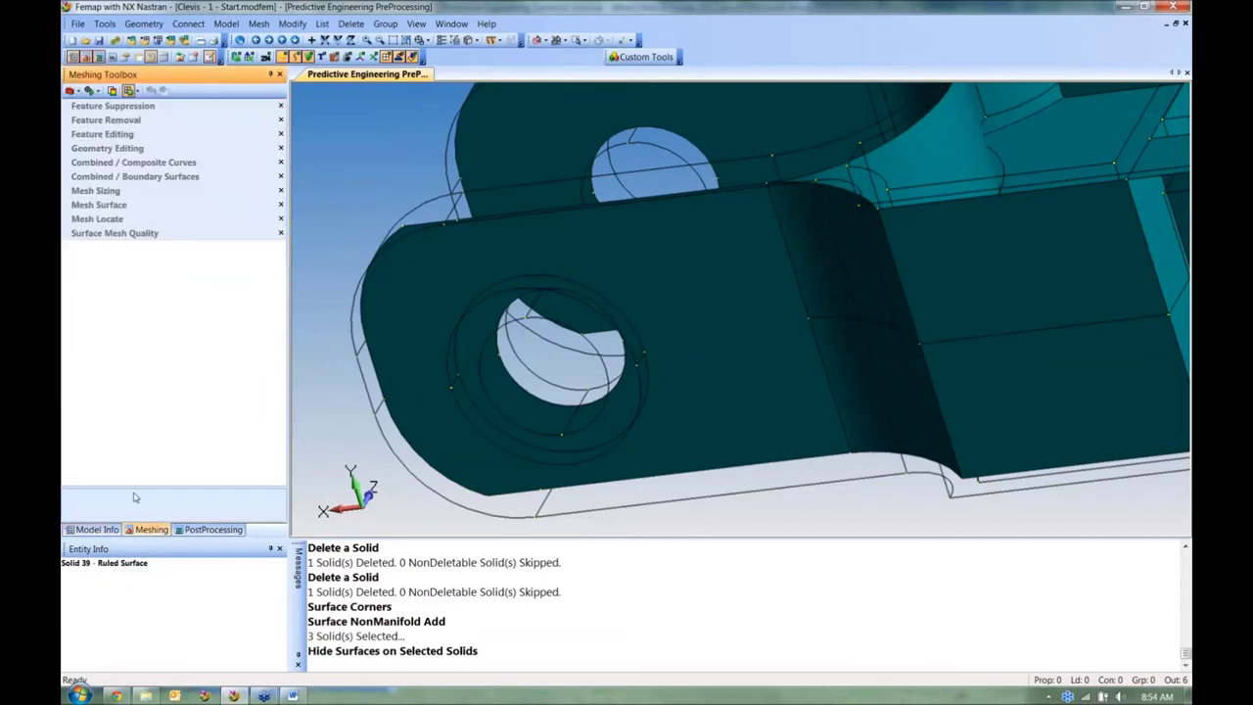
{"action": "left_click", "coordinate": [112, 149]}
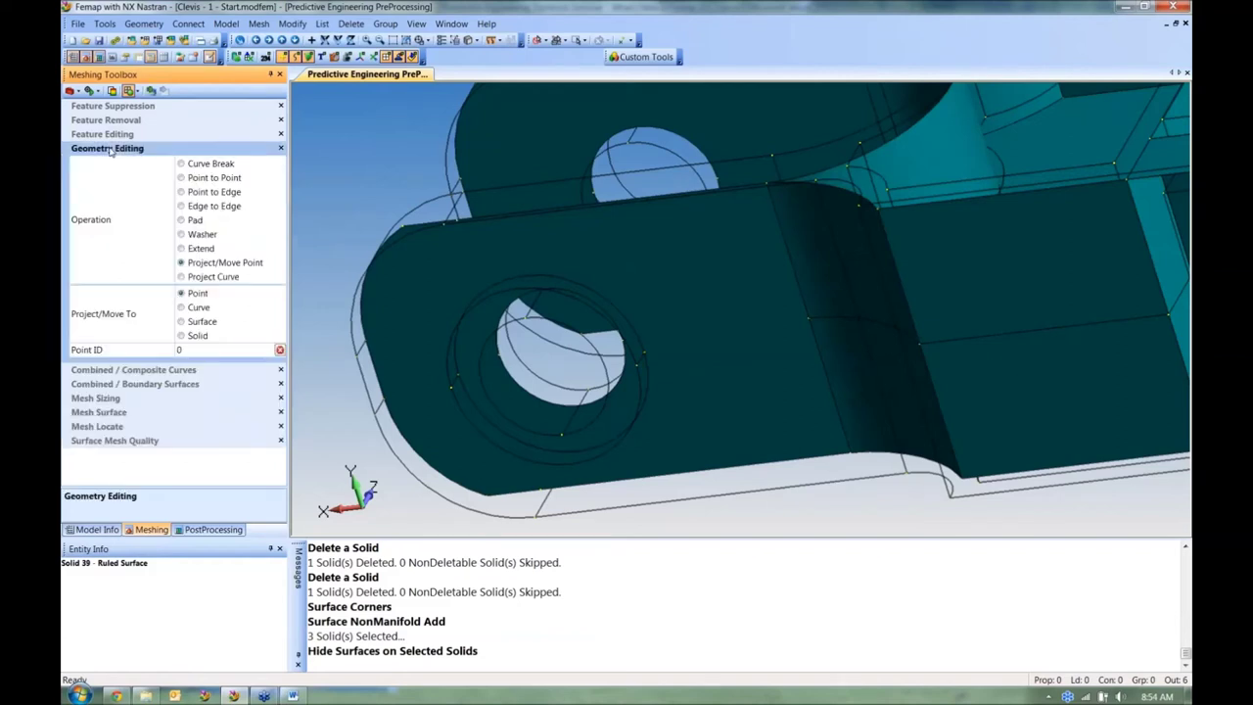
{"action": "left_click", "coordinate": [205, 277]}
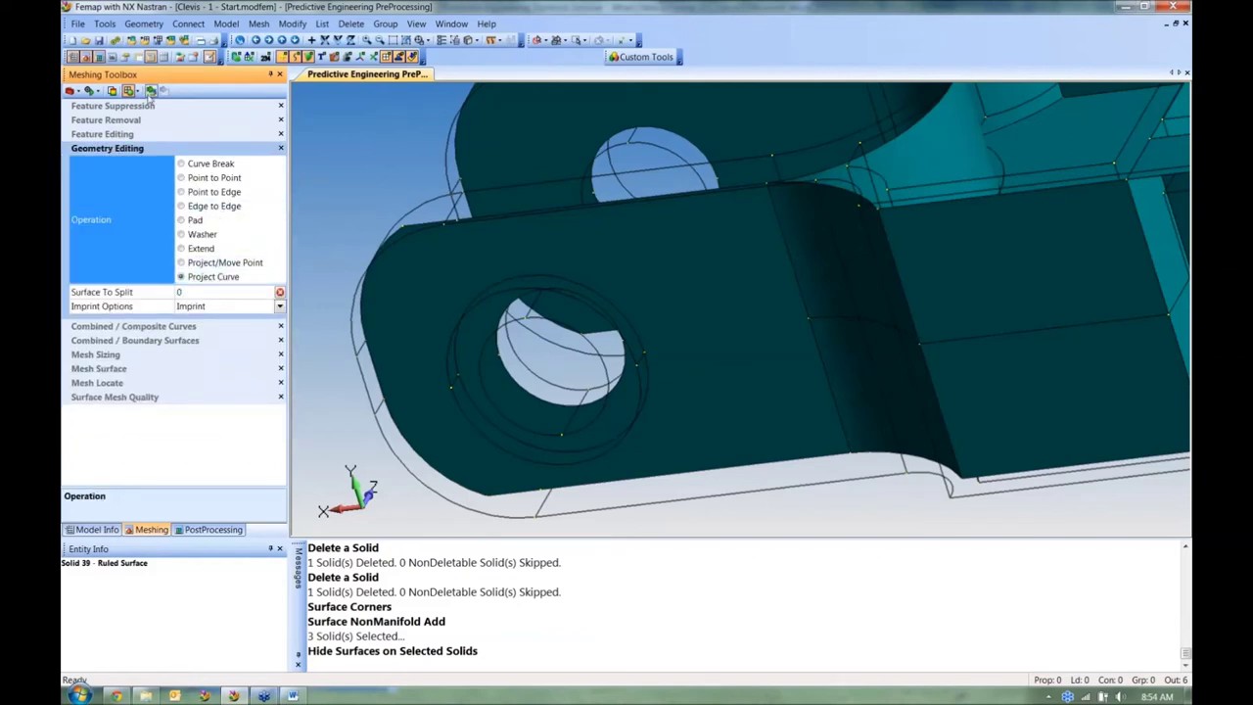
{"action": "left_click", "coordinate": [736, 350]}
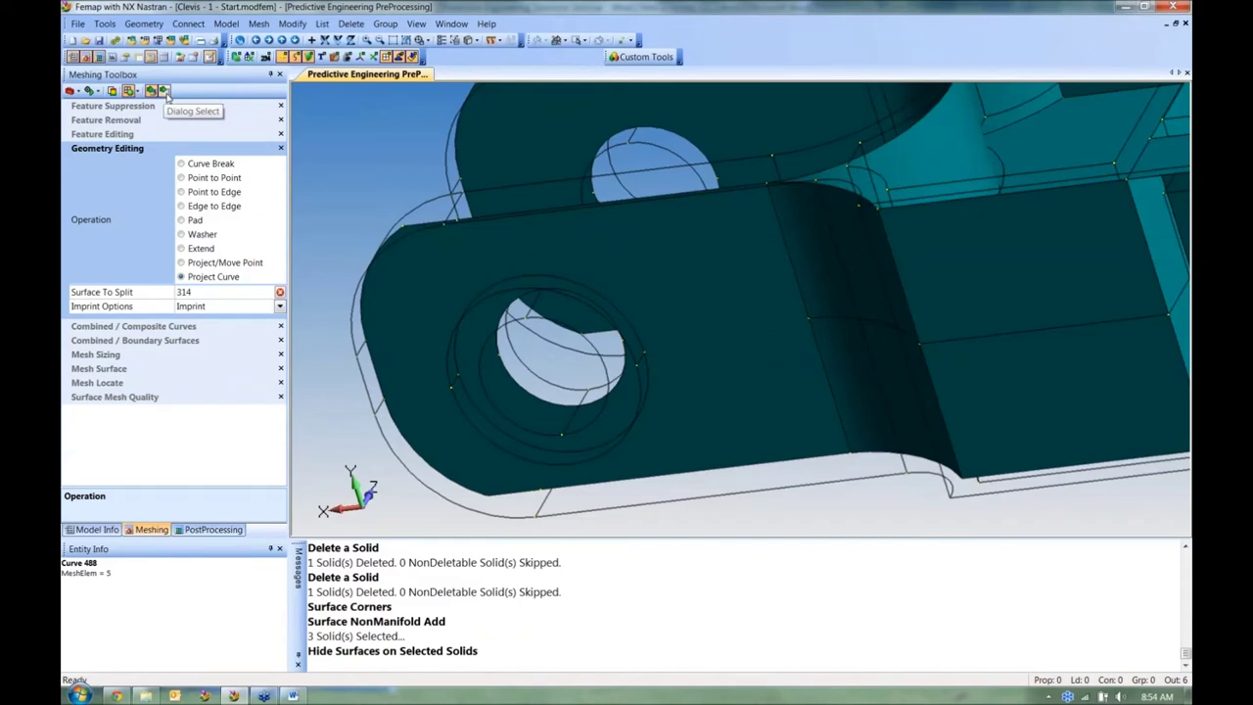
{"action": "left_click", "coordinate": [165, 90]}
{"action": "mouse_move", "coordinate": [431, 377]}
{"action": "middle_mouse_down"}
{"action": "mouse_move", "coordinate": [447, 385]}
{"action": "mouse_move", "coordinate": [438, 379]}
{"action": "middle_mouse_up"}
{"action": "left_click", "coordinate": [438, 379]}
{"action": "left_click", "coordinate": [558, 468]}
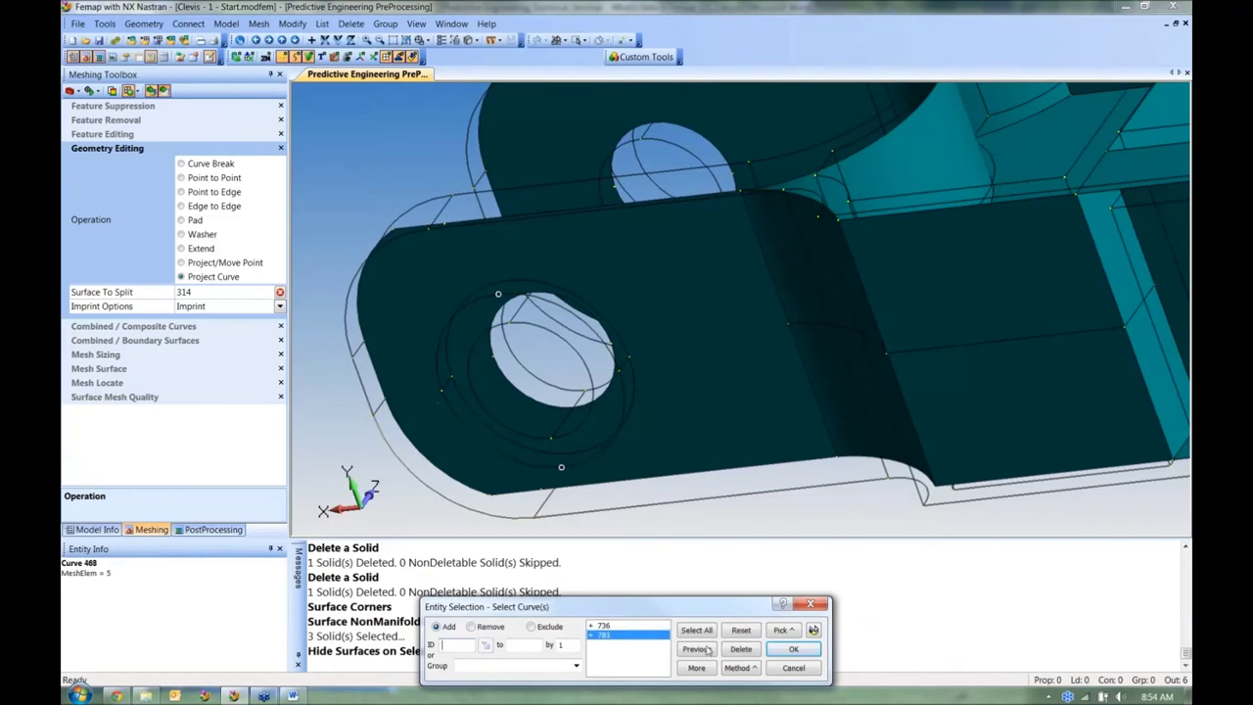
{"action": "left_click", "coordinate": [789, 652]}
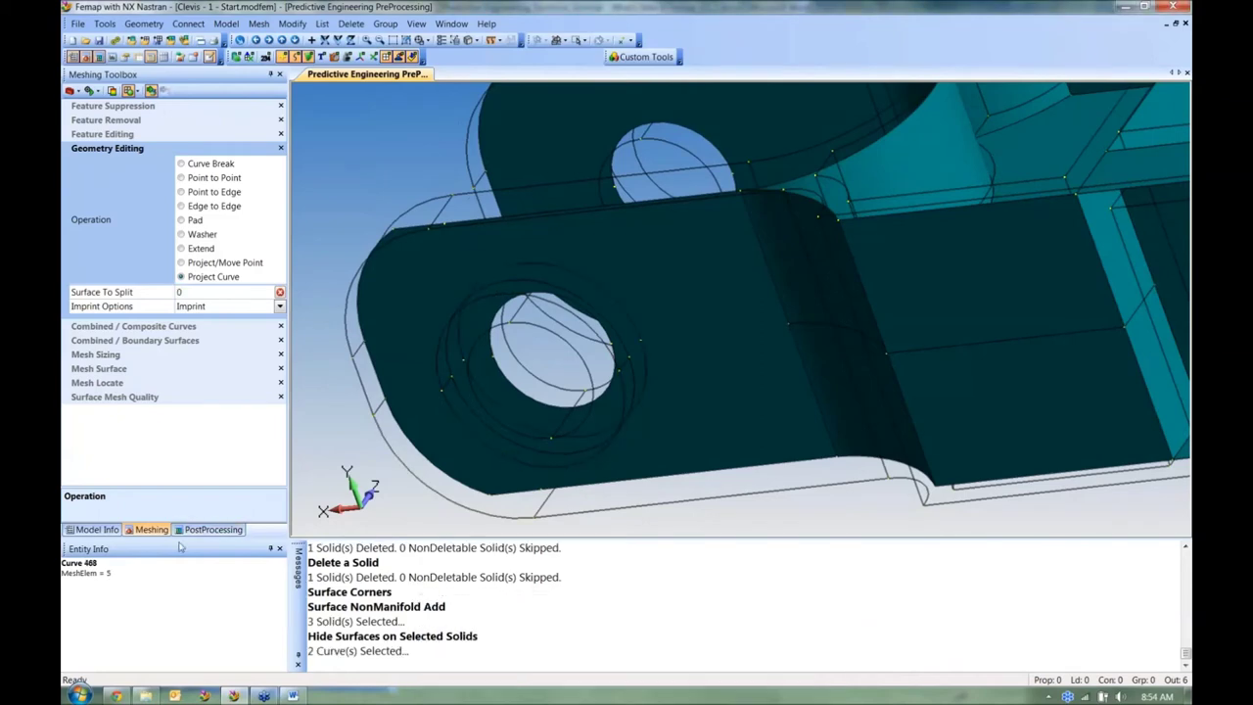
Step: Hide the original solid to check the imprinted ring, and display the solid again with its surfaces hidden
{"action": "left_click", "coordinate": [96, 529]}
{"action": "middle_click_drag", "start_coordinate": [540, 342], "coordinate": [520, 196]}
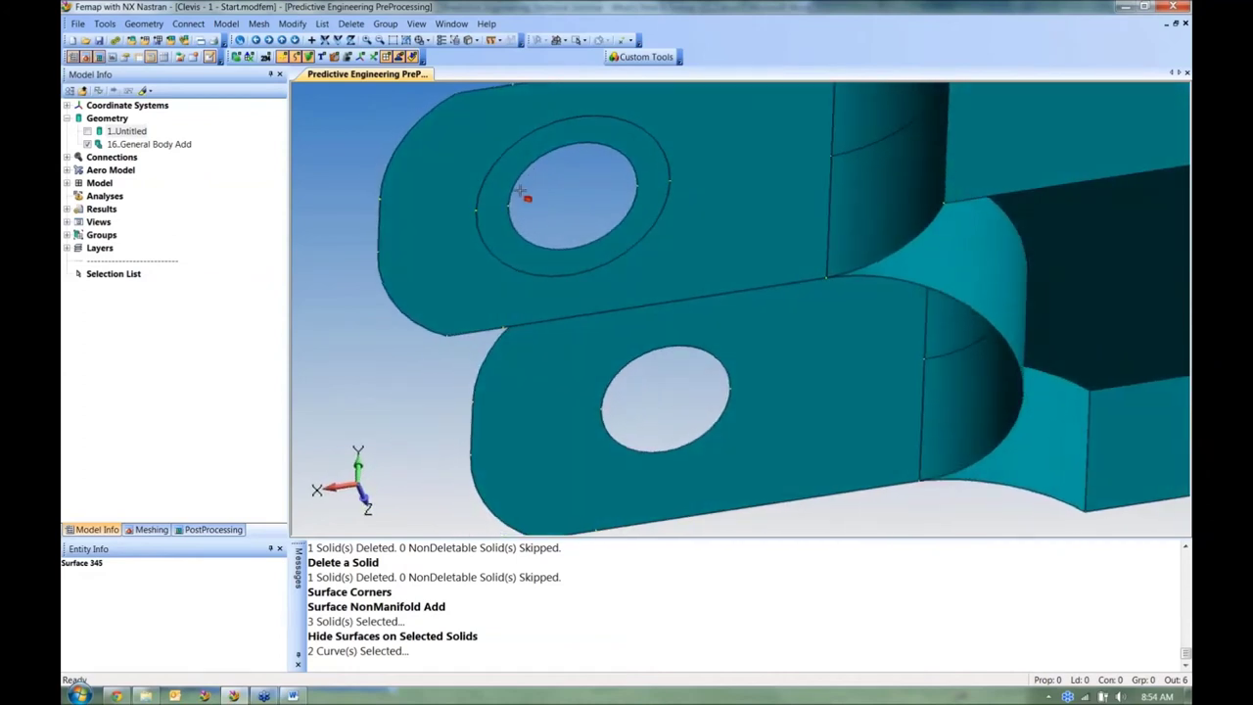
{"action": "left_click", "coordinate": [87, 131]}
{"action": "left_click", "coordinate": [147, 528]}
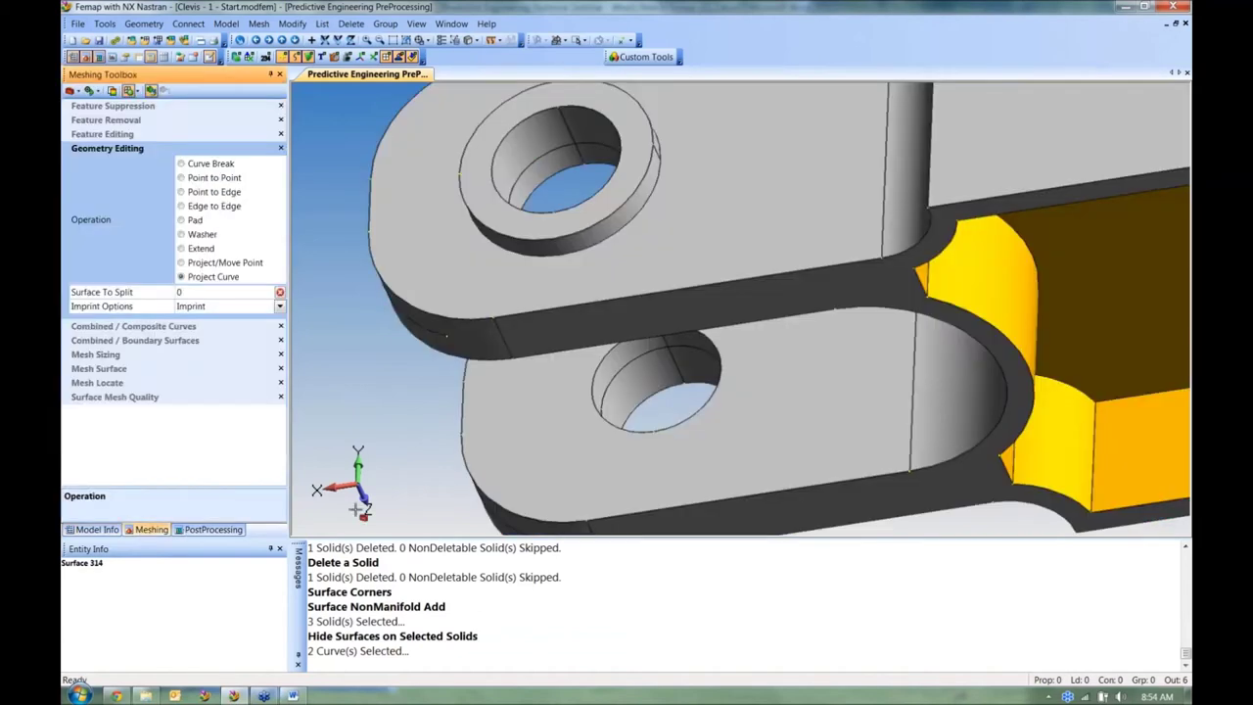
{"action": "left_click", "coordinate": [93, 529]}
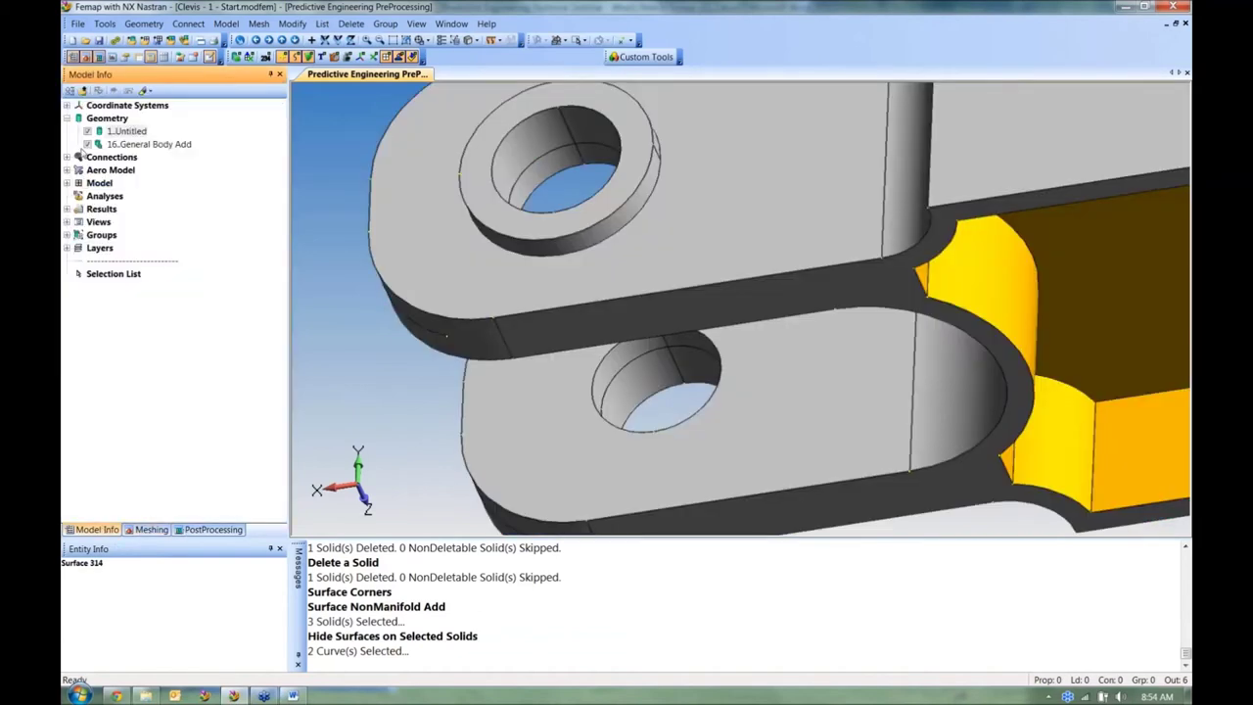
{"action": "right_click", "coordinate": [88, 132]}
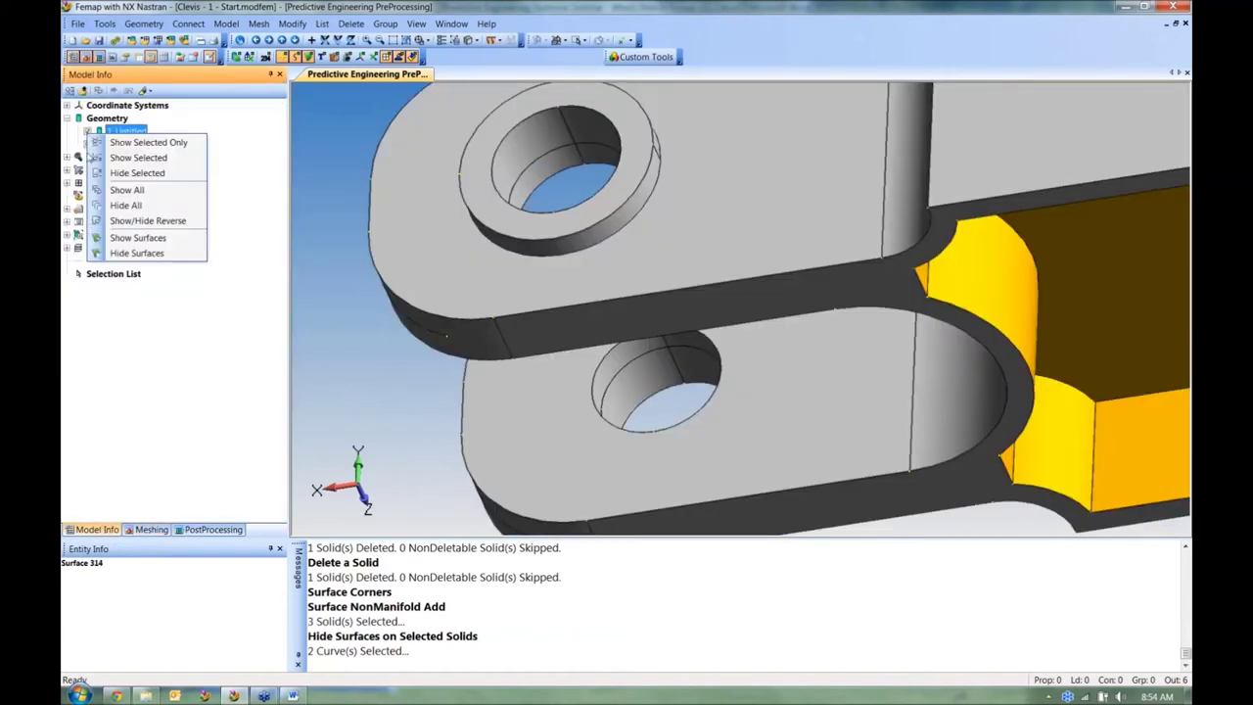
{"action": "left_click", "coordinate": [115, 253]}
{"action": "middle_click_drag", "start_coordinate": [304, 338], "coordinate": [596, 167]}
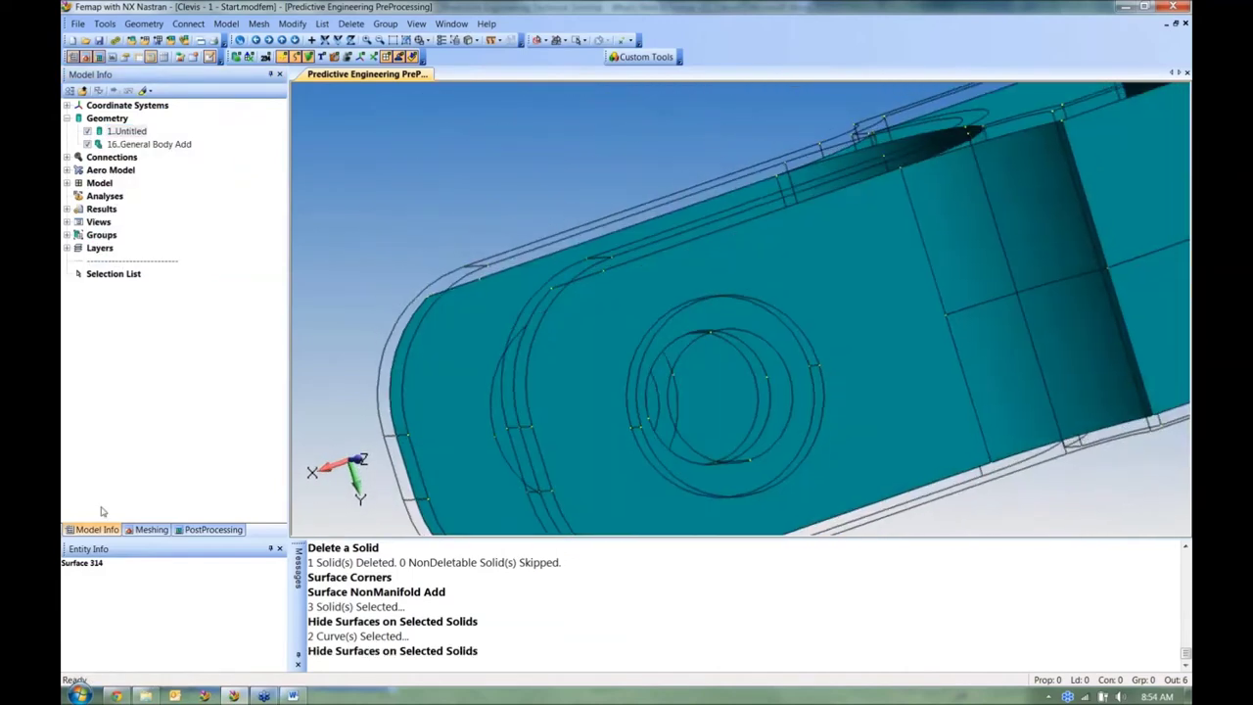
Step: Imprint the two outer boss curves onto the opposite lug's midsurface at the same end with Project Curve
{"action": "left_click", "coordinate": [149, 530]}
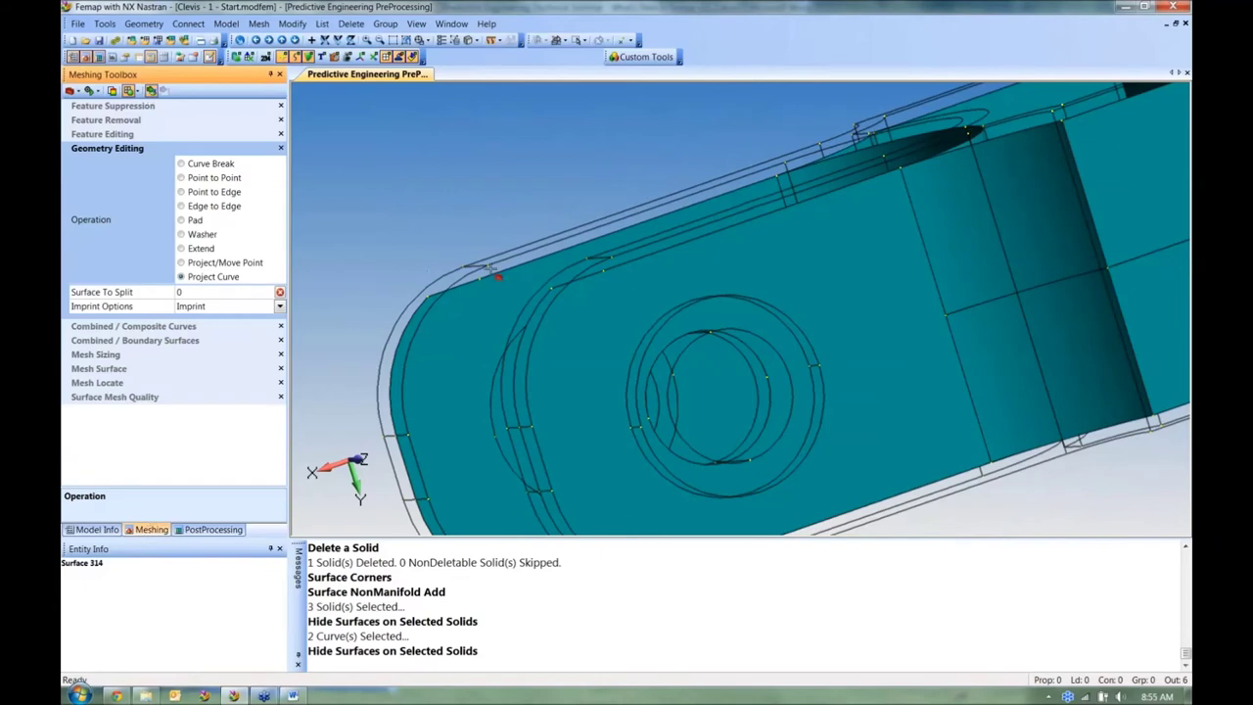
{"action": "left_click", "coordinate": [582, 347]}
{"action": "left_click", "coordinate": [164, 90]}
{"action": "middle_click_drag", "start_coordinate": [509, 323], "coordinate": [725, 202]}
{"action": "left_click", "coordinate": [725, 202]}
{"action": "left_click", "coordinate": [733, 224]}
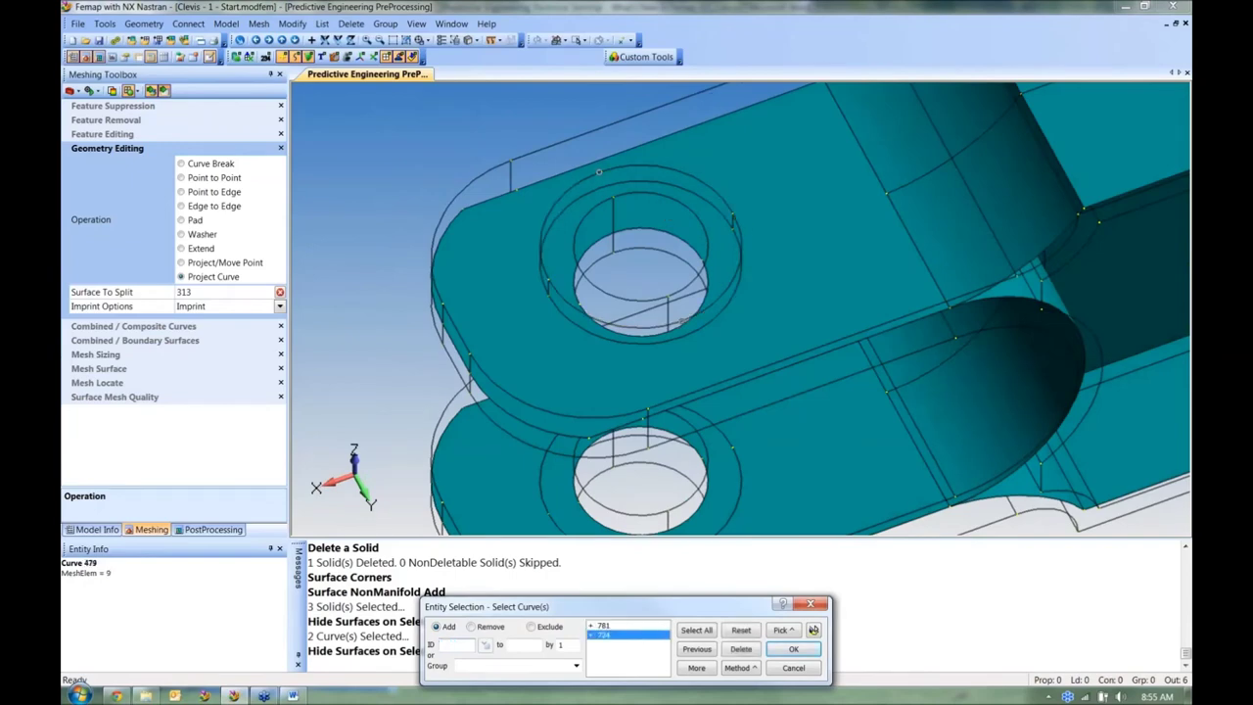
{"action": "left_click", "coordinate": [794, 649]}
Step: Stop the Project Curve selection and hide the original solid to leave only the midsurface body at the pocketed end
{"action": "middle_click_drag", "start_coordinate": [812, 412], "coordinate": [675, 509]}
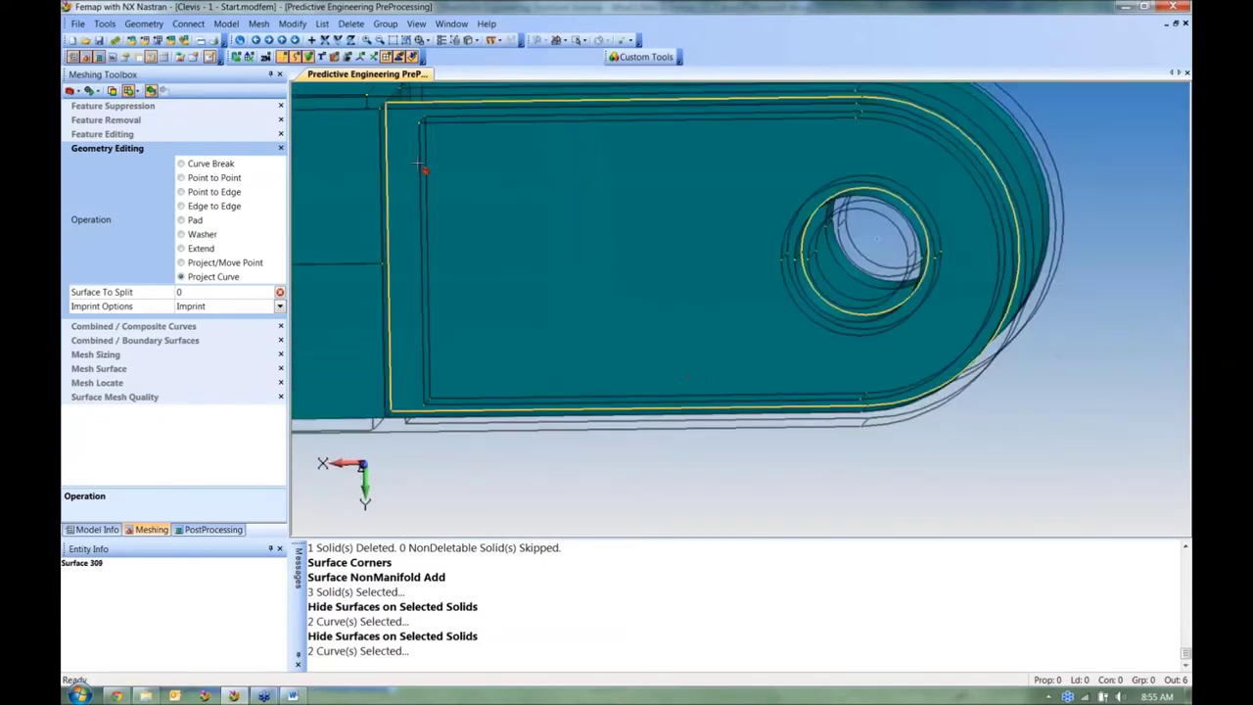
{"action": "left_click", "coordinate": [149, 91]}
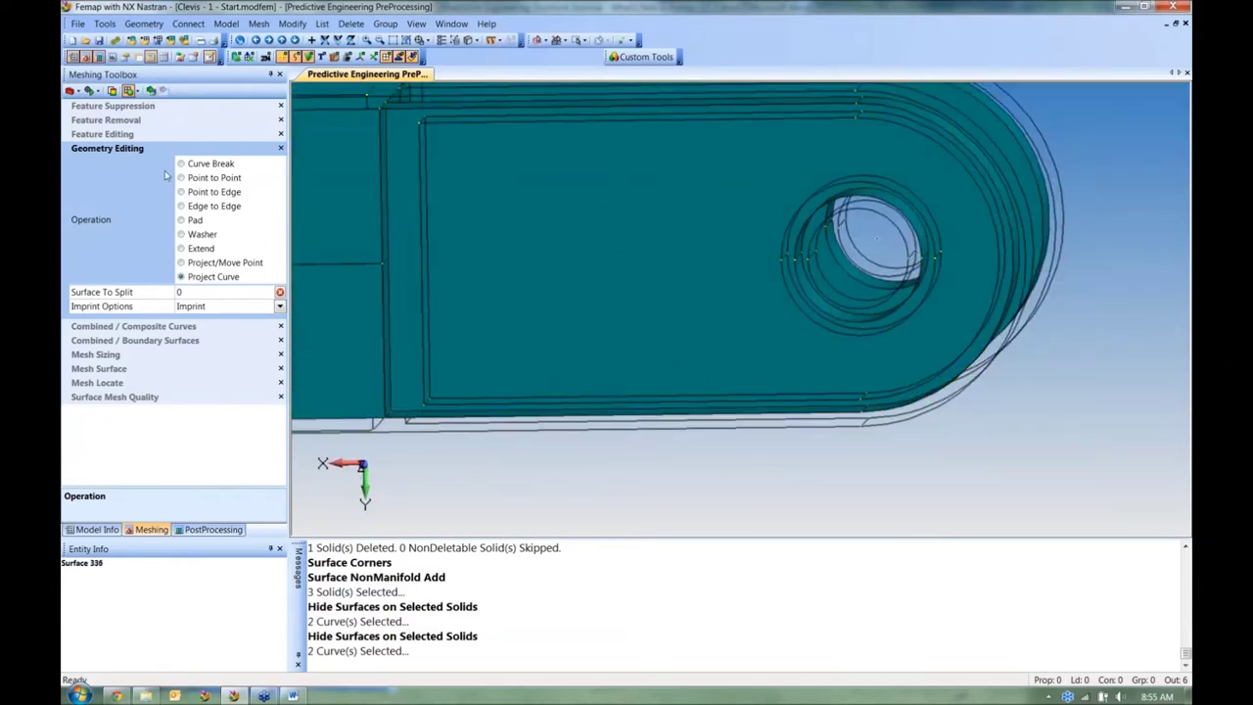
{"action": "left_click", "coordinate": [96, 529]}
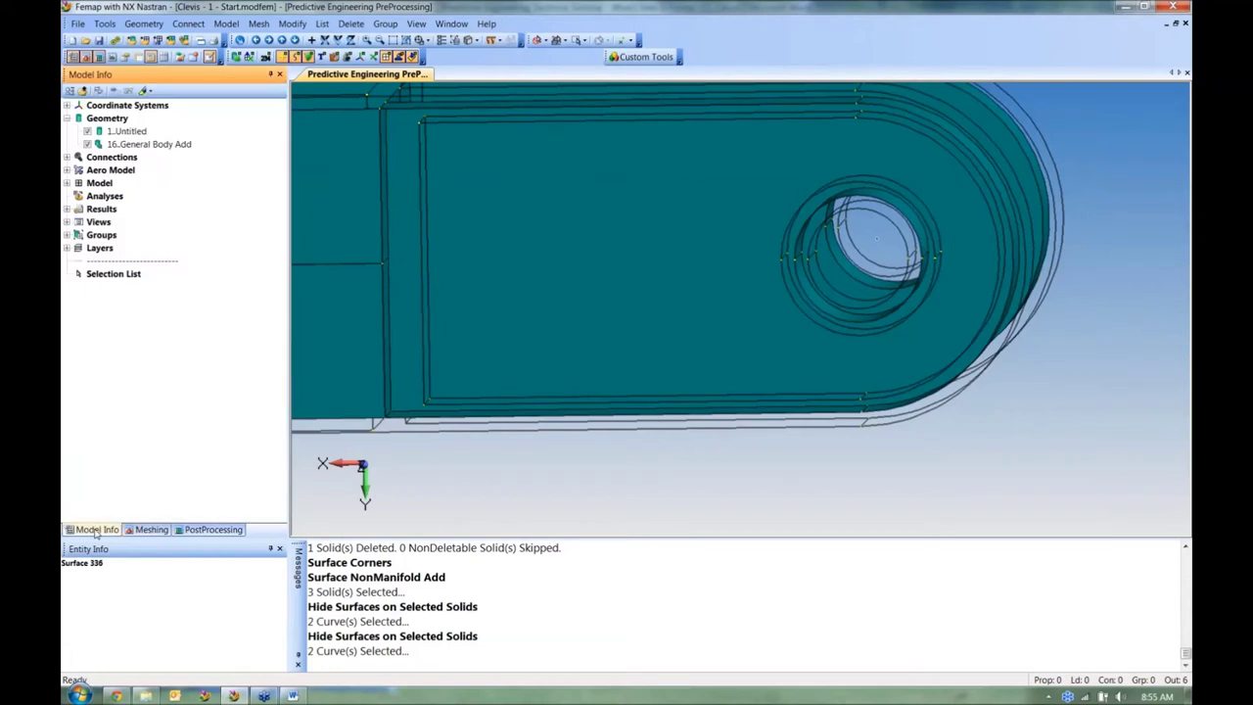
{"action": "left_click", "coordinate": [88, 131]}
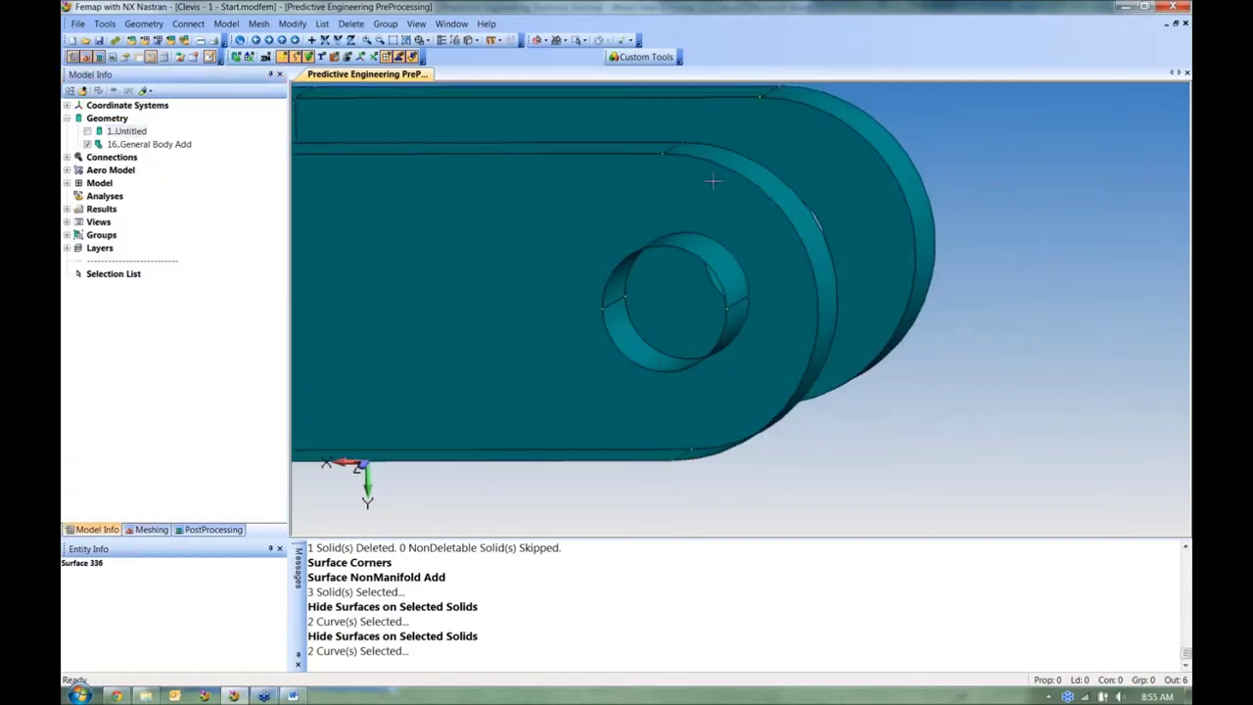
Step: Add washers with a factor of 0.5 around the pin holes of the lugs at the pocketed end
{"action": "left_click", "coordinate": [147, 529]}
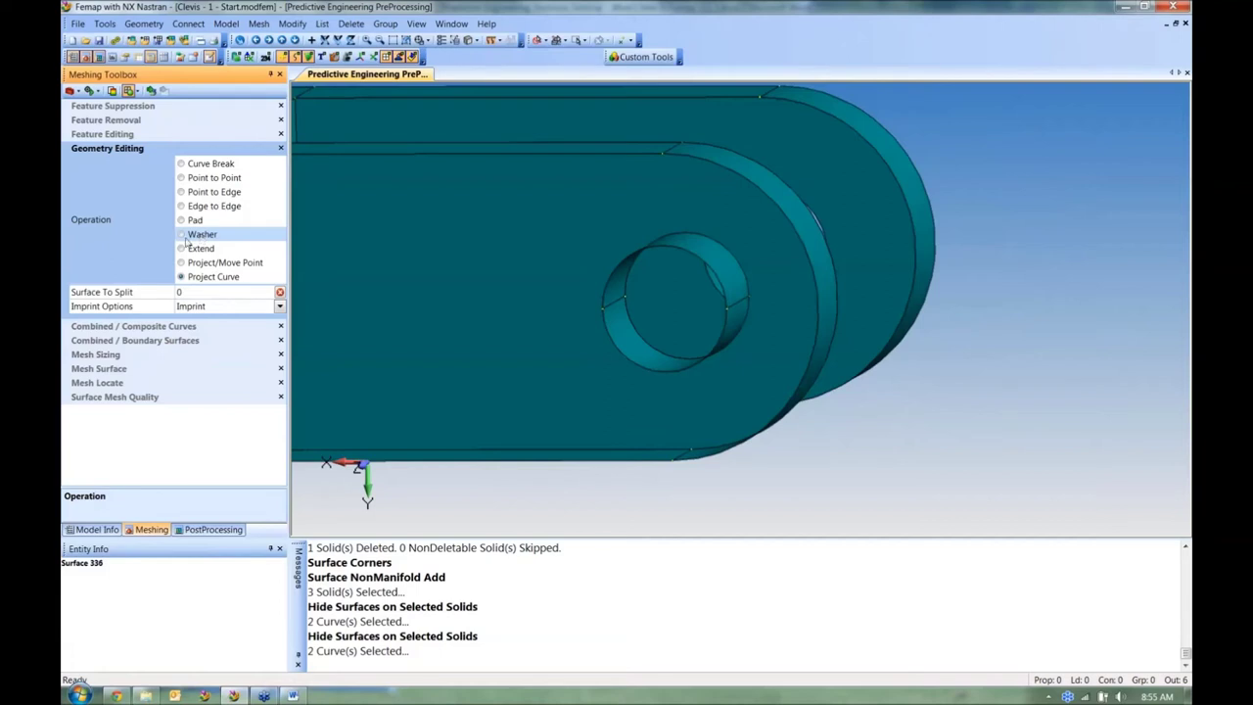
{"action": "left_click", "coordinate": [184, 236]}
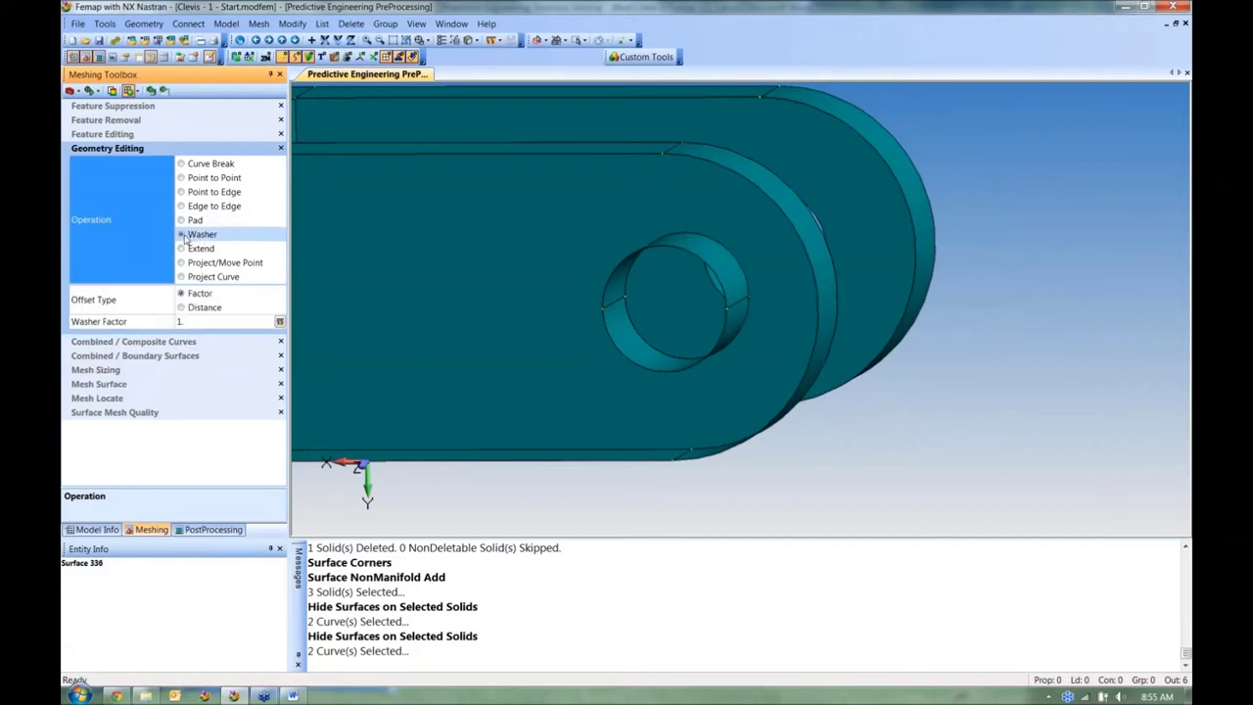
{"action": "left_click", "coordinate": [115, 320]}
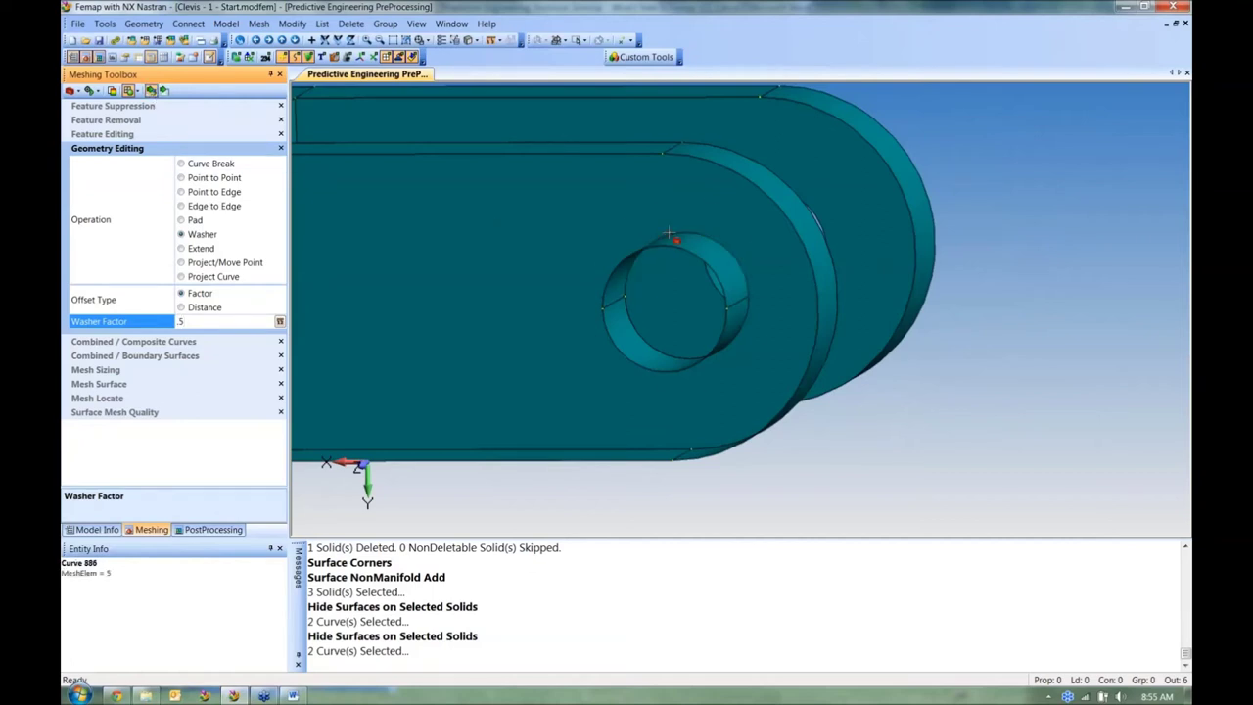
{"action": "middle_click_drag", "start_coordinate": [715, 345], "coordinate": [721, 209]}
{"action": "left_click", "coordinate": [720, 208]}
Step: Split the imprinted rings around the pin holes of both flat lugs with Point to Point lines between inner and outer circles
{"action": "scroll", "coordinate": [311, 285], "scroll_direction": "down", "scroll_amount": 5}
{"action": "middle_click_drag", "start_coordinate": [311, 285], "coordinate": [555, 352]}
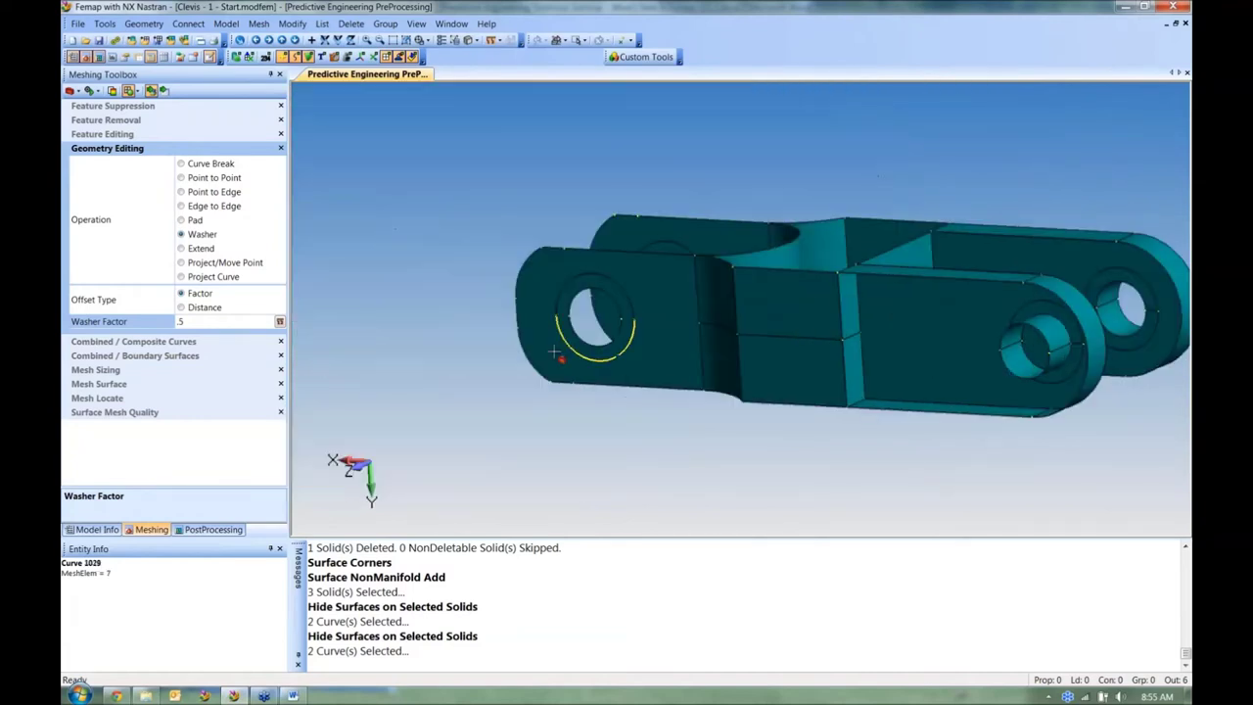
{"action": "left_click", "coordinate": [210, 179]}
{"action": "scroll", "coordinate": [547, 266], "scroll_direction": "up", "scroll_amount": 5}
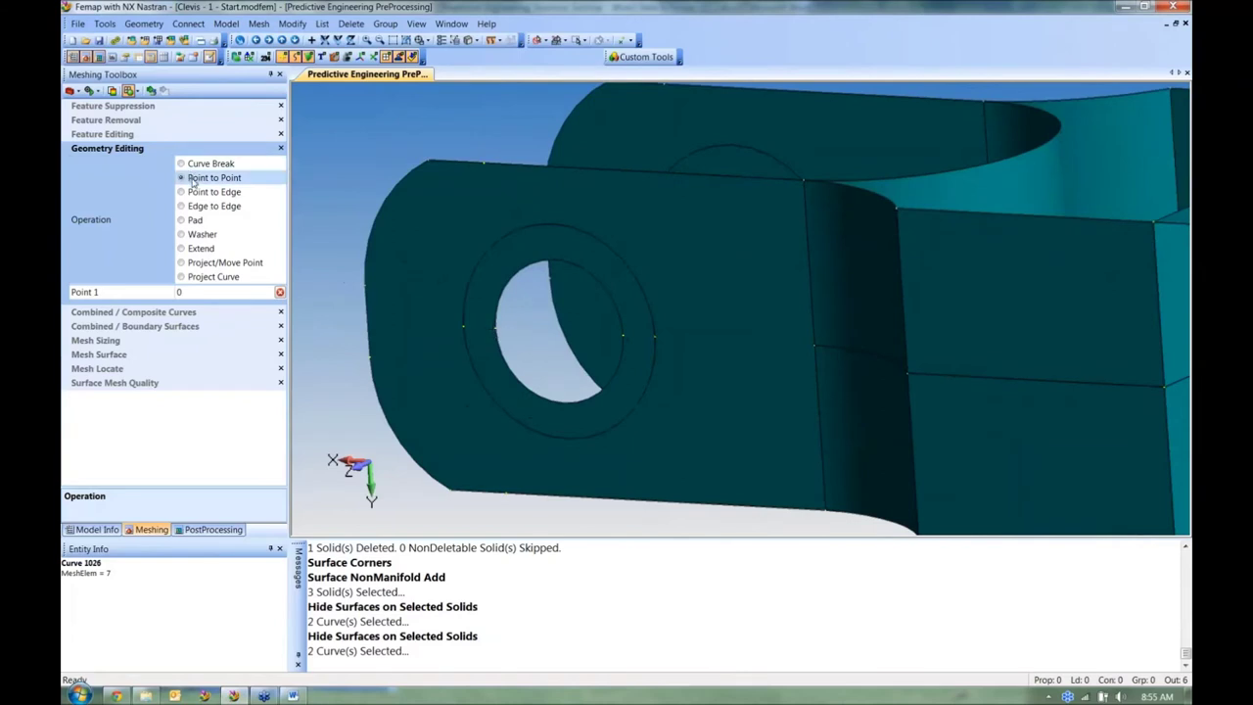
{"action": "left_click", "coordinate": [464, 330]}
{"action": "left_click", "coordinate": [496, 326]}
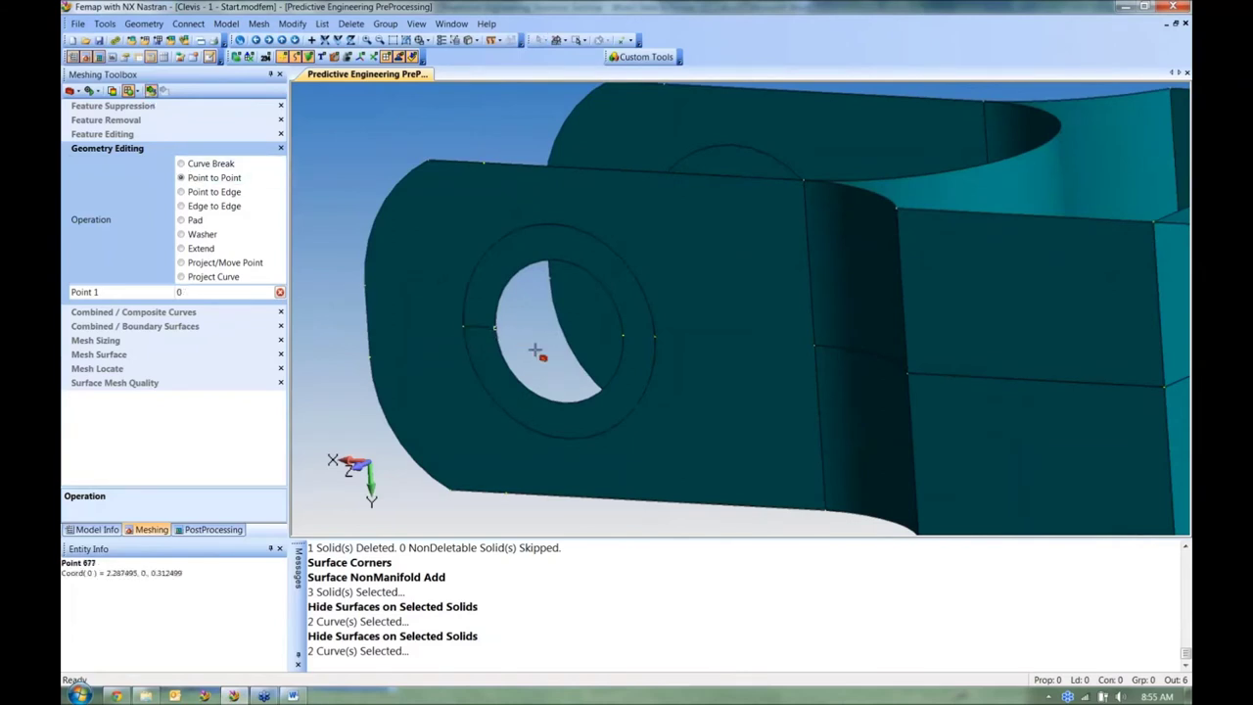
{"action": "left_click", "coordinate": [650, 345]}
{"action": "middle_click_drag", "start_coordinate": [700, 303], "coordinate": [734, 235]}
{"action": "left_click", "coordinate": [733, 243]}
{"action": "left_click", "coordinate": [760, 244]}
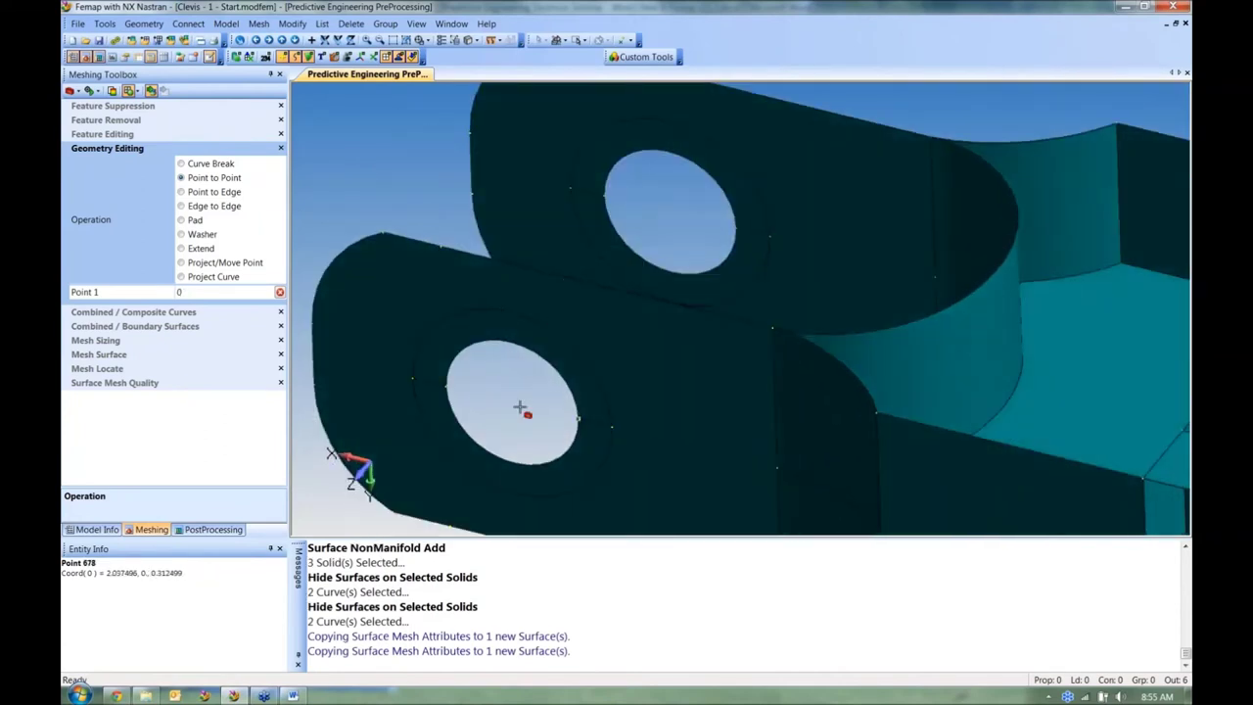
Step: Split both flat lugs with Point to Edge lines from the outer ring point around each pin hole to the rounded end edge
{"action": "scroll", "coordinate": [578, 294], "scroll_direction": "down", "scroll_amount": 5}
{"action": "left_click", "coordinate": [213, 192]}
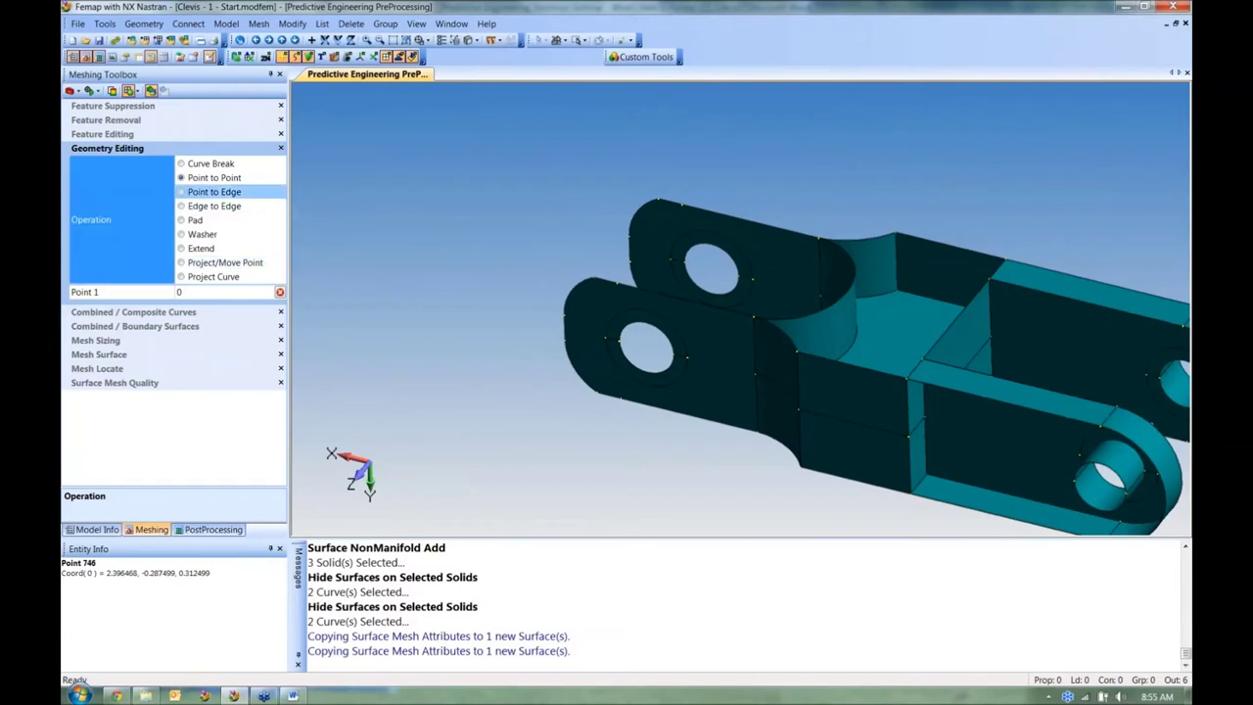
{"action": "left_click", "coordinate": [605, 339]}
{"action": "left_click", "coordinate": [566, 329]}
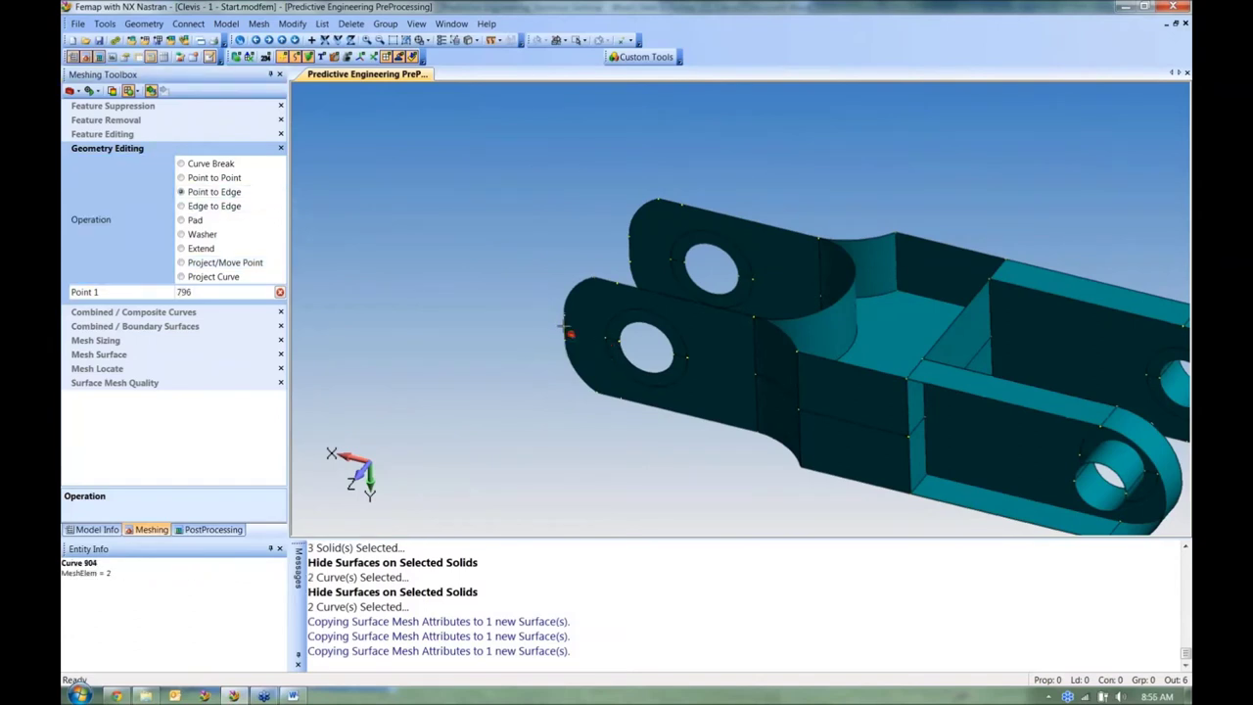
{"action": "left_click", "coordinate": [655, 260]}
{"action": "left_click", "coordinate": [587, 277]}
Step: Display the Curves On Surfaces command set floating beside the model and start Slice for a surface or solid
{"action": "middle_click_drag", "start_coordinate": [557, 339], "coordinate": [796, 295]}
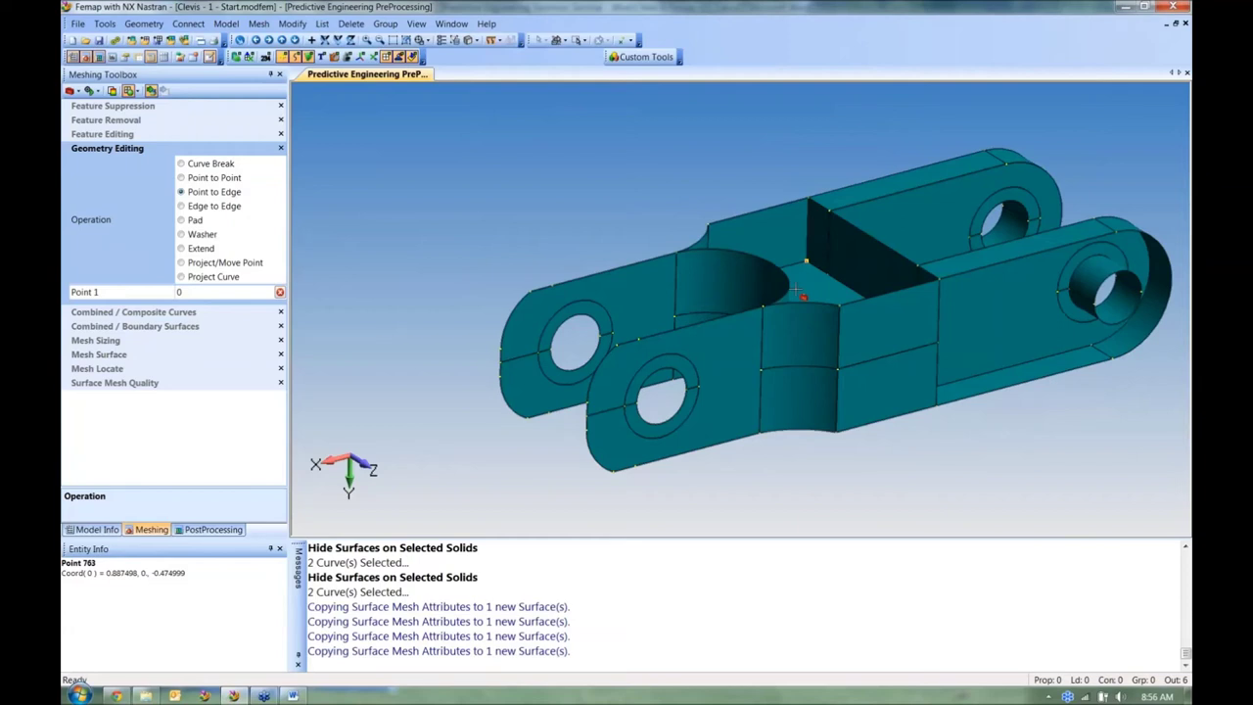
{"action": "middle_click_drag", "start_coordinate": [591, 270], "coordinate": [783, 284]}
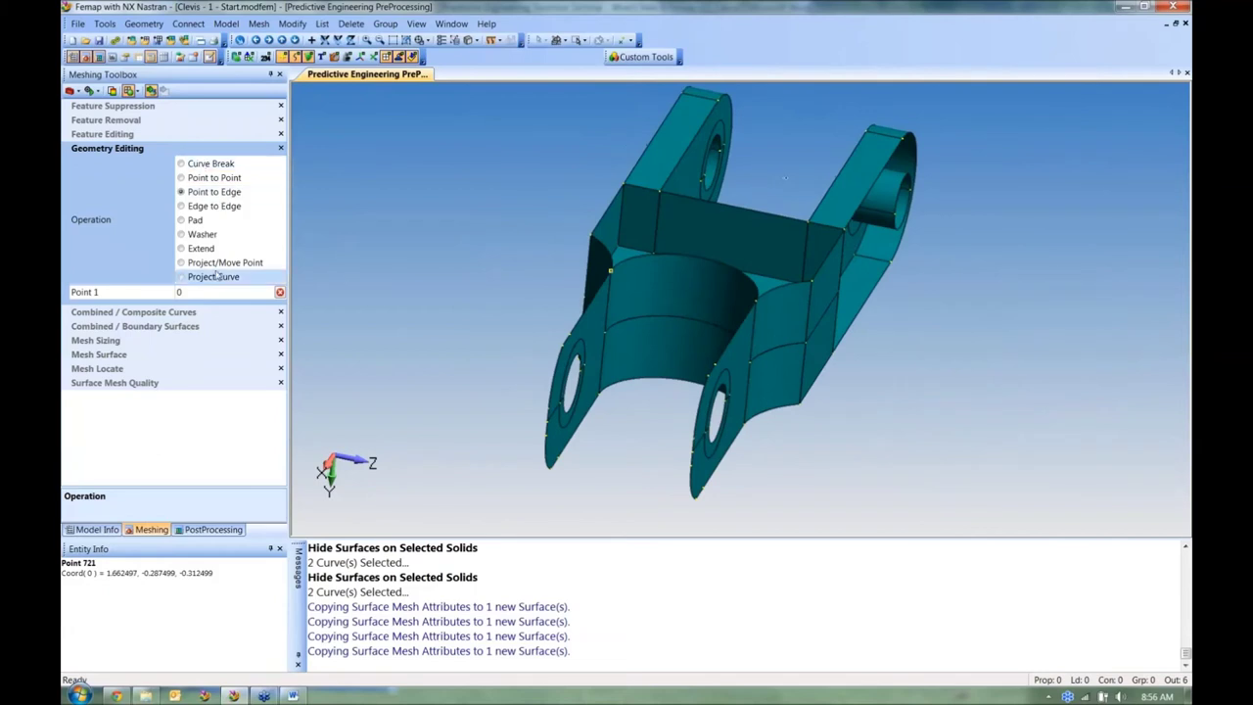
{"action": "middle_click_drag", "start_coordinate": [670, 326], "coordinate": [689, 271]}
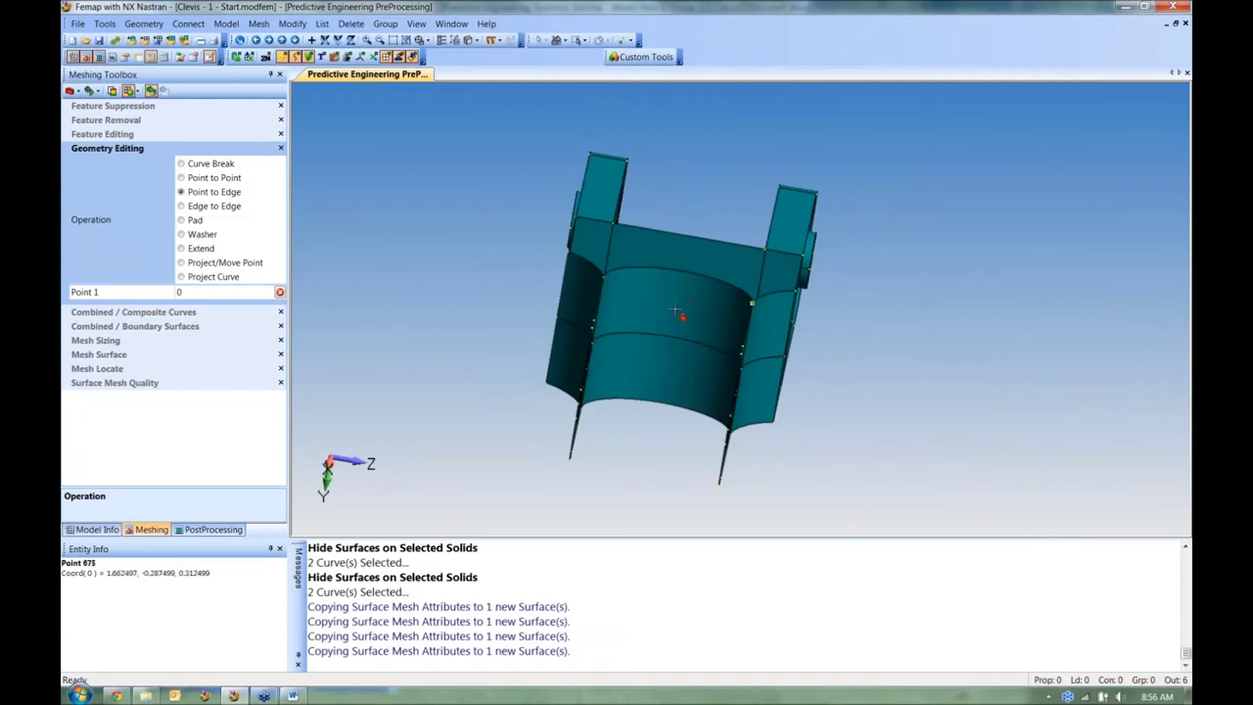
{"action": "left_click", "coordinate": [144, 24]}
{"action": "mouse_move", "coordinate": [159, 117]}
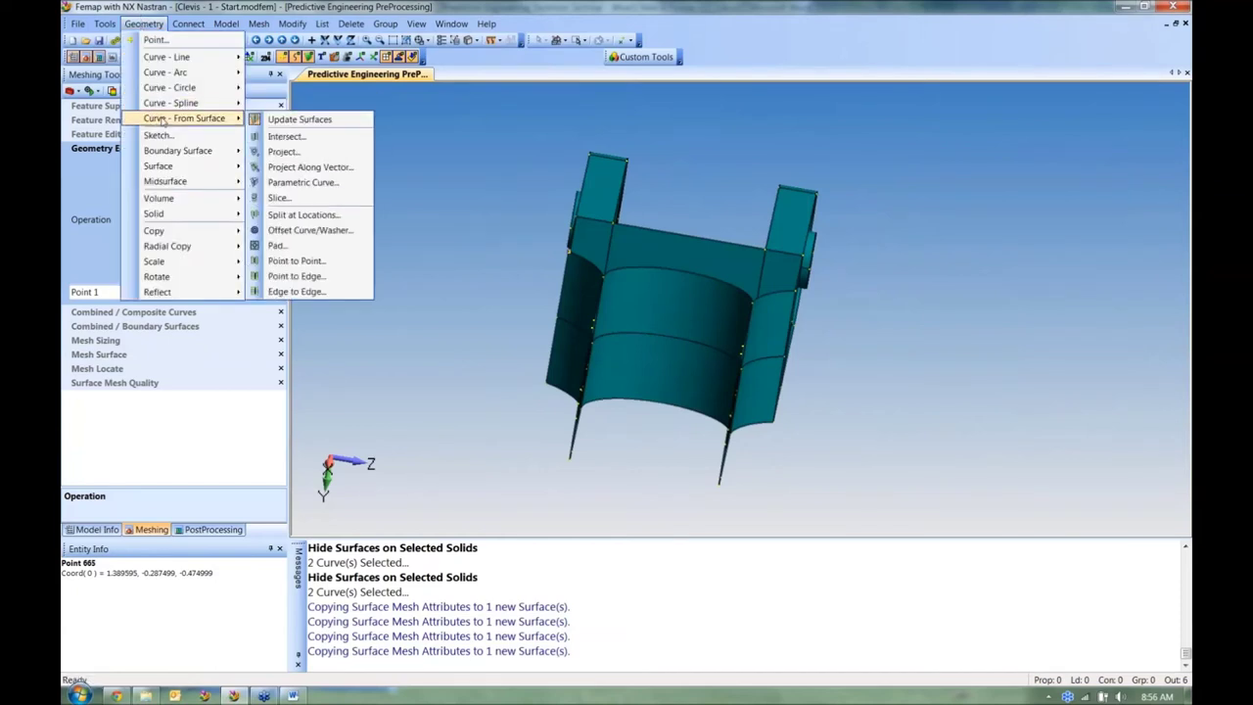
{"action": "right_click", "coordinate": [497, 66]}
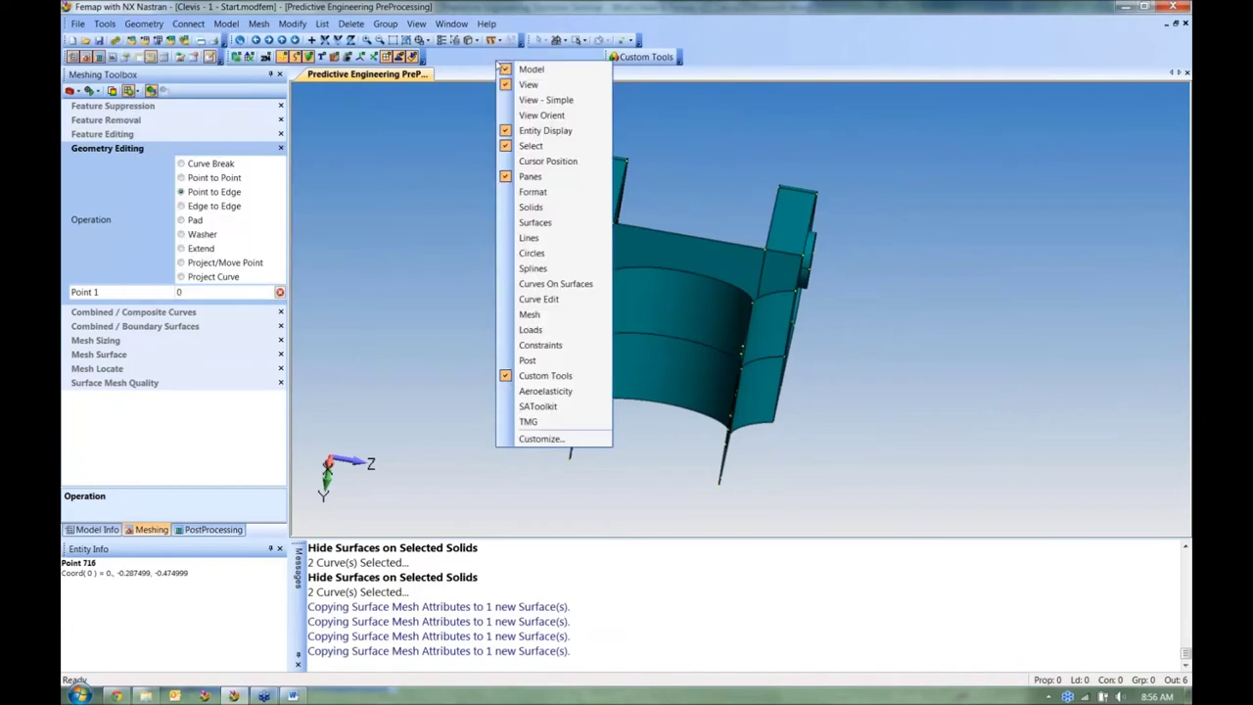
{"action": "left_click", "coordinate": [549, 283]}
{"action": "left_click_drag", "start_coordinate": [66, 72], "coordinate": [468, 135]}
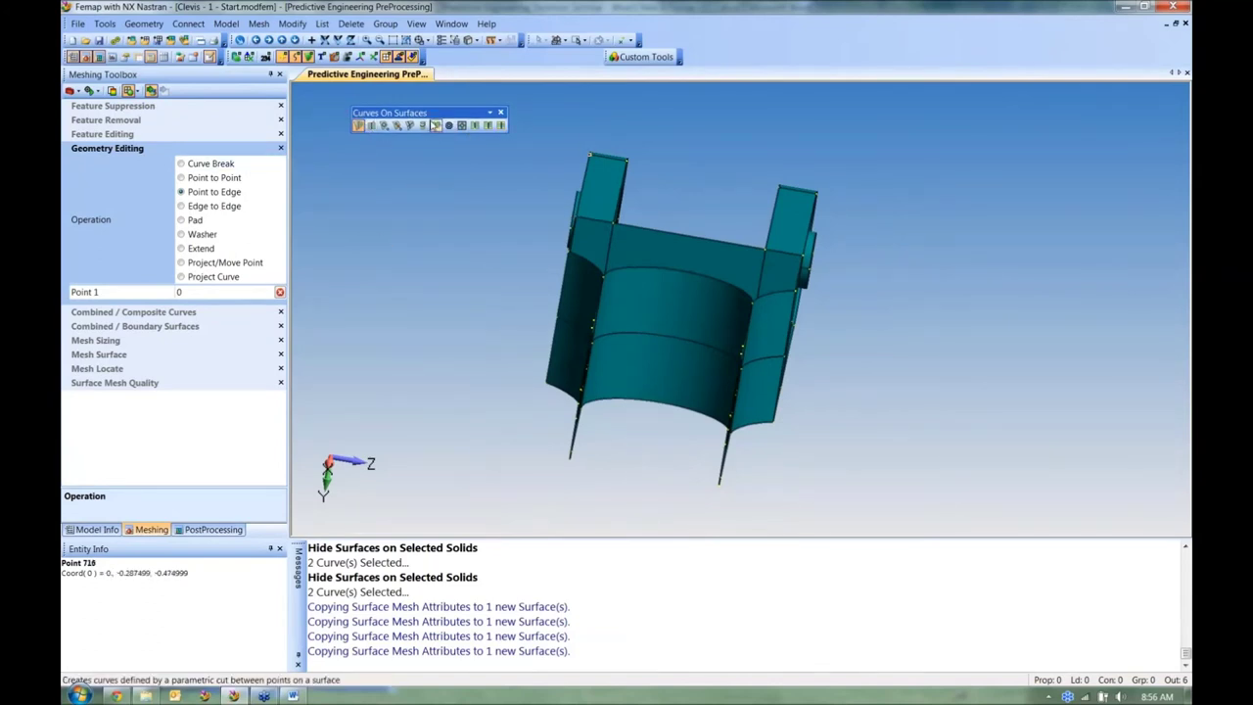
{"action": "left_click", "coordinate": [424, 125]}
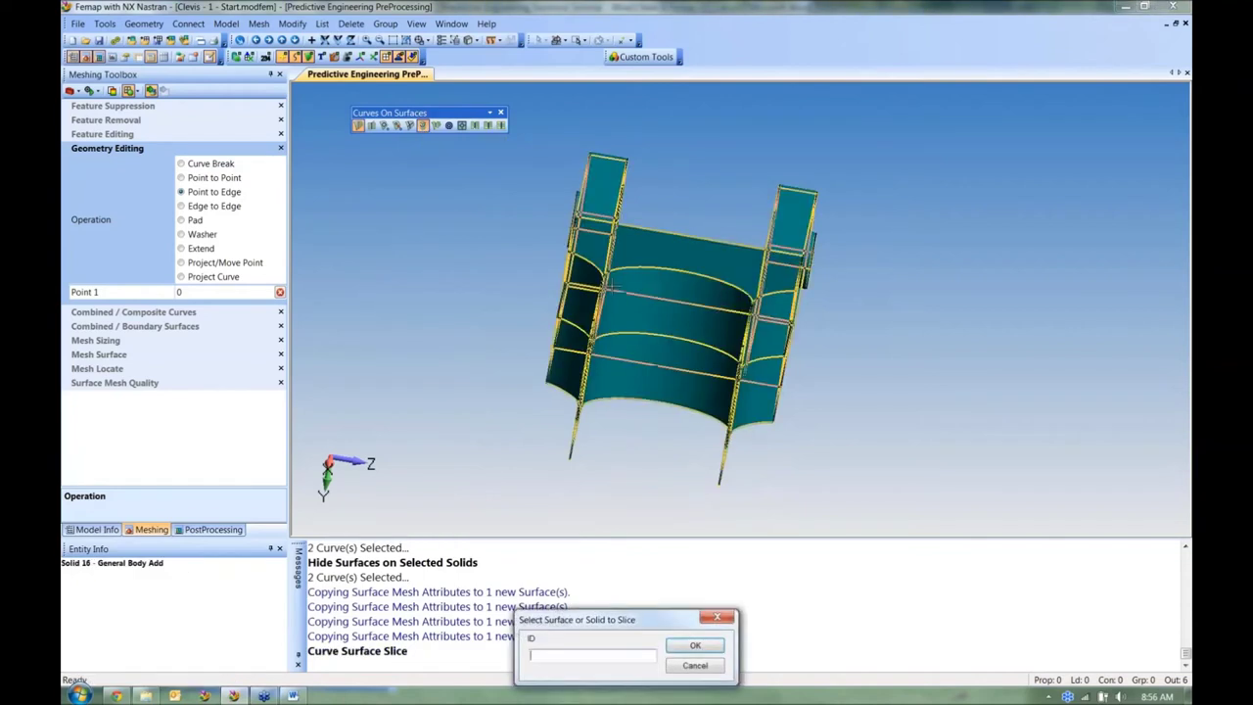
Step: Slice solid 16 with the global XY plane through the origin and end the slicing command
{"action": "left_click", "coordinate": [695, 646]}
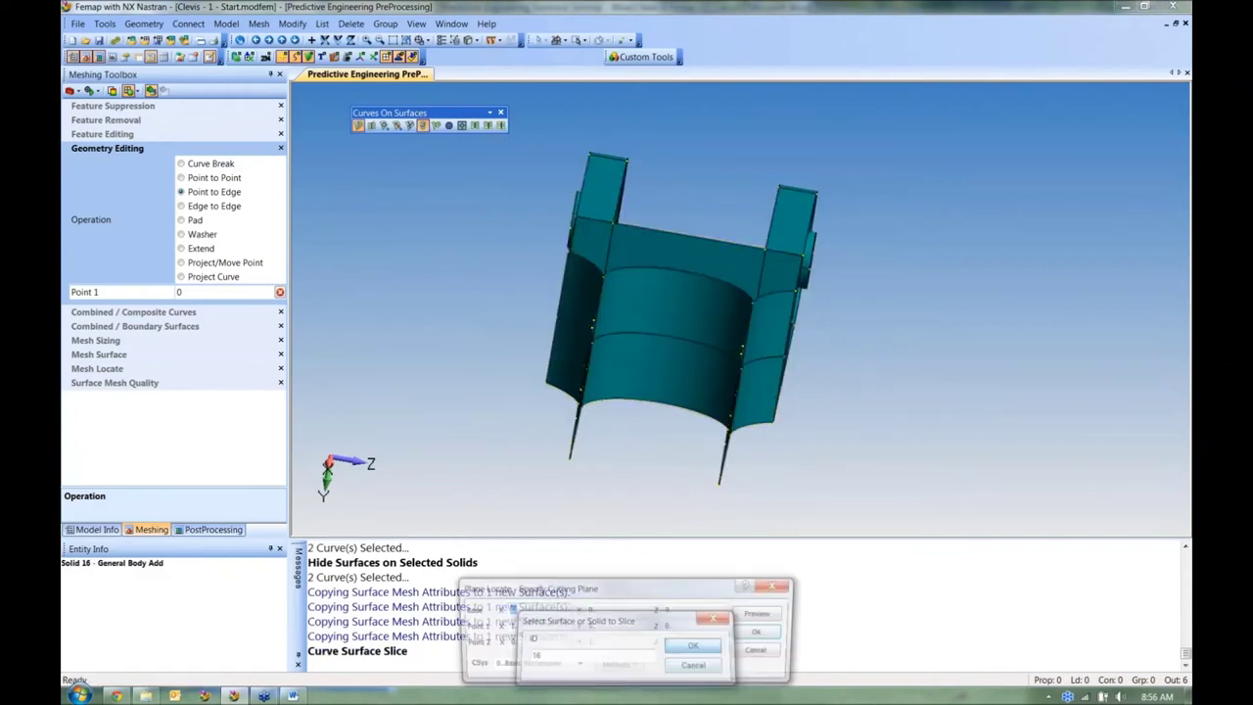
{"action": "left_click", "coordinate": [631, 667]}
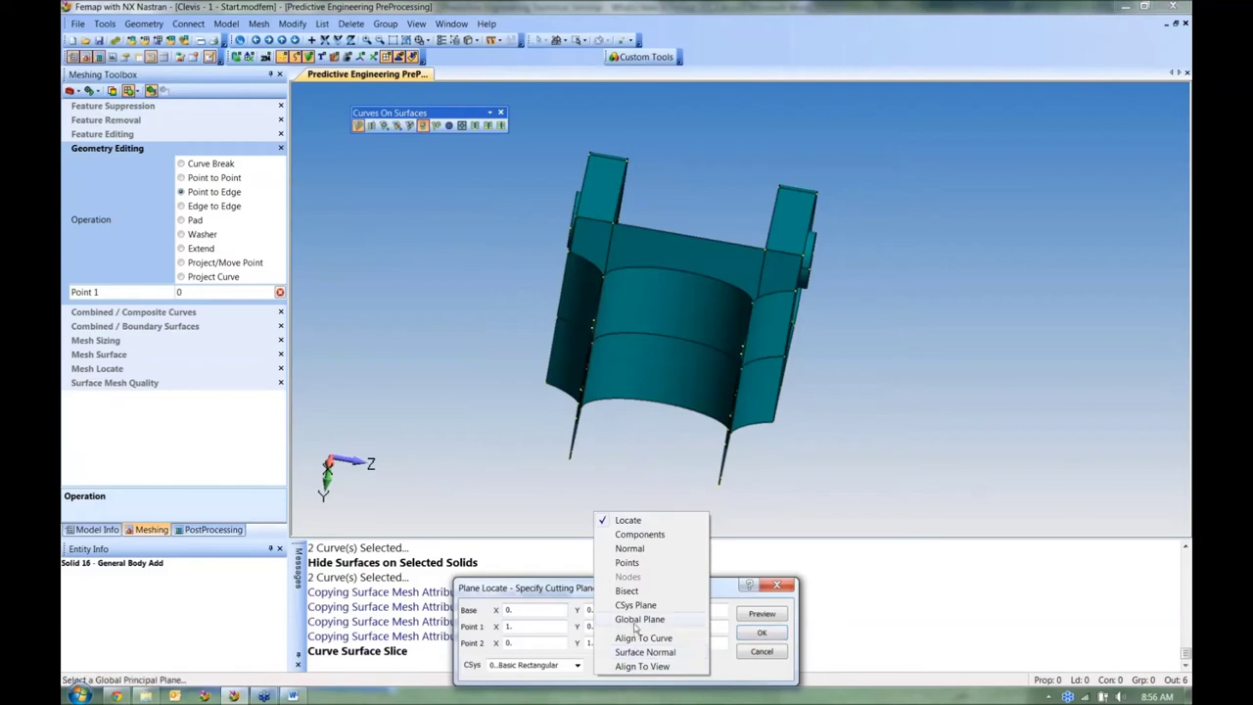
{"action": "left_click", "coordinate": [635, 621]}
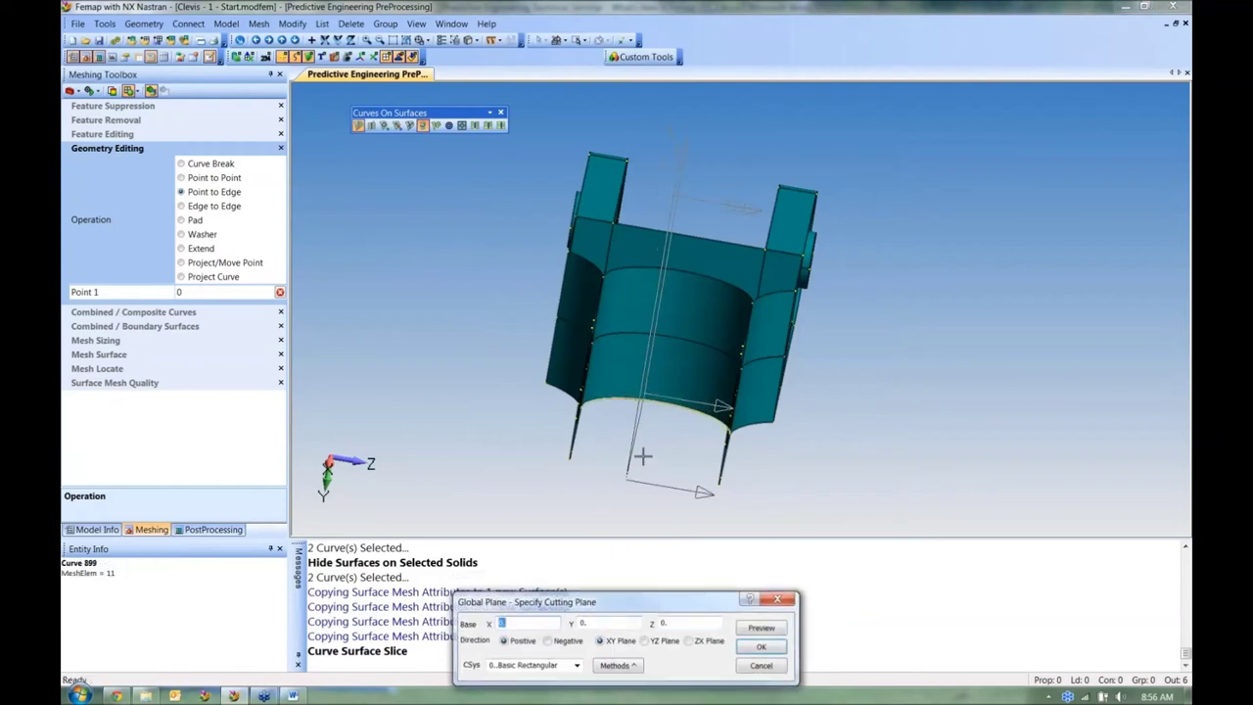
{"action": "left_click", "coordinate": [759, 648]}
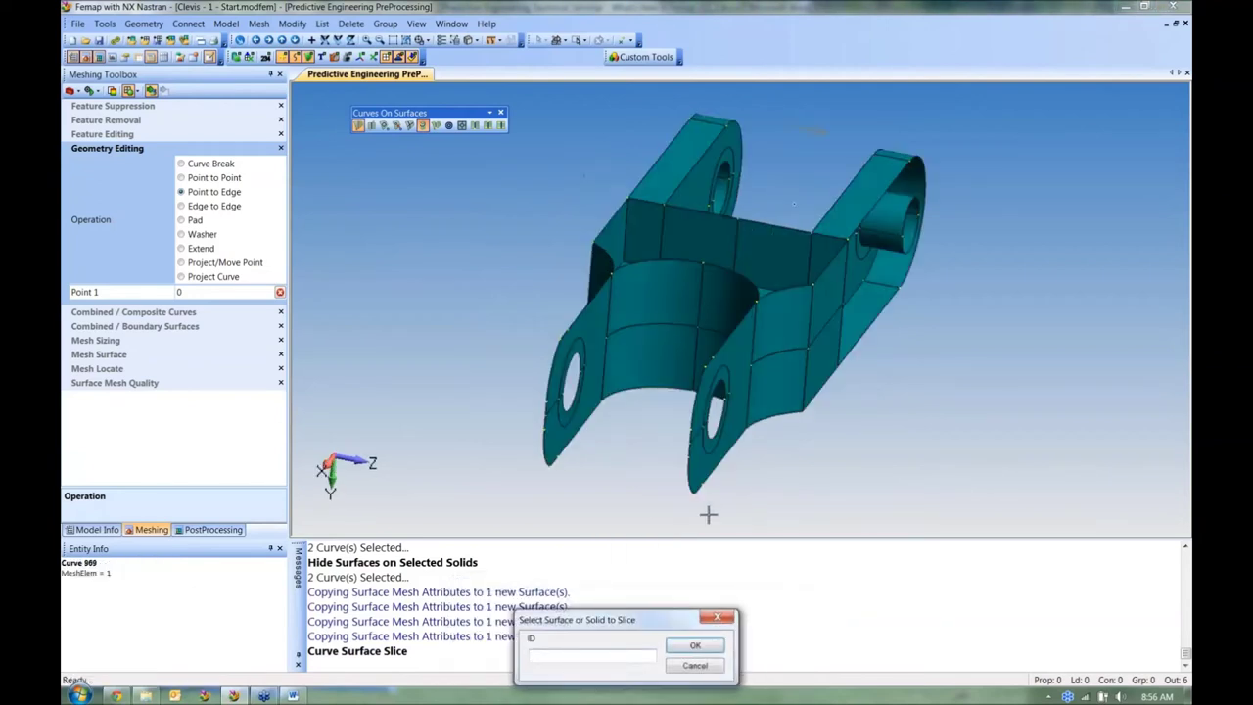
{"action": "left_click", "coordinate": [697, 666]}
{"action": "middle_click_drag", "start_coordinate": [731, 365], "coordinate": [686, 402]}
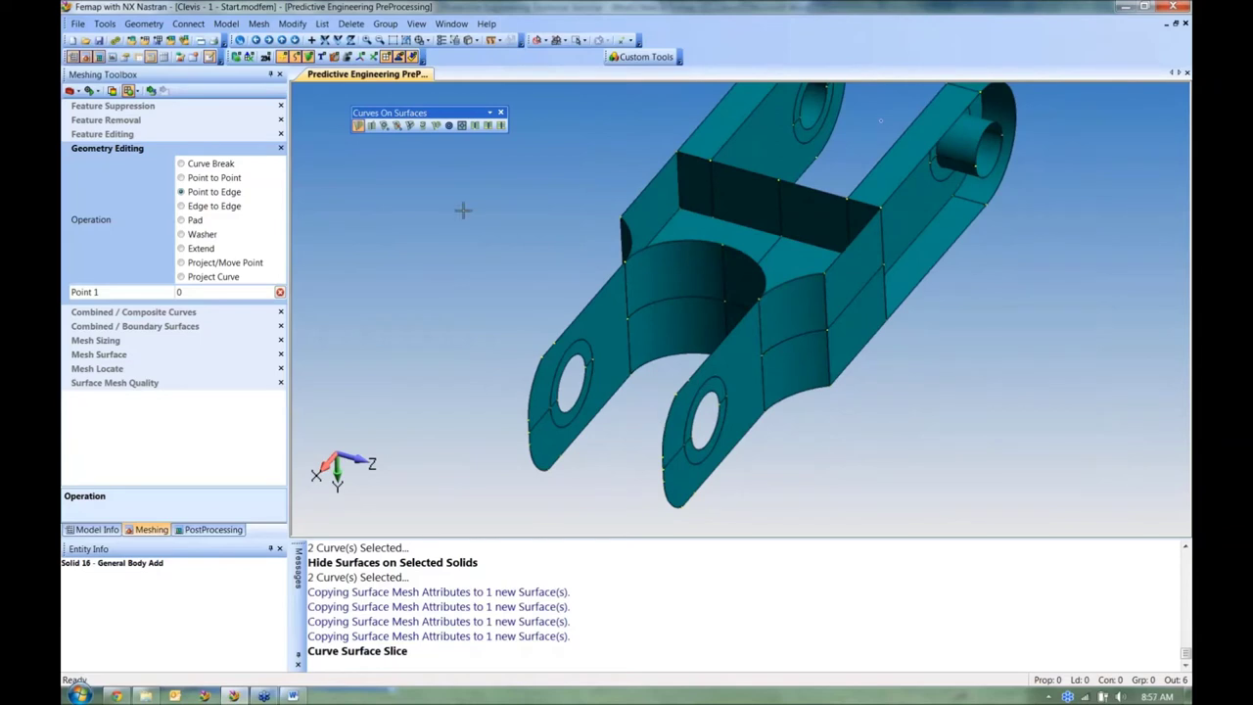
Step: Start assigning a mesh approach on surfaces and select every surface of the clevis
{"action": "left_click", "coordinate": [258, 24]}
{"action": "mouse_move", "coordinate": [277, 56]}
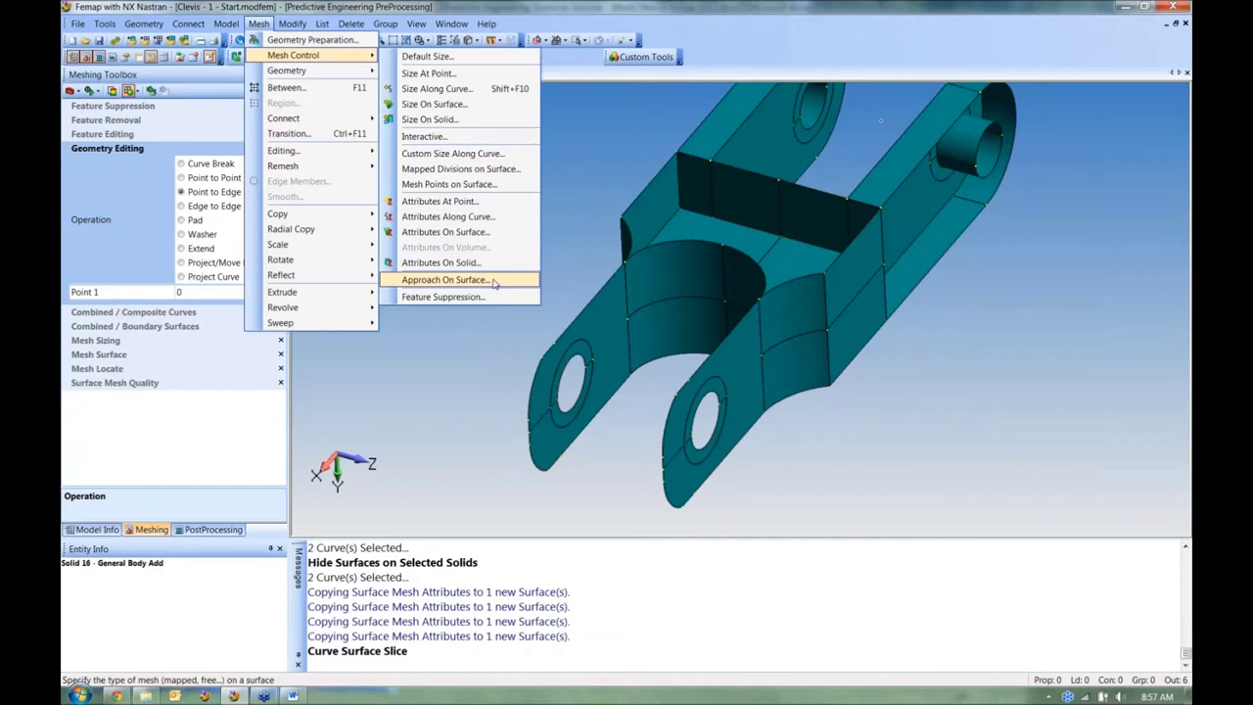
{"action": "left_click", "coordinate": [446, 280]}
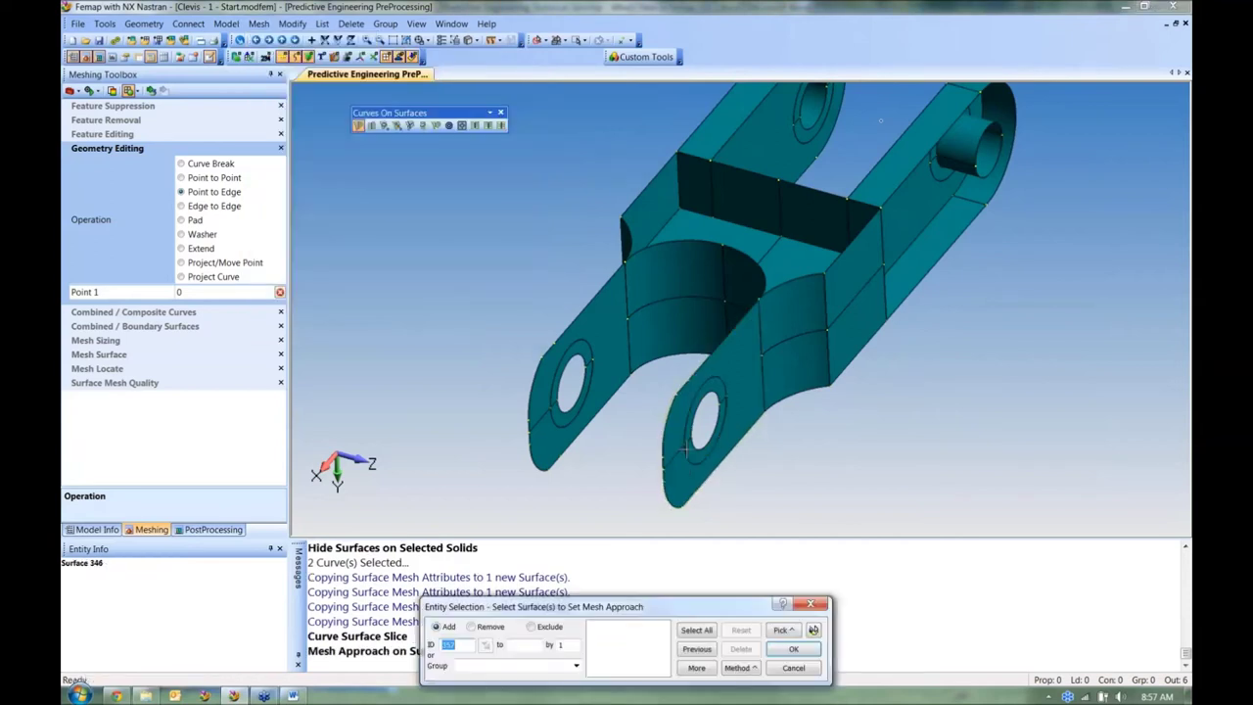
{"action": "scroll", "coordinate": [619, 162], "scroll_direction": "down", "scroll_amount": 3}
{"action": "left_click_drag", "start_coordinate": [619, 161], "coordinate": [875, 382]}
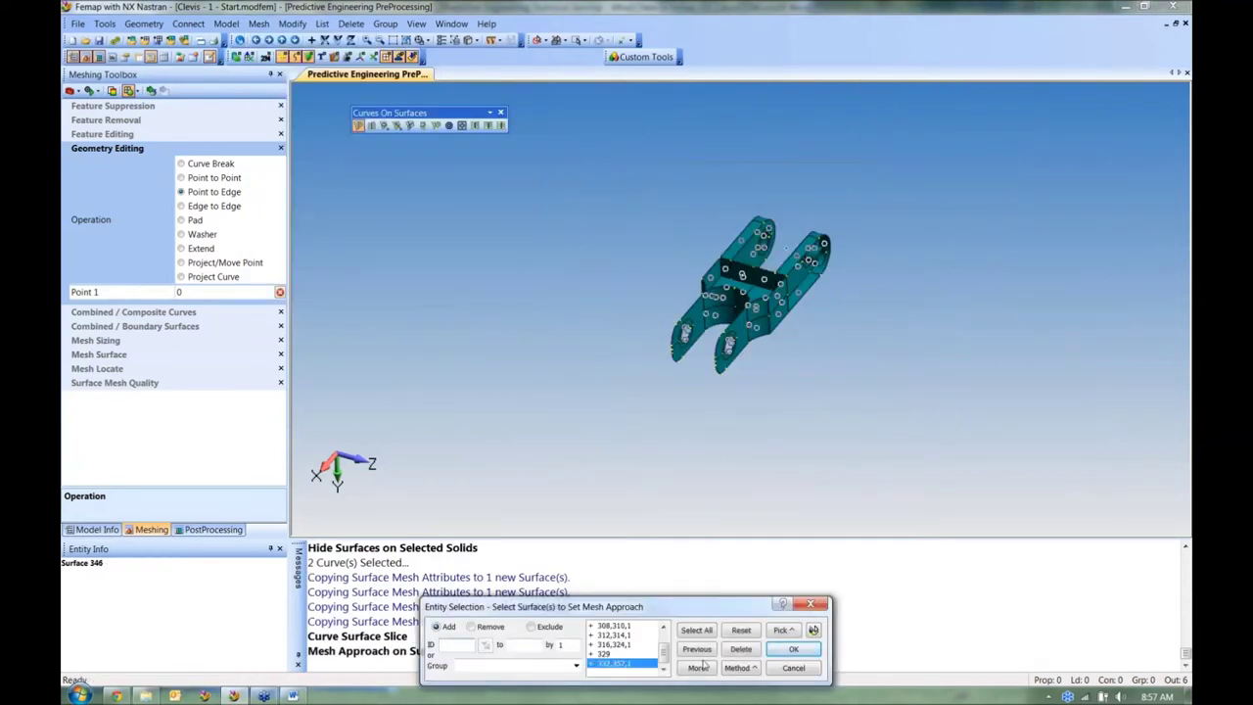
Step: Exclude the six flat side faces around the pin holes on both pairs of arms from the surface selection
{"action": "left_click", "coordinate": [554, 627]}
{"action": "scroll", "coordinate": [703, 501], "scroll_direction": "up", "scroll_amount": 5}
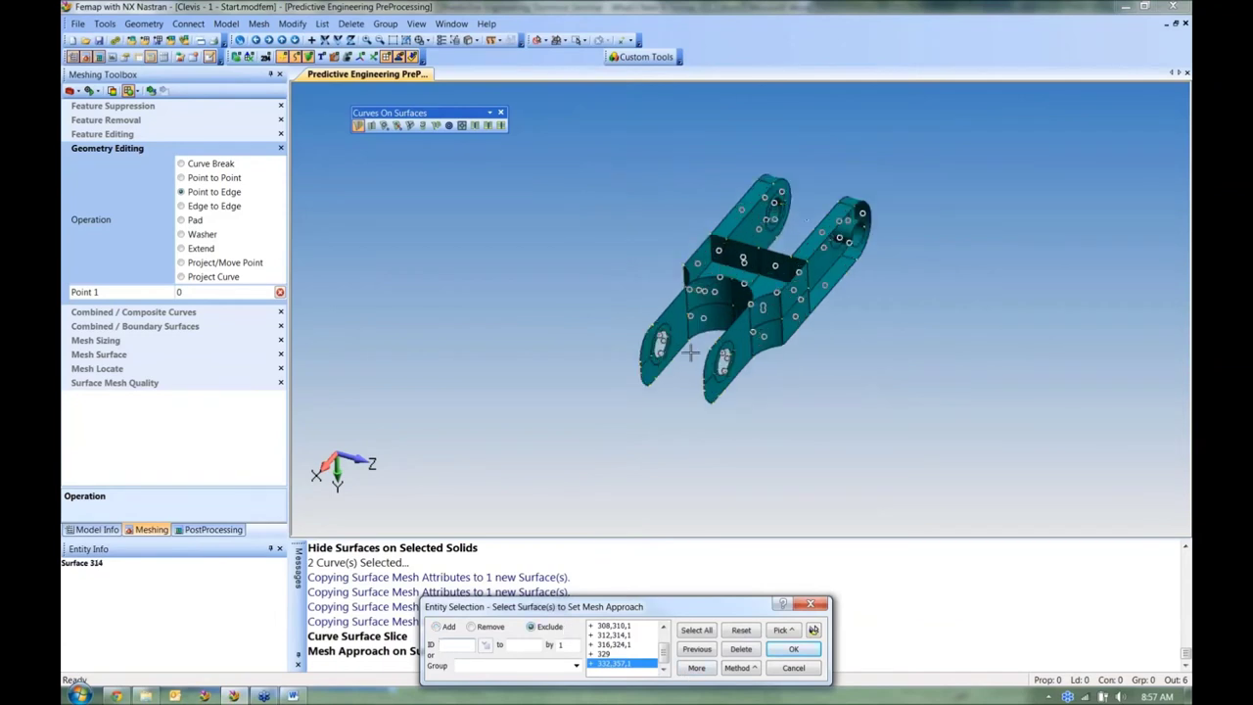
{"action": "middle_click_drag", "start_coordinate": [702, 501], "coordinate": [729, 415]}
{"action": "left_click", "coordinate": [740, 379]}
{"action": "left_click", "coordinate": [692, 316]}
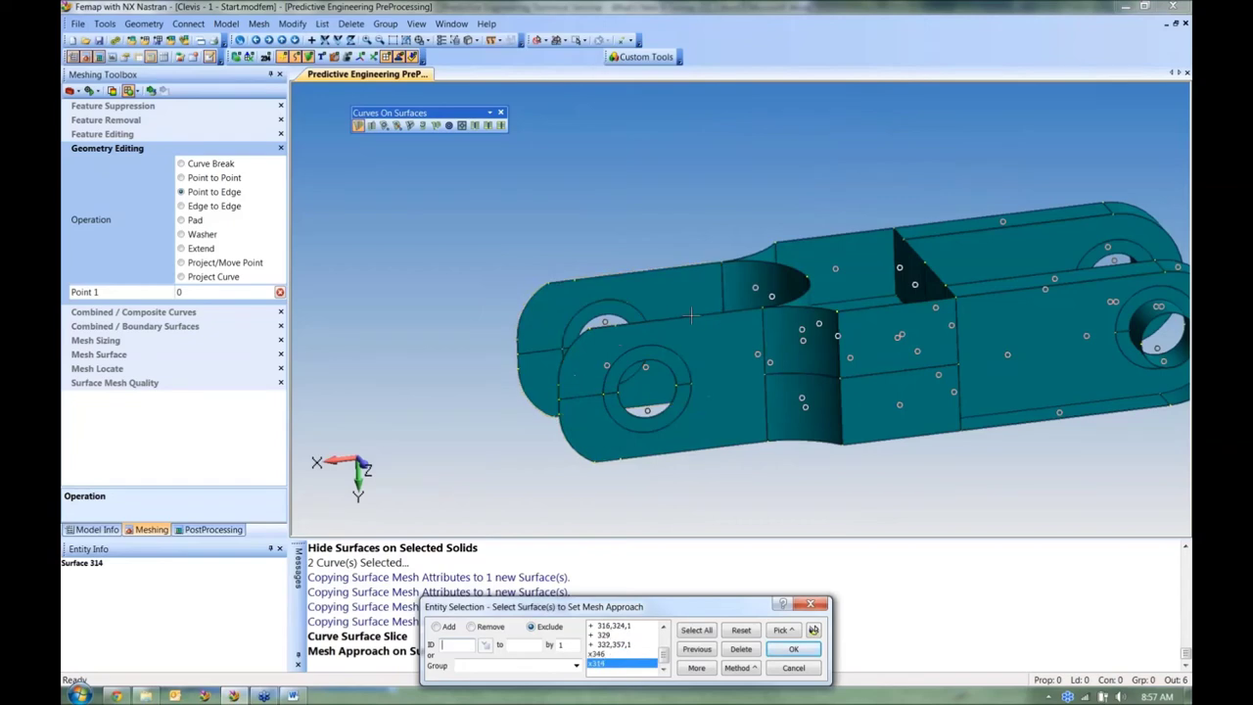
{"action": "middle_click_drag", "start_coordinate": [693, 316], "coordinate": [685, 216]}
{"action": "left_click", "coordinate": [685, 215]}
{"action": "left_click", "coordinate": [725, 297]}
{"action": "middle_click_drag", "start_coordinate": [836, 464], "coordinate": [854, 257]}
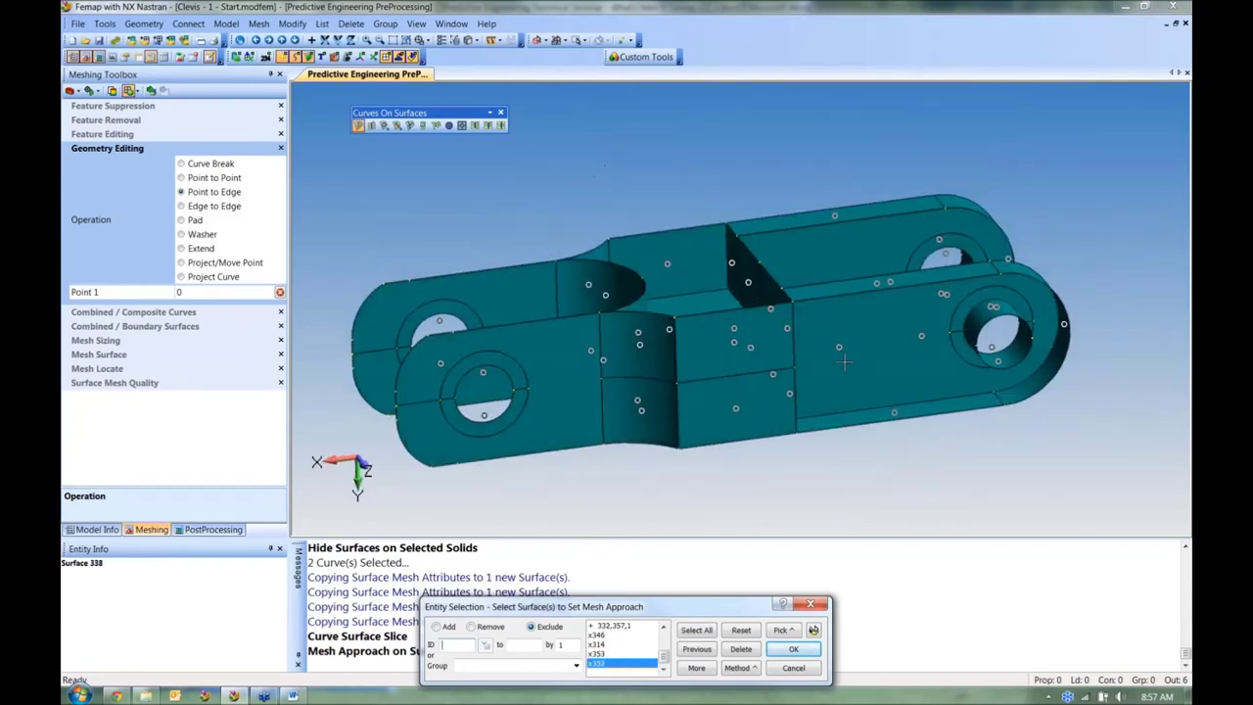
{"action": "left_click", "coordinate": [855, 256]}
{"action": "left_click", "coordinate": [852, 382]}
Step: Preview the selected surfaces and assign them the Mapped - Four Corner mesh approach
{"action": "left_click", "coordinate": [813, 630]}
{"action": "middle_click_drag", "start_coordinate": [842, 577], "coordinate": [826, 529]}
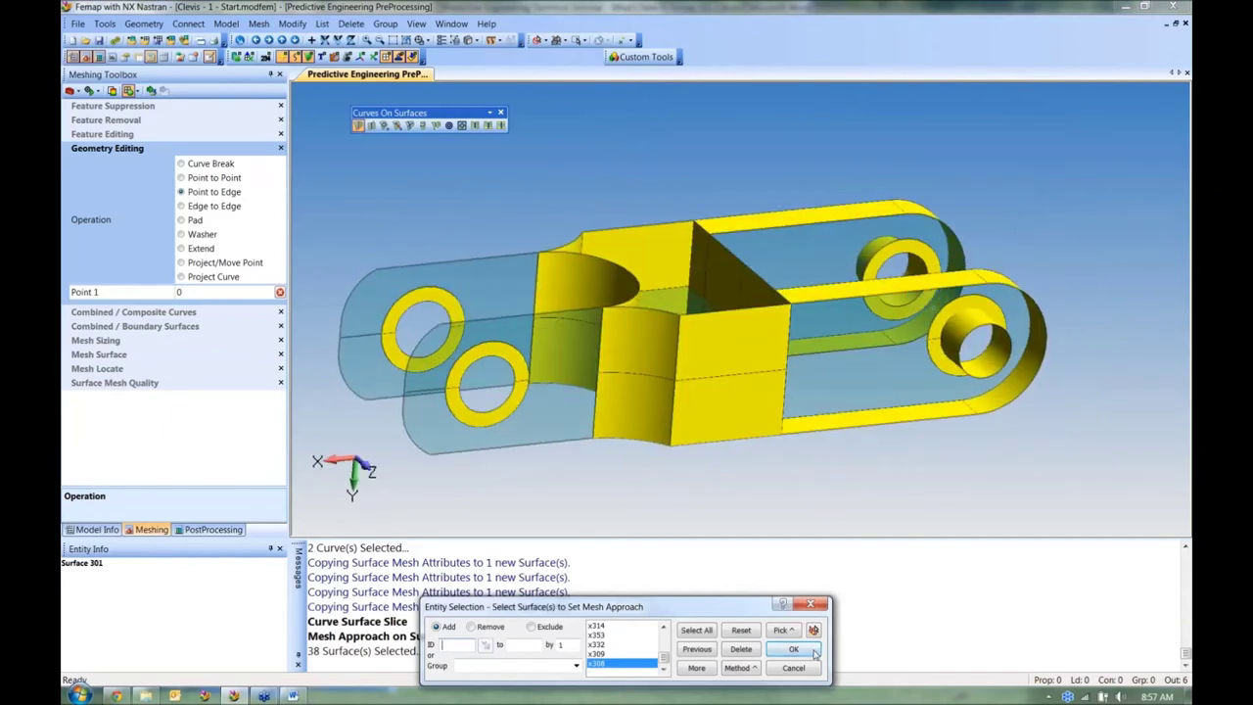
{"action": "left_click", "coordinate": [794, 649]}
{"action": "left_click", "coordinate": [570, 605]}
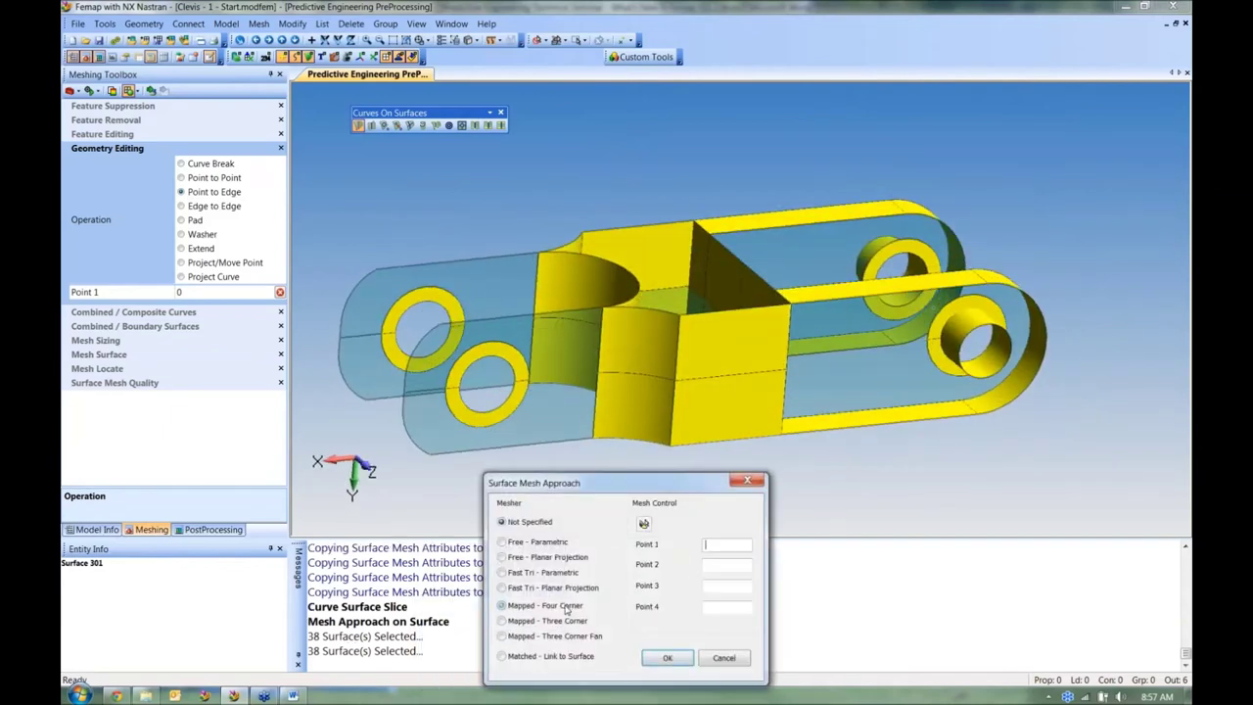
{"action": "left_click", "coordinate": [667, 658]}
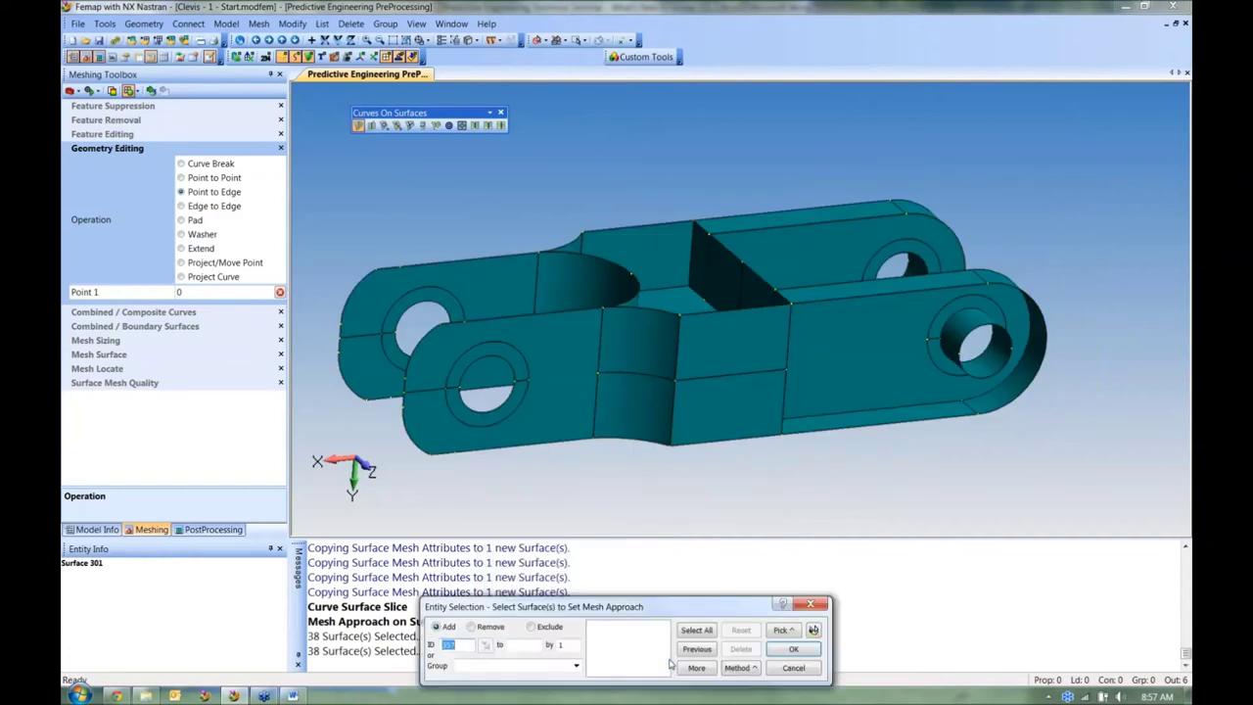
{"action": "key", "text": "Escape"}
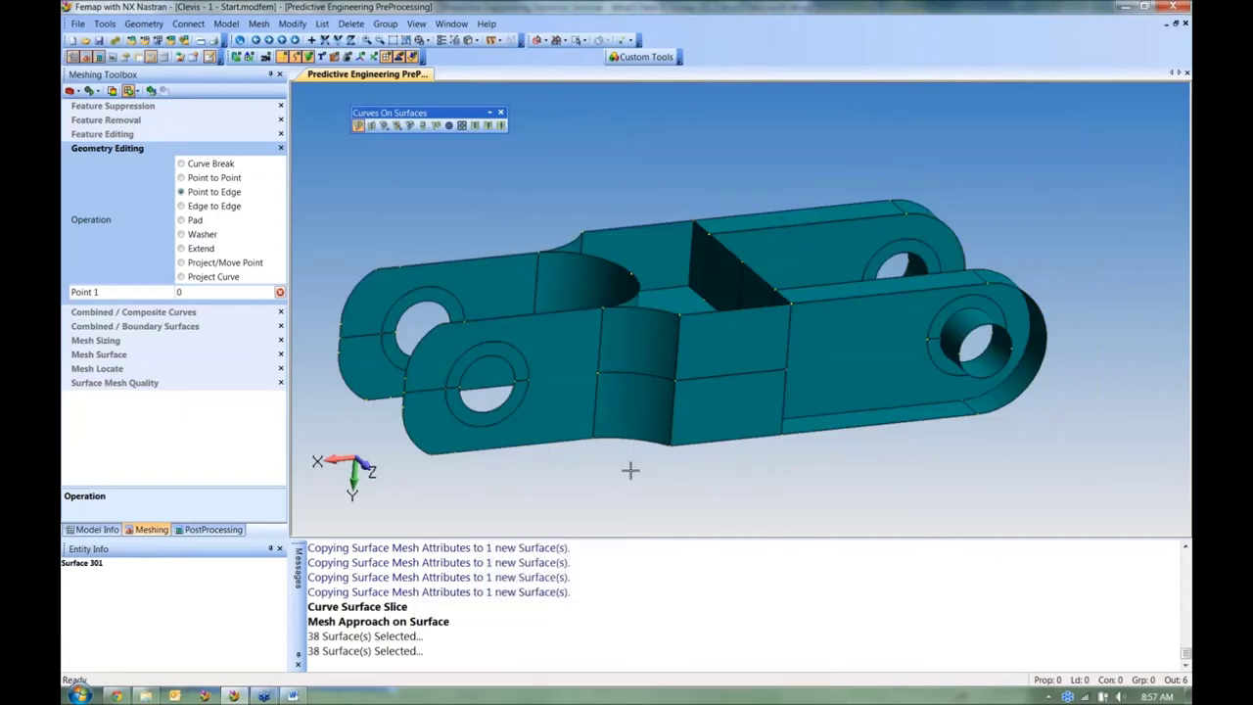
Step: Set the mesh size on all clevis surfaces to an element size of .05
{"action": "middle_click_drag", "start_coordinate": [629, 471], "coordinate": [716, 442]}
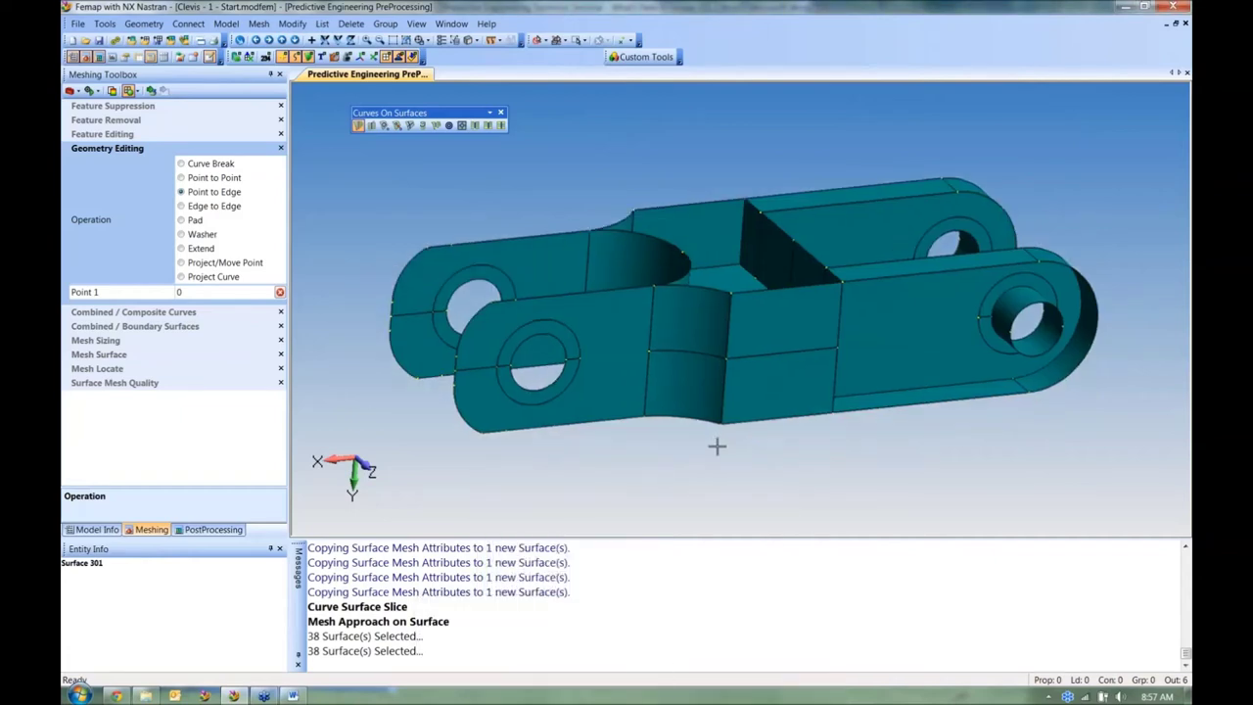
{"action": "left_click", "coordinate": [267, 28]}
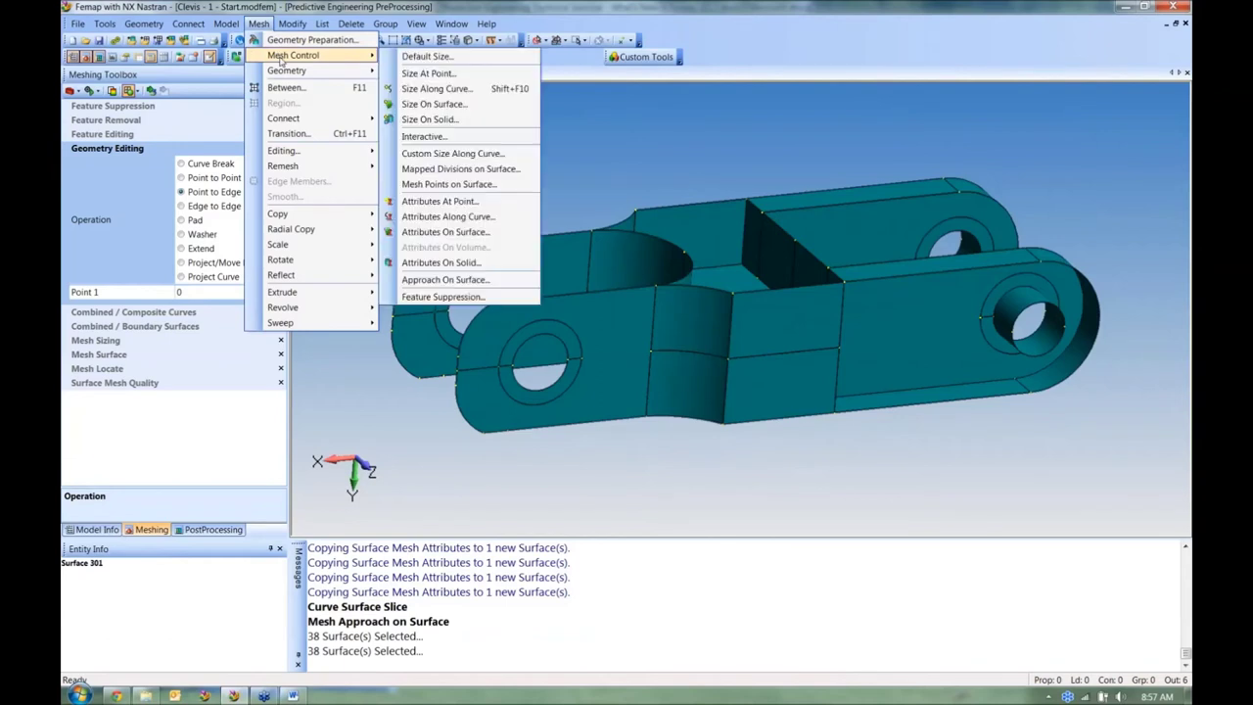
{"action": "left_click", "coordinate": [480, 106]}
{"action": "mouse_move", "coordinate": [509, 201]}
{"action": "middle_mouse_down"}
{"action": "mouse_move", "coordinate": [506, 224]}
{"action": "mouse_move", "coordinate": [499, 188]}
{"action": "middle_mouse_up"}
{"action": "left_click_drag", "start_coordinate": [500, 270], "coordinate": [940, 463]}
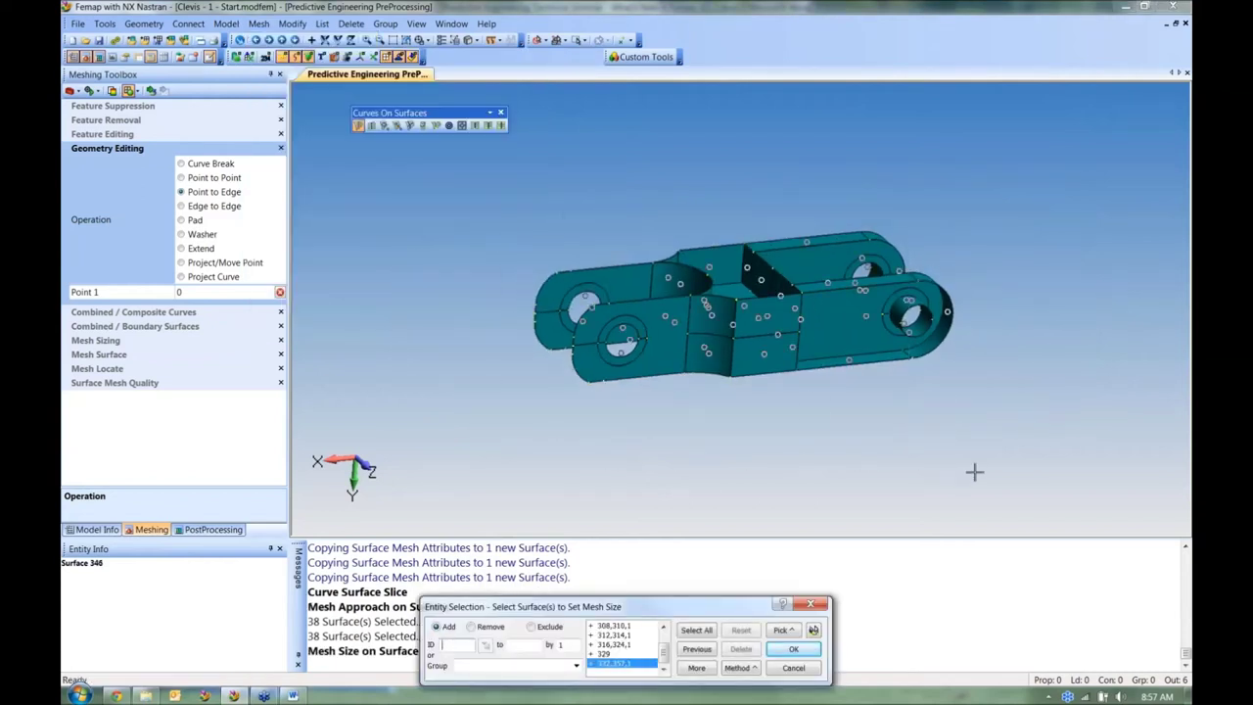
{"action": "left_click", "coordinate": [793, 649]}
{"action": "type", "text": "."}
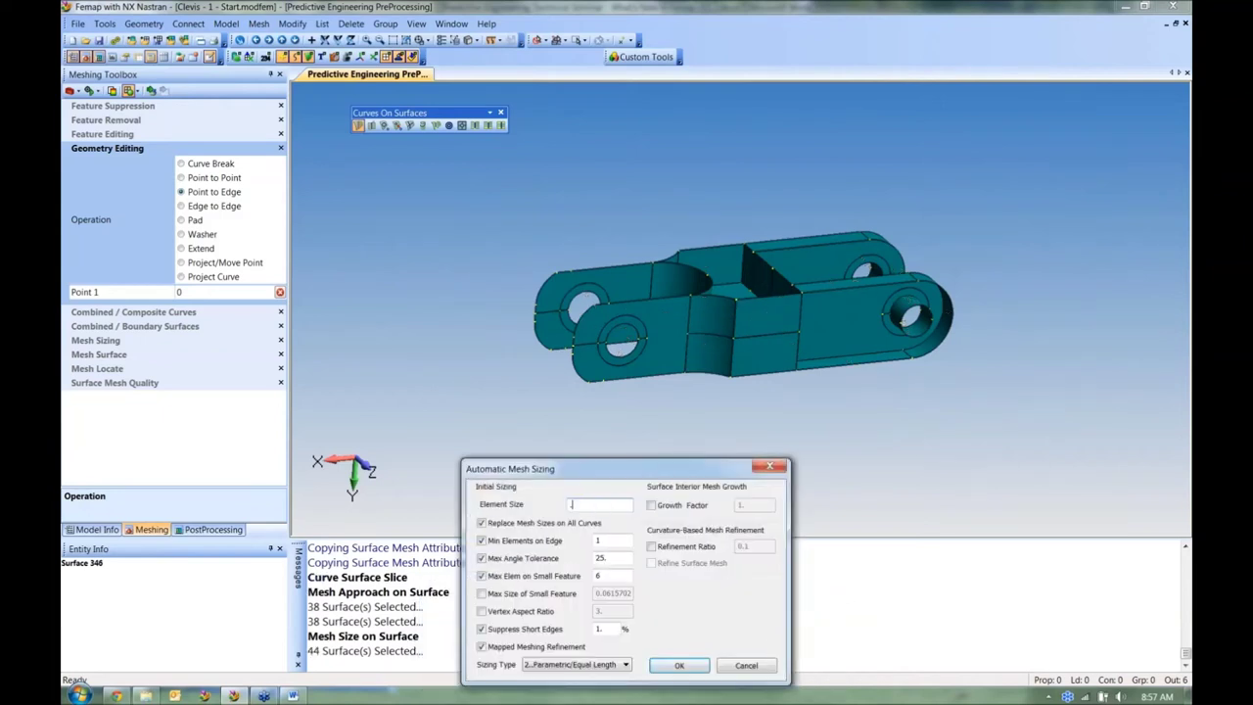
{"action": "type", "text": "05"}
{"action": "left_click", "coordinate": [679, 666]}
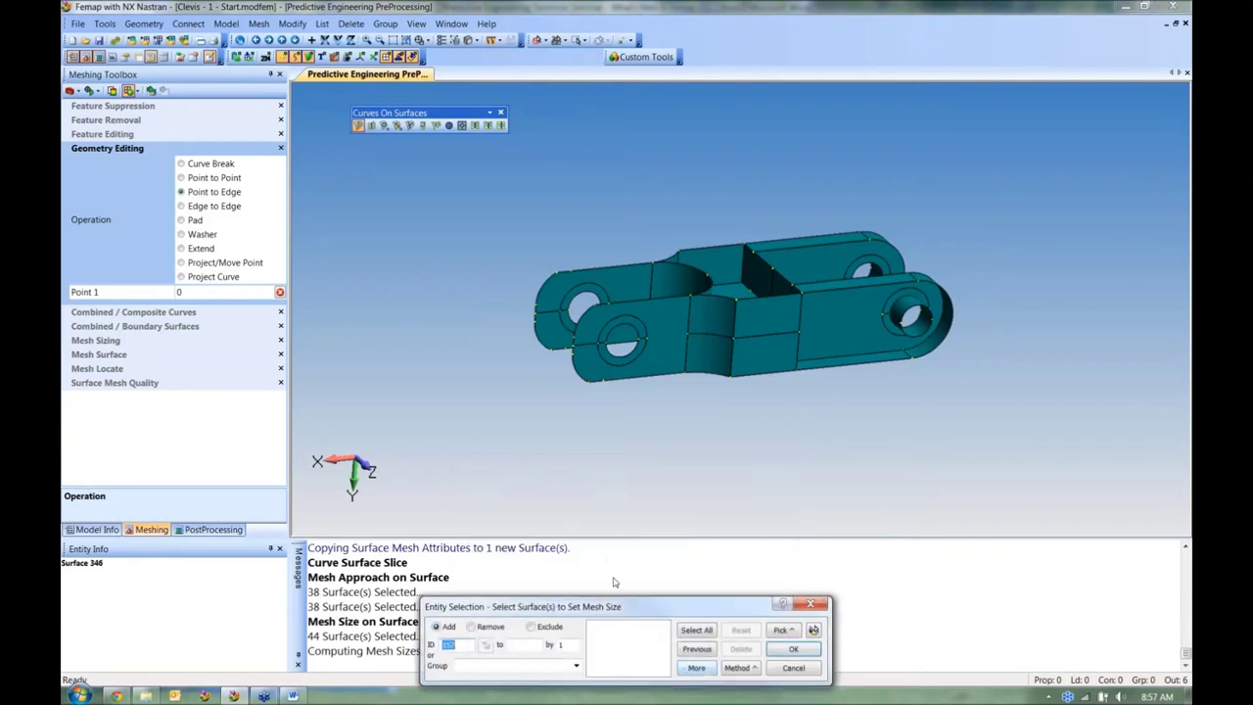
{"action": "key", "text": "Escape"}
Step: Display the mesh size divisions along the model's curves
{"action": "left_click", "coordinate": [476, 40]}
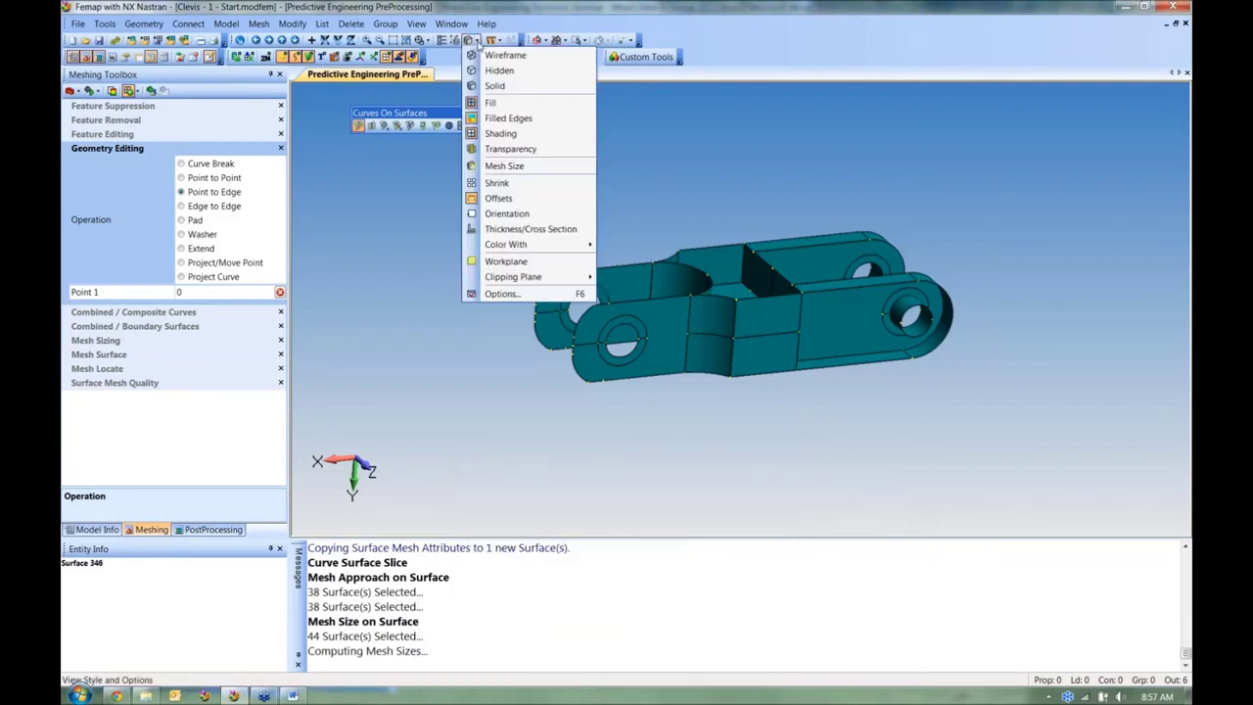
{"action": "left_click", "coordinate": [505, 165]}
{"action": "middle_click_drag", "start_coordinate": [520, 369], "coordinate": [562, 442]}
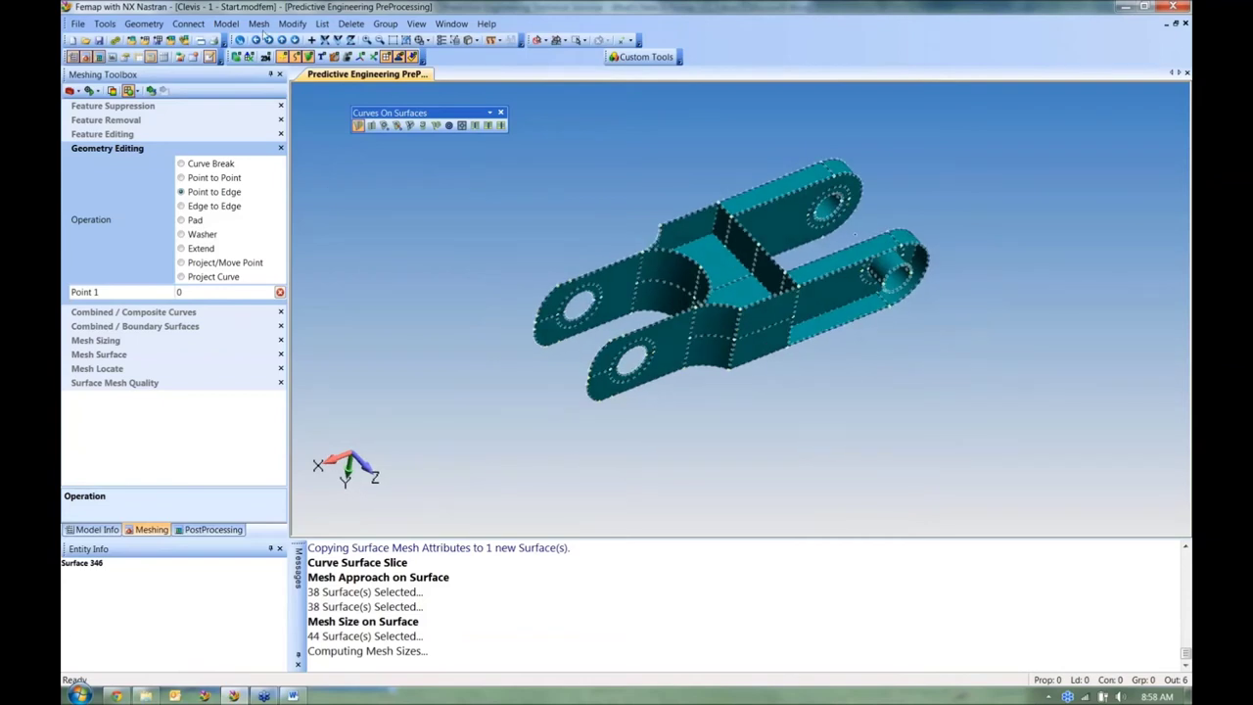
Step: Start surface meshing on the previously selected set of surfaces and highlight them for checking
{"action": "left_click", "coordinate": [259, 23]}
{"action": "mouse_move", "coordinate": [287, 71]}
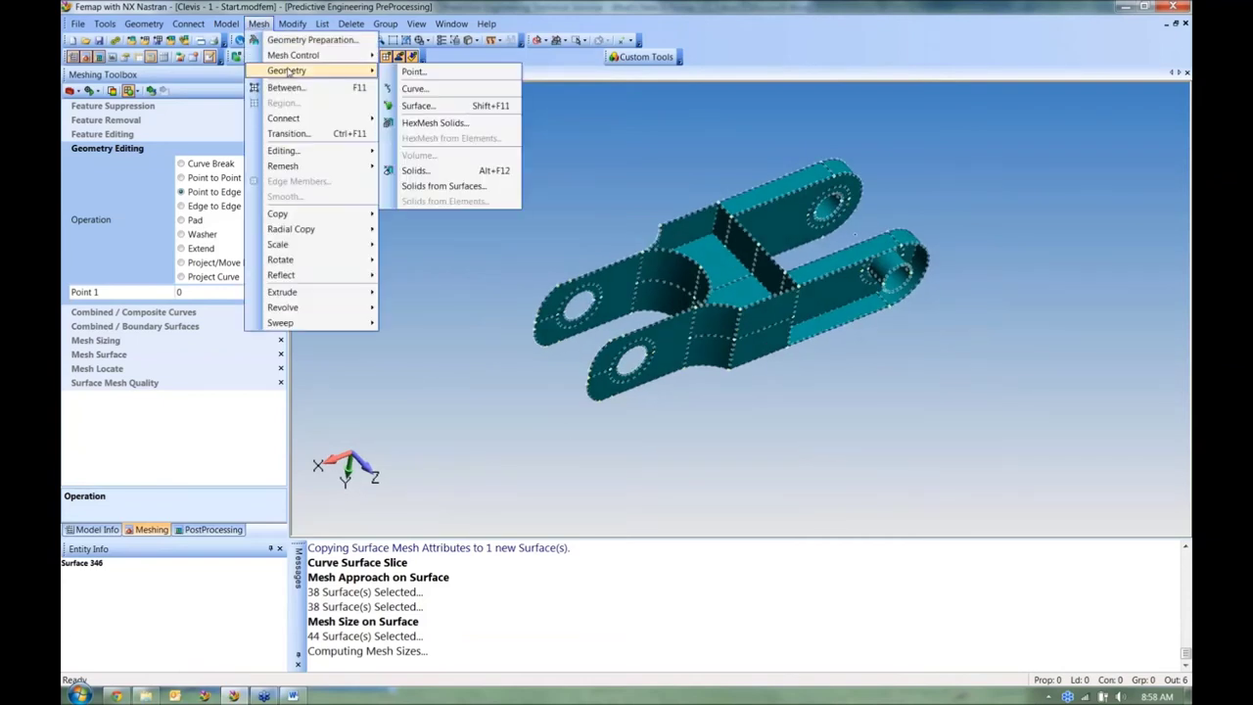
{"action": "left_click", "coordinate": [478, 105]}
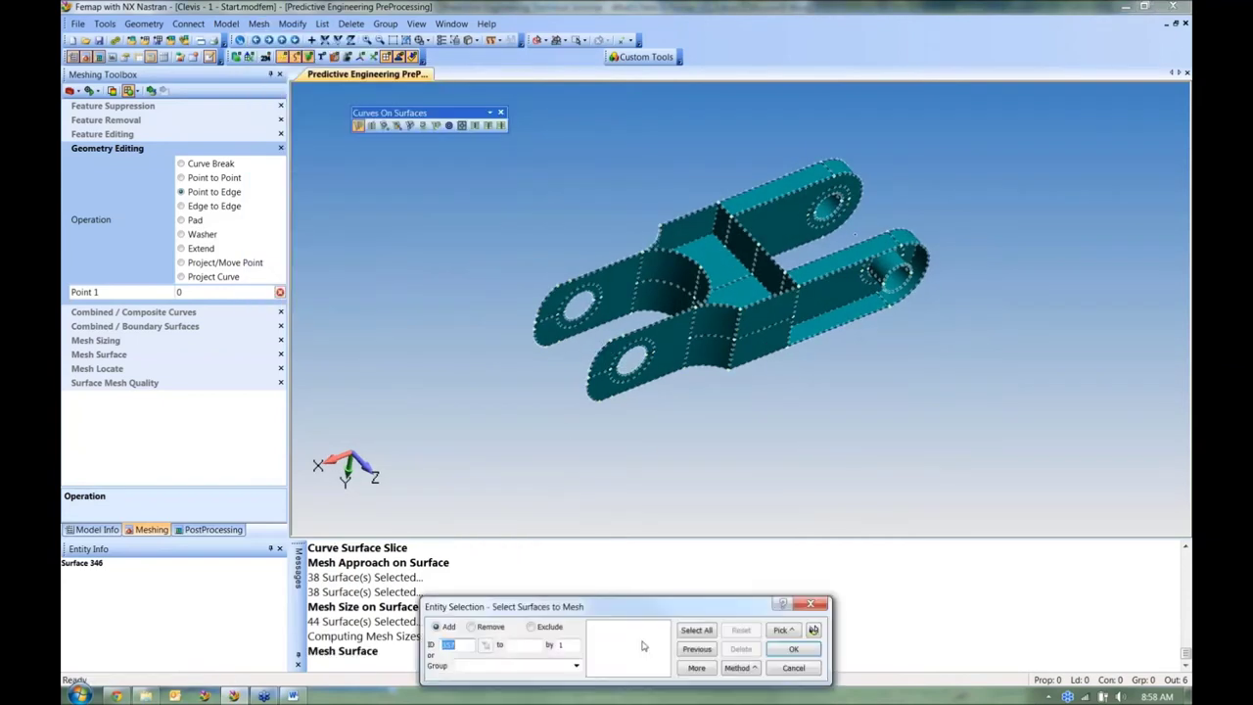
{"action": "left_click", "coordinate": [697, 649]}
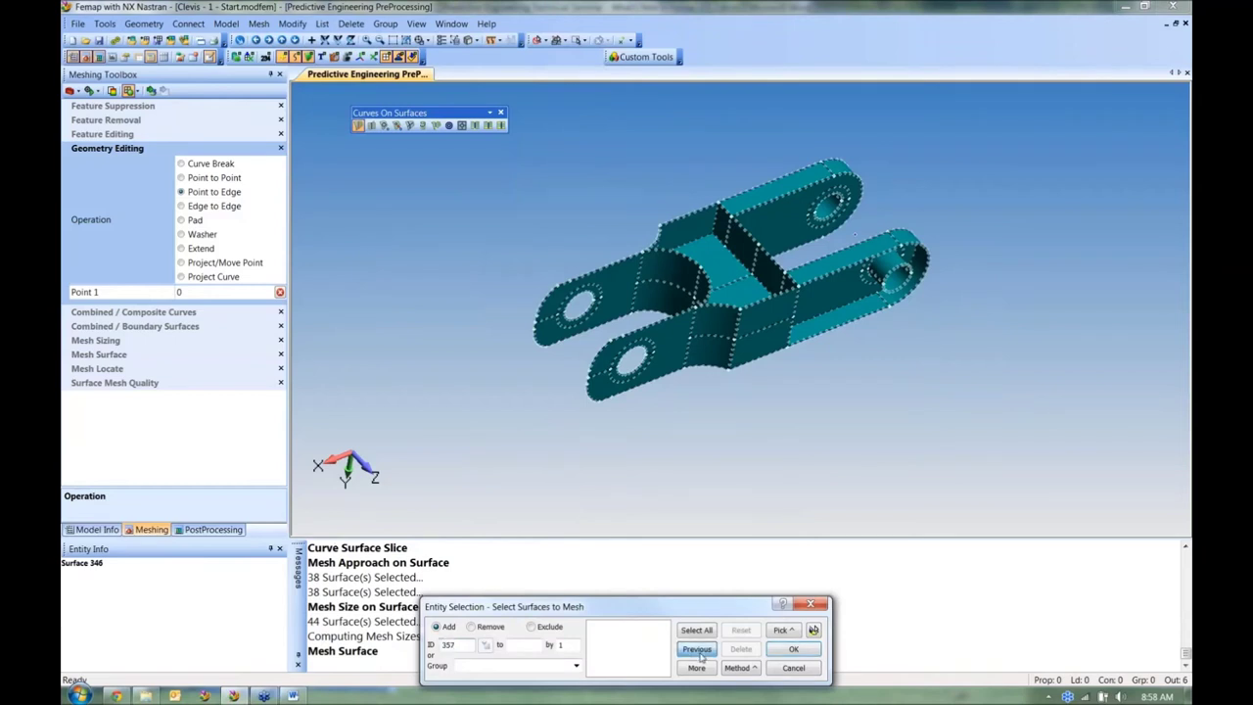
{"action": "left_click", "coordinate": [813, 629]}
{"action": "left_click", "coordinate": [795, 652]}
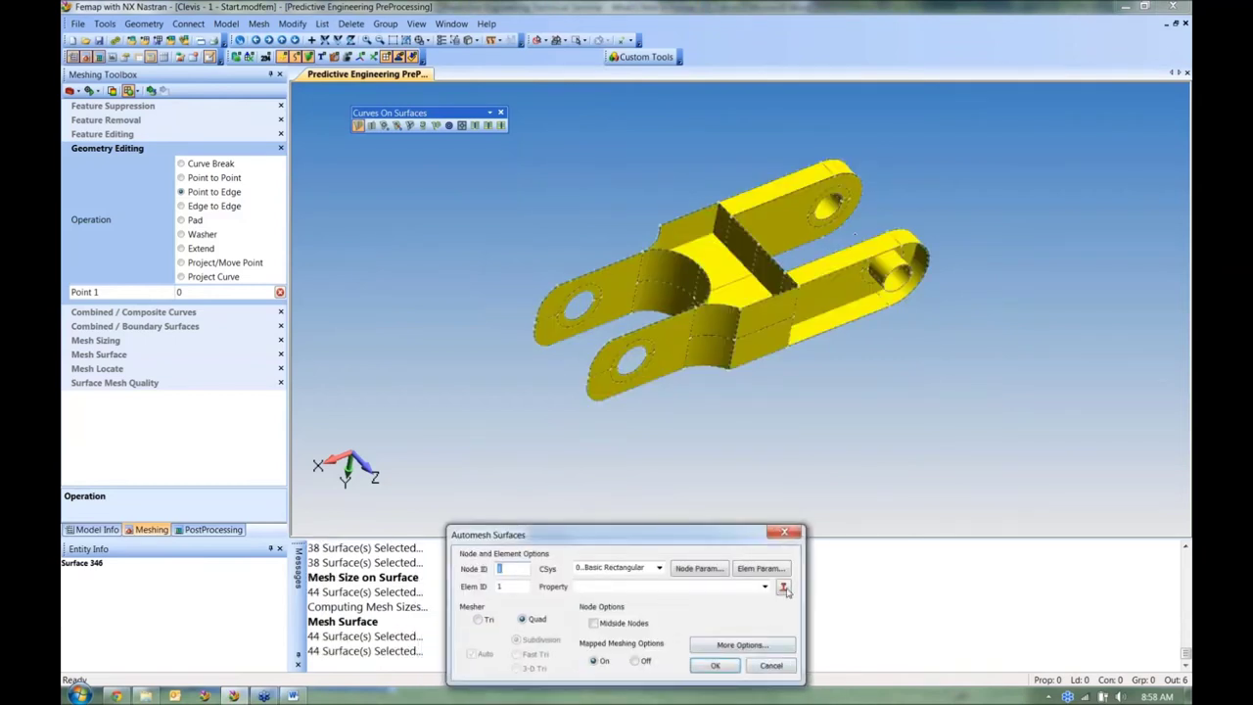
Step: Create a plate property for the mesh and load 7050-T651 Al Plate .25-.5 from the library as its material
{"action": "left_click", "coordinate": [783, 587]}
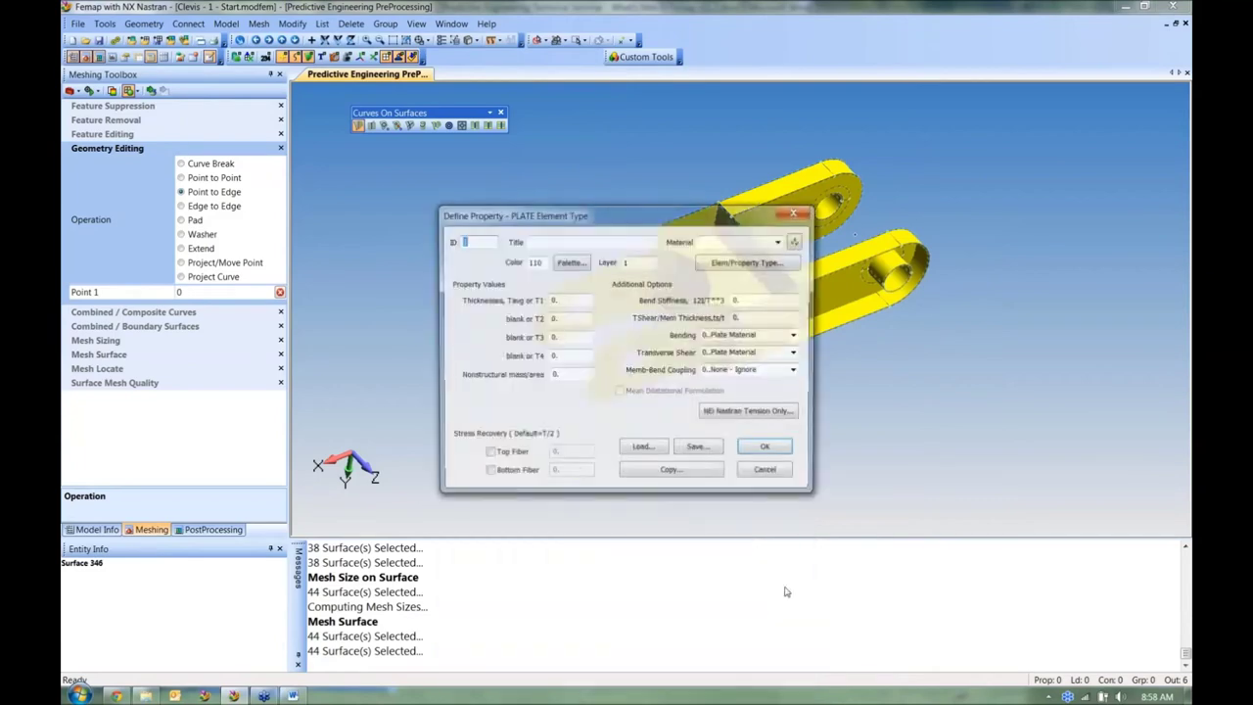
{"action": "left_click", "coordinate": [798, 243]}
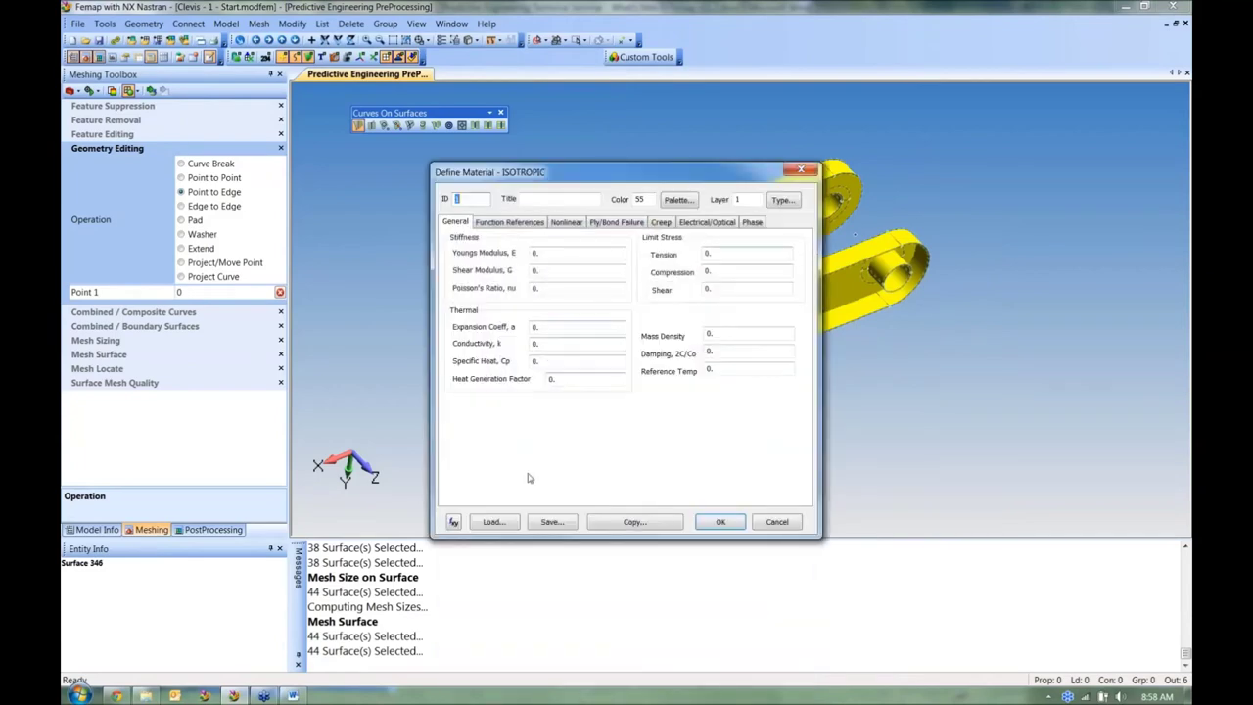
{"action": "left_click", "coordinate": [493, 521]}
{"action": "left_click", "coordinate": [522, 289]}
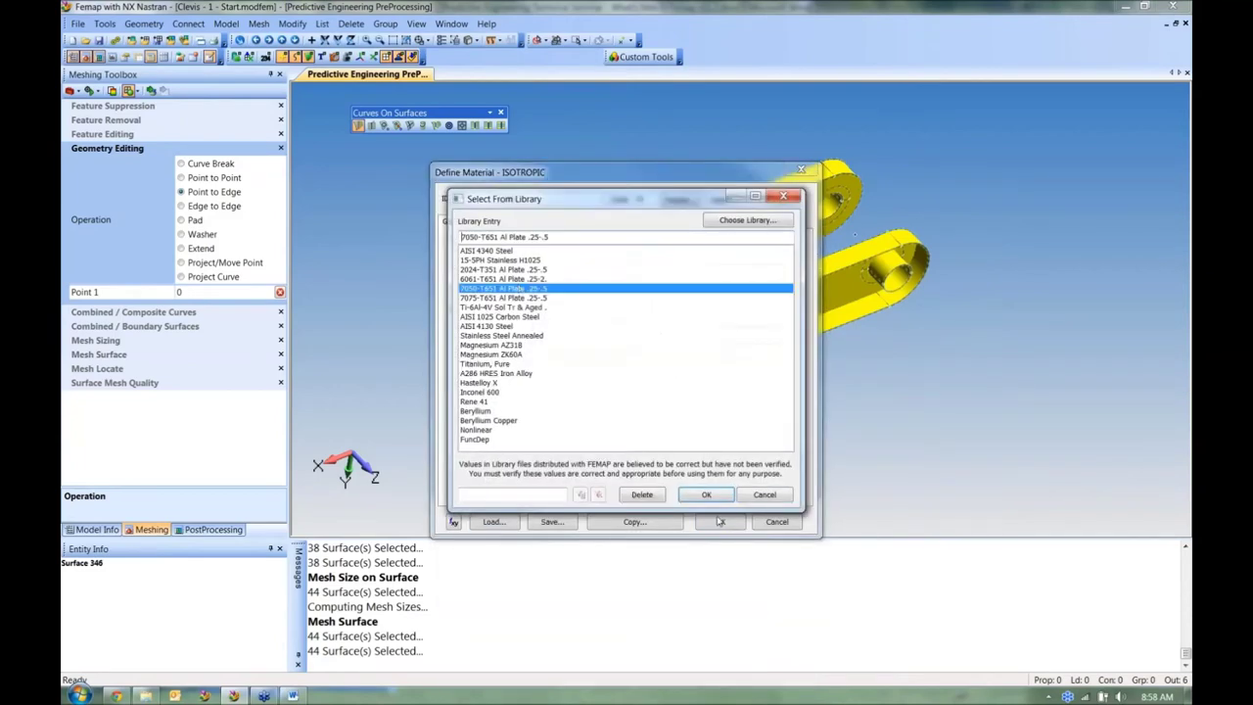
{"action": "left_click", "coordinate": [720, 523]}
{"action": "left_click", "coordinate": [720, 522]}
Step: Give the plate property a thickness of 0.05 and the title 0.050" THK, and mesh the surfaces with quads
{"action": "left_click", "coordinate": [574, 302]}
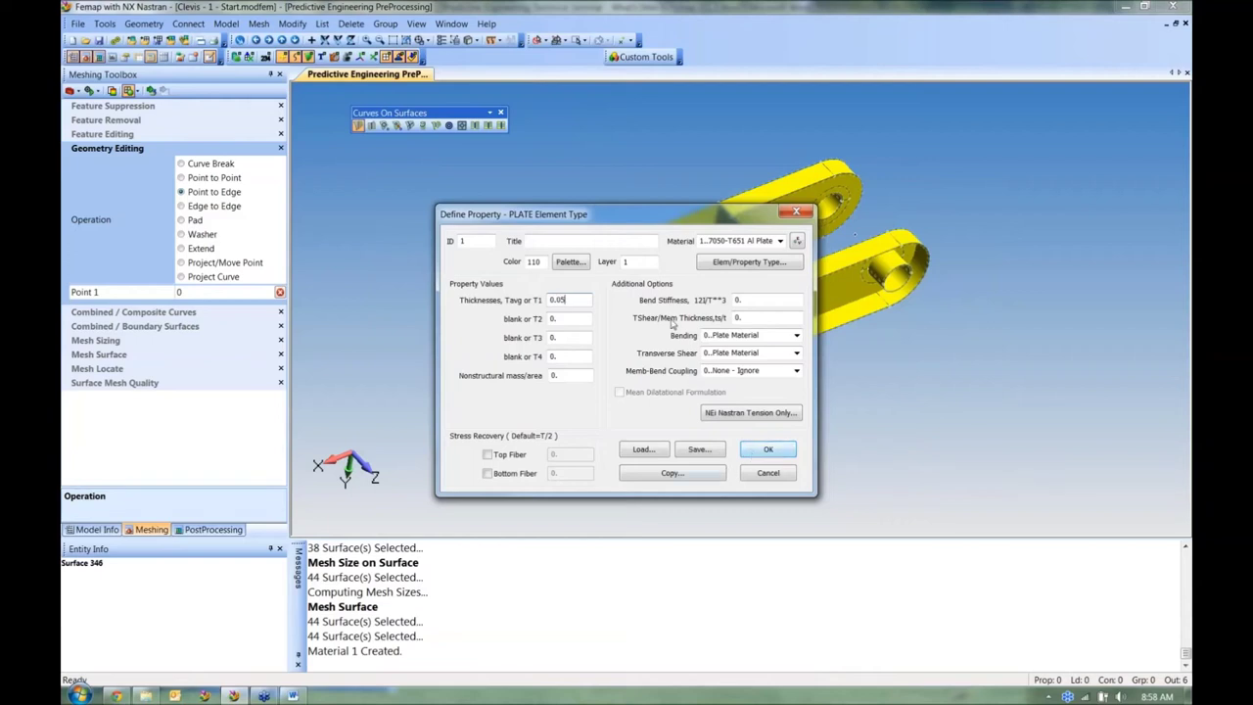
{"action": "left_click", "coordinate": [572, 240]}
{"action": "type", "text": "0.050\" THK"}
{"action": "left_click", "coordinate": [767, 447]}
{"action": "left_click", "coordinate": [713, 665]}
{"action": "middle_click_drag", "start_coordinate": [689, 388], "coordinate": [656, 407]}
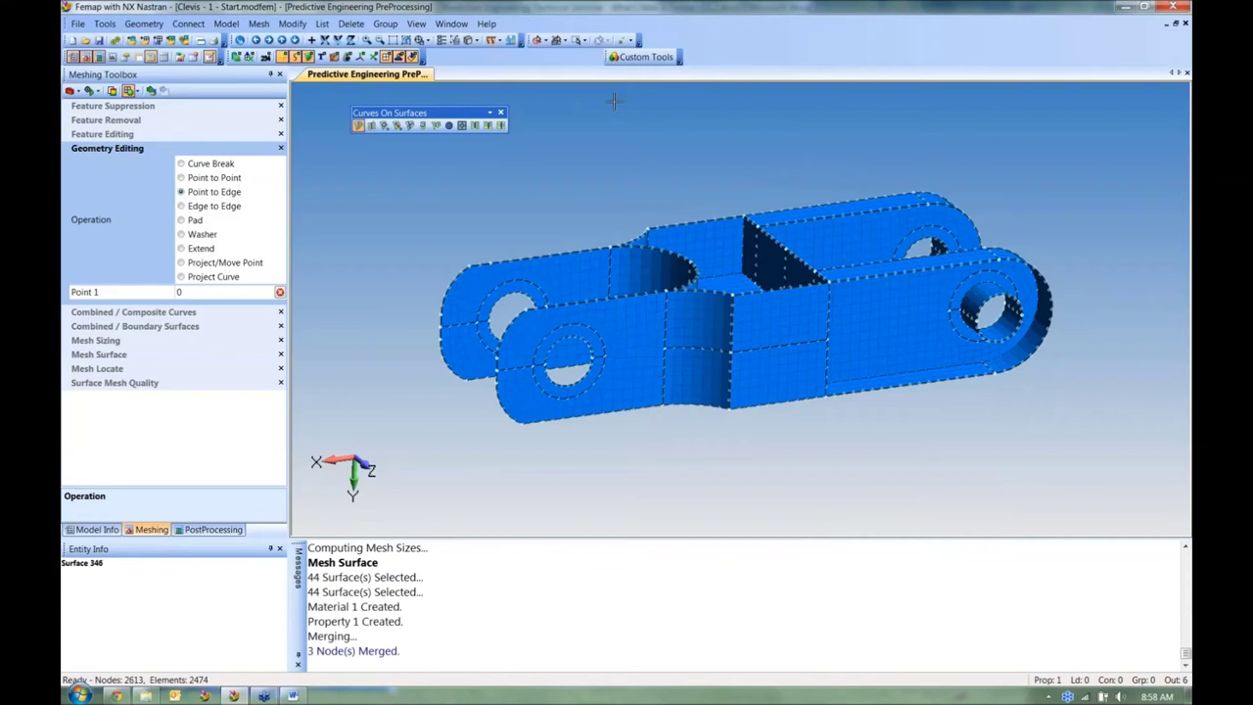
Step: Update the midsurface thickness and offset of all plate elements to match solid ID 1
{"action": "left_click", "coordinate": [295, 24]}
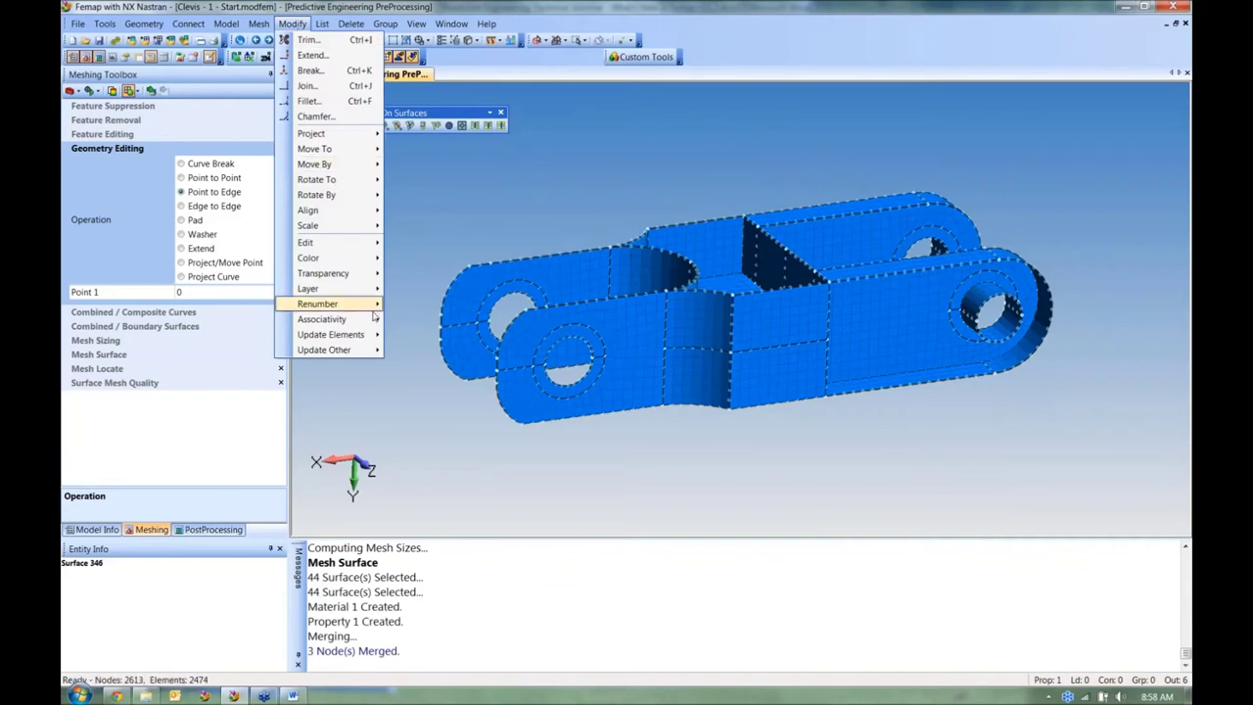
{"action": "mouse_move", "coordinate": [375, 335]}
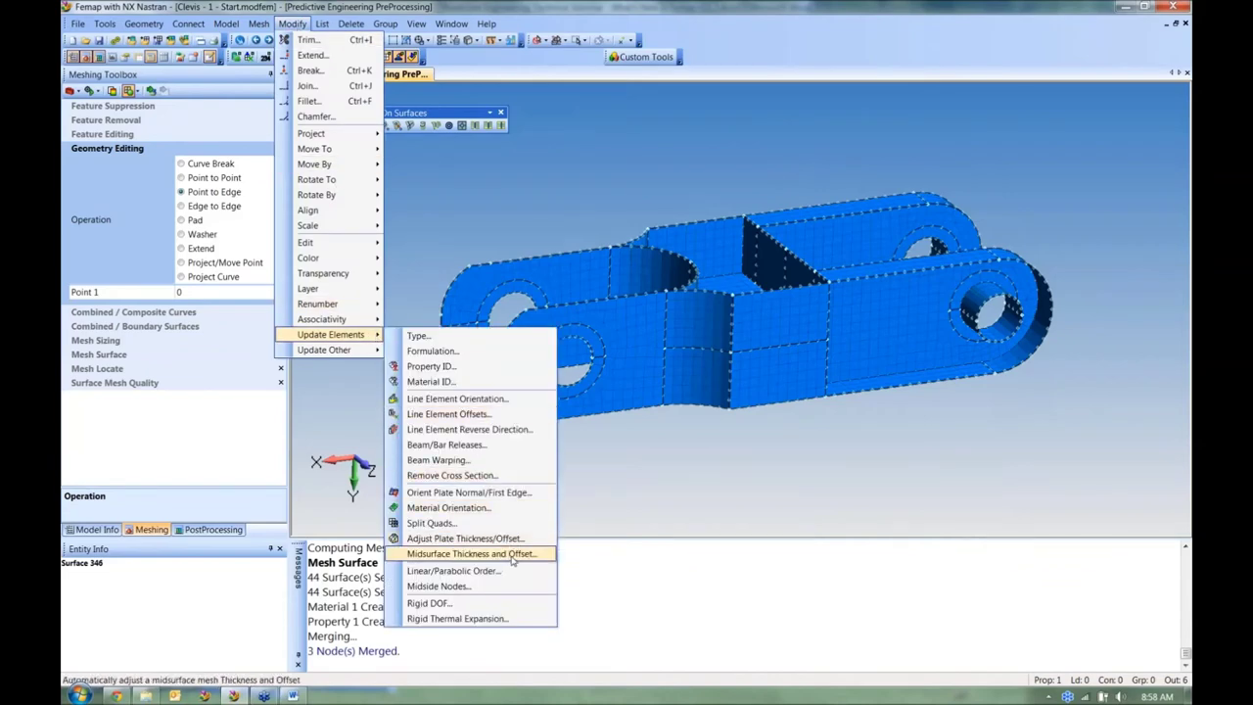
{"action": "left_click", "coordinate": [470, 554]}
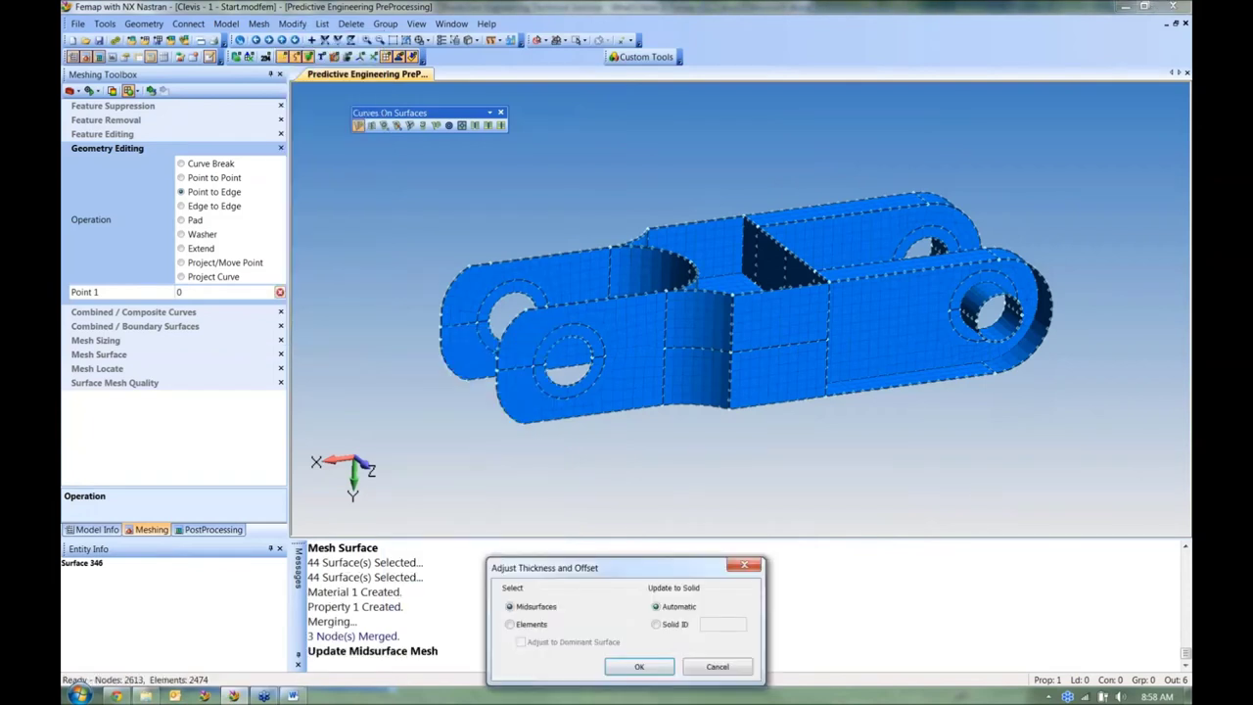
{"action": "left_click", "coordinate": [524, 626]}
{"action": "left_click", "coordinate": [657, 624]}
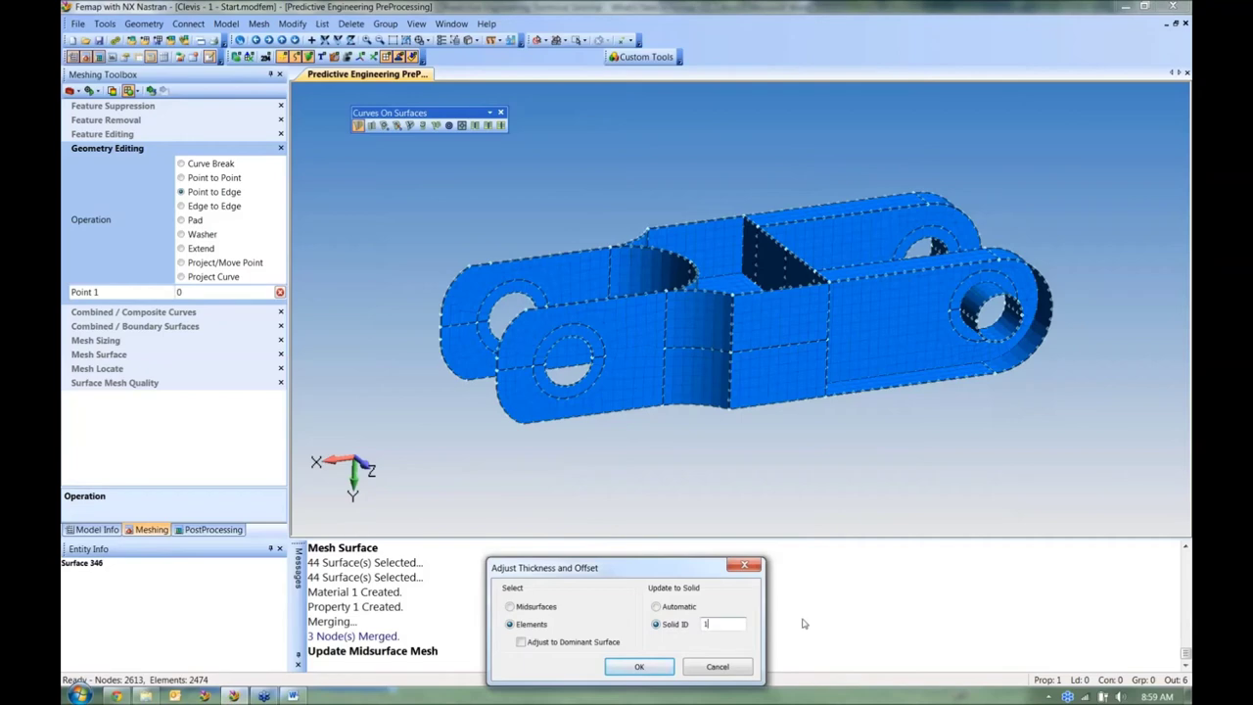
{"action": "left_click", "coordinate": [639, 667]}
{"action": "left_click_drag", "start_coordinate": [721, 294], "coordinate": [1089, 490]}
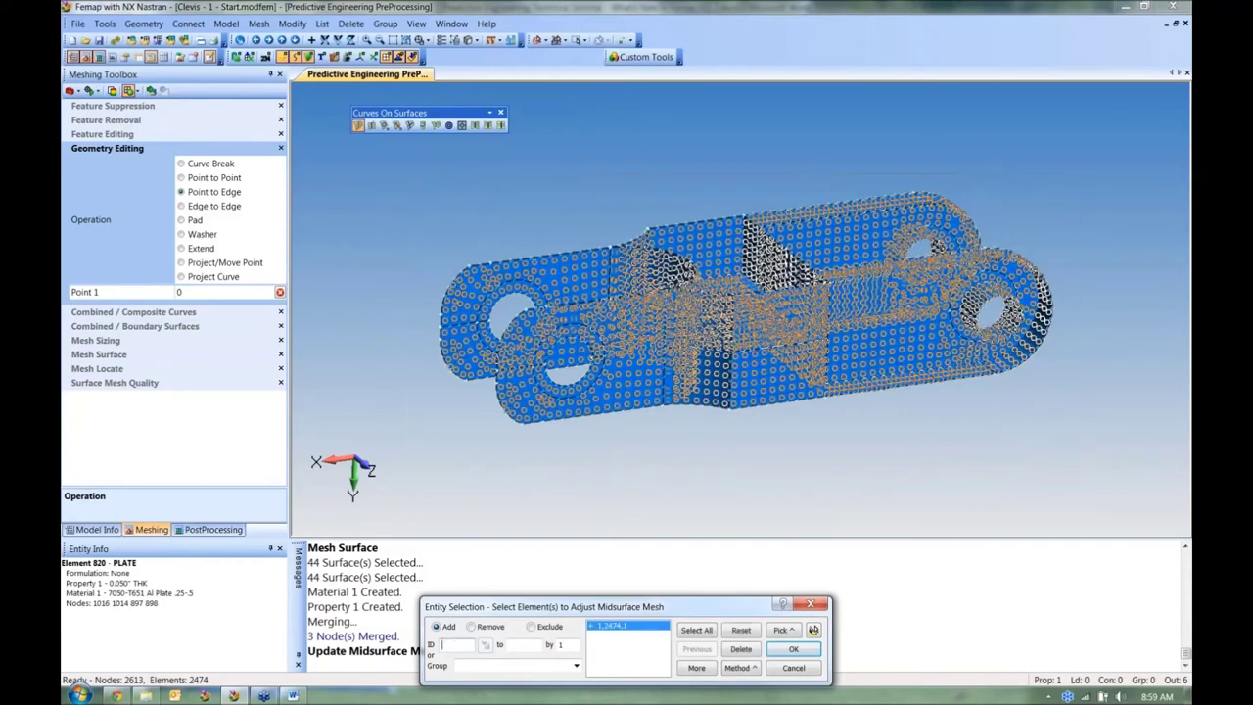
{"action": "left_click", "coordinate": [793, 650]}
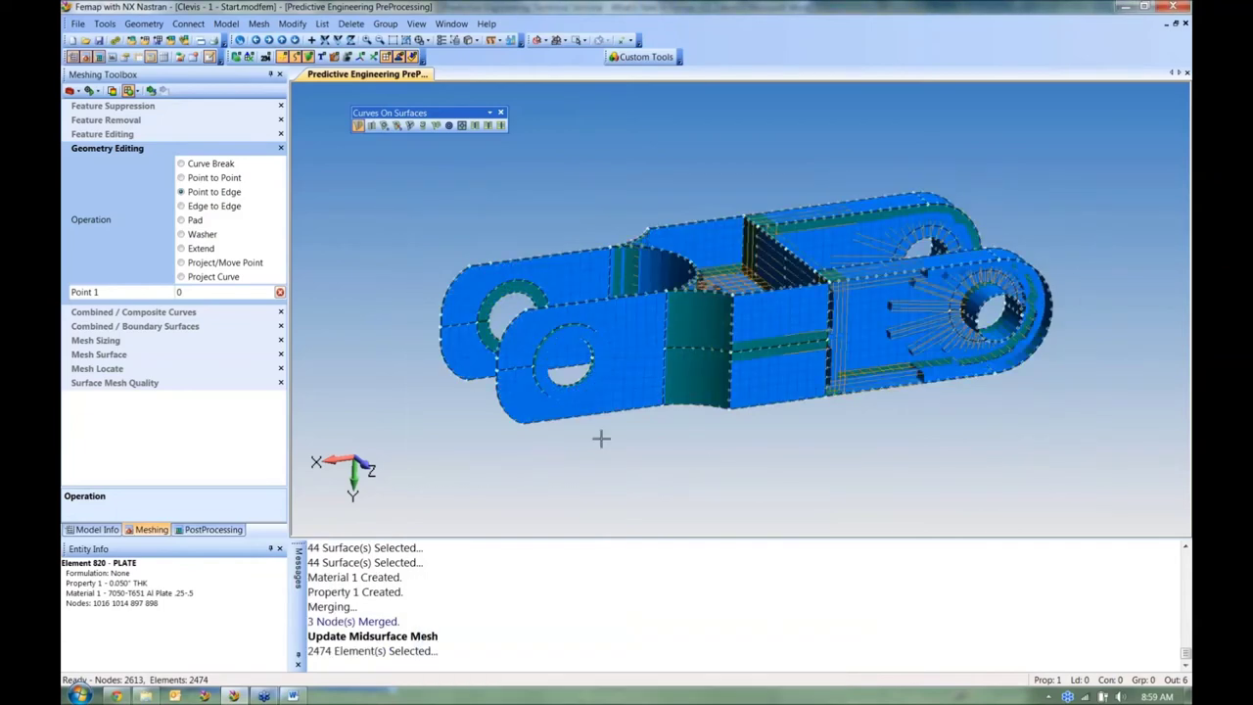
Step: Display the plate elements' thickness and cross section, and inspect thicknesses and offsets around the lugs and centre pocket
{"action": "middle_click_drag", "start_coordinate": [576, 373], "coordinate": [448, 266]}
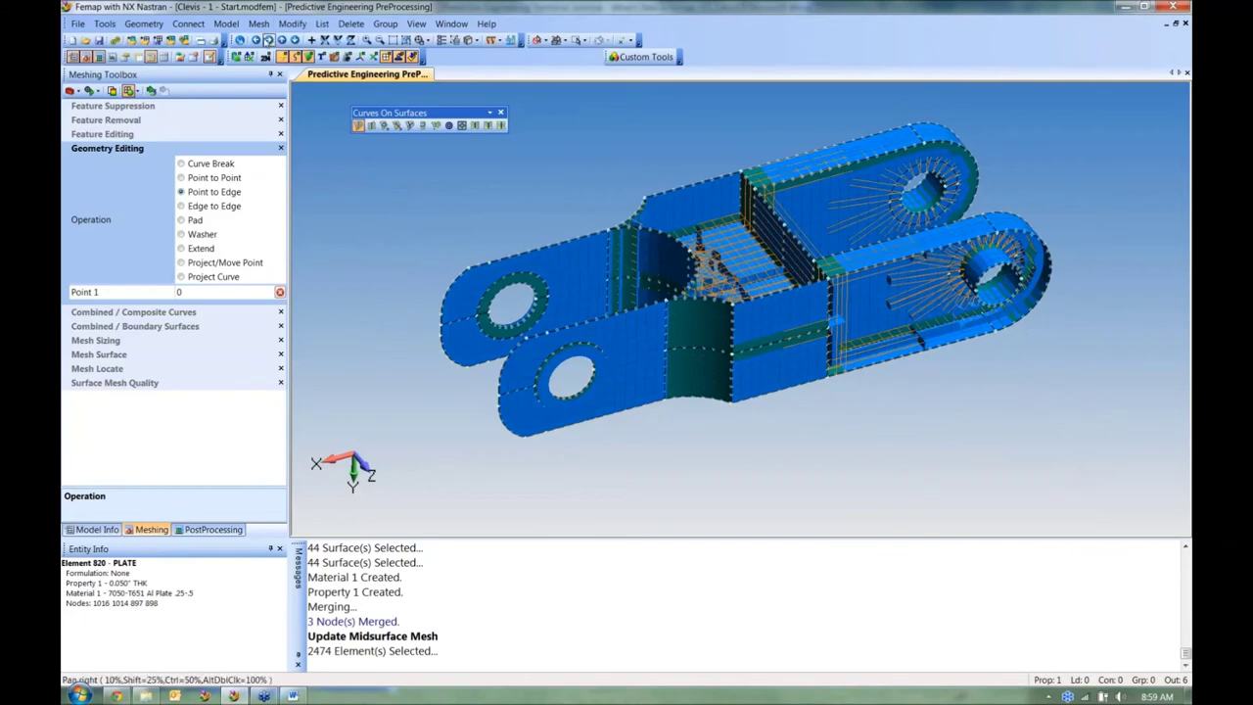
{"action": "left_click", "coordinate": [476, 41]}
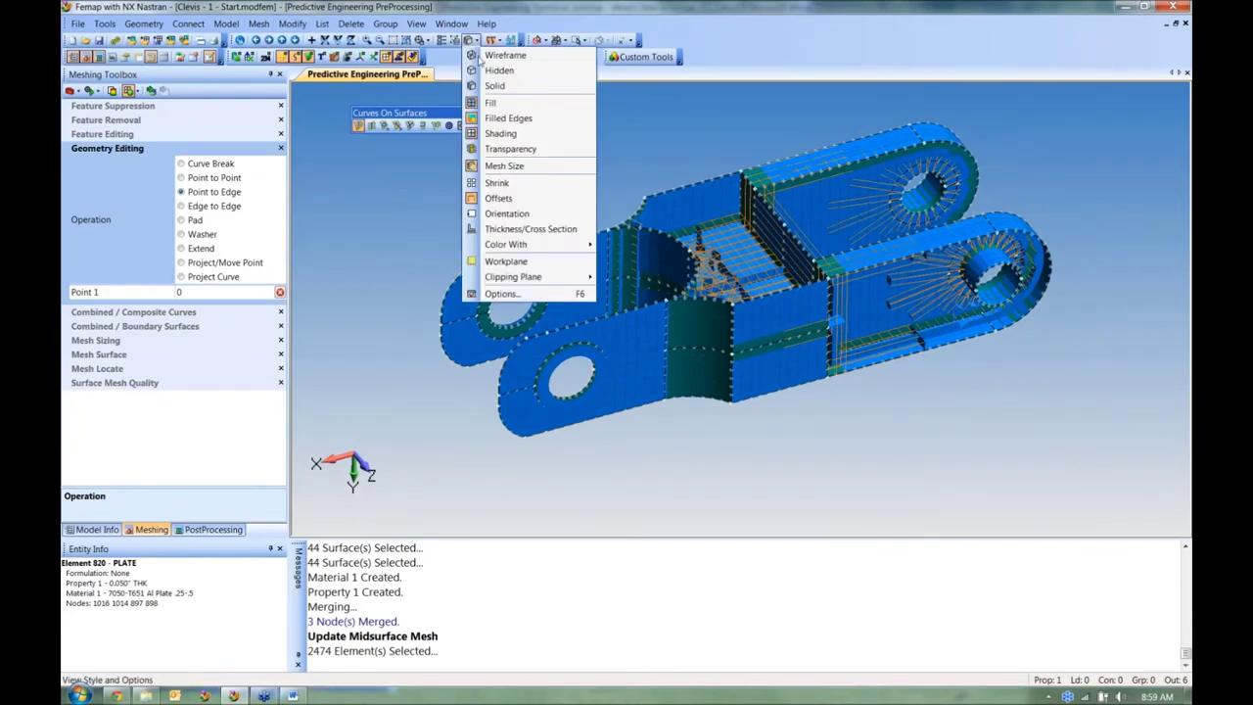
{"action": "left_click", "coordinate": [529, 228]}
{"action": "middle_click_drag", "start_coordinate": [508, 333], "coordinate": [707, 500]}
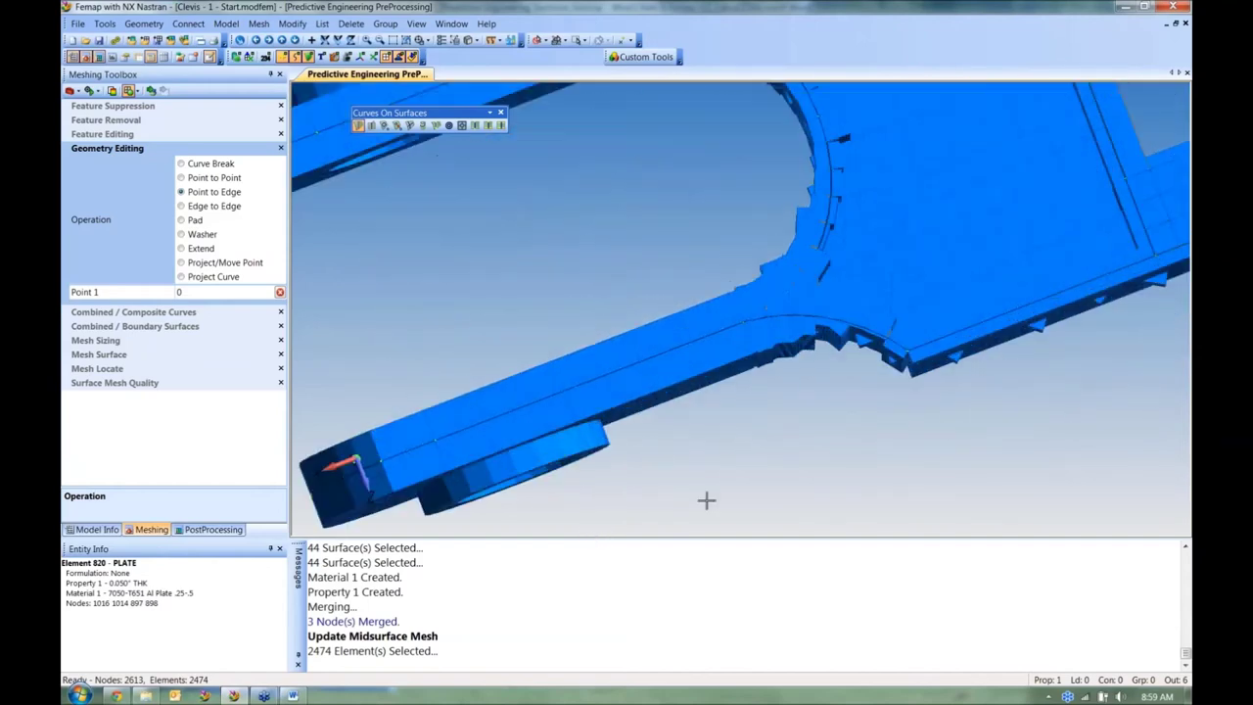
{"action": "middle_click_drag", "start_coordinate": [641, 364], "coordinate": [943, 252]}
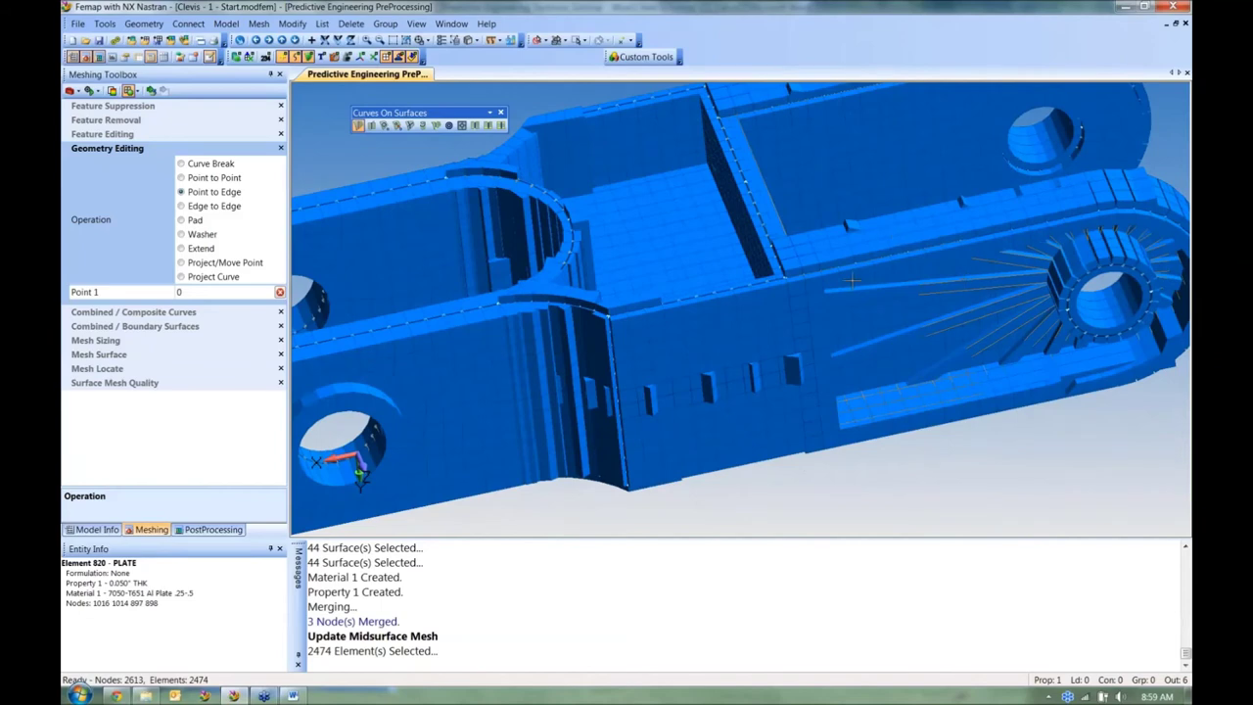
Step: List the properties in the model tree and check them against the thickness display
{"action": "left_click", "coordinate": [95, 530]}
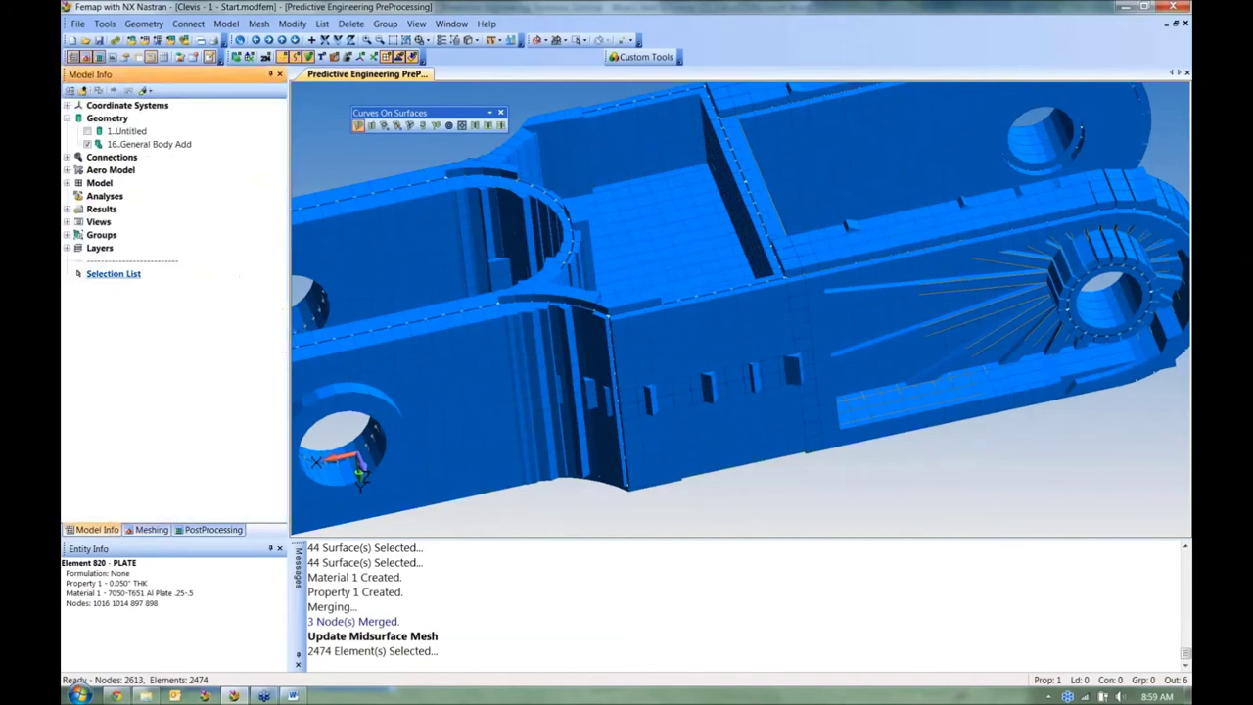
{"action": "left_click", "coordinate": [67, 183]}
{"action": "left_click", "coordinate": [84, 219]}
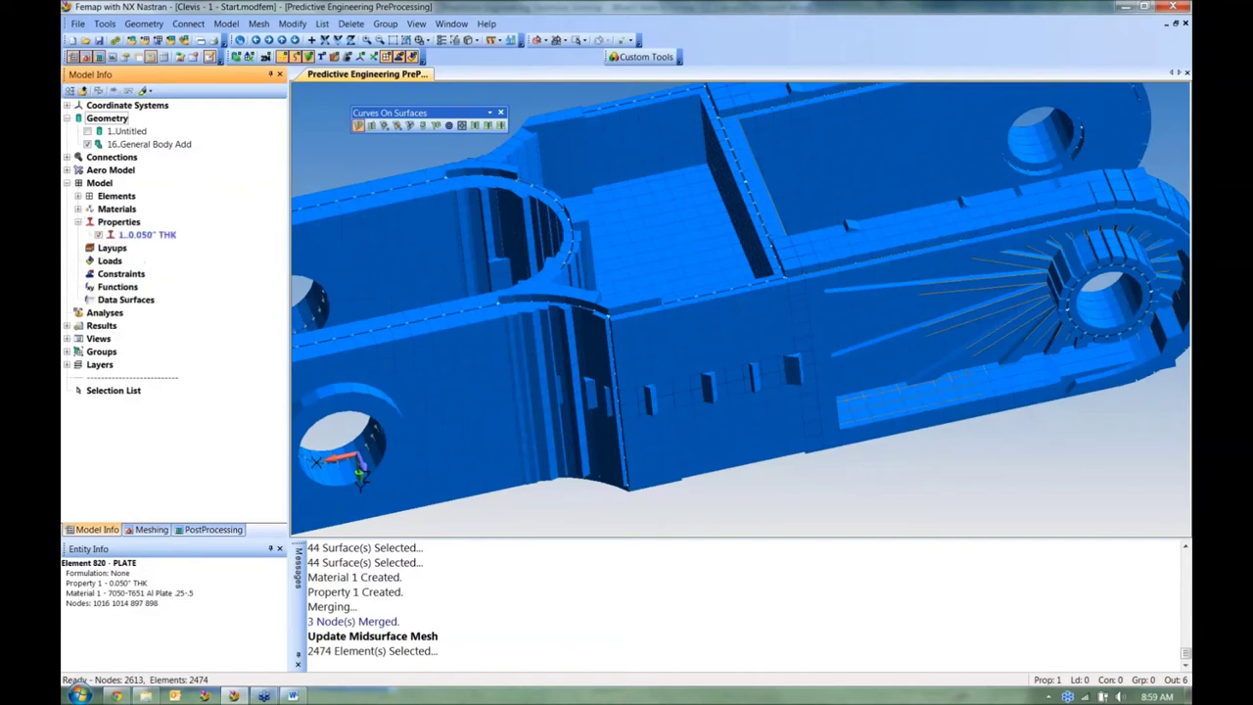
{"action": "middle_click_drag", "start_coordinate": [473, 338], "coordinate": [648, 294]}
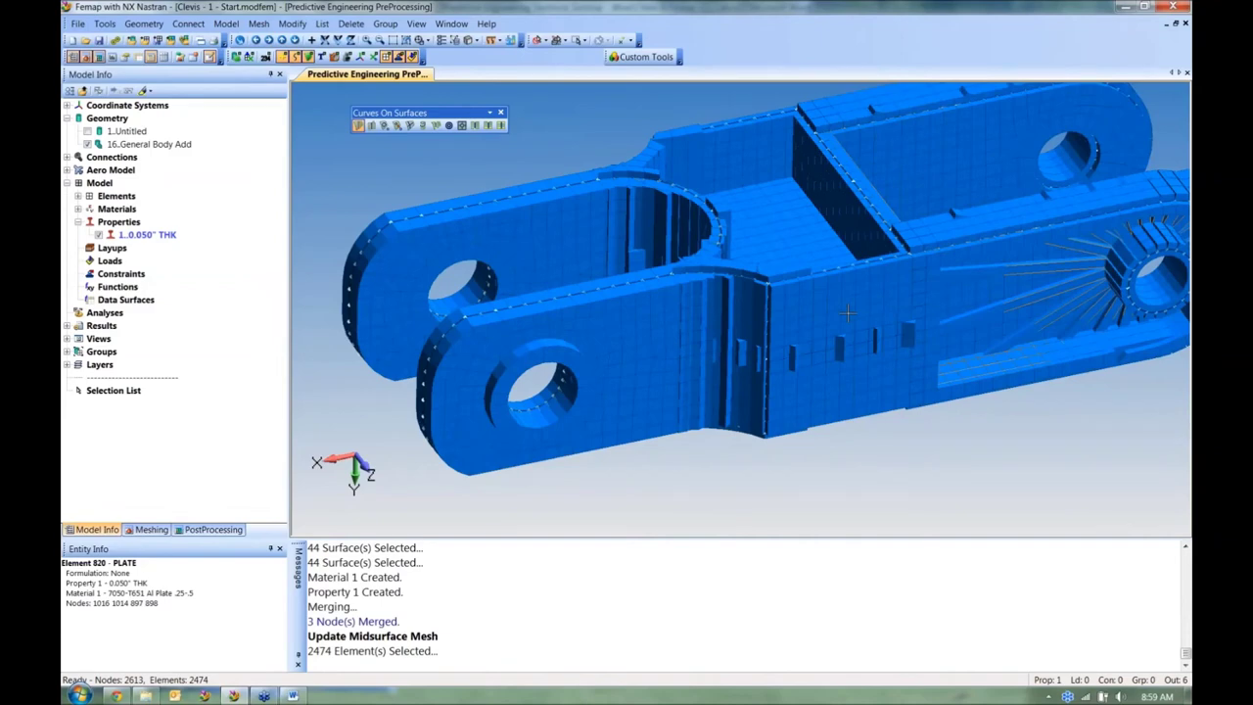
Step: Undo the midsurface thickness and offset update
{"action": "key", "text": "ctrl+z"}
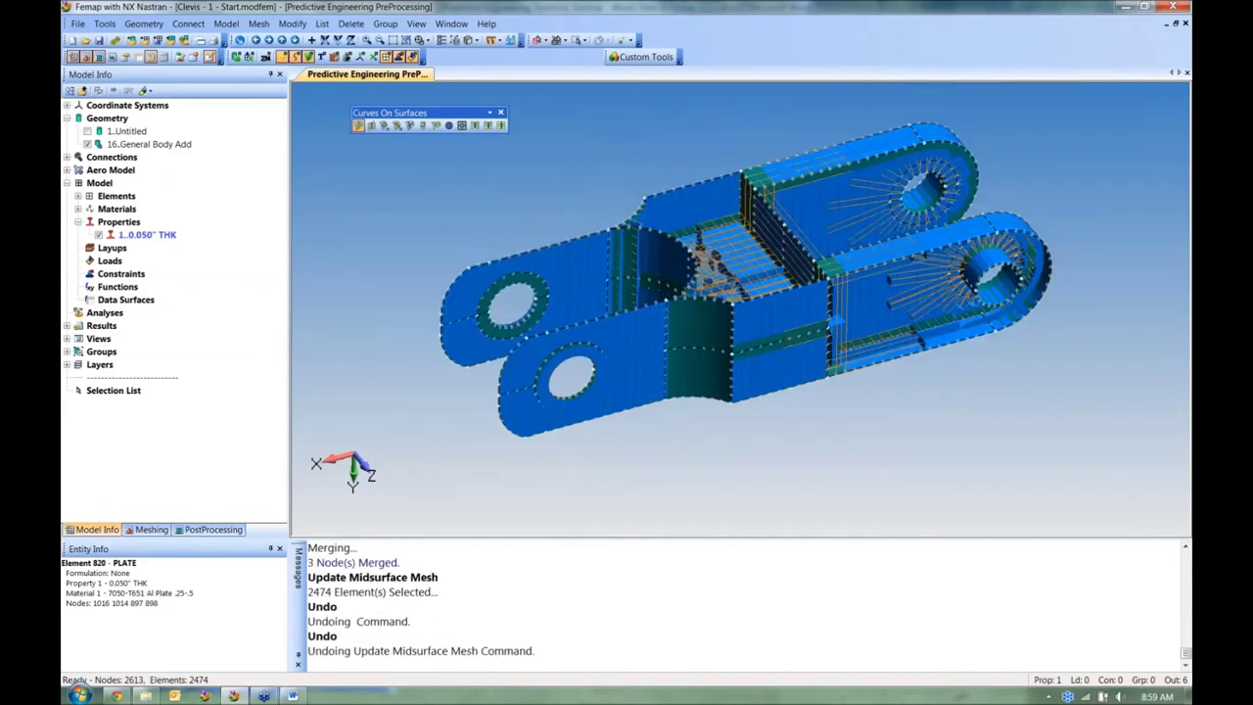
{"action": "key", "text": "ctrl+z"}
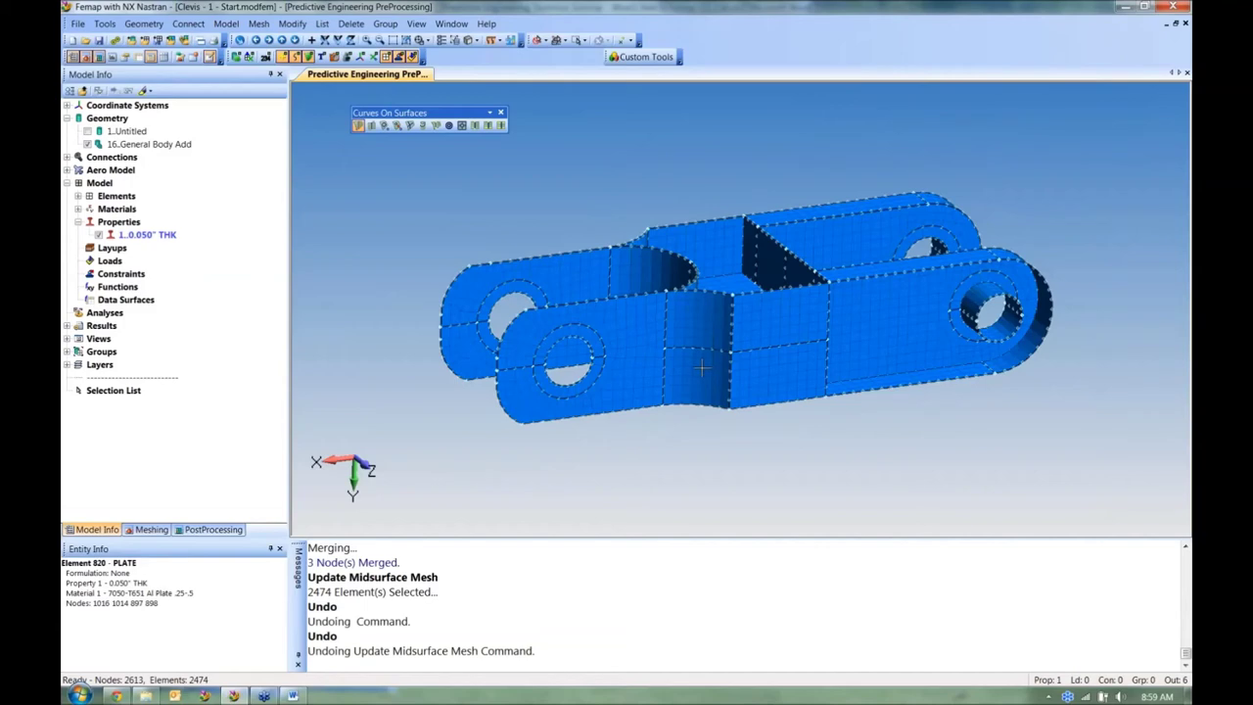
Step: Assign midsurface mesh attributes to all surfaces using material 7050-T651 Al Plate .25-.5, consolidating the properties by thickness
{"action": "left_click", "coordinate": [145, 26]}
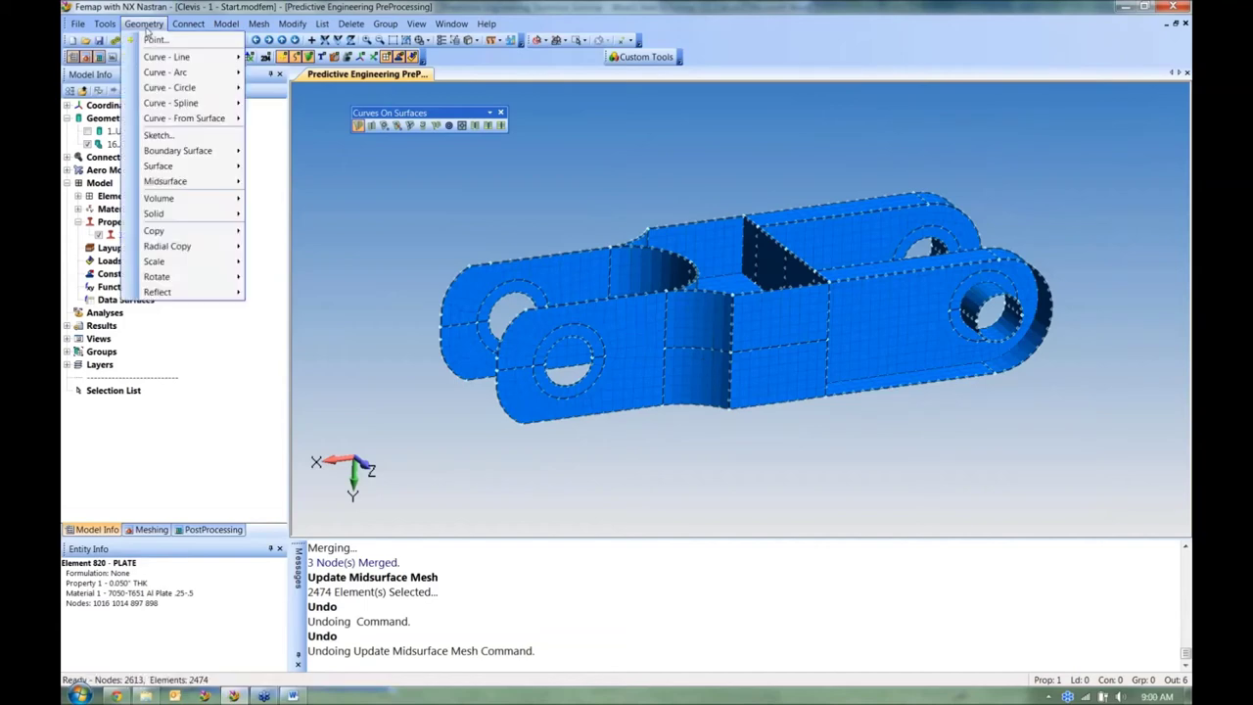
{"action": "mouse_move", "coordinate": [231, 184]}
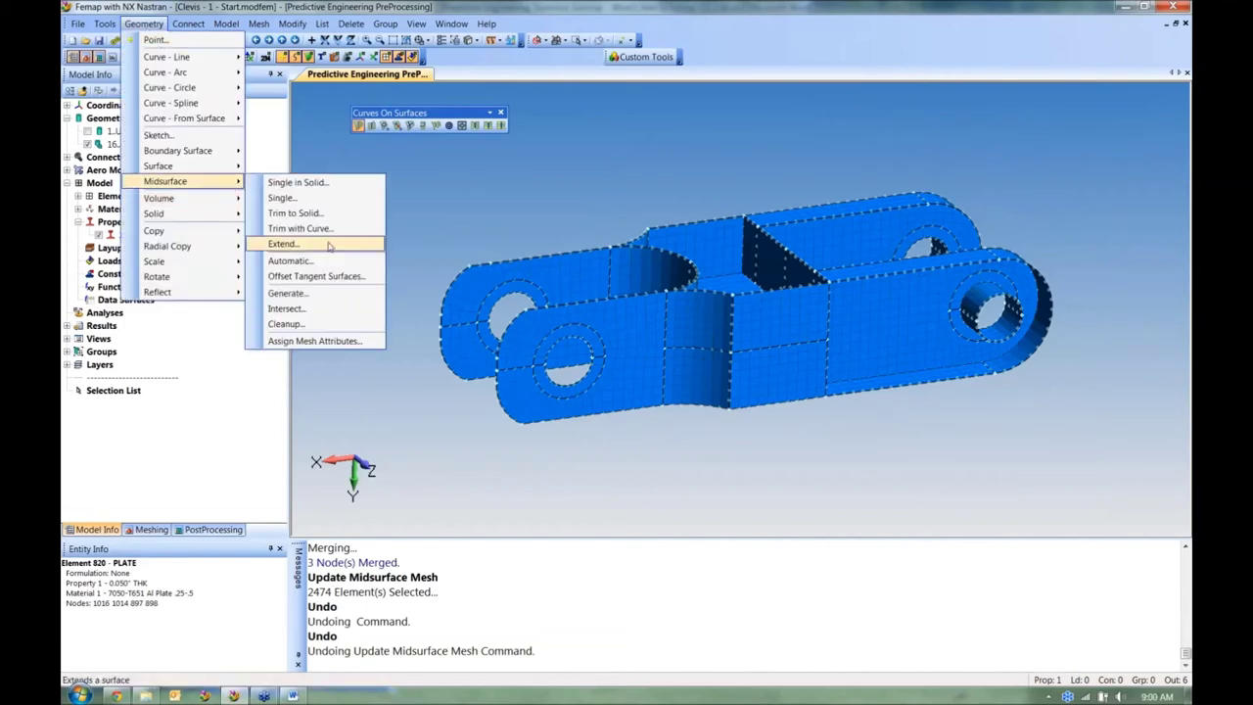
{"action": "left_click", "coordinate": [350, 342]}
{"action": "scroll", "coordinate": [540, 258], "scroll_direction": "down", "scroll_amount": 3}
{"action": "left_click_drag", "start_coordinate": [576, 235], "coordinate": [915, 443]}
{"action": "left_click", "coordinate": [793, 649]}
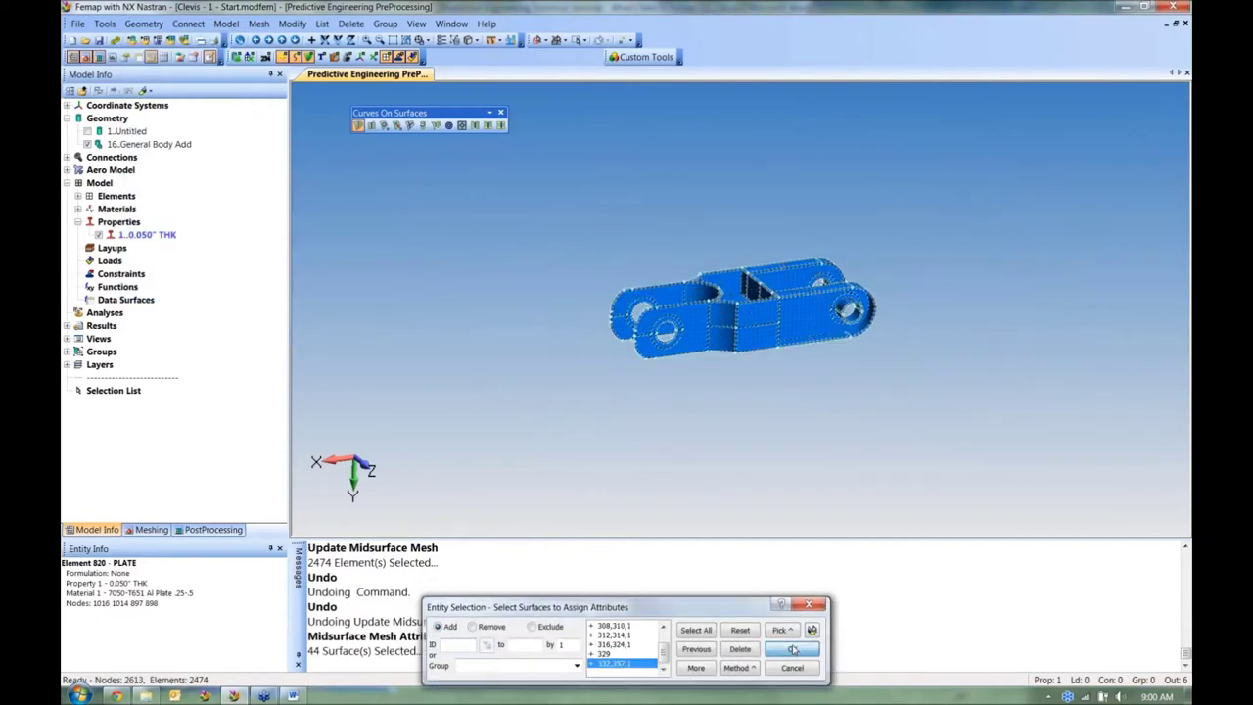
{"action": "left_click", "coordinate": [608, 587]}
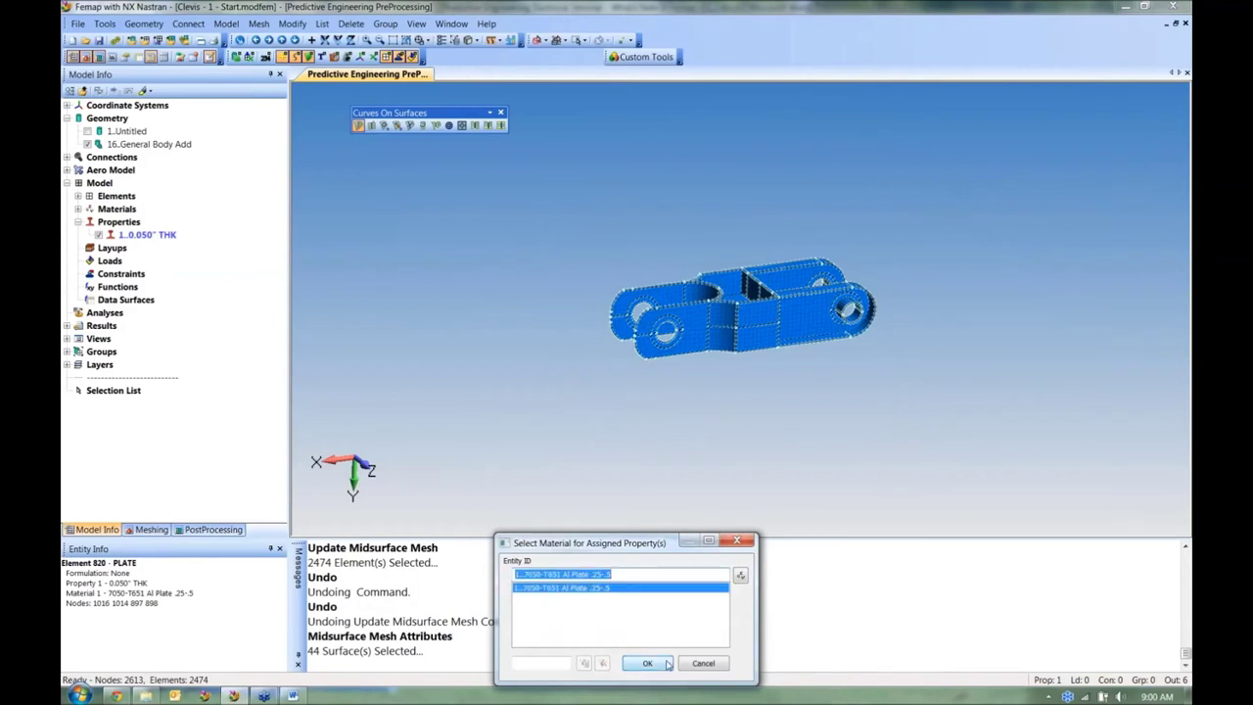
{"action": "left_click", "coordinate": [650, 664]}
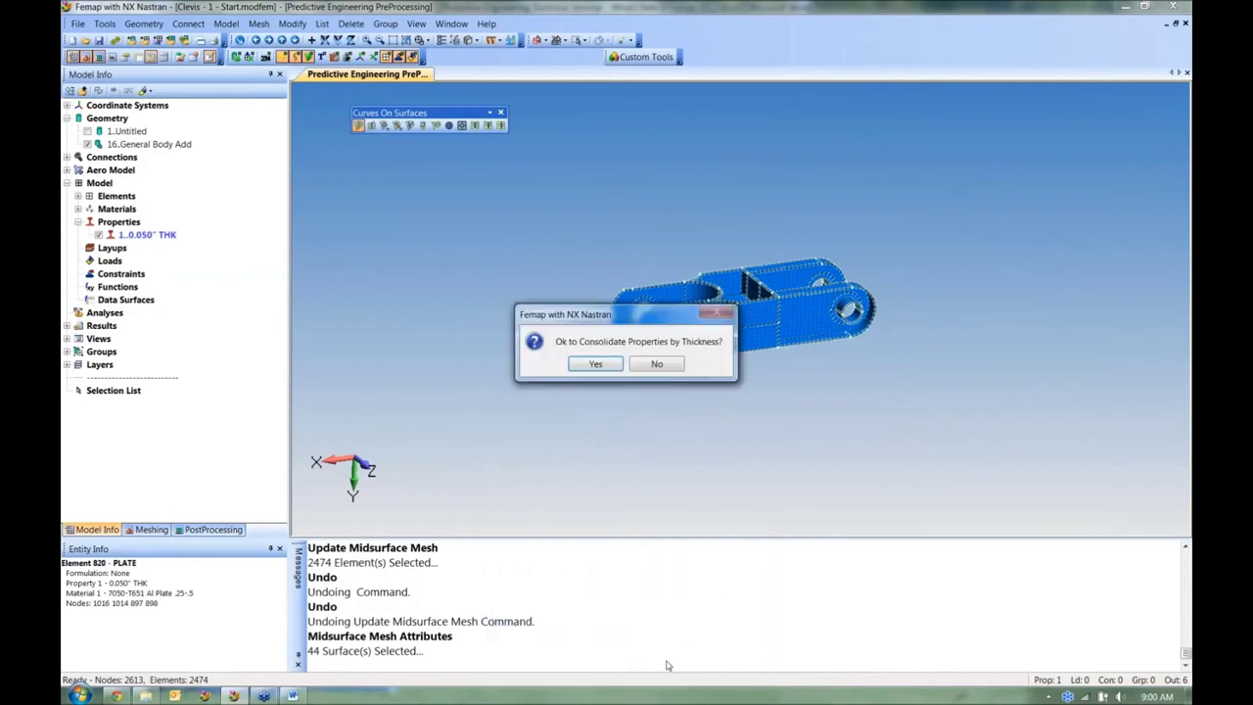
{"action": "left_click", "coordinate": [595, 364]}
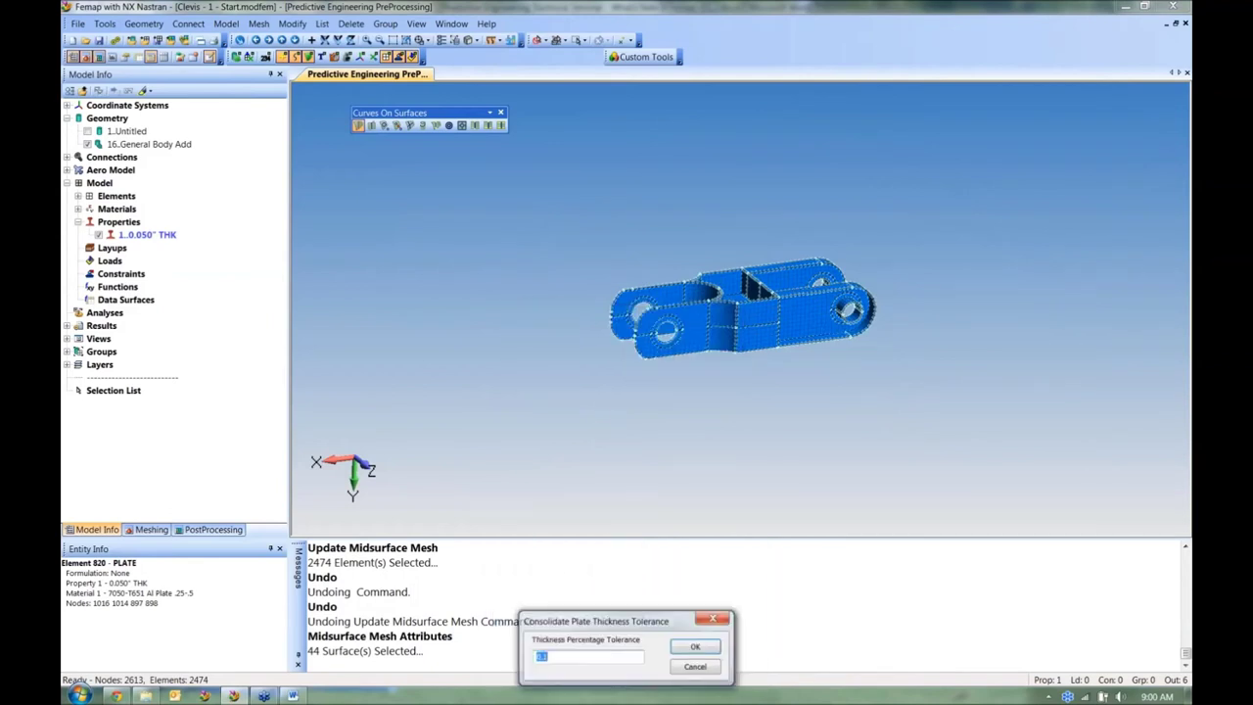
{"action": "left_click", "coordinate": [695, 646]}
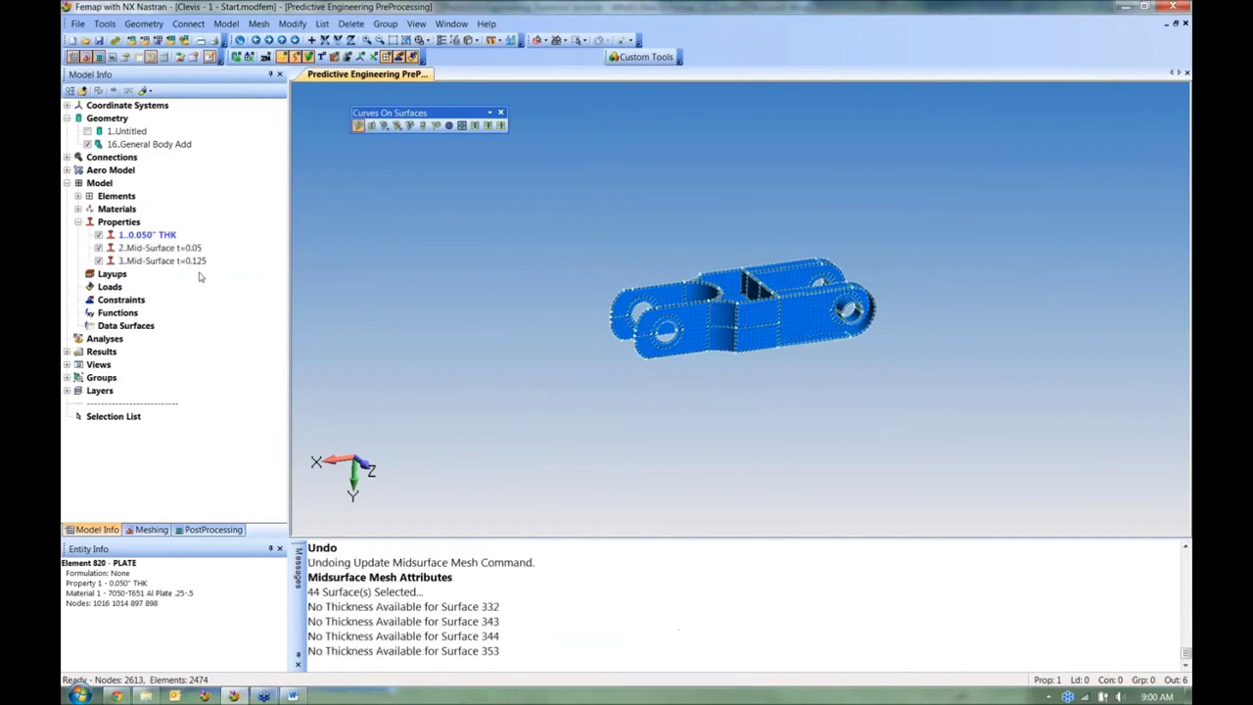
Step: Highlight the entities that use the Mid-Surface t=0.05 property and inspect them on the clevis
{"action": "left_click", "coordinate": [182, 248]}
{"action": "left_click", "coordinate": [142, 91]}
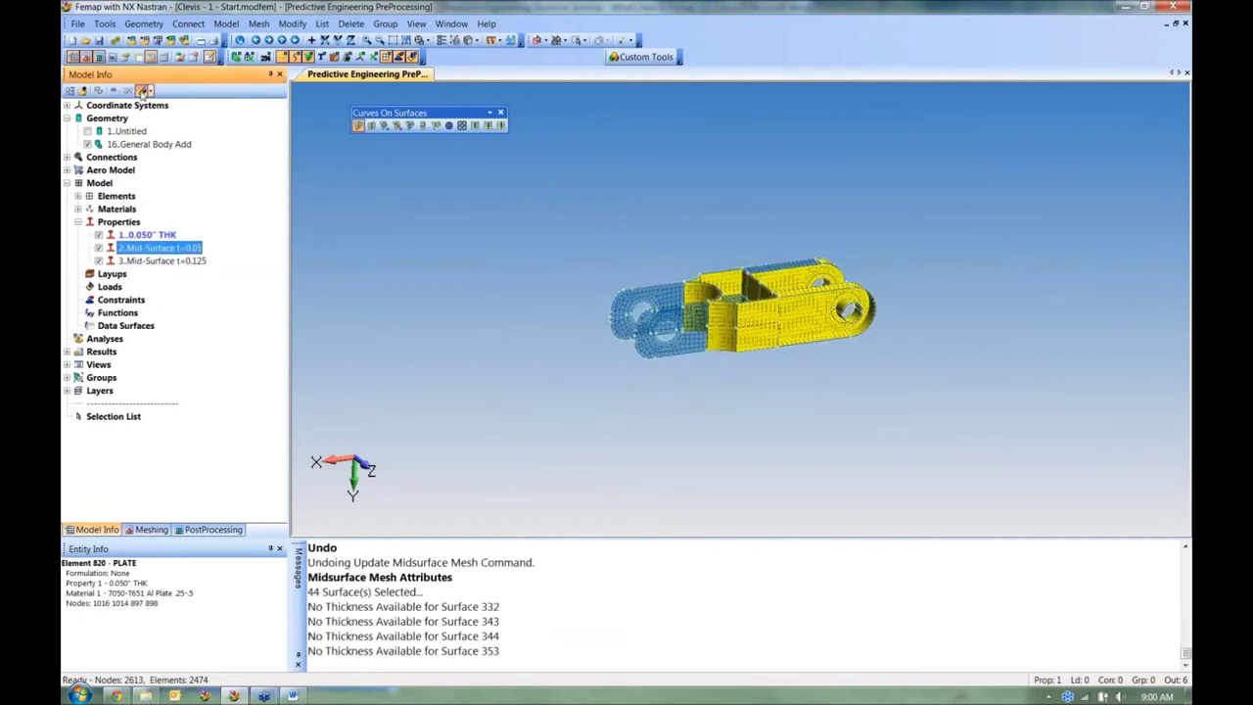
{"action": "scroll", "coordinate": [564, 380], "scroll_direction": "up", "scroll_amount": 3}
{"action": "scroll", "coordinate": [564, 380], "scroll_direction": "up", "scroll_amount": 2}
{"action": "middle_click_drag", "start_coordinate": [564, 380], "coordinate": [560, 456]}
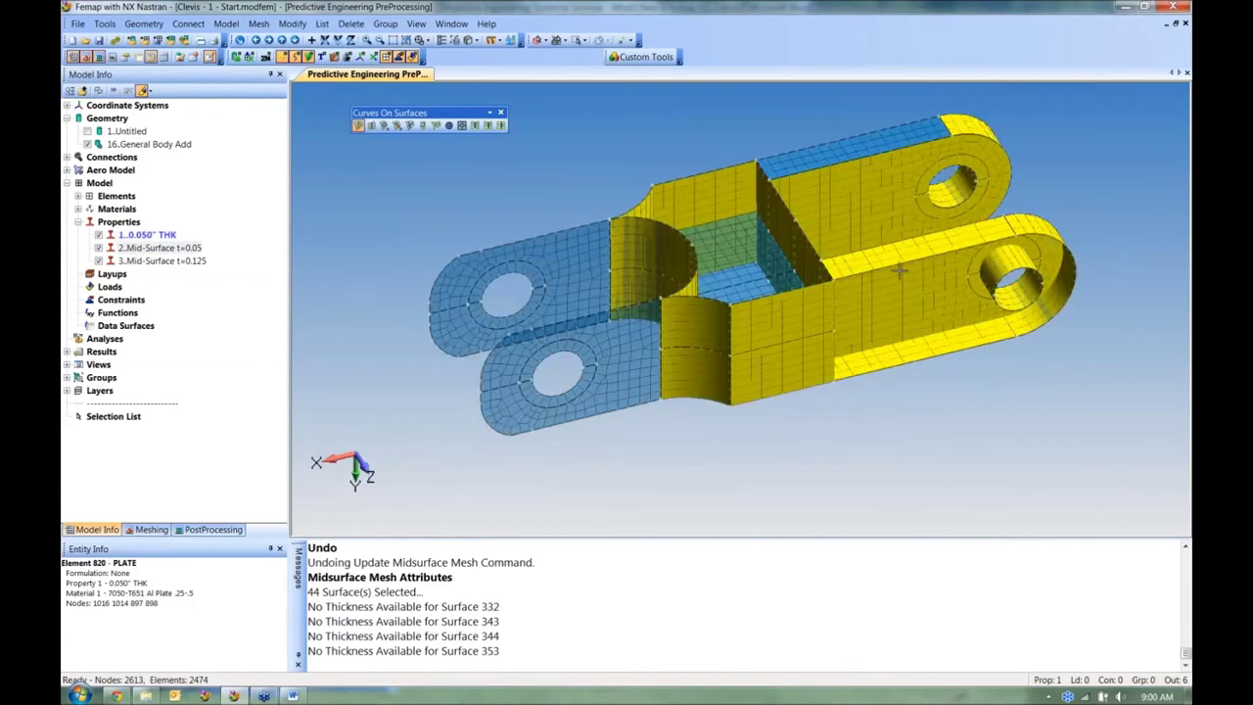
Step: Highlight the entities of both the t=0.125 and t=0.05 properties and check for surfaces without an assigned thickness
{"action": "left_click", "coordinate": [161, 260]}
{"action": "left_click", "coordinate": [162, 247], "text": "ctrl"}
{"action": "middle_click_drag", "start_coordinate": [548, 323], "coordinate": [374, 472]}
{"action": "middle_click_drag", "start_coordinate": [443, 308], "coordinate": [669, 277]}
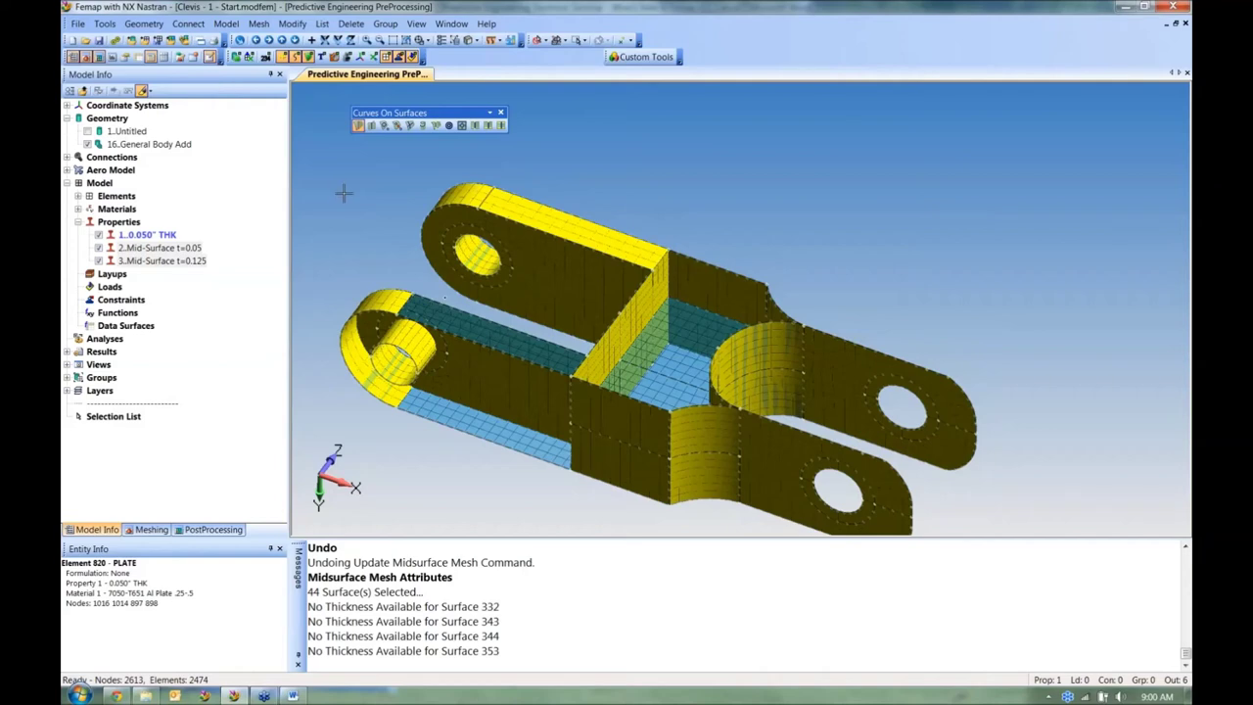
Step: Undo the midsurface mesh attribute assignment
{"action": "key", "text": "ctrl+z"}
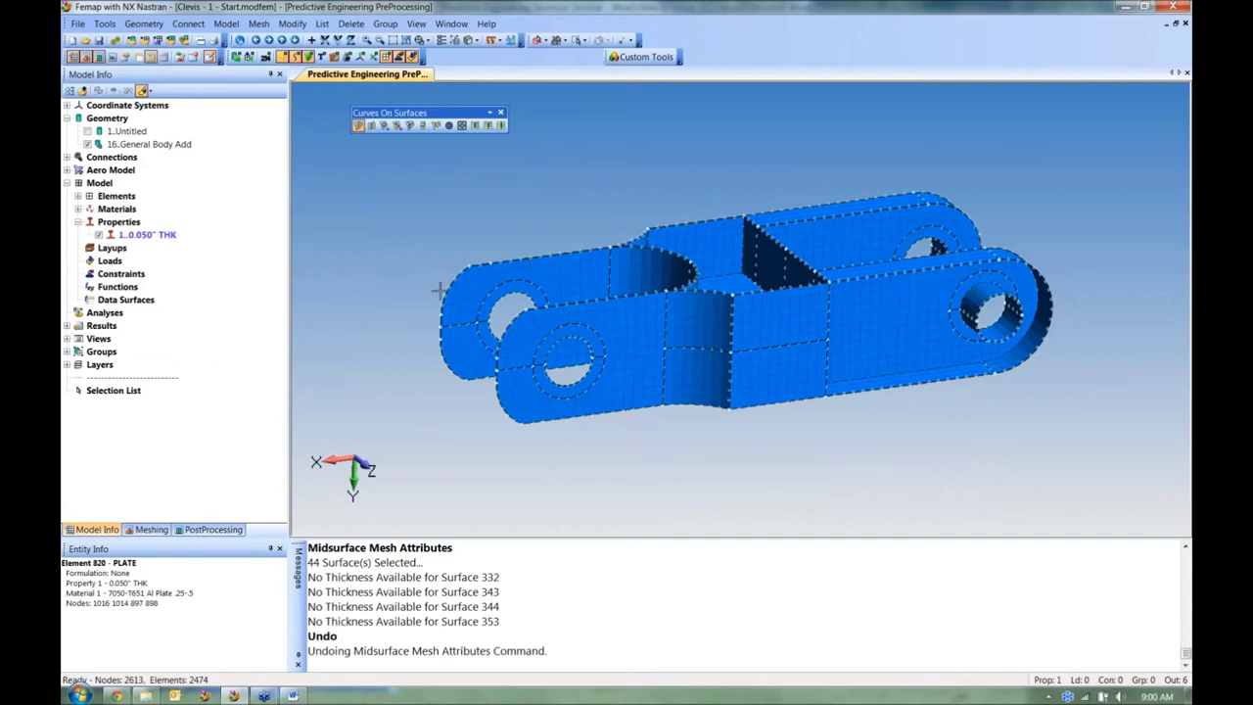
Step: Open the model Clevis - 6 - Boundary Conditions.modfem and view it from the side
{"action": "left_click", "coordinate": [85, 40]}
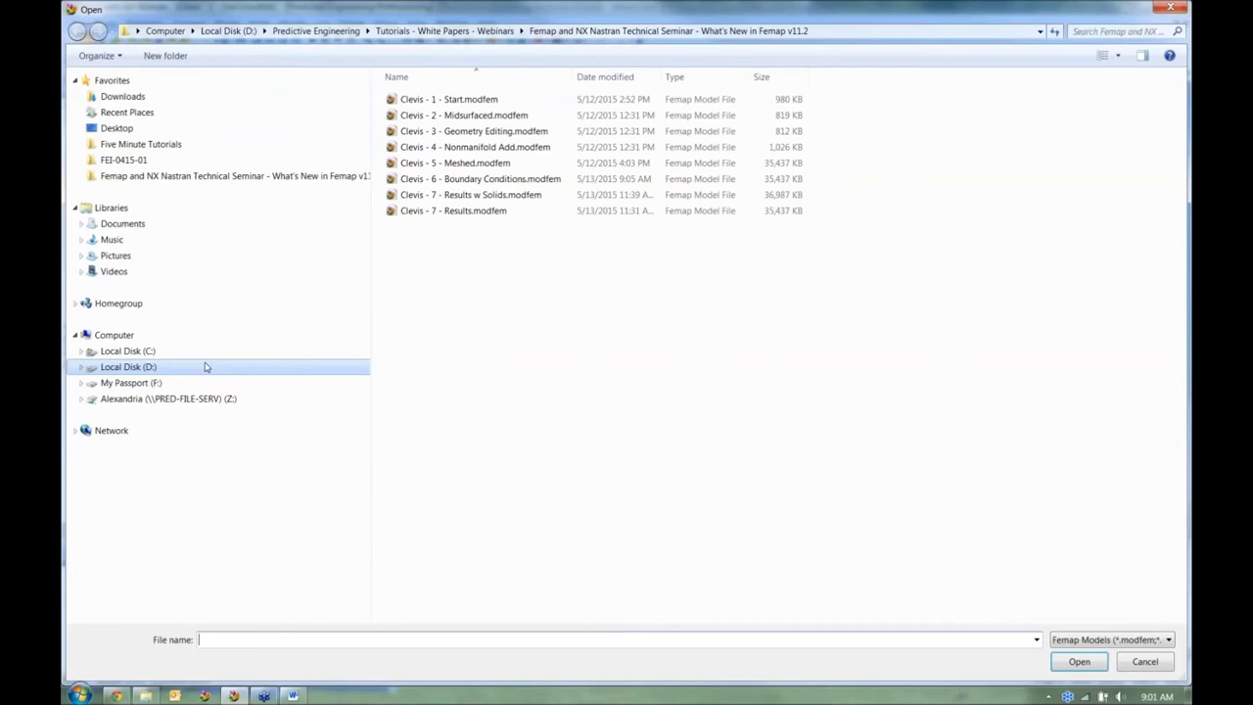
{"action": "left_click", "coordinate": [464, 180]}
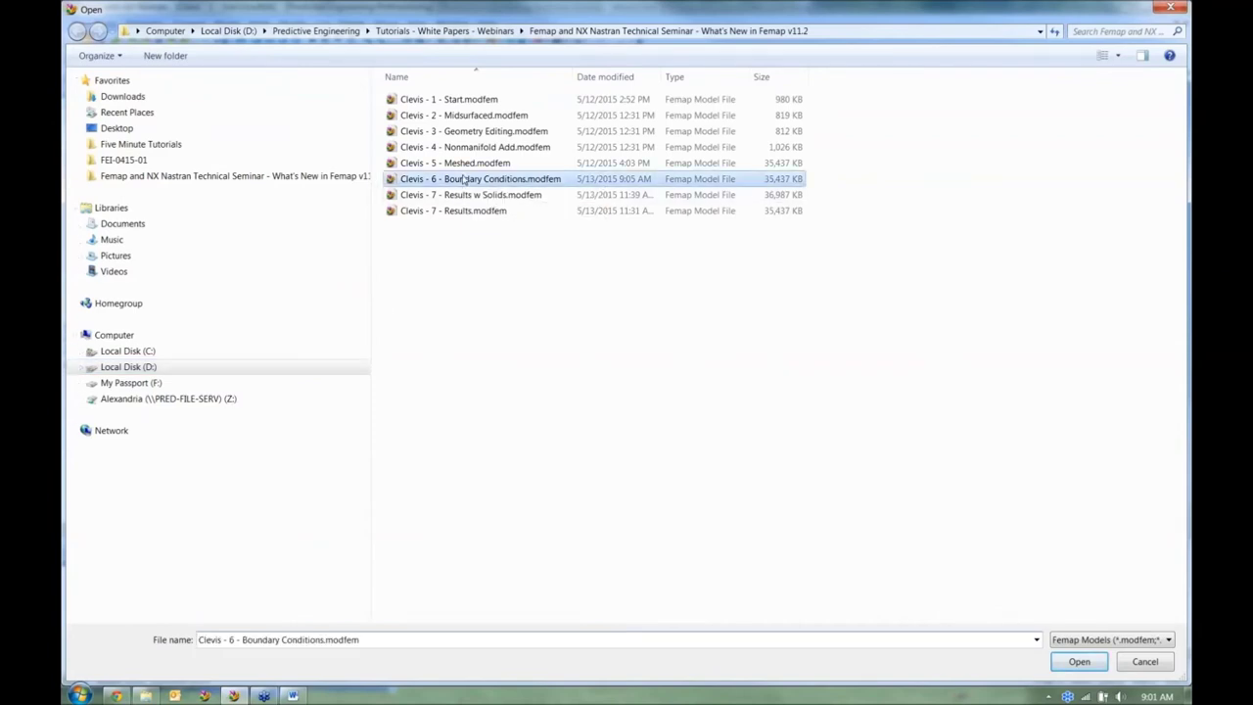
{"action": "left_click", "coordinate": [1077, 663]}
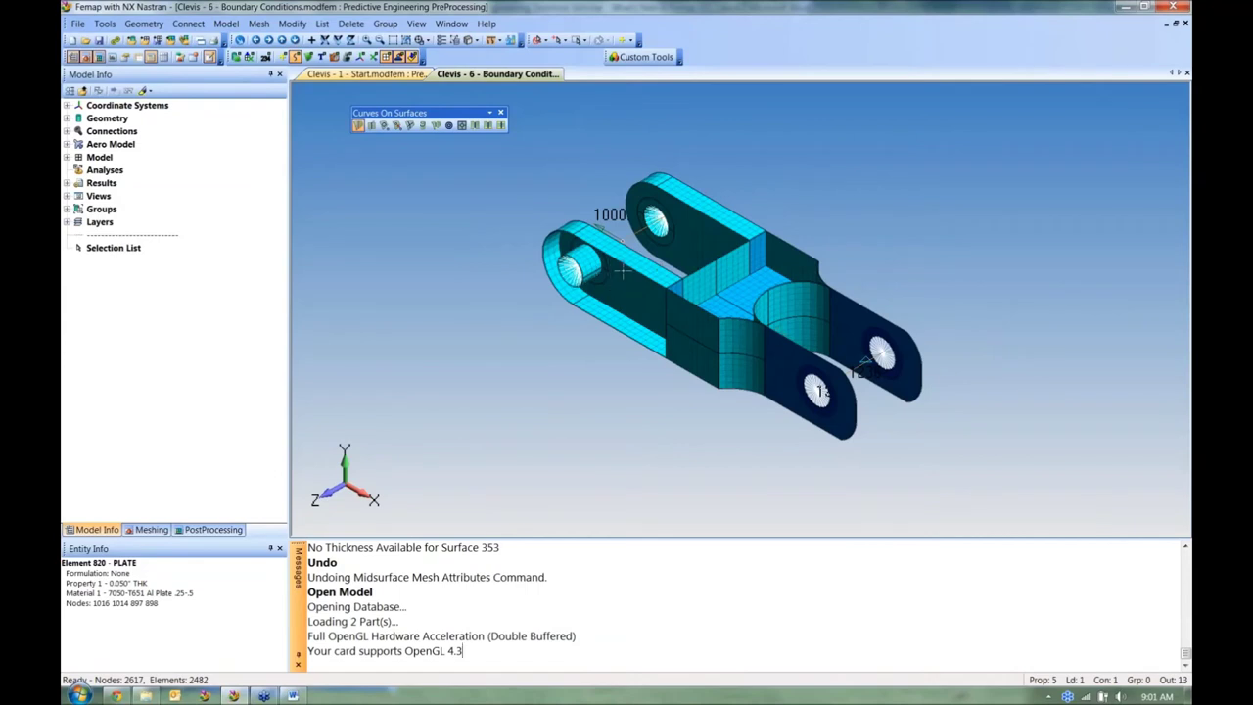
{"action": "middle_click_drag", "start_coordinate": [531, 330], "coordinate": [609, 323]}
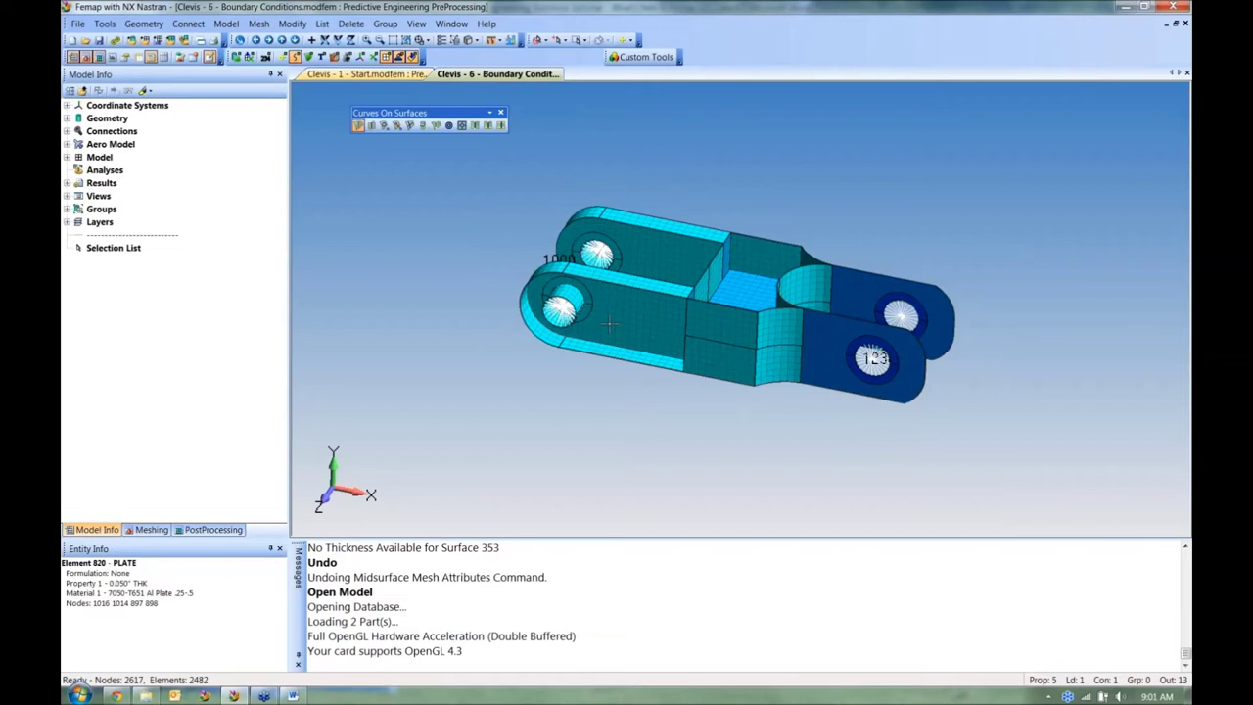
Step: Edge-split the washer ring around the near lug's hole once with equal spacing, from node 78 to node 1273
{"action": "left_click", "coordinate": [259, 24]}
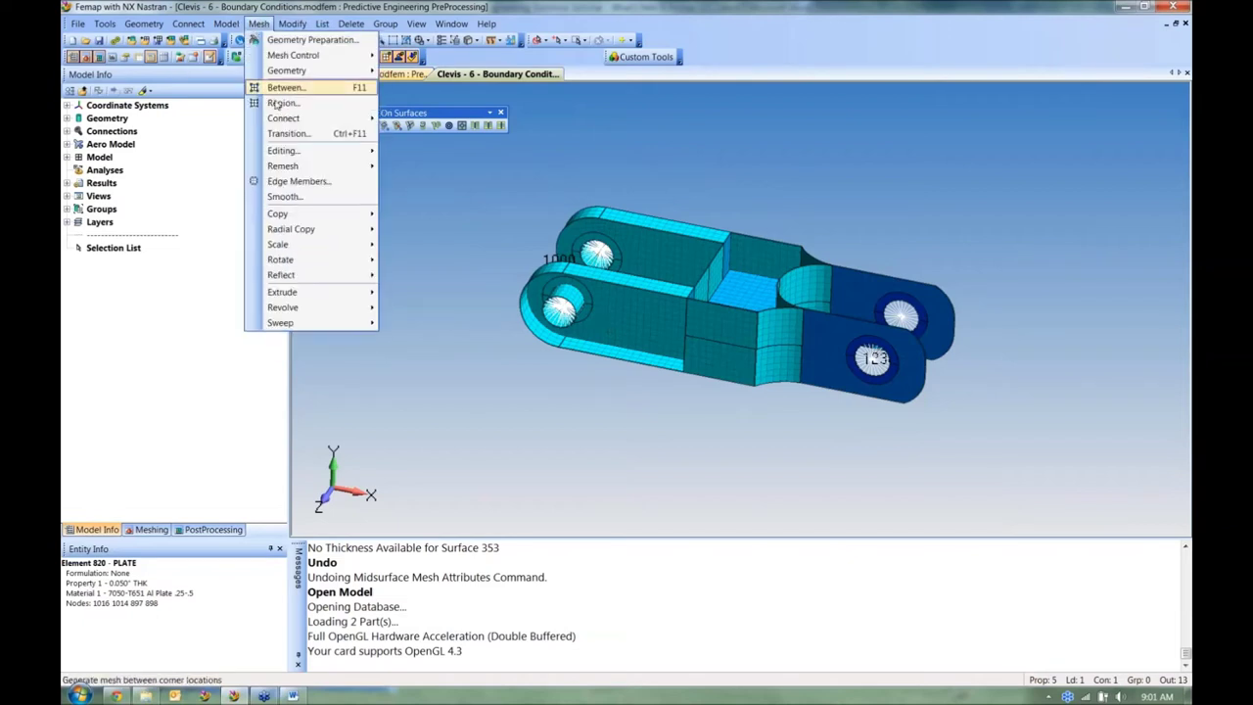
{"action": "mouse_move", "coordinate": [291, 149]}
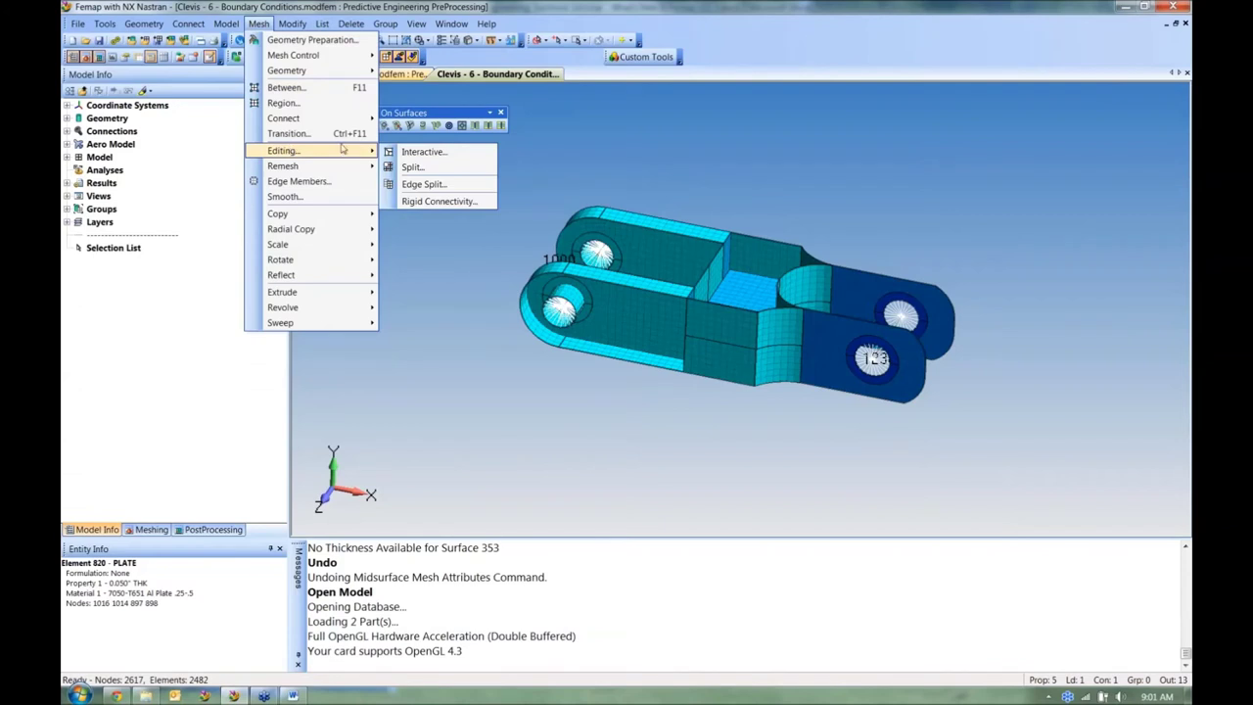
{"action": "left_click", "coordinate": [447, 189]}
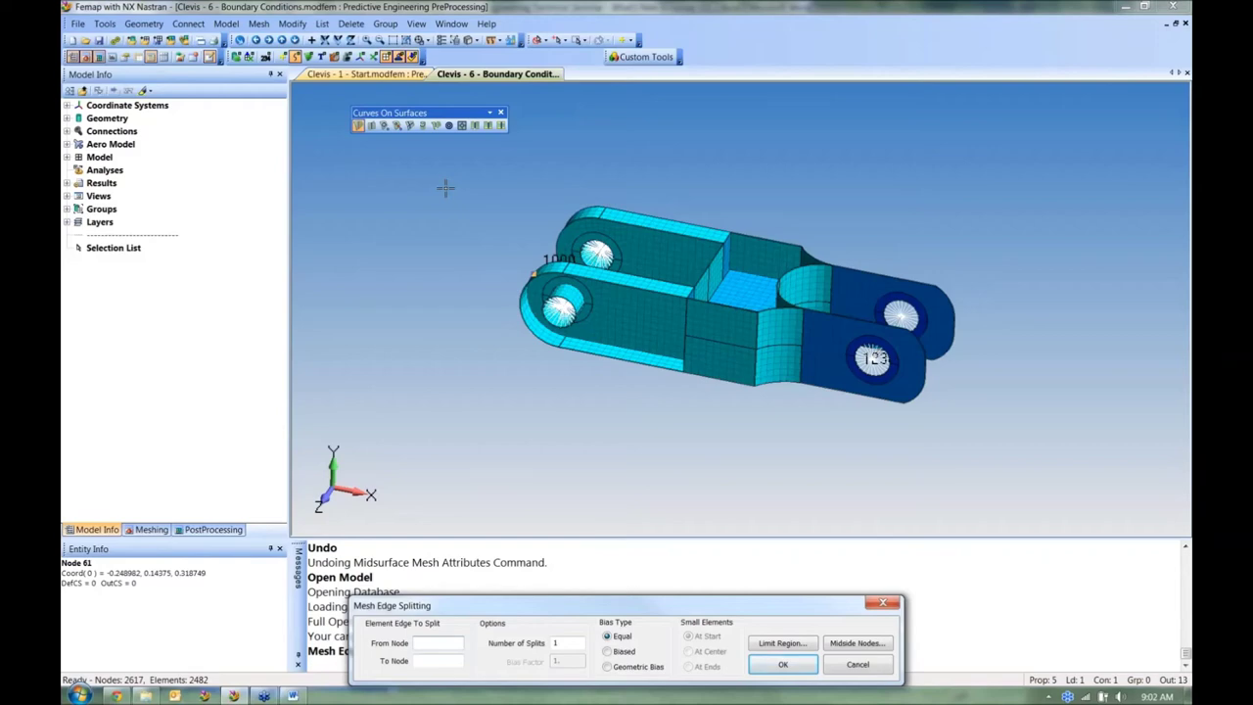
{"action": "middle_click_drag", "start_coordinate": [534, 235], "coordinate": [641, 257]}
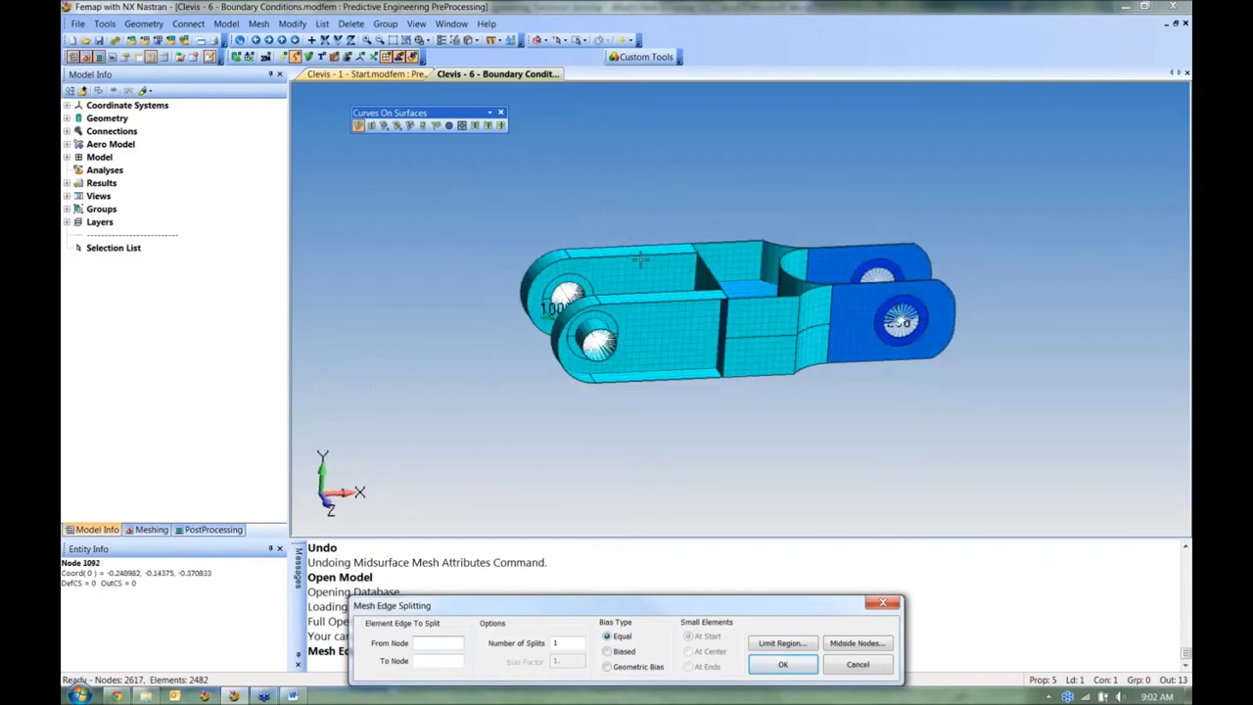
{"action": "scroll", "coordinate": [593, 422], "scroll_direction": "up", "scroll_amount": 10}
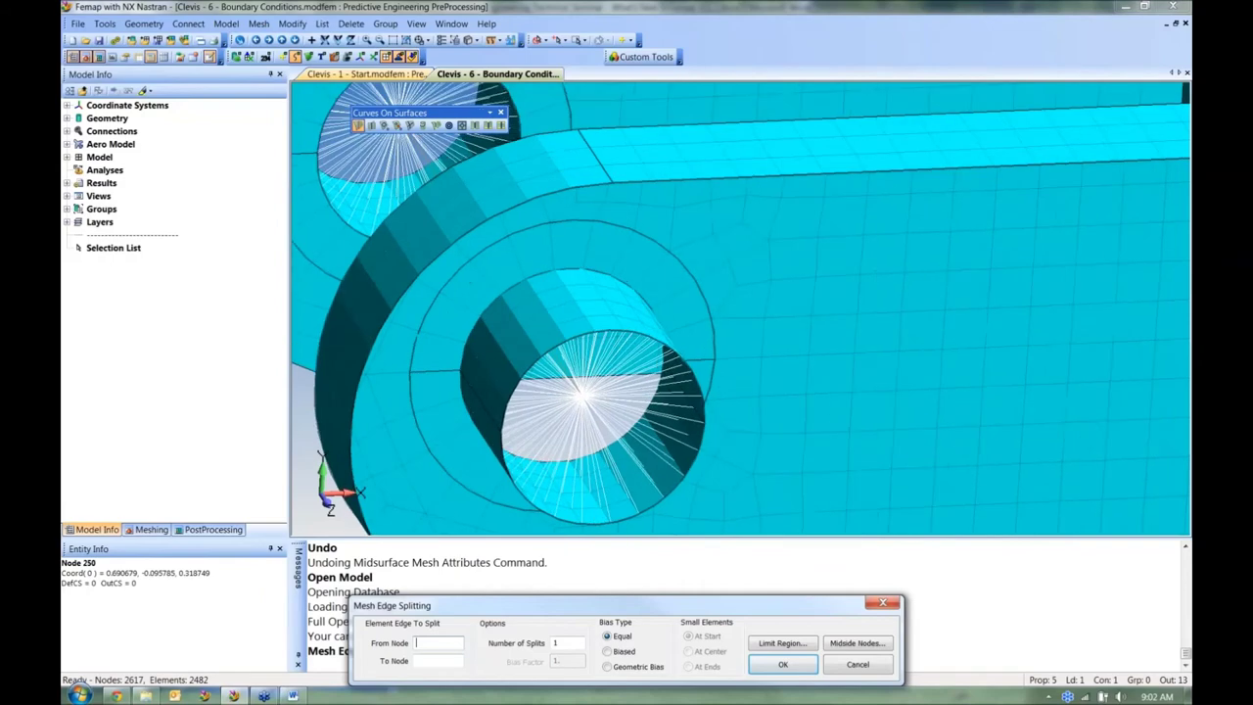
{"action": "scroll", "coordinate": [715, 283], "scroll_direction": "up", "scroll_amount": 5}
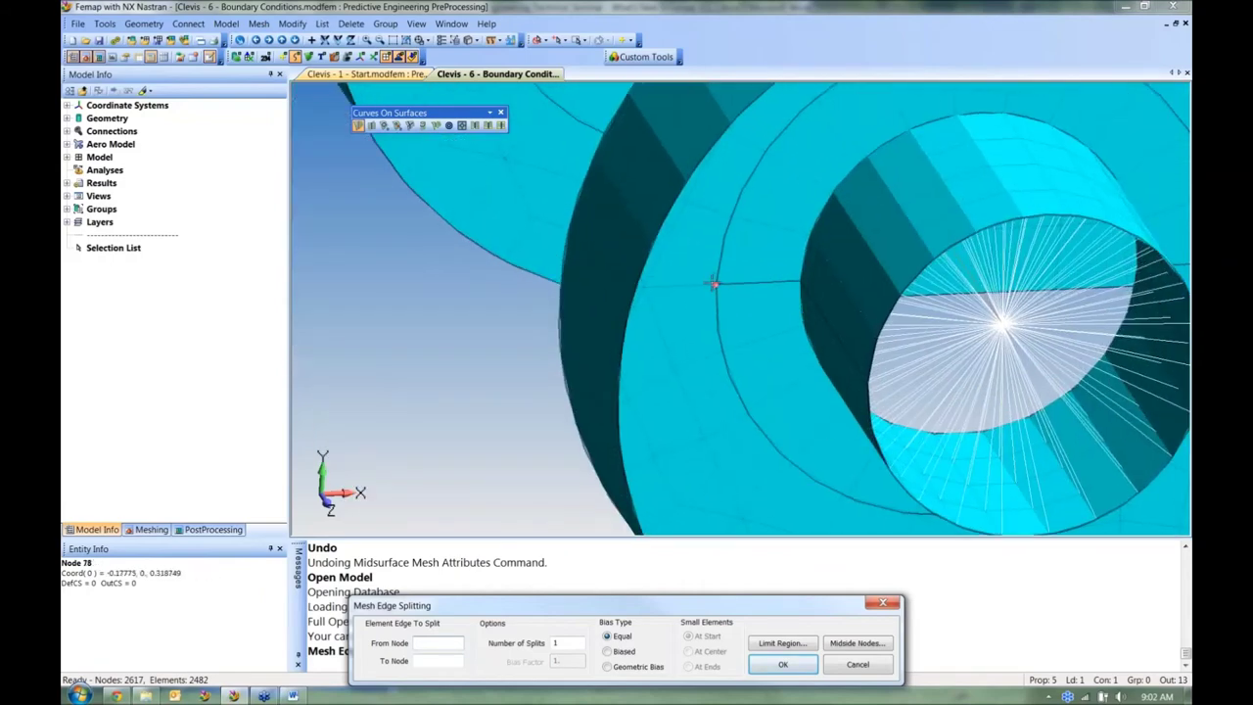
{"action": "left_click", "coordinate": [801, 282]}
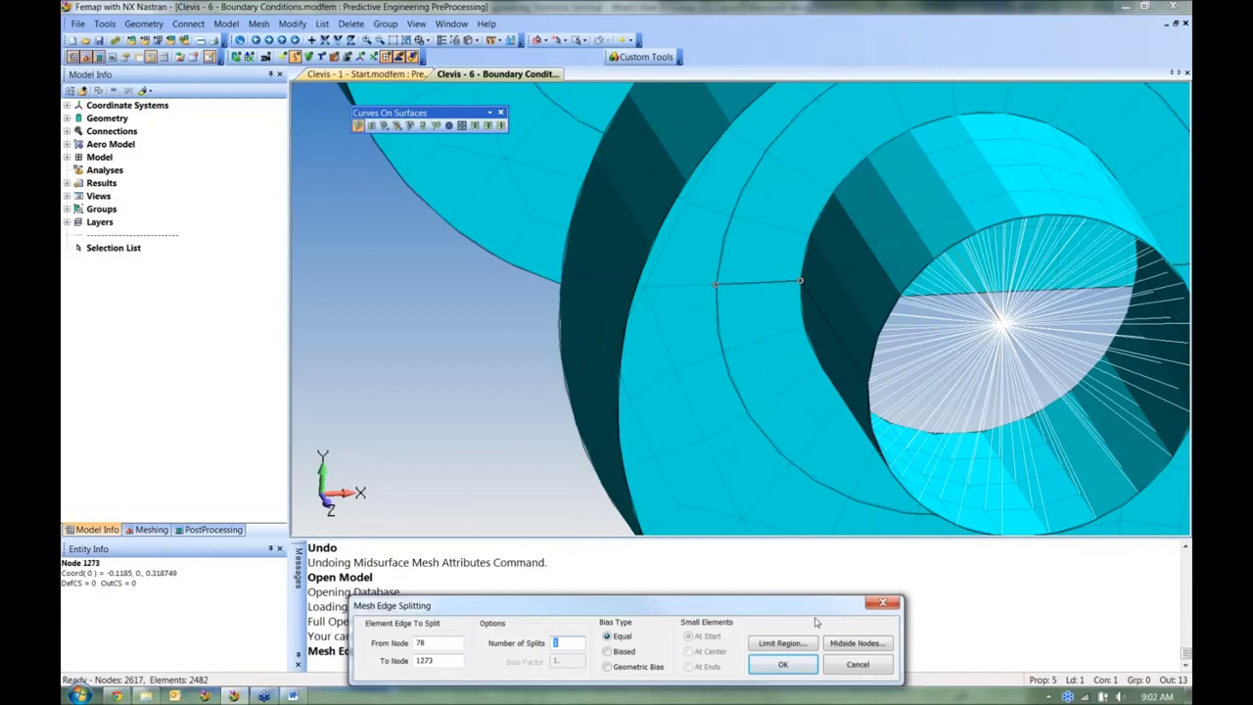
{"action": "left_click", "coordinate": [778, 663]}
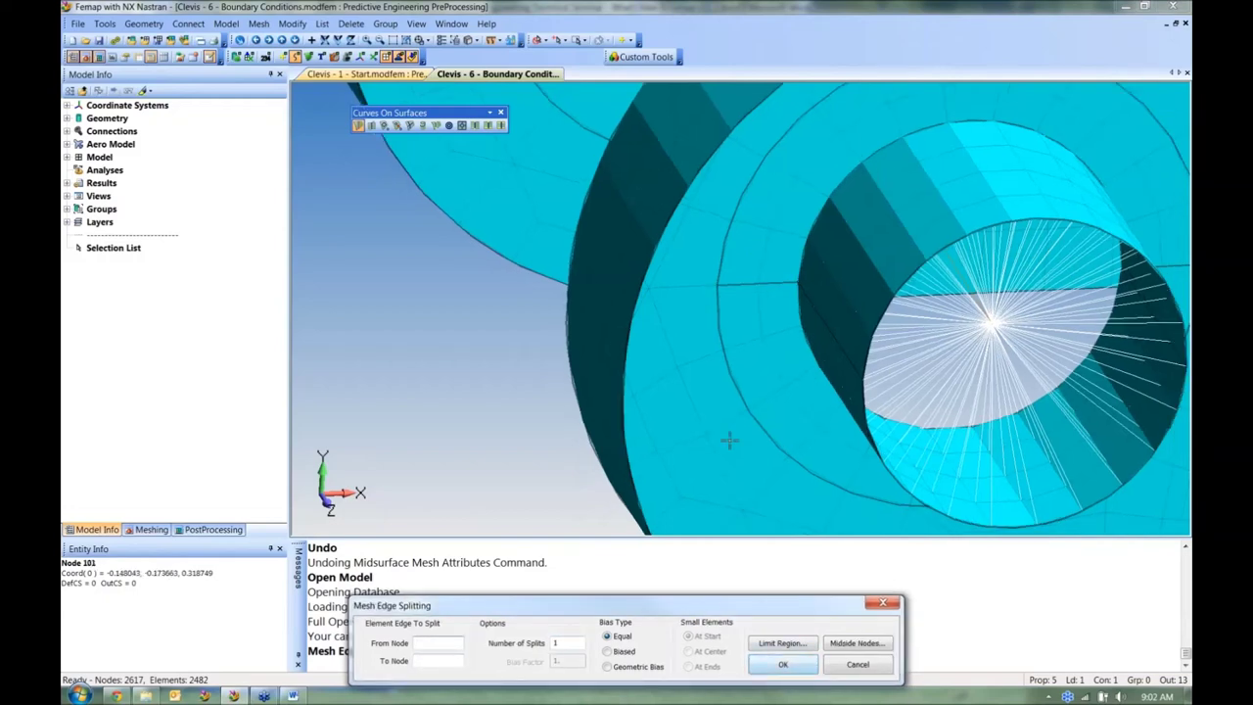
Step: Split the inner band of the near lug's washer ring once more with equal spacing, along its radial edge beside the hole
{"action": "scroll", "coordinate": [730, 441], "scroll_direction": "down", "scroll_amount": 5}
{"action": "scroll", "coordinate": [699, 498], "scroll_direction": "up", "scroll_amount": 6}
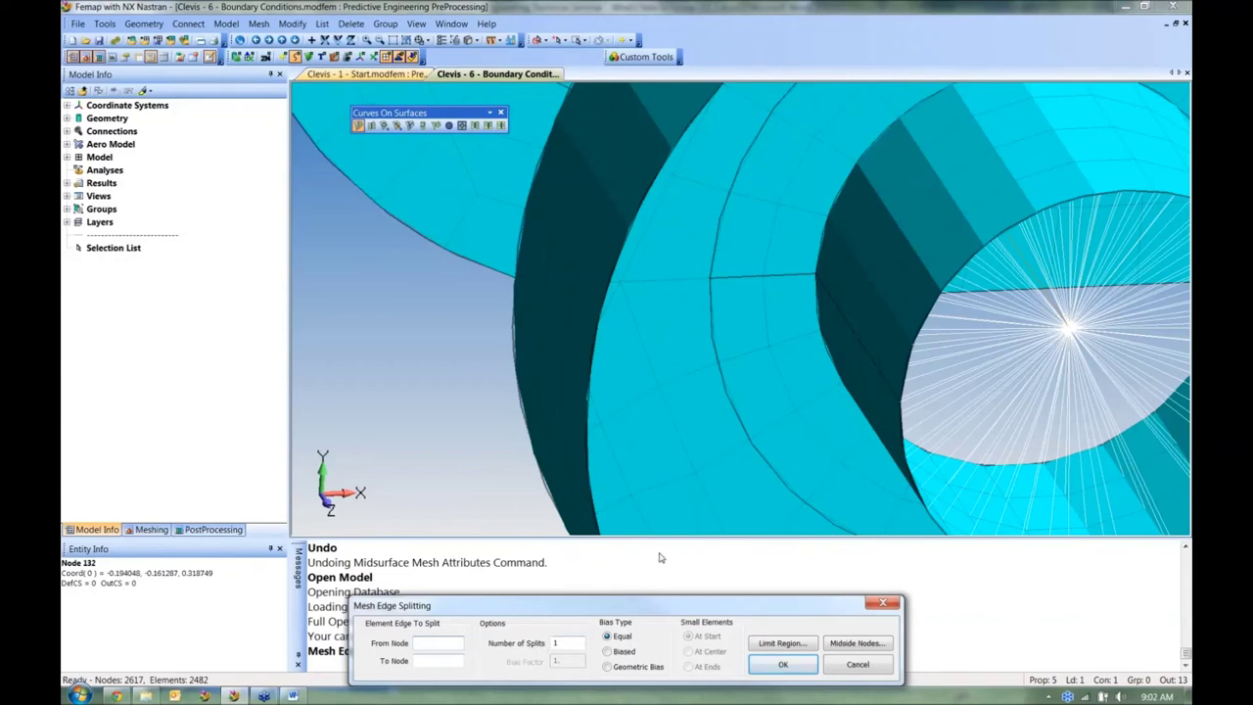
{"action": "left_click", "coordinate": [765, 277]}
{"action": "left_click", "coordinate": [815, 274]}
{"action": "left_click", "coordinate": [784, 666]}
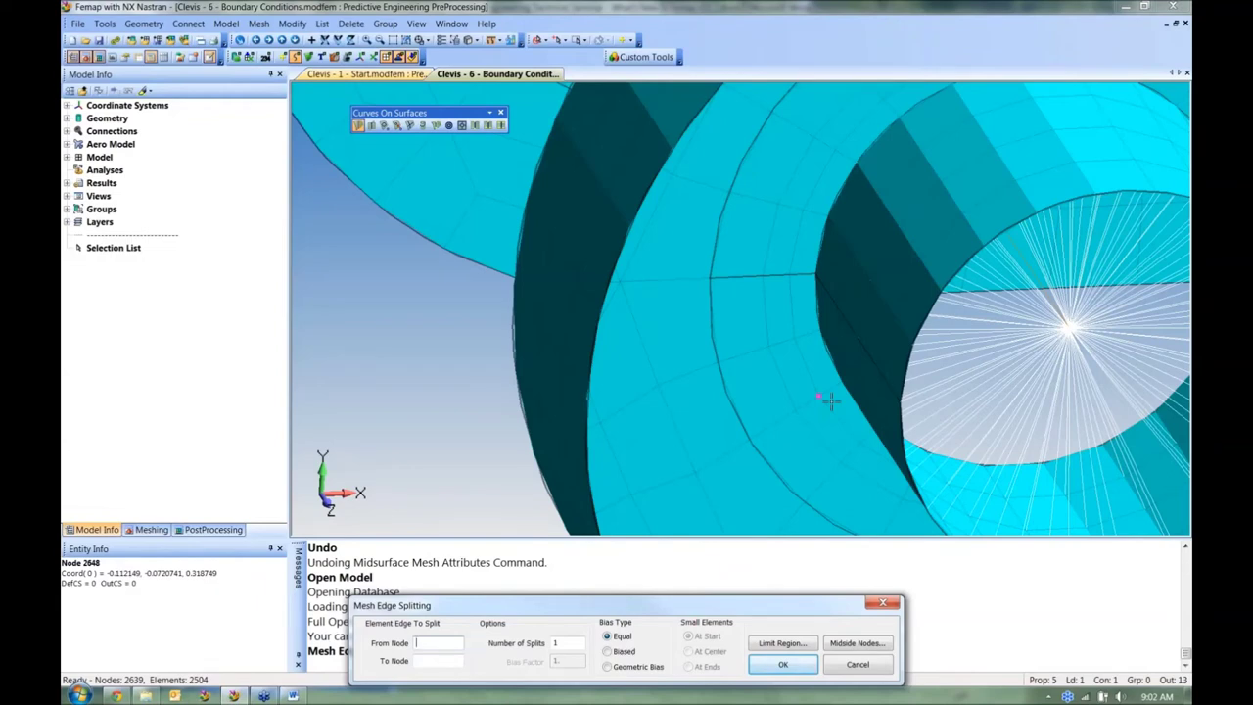
Step: Try edge-splitting the far lug's washer ring from node 1372 to node 363 with 4 biased splits and a bias factor of 2
{"action": "middle_click_drag", "start_coordinate": [663, 258], "coordinate": [682, 473], "text": "ctrl"}
{"action": "scroll", "coordinate": [682, 473], "scroll_direction": "up", "scroll_amount": 2}
{"action": "scroll", "coordinate": [683, 473], "scroll_direction": "up", "scroll_amount": 3}
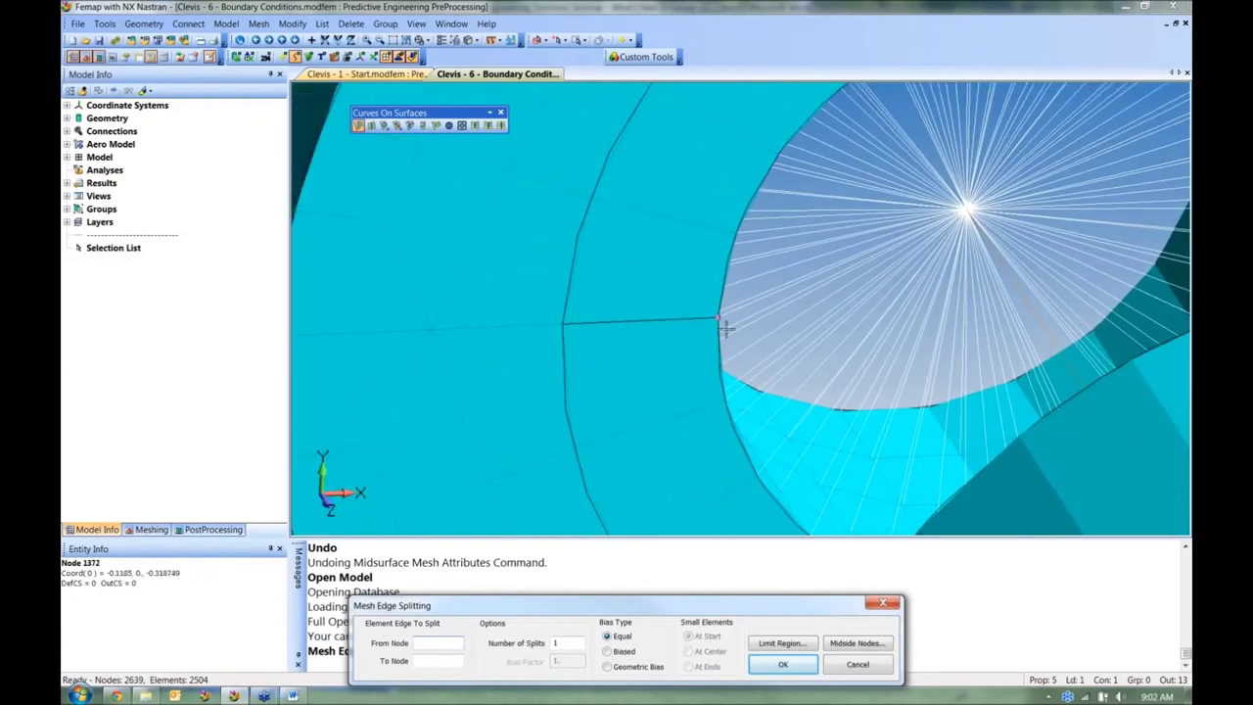
{"action": "mouse_move", "coordinate": [733, 330]}
{"action": "middle_mouse_down"}
{"action": "mouse_move", "coordinate": [759, 333]}
{"action": "mouse_move", "coordinate": [736, 316]}
{"action": "middle_mouse_up"}
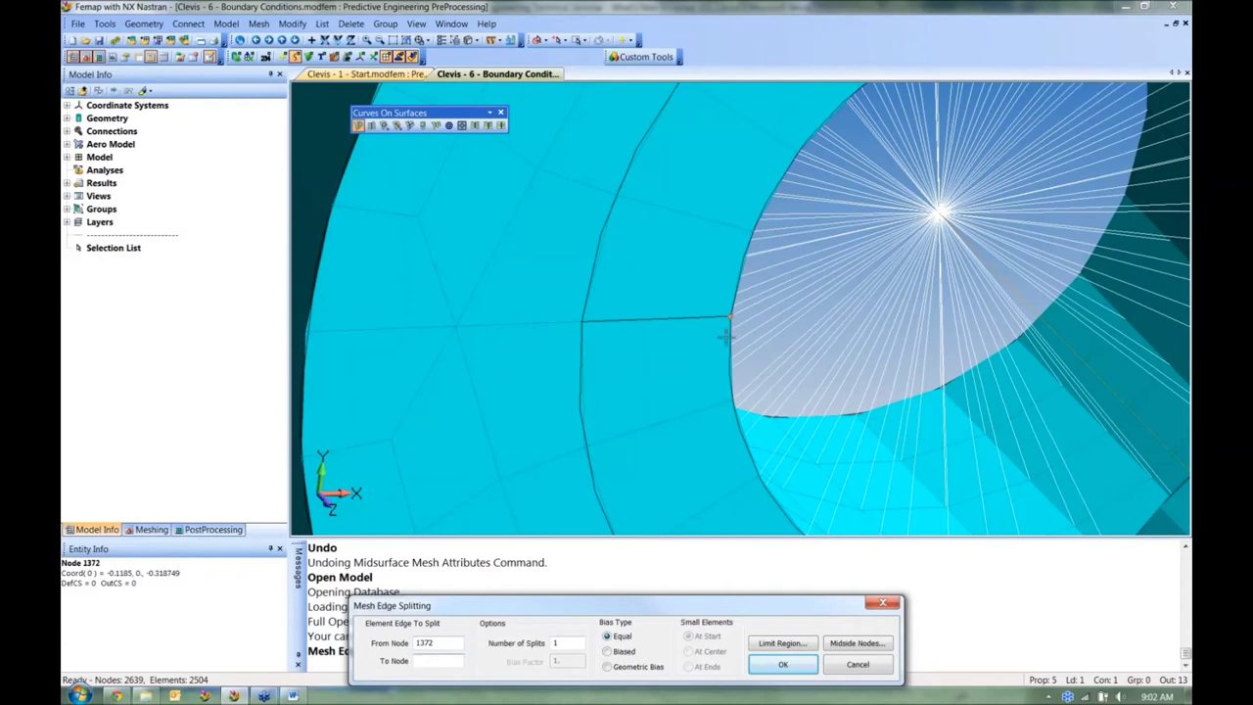
{"action": "left_click", "coordinate": [583, 324]}
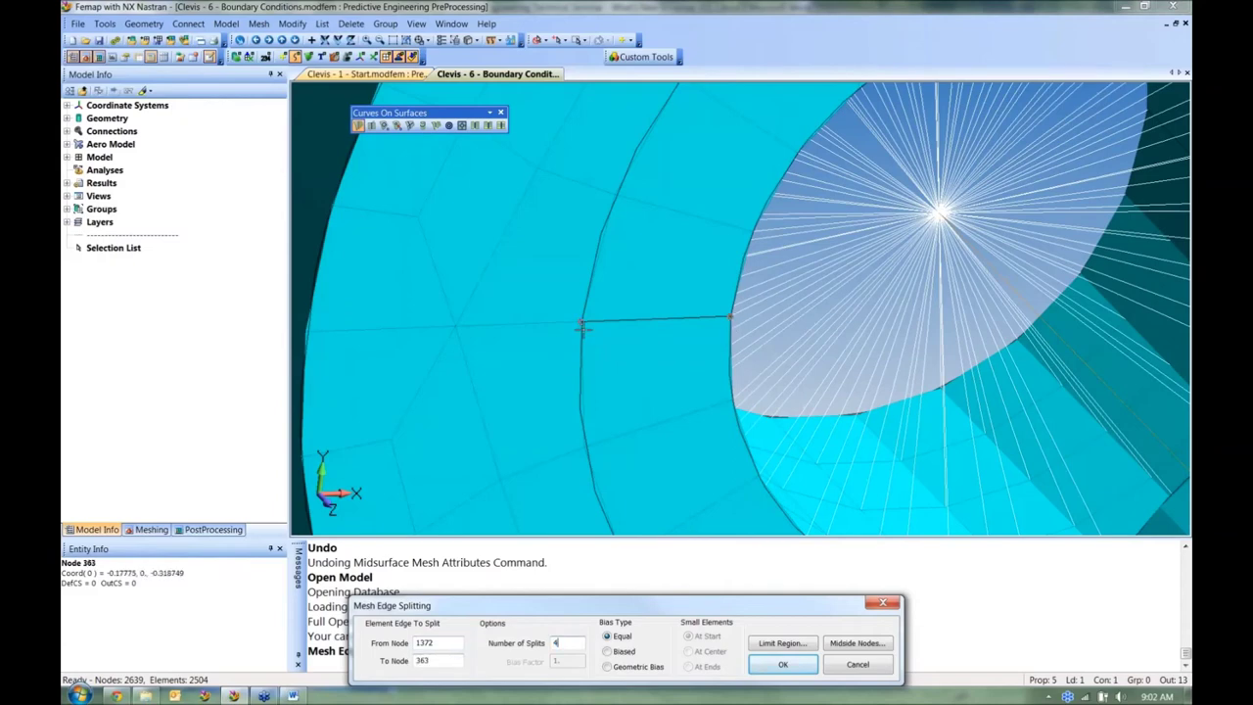
{"action": "left_click", "coordinate": [621, 653]}
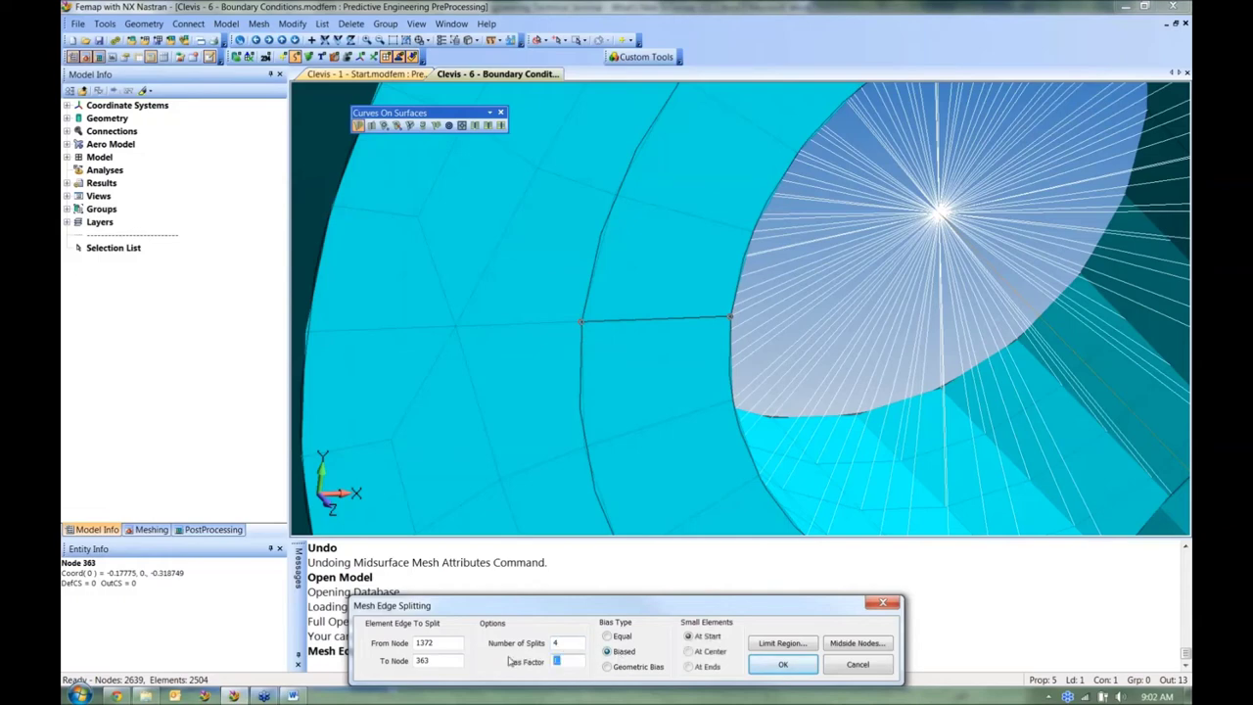
{"action": "type", "text": "2"}
{"action": "left_click", "coordinate": [782, 664]}
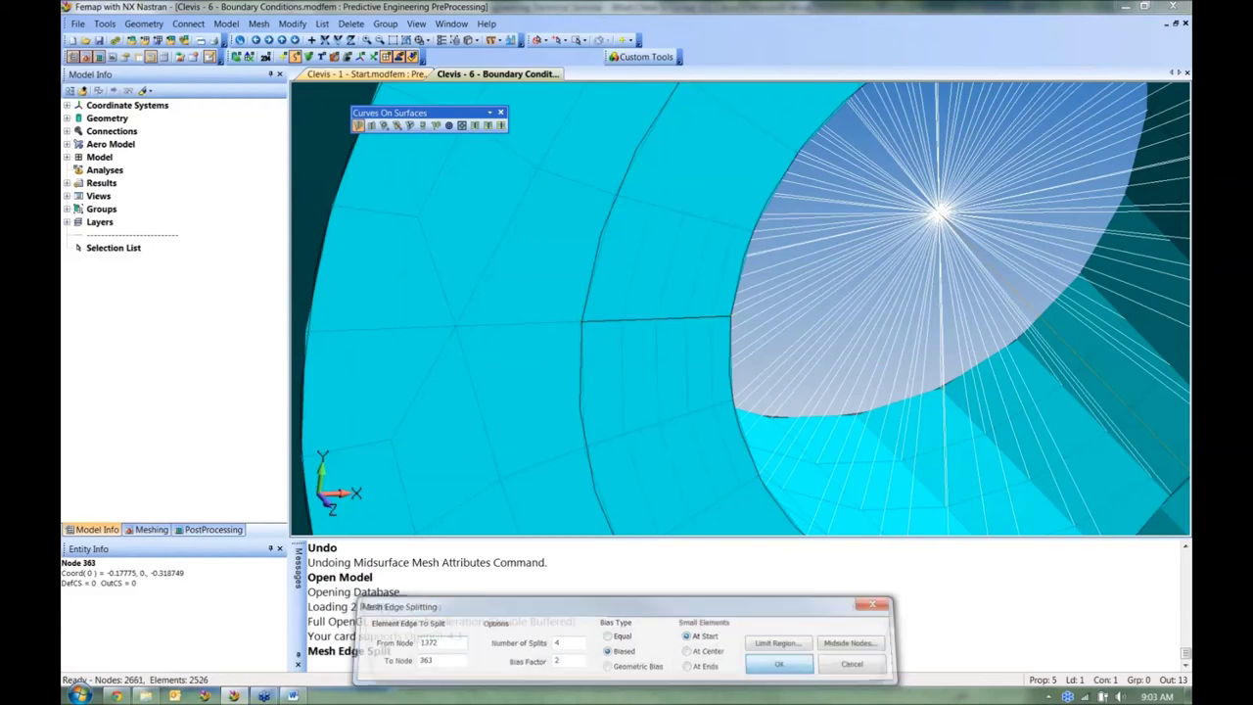
{"action": "left_click", "coordinate": [781, 663]}
Step: Undo the biased edge split on the far lug's washer ring
{"action": "middle_click_drag", "start_coordinate": [676, 445], "coordinate": [718, 306]}
{"action": "scroll", "coordinate": [718, 306], "scroll_direction": "up", "scroll_amount": 5}
{"action": "key", "text": "ctrl+z"}
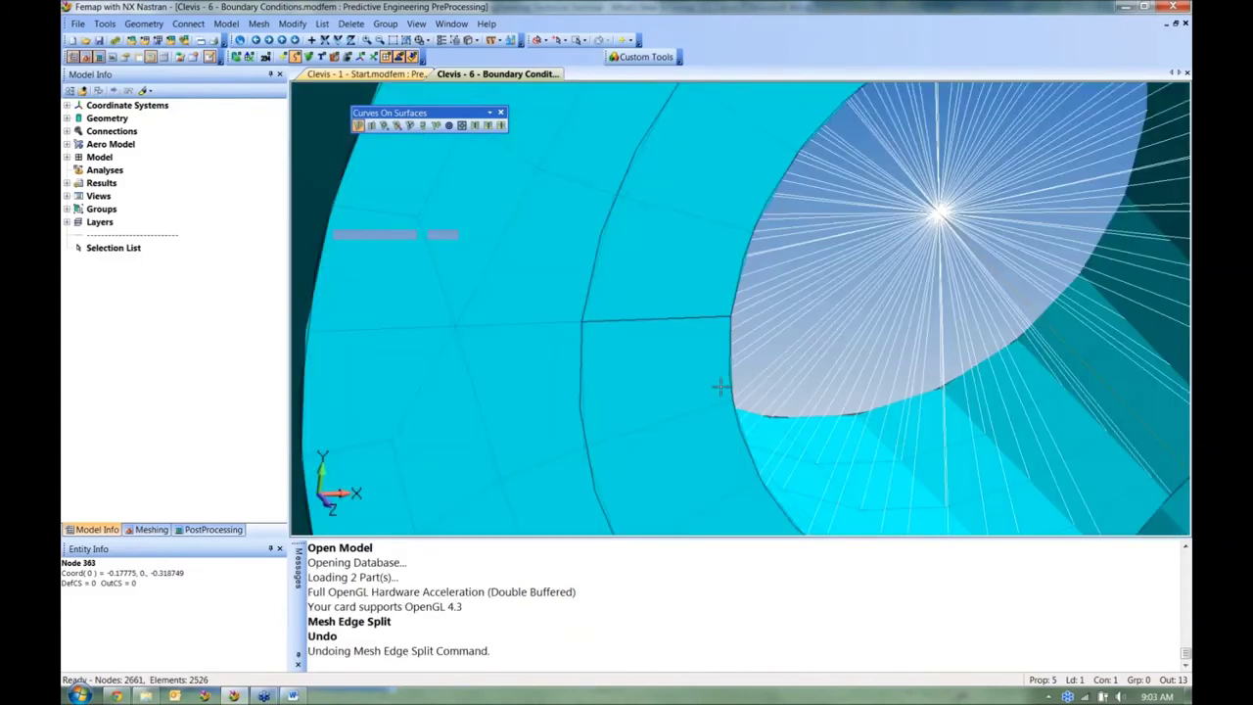
Step: Edge-split the far lug's washer ring from node 1372 to node 363 with 4 biased splits, bias factor 4 and small elements at the start
{"action": "left_click", "coordinate": [258, 23]}
{"action": "mouse_move", "coordinate": [300, 167]}
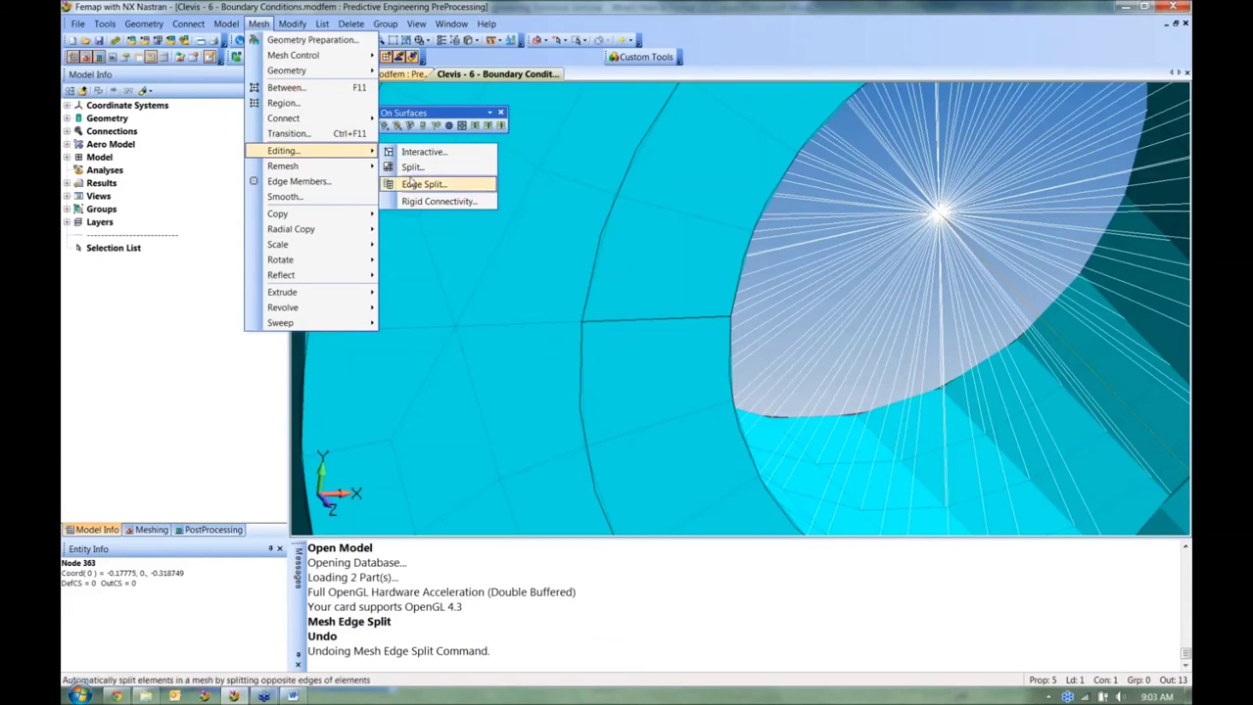
{"action": "left_click", "coordinate": [424, 184]}
{"action": "left_click", "coordinate": [730, 322]}
{"action": "left_click", "coordinate": [584, 320]}
{"action": "type", "text": "4"}
{"action": "left_click", "coordinate": [607, 651]}
{"action": "double_click", "coordinate": [557, 661]}
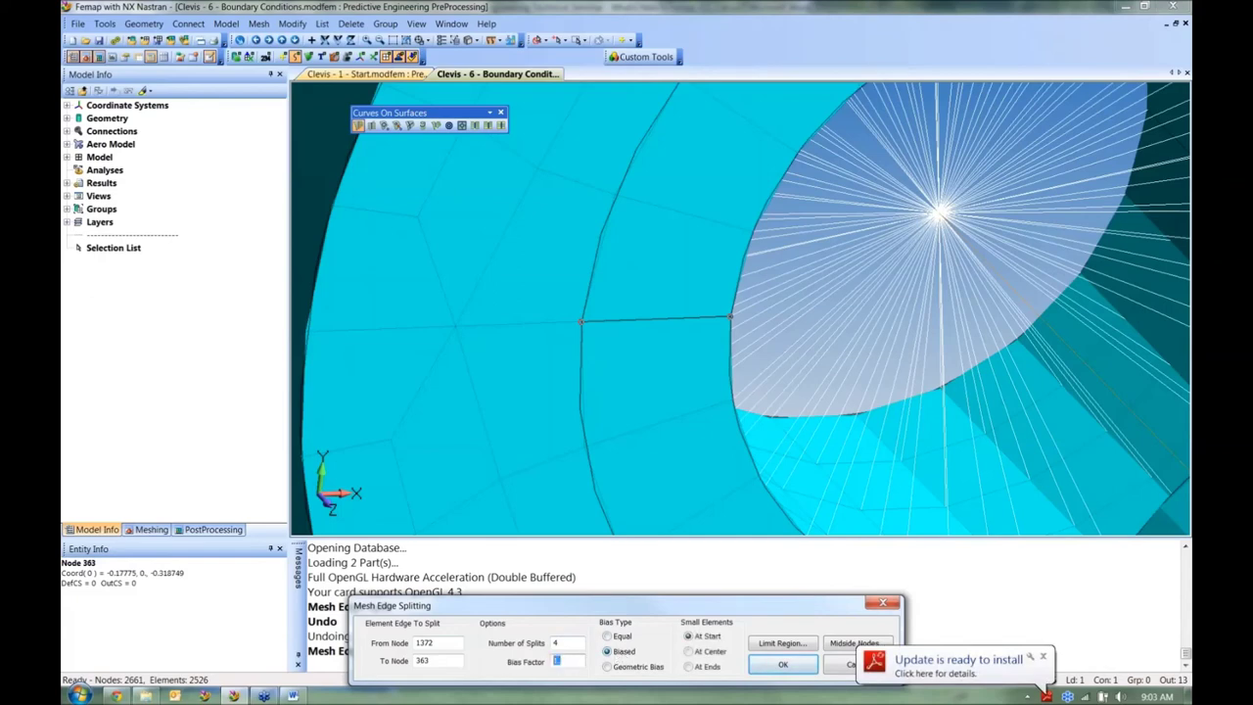
{"action": "type", "text": "4"}
{"action": "left_click", "coordinate": [783, 665]}
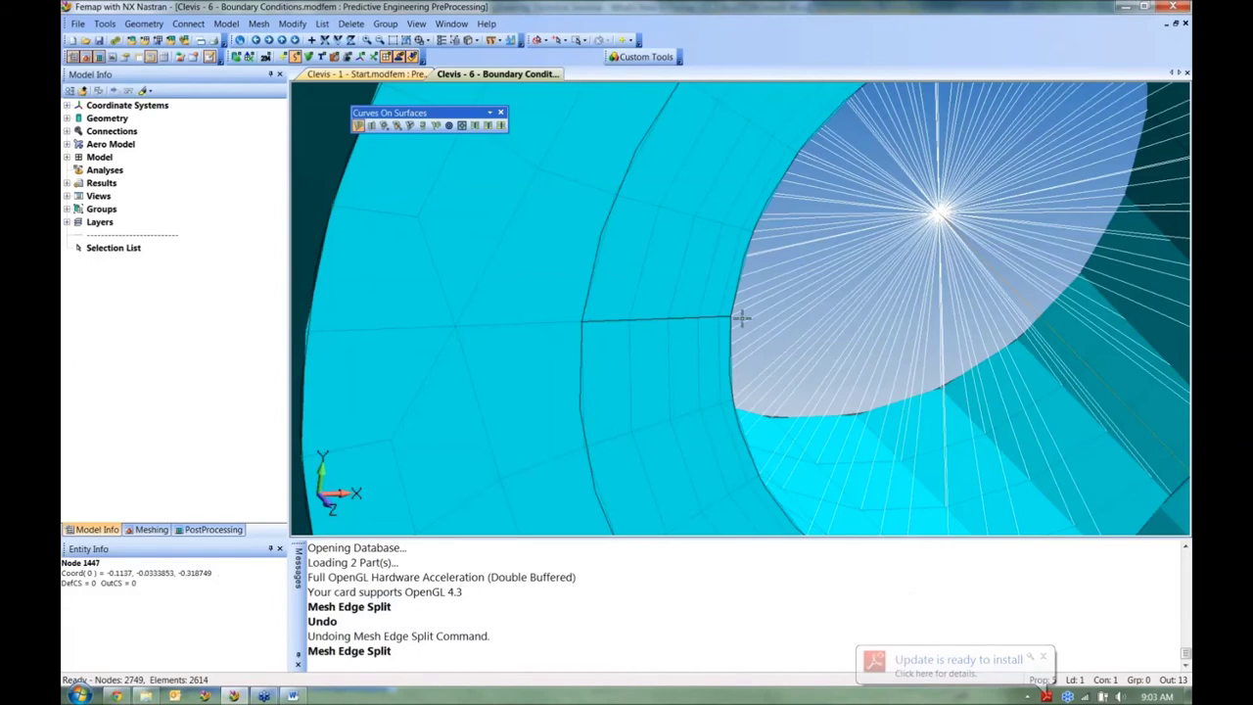
Step: Start a rigid connectivity update and select rigid element 2471 in the near lug's hole
{"action": "scroll", "coordinate": [674, 442], "scroll_direction": "down", "scroll_amount": 5}
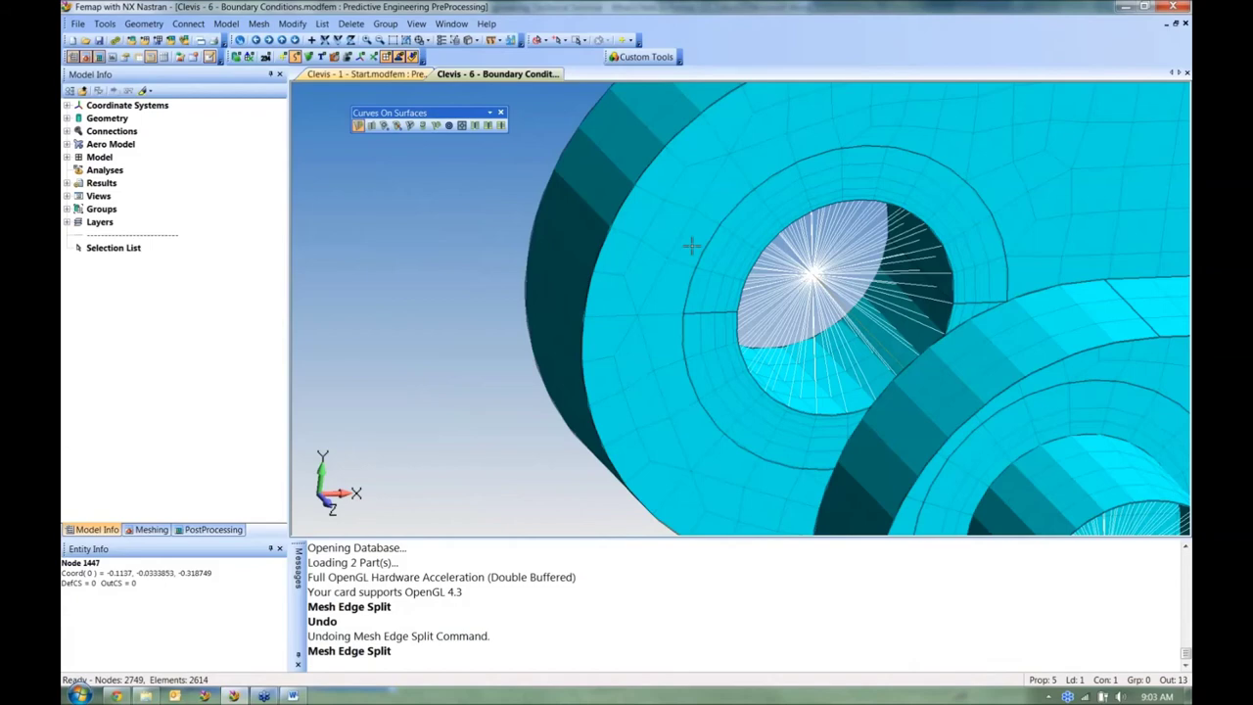
{"action": "middle_click_drag", "start_coordinate": [692, 246], "coordinate": [620, 132]}
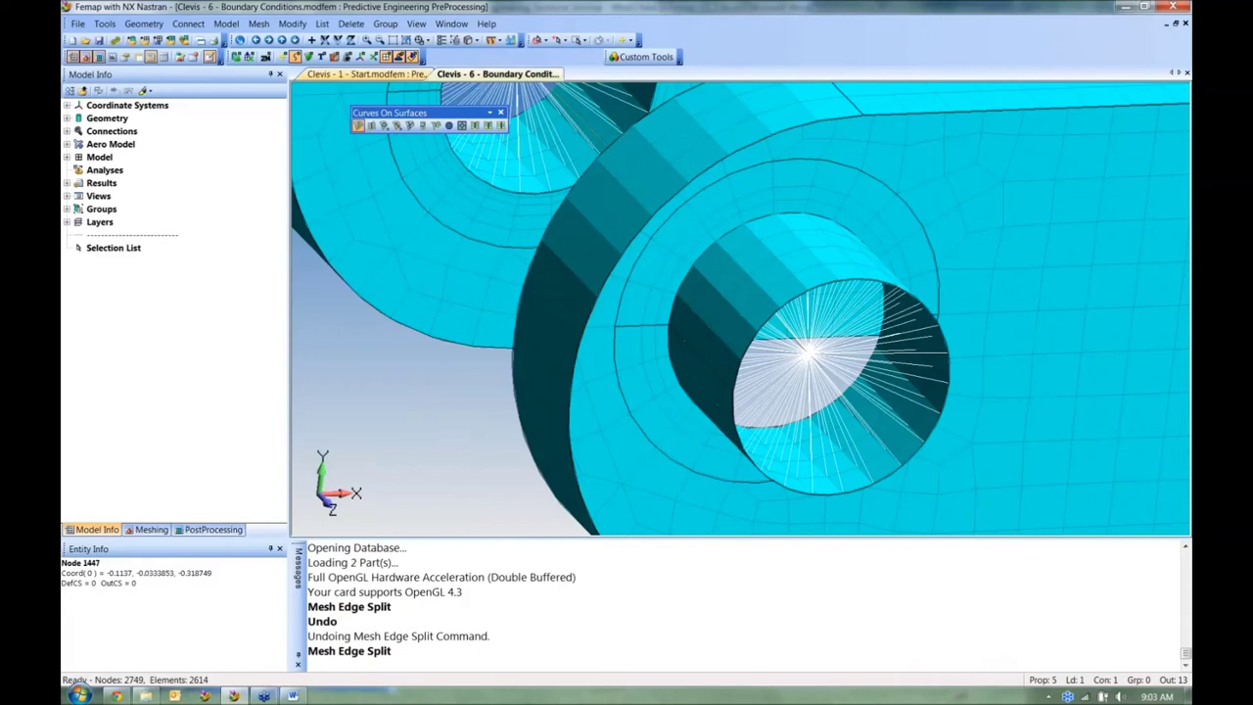
{"action": "left_click", "coordinate": [260, 24]}
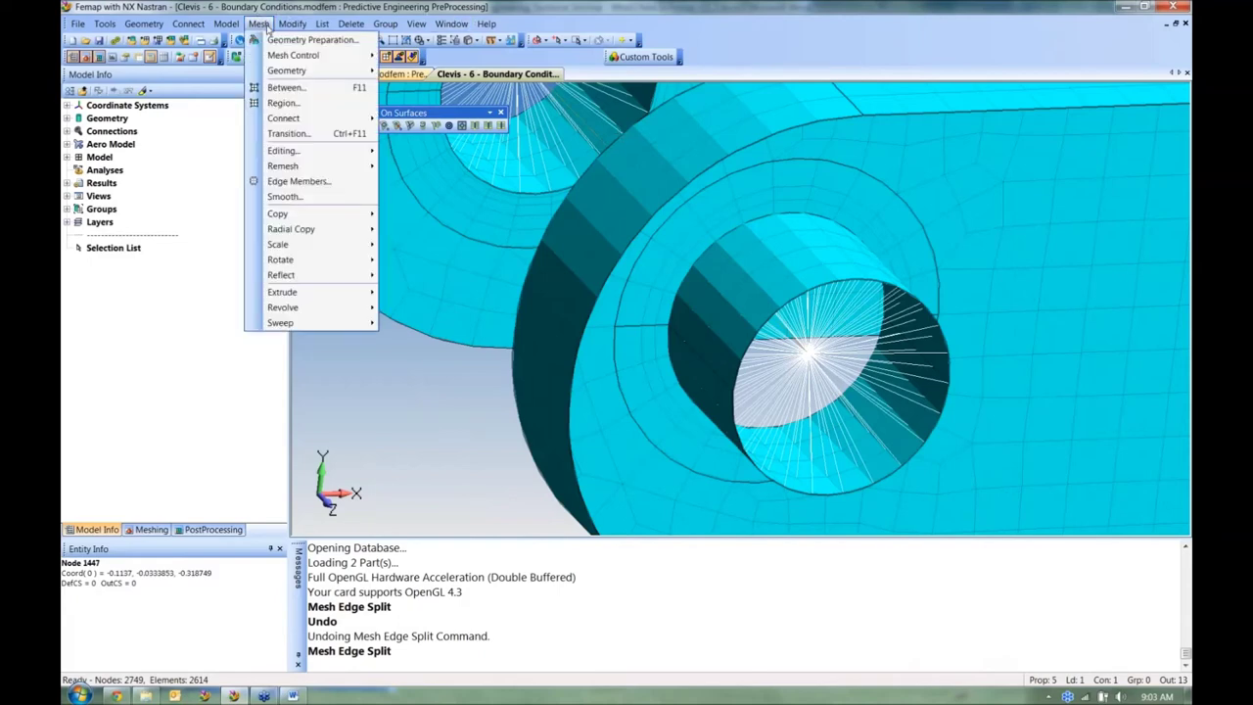
{"action": "mouse_move", "coordinate": [306, 150]}
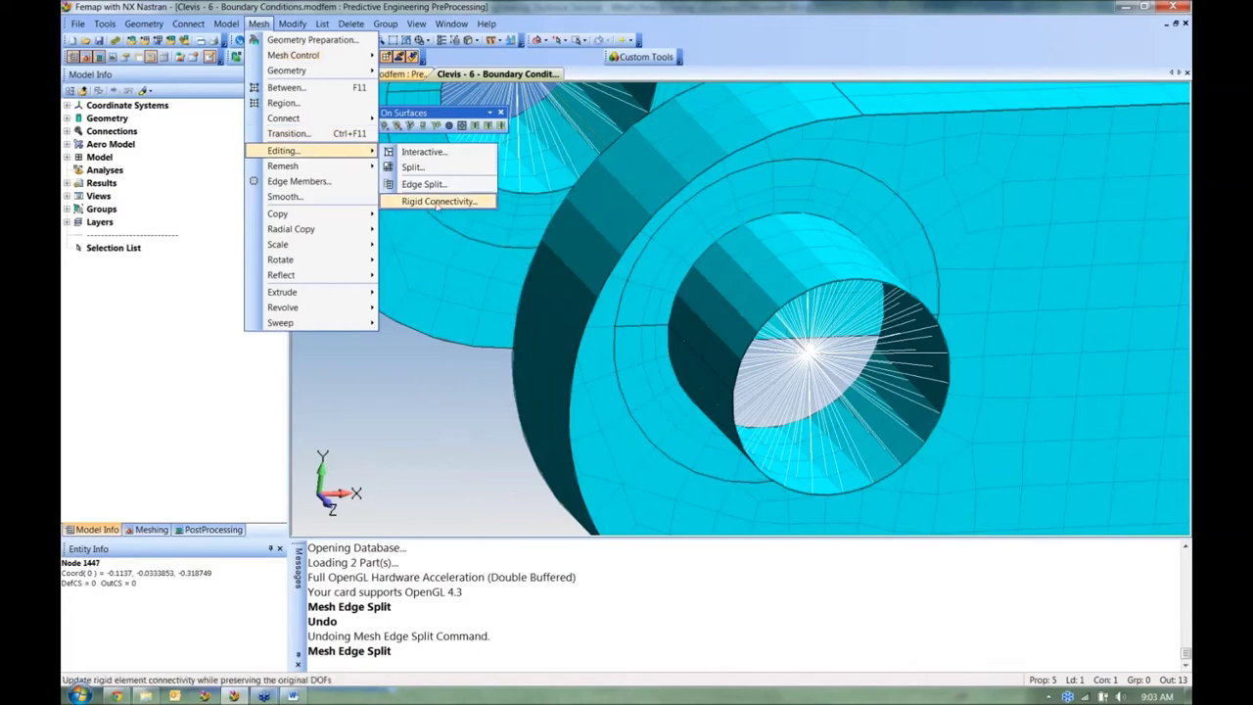
{"action": "left_click", "coordinate": [438, 201]}
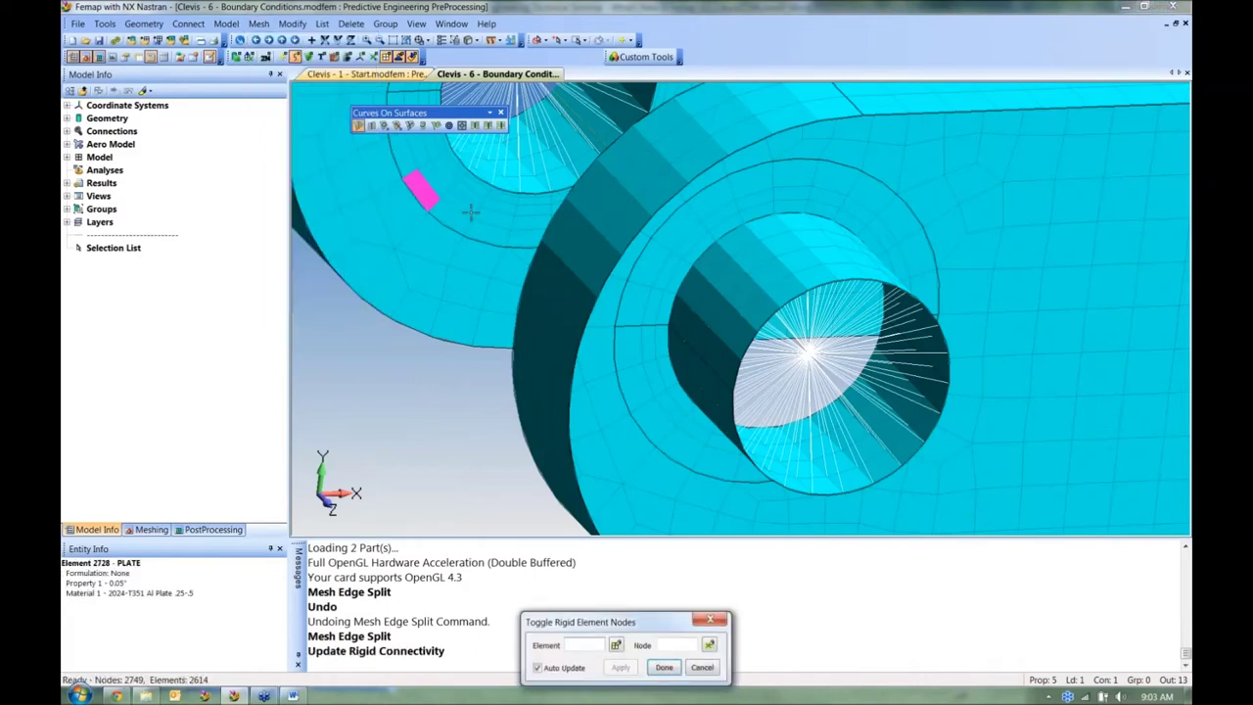
{"action": "middle_click_drag", "start_coordinate": [742, 462], "coordinate": [676, 439]}
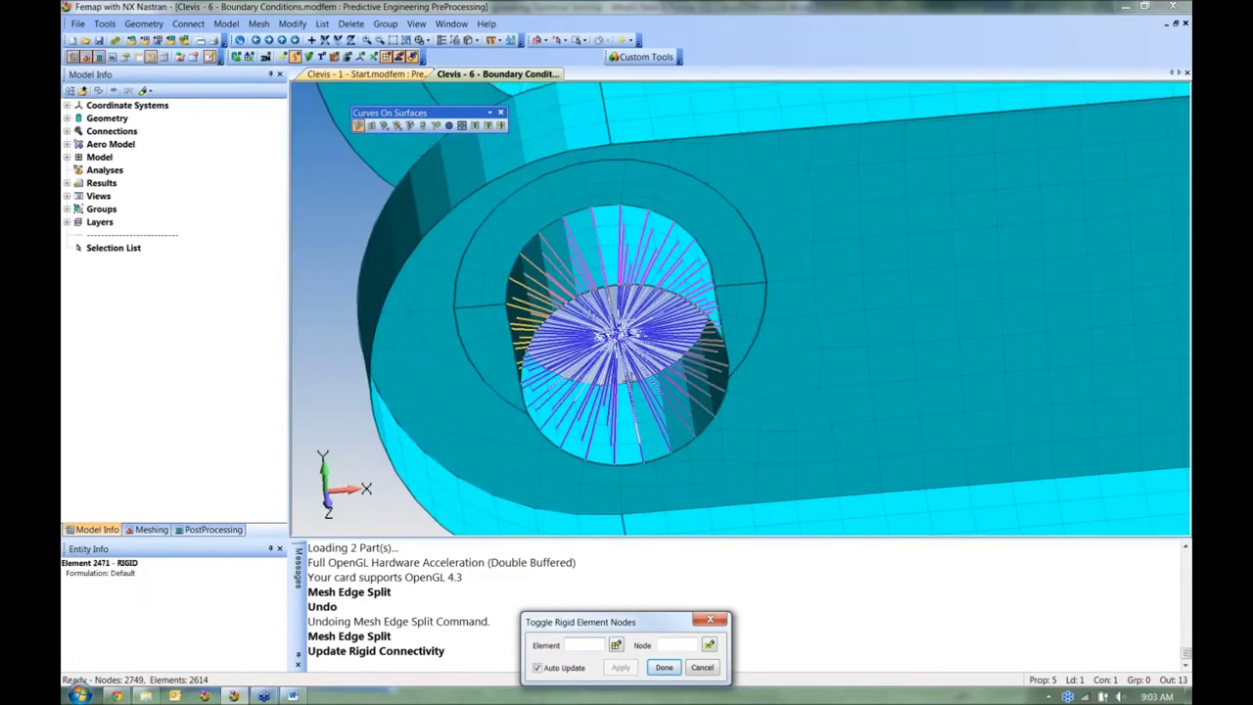
{"action": "left_click", "coordinate": [622, 354]}
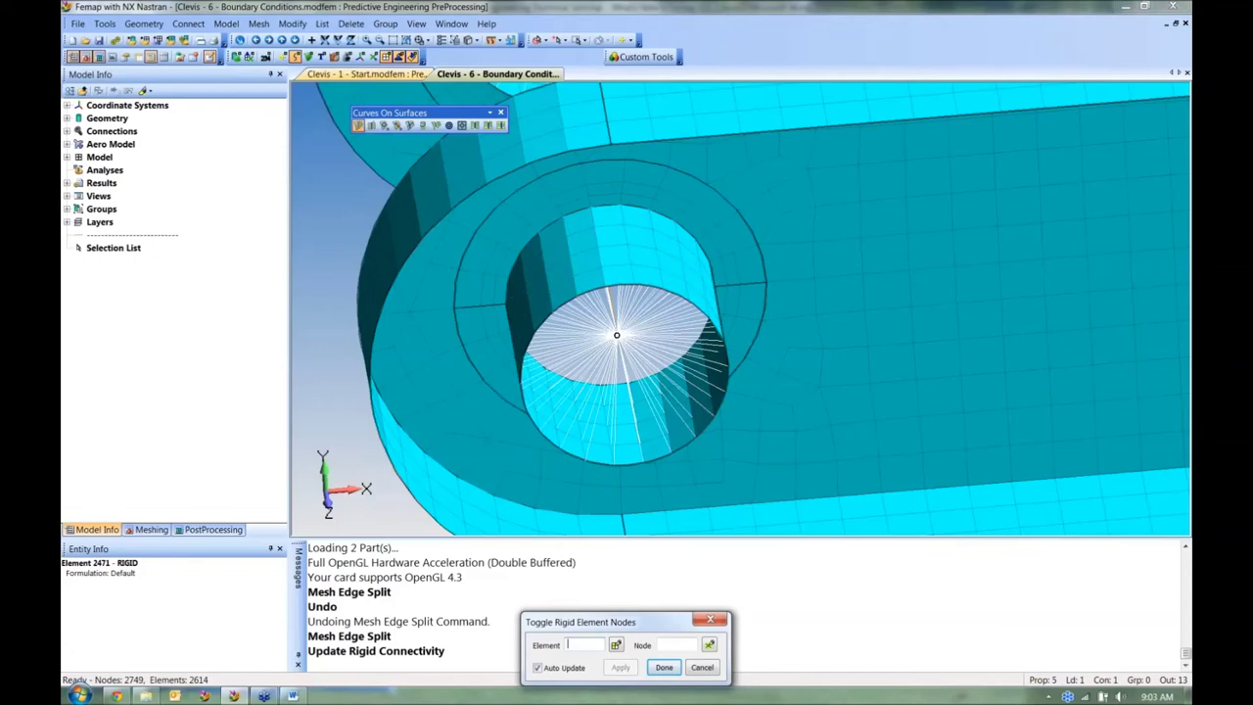
Step: Remove the nodes along one side of the near lug's hole from rigid element 2471, with Auto Update on
{"action": "middle_click_drag", "start_coordinate": [755, 467], "coordinate": [686, 391]}
{"action": "scroll", "coordinate": [636, 401], "scroll_direction": "up", "scroll_amount": 5}
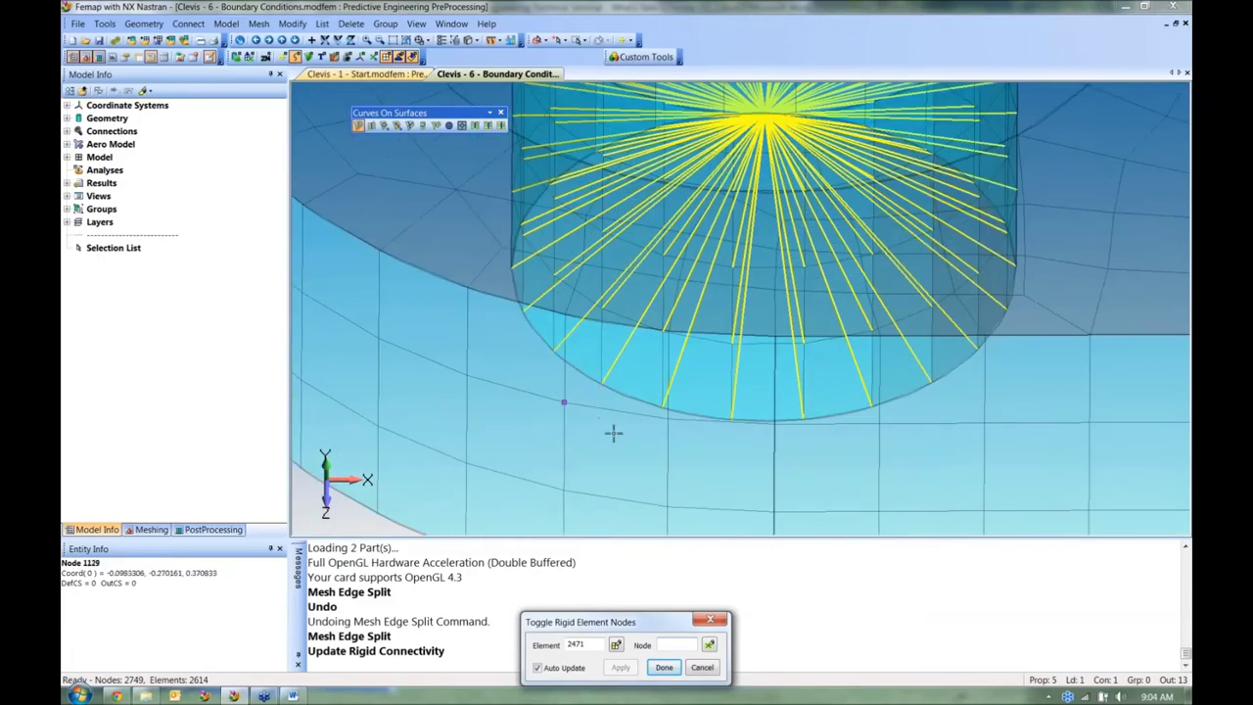
{"action": "scroll", "coordinate": [610, 434], "scroll_direction": "down", "scroll_amount": 3}
{"action": "middle_click_drag", "start_coordinate": [784, 249], "coordinate": [302, 402]}
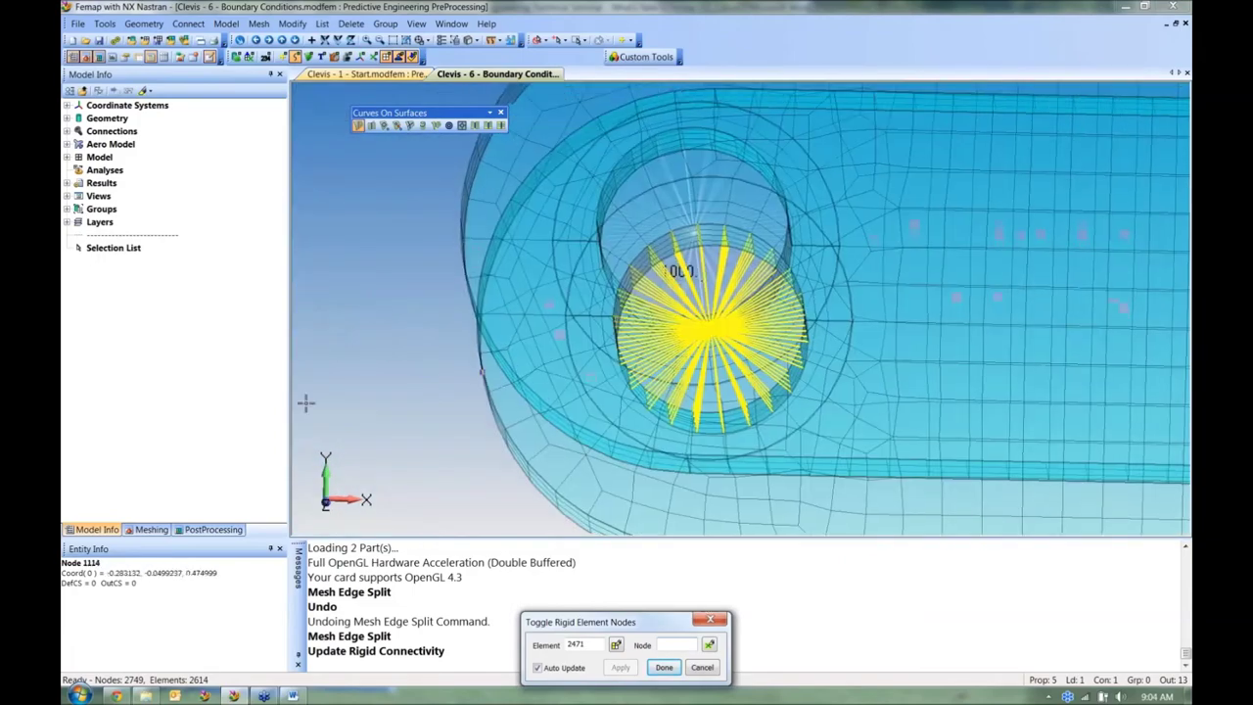
{"action": "middle_click_drag", "start_coordinate": [674, 436], "coordinate": [602, 448]}
{"action": "scroll", "coordinate": [627, 333], "scroll_direction": "up", "scroll_amount": 5}
{"action": "left_click", "coordinate": [631, 294]}
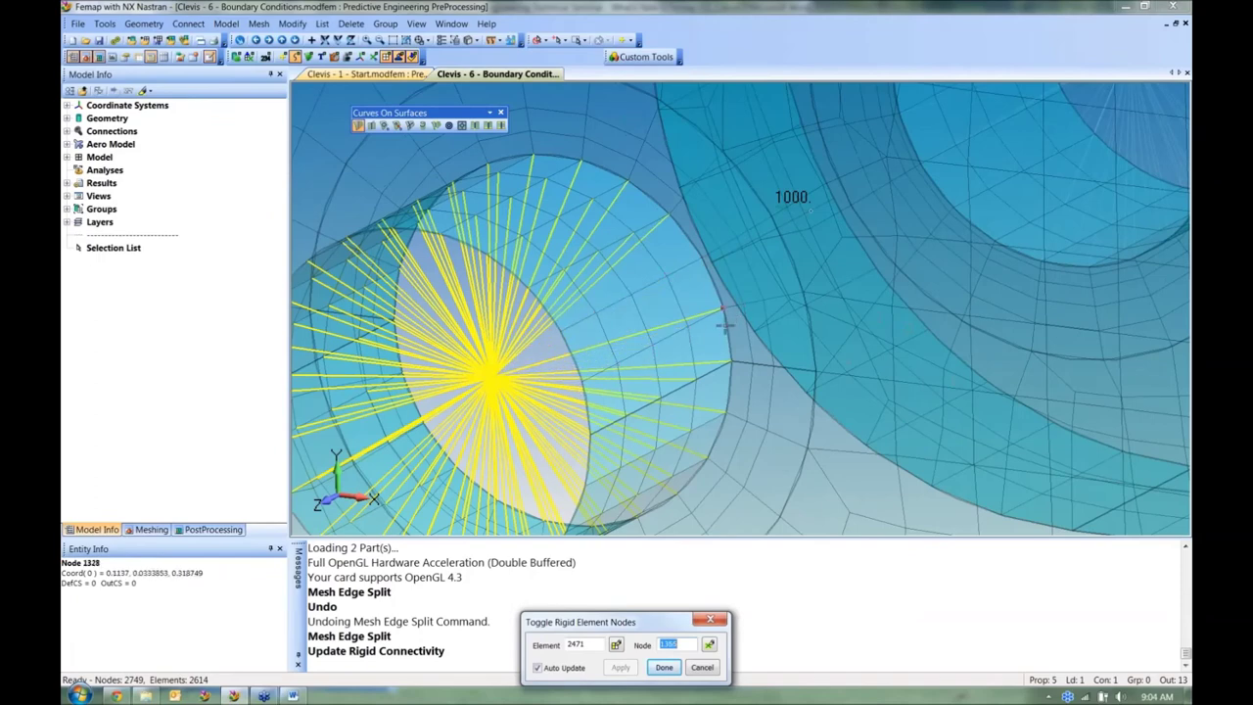
{"action": "left_click", "coordinate": [724, 361]}
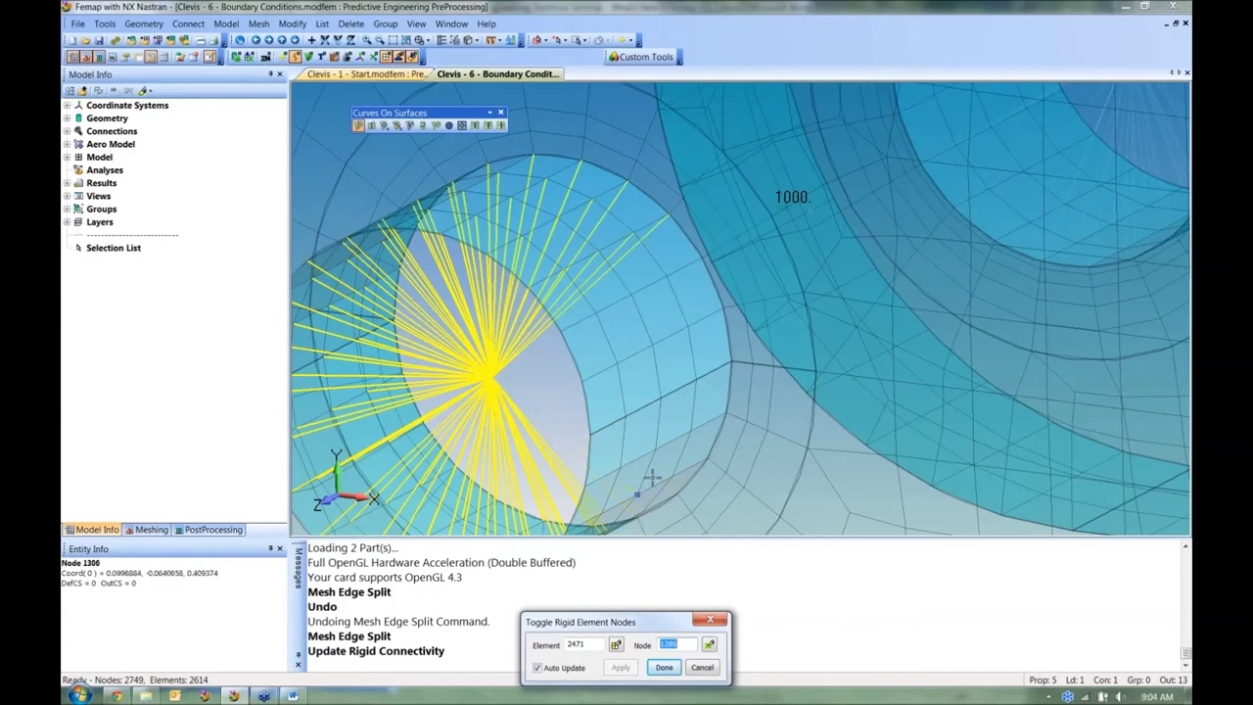
Step: Add several plate nodes outside the near lug's hole to rigid element 2471 and finish the connectivity update
{"action": "middle_click_drag", "start_coordinate": [636, 527], "coordinate": [696, 365]}
{"action": "key", "text": "ctrl+q"}
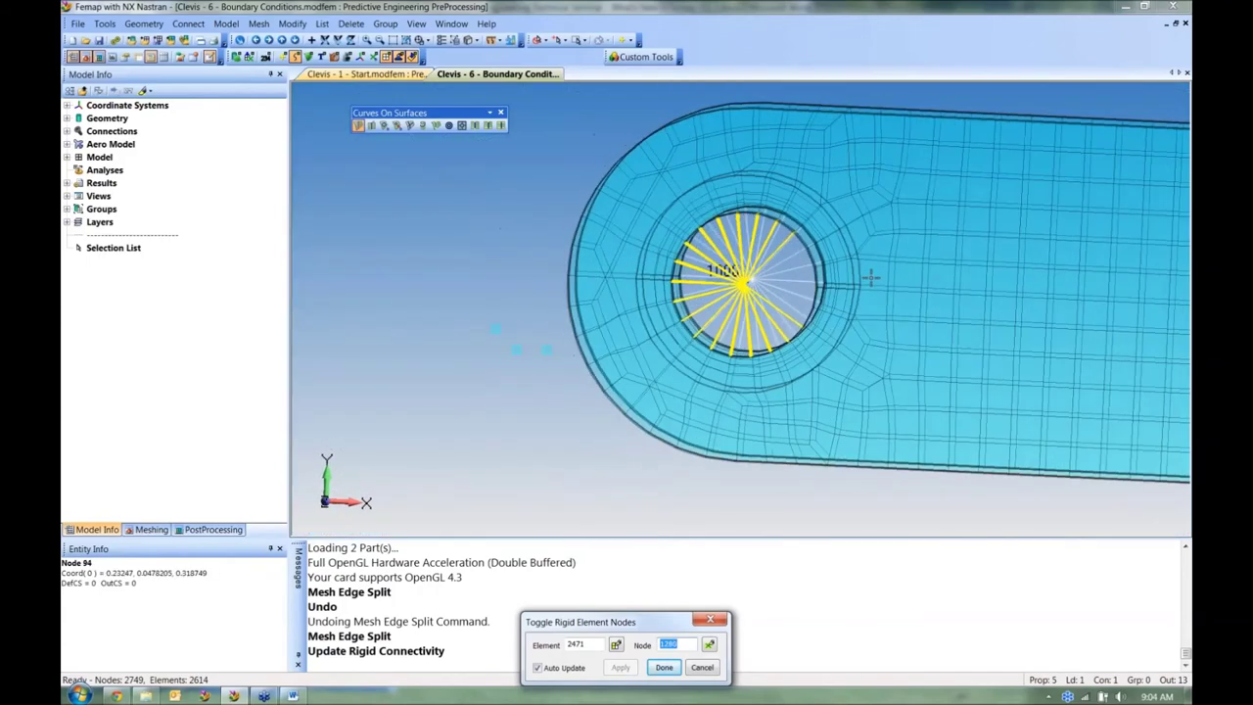
{"action": "middle_click_drag", "start_coordinate": [875, 278], "coordinate": [852, 313]}
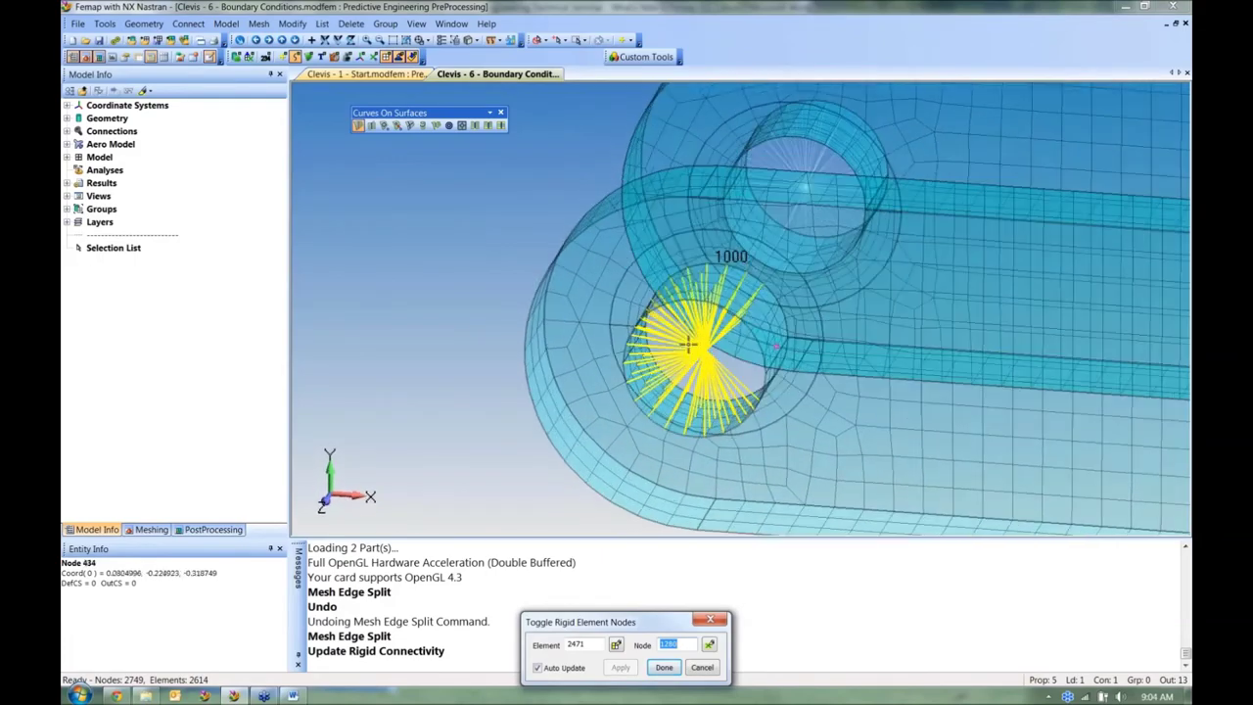
{"action": "left_click", "coordinate": [590, 301]}
{"action": "left_click", "coordinate": [585, 354]}
{"action": "middle_click_drag", "start_coordinate": [837, 443], "coordinate": [862, 373]}
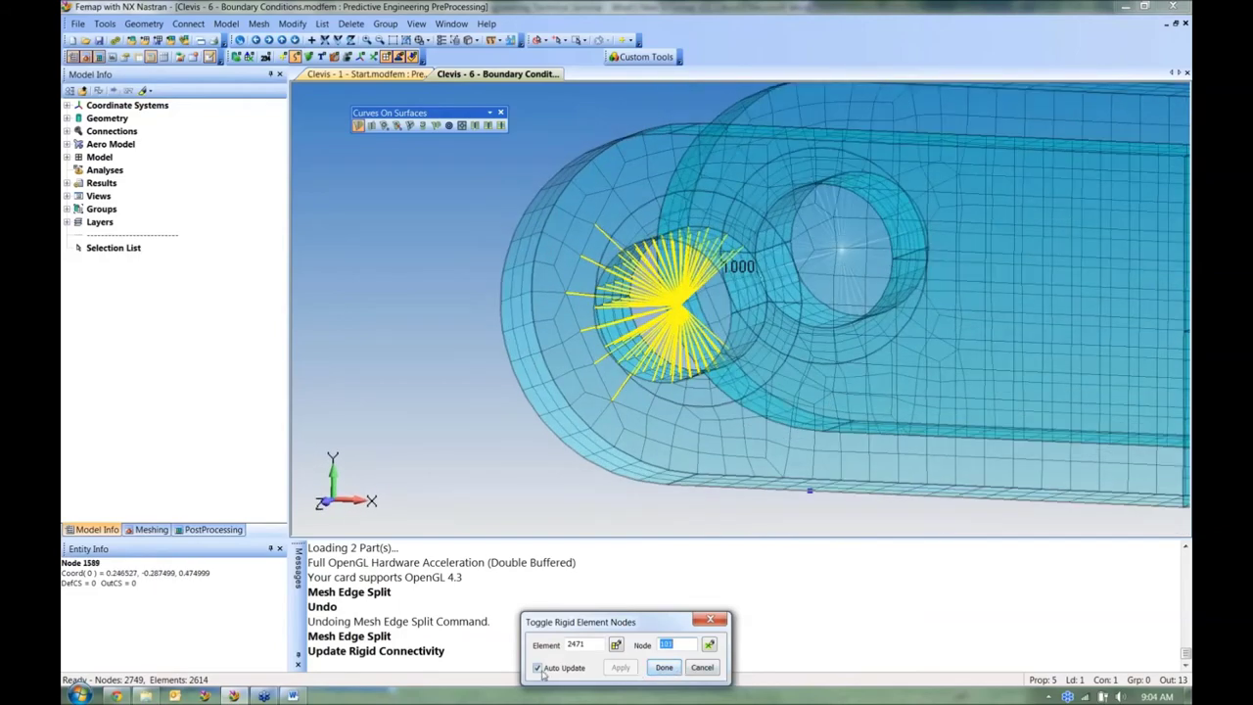
{"action": "middle_click_drag", "start_coordinate": [770, 368], "coordinate": [662, 342]}
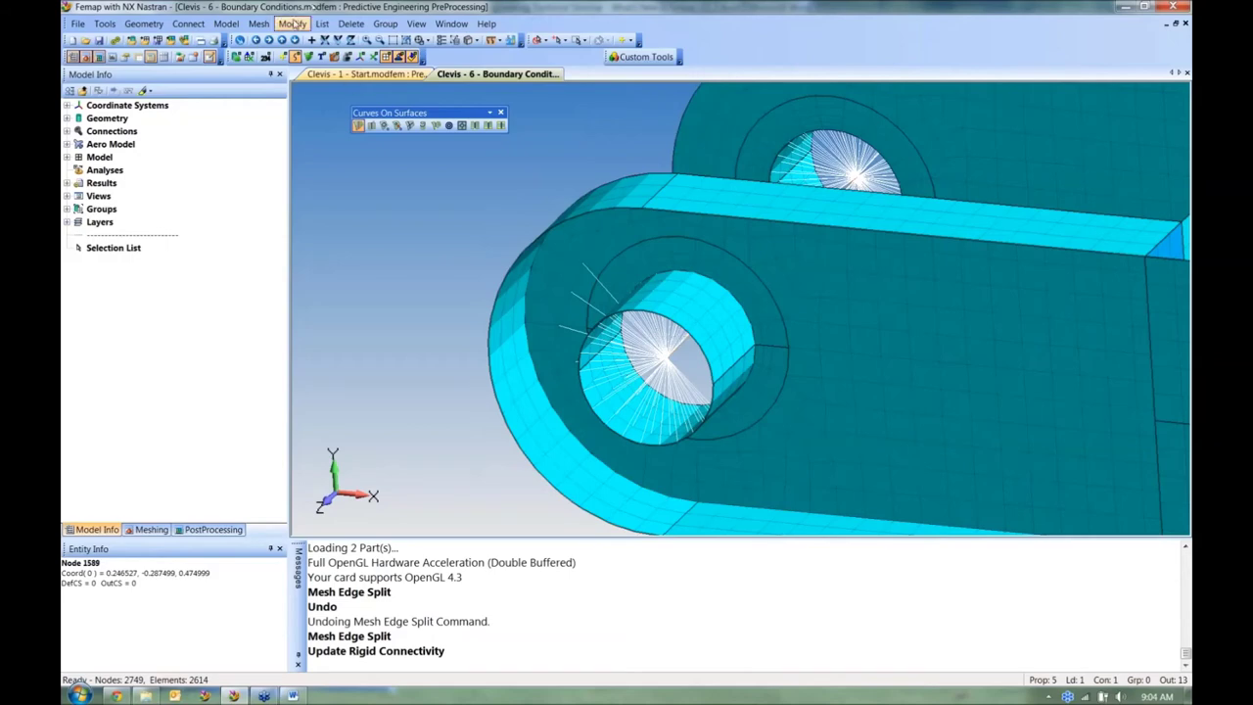
Step: Open rigid element 2471 in the near lug's hole for editing
{"action": "left_click", "coordinate": [293, 24]}
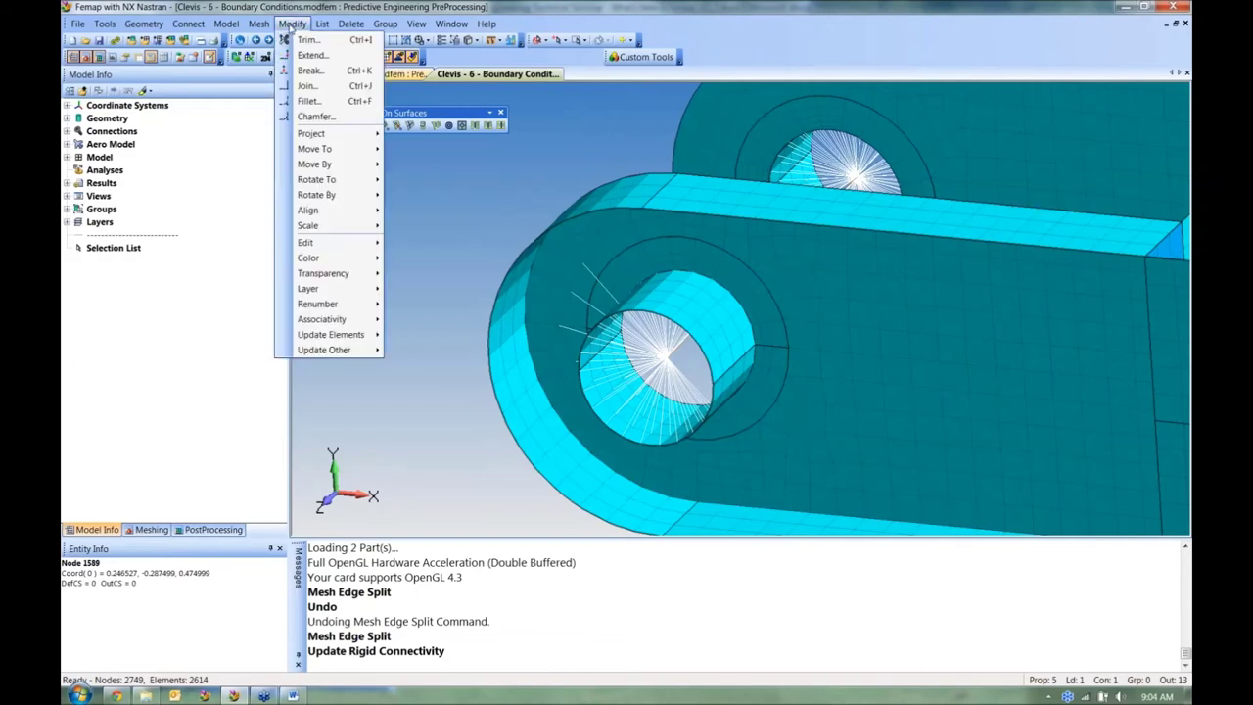
{"action": "mouse_move", "coordinate": [314, 244]}
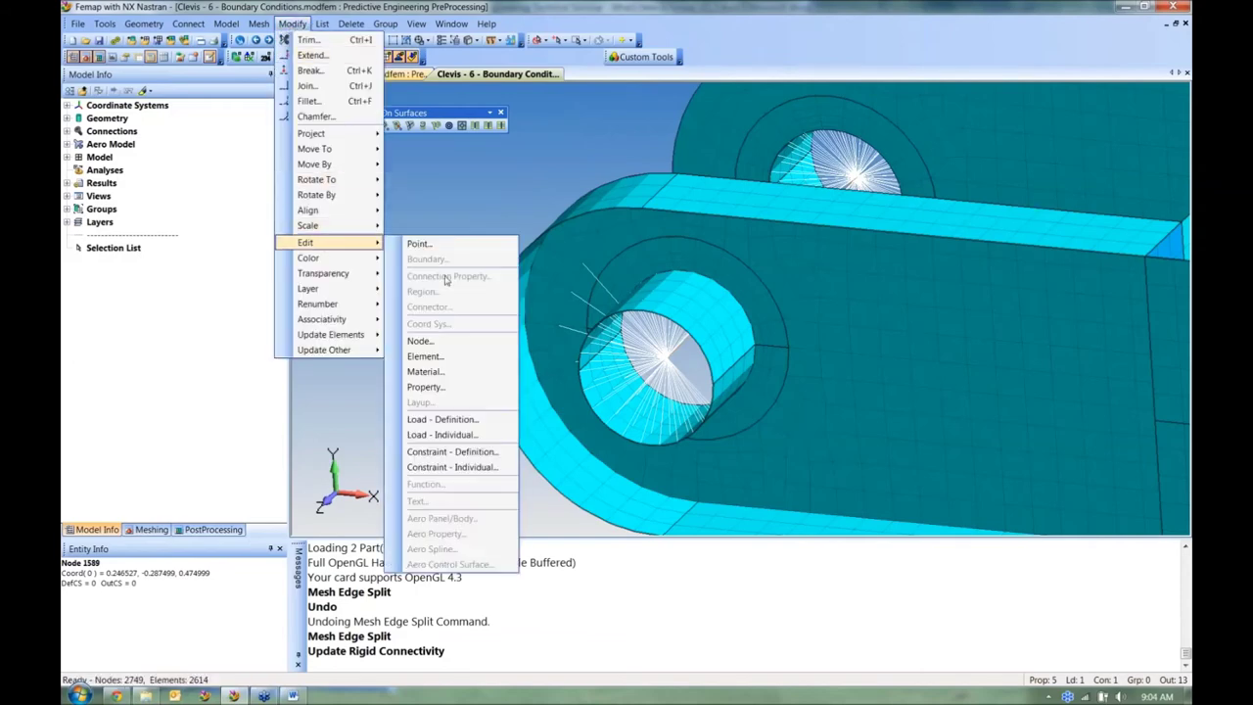
{"action": "left_click", "coordinate": [439, 359]}
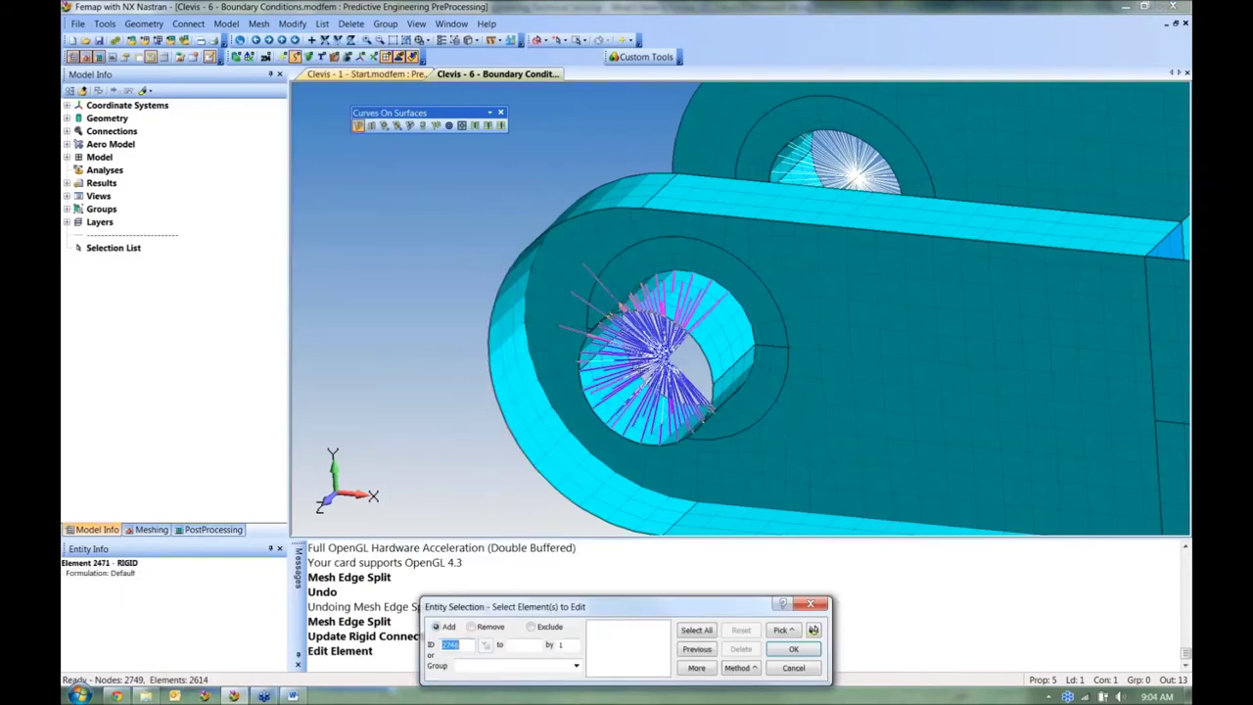
{"action": "left_click", "coordinate": [645, 360]}
{"action": "left_click", "coordinate": [793, 650]}
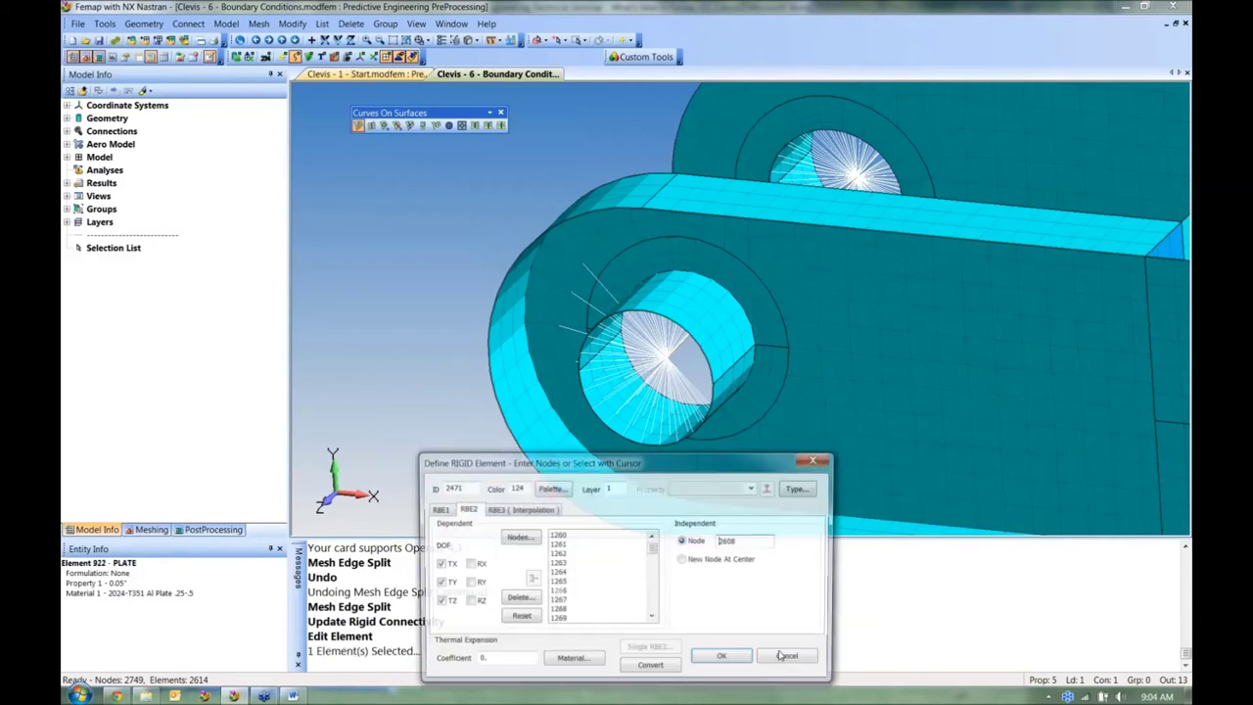
Step: Remove nodes 1262 through 1270 from the rigid element's dependent node list
{"action": "left_click", "coordinate": [566, 545]}
{"action": "left_click", "coordinate": [564, 555]}
{"action": "key", "text": "shift+Down"}
{"action": "key", "text": "shift+Down"}
{"action": "key", "text": "shift+Down"}
{"action": "key", "text": "shift+Down"}
{"action": "key", "text": "shift+Down"}
{"action": "key", "text": "shift+Down"}
{"action": "key", "text": "shift+Down"}
{"action": "key", "text": "shift+Down"}
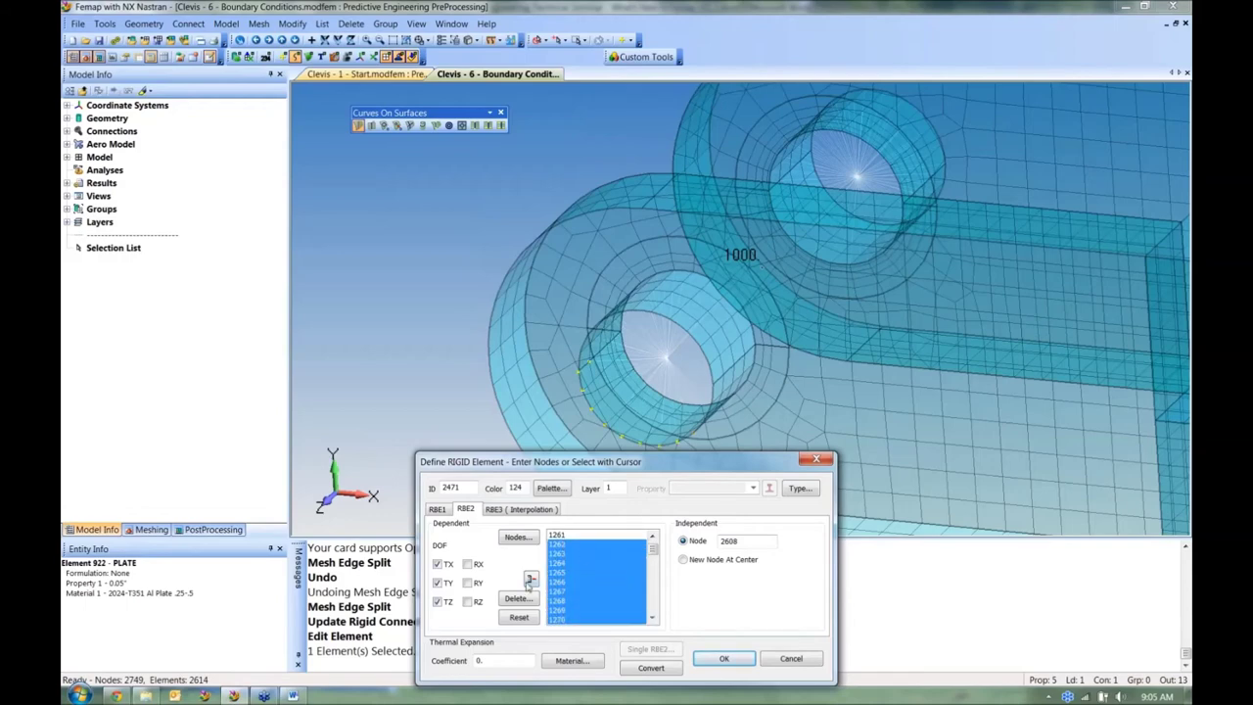
{"action": "left_click", "coordinate": [531, 580]}
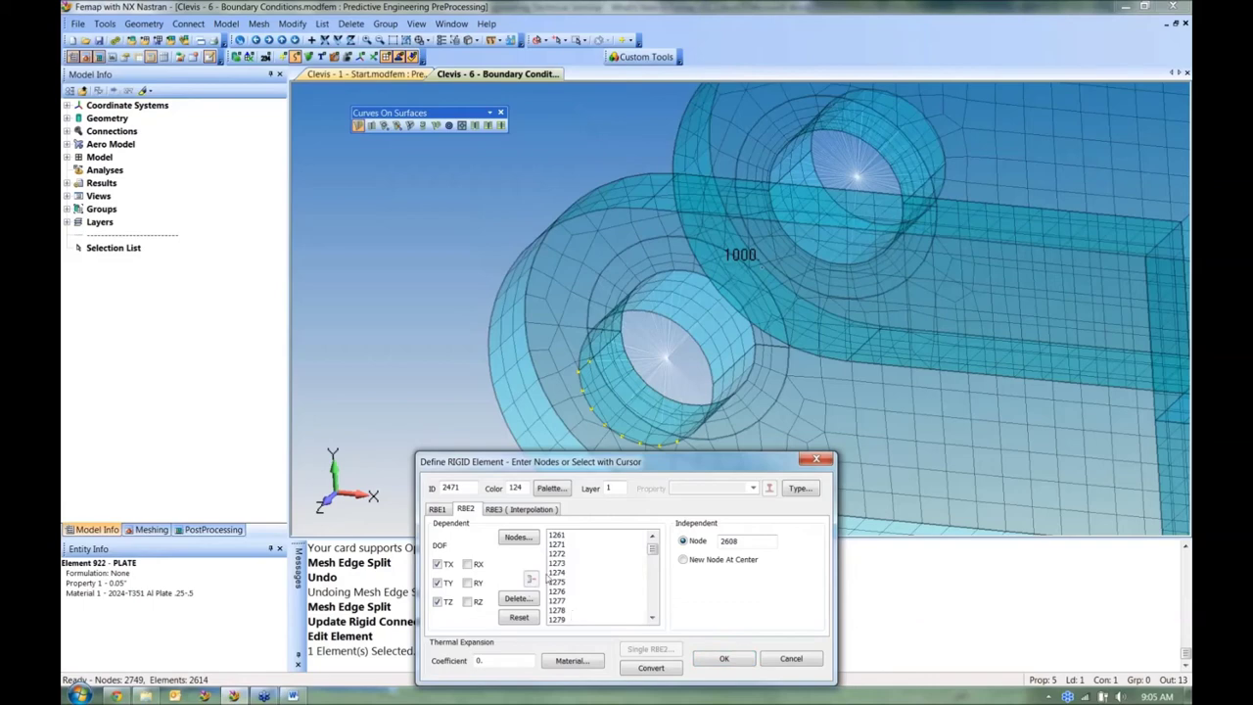
Step: Replace the rigid element's dependent nodes with the nodes on curves 921 and 926 around the near hole's edge, and regenerate the view
{"action": "left_click", "coordinate": [517, 538]}
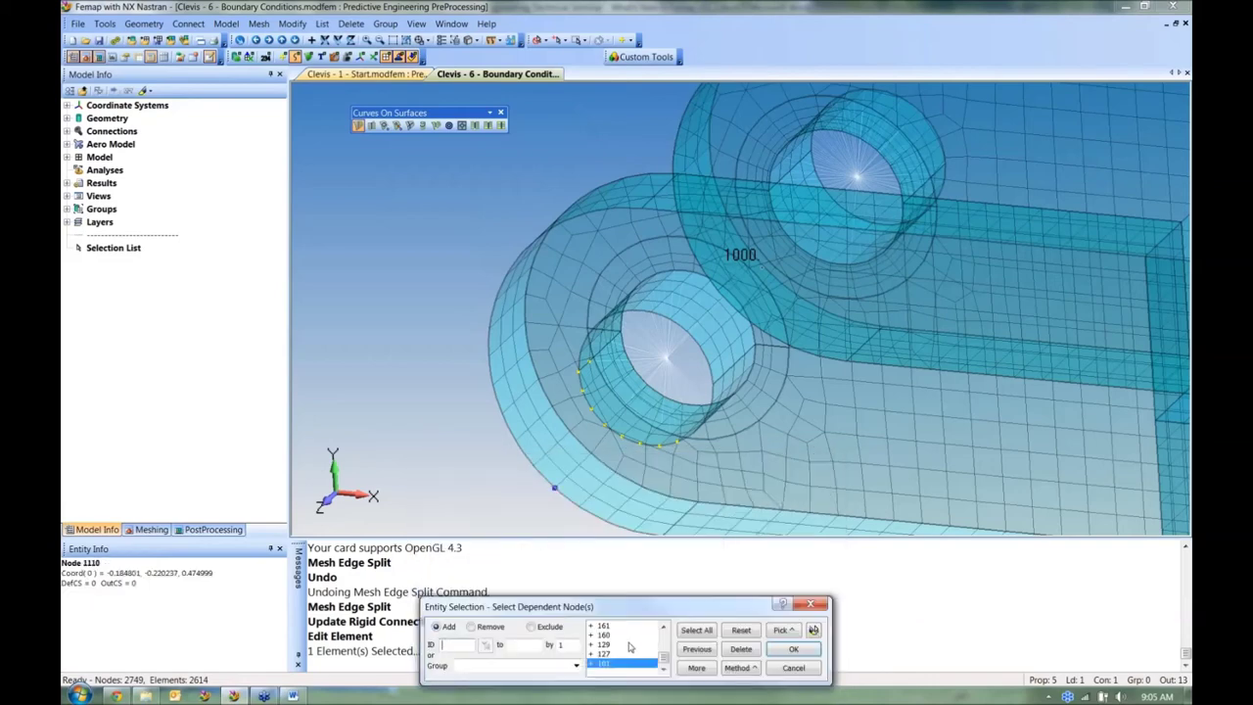
{"action": "left_click", "coordinate": [743, 631]}
{"action": "left_click", "coordinate": [746, 666]}
{"action": "left_click", "coordinate": [759, 638]}
{"action": "left_click", "coordinate": [586, 377]}
{"action": "left_click", "coordinate": [584, 344]}
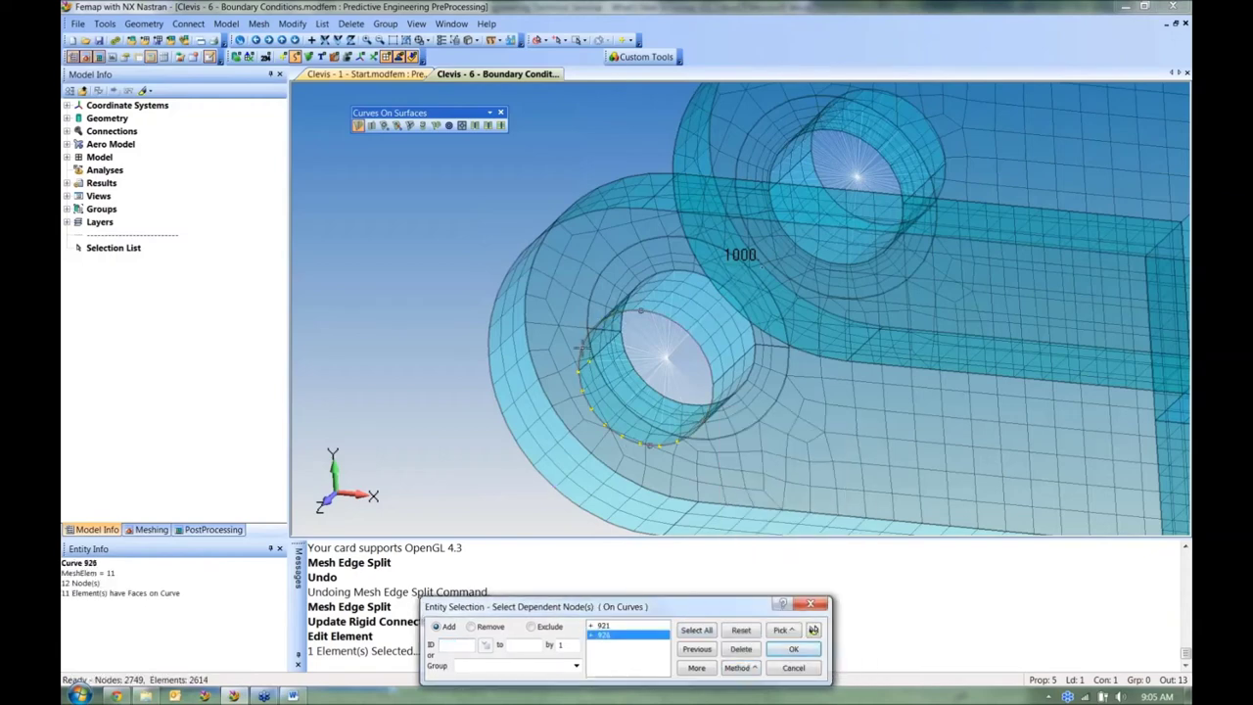
{"action": "left_click", "coordinate": [793, 649]}
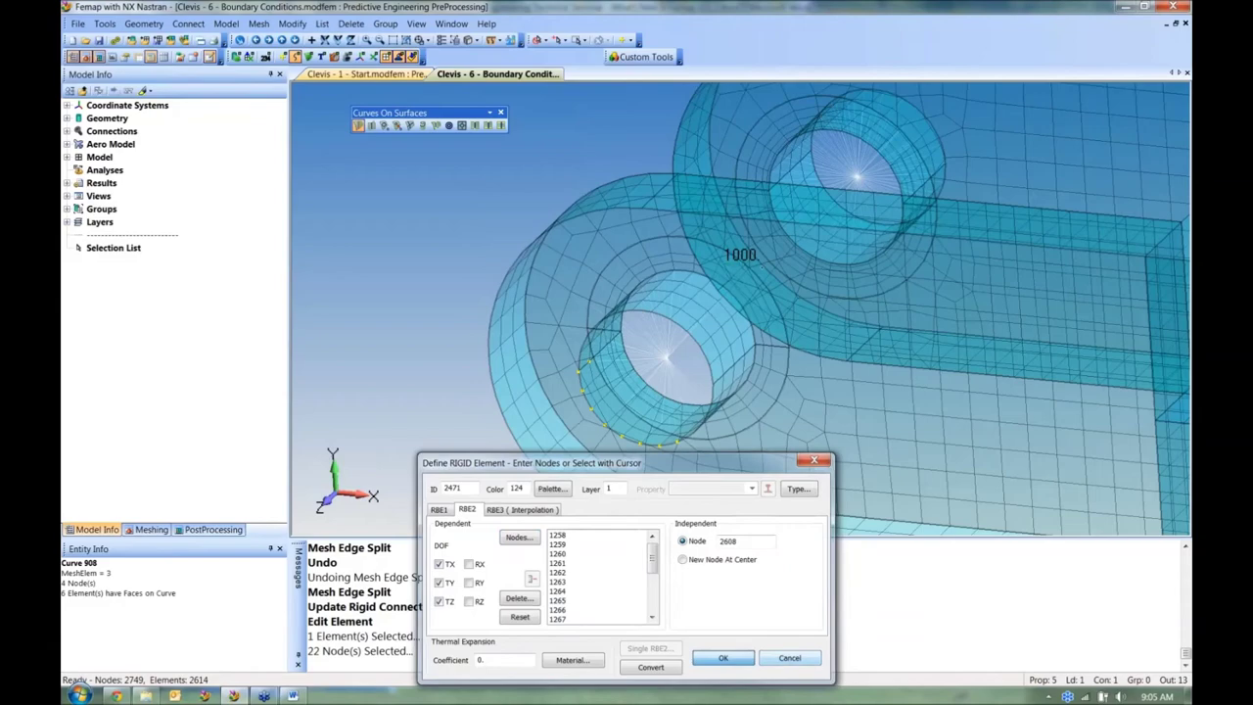
{"action": "left_click", "coordinate": [723, 658]}
{"action": "key", "text": "ctrl+g"}
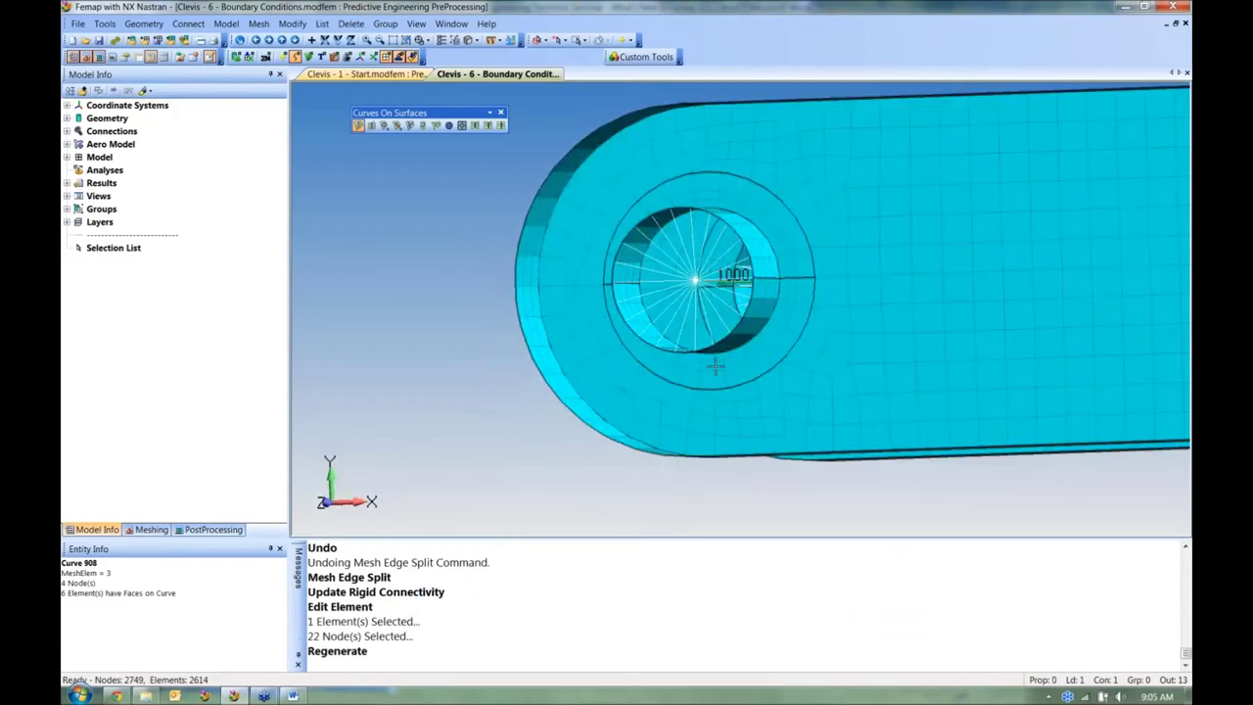
{"action": "middle_click_drag", "start_coordinate": [716, 366], "coordinate": [664, 397]}
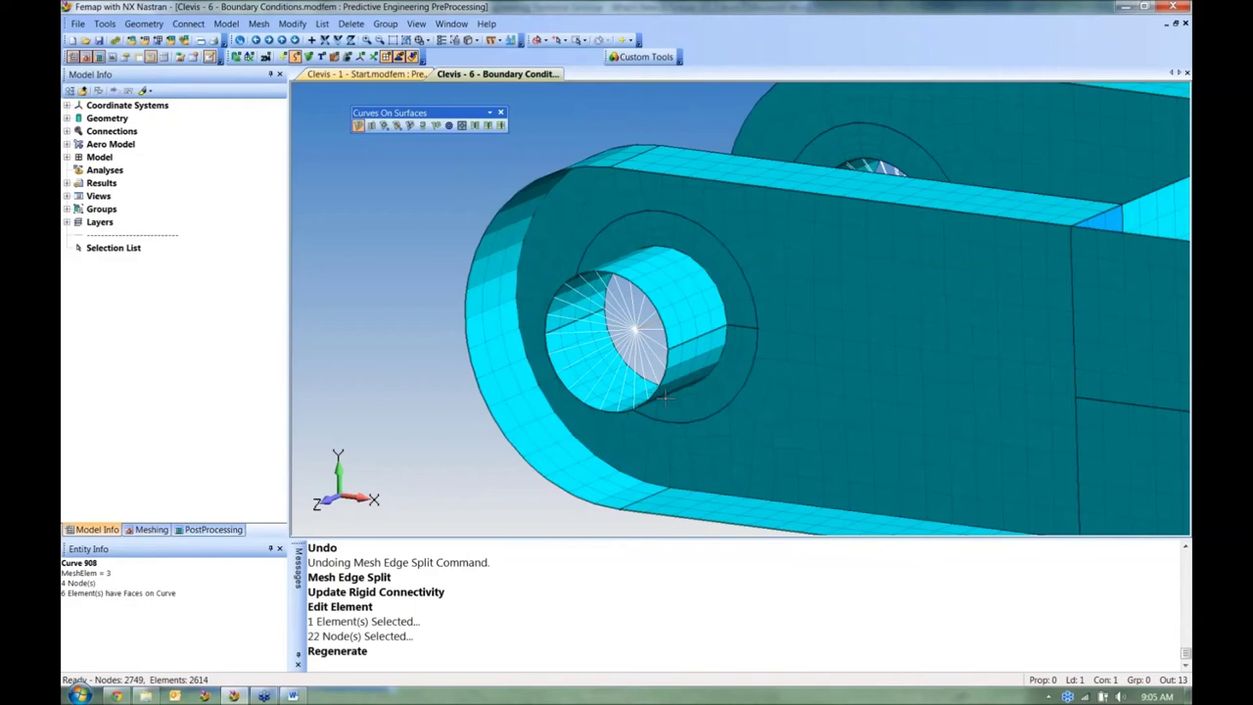
{"action": "middle_click_drag", "start_coordinate": [691, 280], "coordinate": [734, 307]}
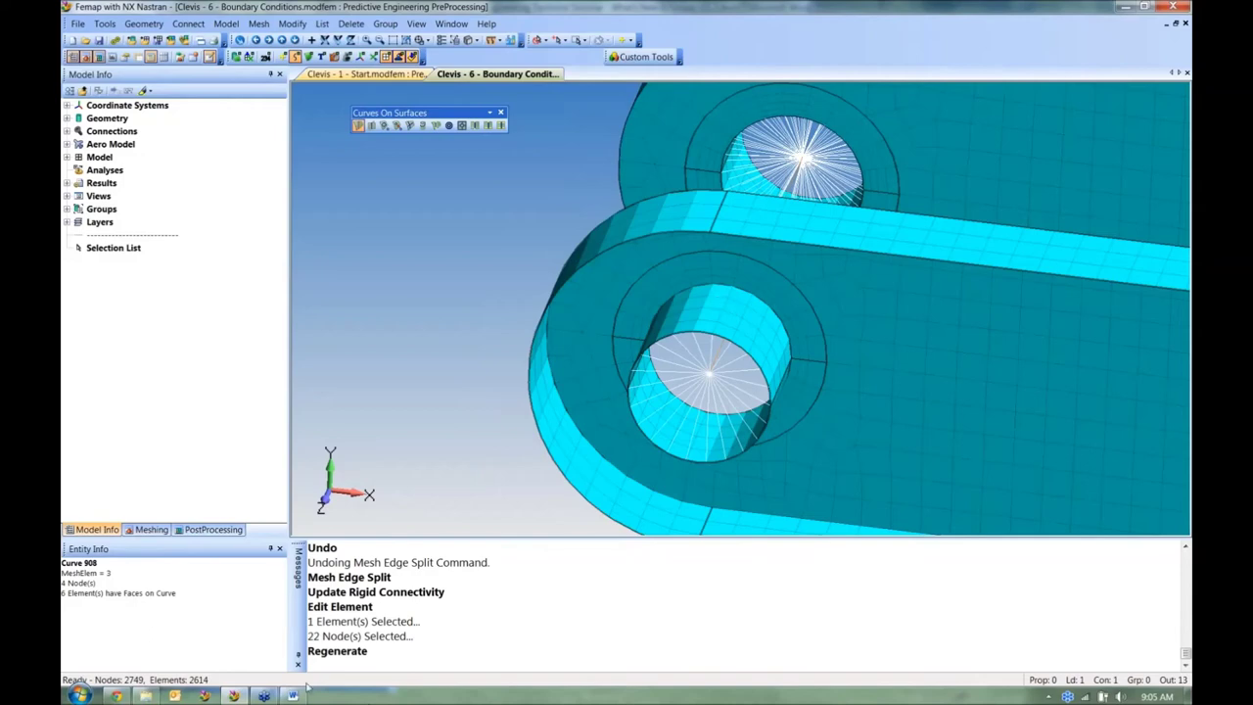
Step: Switch to the What's New in Femap v11.2 document in Word and review its meshing pages through Analysis Studies in full-screen reading
{"action": "left_click", "coordinate": [293, 696]}
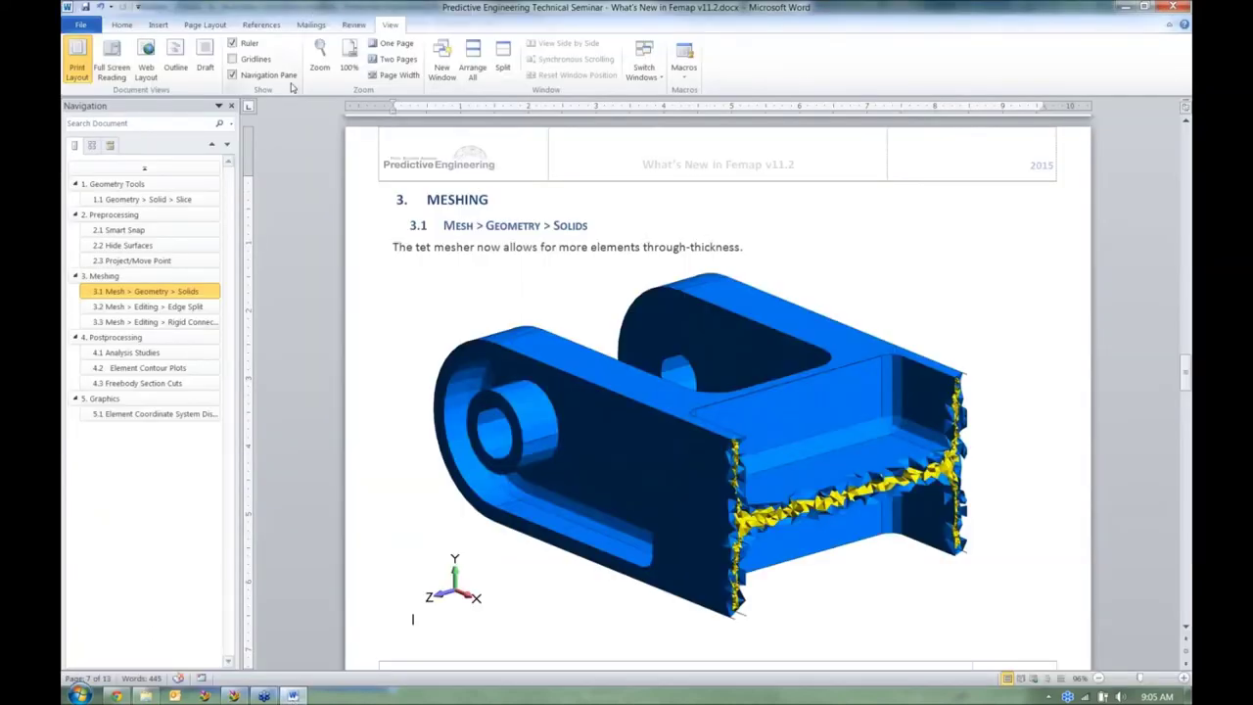
{"action": "left_click", "coordinate": [124, 64]}
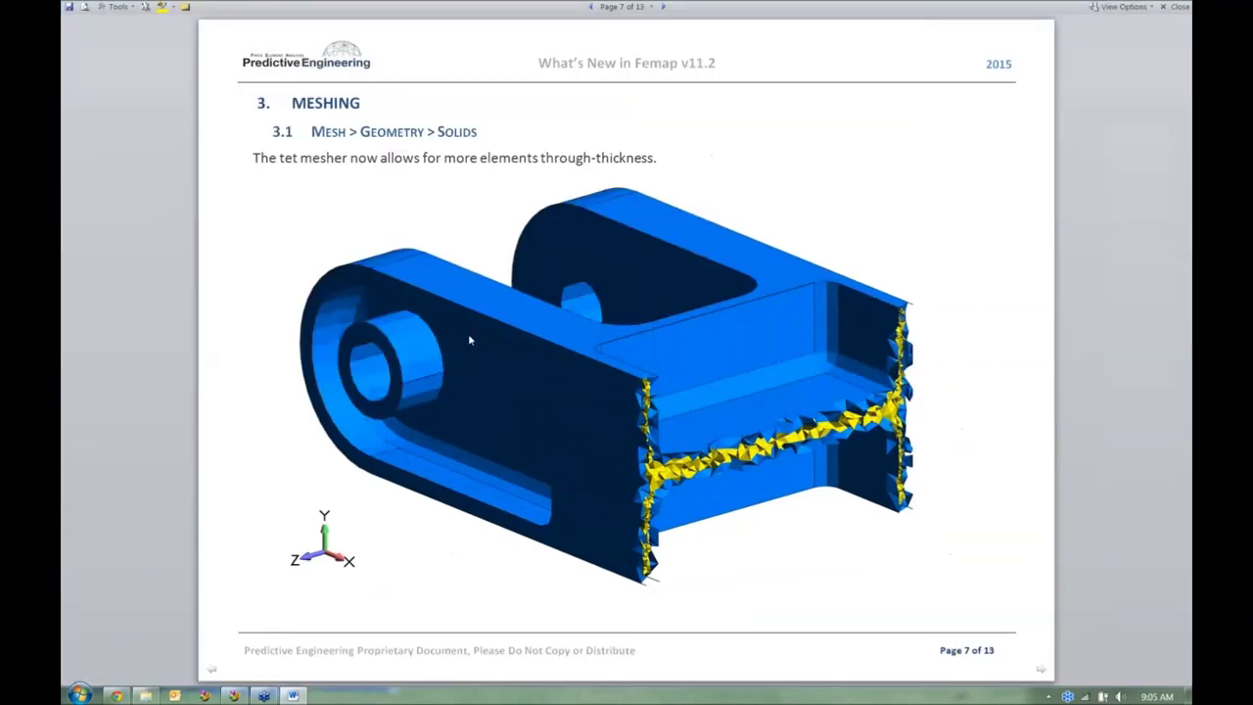
{"action": "scroll", "coordinate": [470, 339], "scroll_direction": "down", "scroll_amount": 1}
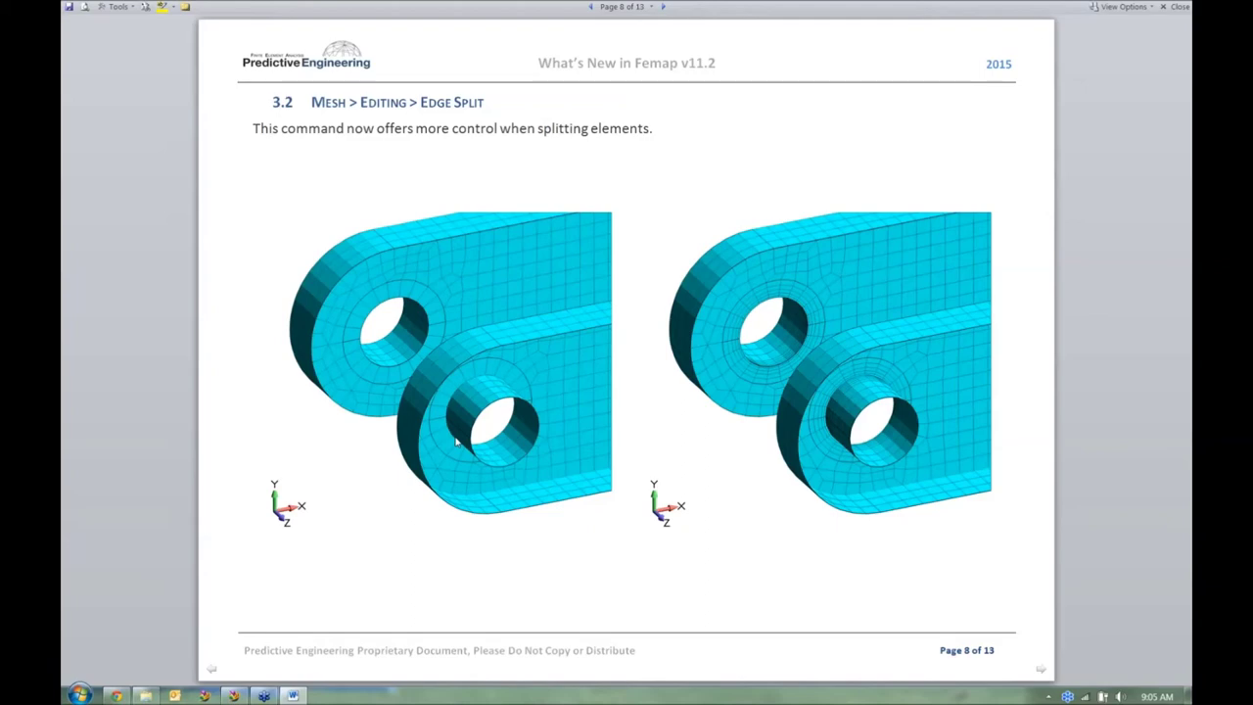
{"action": "scroll", "coordinate": [671, 392], "scroll_direction": "up", "scroll_amount": 1}
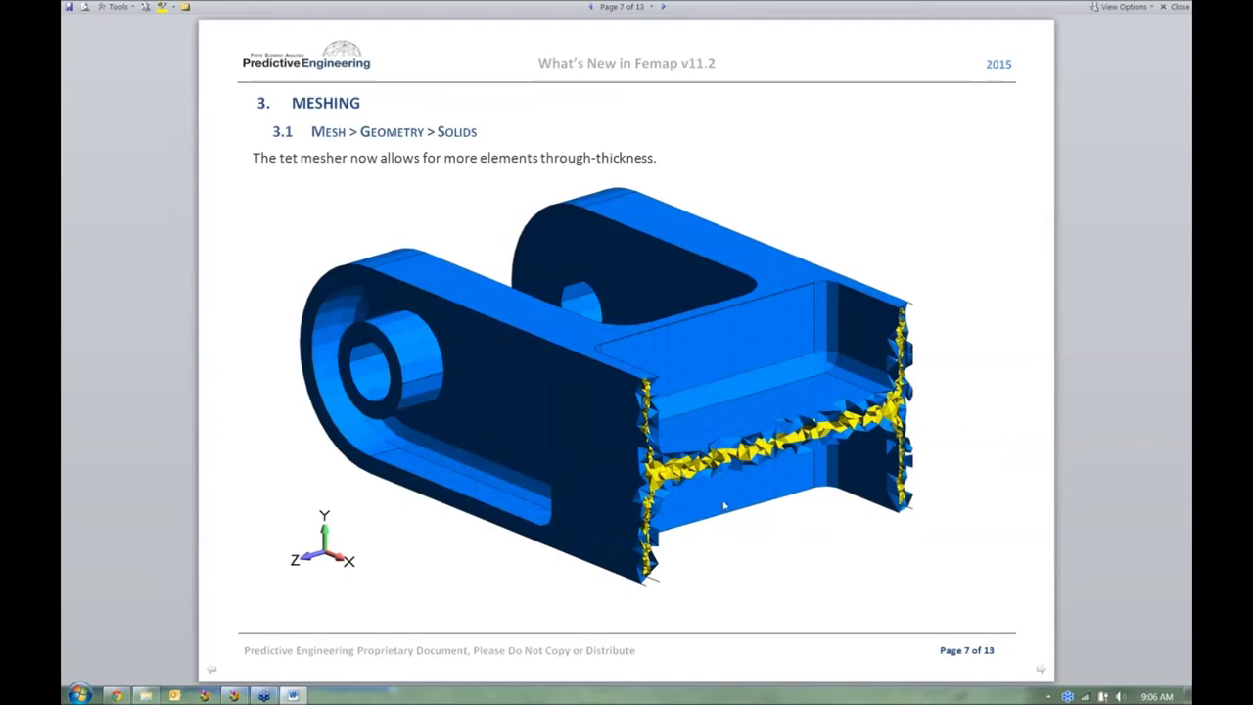
{"action": "scroll", "coordinate": [592, 460], "scroll_direction": "down", "scroll_amount": 1}
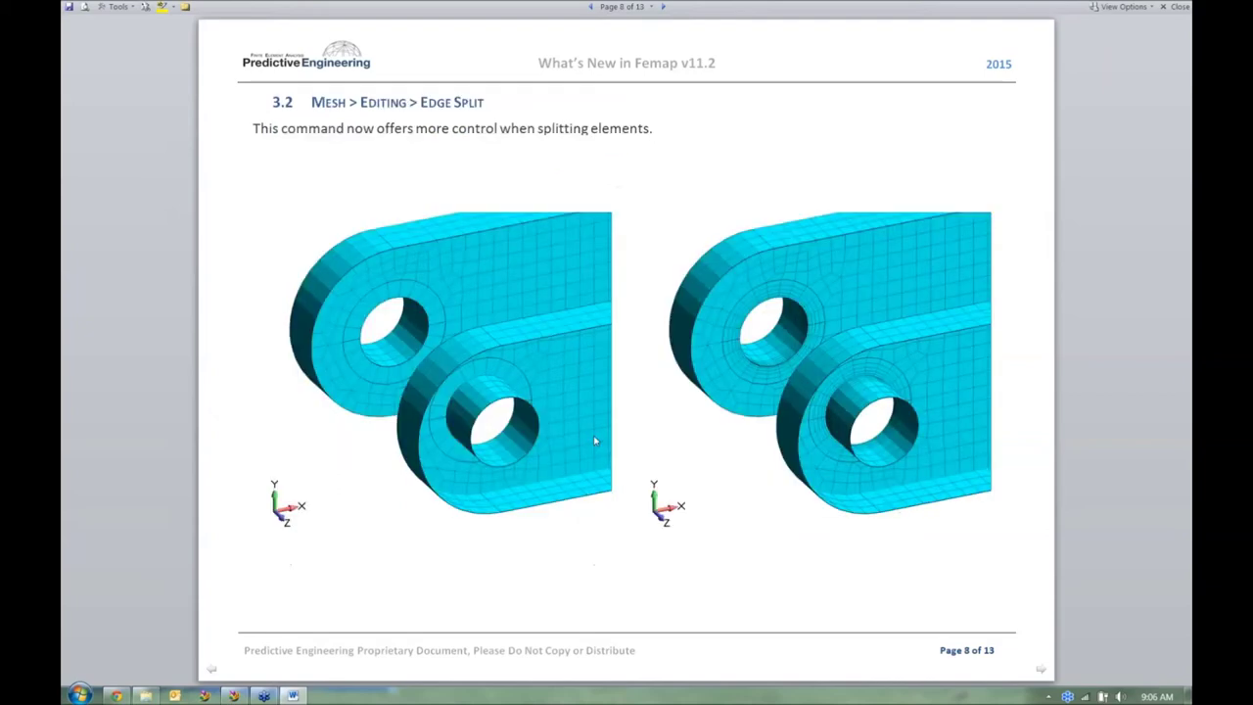
{"action": "scroll", "coordinate": [594, 442], "scroll_direction": "down", "scroll_amount": 2}
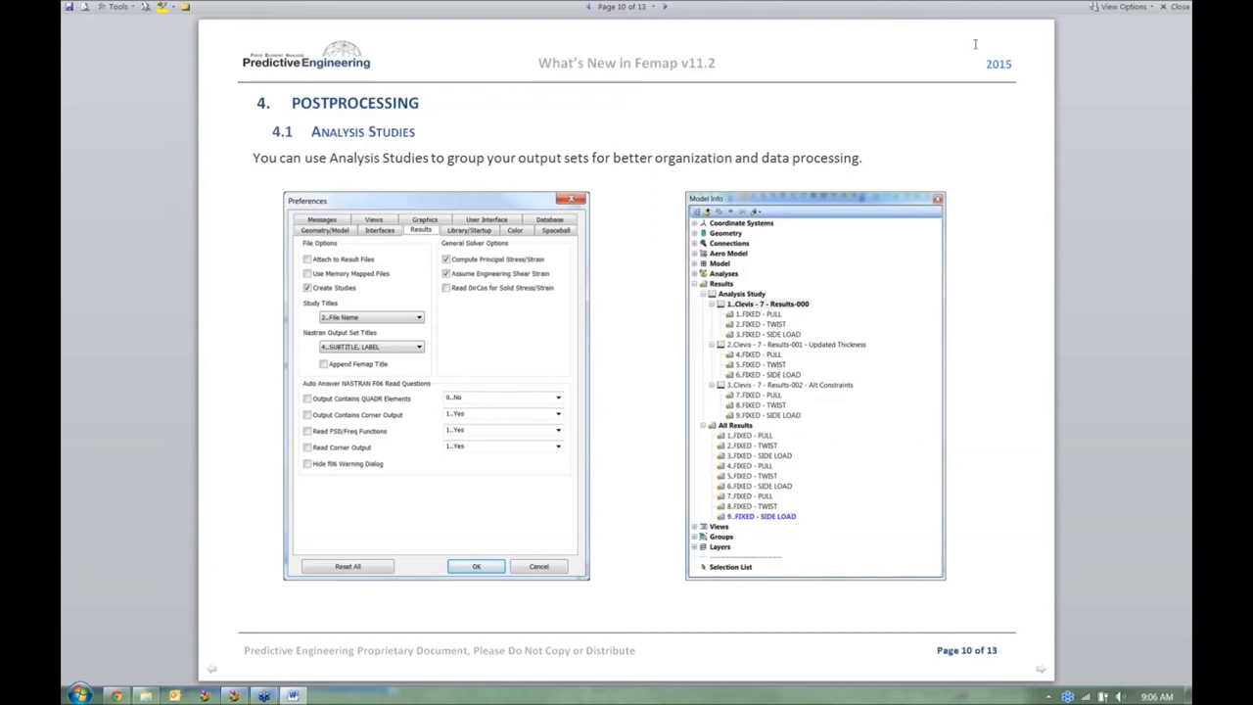
Step: Switch back to Femap and activate the Twist, Pull and Side Load load sets in turn, ending on Side Load
{"action": "key", "text": "alt+Tab"}
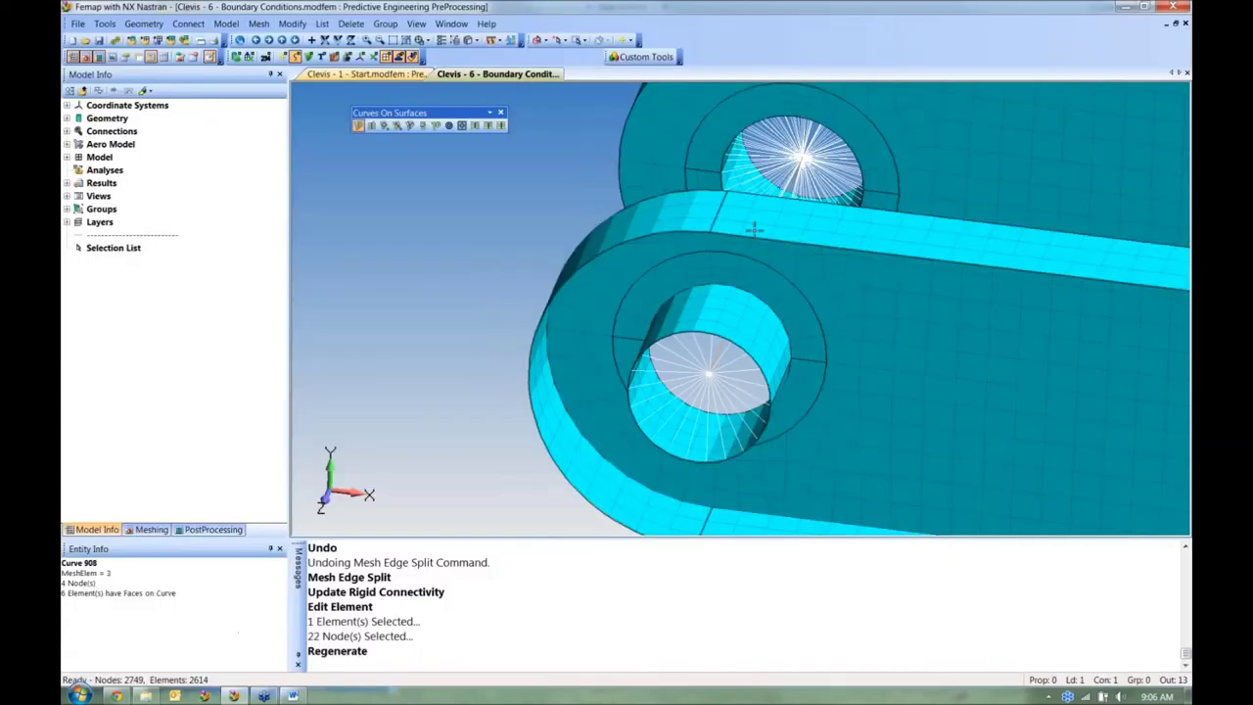
{"action": "scroll", "coordinate": [720, 375], "scroll_direction": "down", "scroll_amount": 5}
{"action": "middle_click_drag", "start_coordinate": [744, 372], "coordinate": [719, 387]}
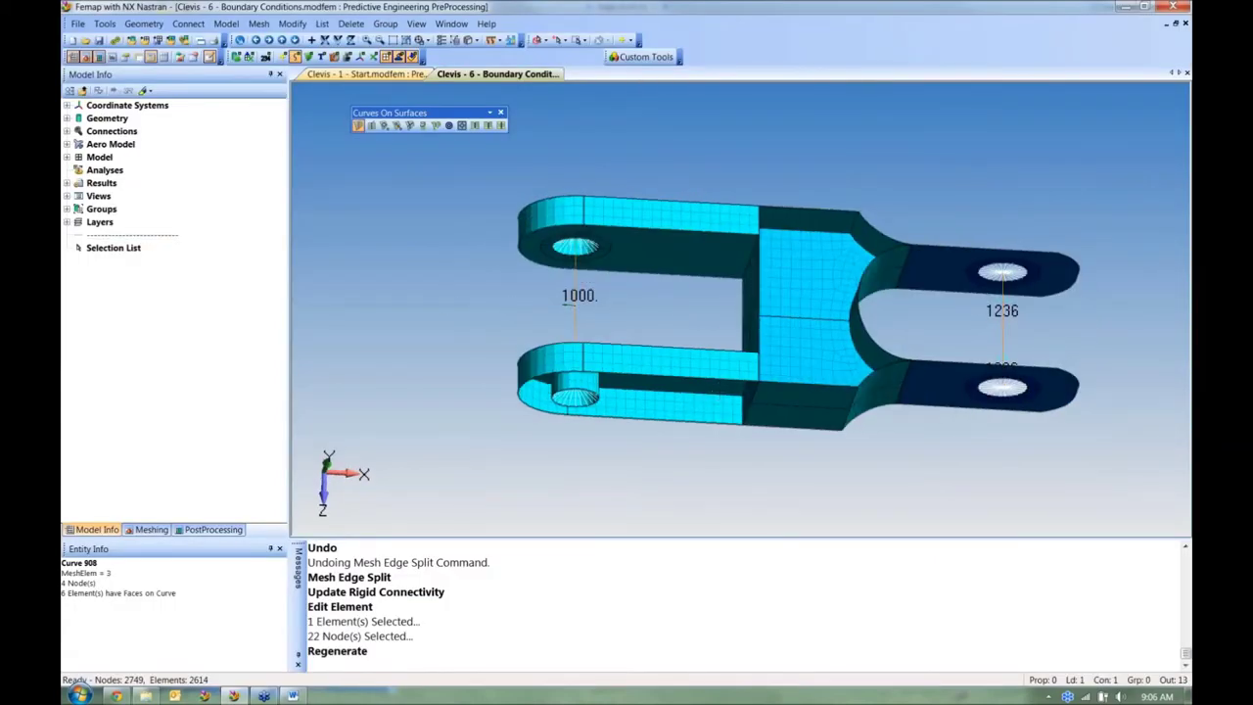
{"action": "left_click", "coordinate": [66, 156]}
{"action": "left_click", "coordinate": [79, 222]}
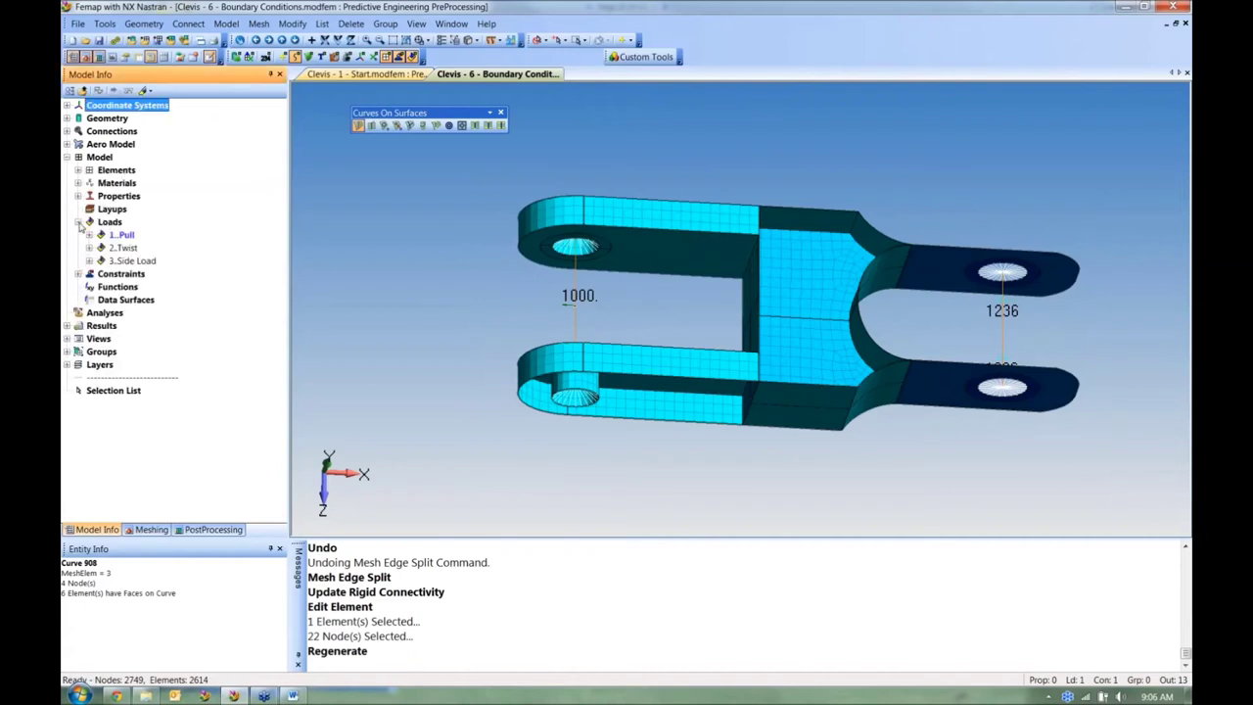
{"action": "left_click", "coordinate": [90, 248]}
{"action": "double_click", "coordinate": [122, 249]}
{"action": "left_click", "coordinate": [120, 236]}
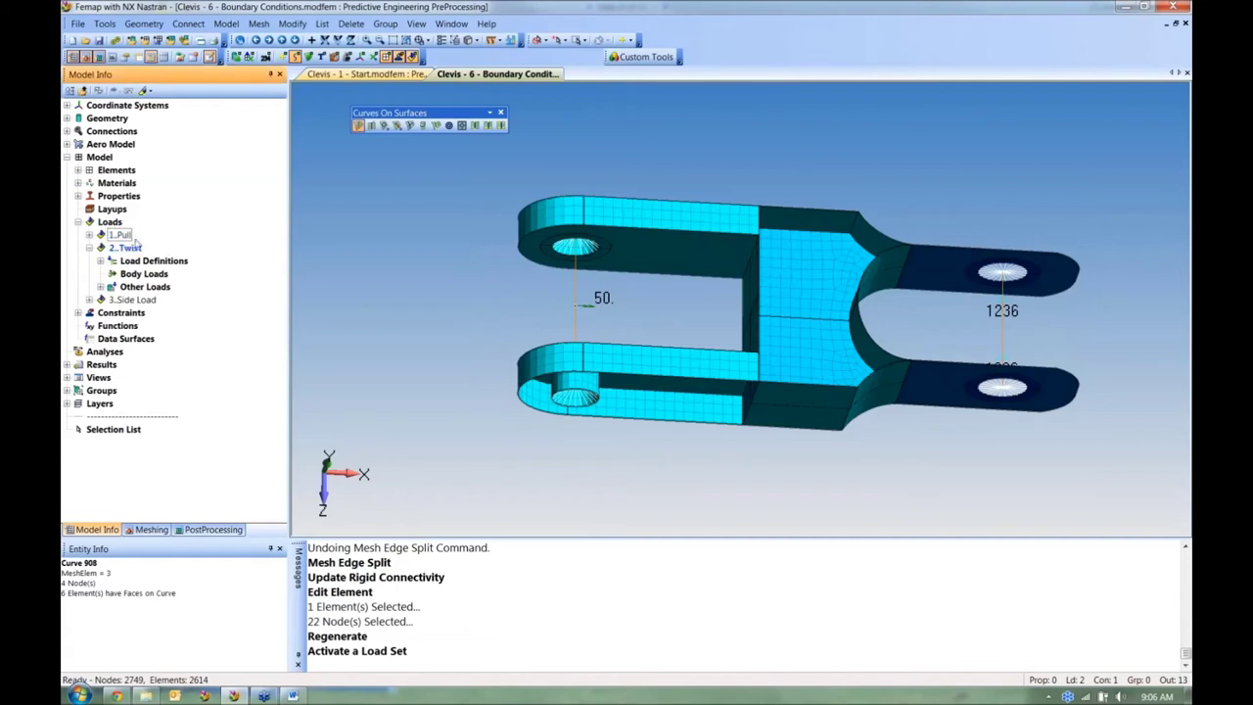
{"action": "double_click", "coordinate": [128, 237]}
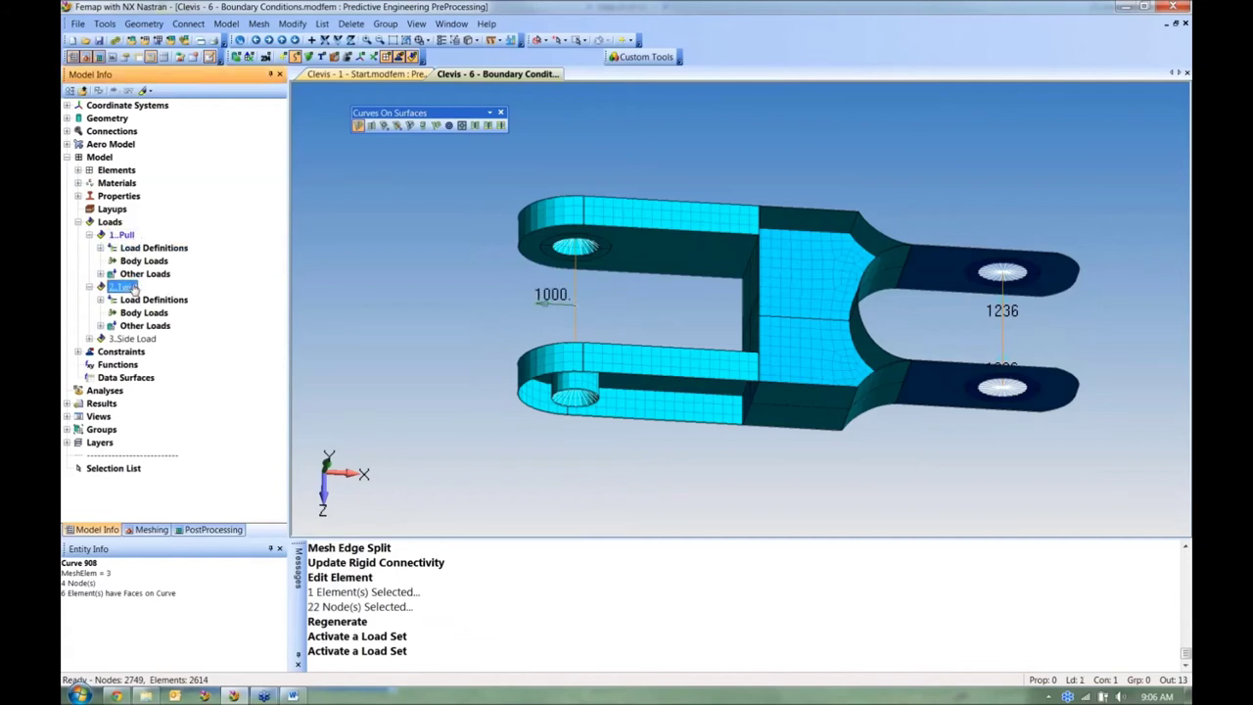
{"action": "double_click", "coordinate": [126, 287]}
{"action": "double_click", "coordinate": [136, 300]}
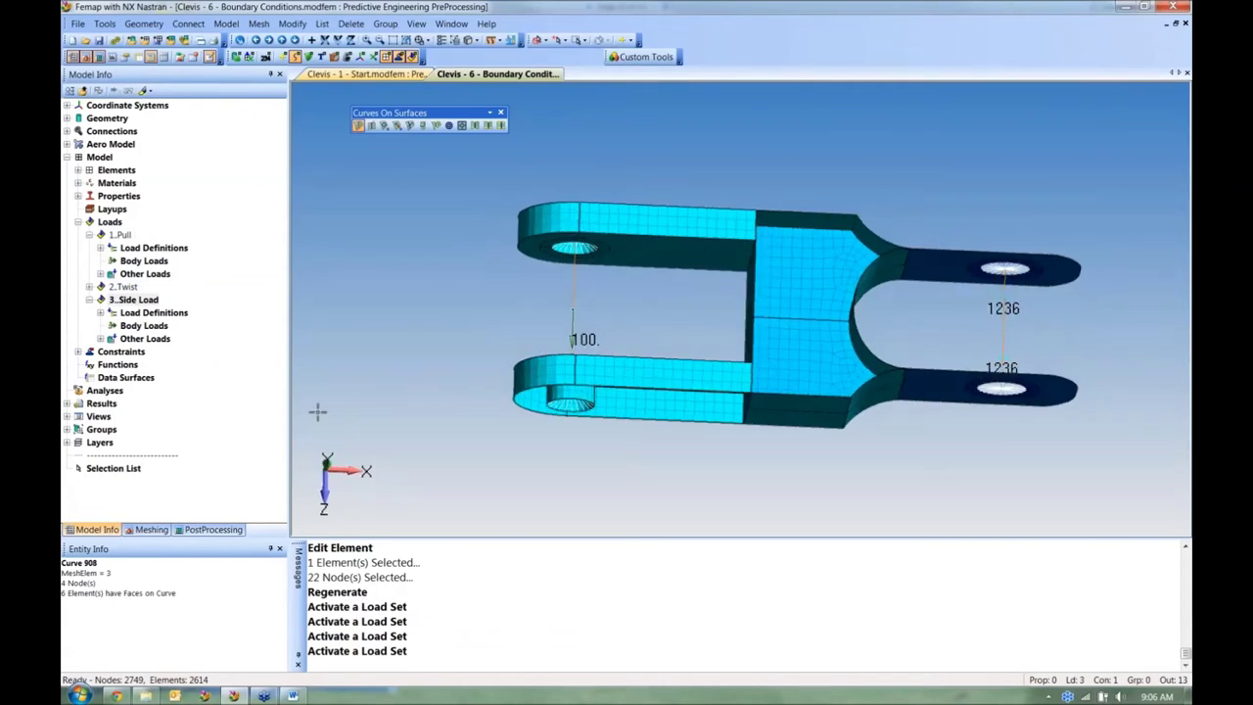
Step: Create an untitled NX Nastran static analysis set with multiple cases pairing the Fixed constraint with the Pull, Twist and Side Load sets
{"action": "right_click", "coordinate": [105, 391]}
{"action": "left_click", "coordinate": [140, 400]}
{"action": "left_click", "coordinate": [732, 454]}
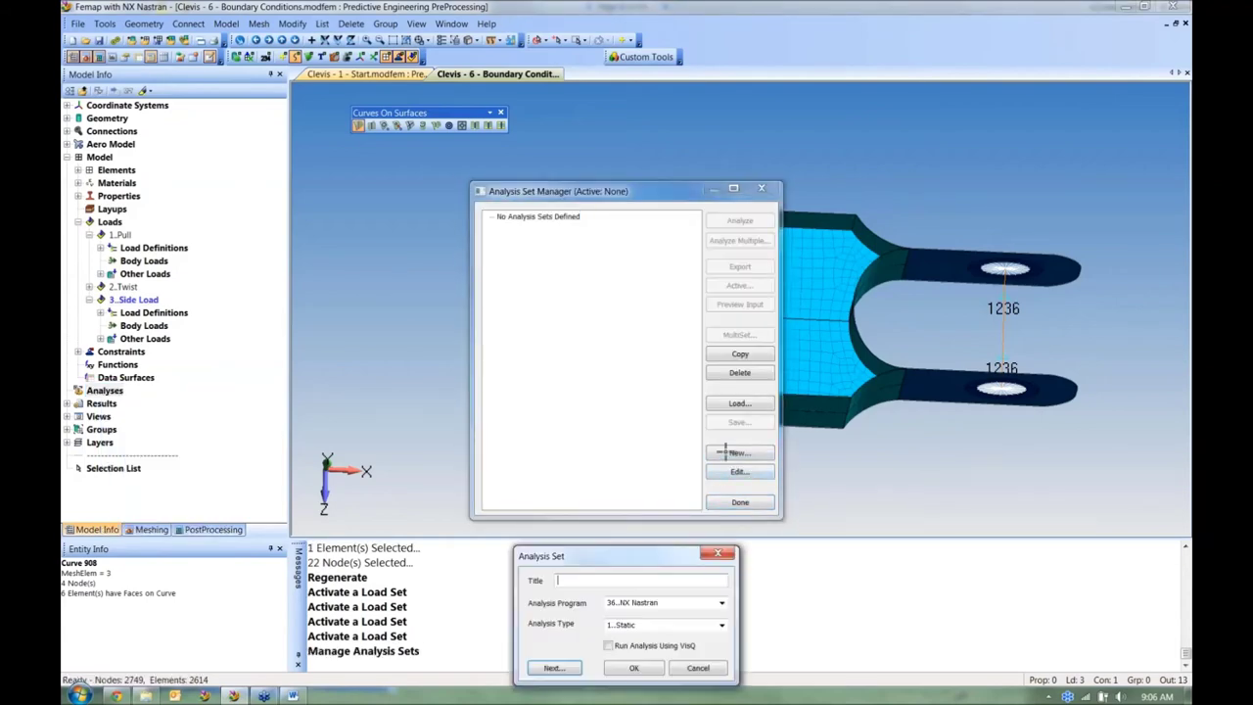
{"action": "left_click", "coordinate": [632, 672]}
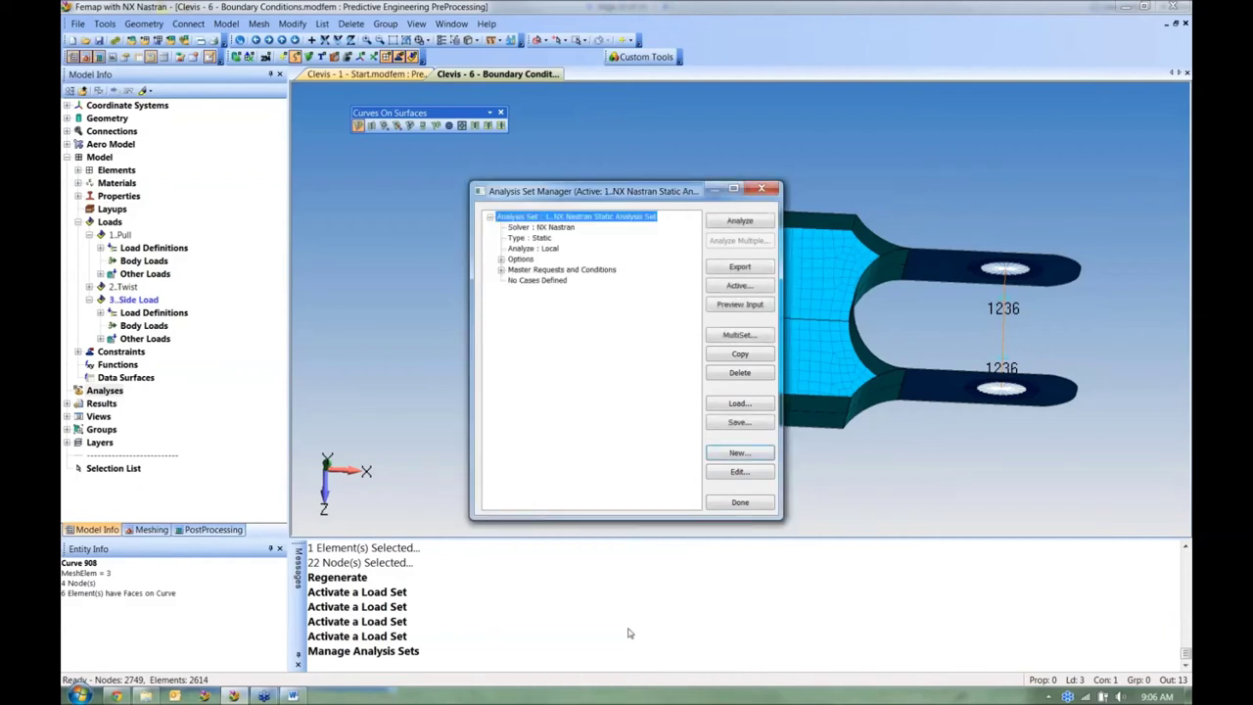
{"action": "left_click", "coordinate": [727, 336]}
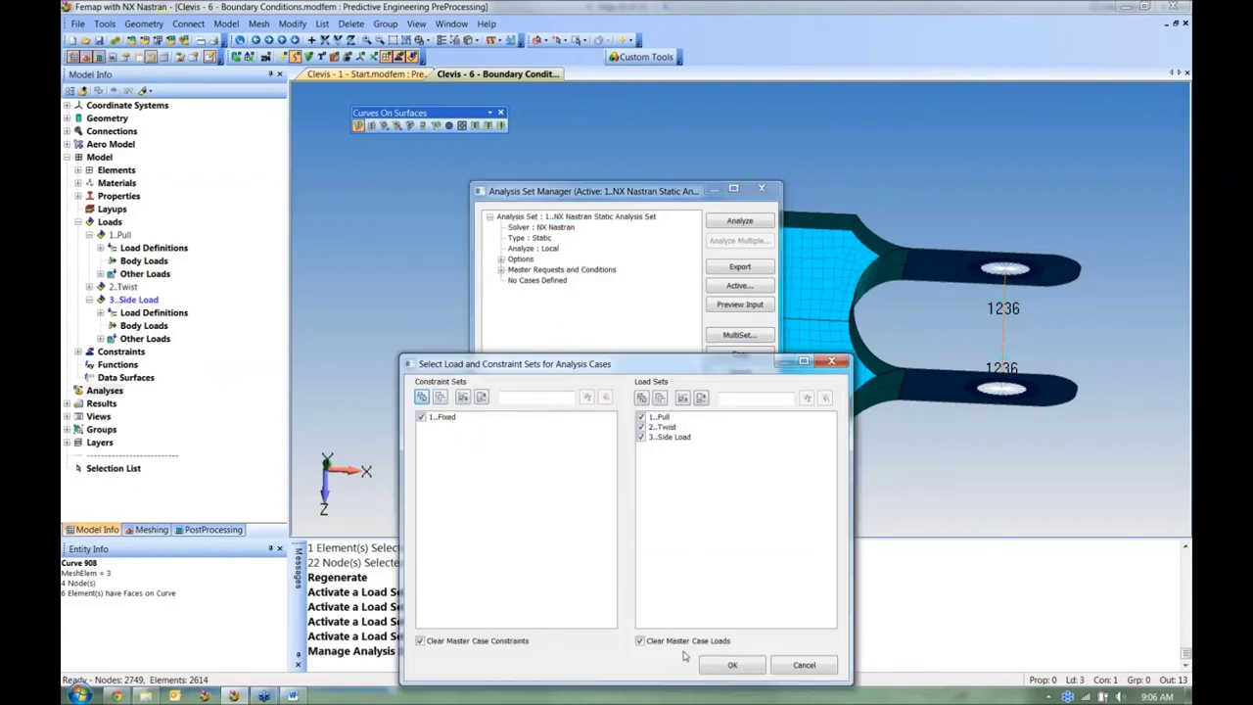
{"action": "left_click", "coordinate": [729, 667]}
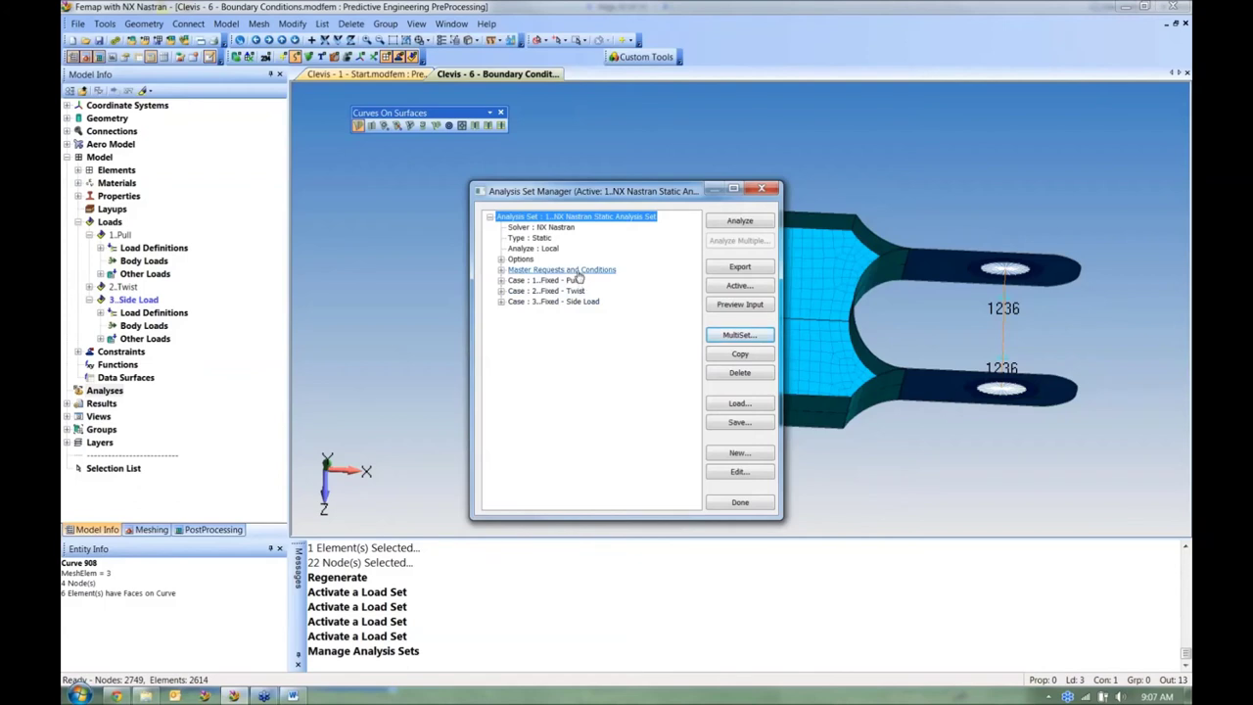
Step: Examine the boundary conditions of the analysis set's master case and Fixed - Pull case, and close the manager
{"action": "double_click", "coordinate": [577, 272]}
{"action": "left_click", "coordinate": [572, 312]}
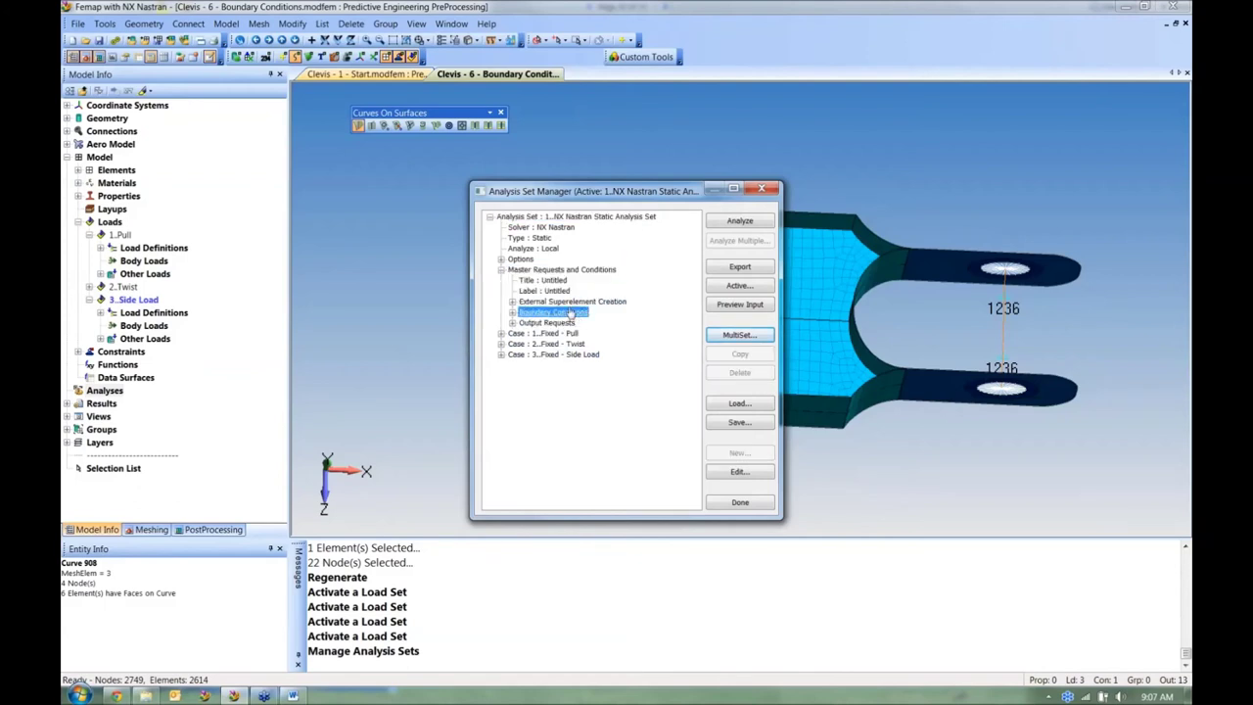
{"action": "double_click", "coordinate": [572, 313]}
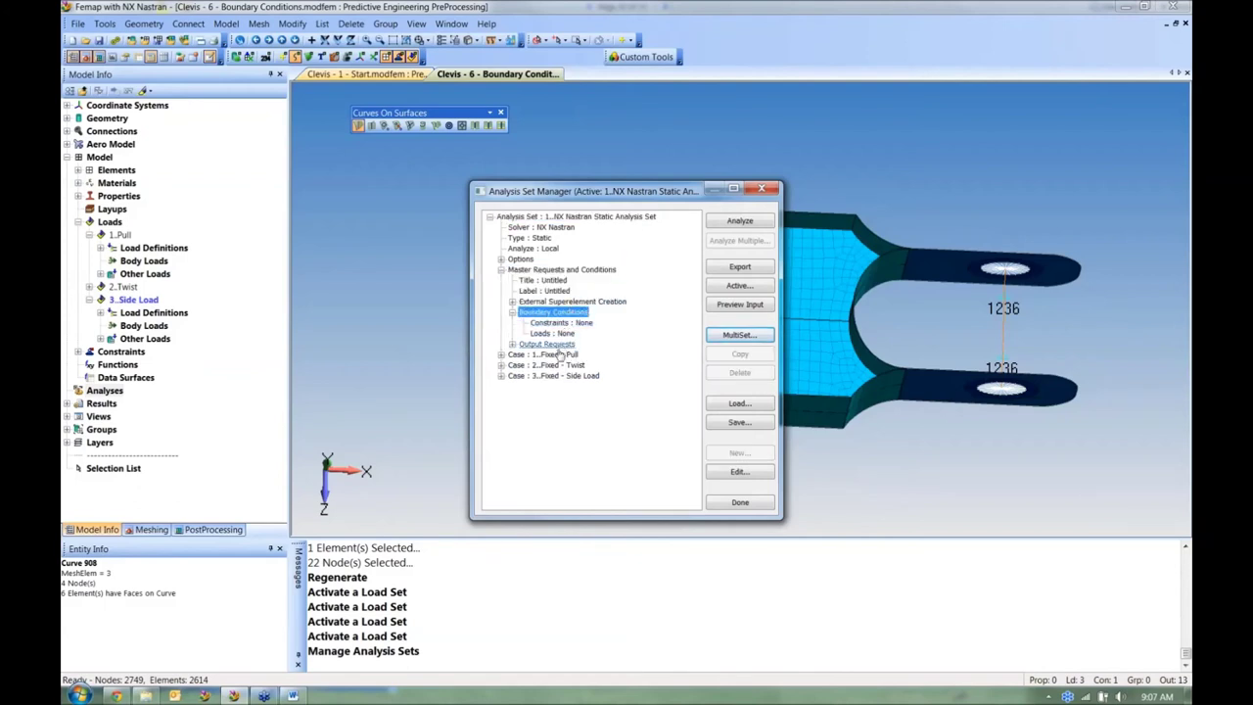
{"action": "double_click", "coordinate": [544, 354]}
{"action": "double_click", "coordinate": [554, 386]}
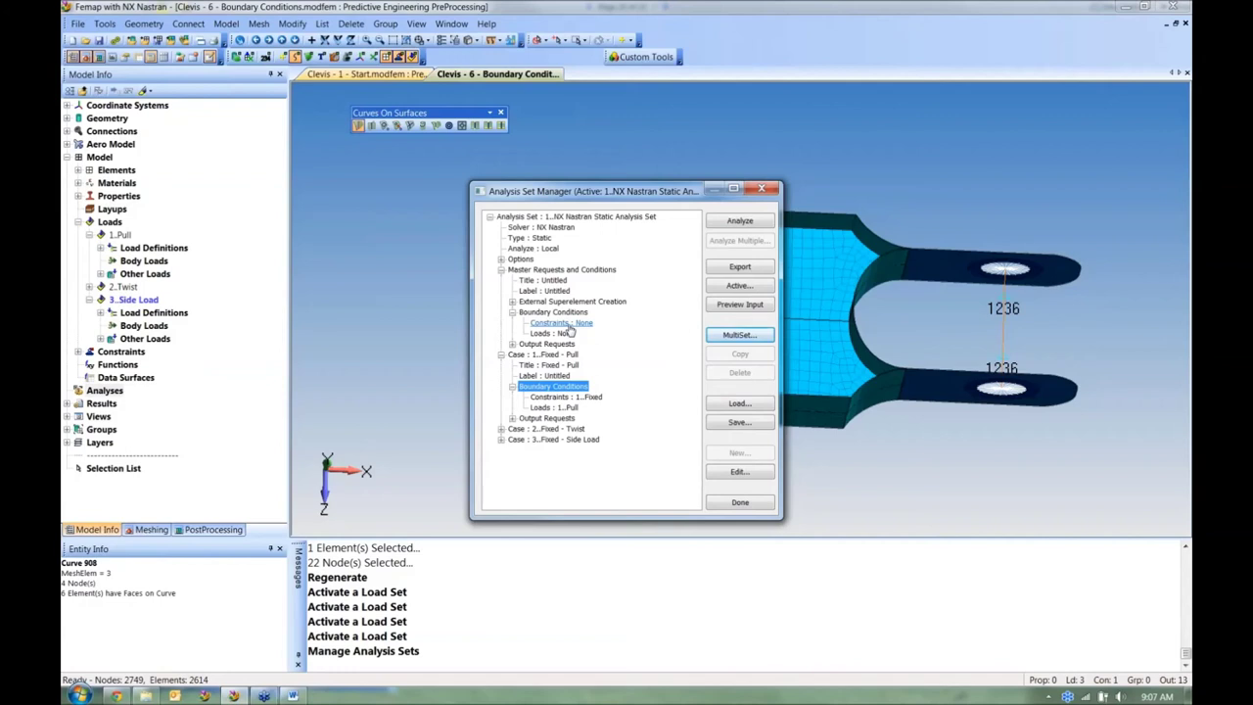
{"action": "left_click", "coordinate": [740, 502]}
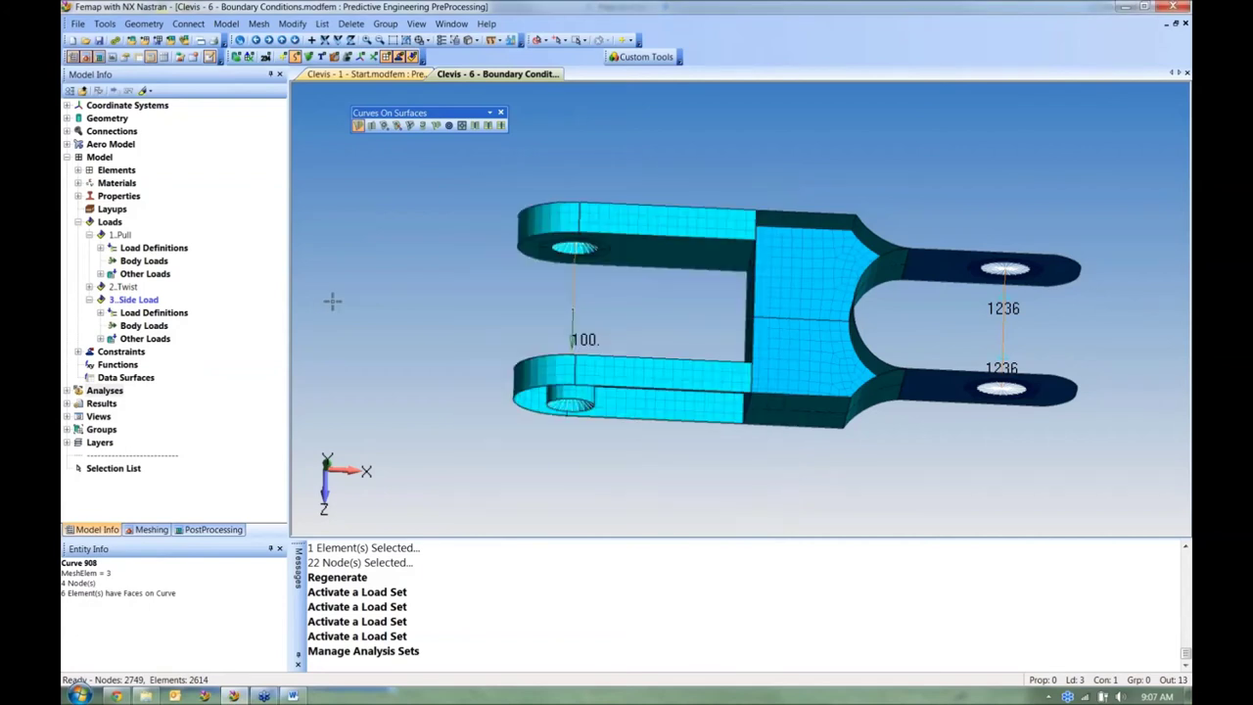
Step: Set the Results preferences to create studies titled by File Name and to title Nastran output sets by SUBTITLE, LABEL
{"action": "left_click", "coordinate": [67, 403]}
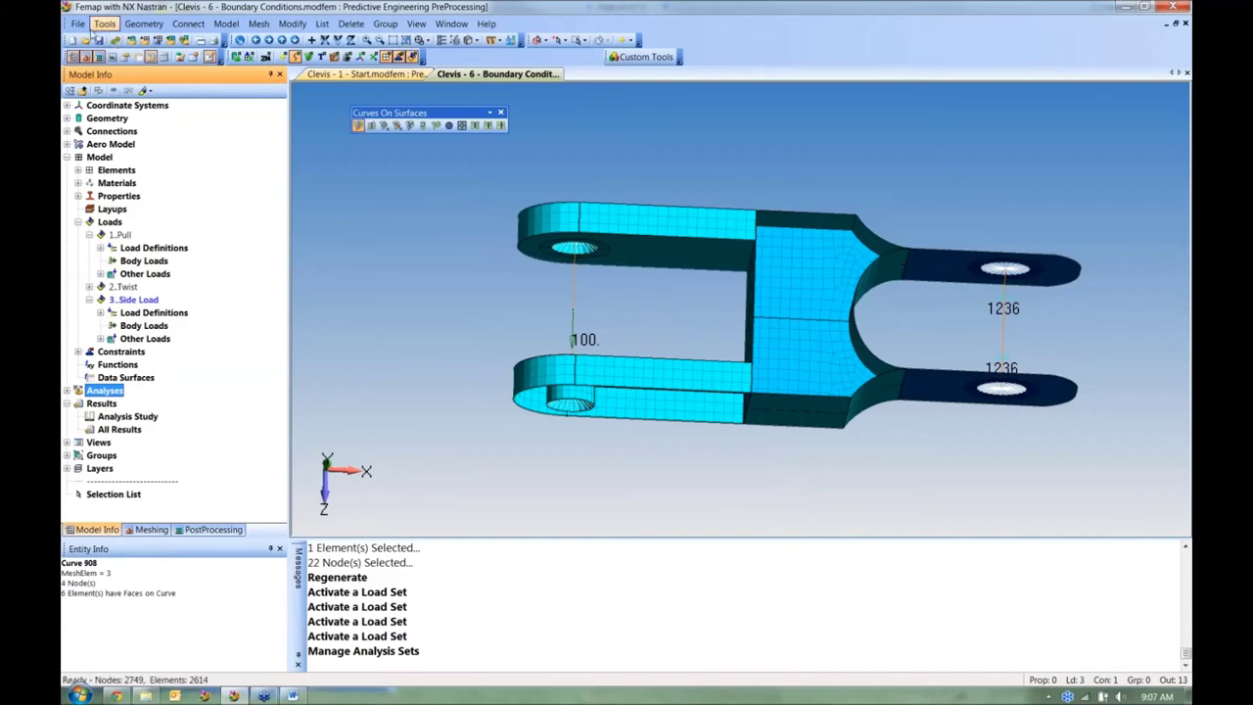
{"action": "left_click", "coordinate": [78, 23]}
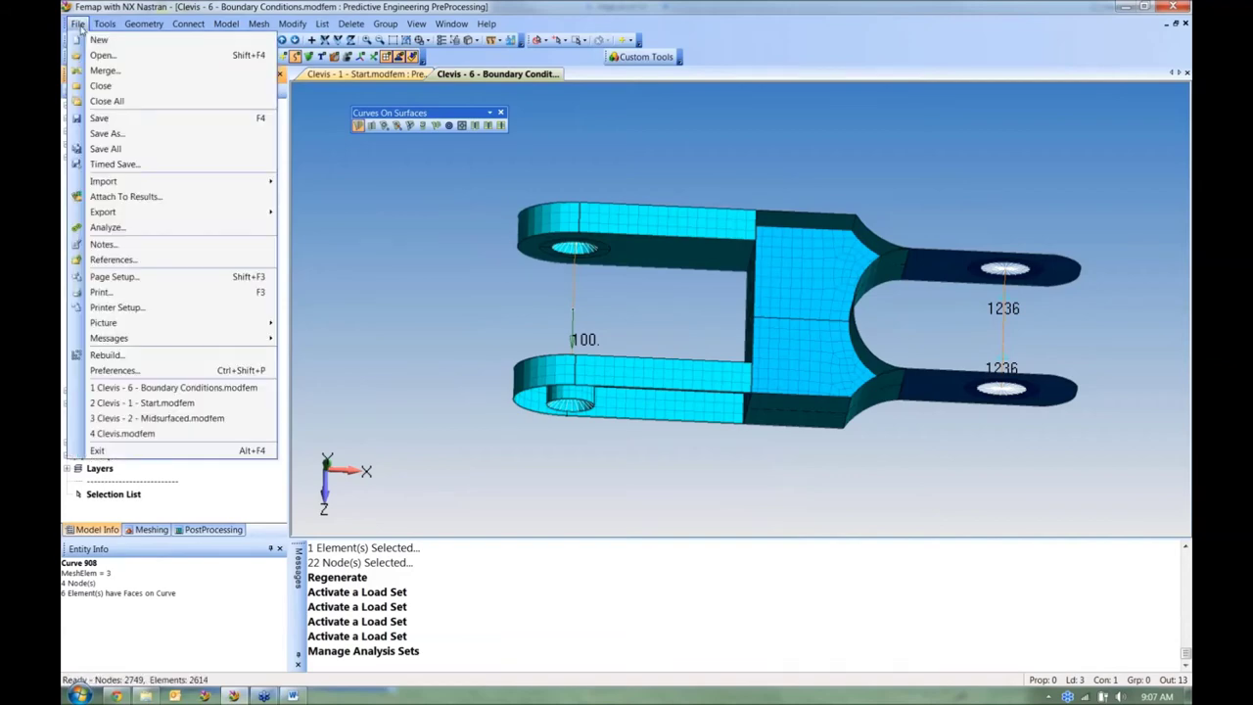
{"action": "left_click", "coordinate": [128, 370]}
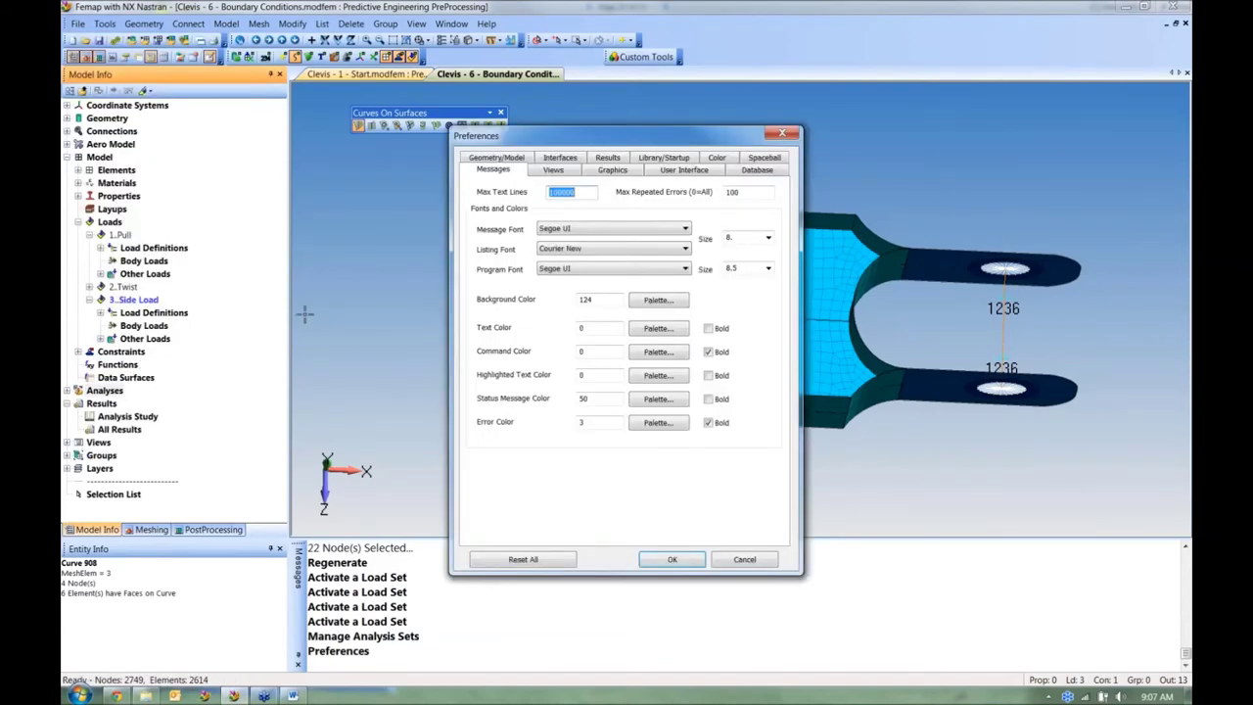
{"action": "left_click", "coordinate": [602, 159]}
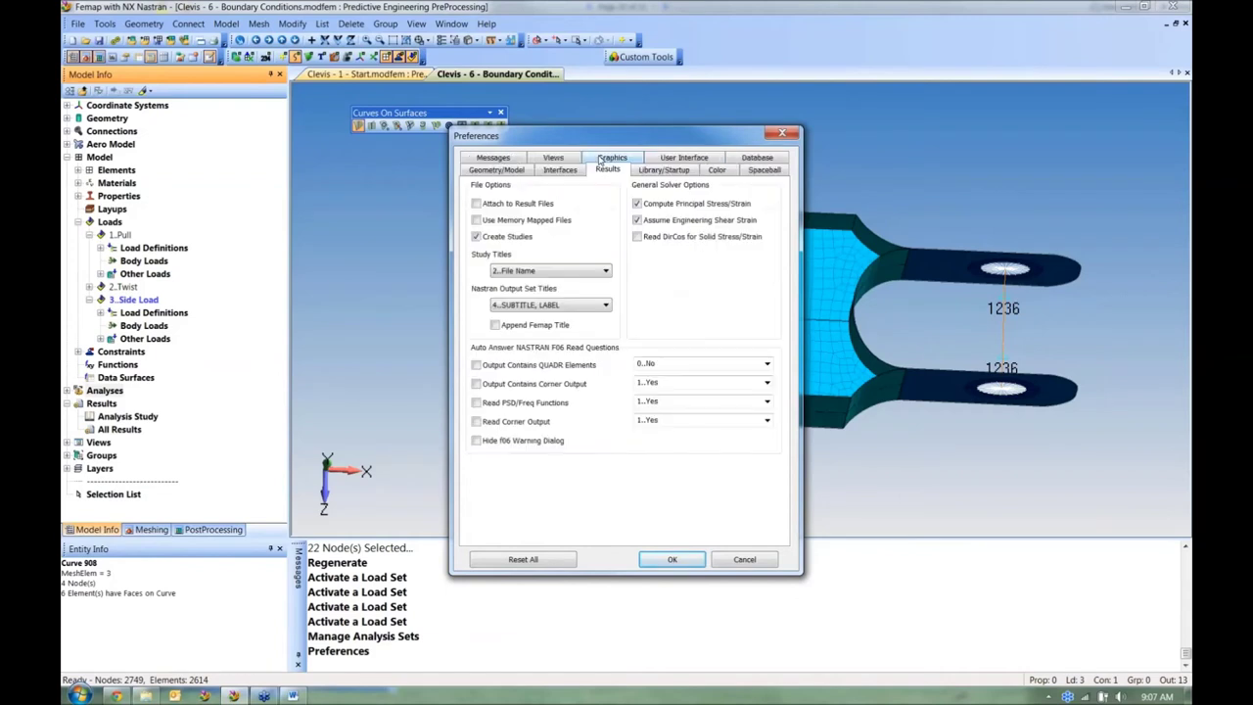
{"action": "left_click", "coordinate": [477, 237]}
{"action": "left_click", "coordinate": [477, 237]}
{"action": "left_click", "coordinate": [504, 272]}
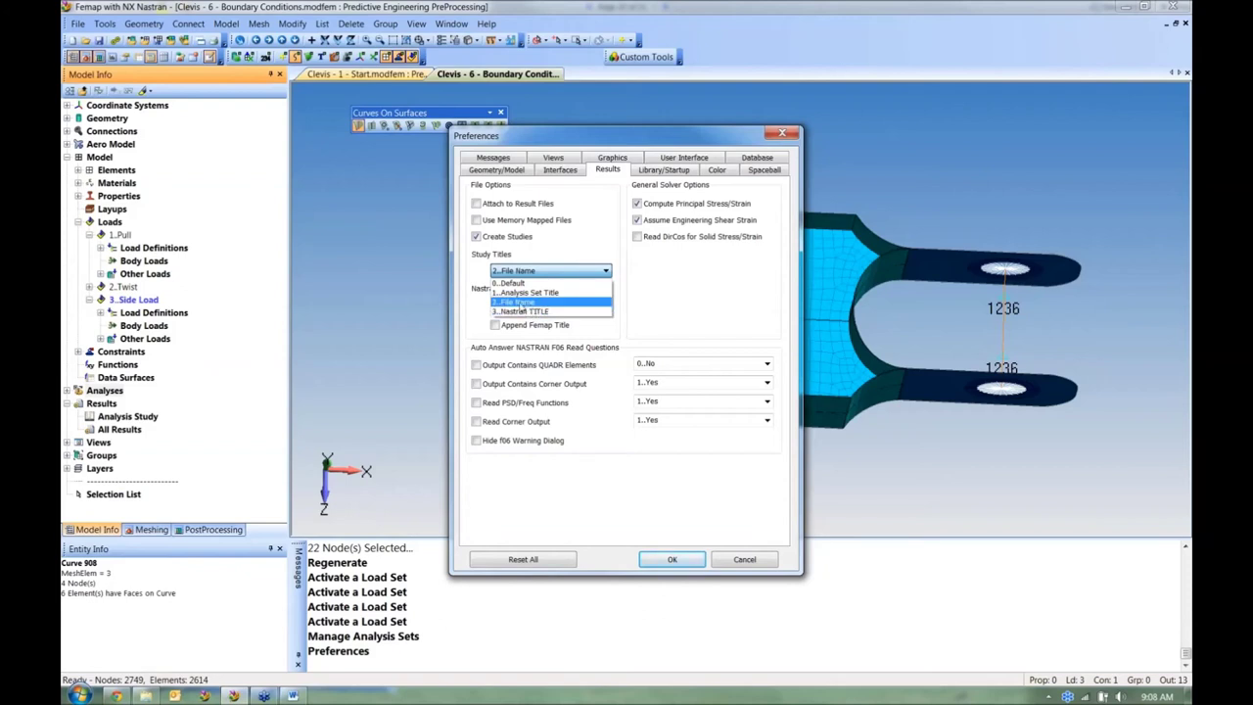
{"action": "left_click", "coordinate": [520, 303]}
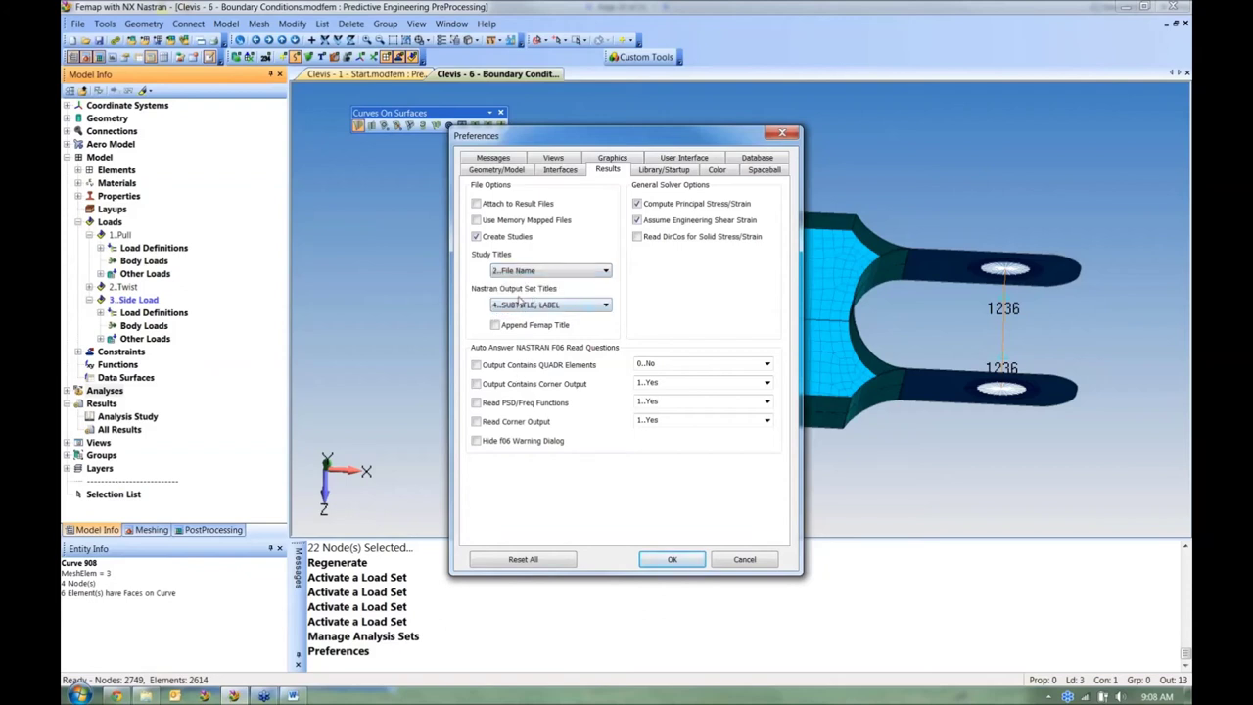
{"action": "left_click", "coordinate": [529, 306]}
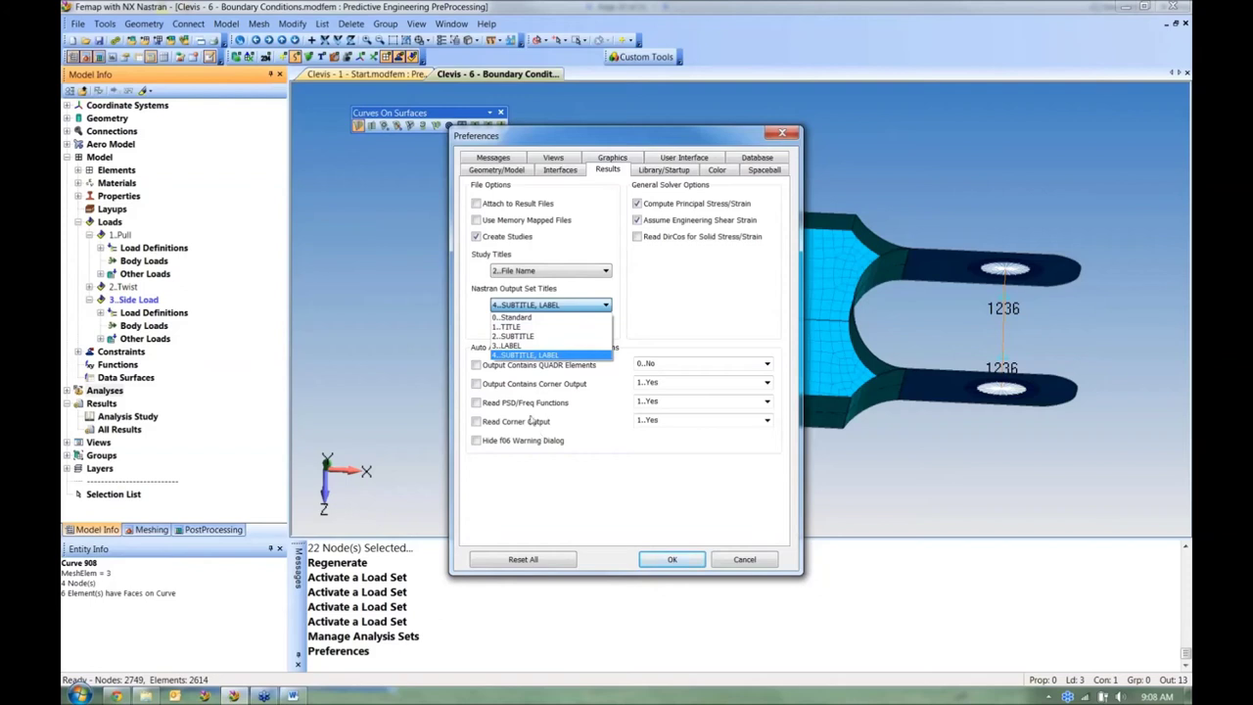
{"action": "left_click", "coordinate": [524, 354]}
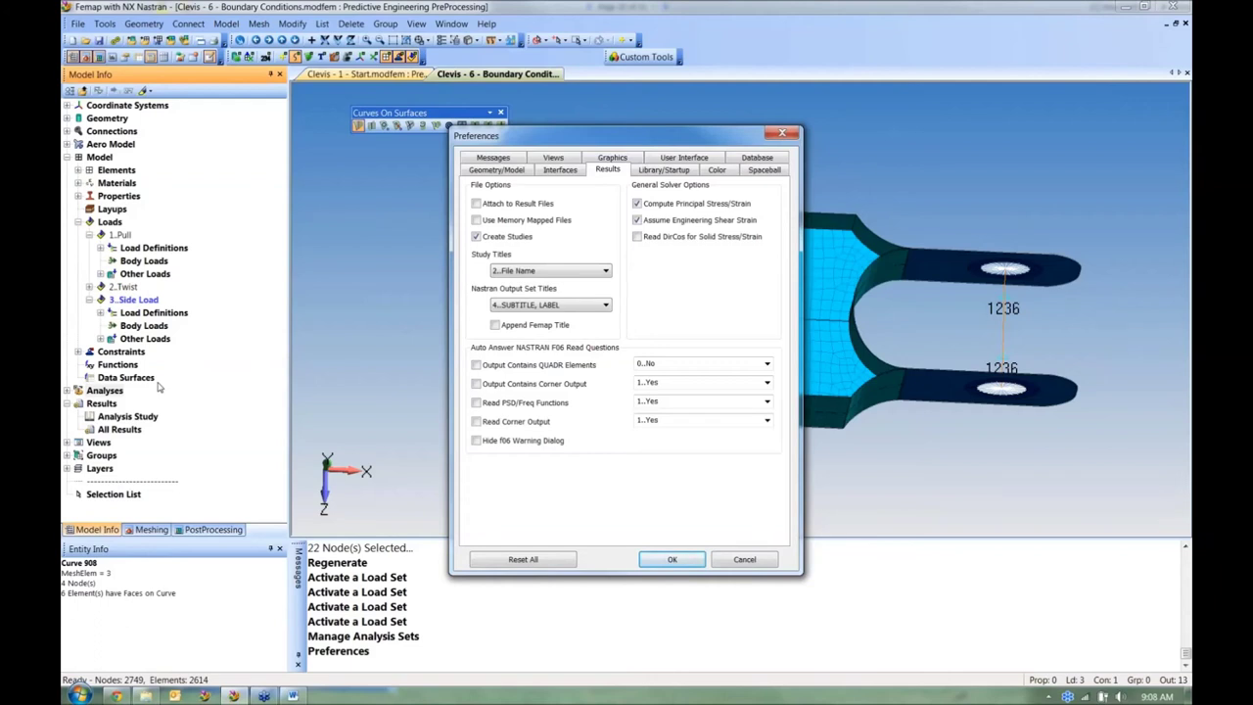
{"action": "left_click", "coordinate": [658, 558]}
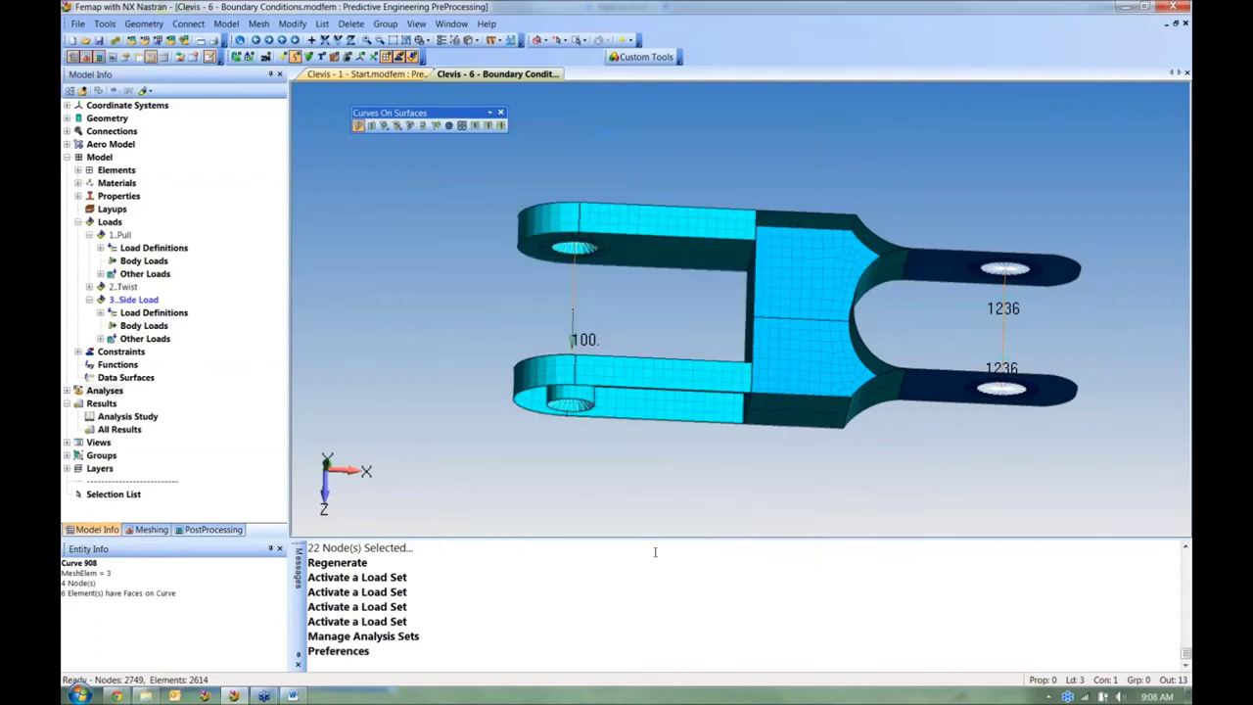
Step: Run the NX Nastran Static Analysis Set on the clevis model
{"action": "double_click", "coordinate": [104, 390]}
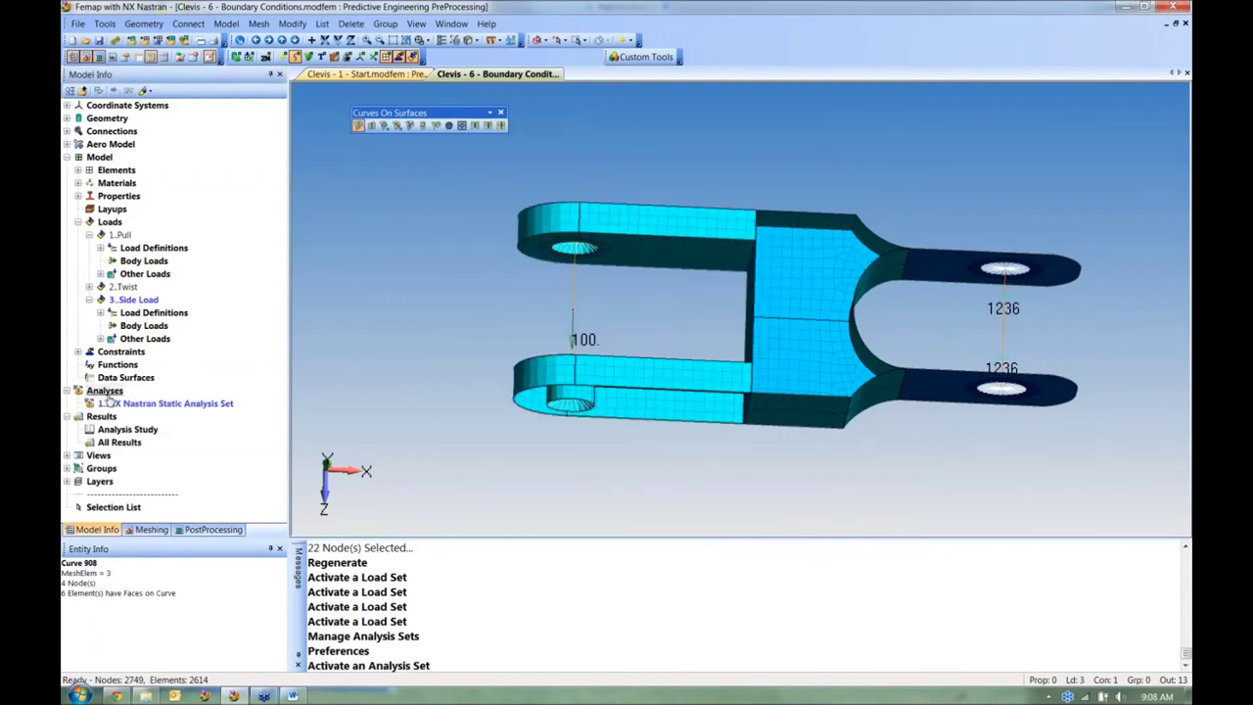
{"action": "right_click", "coordinate": [110, 402]}
{"action": "left_click", "coordinate": [156, 518]}
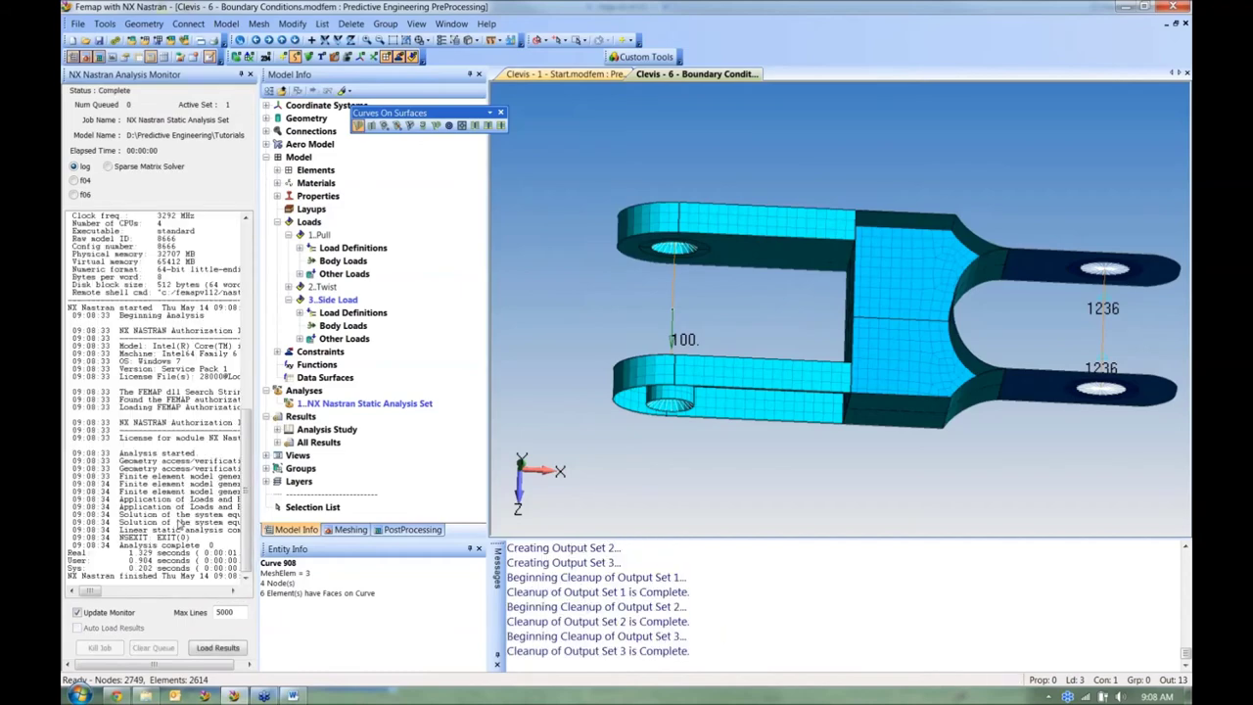
Step: Examine the output sets listed under All Results and within the new analysis study
{"action": "left_click", "coordinate": [277, 443]}
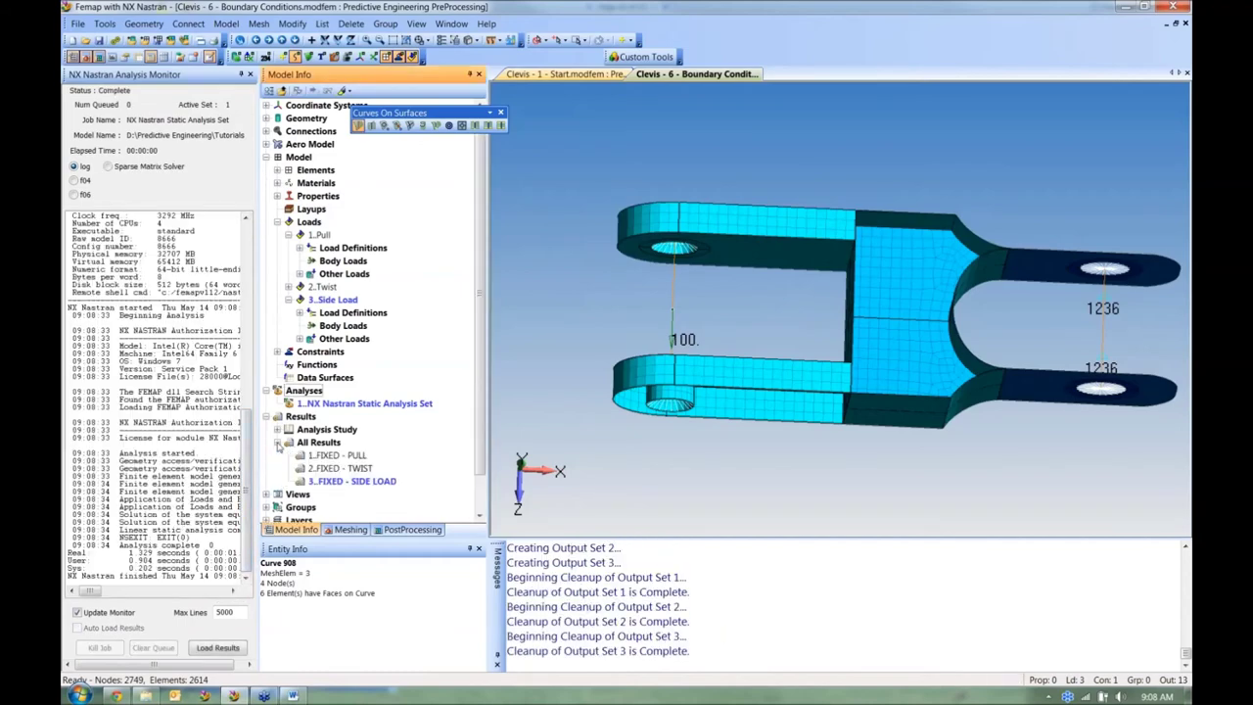
{"action": "double_click", "coordinate": [323, 484]}
{"action": "double_click", "coordinate": [294, 431]}
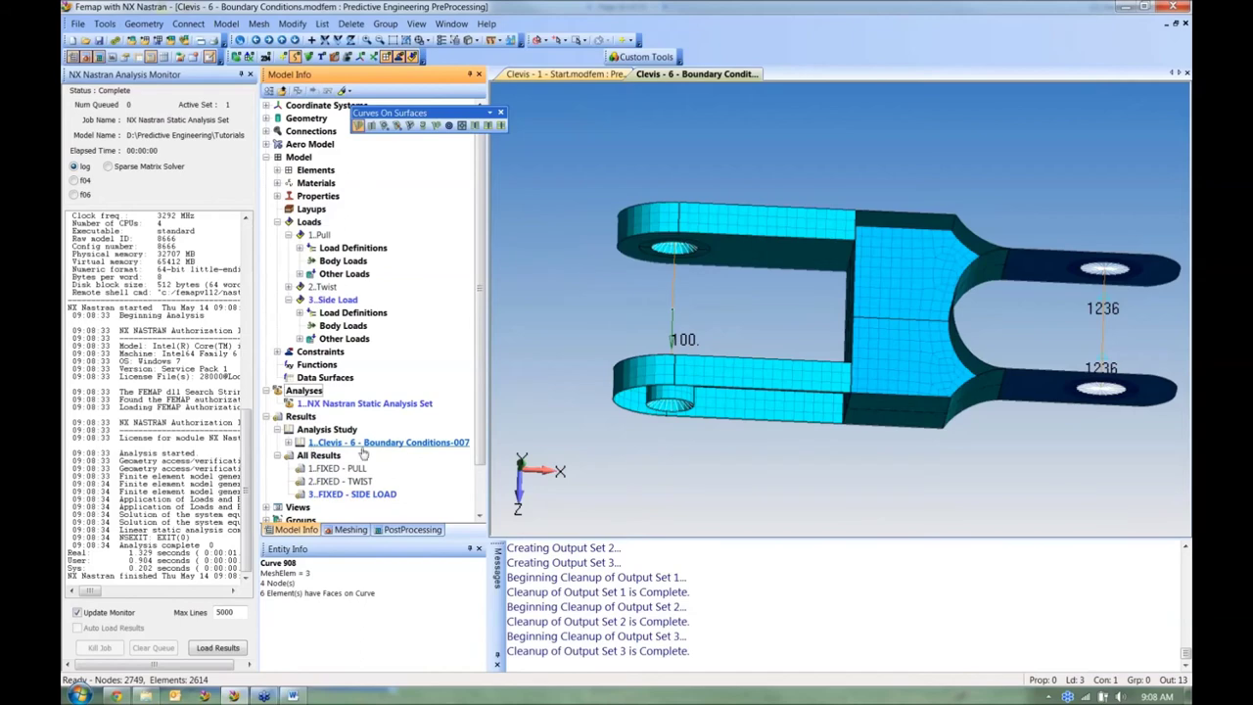
{"action": "left_click", "coordinate": [289, 443]}
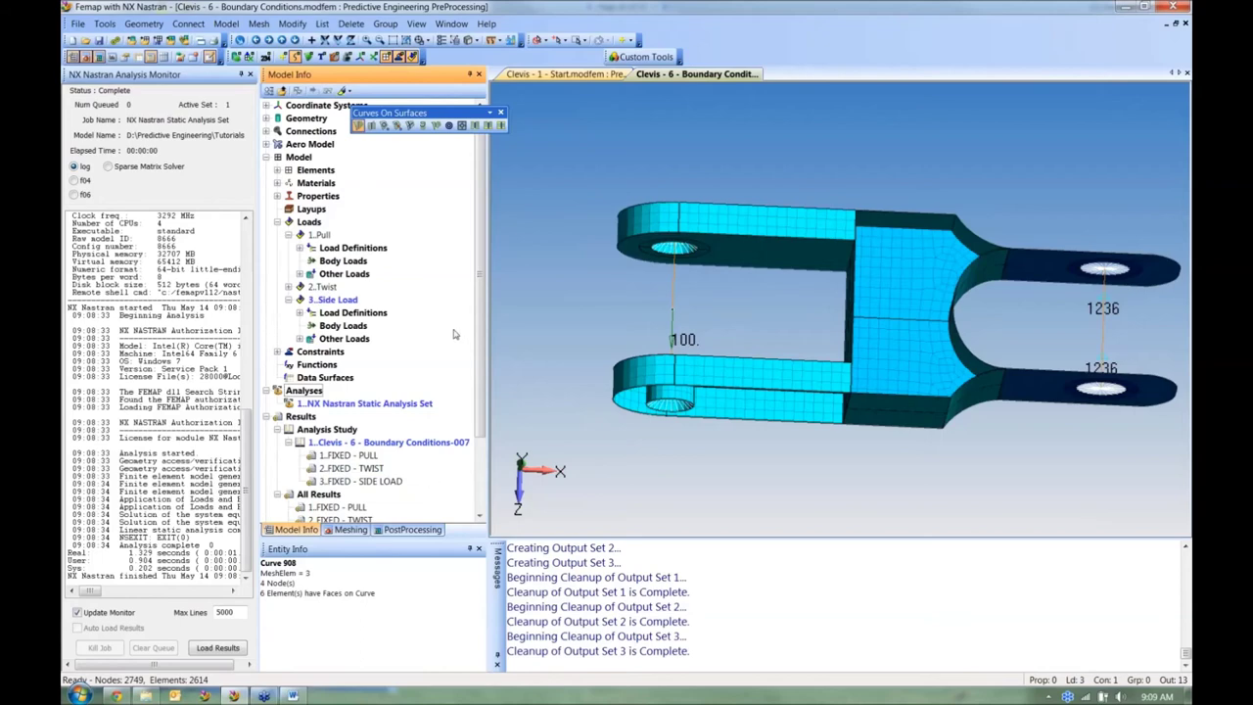
Step: Replace the clevis material with AISI 4340 Steel from the material library and solve the static analysis set again
{"action": "right_click", "coordinate": [319, 184]}
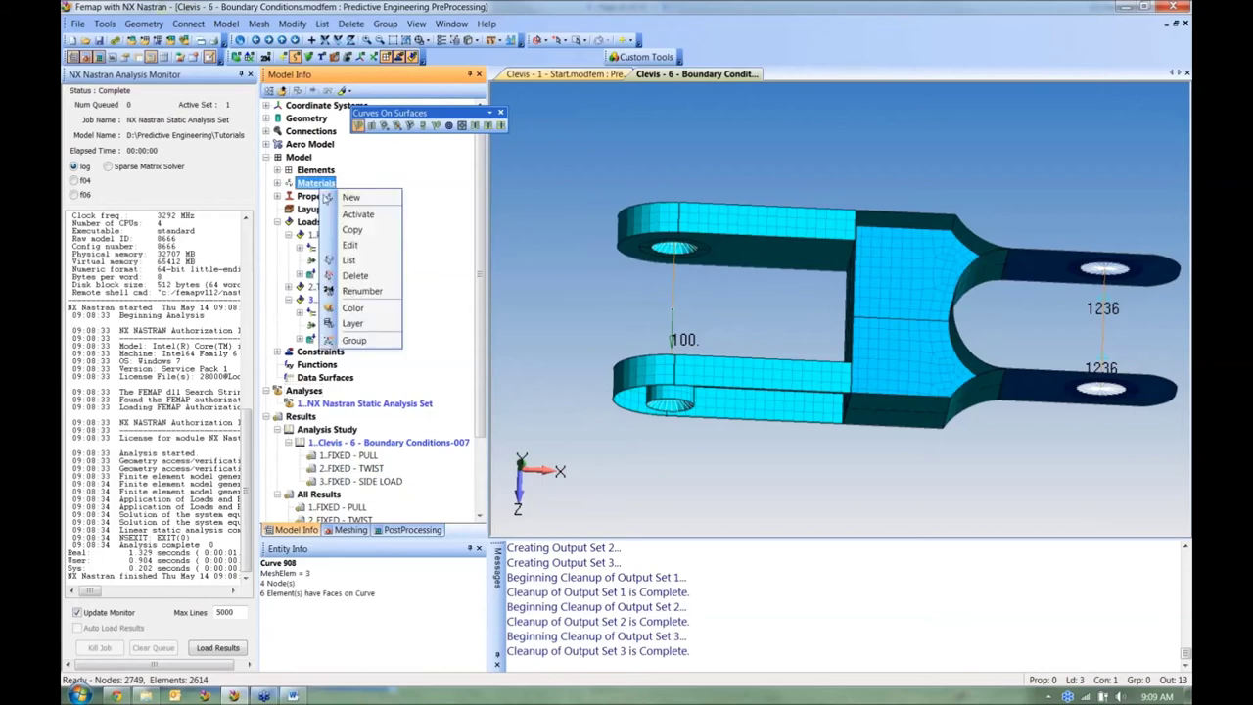
{"action": "left_click", "coordinate": [351, 245]}
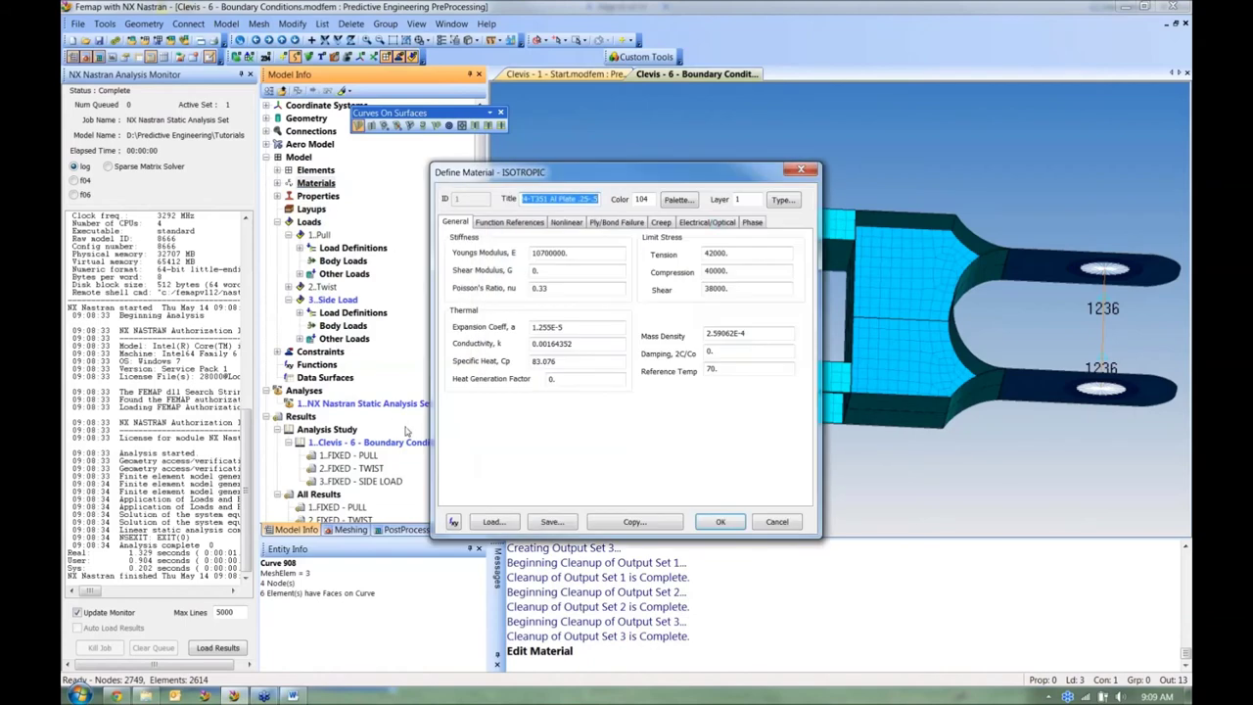
{"action": "left_click", "coordinate": [494, 521]}
{"action": "left_click", "coordinate": [495, 252]}
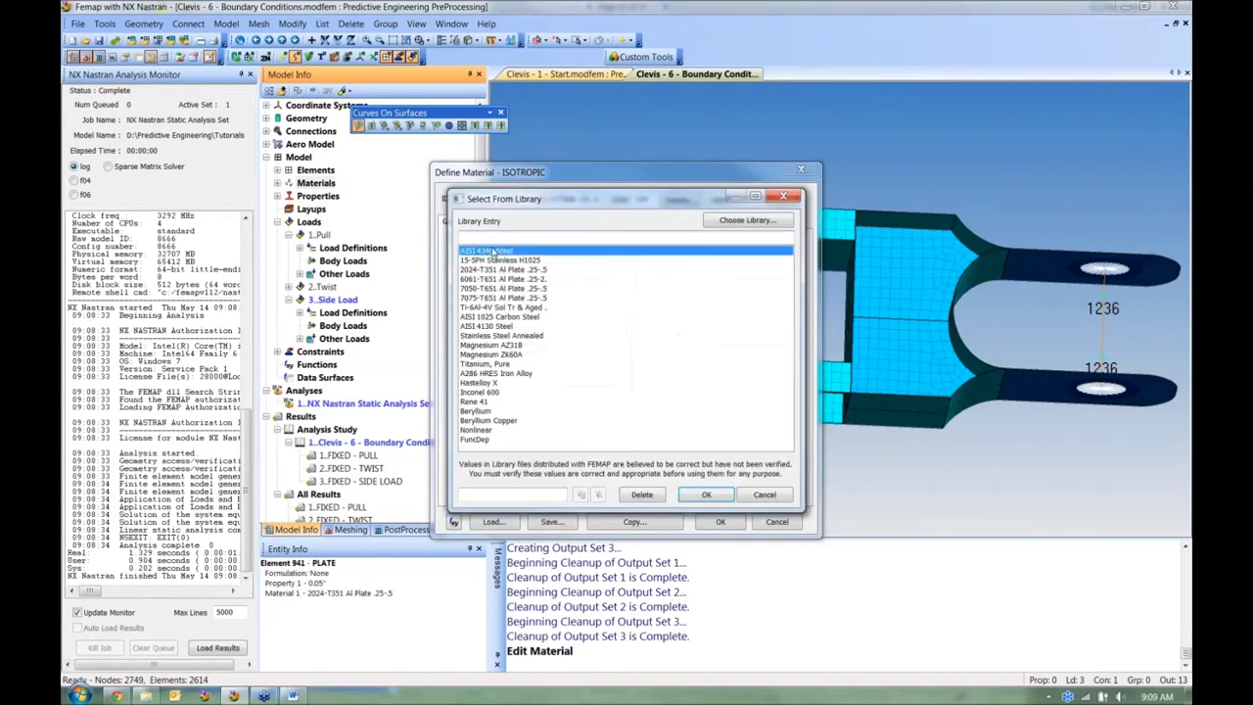
{"action": "double_click", "coordinate": [490, 239]}
{"action": "left_click", "coordinate": [720, 521]}
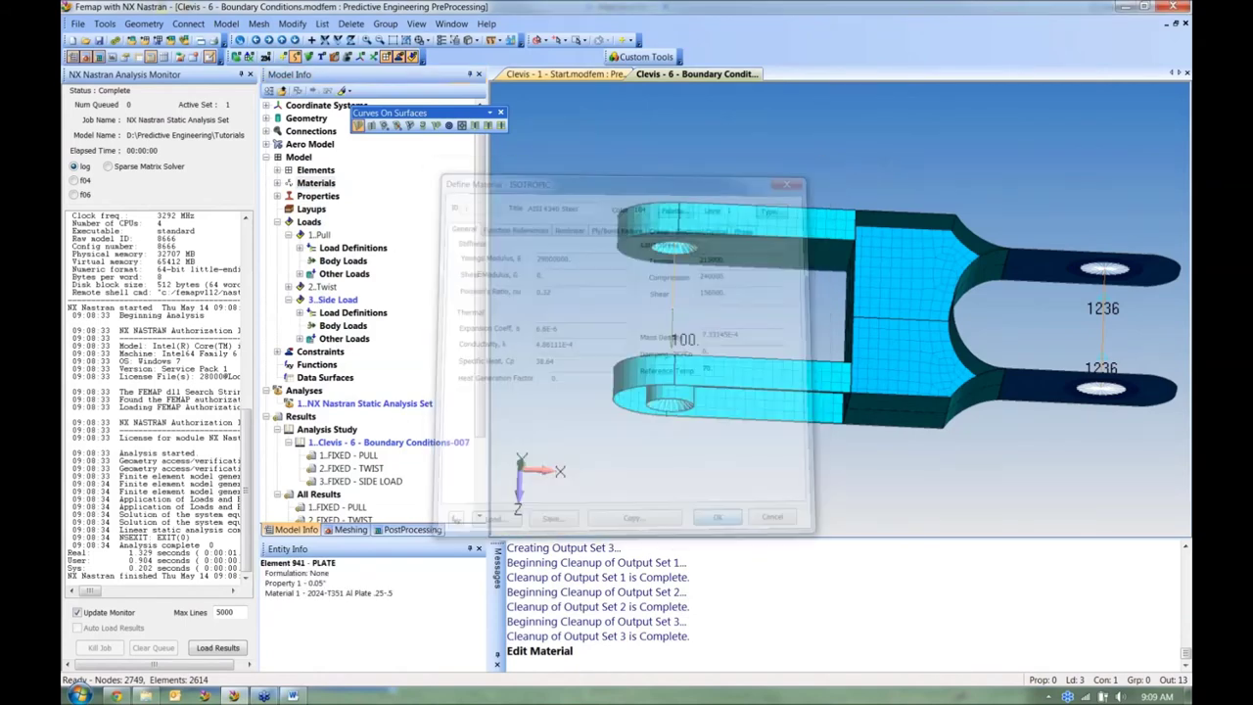
{"action": "left_click", "coordinate": [115, 41]}
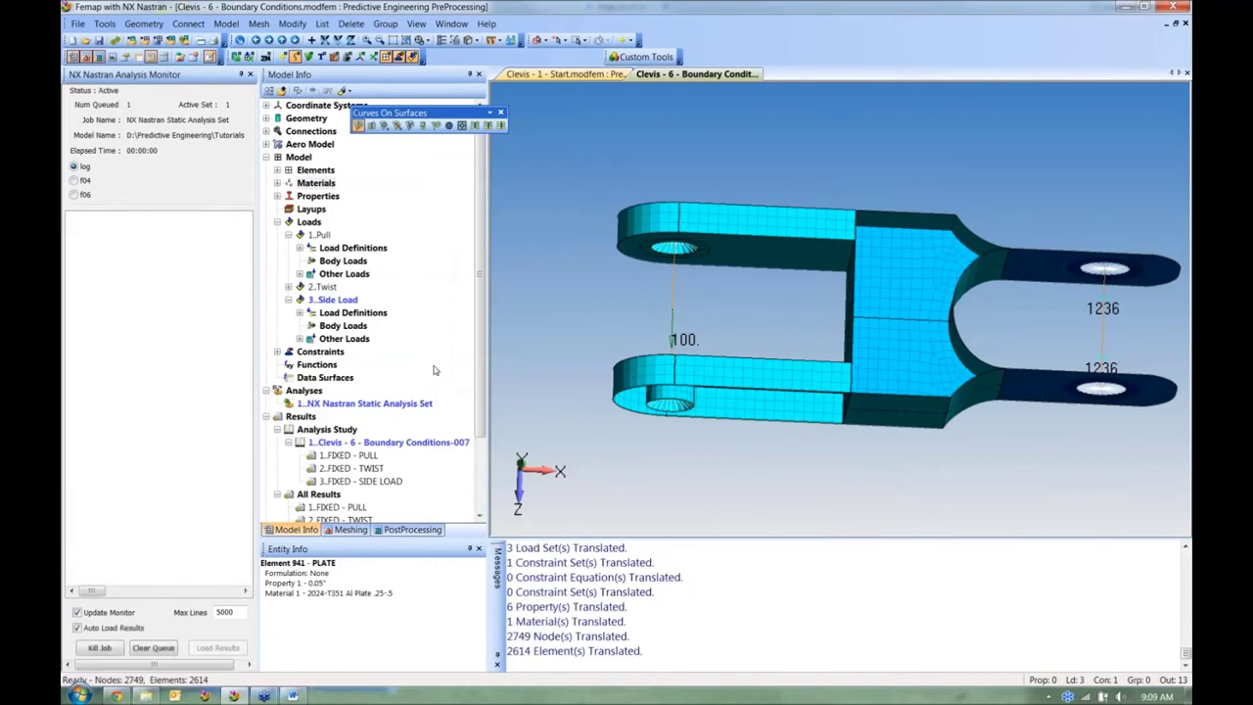
Step: Append -Al to the title of the first run's Fixed - Pull output set and -Steel to the second run's
{"action": "scroll", "coordinate": [480, 385], "scroll_direction": "down", "scroll_amount": 4}
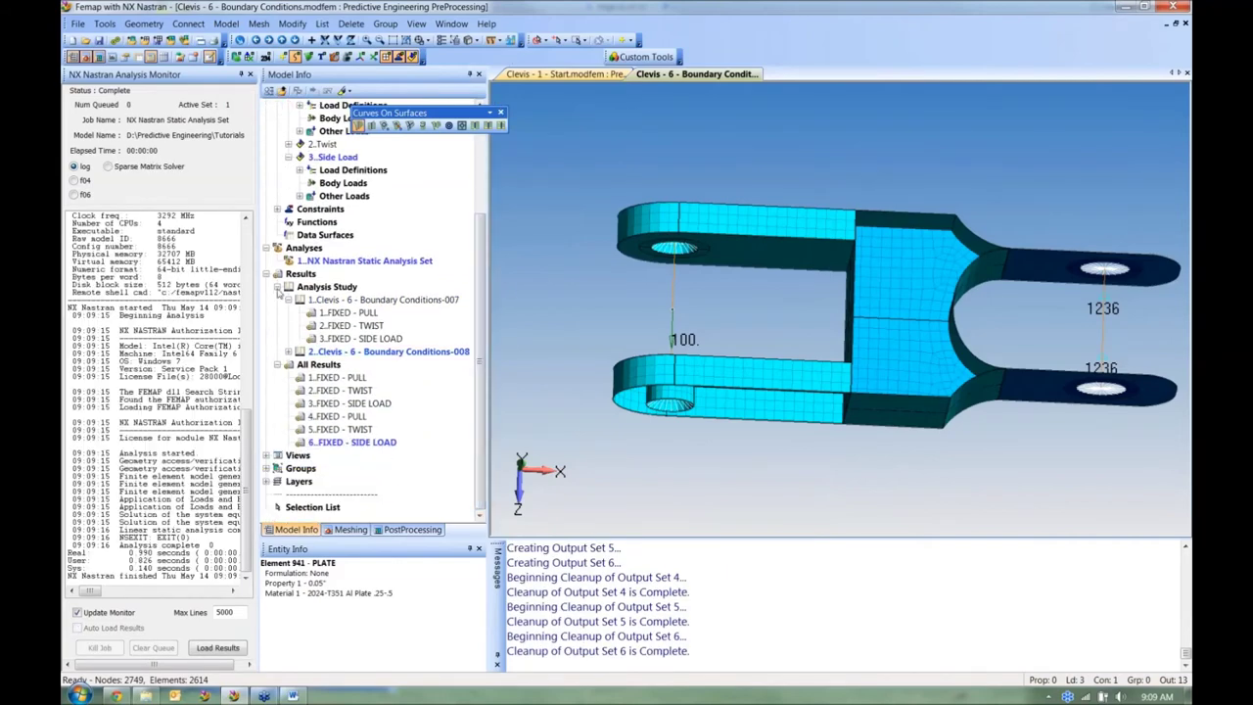
{"action": "left_click", "coordinate": [277, 286]}
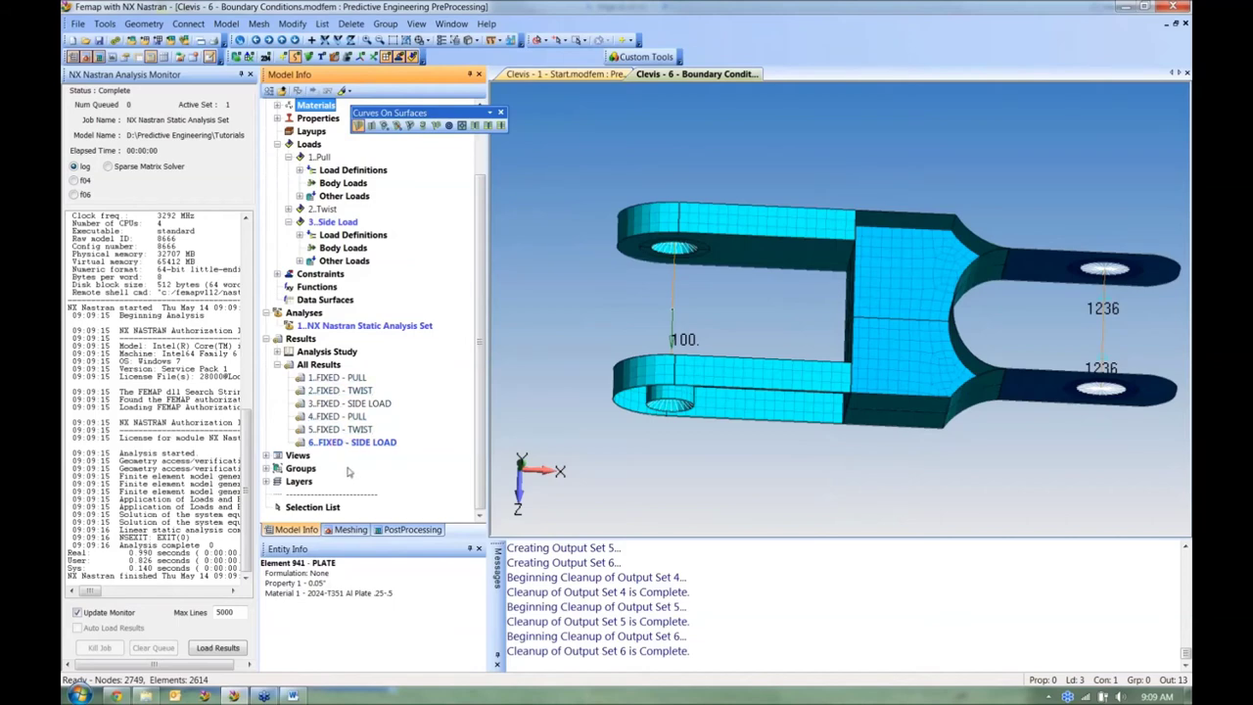
{"action": "left_click", "coordinate": [349, 378]}
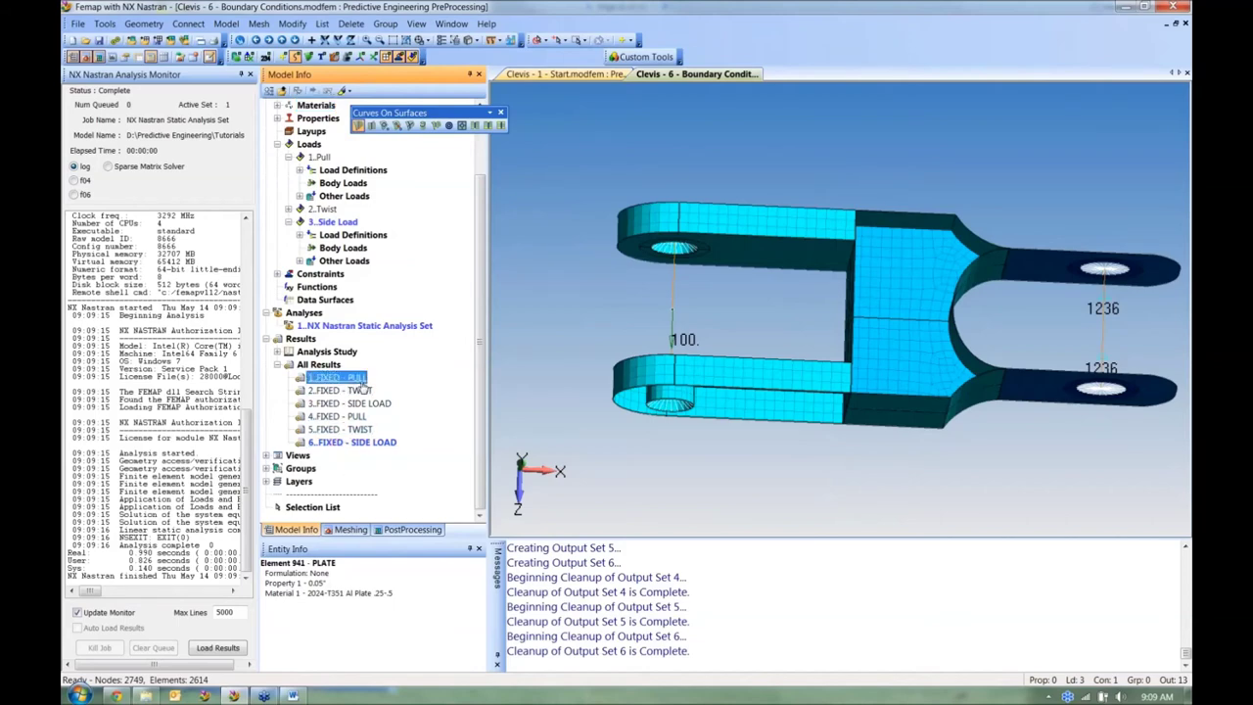
{"action": "left_click", "coordinate": [364, 382], "text": "ctrl"}
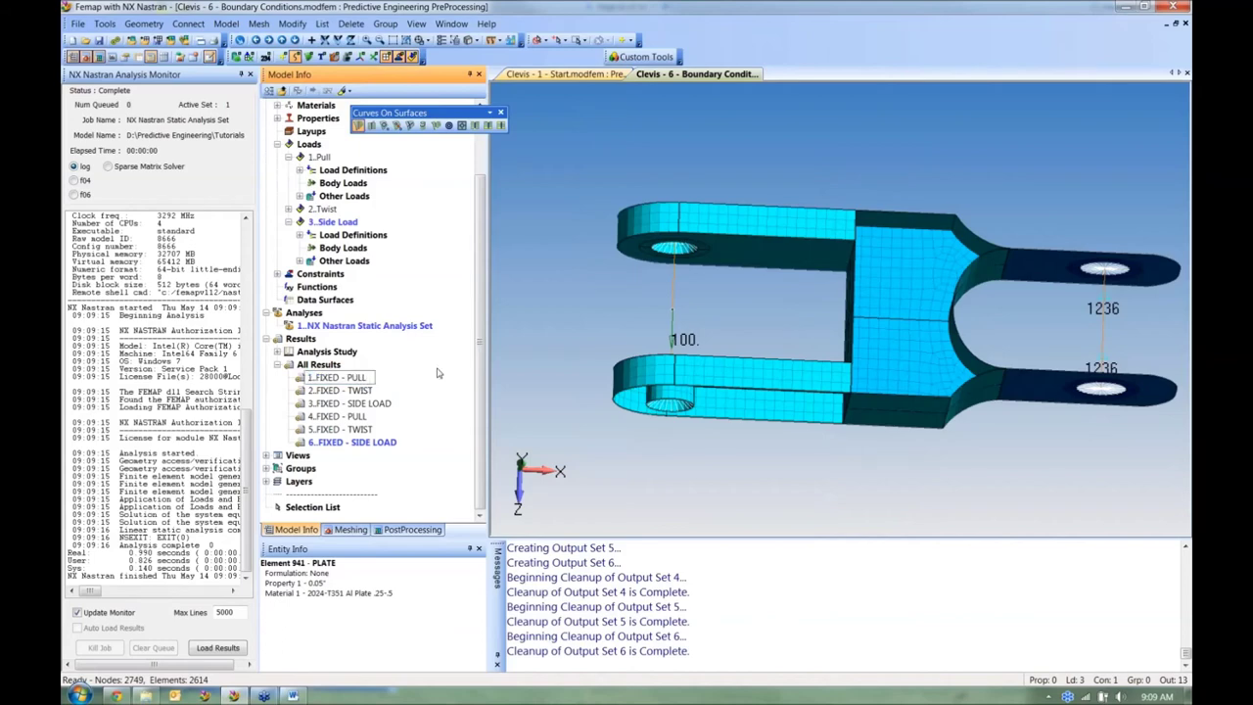
{"action": "type", "text": "-Al"}
{"action": "left_click", "coordinate": [362, 417]}
{"action": "left_click", "coordinate": [362, 418]}
{"action": "left_click", "coordinate": [372, 416]}
{"action": "type", "text": "-Steel"}
{"action": "key", "text": "Return"}
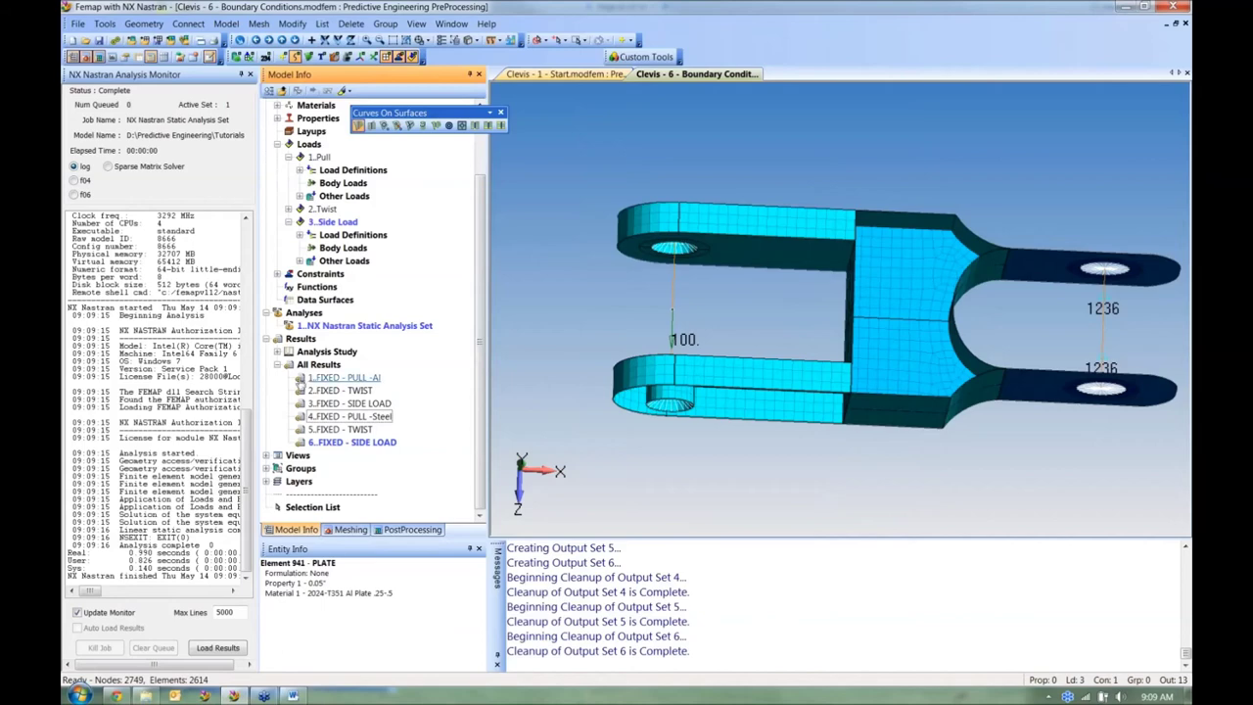
Step: Rename the first analysis study Alum and the second one Steel, and list the Steel study's output sets
{"action": "left_click", "coordinate": [278, 353]}
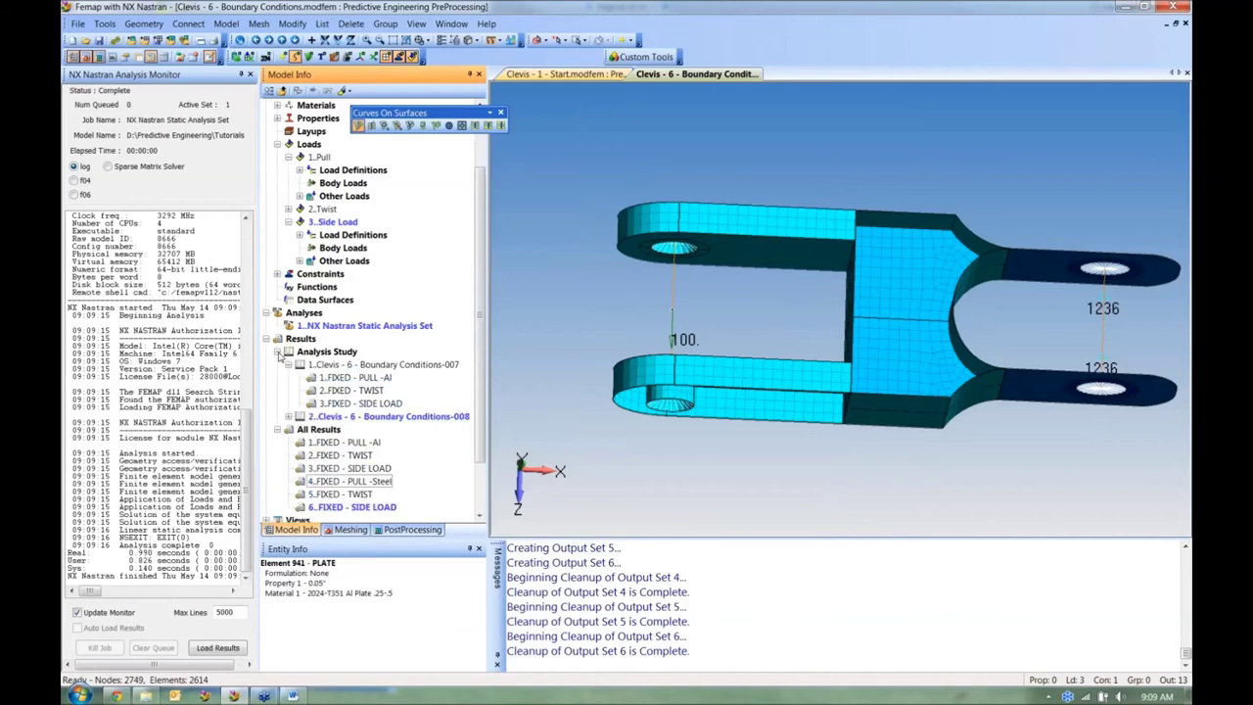
{"action": "left_click", "coordinate": [376, 364]}
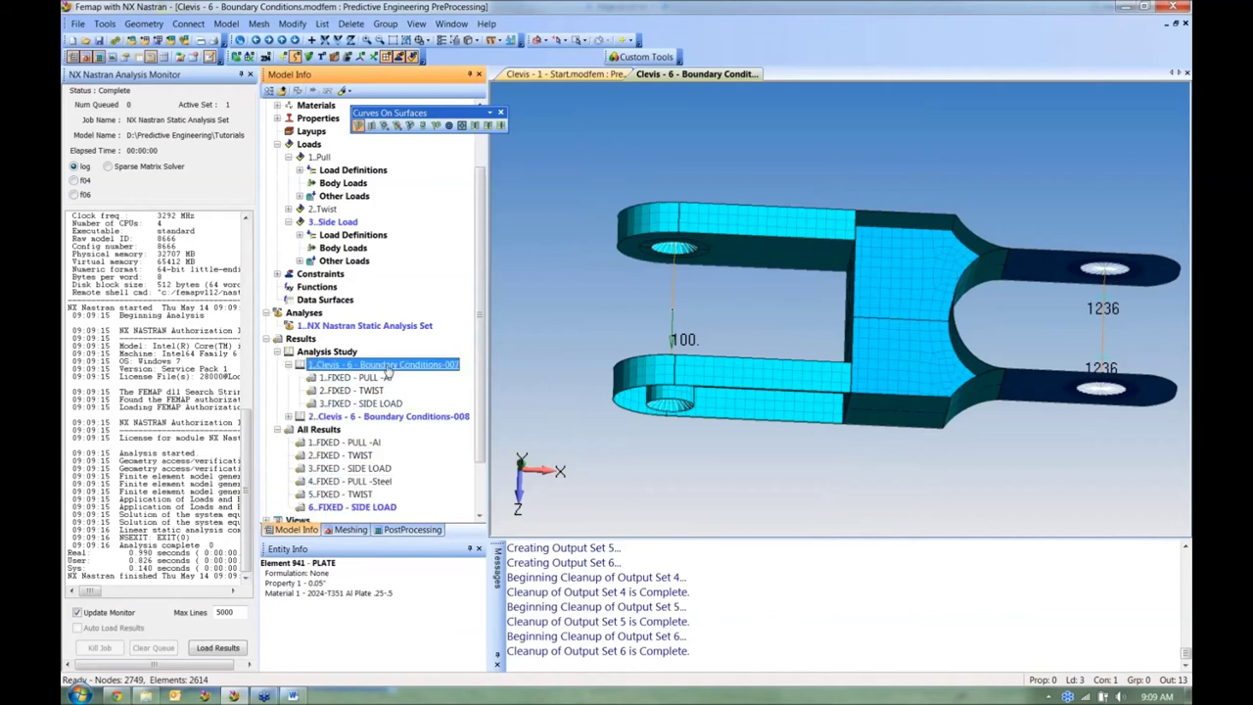
{"action": "left_click", "coordinate": [278, 429]}
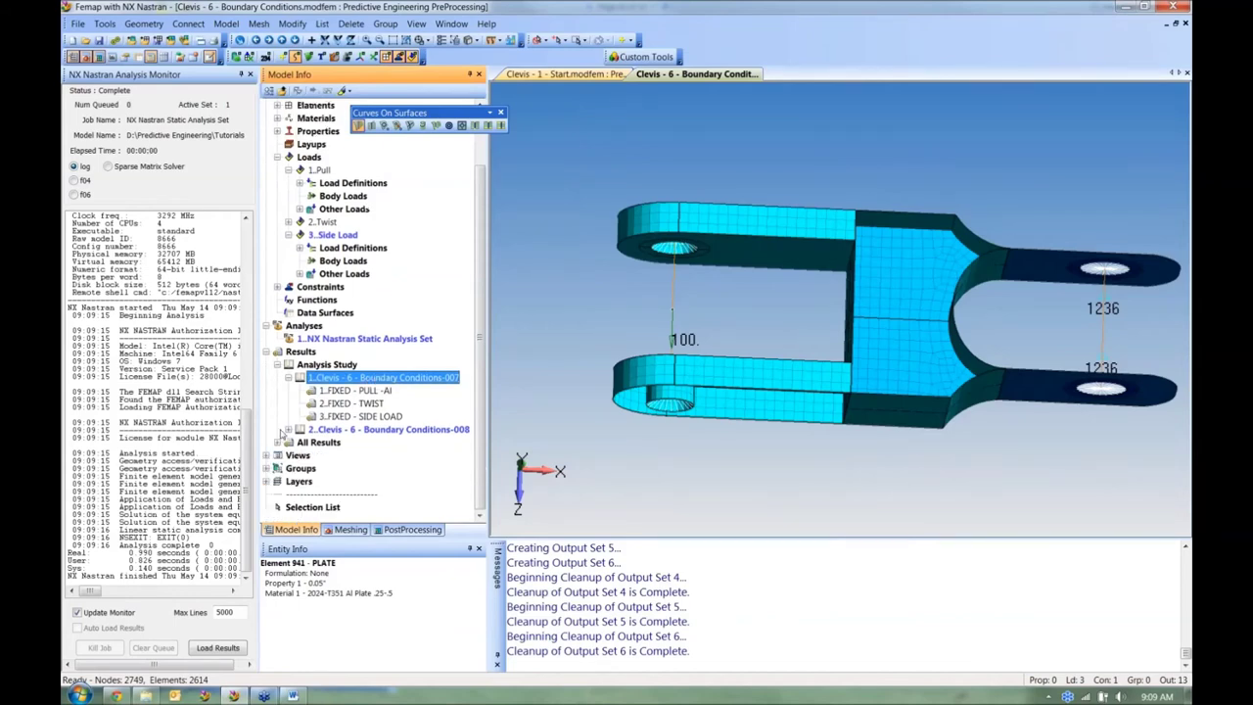
{"action": "left_click", "coordinate": [353, 385]}
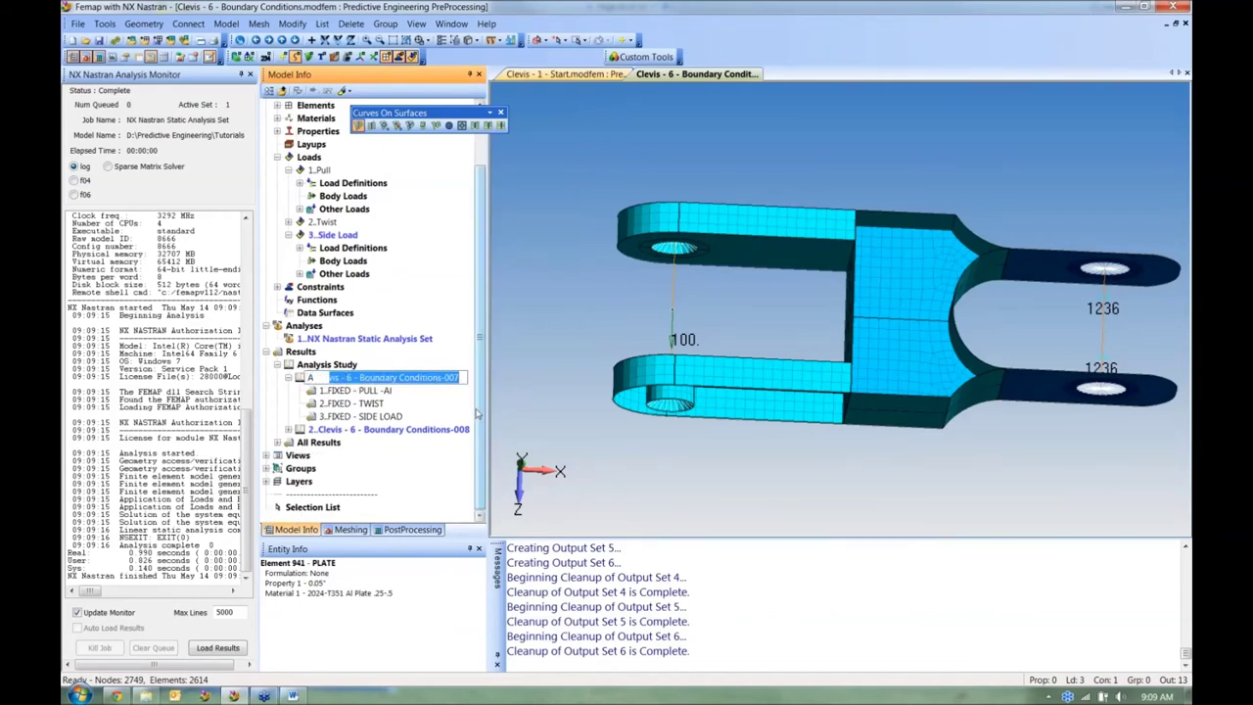
{"action": "type", "text": "Alum"}
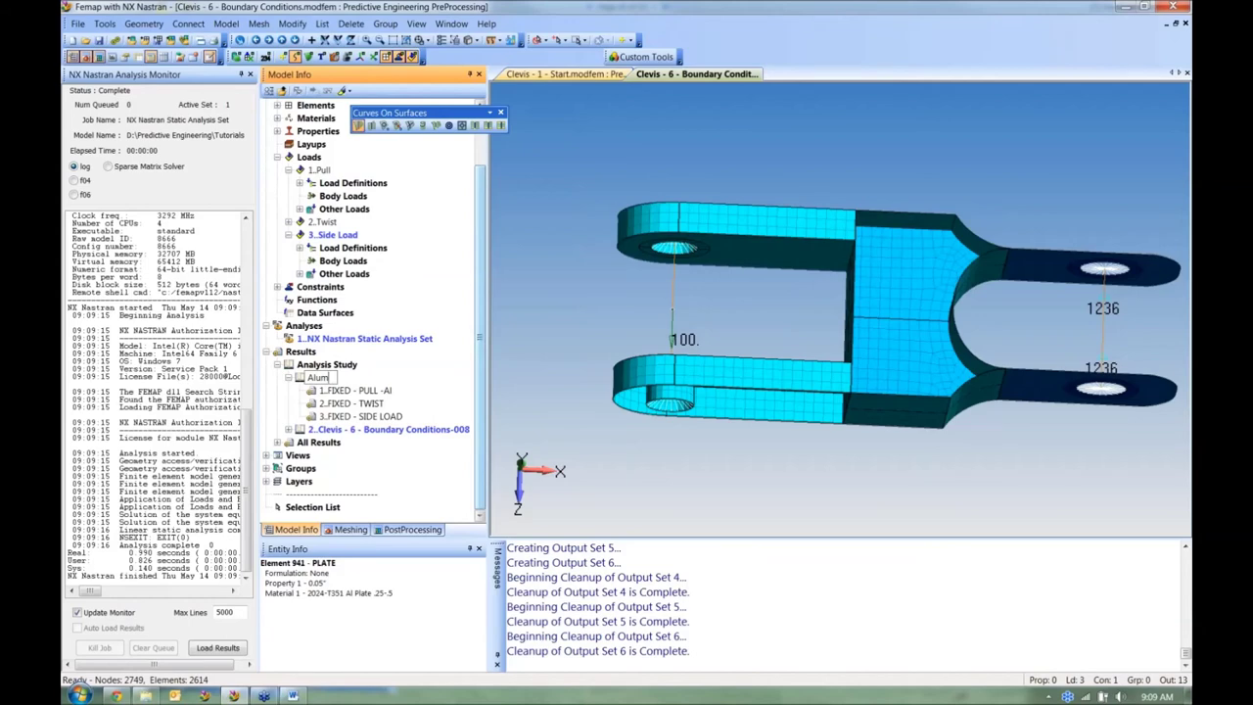
{"action": "left_click", "coordinate": [389, 429]}
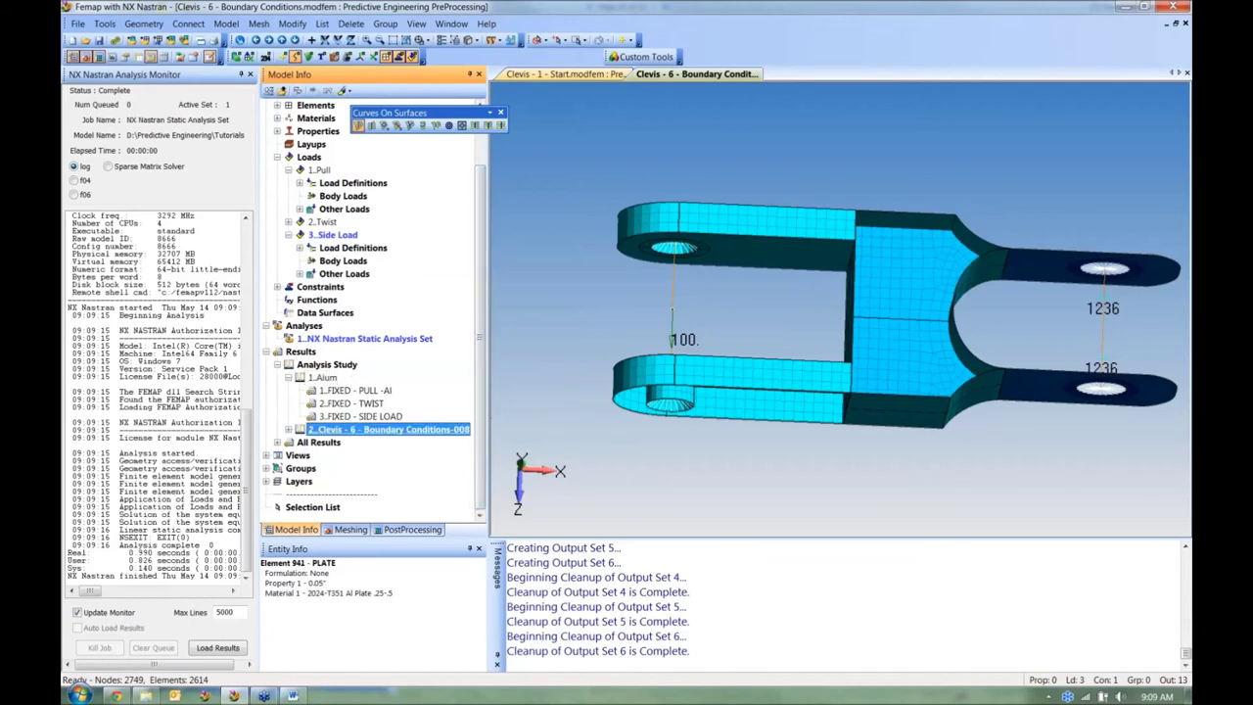
{"action": "left_click", "coordinate": [423, 433]}
{"action": "type", "text": "Steel"}
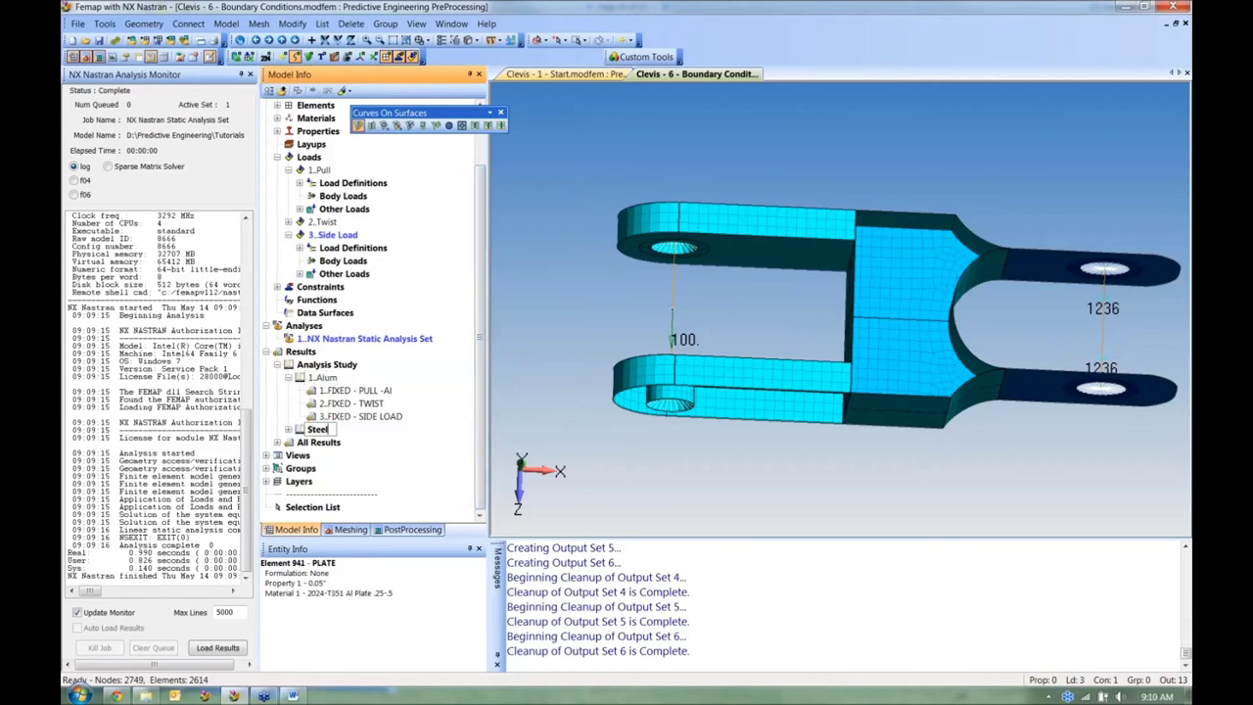
{"action": "left_click", "coordinate": [289, 430]}
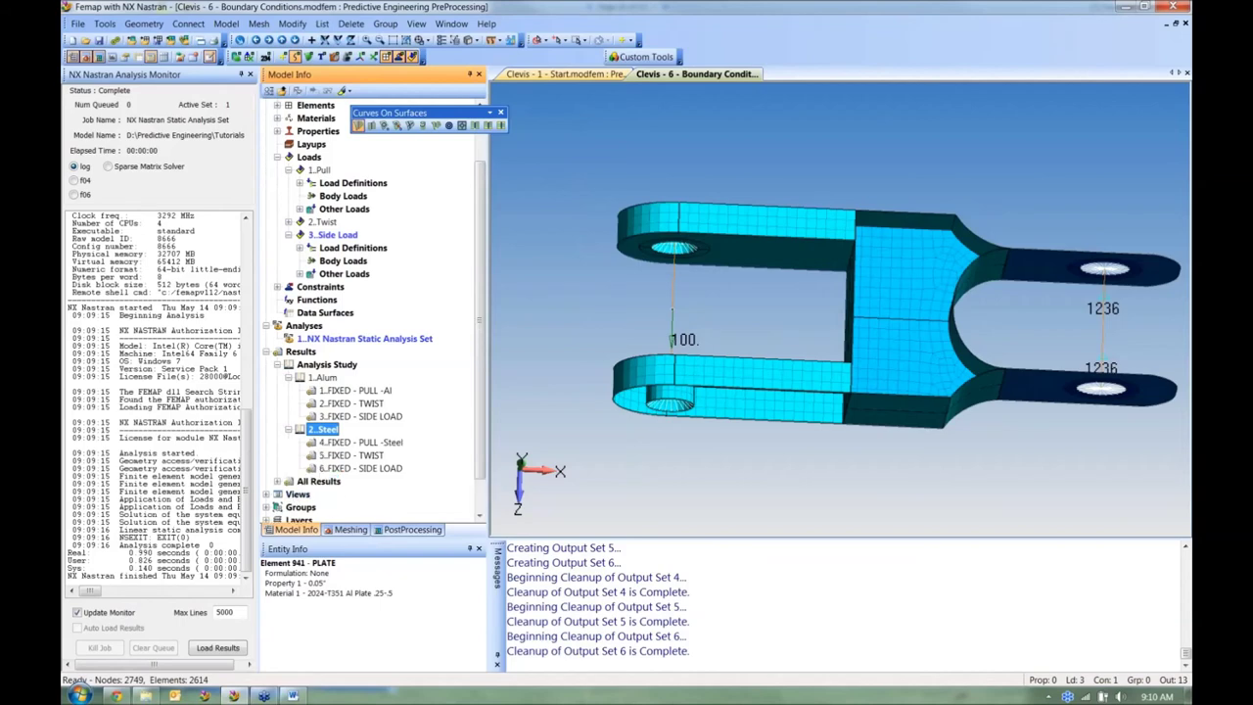
Step: Envelope the Steel analysis study by maximum value
{"action": "right_click", "coordinate": [327, 430]}
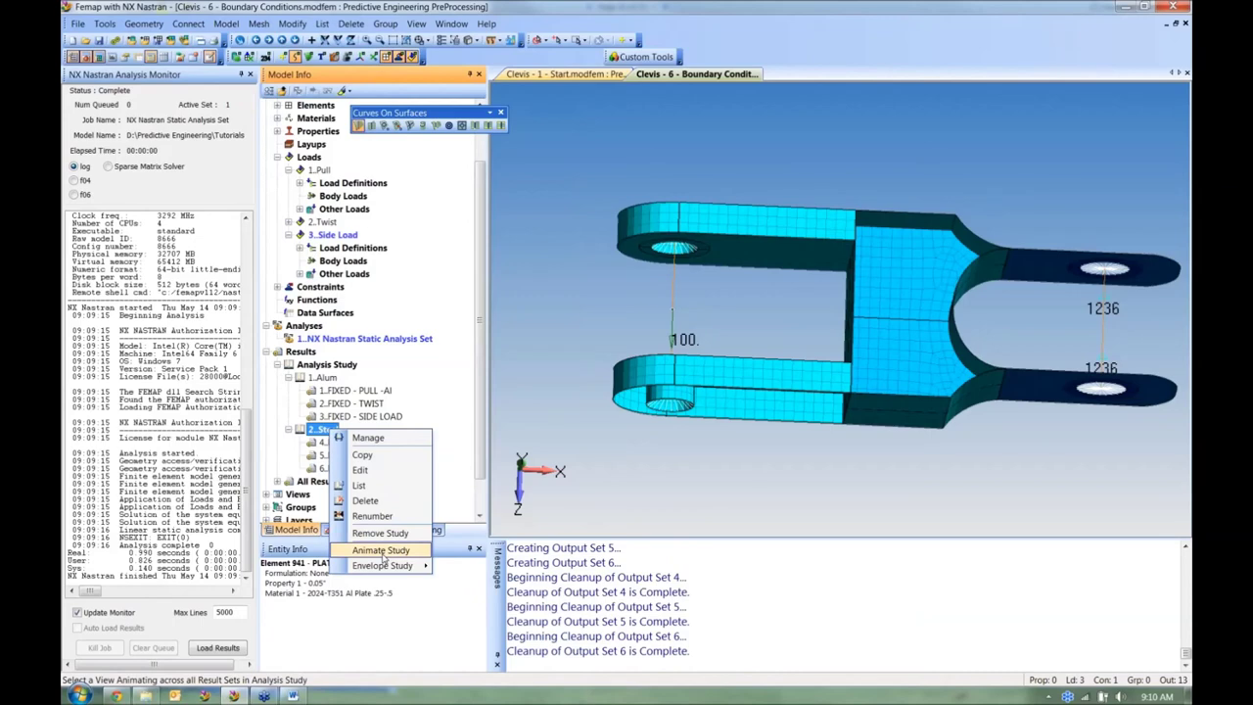
{"action": "mouse_move", "coordinate": [396, 576]}
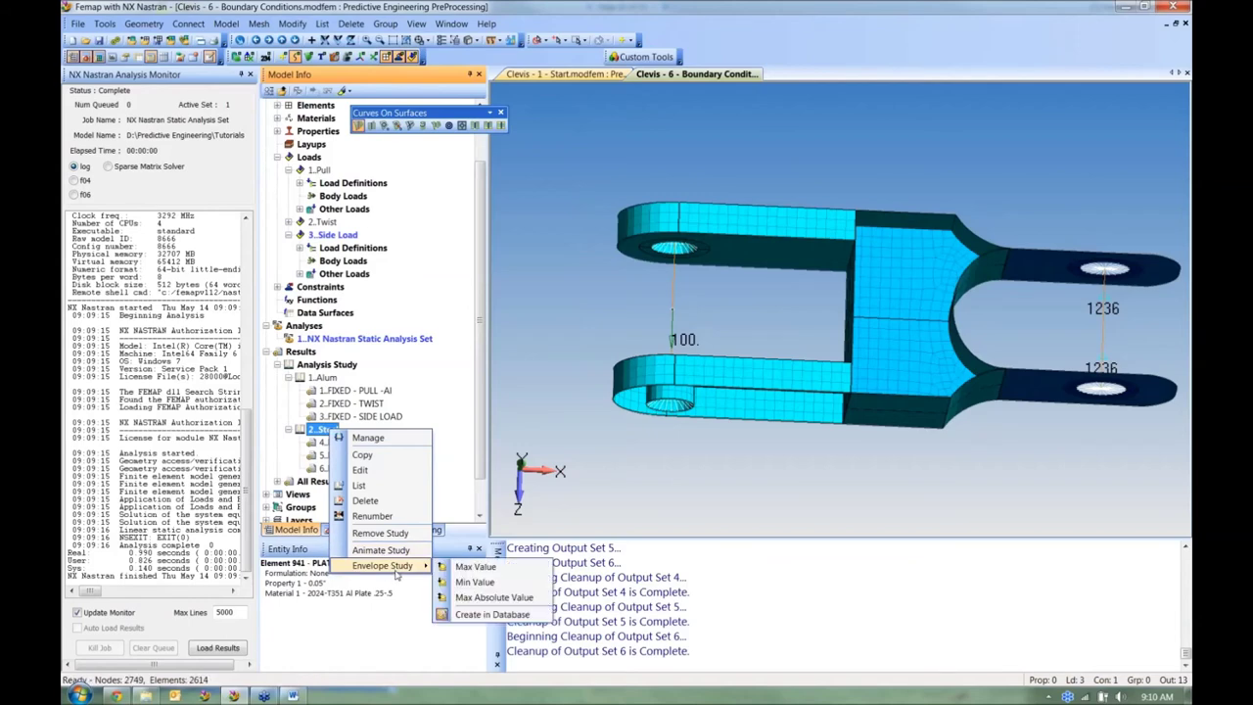
{"action": "left_click", "coordinate": [476, 568]}
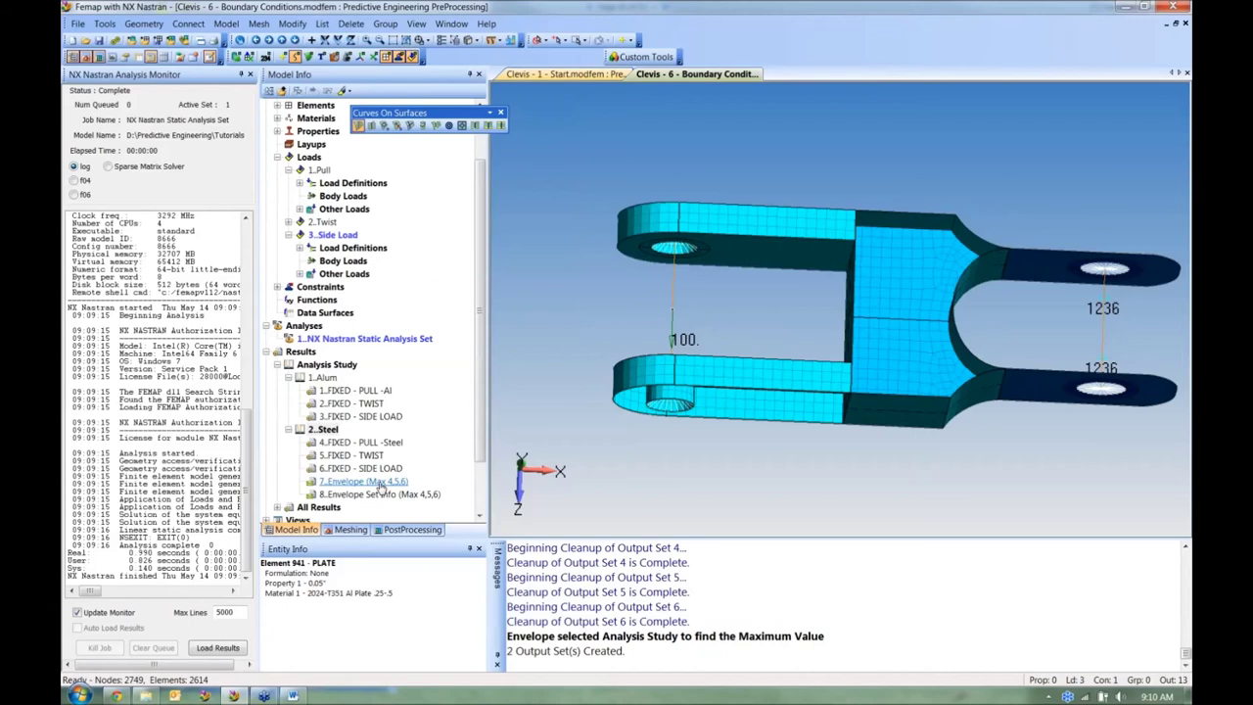
Step: Close the NX Nastran Analysis Monitor and the Curves On Surfaces toolbar, and widen the docked Model Info pane
{"action": "left_click", "coordinate": [388, 496]}
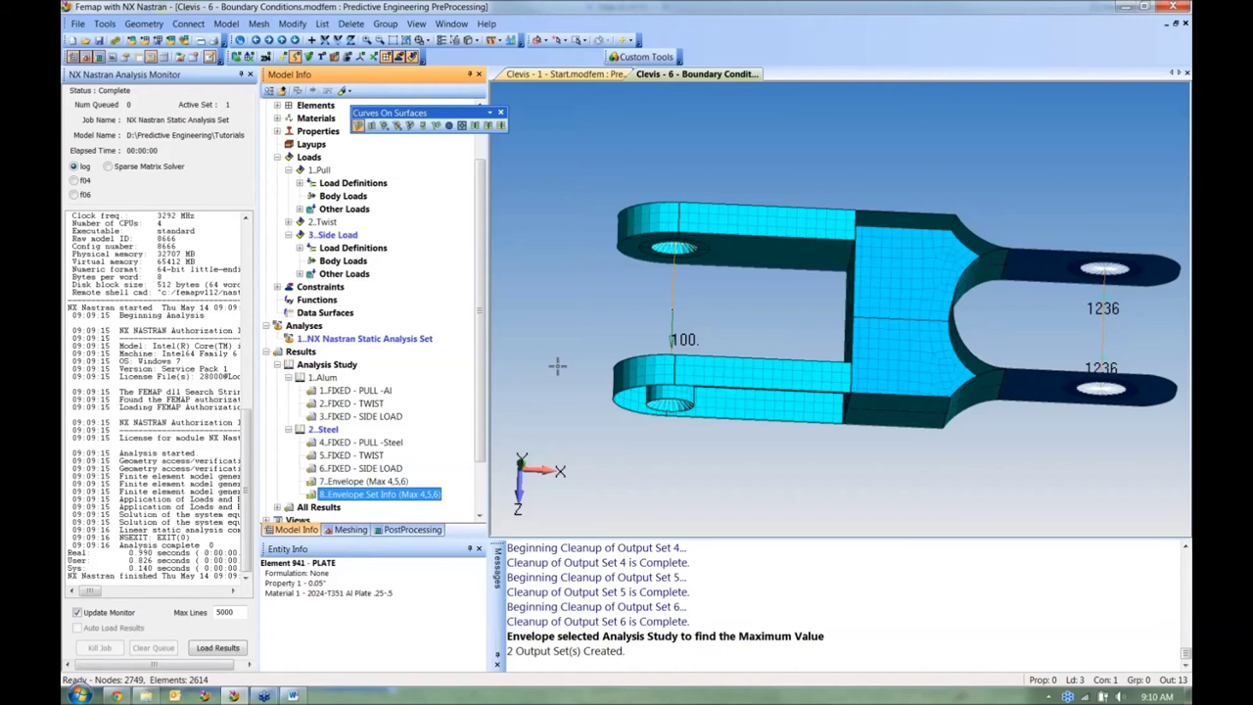
{"action": "left_click", "coordinate": [251, 76]}
{"action": "left_click", "coordinate": [251, 77]}
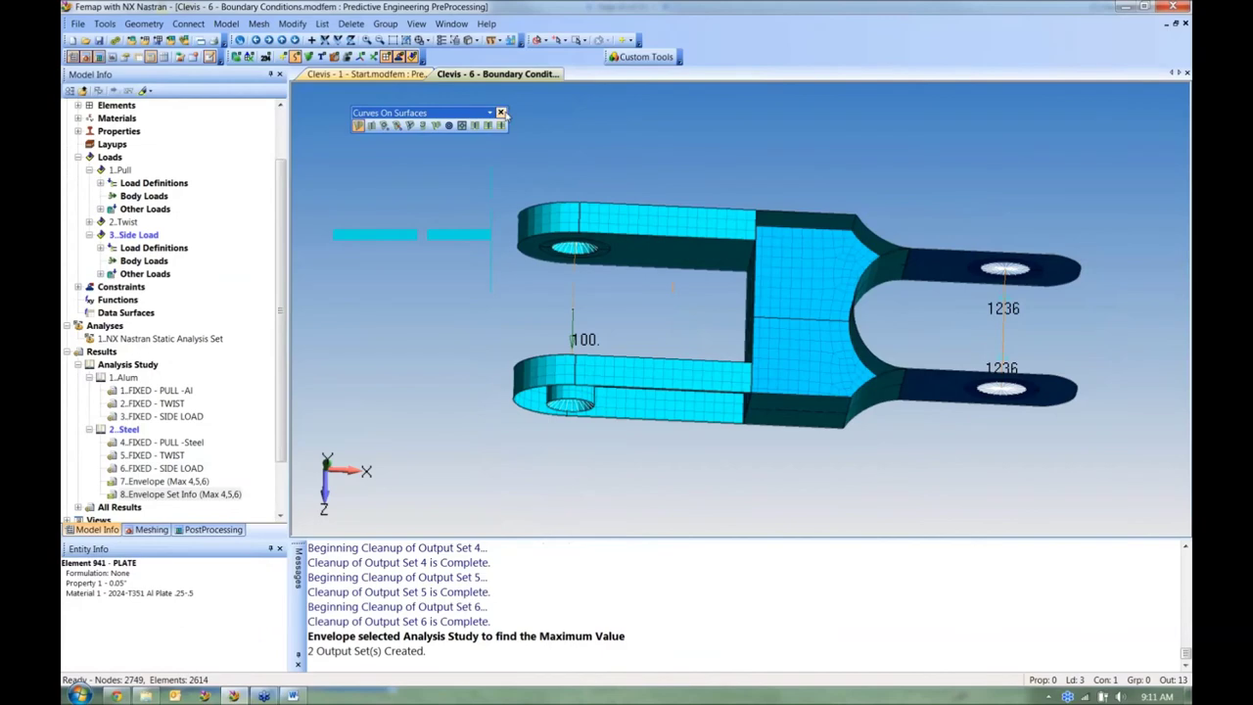
{"action": "left_click_drag", "start_coordinate": [293, 409], "coordinate": [432, 409]}
Step: Turn on the deformed shape and the stress contour display for the model's results
{"action": "left_click", "coordinate": [213, 530]}
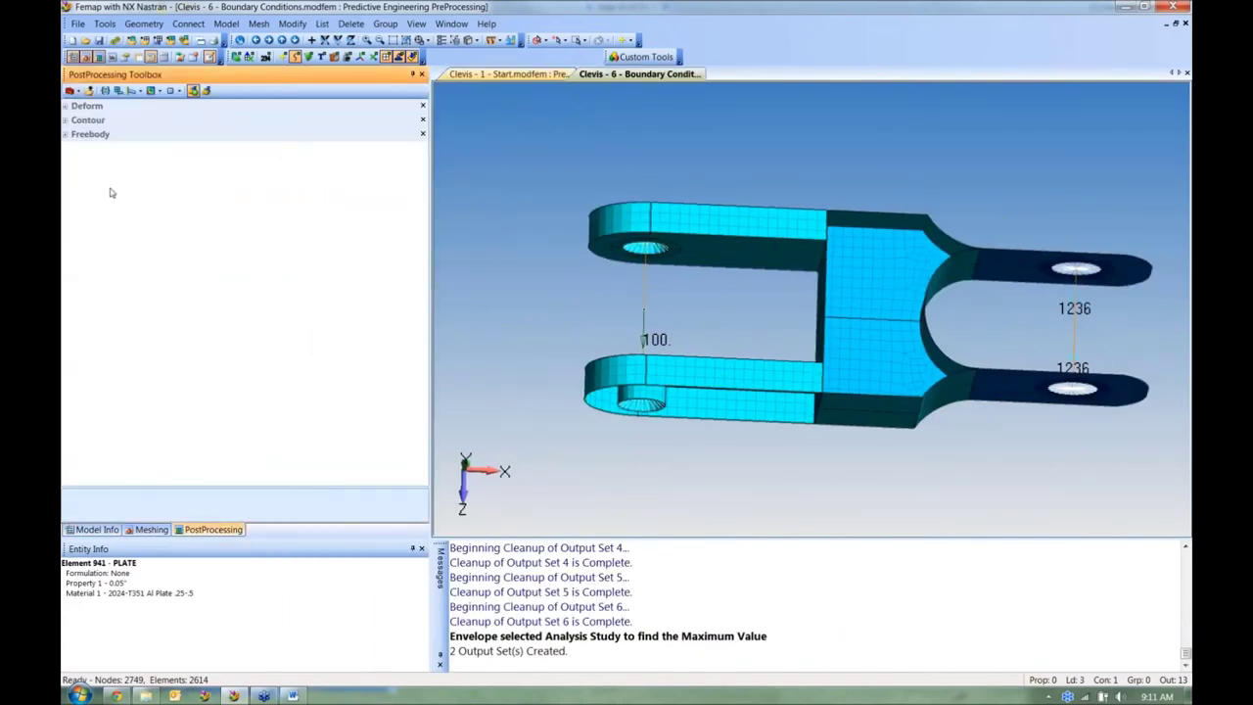
{"action": "left_click", "coordinate": [133, 90]}
{"action": "left_click", "coordinate": [149, 123]}
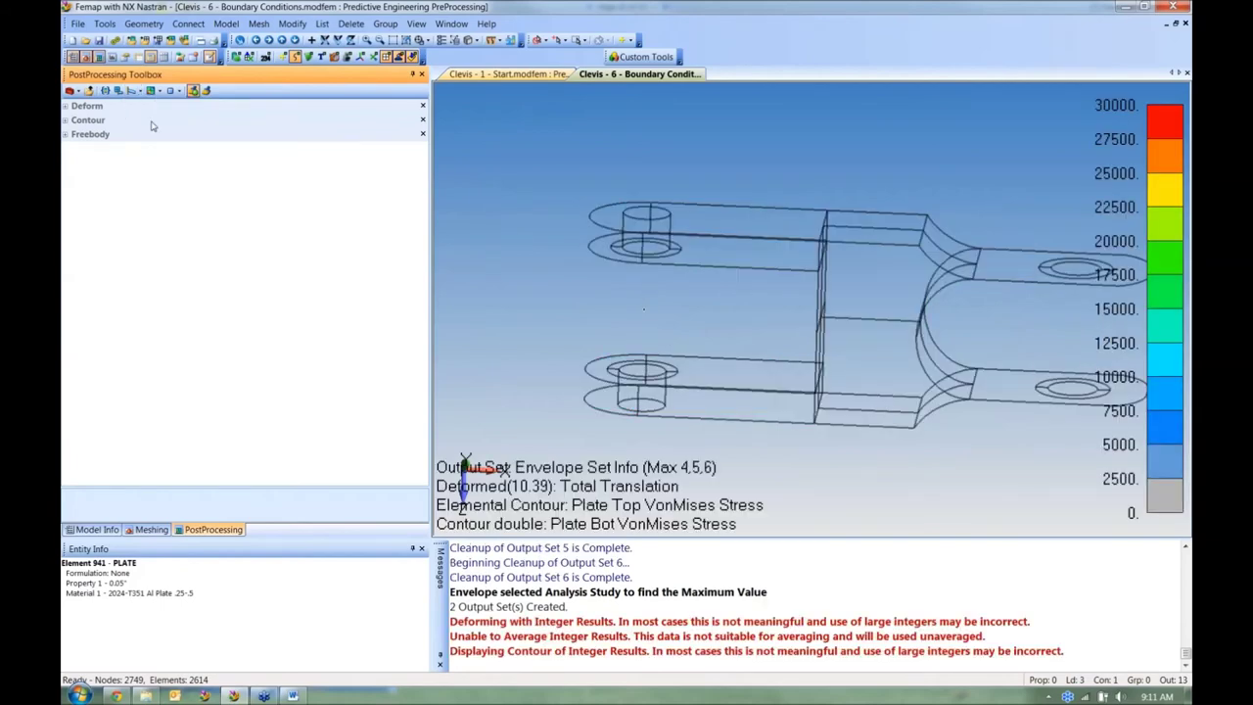
{"action": "left_click", "coordinate": [155, 90]}
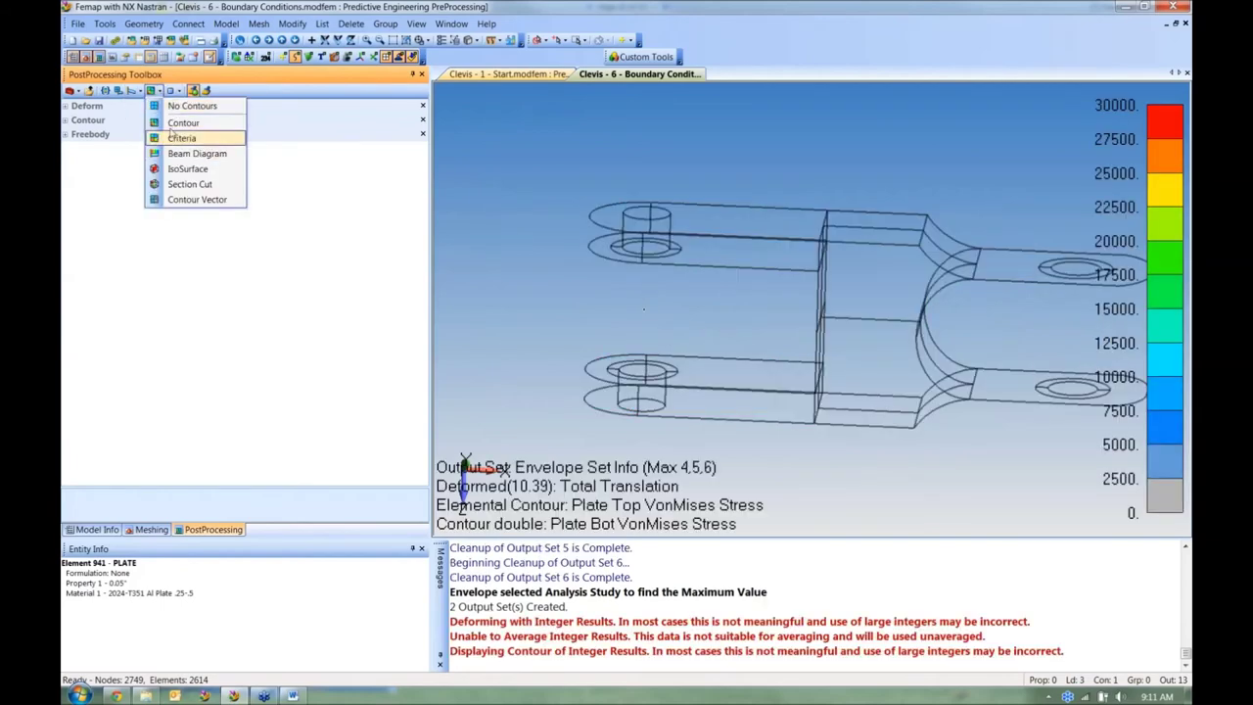
{"action": "left_click", "coordinate": [171, 131]}
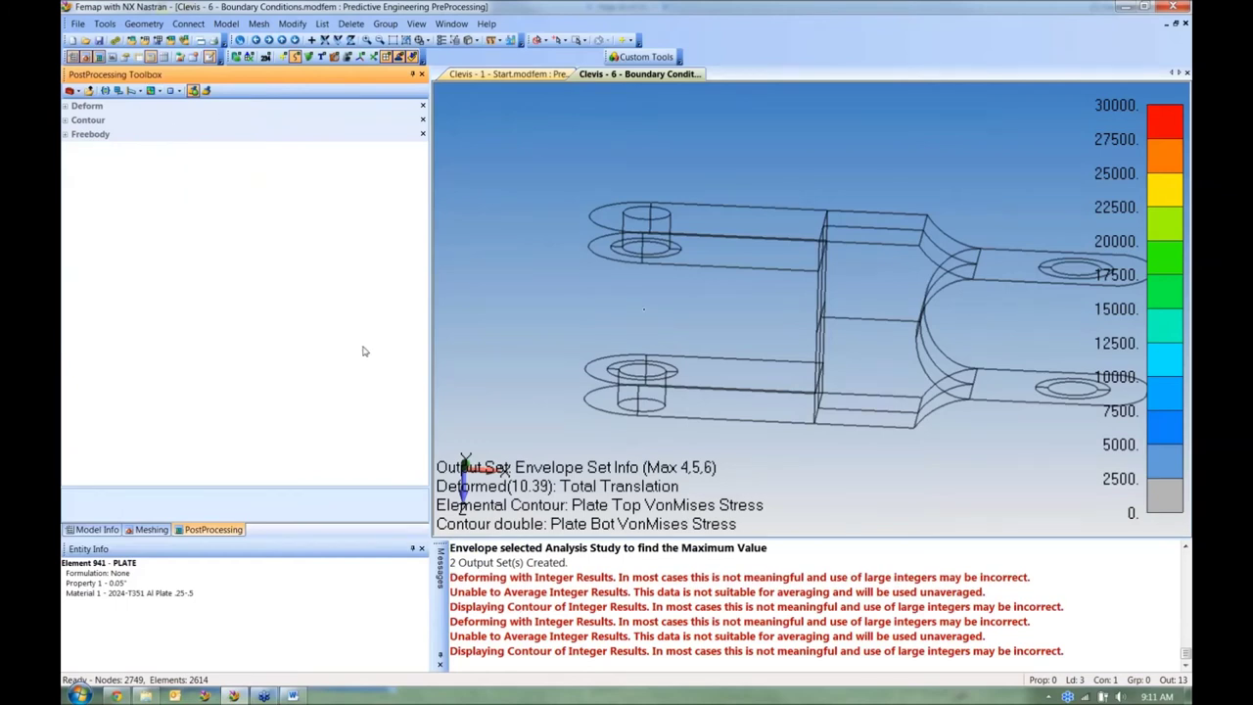
Step: Activate the Alum study's FIXED - PULL -Al output set and examine its stress contour on the clevis
{"action": "left_click", "coordinate": [97, 528]}
{"action": "double_click", "coordinate": [155, 390]}
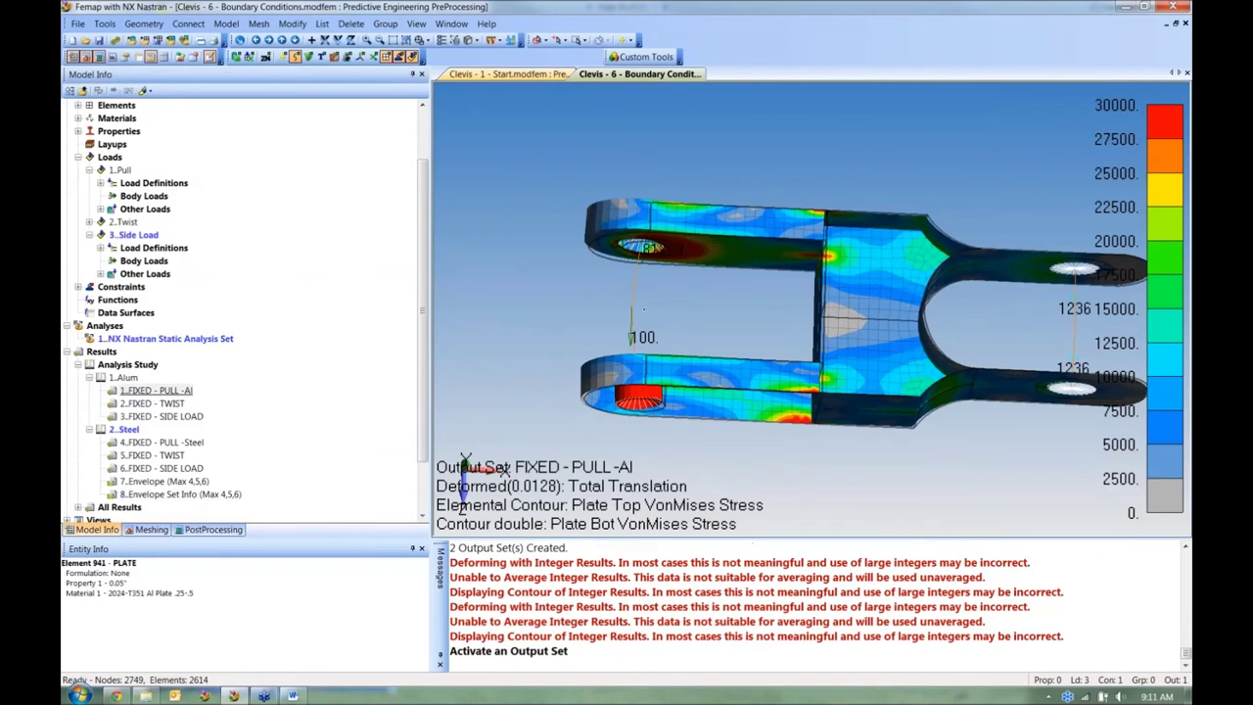
{"action": "middle_click_drag", "start_coordinate": [593, 415], "coordinate": [631, 468]}
{"action": "middle_click_drag", "start_coordinate": [573, 307], "coordinate": [588, 323]}
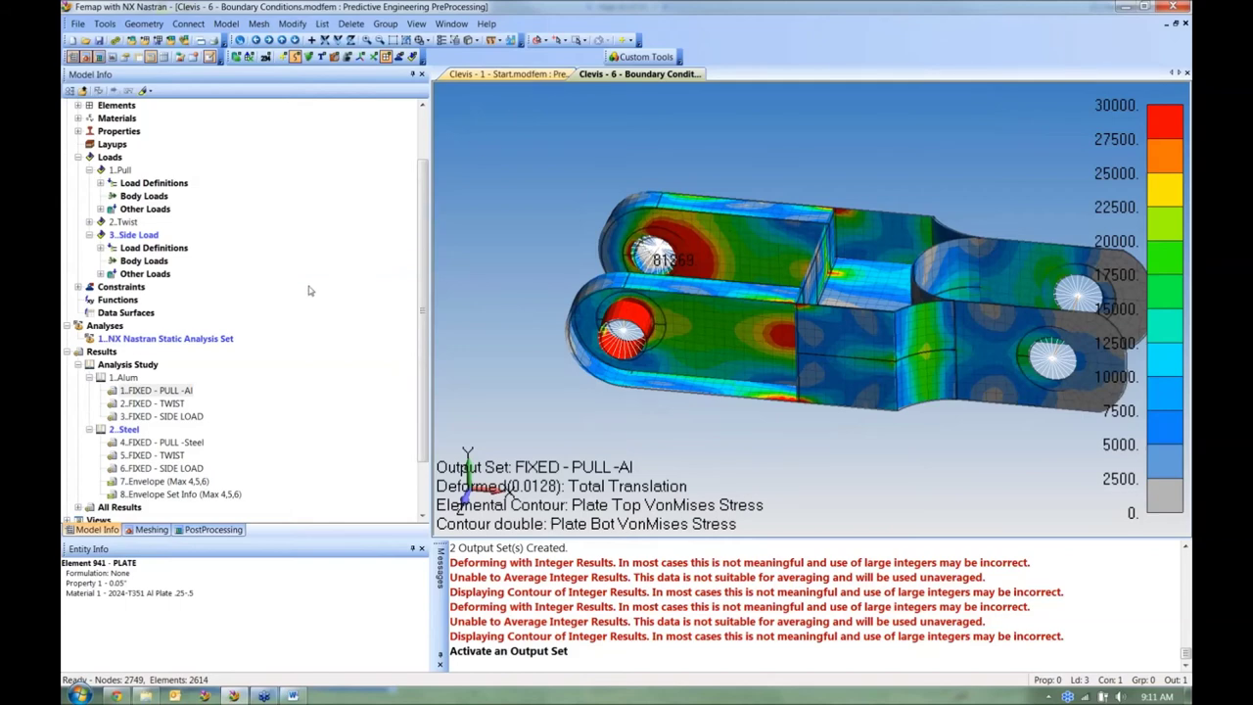
Step: Turn off the deformed shape so that only the stress contour of the clevis is plotted
{"action": "left_click", "coordinate": [209, 530]}
{"action": "left_click", "coordinate": [137, 90]}
{"action": "left_click", "coordinate": [166, 105]}
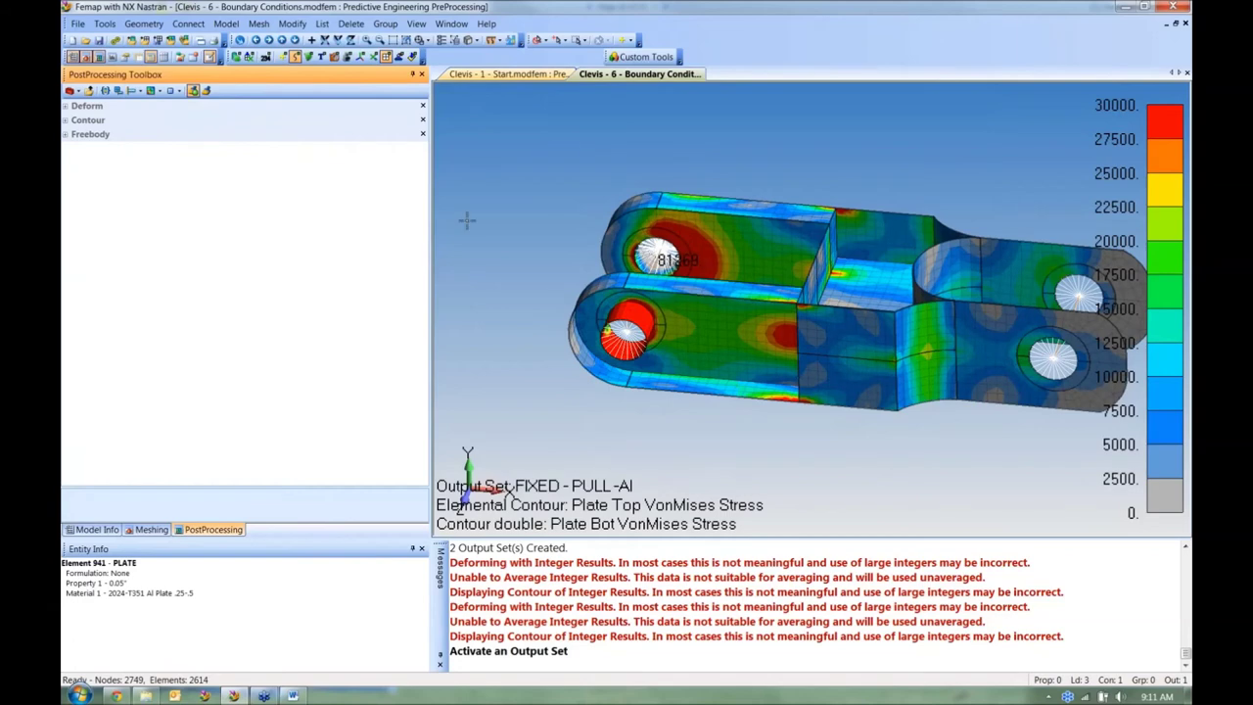
{"action": "middle_click_drag", "start_coordinate": [512, 224], "coordinate": [685, 270]}
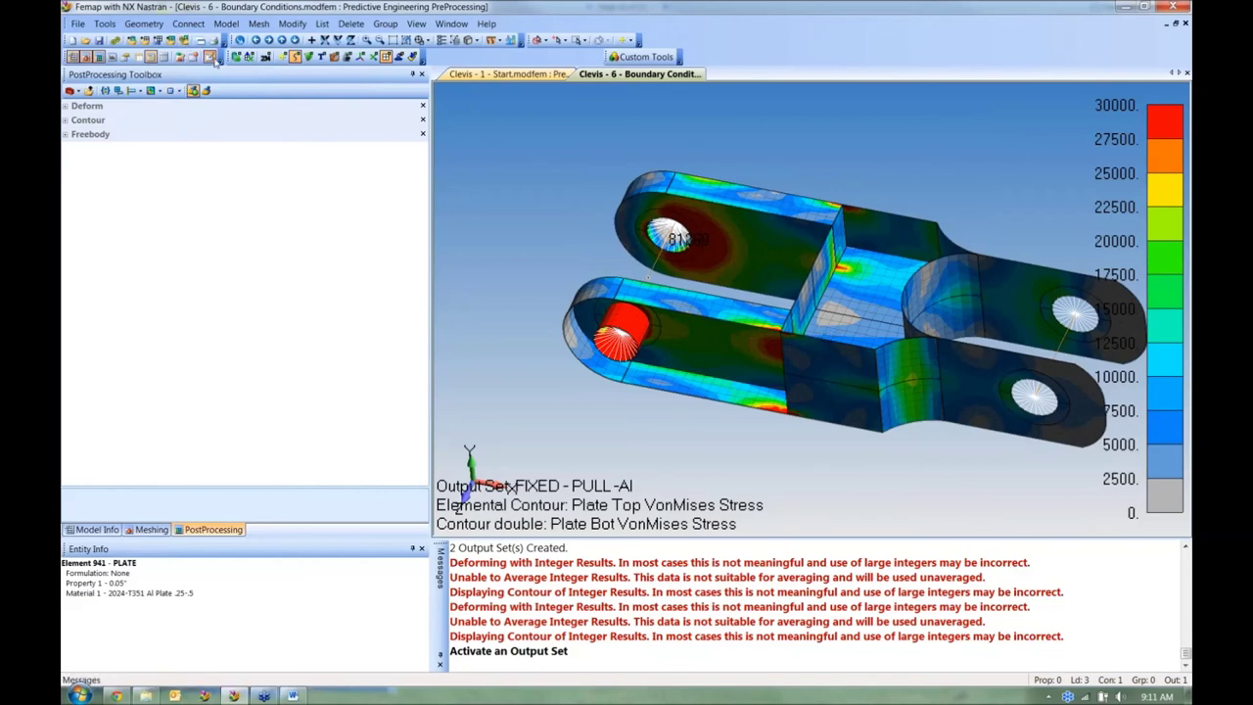
Step: Turn on the thickness and cross-section display and examine the pin between the clevis lugs up close
{"action": "left_click", "coordinate": [473, 40]}
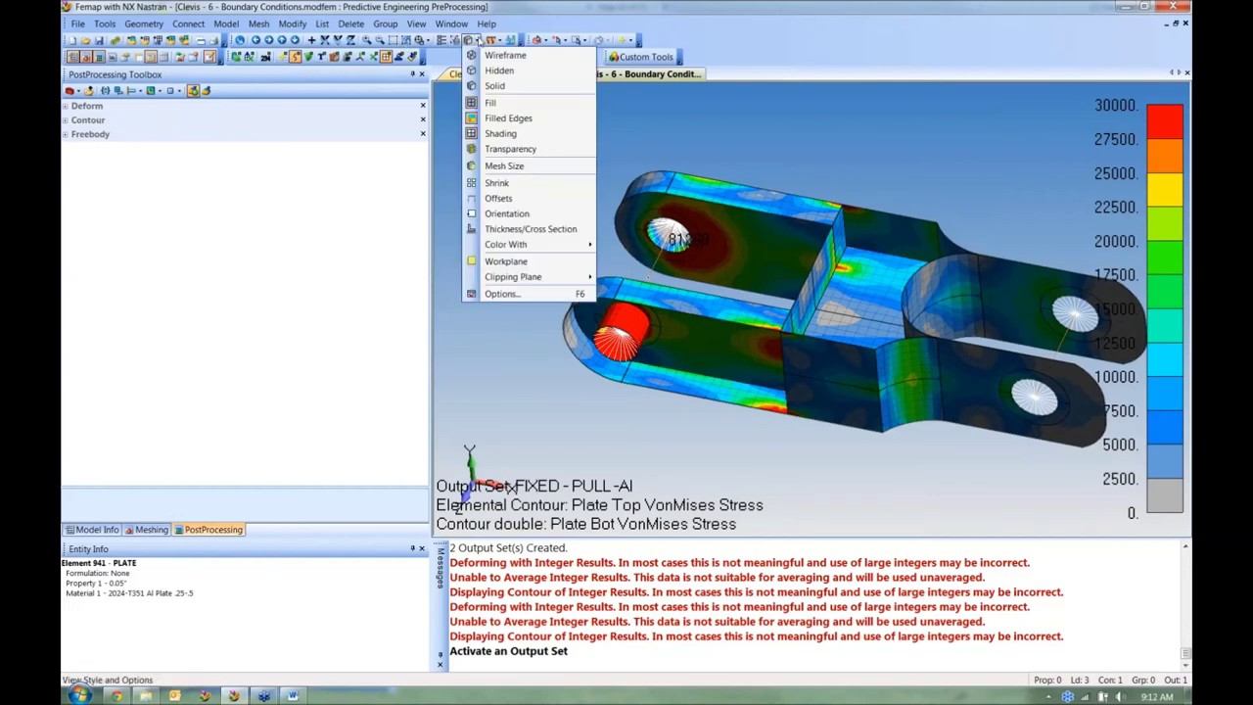
{"action": "left_click", "coordinate": [502, 229]}
{"action": "middle_click_drag", "start_coordinate": [582, 219], "coordinate": [744, 286]}
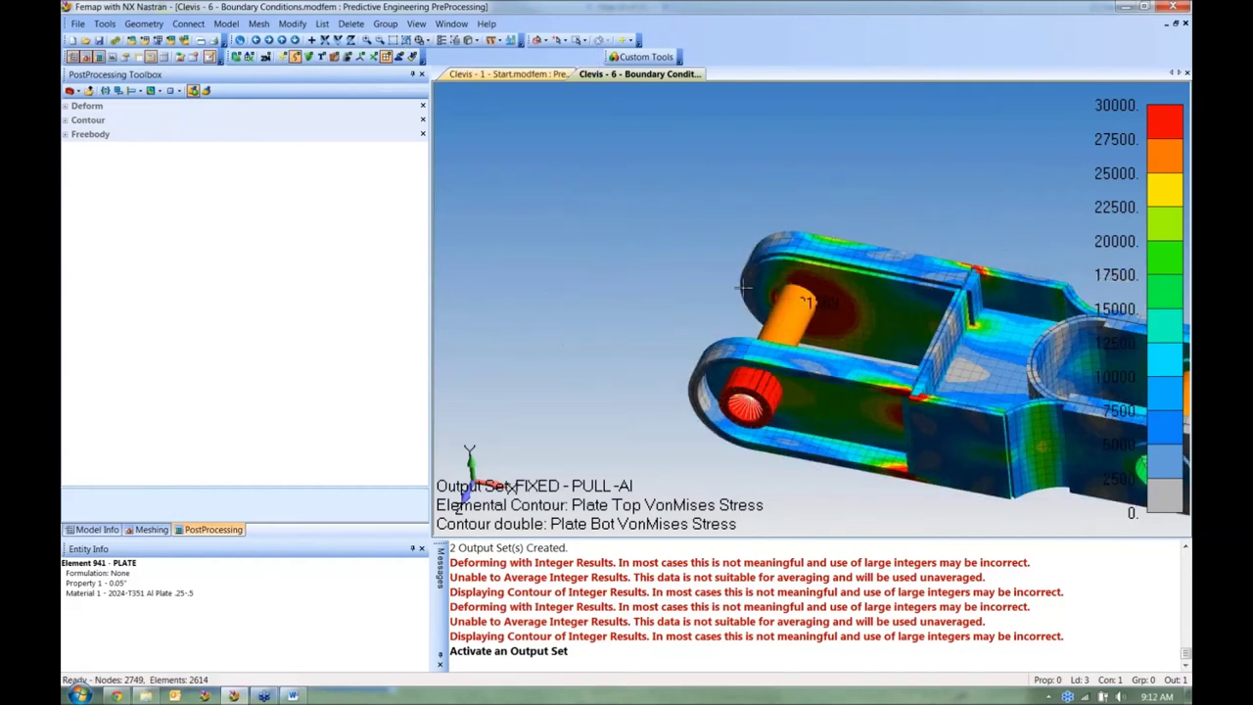
{"action": "scroll", "coordinate": [744, 286], "scroll_direction": "up", "scroll_amount": 3}
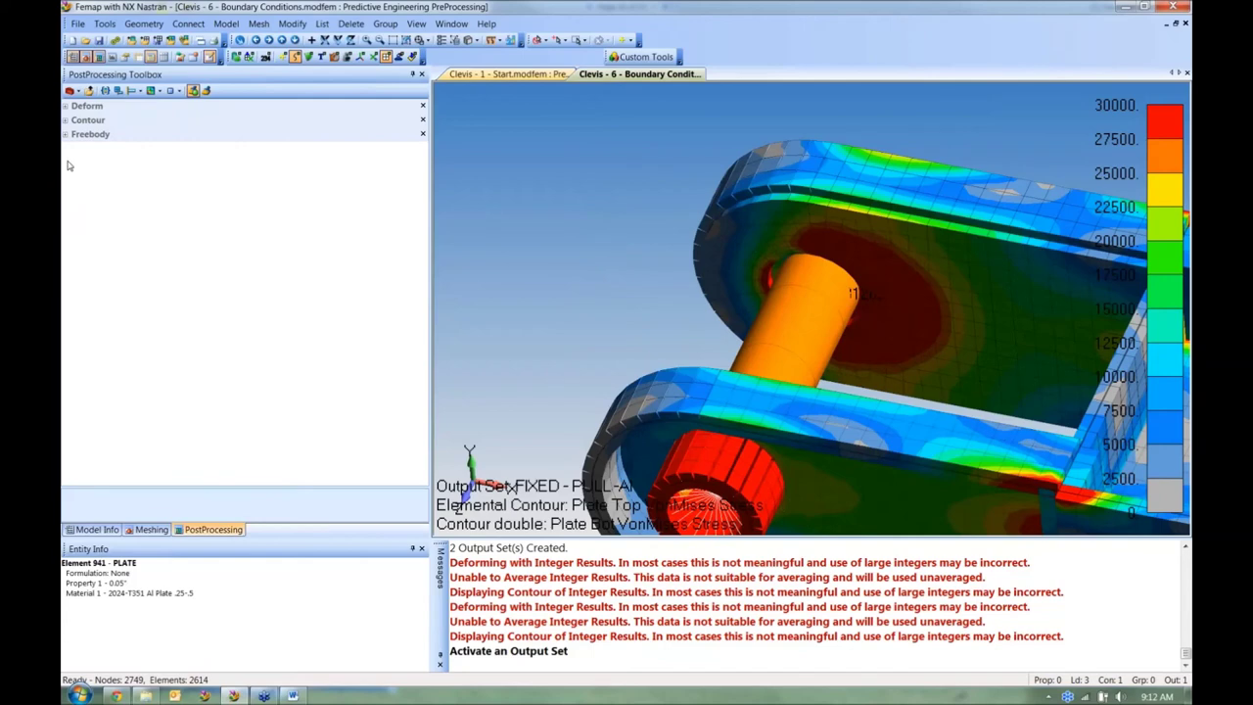
Step: Enable additional contour vectors and add 3164..Beam EndA Max Comb Stress alongside the plate von Mises stress
{"action": "left_click", "coordinate": [65, 120]}
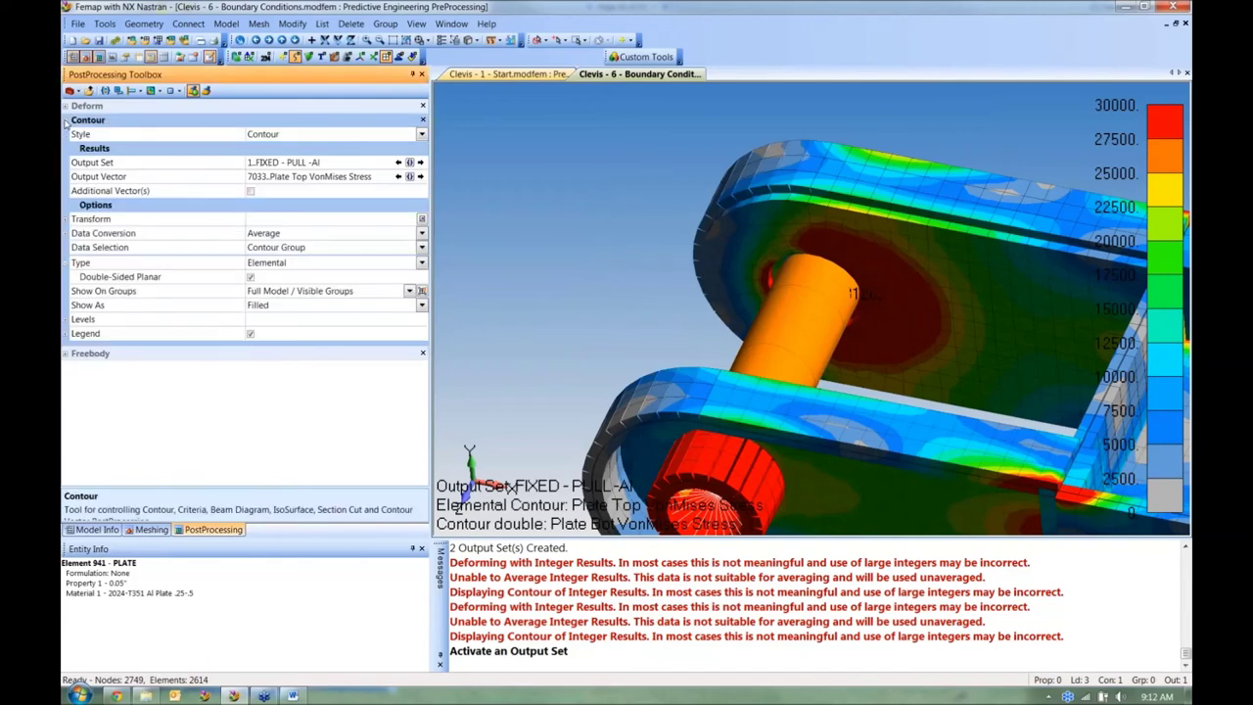
{"action": "left_click", "coordinate": [252, 192]}
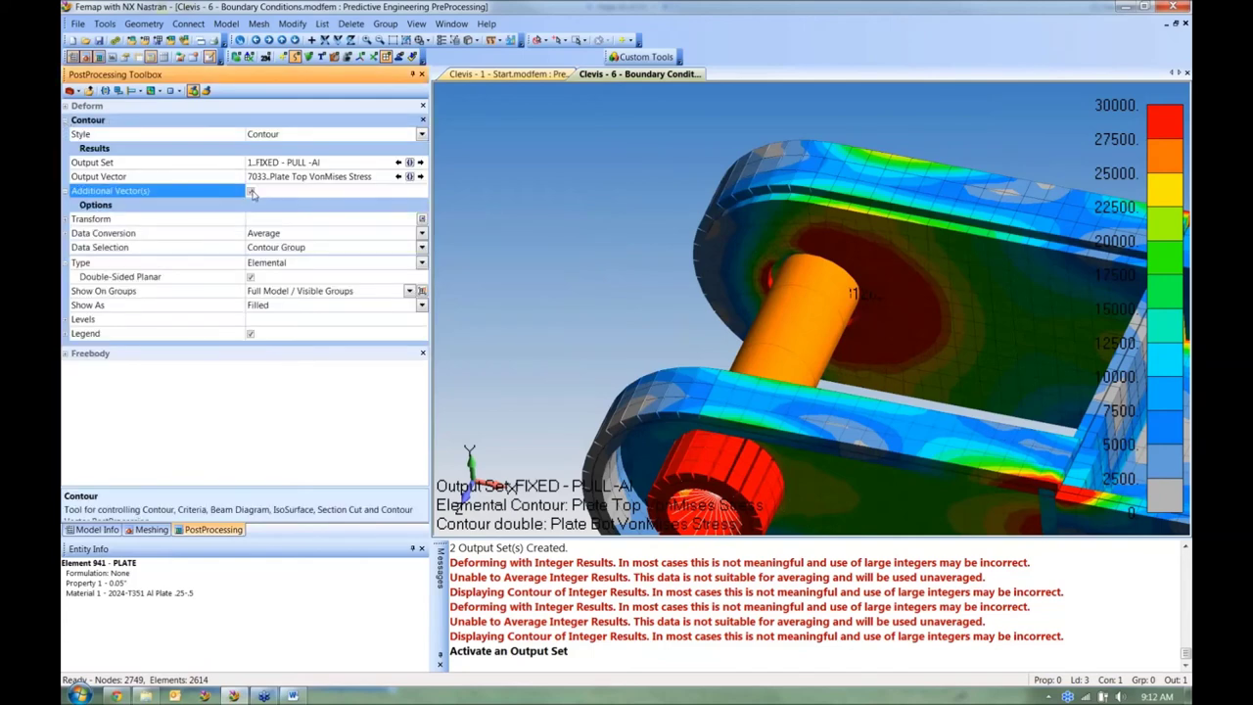
{"action": "left_click", "coordinate": [252, 192]}
{"action": "left_click", "coordinate": [410, 208]}
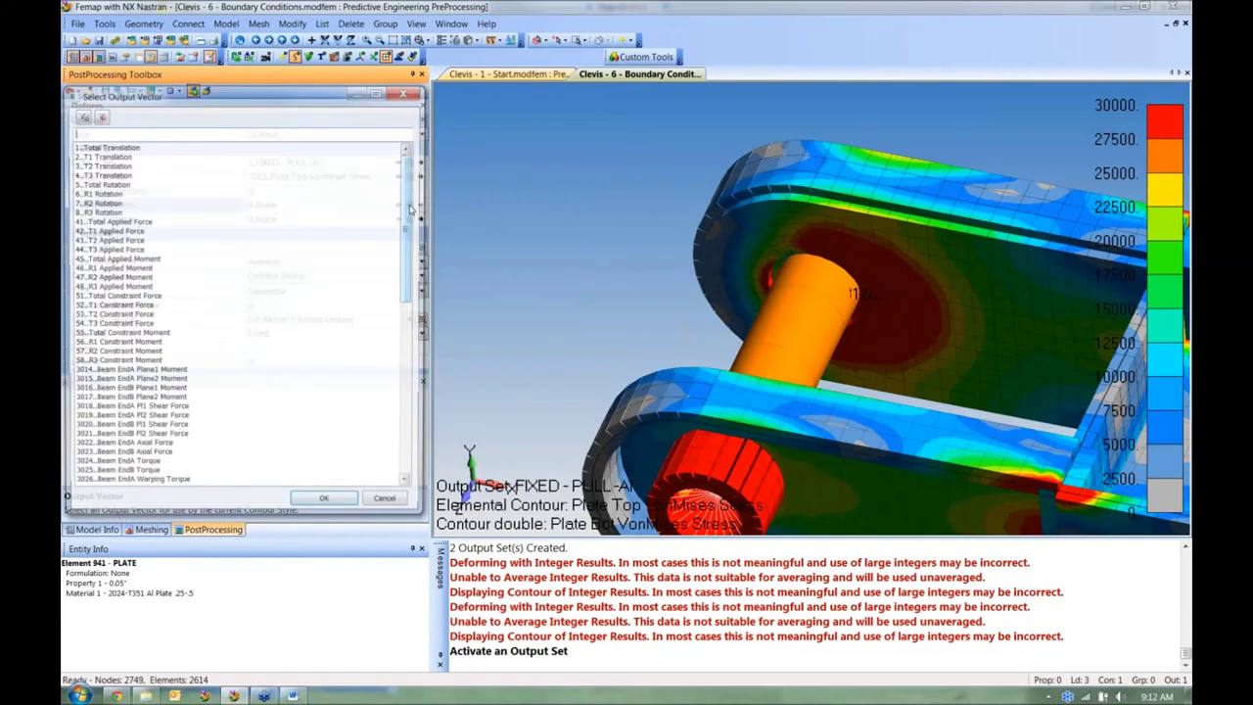
{"action": "scroll", "coordinate": [410, 210], "scroll_direction": "down", "scroll_amount": 6}
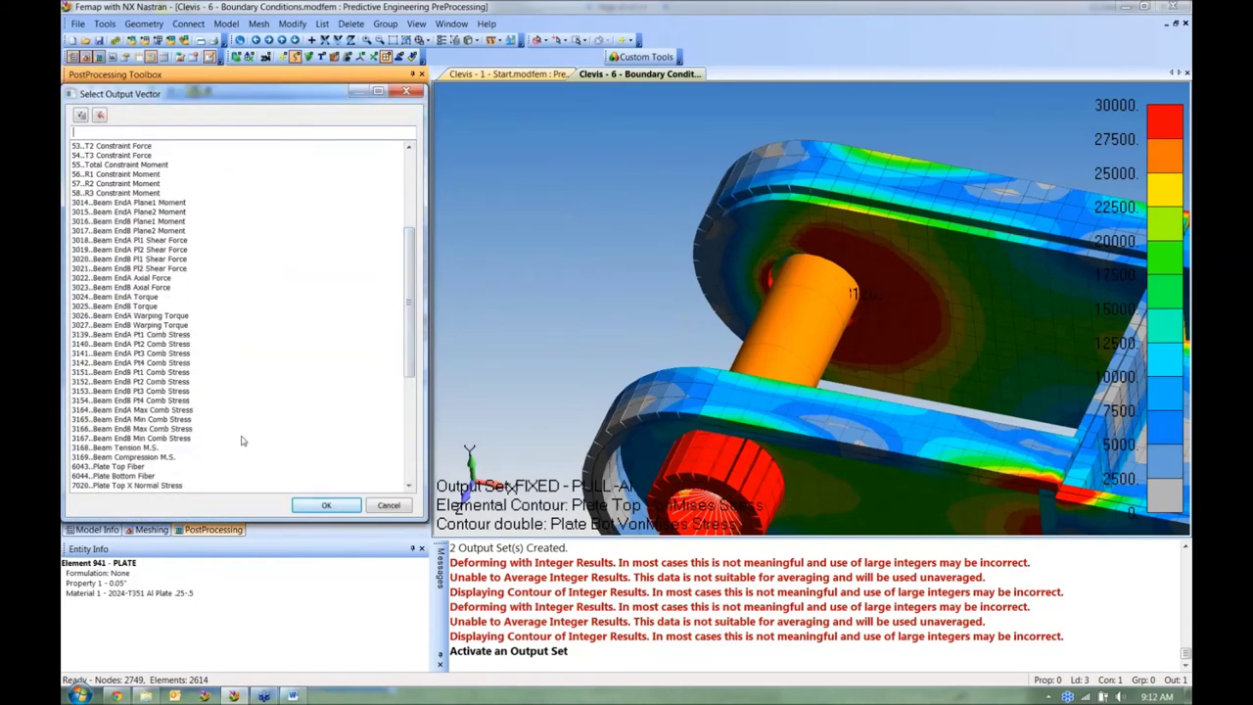
{"action": "left_click", "coordinate": [180, 412]}
{"action": "left_click", "coordinate": [324, 505]}
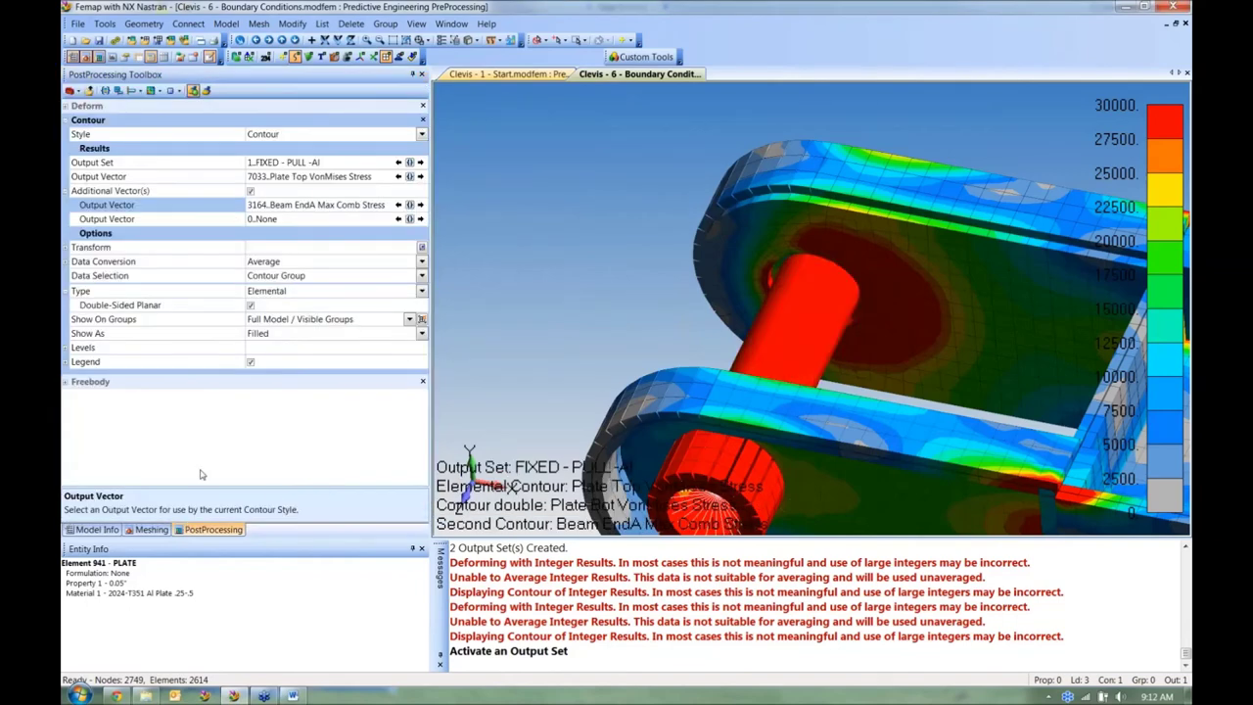
Step: Step the contour output set through FIXED - TWIST to FIXED - SIDE LOAD and inspect the pin stresses
{"action": "left_click", "coordinate": [426, 167]}
{"action": "left_click", "coordinate": [421, 162]}
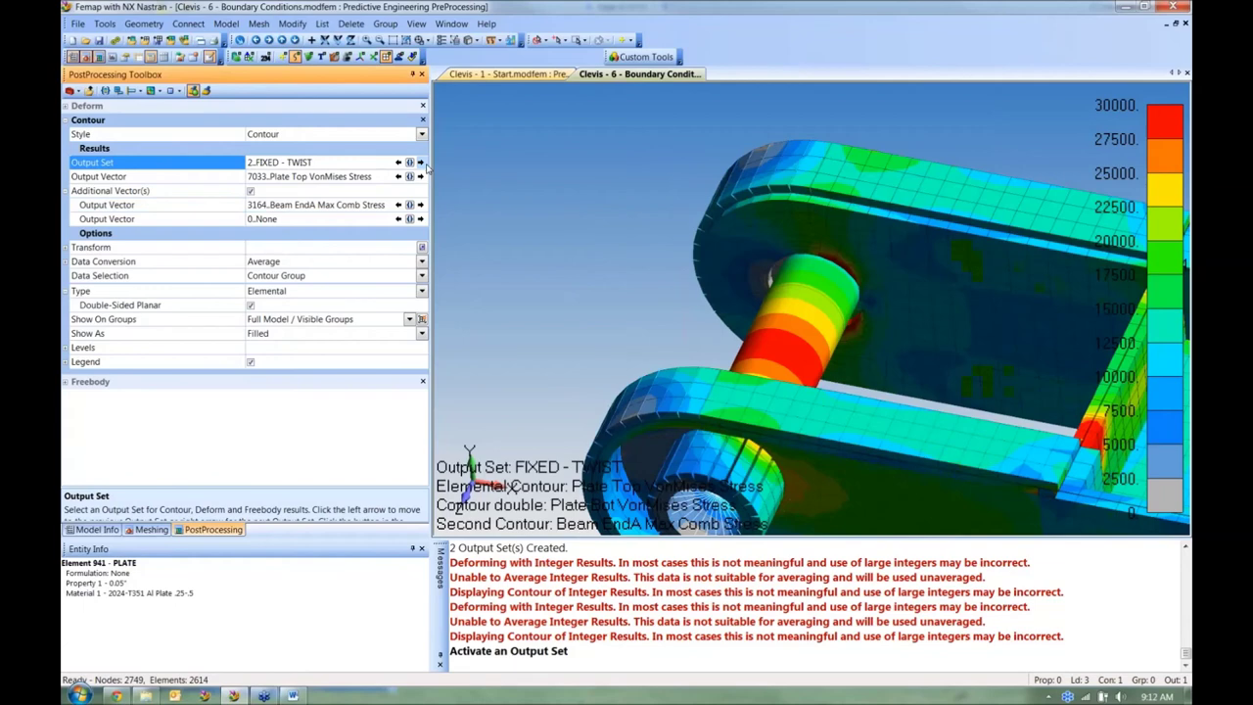
{"action": "left_click", "coordinate": [421, 162]}
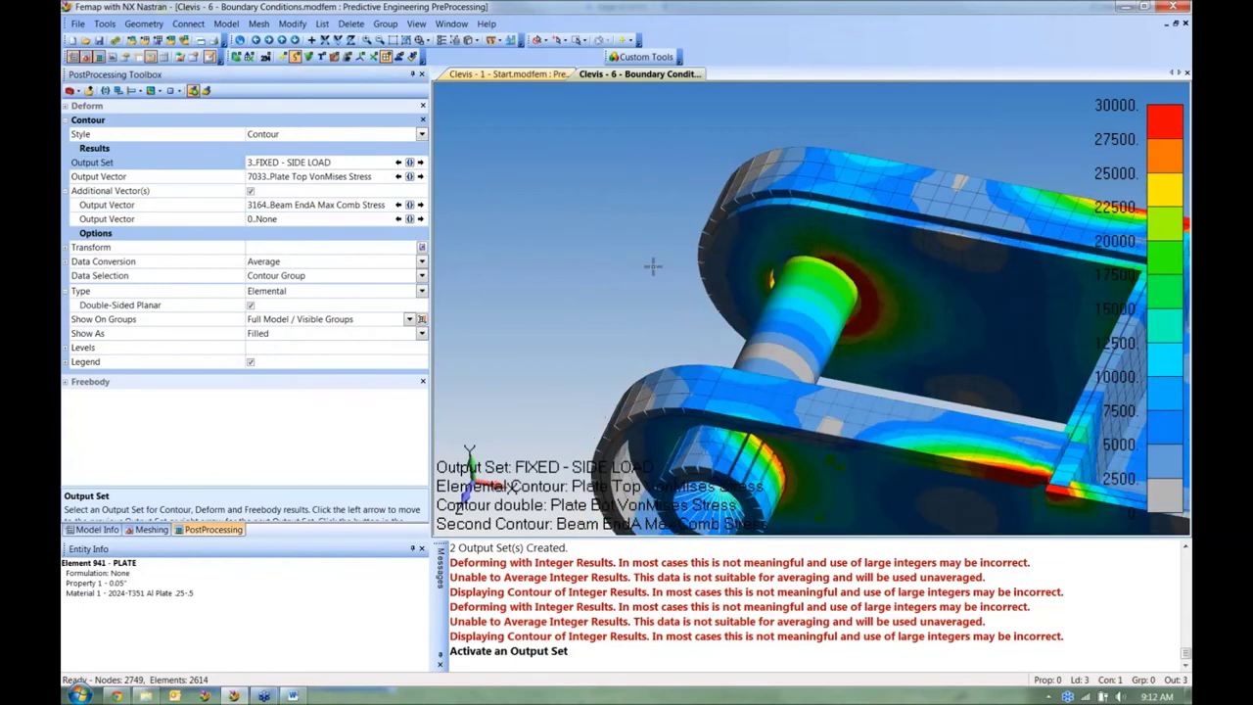
{"action": "middle_click_drag", "start_coordinate": [744, 260], "coordinate": [655, 298]}
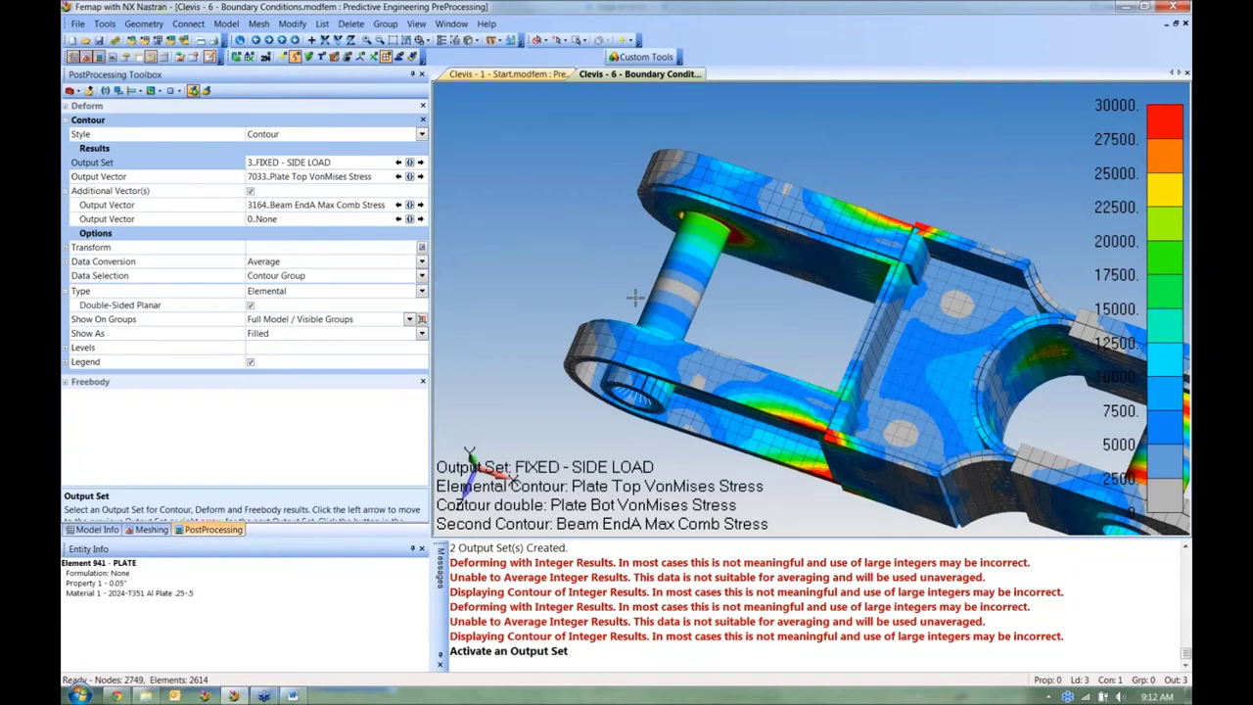
Step: Turn off the contour plot and collapse the contour settings
{"action": "left_click", "coordinate": [119, 90]}
{"action": "middle_click_drag", "start_coordinate": [567, 370], "coordinate": [586, 279]}
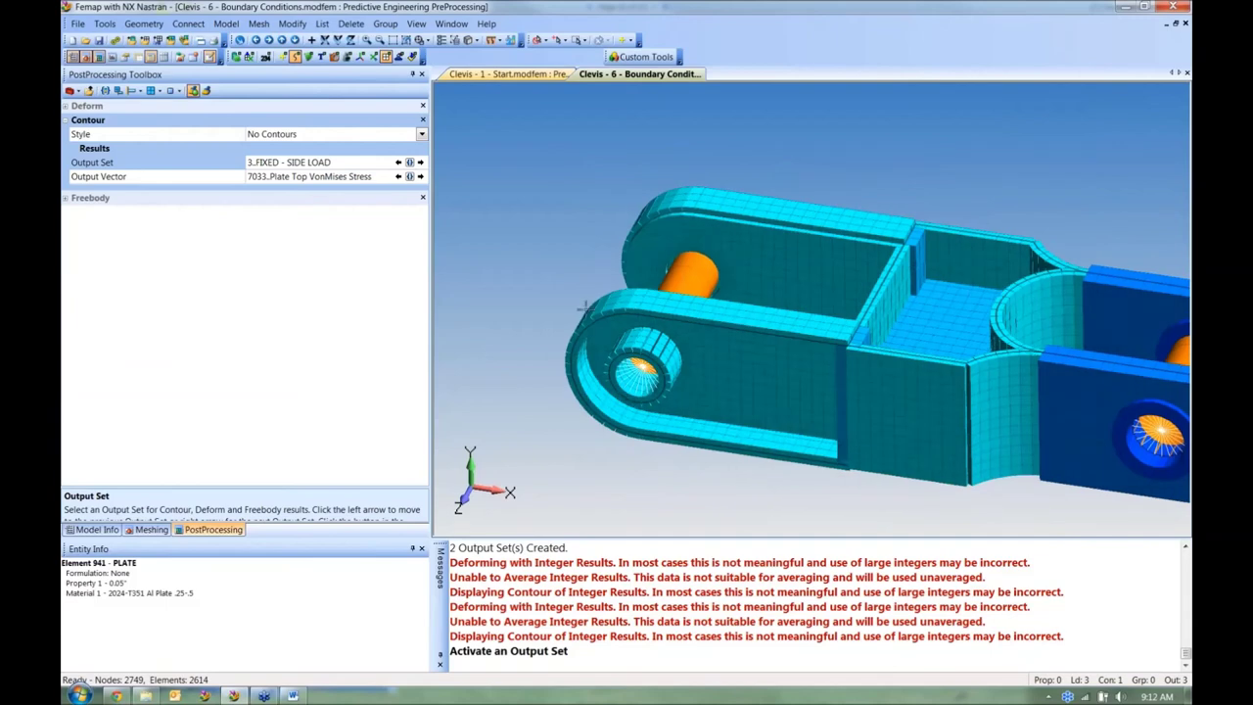
{"action": "left_click", "coordinate": [65, 119]}
Step: Enable freebody display and create an untitled Section Cut freebody with only Freebody Elements as its contribution
{"action": "left_click", "coordinate": [65, 134]}
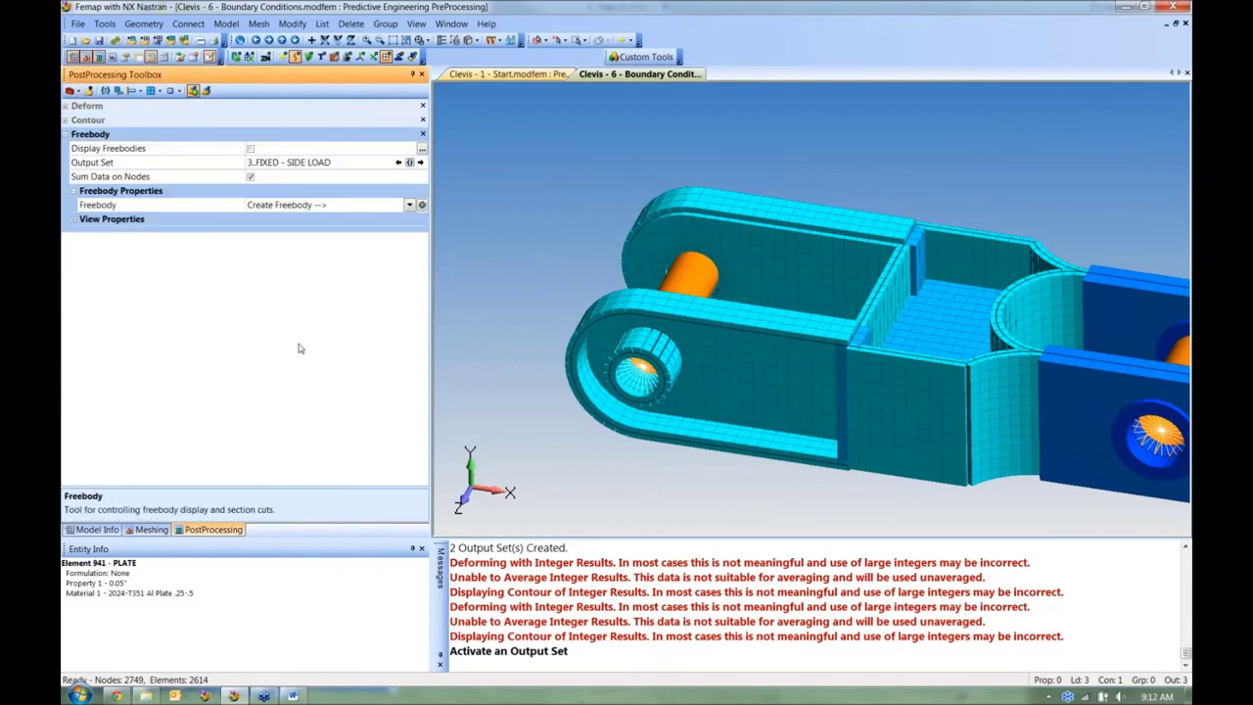
{"action": "left_click", "coordinate": [251, 149]}
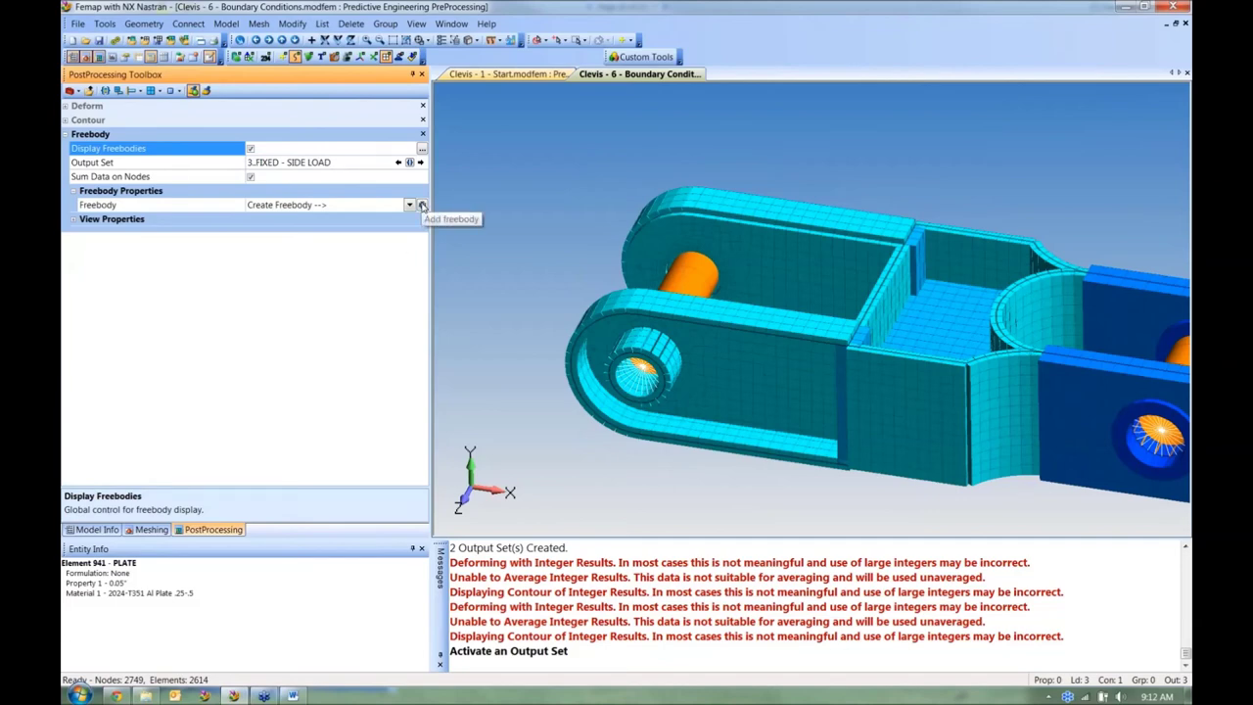
{"action": "left_click", "coordinate": [422, 205]}
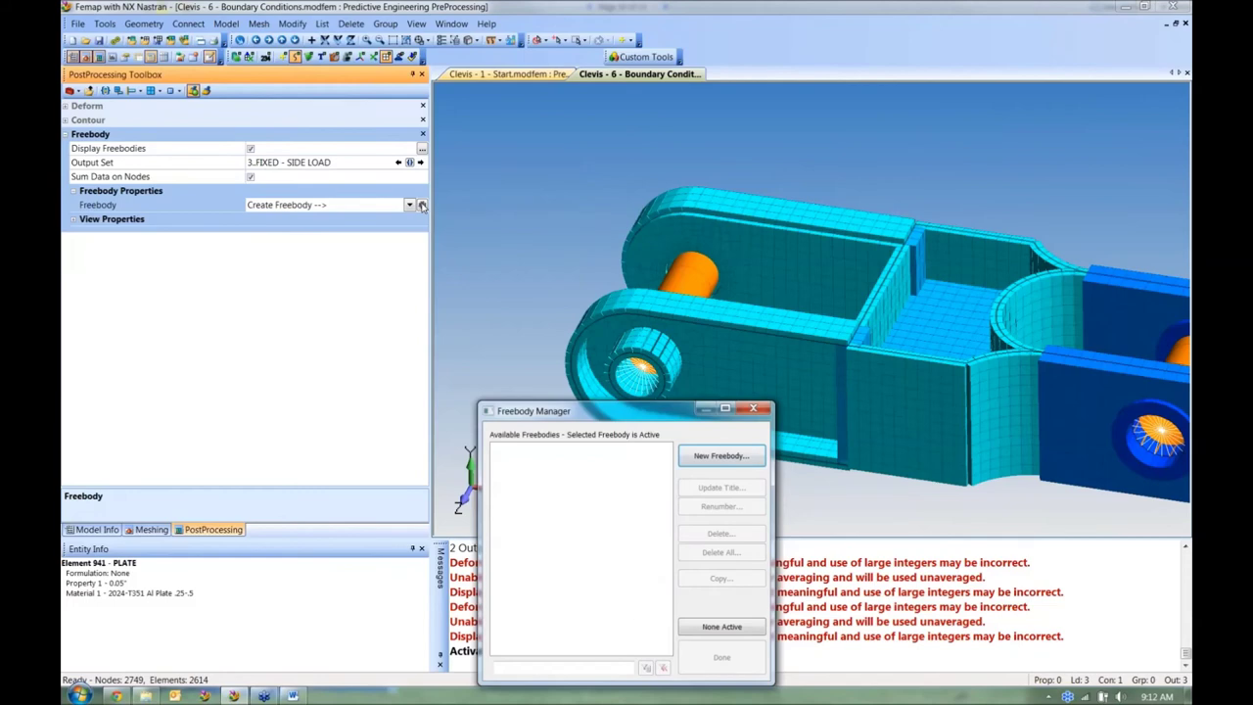
{"action": "left_click", "coordinate": [721, 456]}
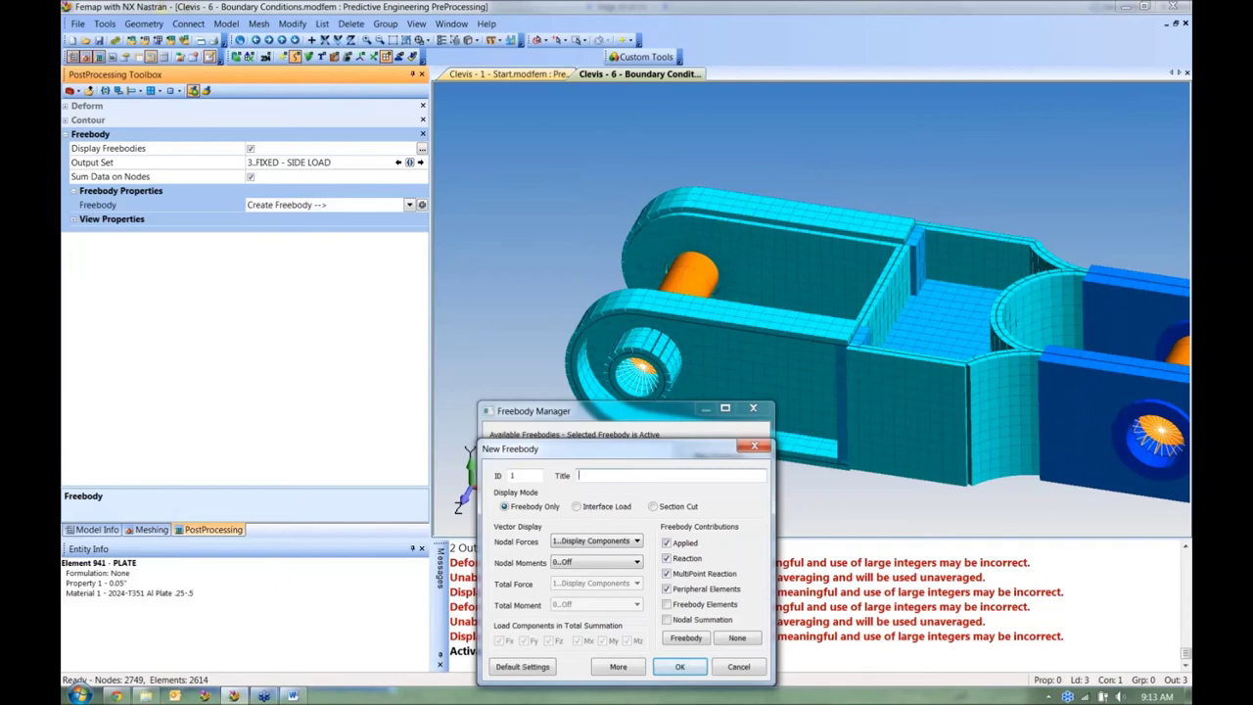
{"action": "left_click", "coordinate": [654, 508]}
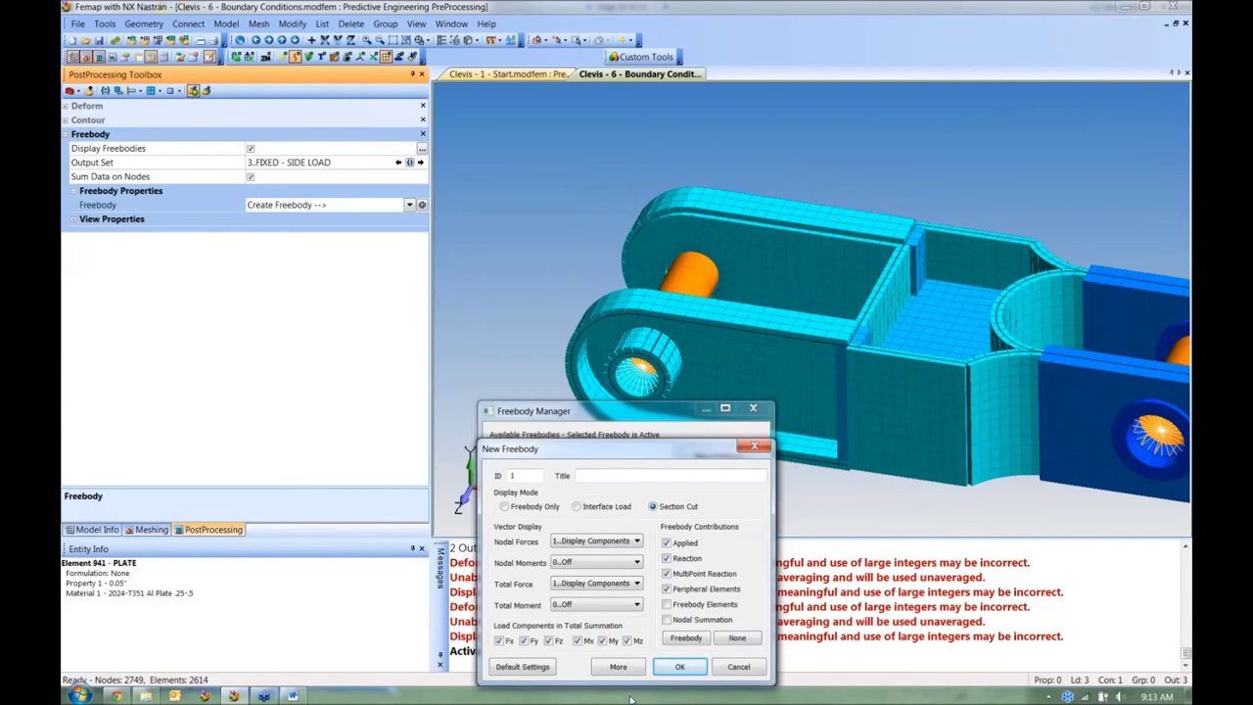
{"action": "left_click", "coordinate": [748, 640]}
{"action": "left_click", "coordinate": [668, 606]}
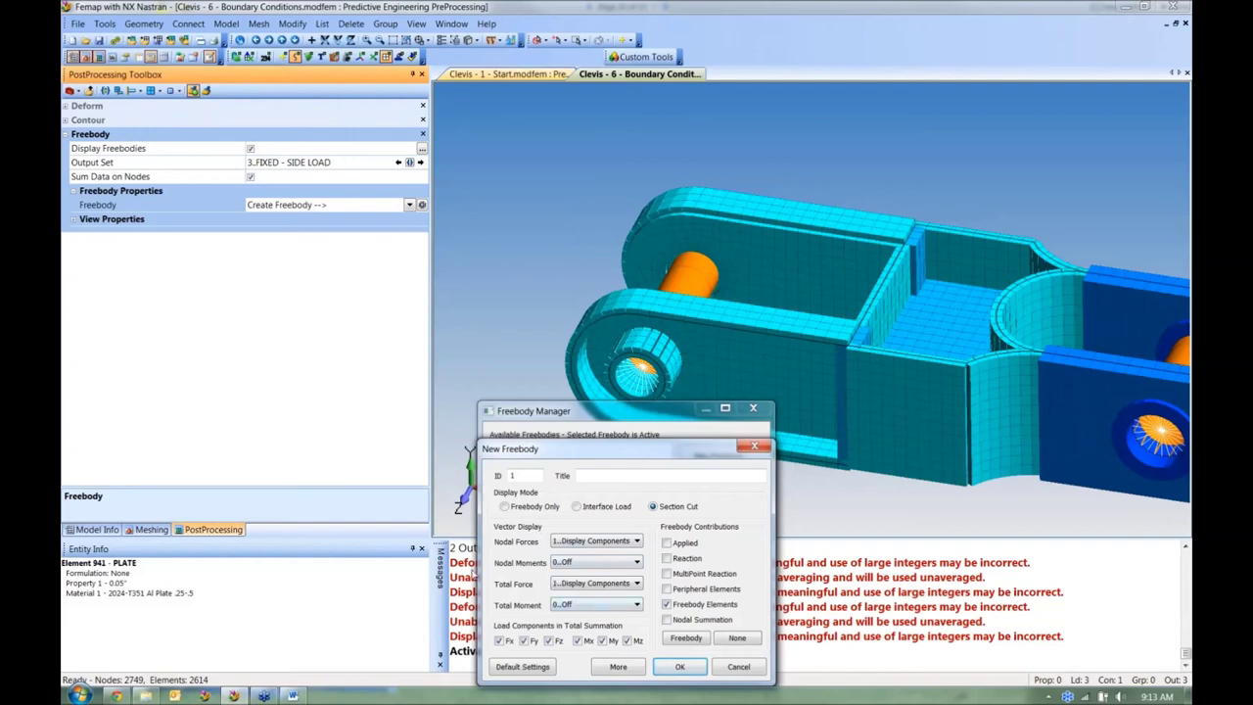
{"action": "left_click", "coordinate": [678, 668]}
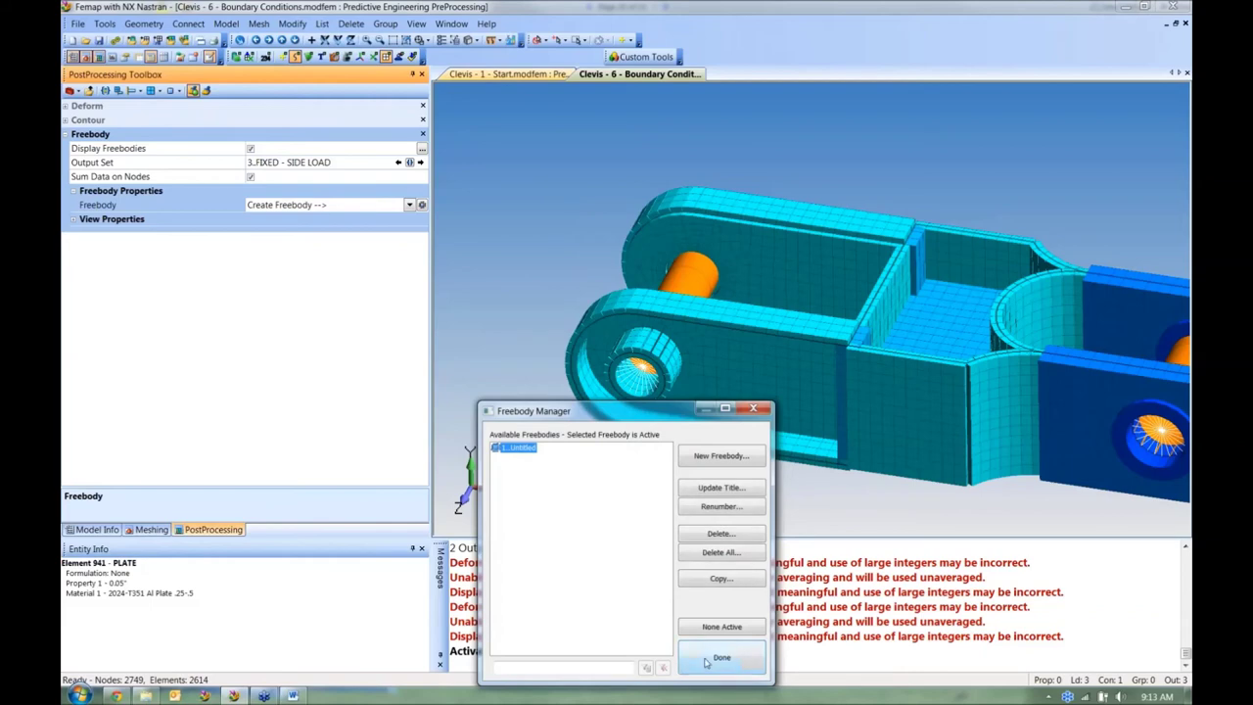
{"action": "left_click", "coordinate": [706, 661]}
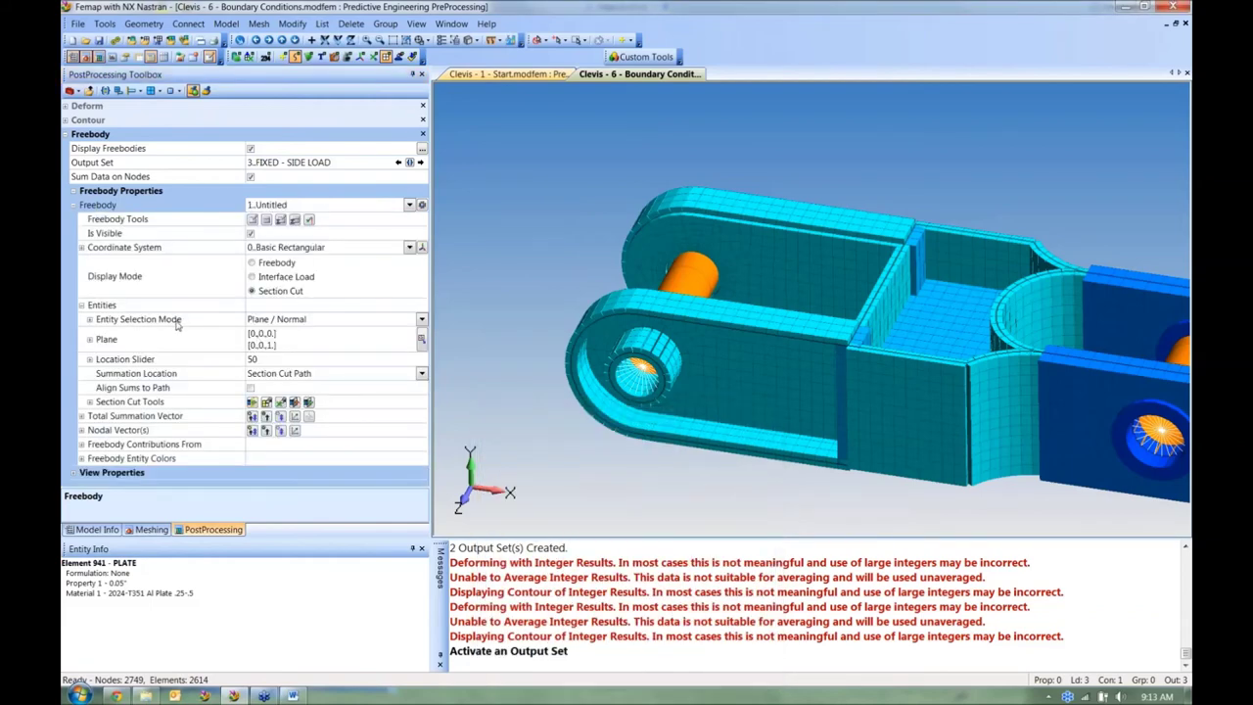
Step: Define the freebody's section cut plane with its base at 0,0,0 and its normal tip at 1,0,0
{"action": "left_click", "coordinate": [421, 339]}
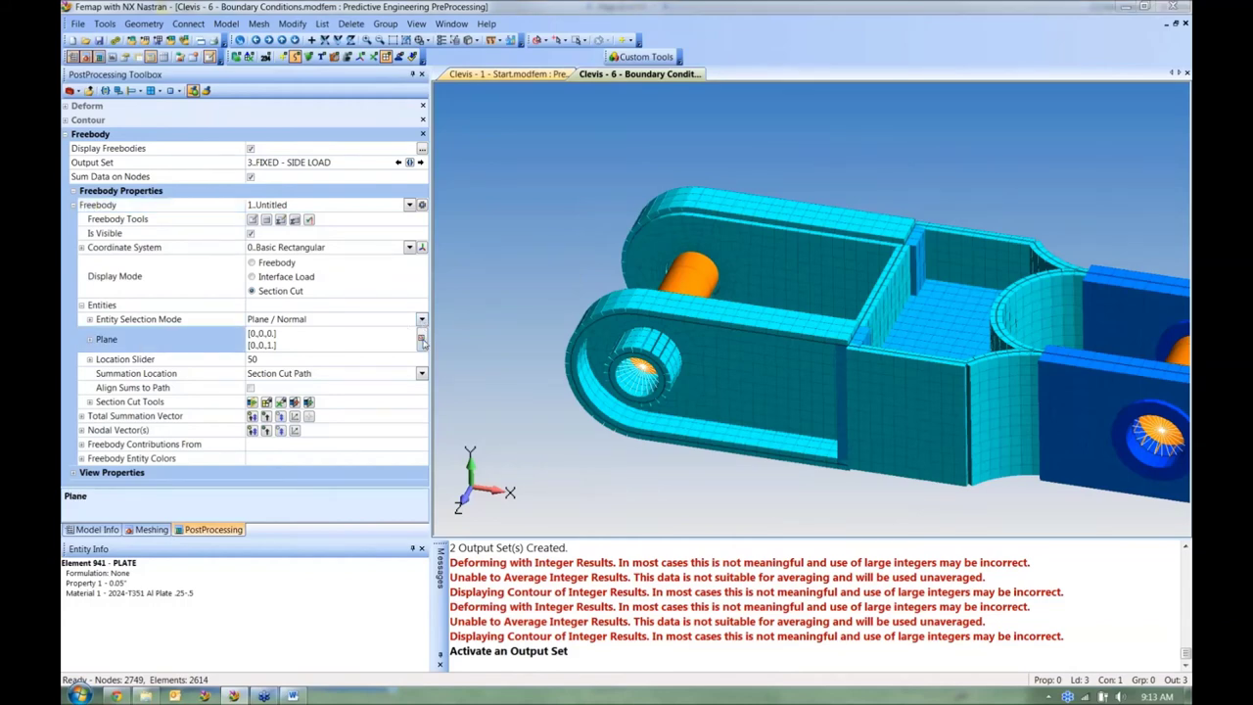
{"action": "key", "text": "Tab"}
{"action": "key", "text": "Tab"}
{"action": "key", "text": "Tab"}
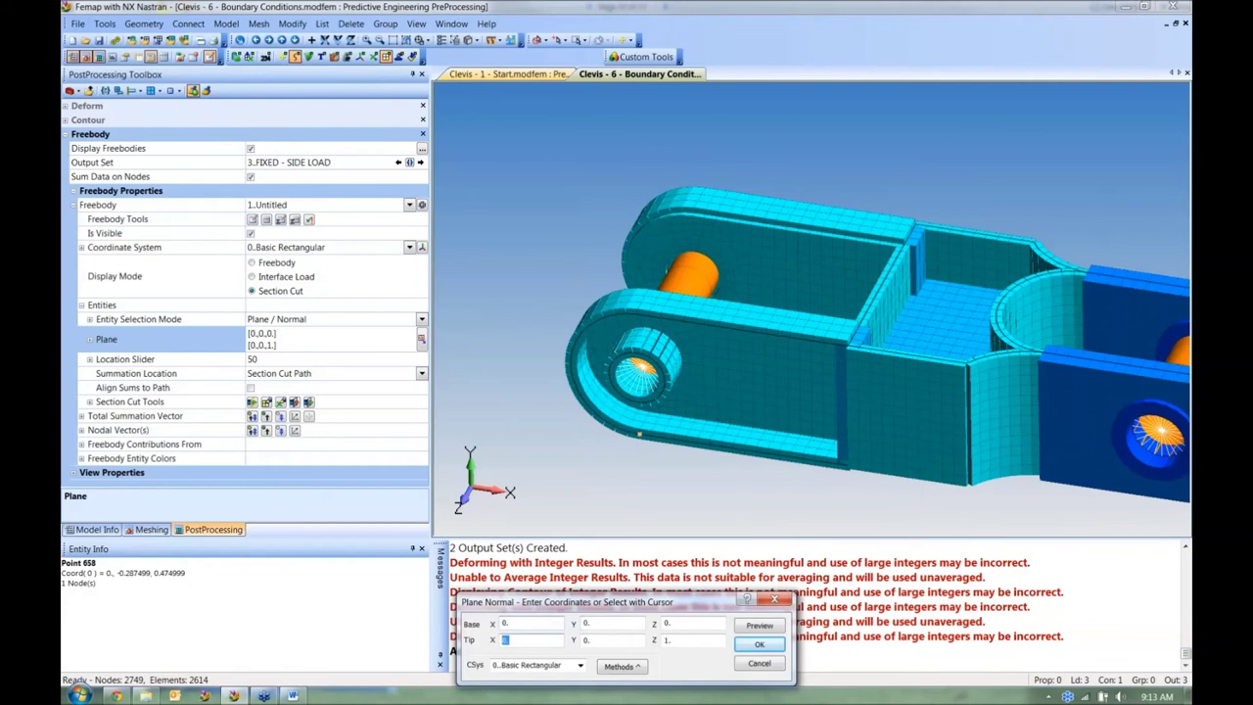
{"action": "key", "text": "Tab"}
{"action": "type", "text": "0"}
{"action": "key", "text": "Return"}
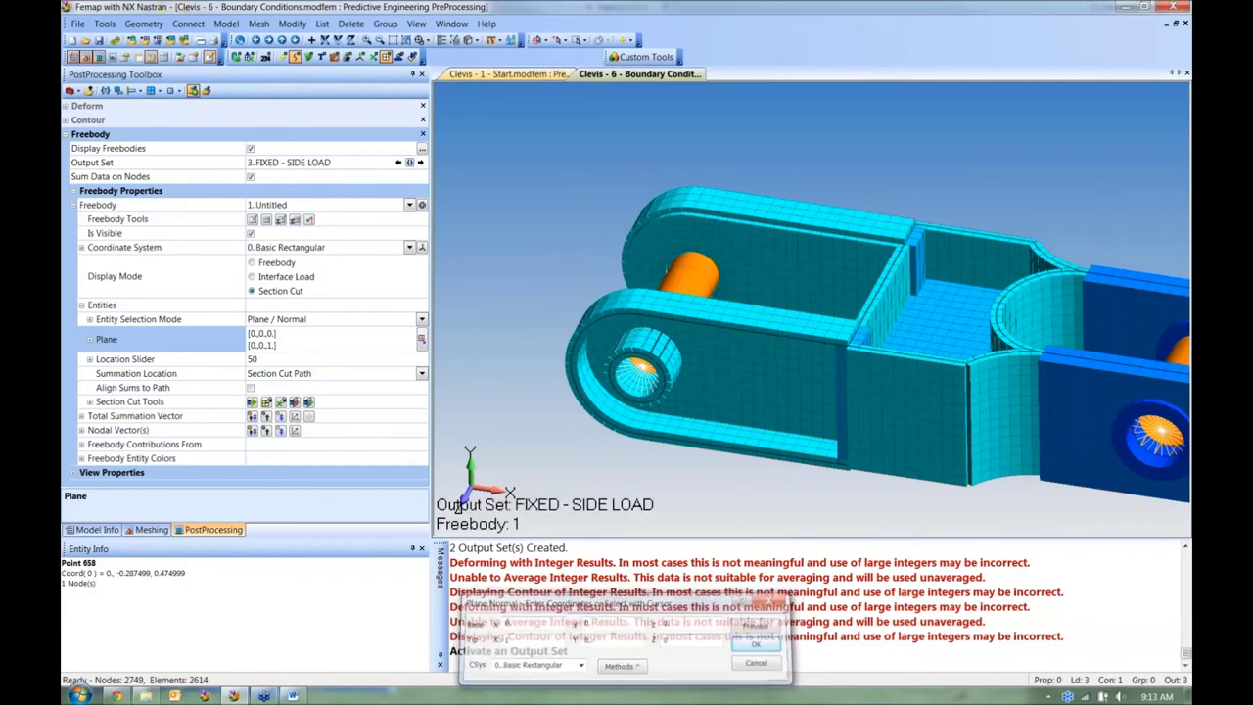
Step: Turn off the thickness and cross-section display and move the section cut's location slider to 70
{"action": "left_click", "coordinate": [472, 40]}
{"action": "left_click", "coordinate": [508, 233]}
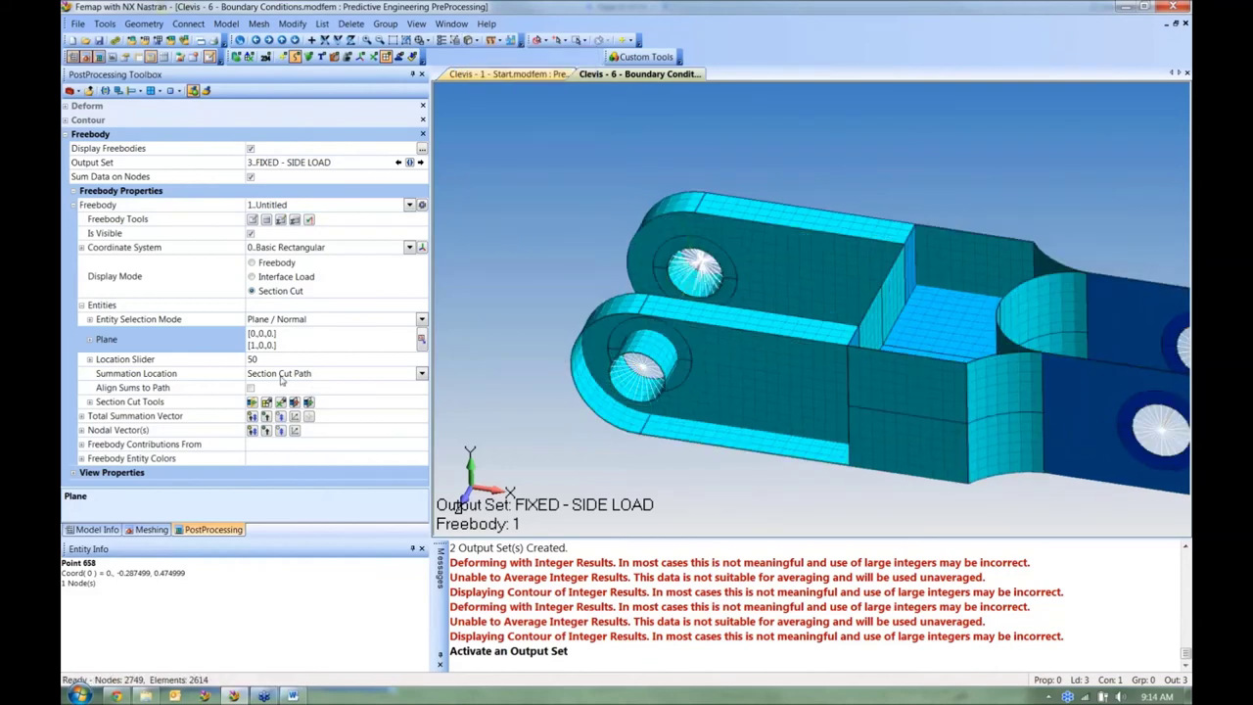
{"action": "left_click", "coordinate": [264, 363]}
{"action": "left_click", "coordinate": [368, 361]}
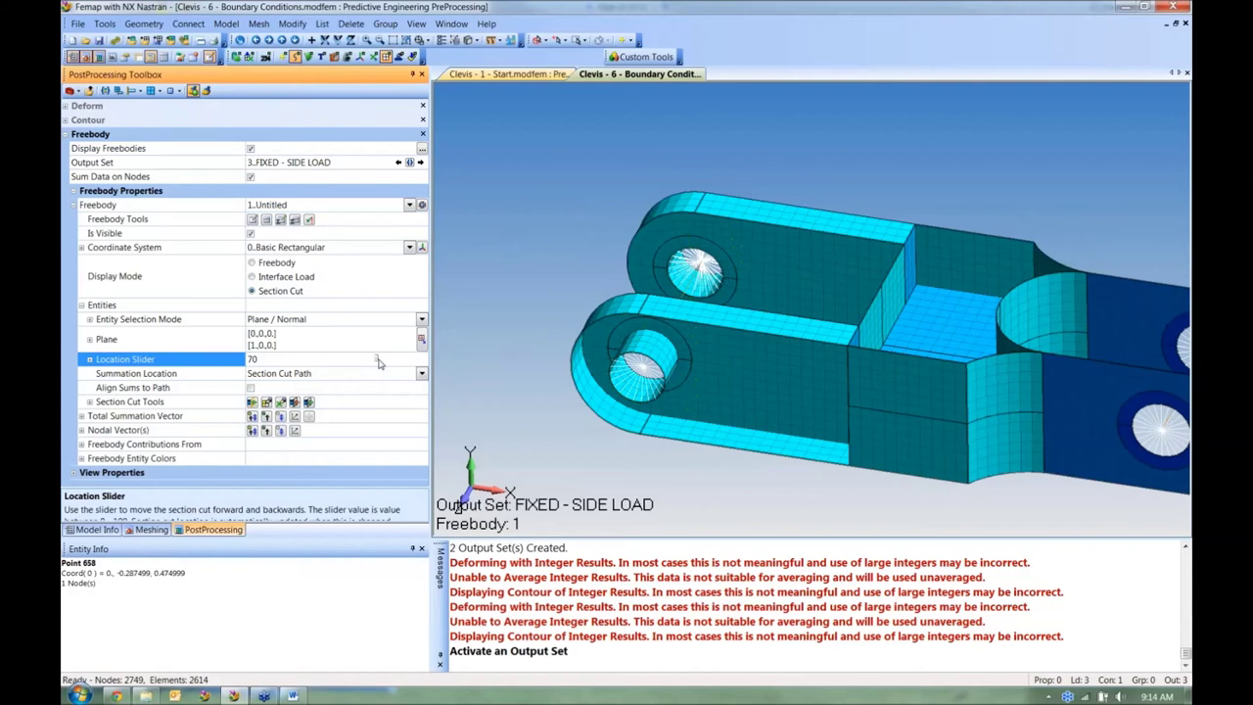
Step: Move the freebody section cut's location slider to 89
{"action": "left_click_drag", "start_coordinate": [392, 358], "coordinate": [405, 358]}
{"action": "middle_click_drag", "start_coordinate": [720, 435], "coordinate": [699, 330]}
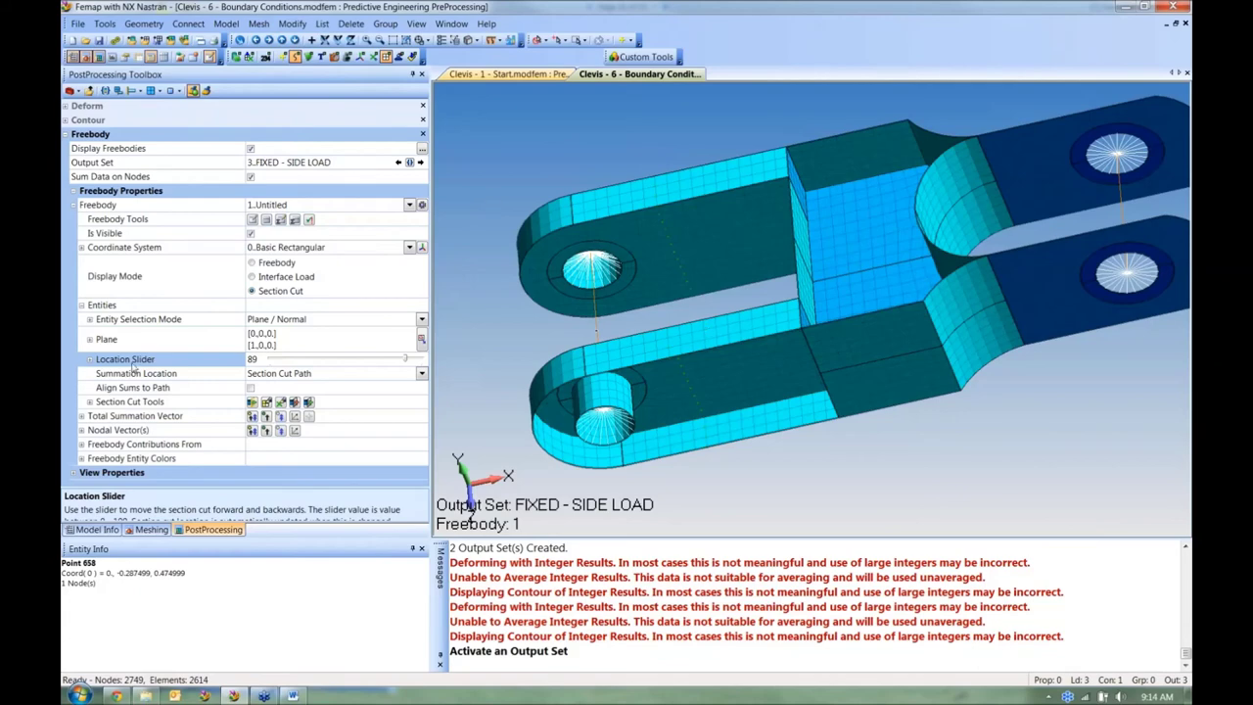
Step: Edit the NX Nastran Static Analysis Set to request nodal Force Balance output for the full model
{"action": "left_click", "coordinate": [108, 529]}
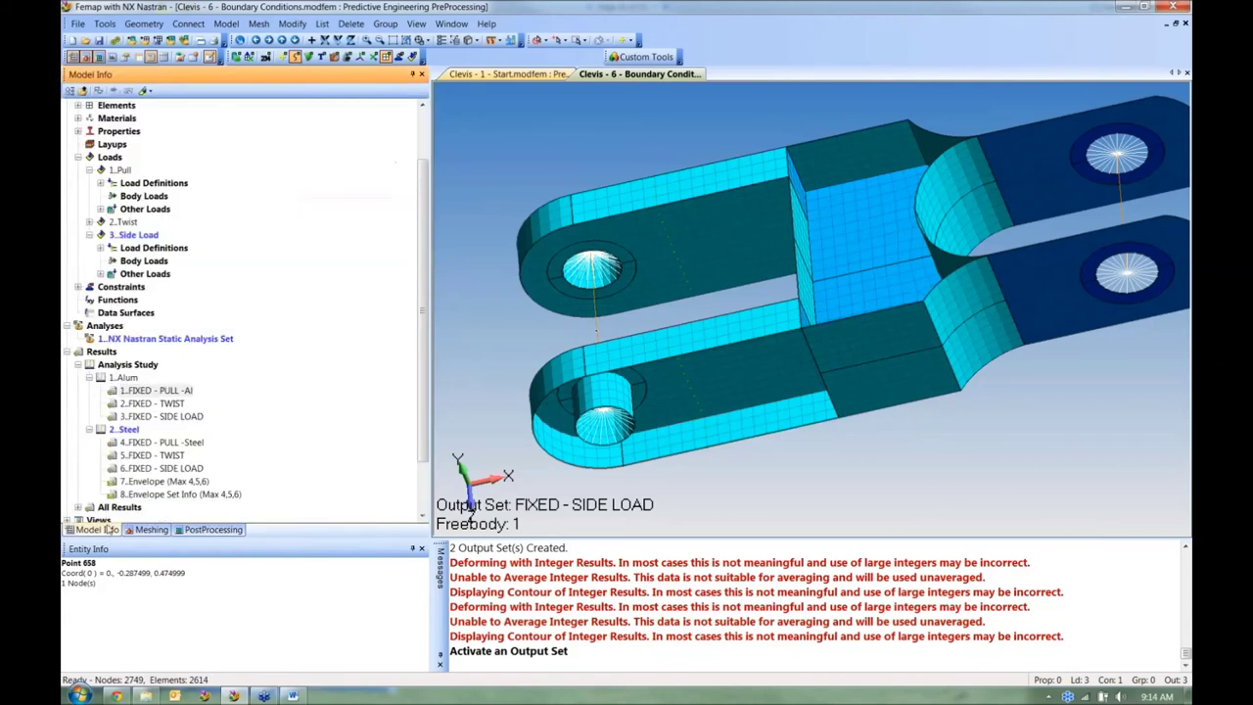
{"action": "right_click", "coordinate": [148, 339]}
{"action": "left_click", "coordinate": [196, 345]}
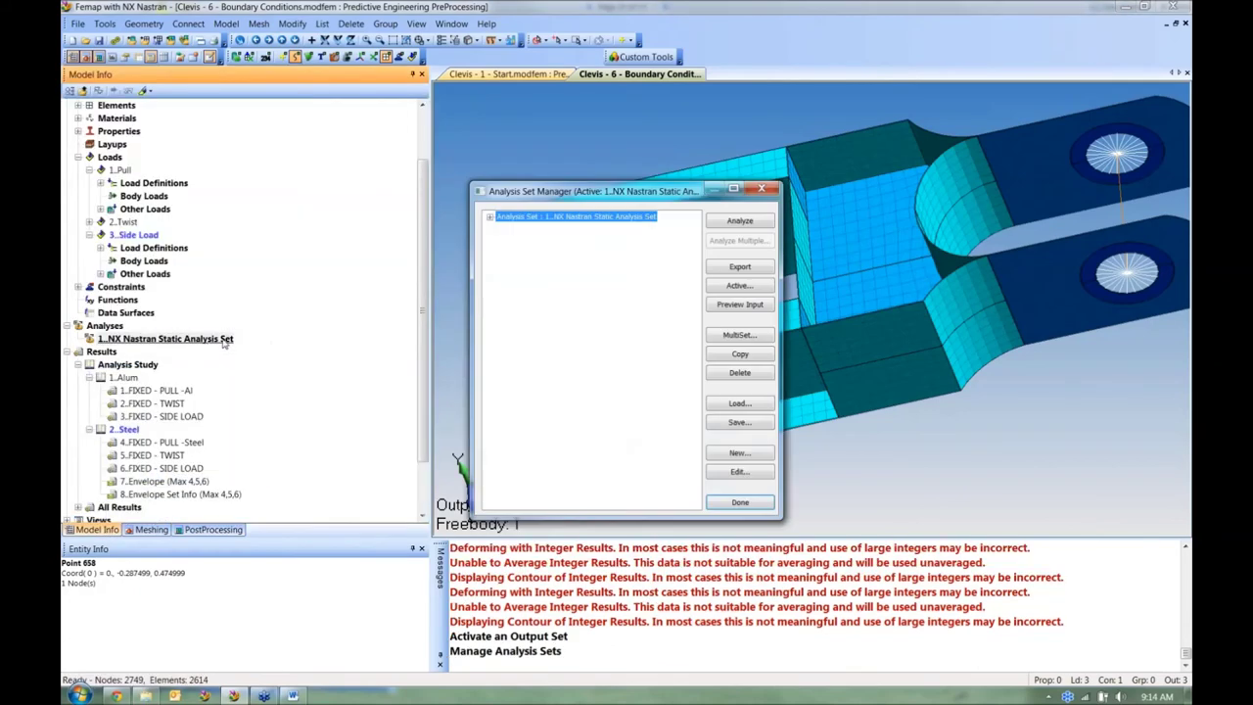
{"action": "left_click", "coordinate": [759, 471]}
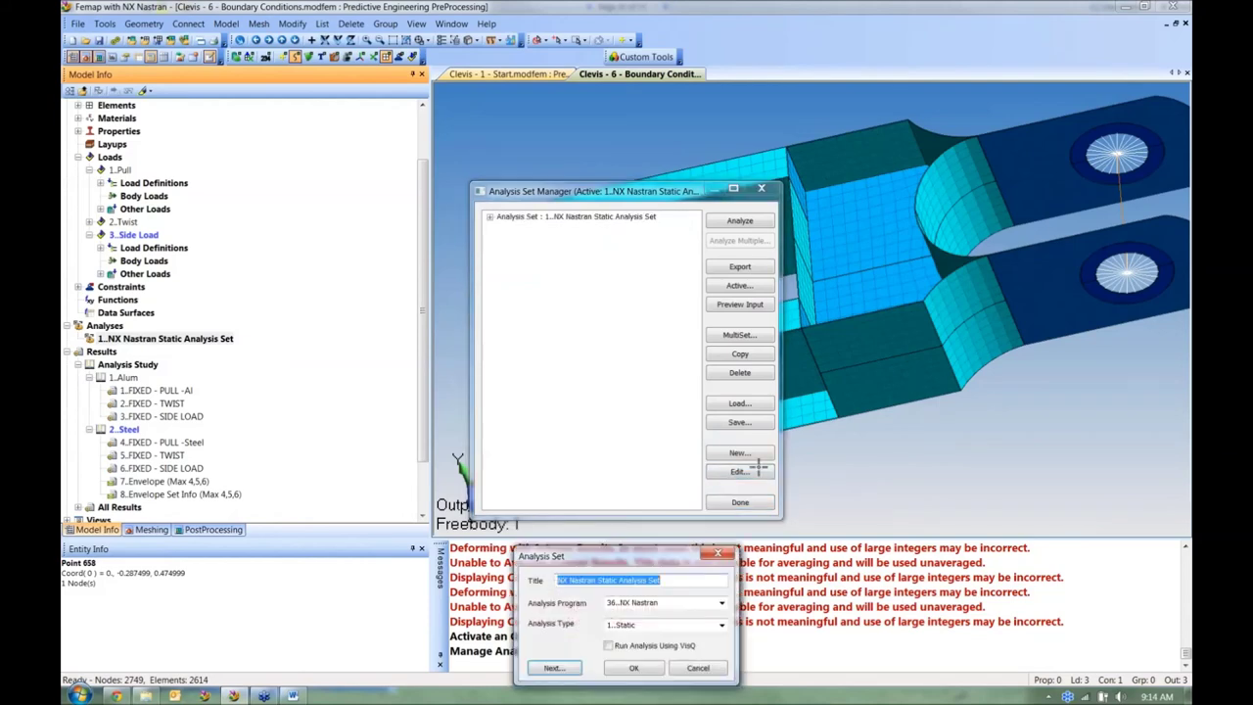
{"action": "left_click", "coordinate": [551, 666]}
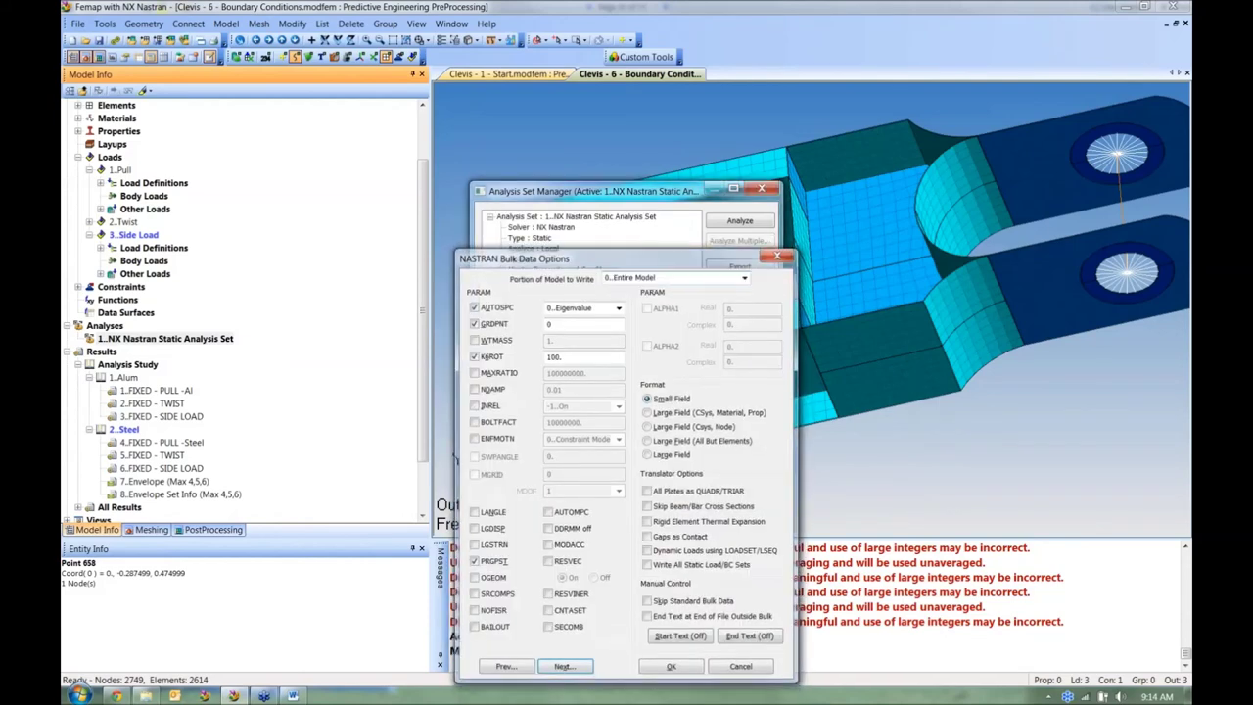
{"action": "left_click", "coordinate": [575, 667]}
{"action": "left_click", "coordinate": [576, 668]}
{"action": "left_click", "coordinate": [576, 668]}
{"action": "left_click", "coordinate": [589, 667]}
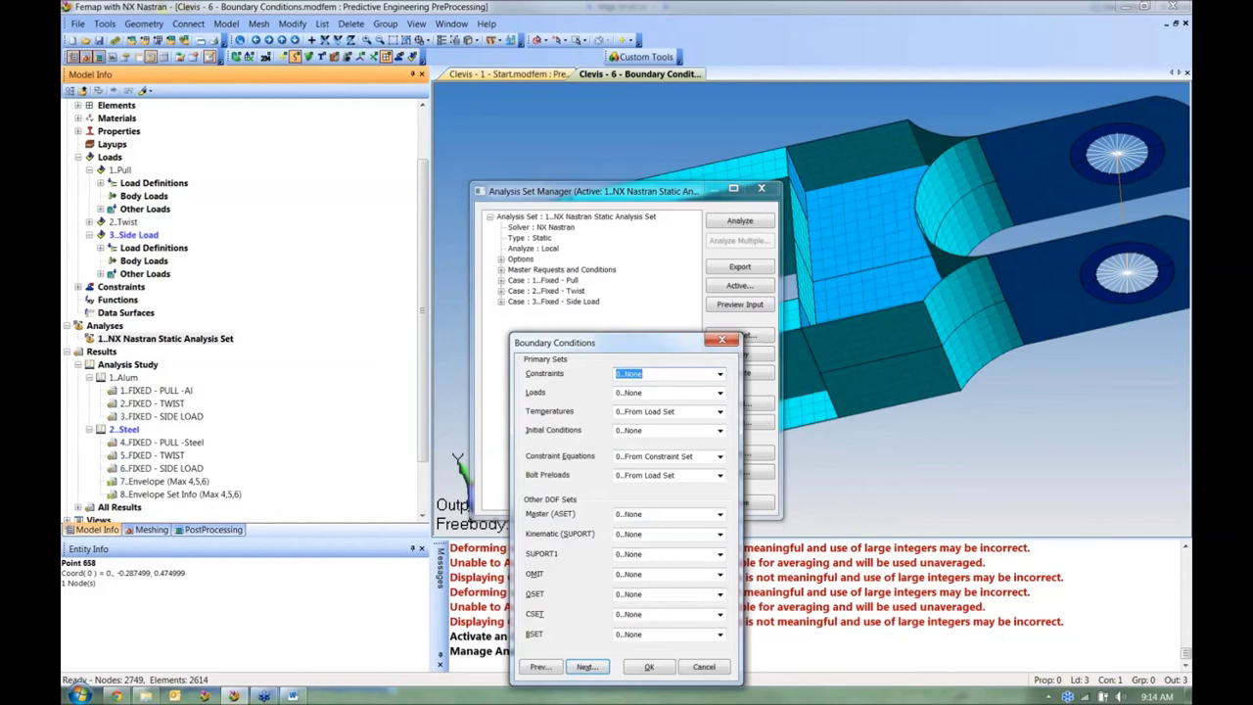
{"action": "left_click", "coordinate": [586, 667]}
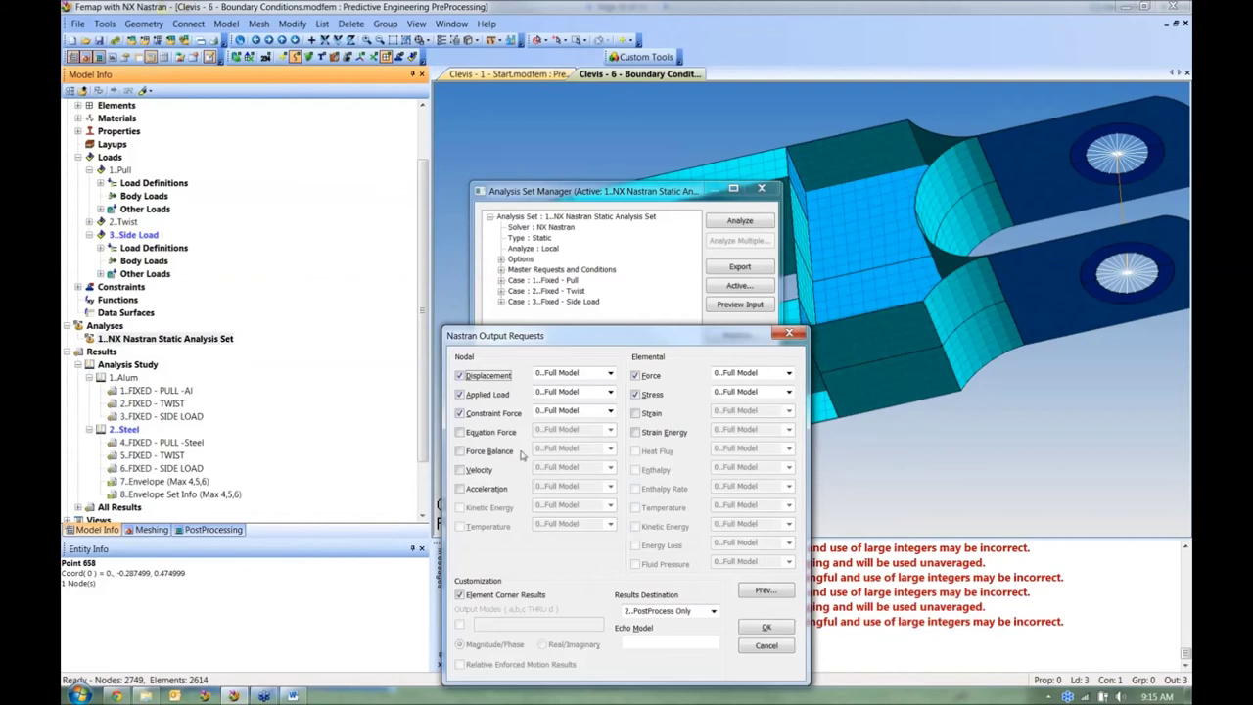
{"action": "left_click", "coordinate": [464, 452]}
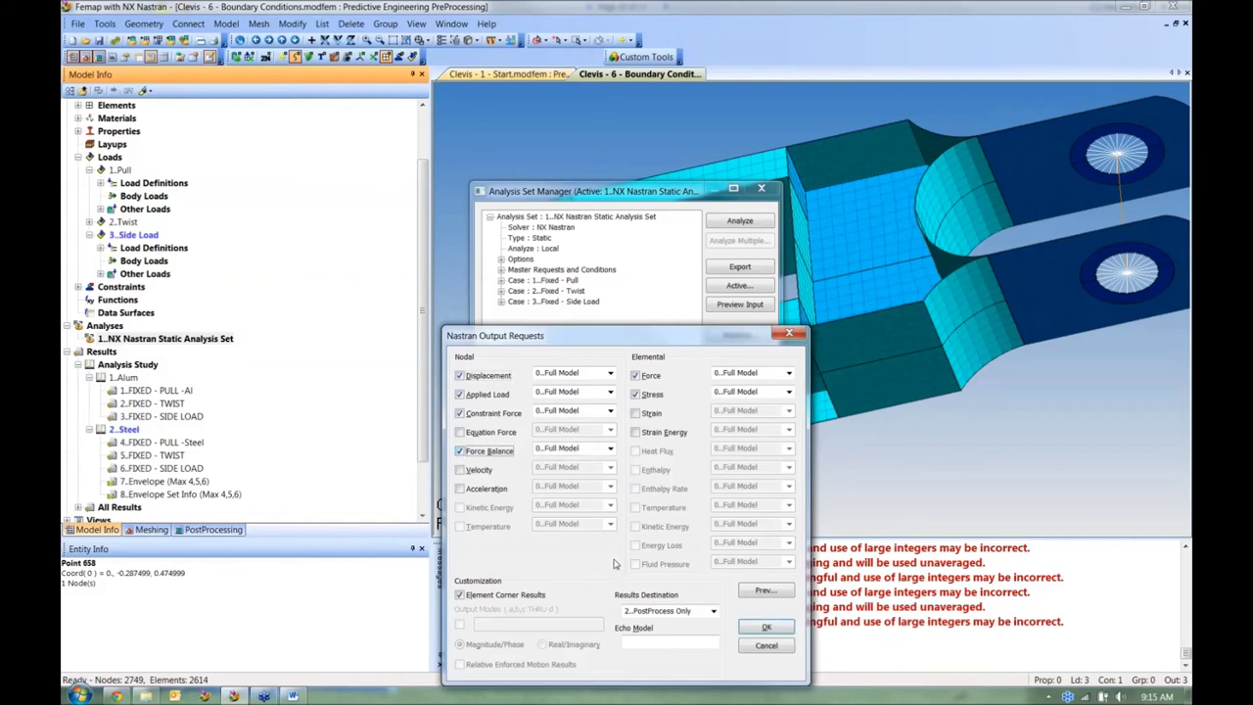
{"action": "left_click", "coordinate": [766, 628]}
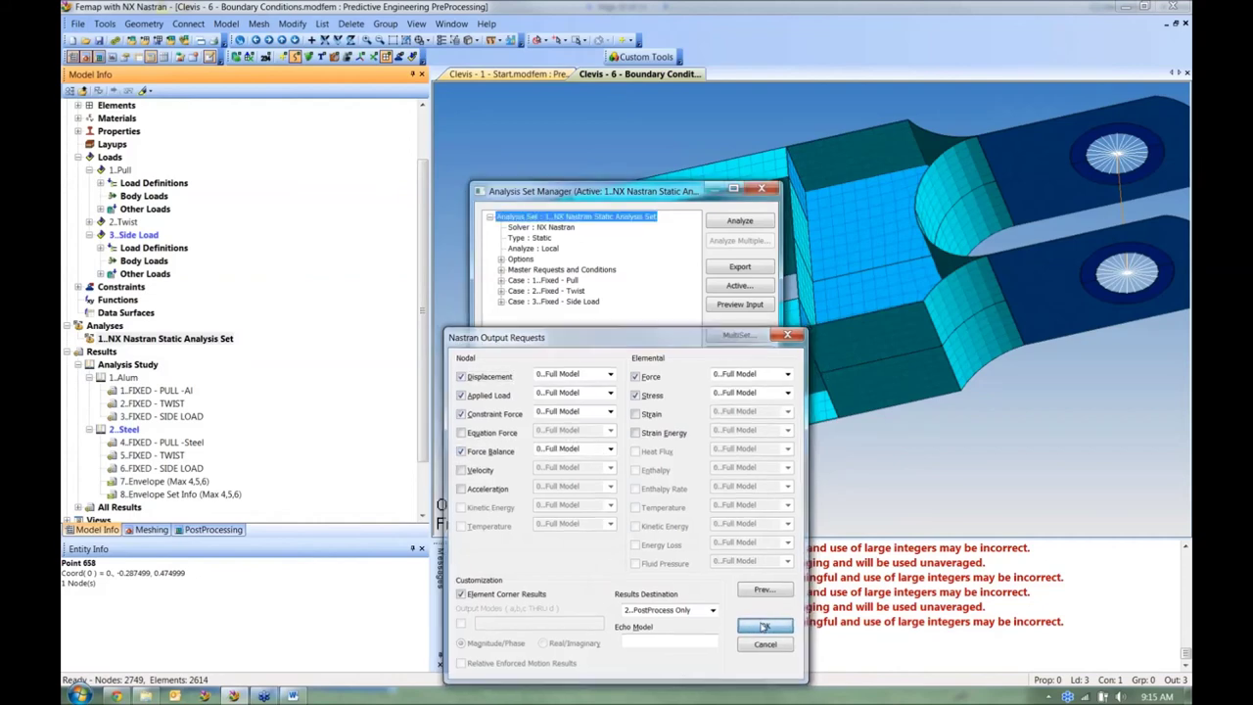
Step: Run the static analysis set and rename the resulting analysis study as Steel w FBD Info
{"action": "left_click", "coordinate": [741, 222]}
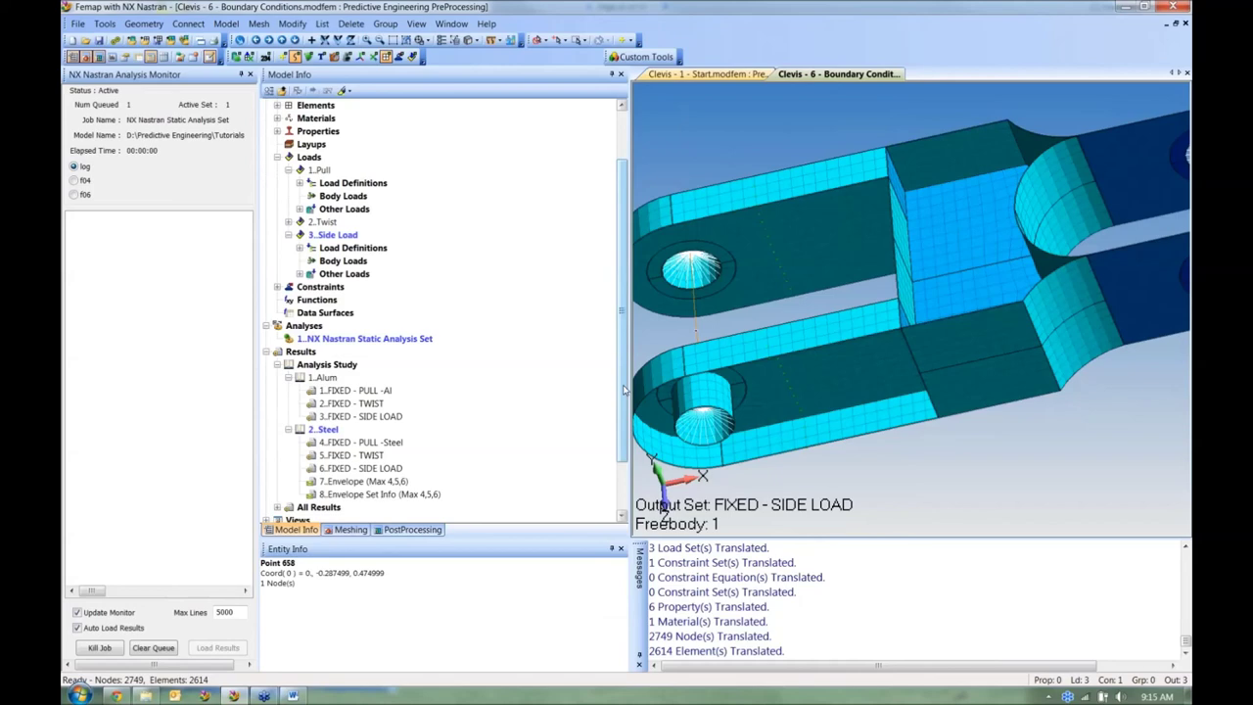
{"action": "scroll", "coordinate": [406, 457], "scroll_direction": "down", "scroll_amount": 2}
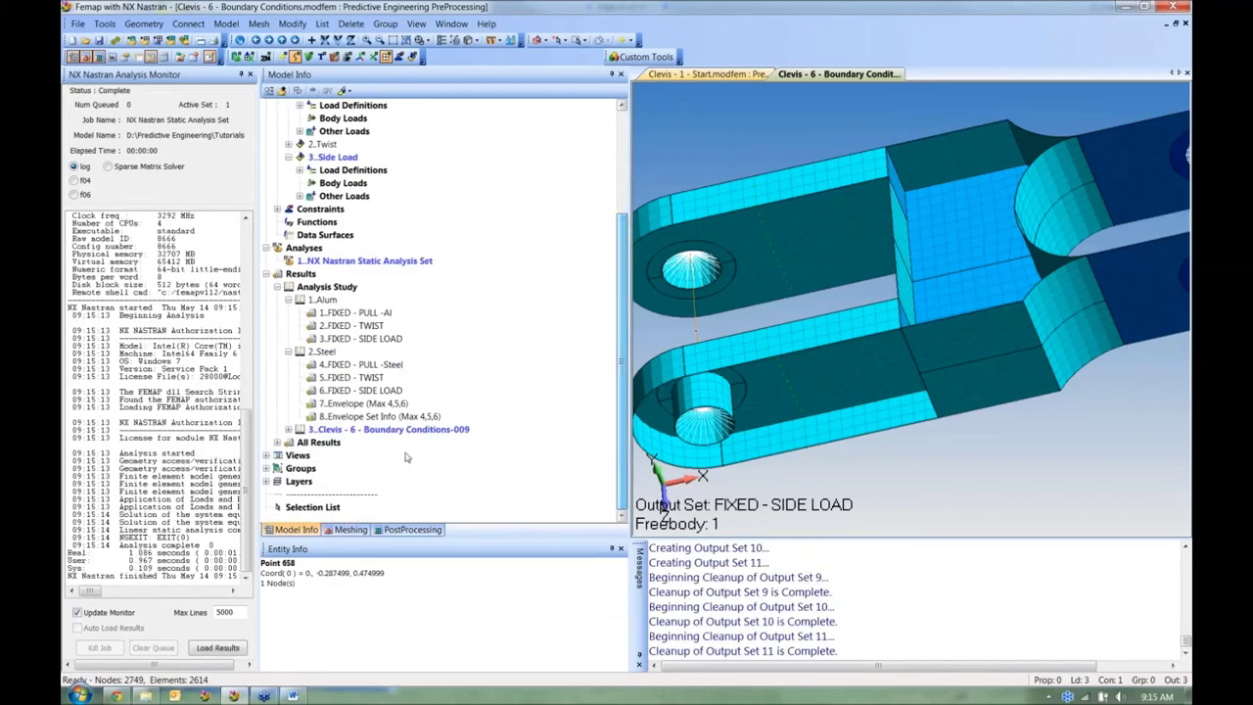
{"action": "left_click", "coordinate": [289, 429]}
{"action": "left_click", "coordinate": [431, 430]}
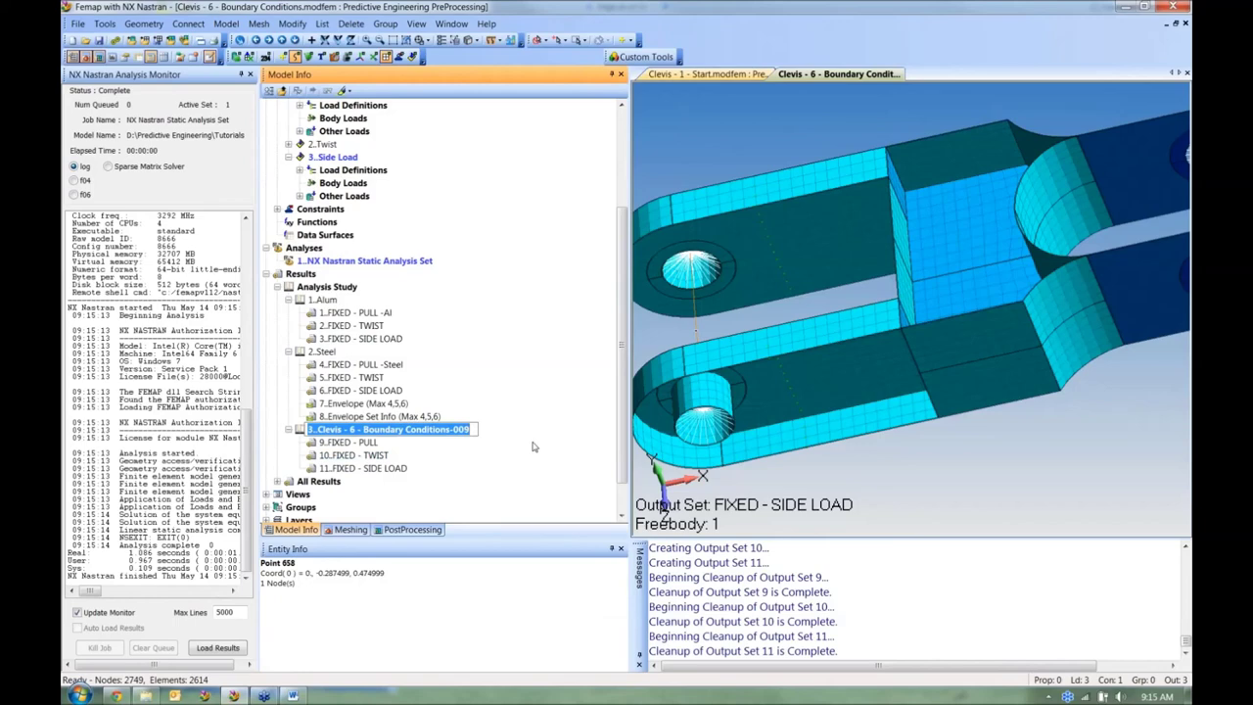
{"action": "type", "text": "Stee"}
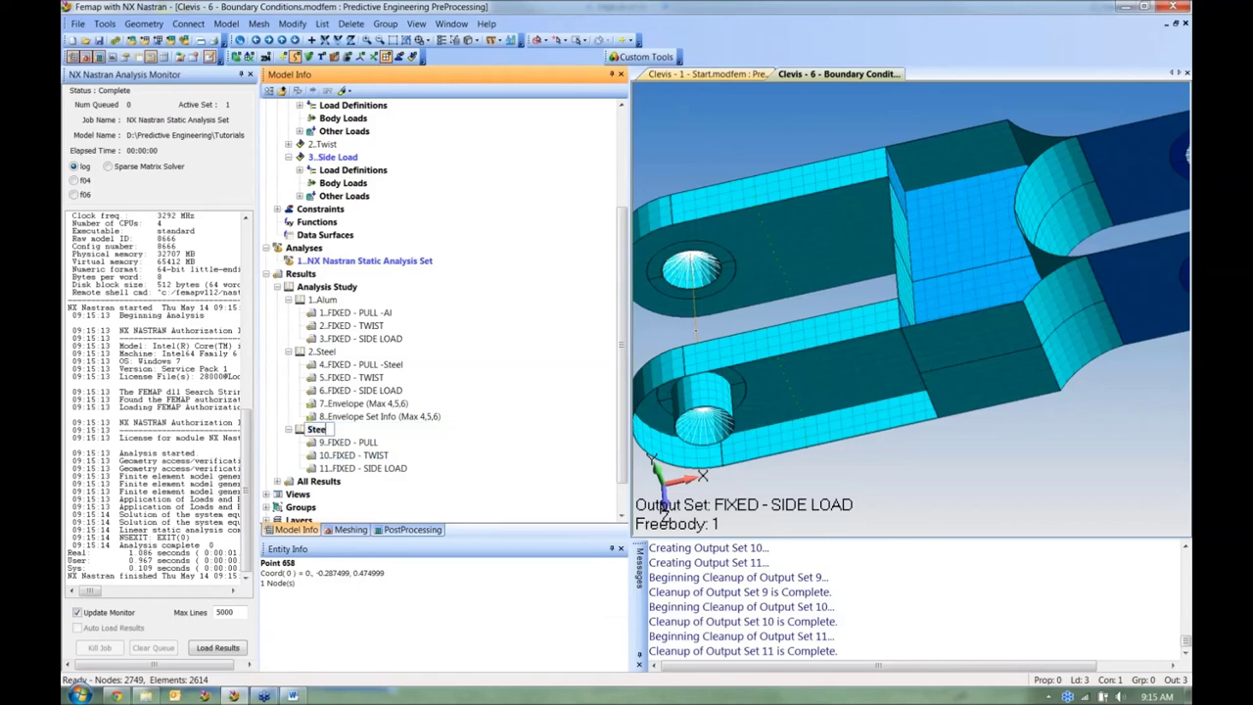
{"action": "type", "text": "l w FBD Info"}
{"action": "key", "text": "Return"}
Step: Activate the FIXED - TWIST output set of the Steel w FBD Info study and examine its section cut freebody vectors
{"action": "double_click", "coordinate": [348, 442]}
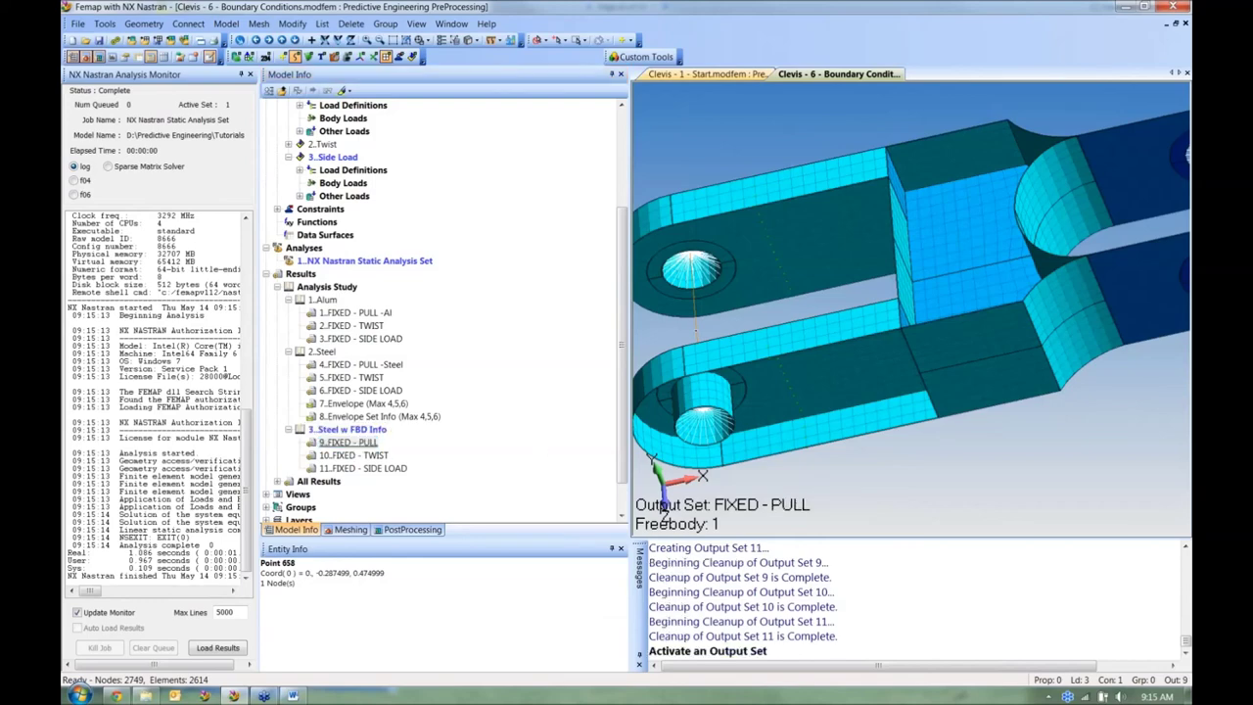
{"action": "double_click", "coordinate": [352, 455]}
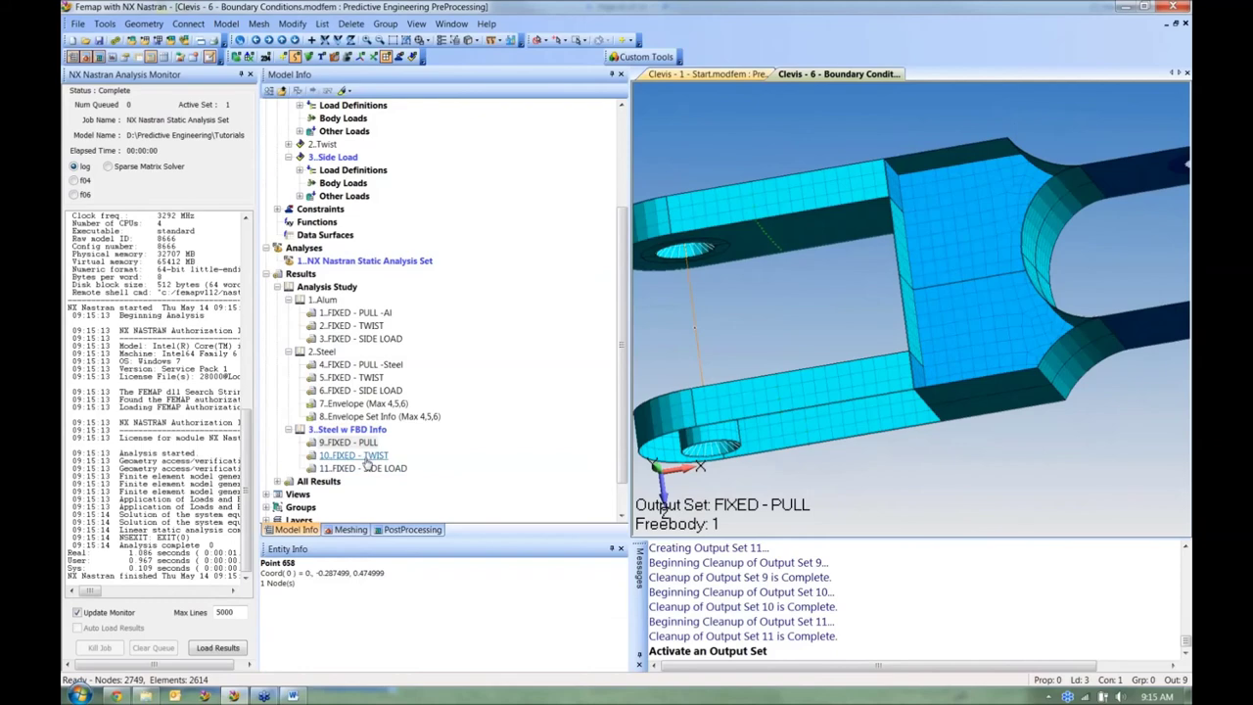
{"action": "key", "text": "ctrl+g"}
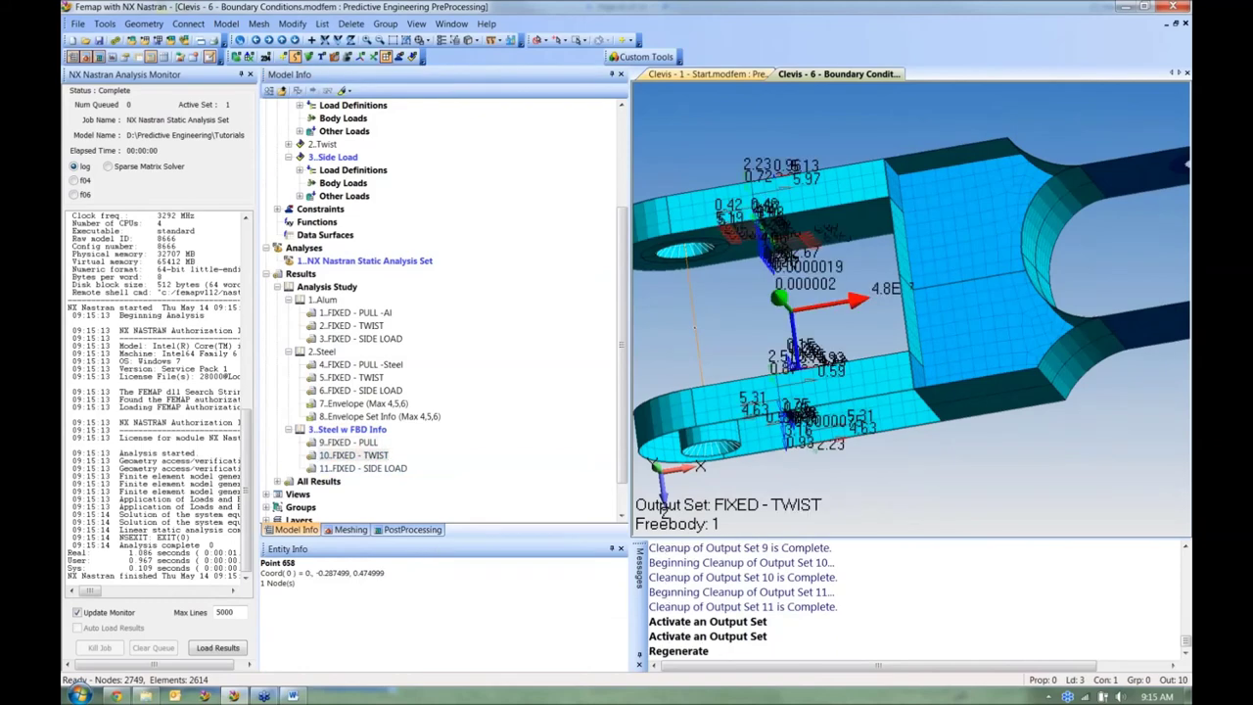
{"action": "key", "text": "Left"}
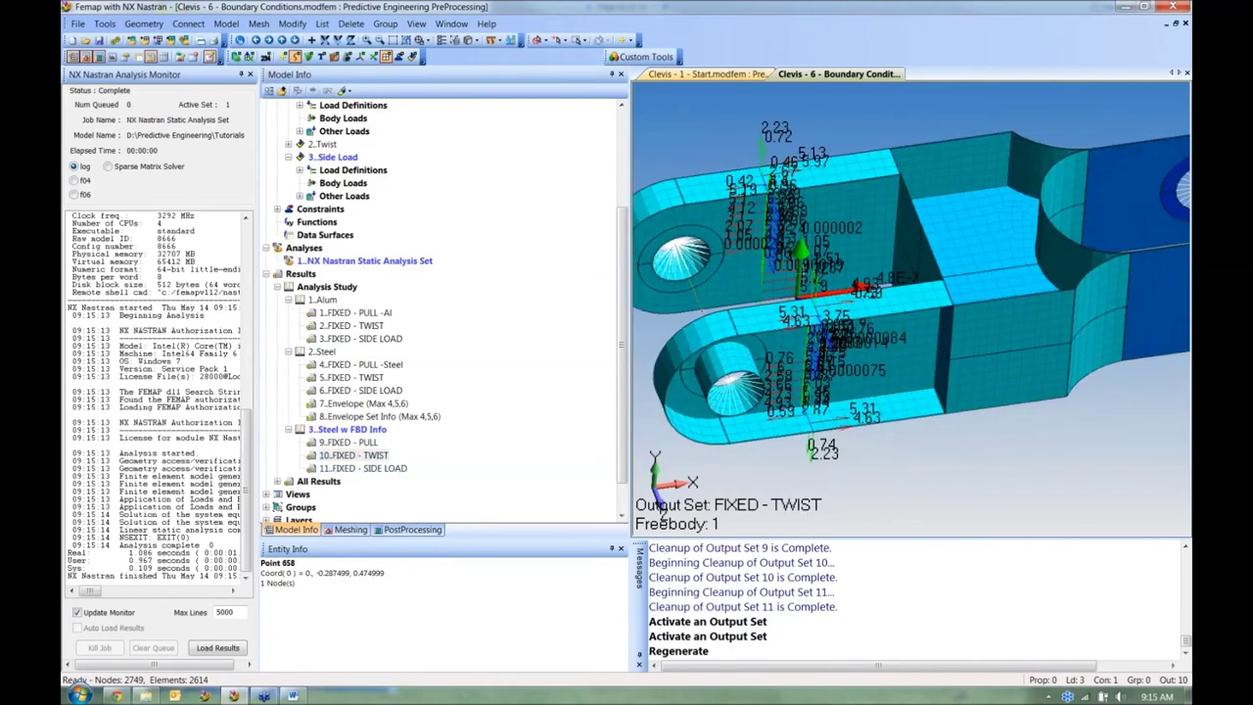
{"action": "key", "text": "Left"}
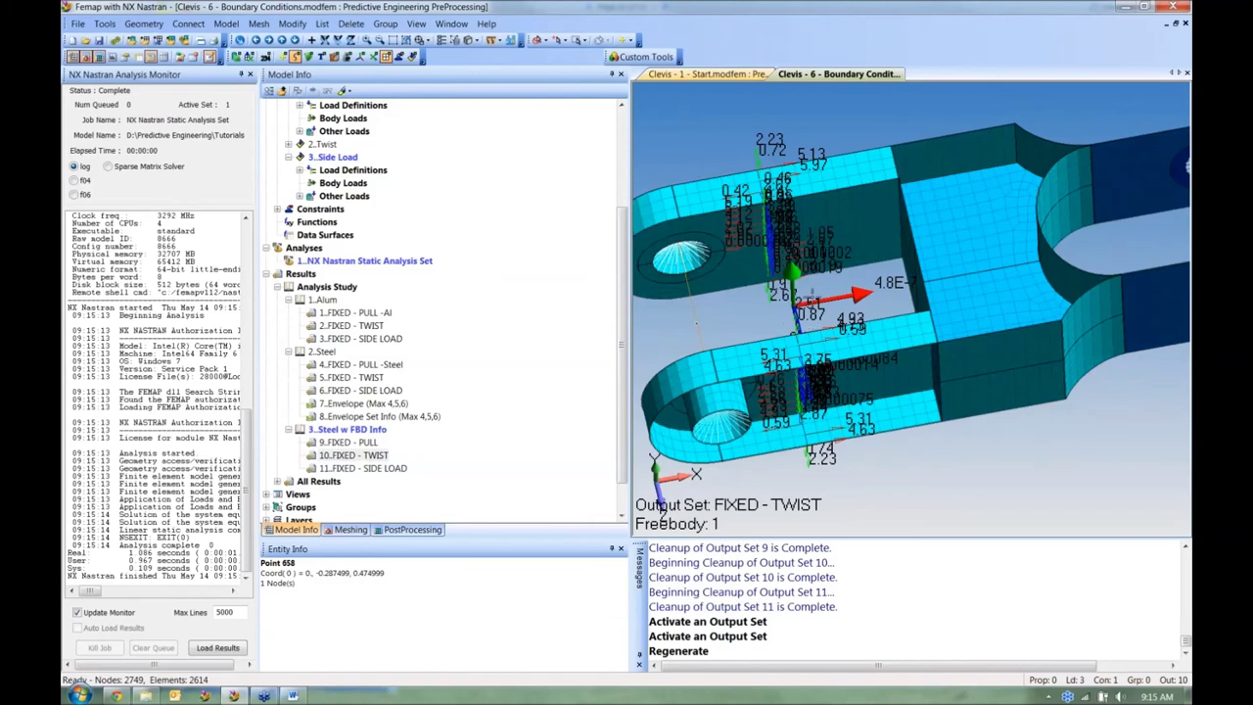
{"action": "key", "text": "Left"}
{"action": "key", "text": "Left"}
Step: Activate the FIXED - PULL output set of the Steel w FBD Info study and close the NX Nastran Analysis Monitor
{"action": "double_click", "coordinate": [372, 442]}
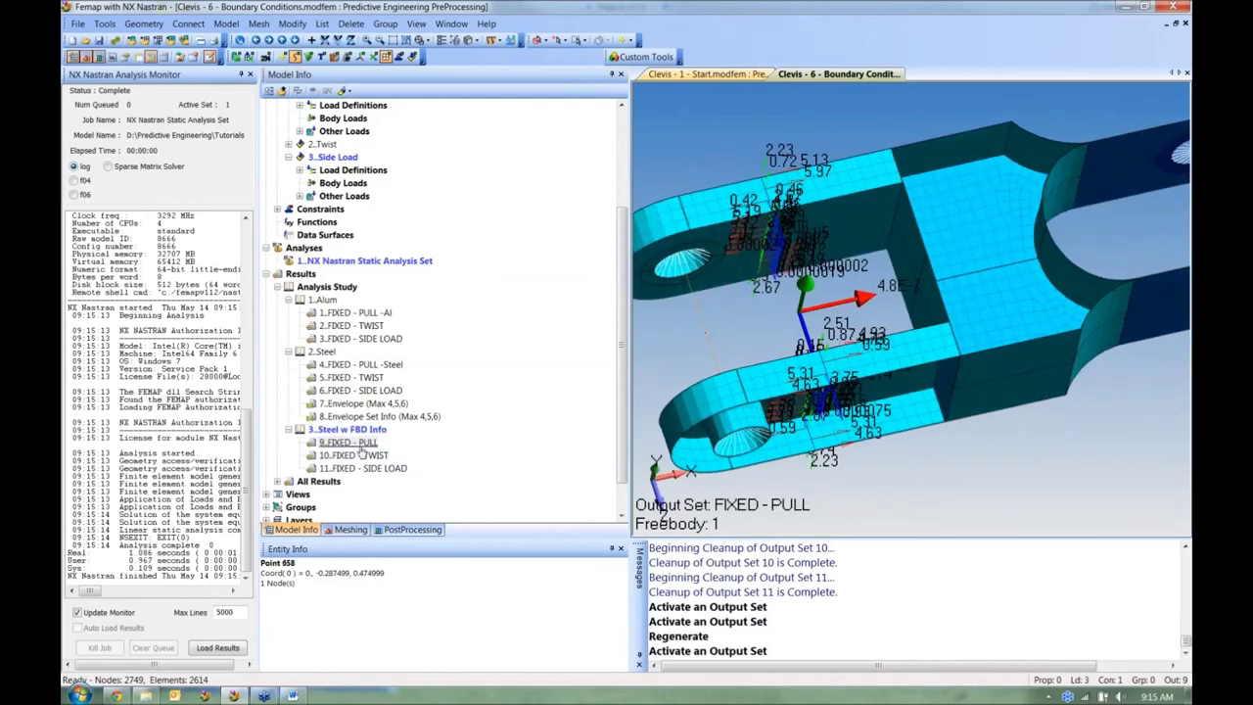
{"action": "double_click", "coordinate": [362, 456]}
{"action": "double_click", "coordinate": [369, 444]}
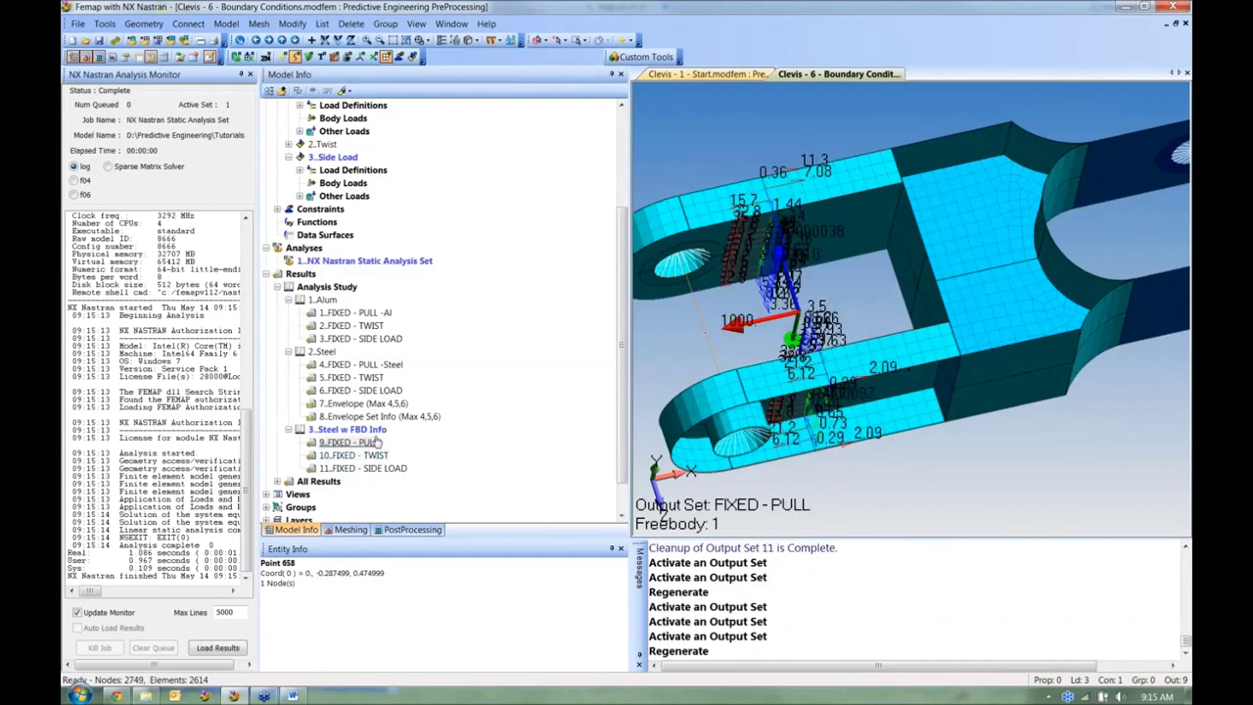
{"action": "key", "text": "Left"}
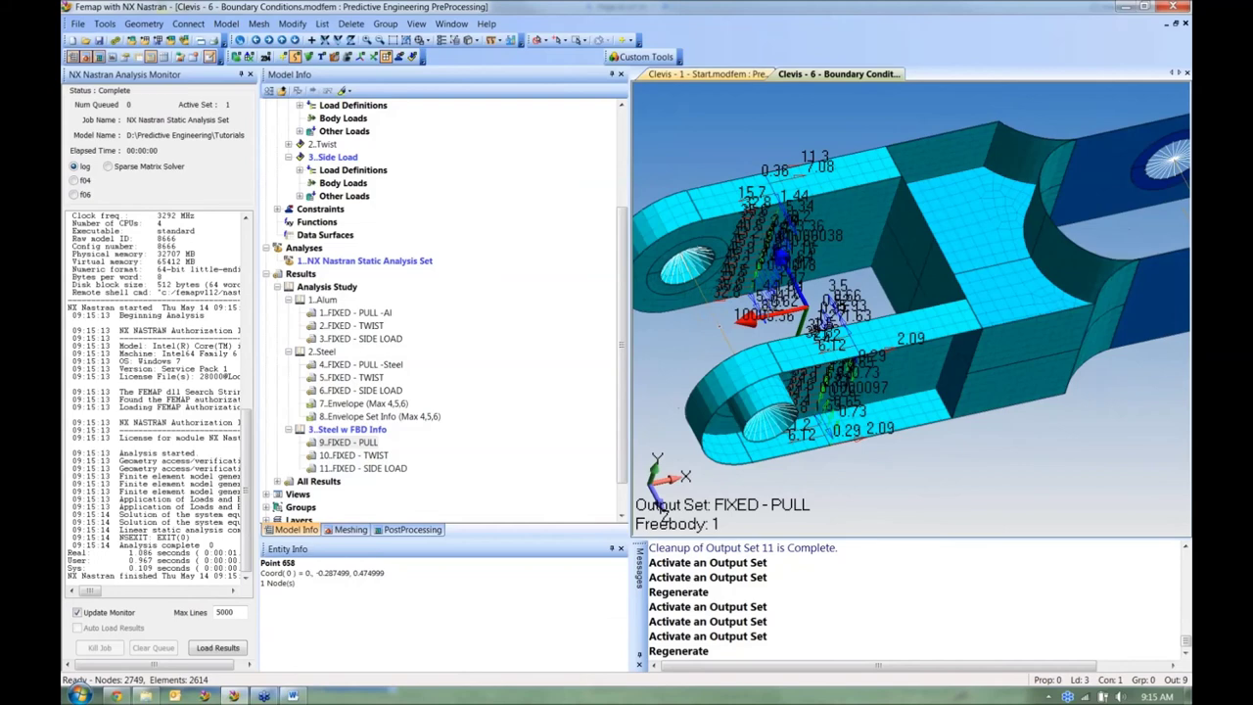
{"action": "left_click", "coordinate": [249, 75]}
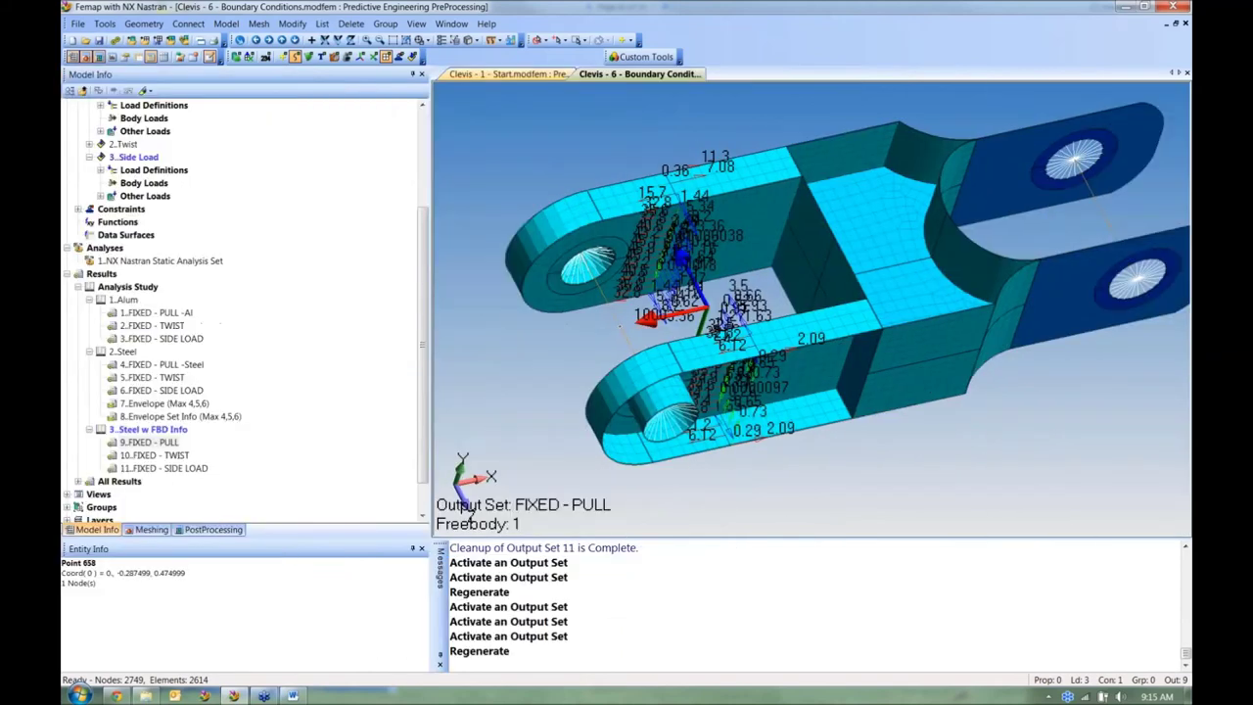
Step: Show the freebody's total summation moment vectors along with its force vectors, and hide the nodal force vectors
{"action": "left_click", "coordinate": [221, 530]}
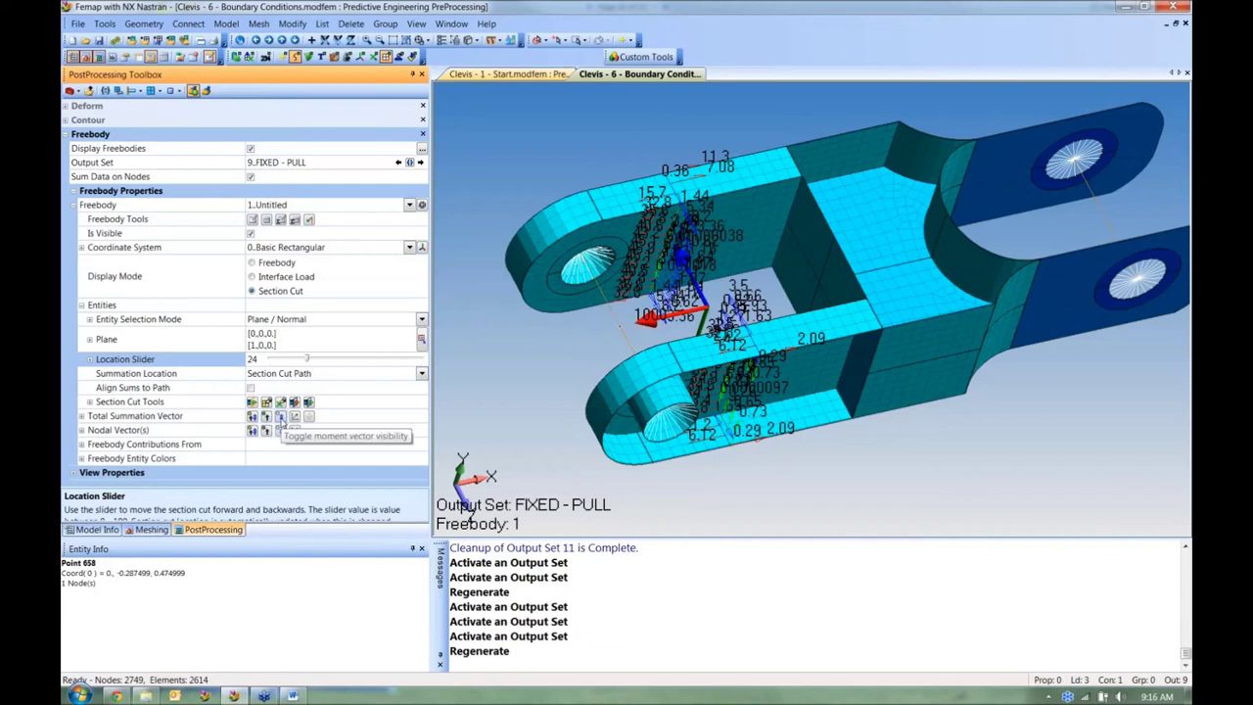
{"action": "left_click", "coordinate": [281, 418]}
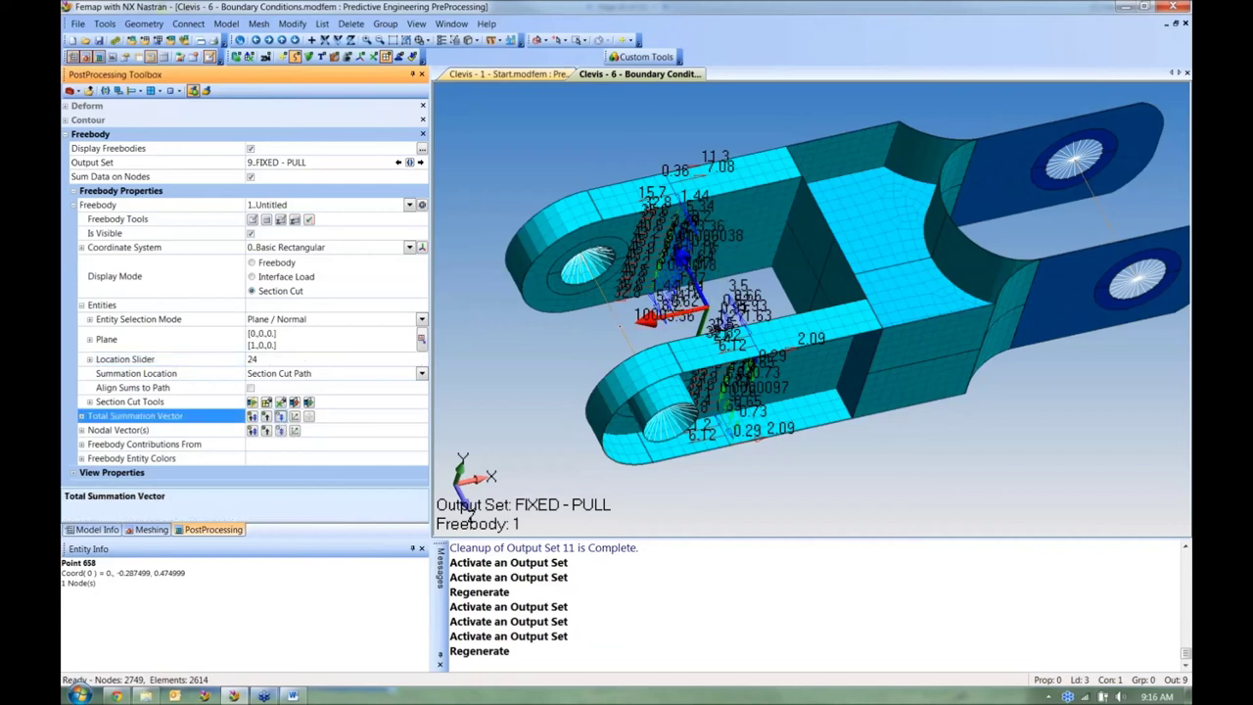
{"action": "left_click", "coordinate": [266, 419]}
{"action": "left_click", "coordinate": [266, 418]}
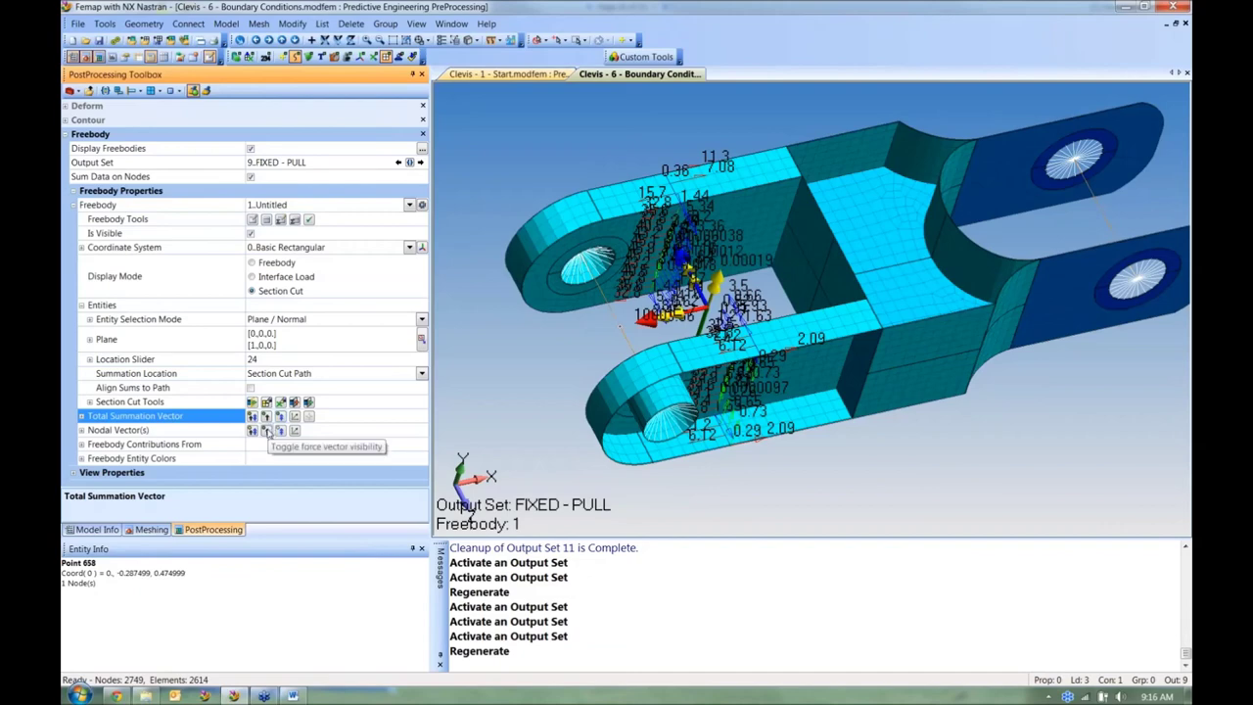
{"action": "left_click", "coordinate": [266, 432]}
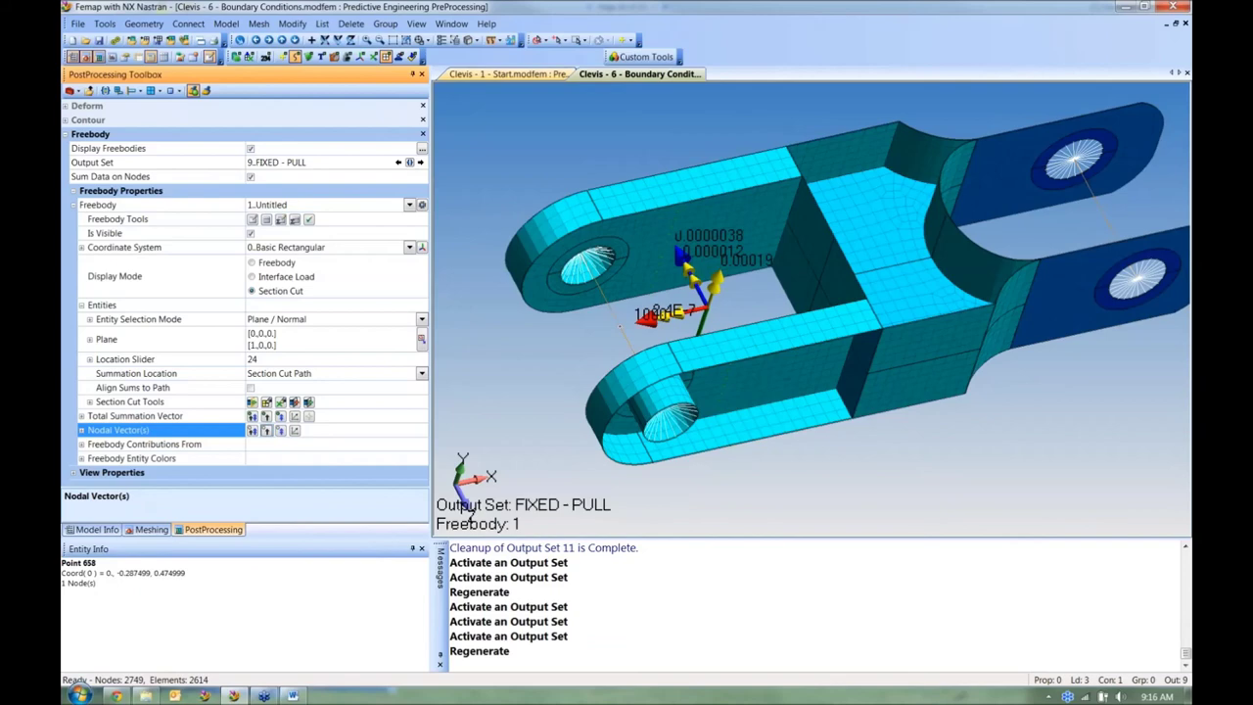
{"action": "left_click", "coordinate": [252, 418]}
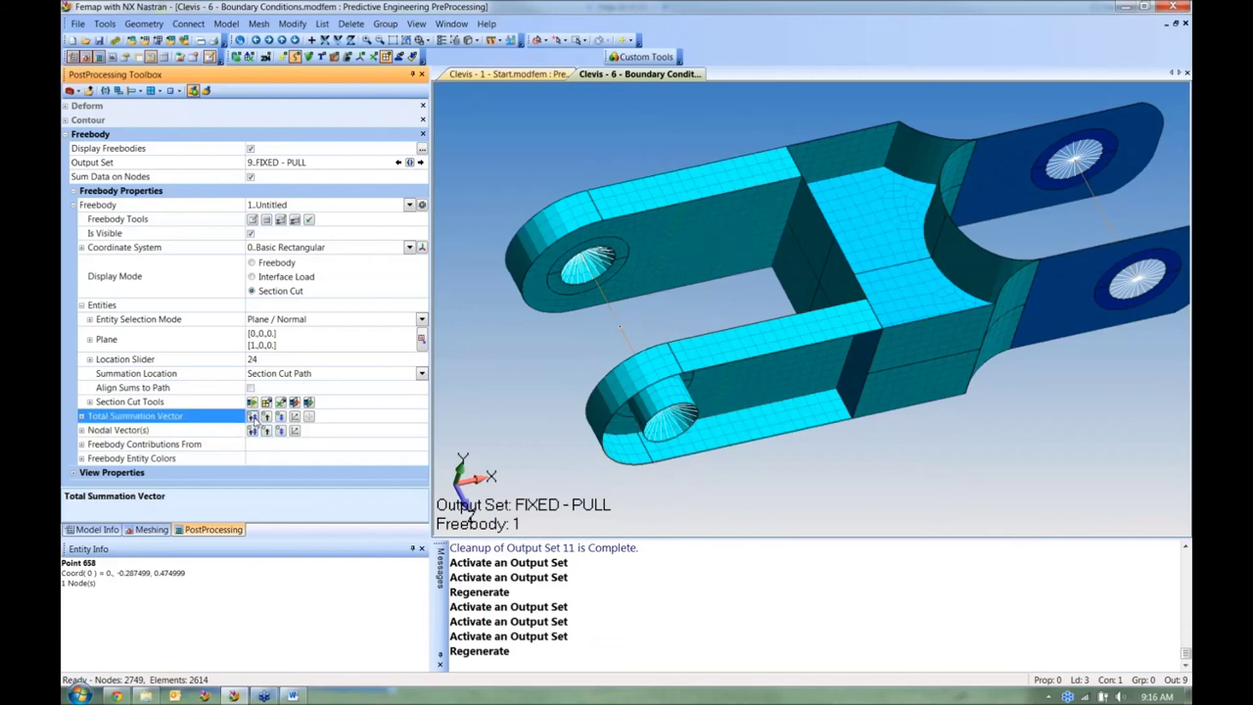
{"action": "left_click", "coordinate": [252, 418]}
{"action": "middle_click_drag", "start_coordinate": [648, 357], "coordinate": [664, 318]}
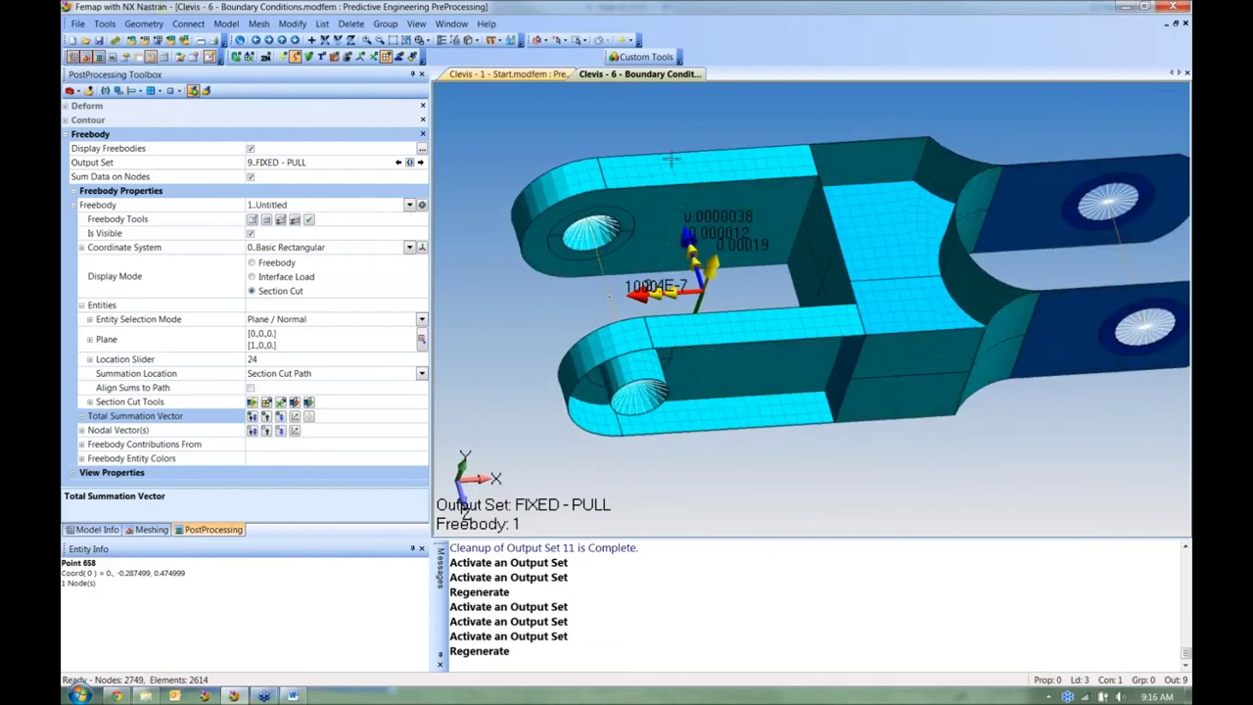
Step: Preview the freebody's section cut plane and move its location slider to 29
{"action": "key", "text": "ctrl+q"}
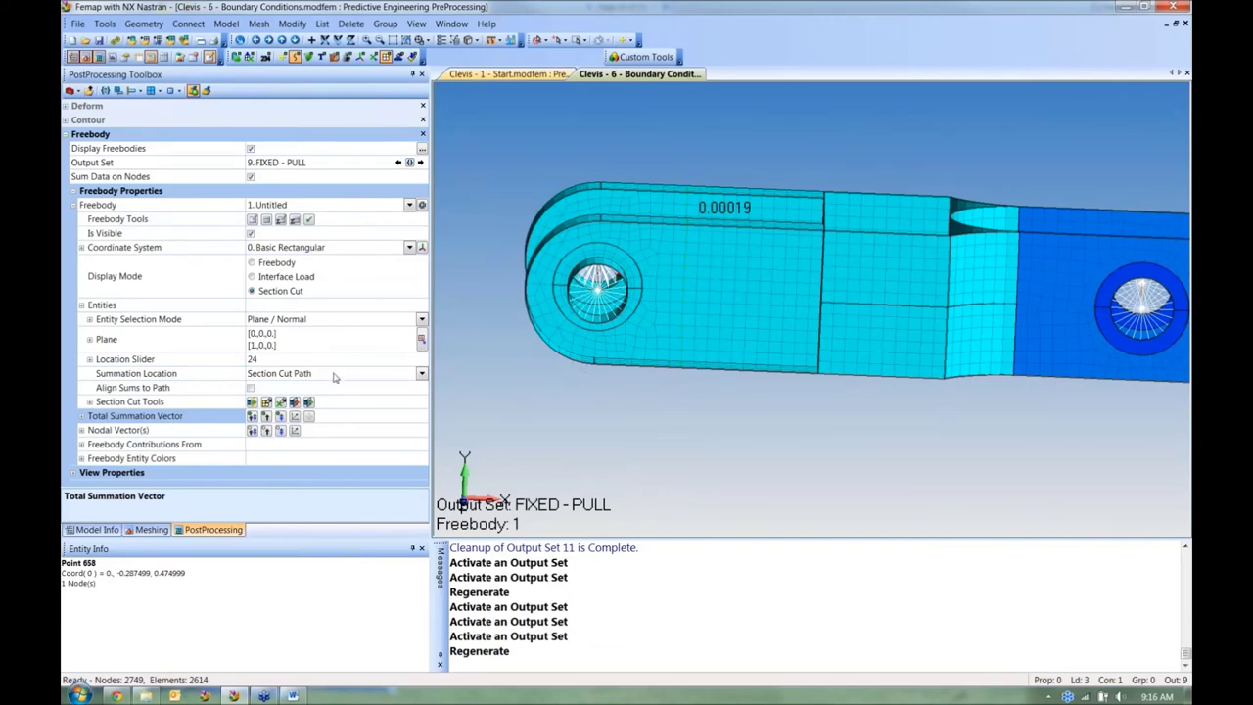
{"action": "left_click", "coordinate": [252, 404]}
{"action": "left_click", "coordinate": [253, 404]}
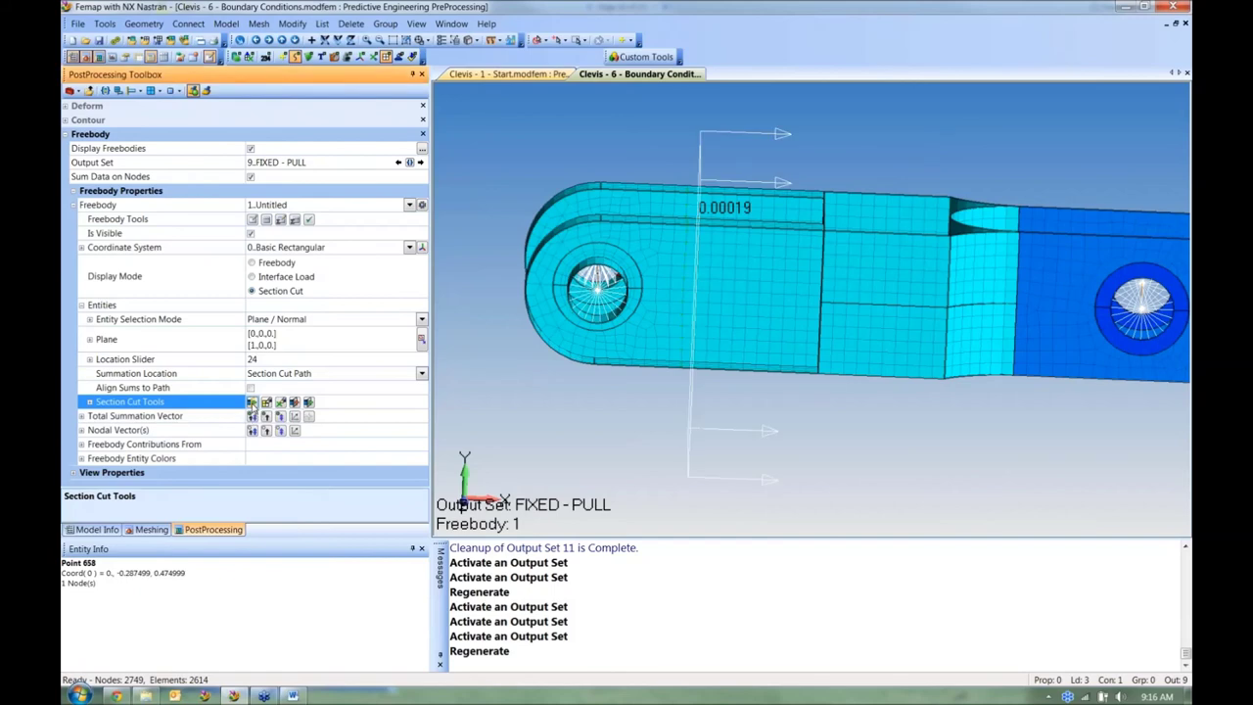
{"action": "left_click", "coordinate": [276, 360]}
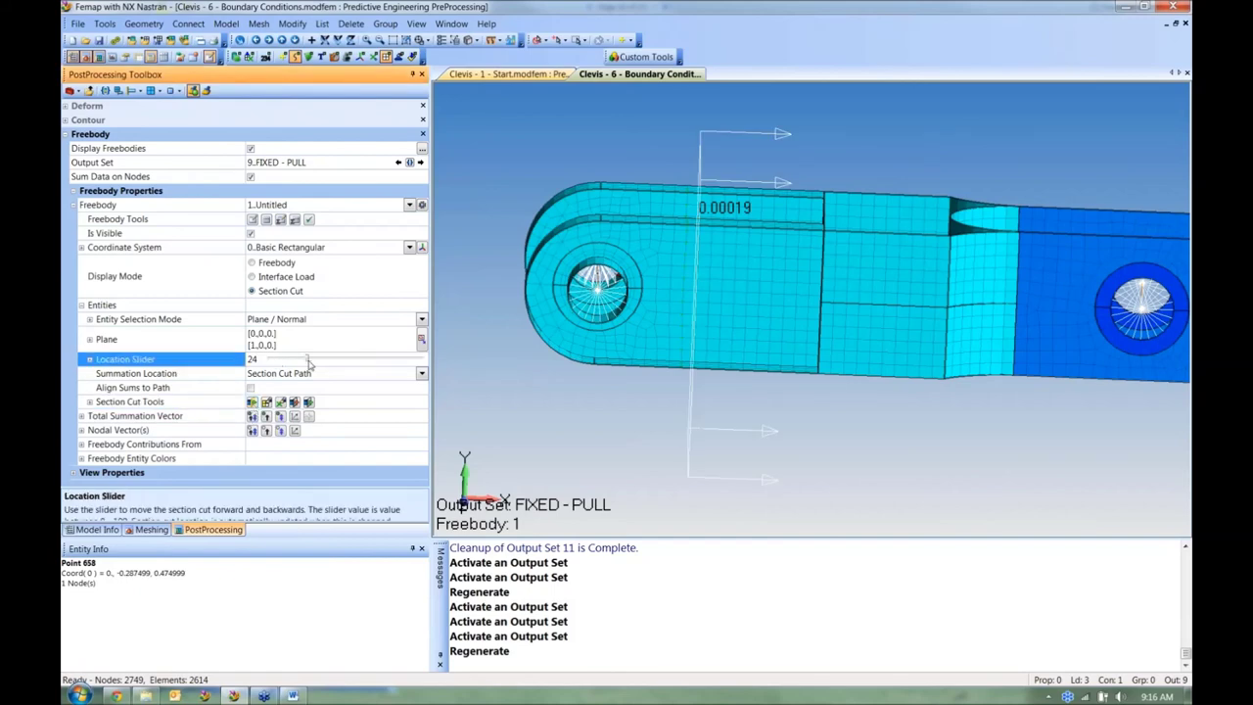
{"action": "left_click_drag", "start_coordinate": [310, 362], "coordinate": [314, 363]}
{"action": "middle_click_drag", "start_coordinate": [676, 294], "coordinate": [683, 428]}
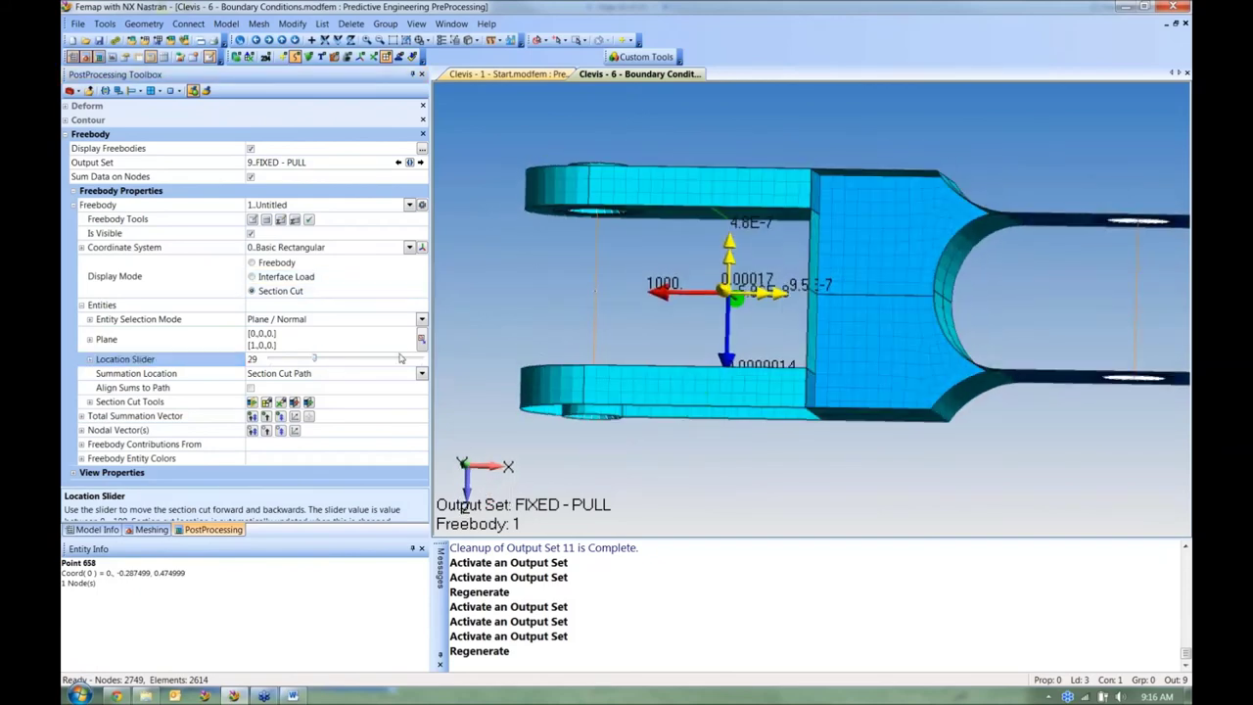
Step: Advance the freebody output set through 10..FIXED - TWIST to 11..FIXED - SIDE LOAD and inspect the summed vectors
{"action": "left_click", "coordinate": [421, 163]}
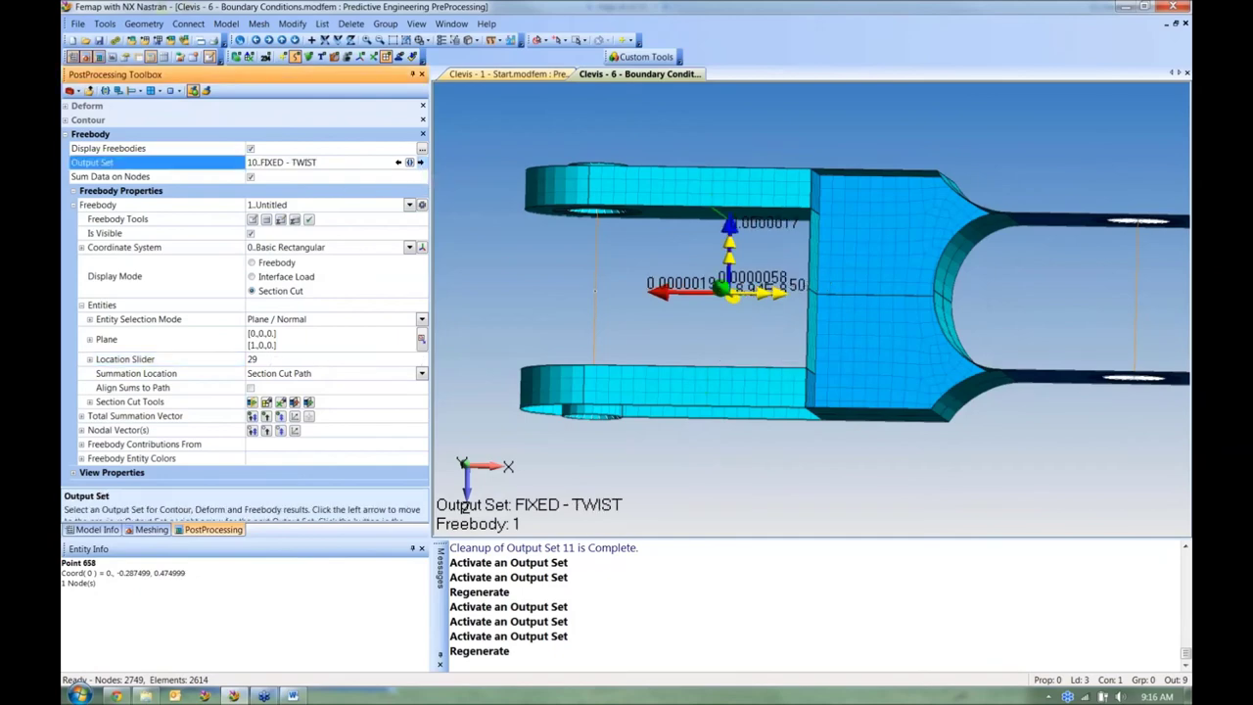
{"action": "left_click", "coordinate": [422, 162]}
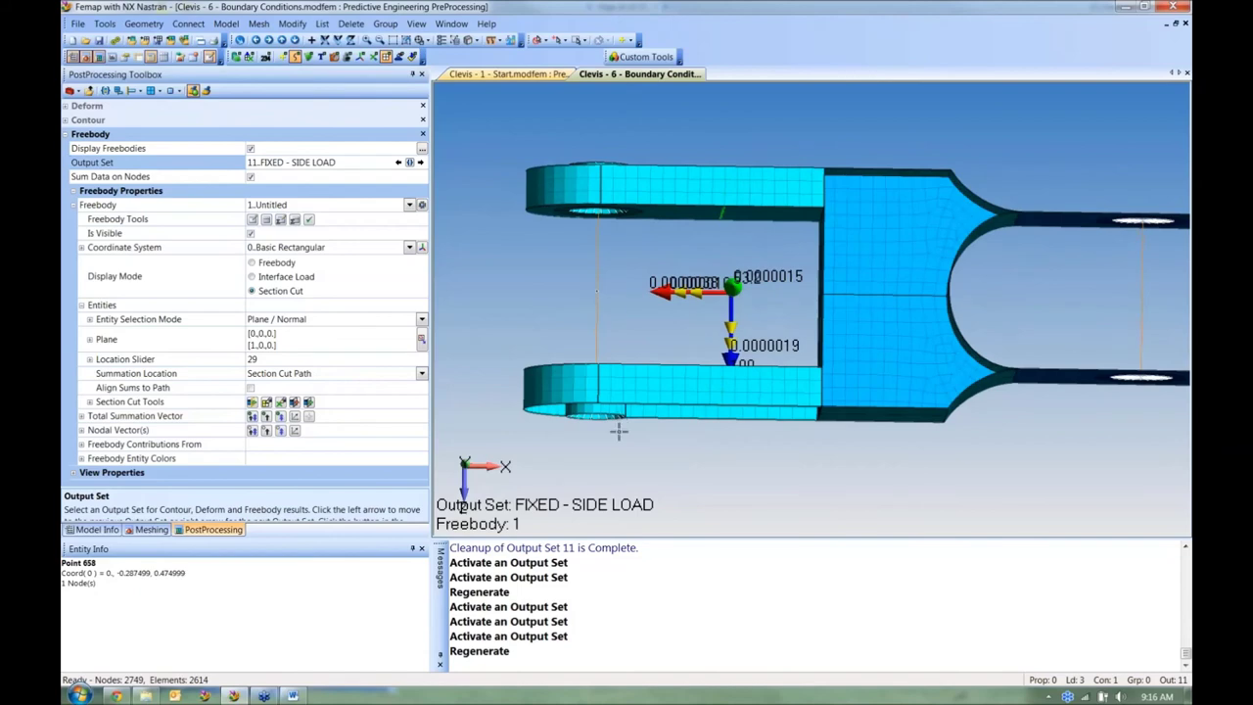
{"action": "middle_click_drag", "start_coordinate": [618, 431], "coordinate": [641, 330]}
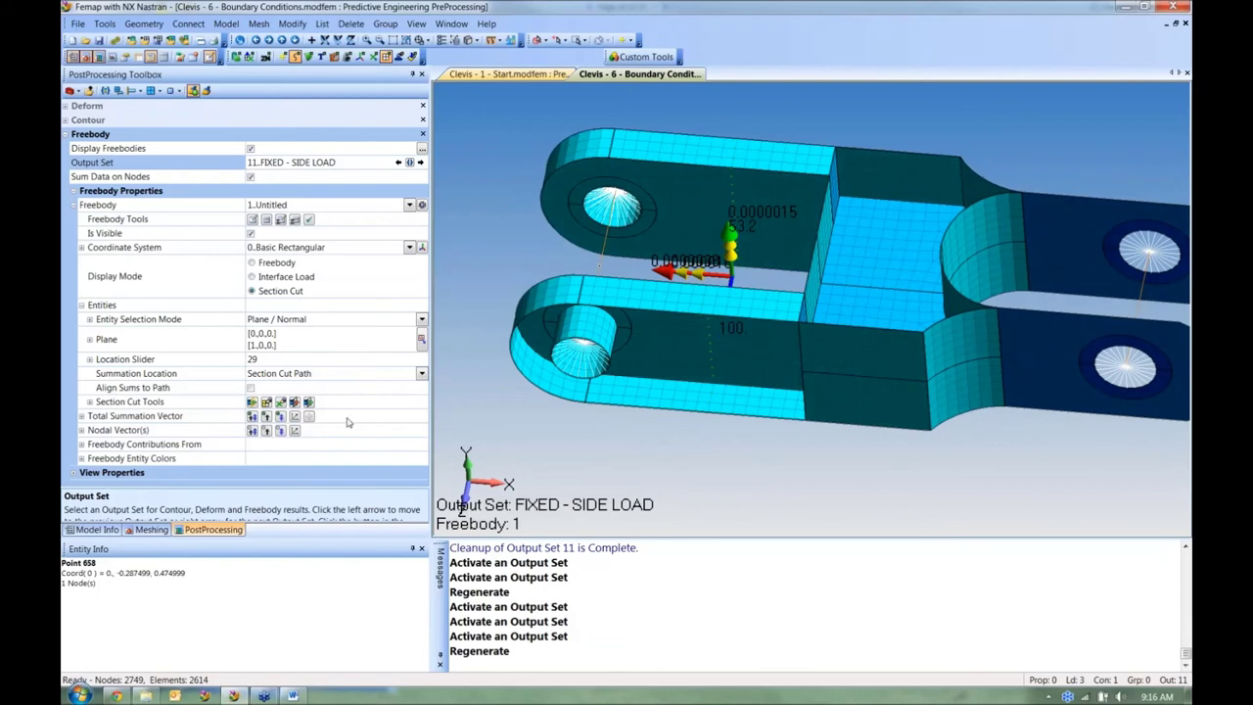
Step: Move the freebody section cut's location slider to 22 and on to 27, and inspect the summed vectors
{"action": "left_click", "coordinate": [303, 361]}
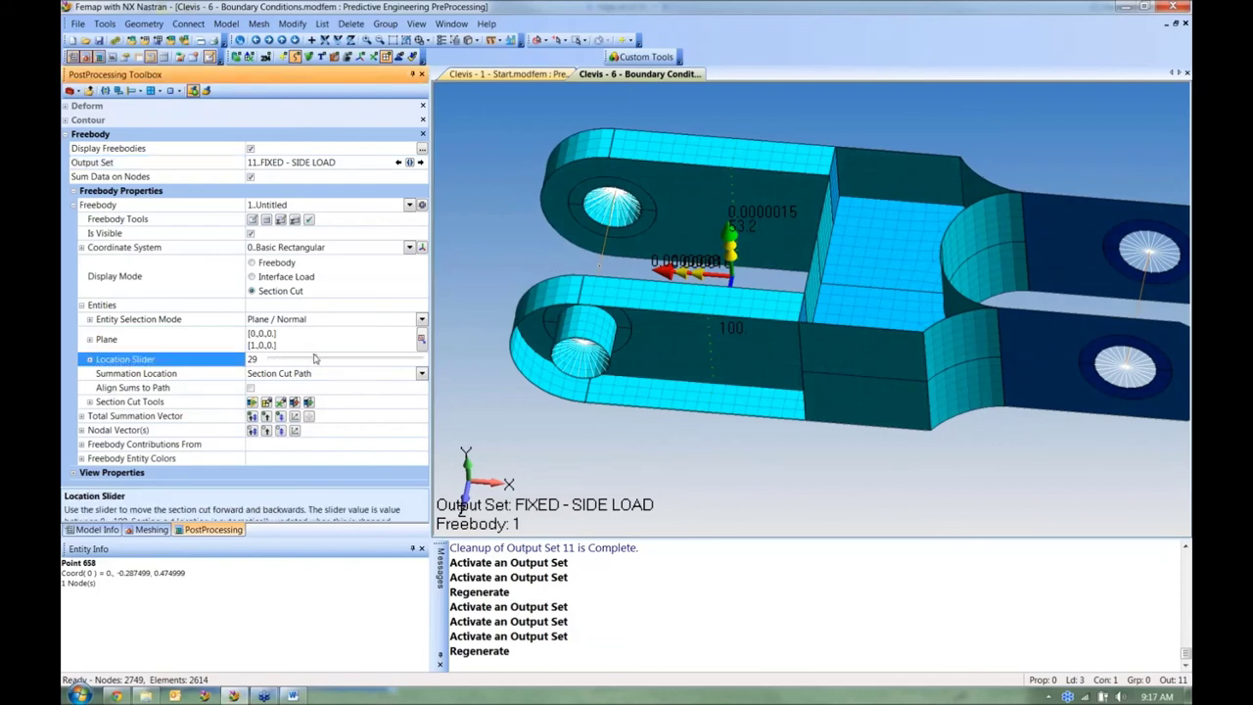
{"action": "left_click_drag", "start_coordinate": [321, 363], "coordinate": [302, 363]}
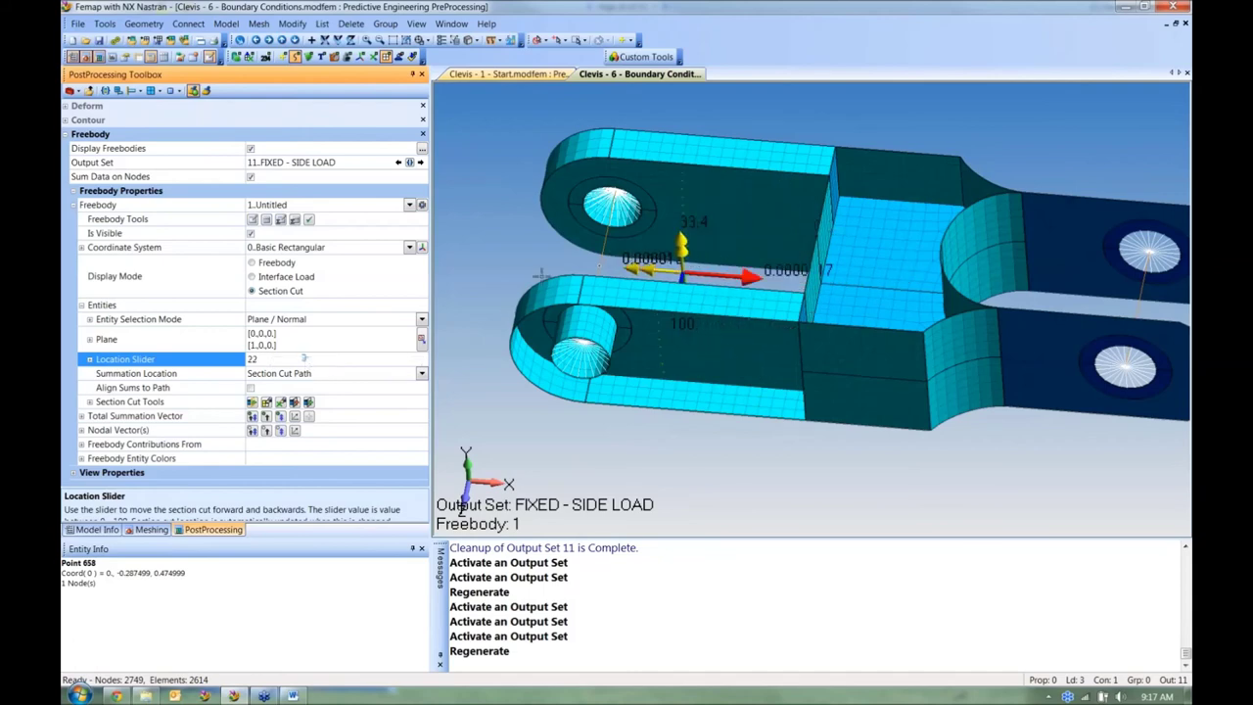
{"action": "mouse_move", "coordinate": [304, 359]}
{"action": "left_mouse_down"}
{"action": "mouse_move", "coordinate": [352, 359]}
{"action": "mouse_move", "coordinate": [343, 376]}
{"action": "mouse_move", "coordinate": [313, 374]}
{"action": "left_mouse_up"}
{"action": "middle_click_drag", "start_coordinate": [578, 386], "coordinate": [583, 401]}
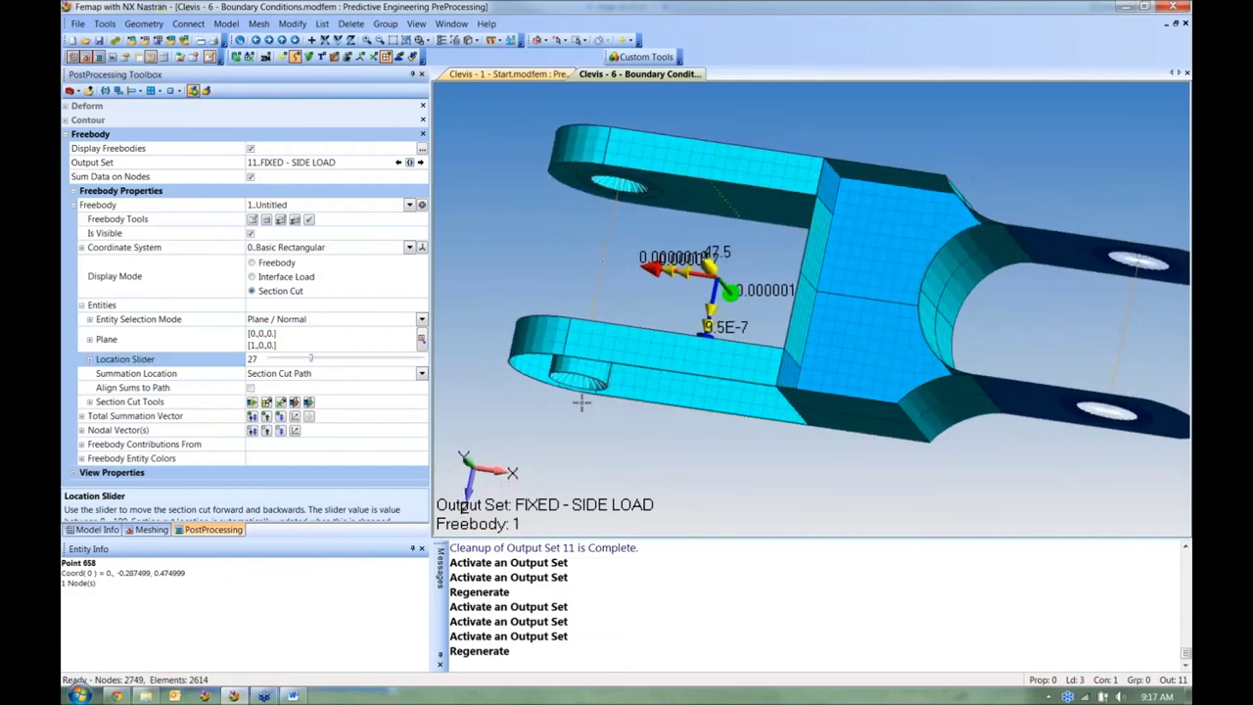
{"action": "middle_click_drag", "start_coordinate": [662, 374], "coordinate": [633, 351]}
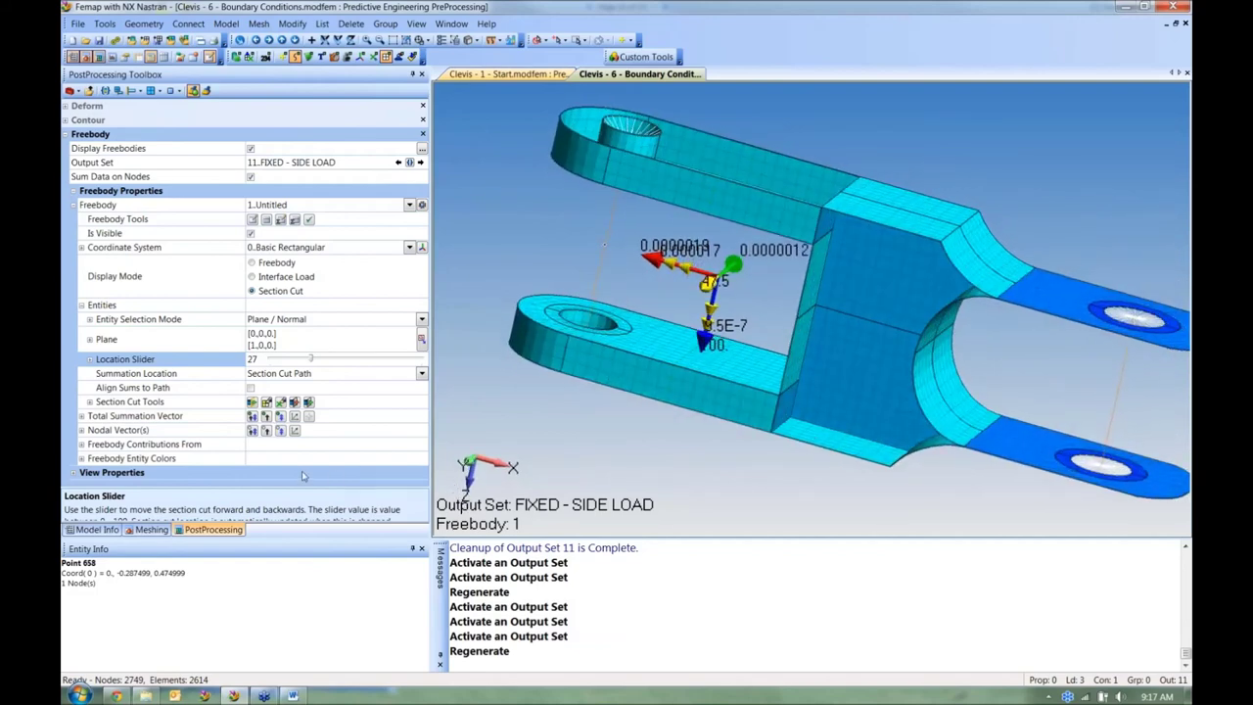
Step: Set the freebody view's minimum vector magnitude to 1 and inspect the remaining vectors
{"action": "left_click", "coordinate": [76, 473]}
{"action": "left_click_drag", "start_coordinate": [428, 342], "coordinate": [425, 457]}
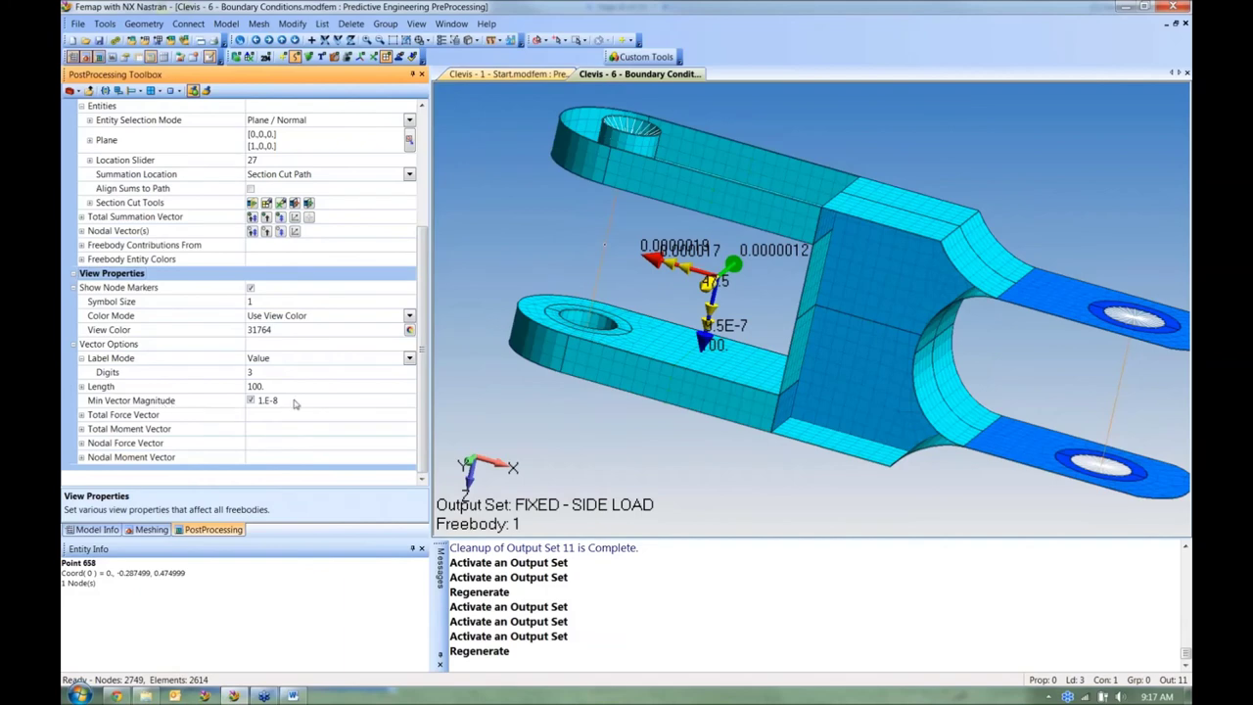
{"action": "left_click", "coordinate": [224, 402]}
{"action": "type", "text": "1"}
{"action": "key", "text": "Return"}
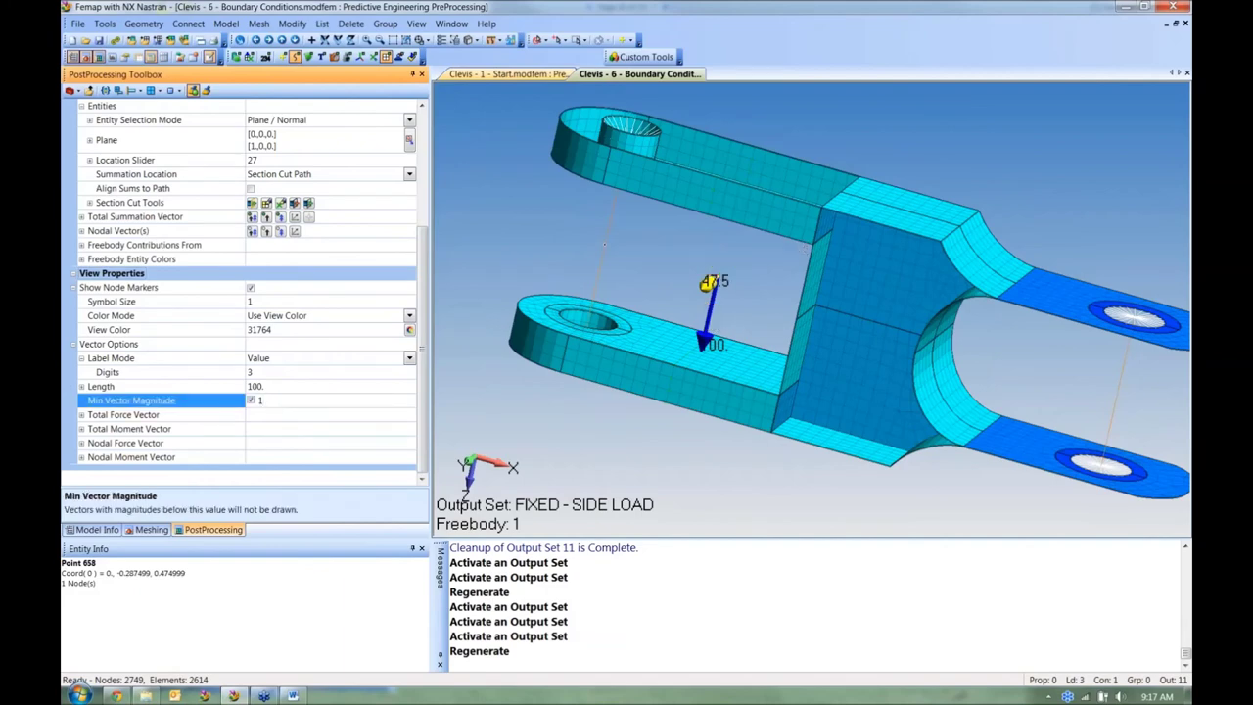
{"action": "middle_click_drag", "start_coordinate": [605, 245], "coordinate": [584, 355]}
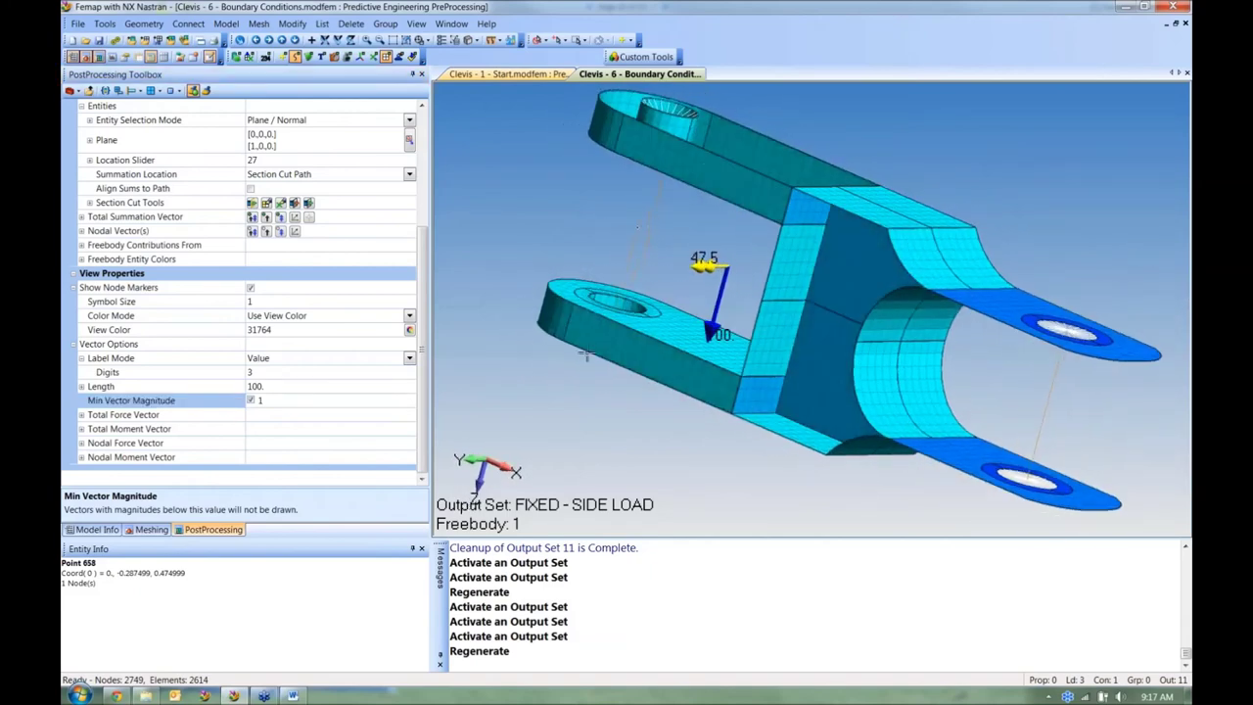
Step: Move the section cut's location slider to 30 and highlight the freebody elements and nodes used by the cut
{"action": "left_click", "coordinate": [288, 161]}
{"action": "mouse_move", "coordinate": [309, 165]}
{"action": "left_mouse_down"}
{"action": "mouse_move", "coordinate": [369, 161]}
{"action": "mouse_move", "coordinate": [361, 172]}
{"action": "mouse_move", "coordinate": [363, 161]}
{"action": "mouse_move", "coordinate": [374, 176]}
{"action": "mouse_move", "coordinate": [282, 159]}
{"action": "mouse_move", "coordinate": [311, 159]}
{"action": "left_mouse_up"}
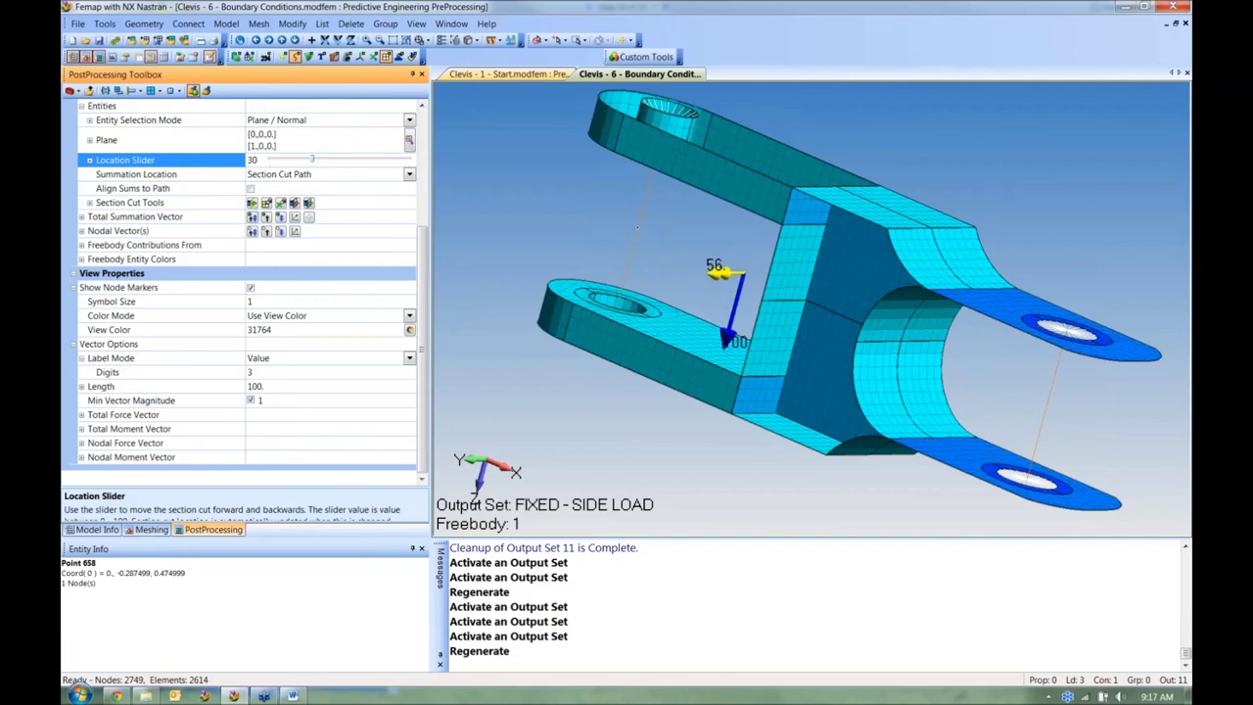
{"action": "left_click", "coordinate": [266, 203]}
{"action": "left_click", "coordinate": [280, 203]}
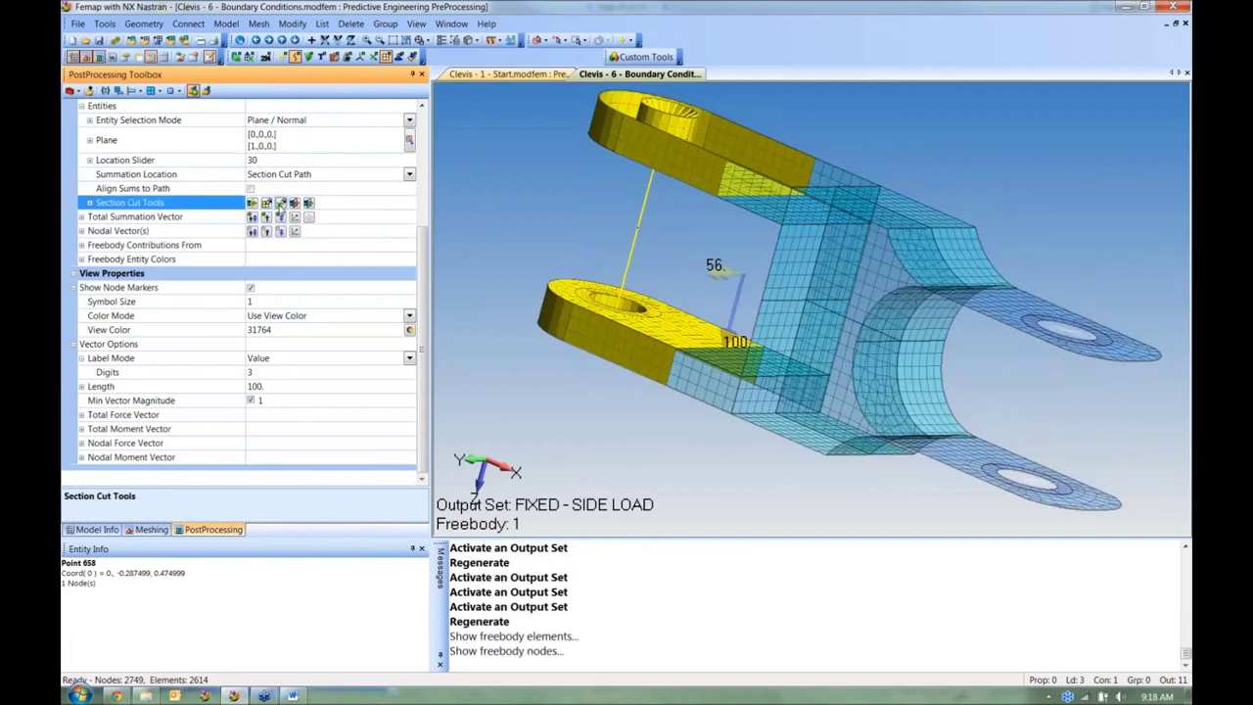
{"action": "left_click", "coordinate": [266, 204]}
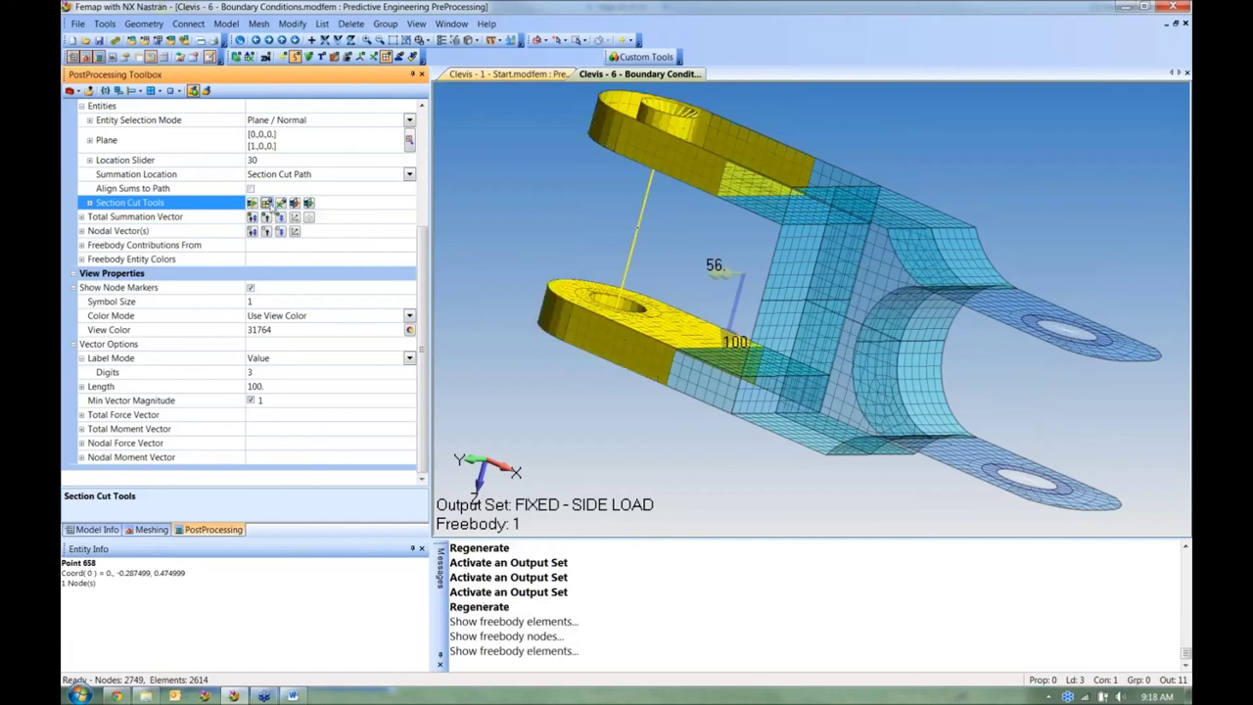
{"action": "middle_click_drag", "start_coordinate": [609, 352], "coordinate": [626, 350]}
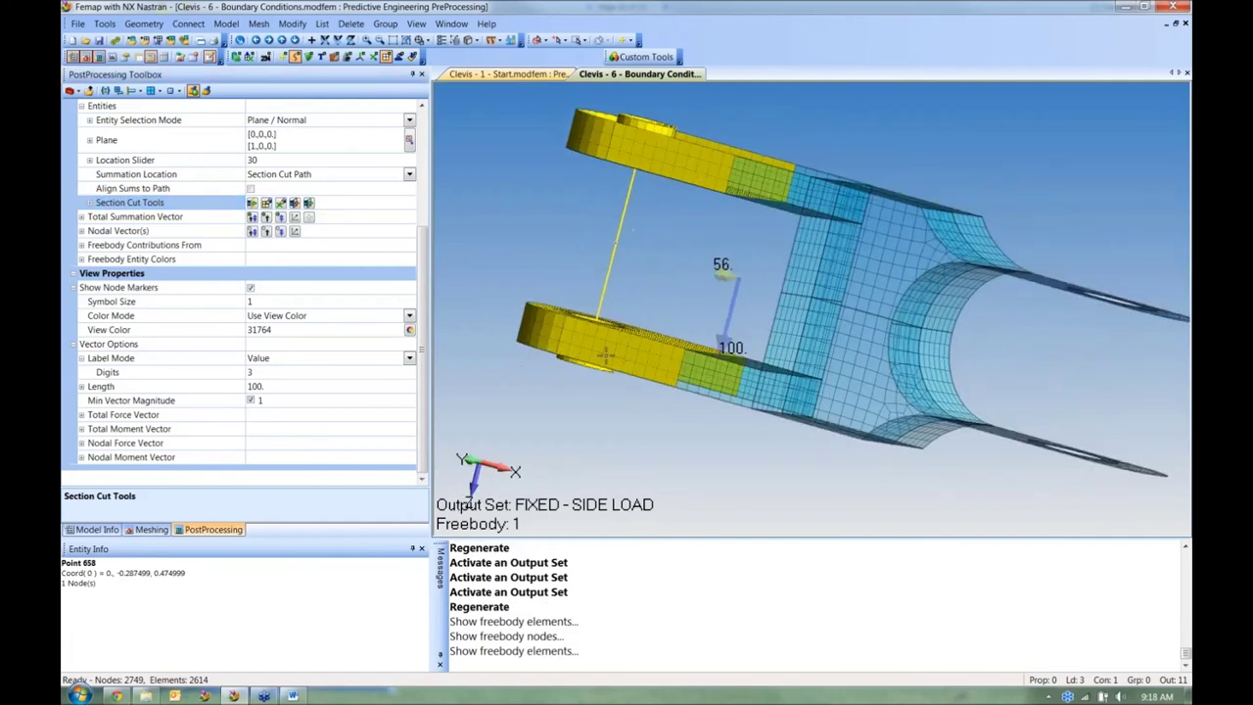
{"action": "left_click", "coordinate": [280, 204]}
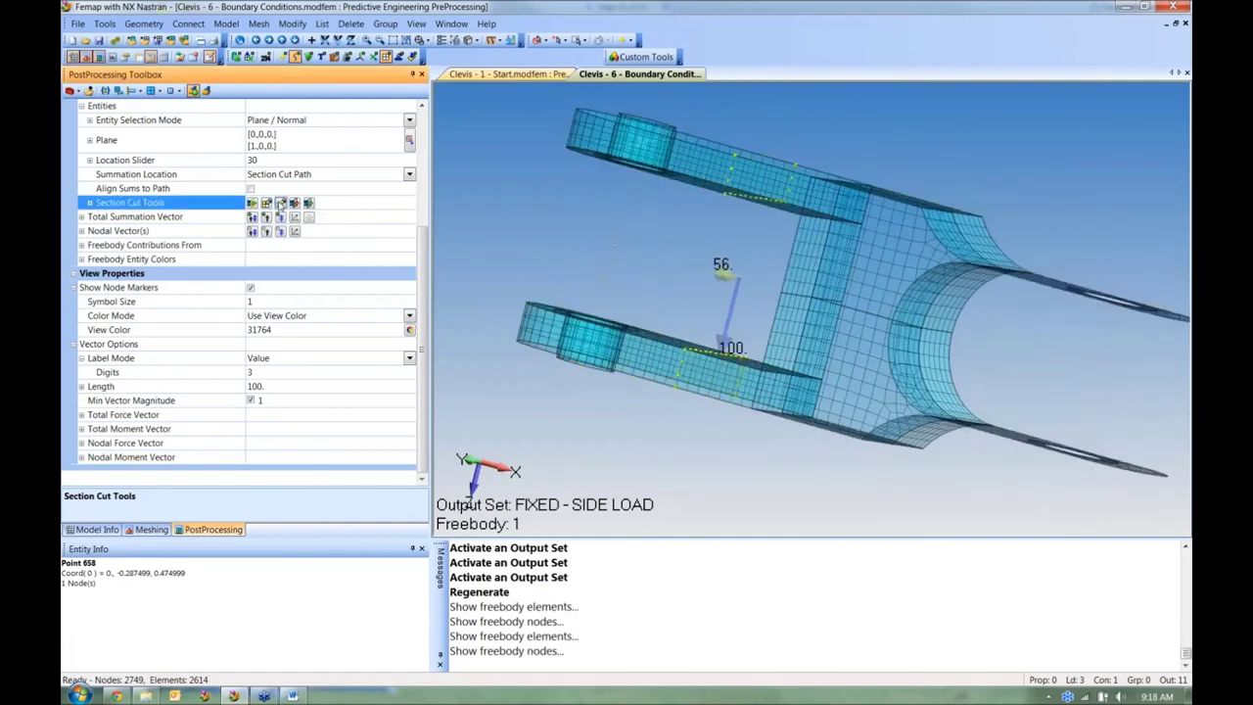
{"action": "middle_click_drag", "start_coordinate": [636, 303], "coordinate": [583, 318]}
Step: Switch to the What's New in Femap v11.2 document in Word and page forward to section 5.1, Element Coordinate System Display
{"action": "left_click", "coordinate": [292, 696]}
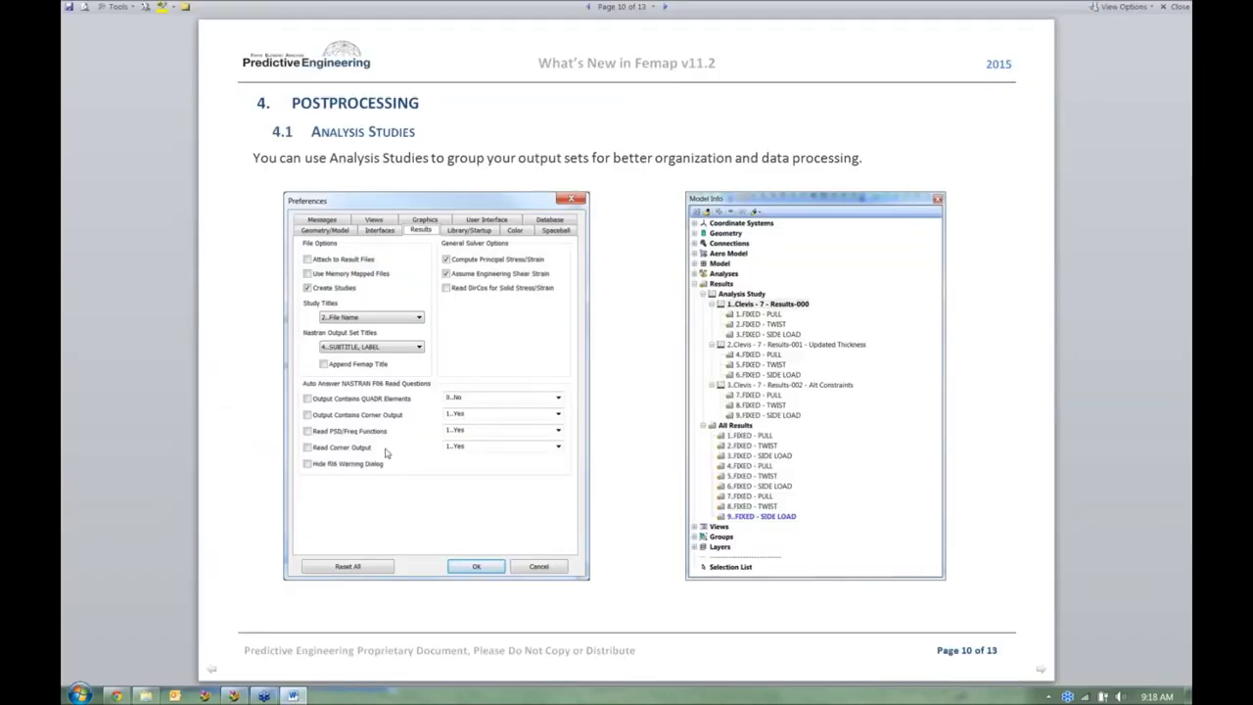
{"action": "scroll", "coordinate": [386, 453], "scroll_direction": "down", "scroll_amount": 1}
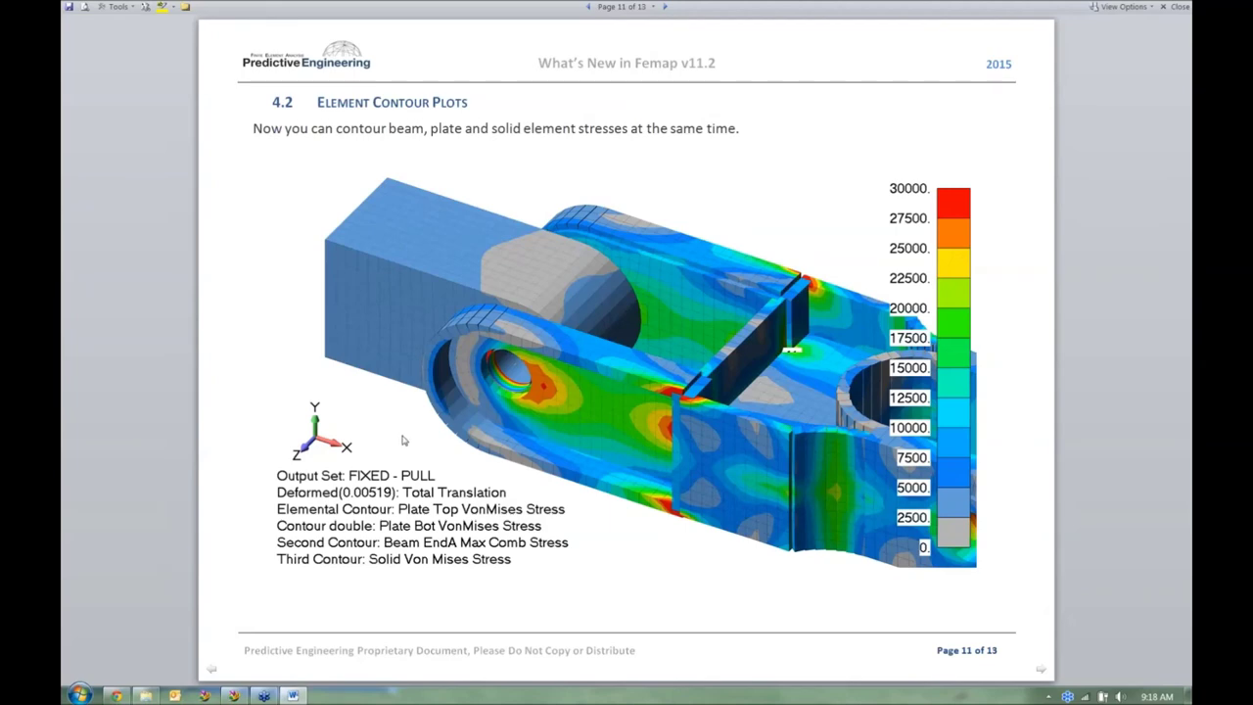
{"action": "scroll", "coordinate": [402, 444], "scroll_direction": "down", "scroll_amount": 1}
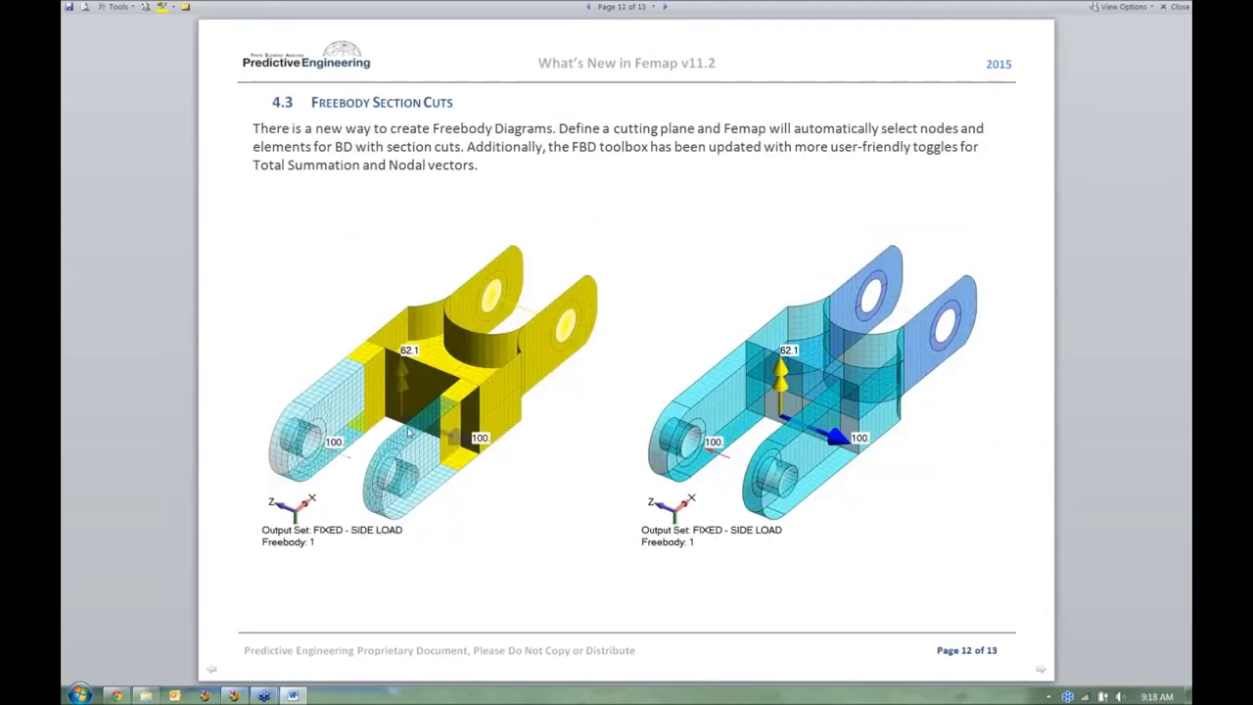
{"action": "scroll", "coordinate": [411, 452], "scroll_direction": "down", "scroll_amount": 1}
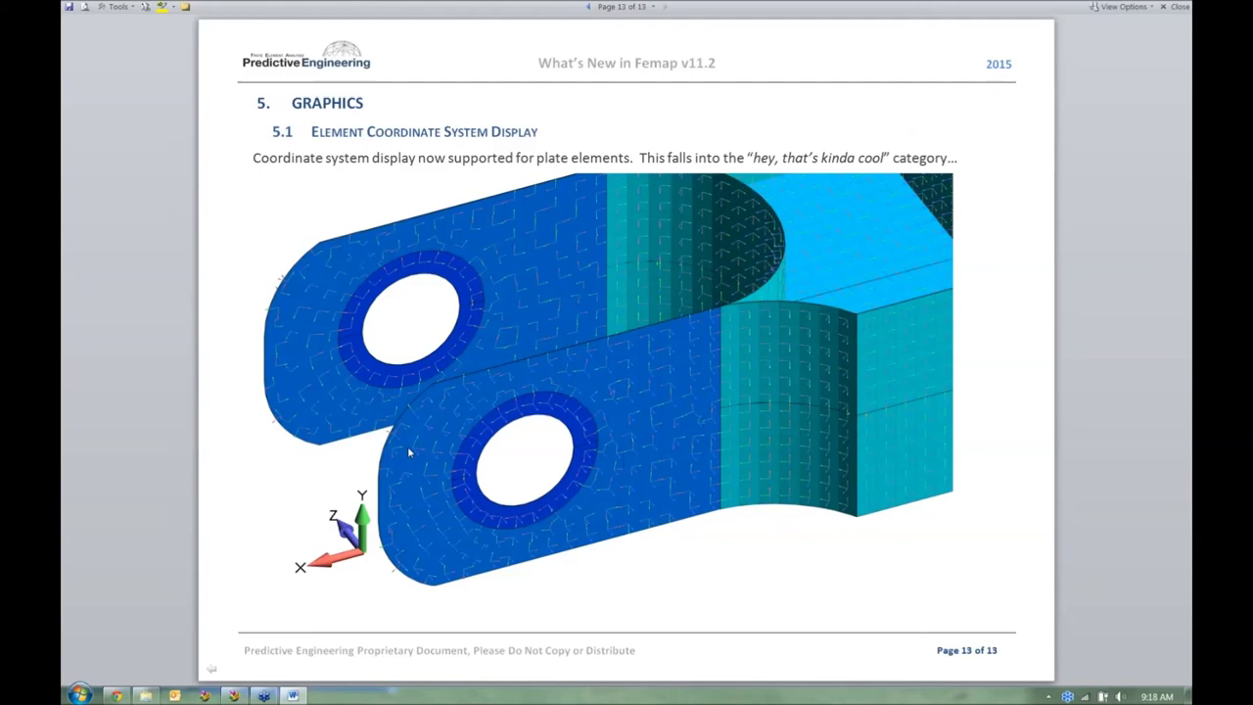
Step: Return to Femap, turn off the freebody display, and show the element coordinate systems with the RGB Line color mode
{"action": "key", "text": "alt+Tab"}
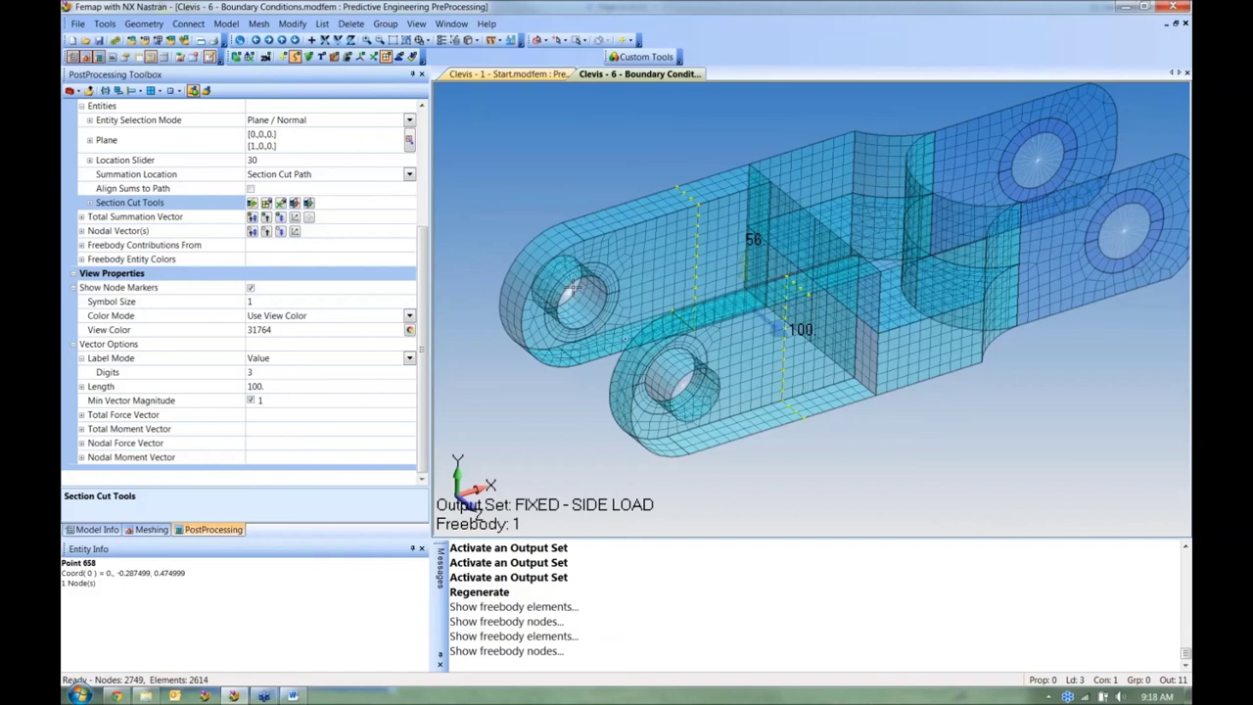
{"action": "left_click", "coordinate": [118, 91]}
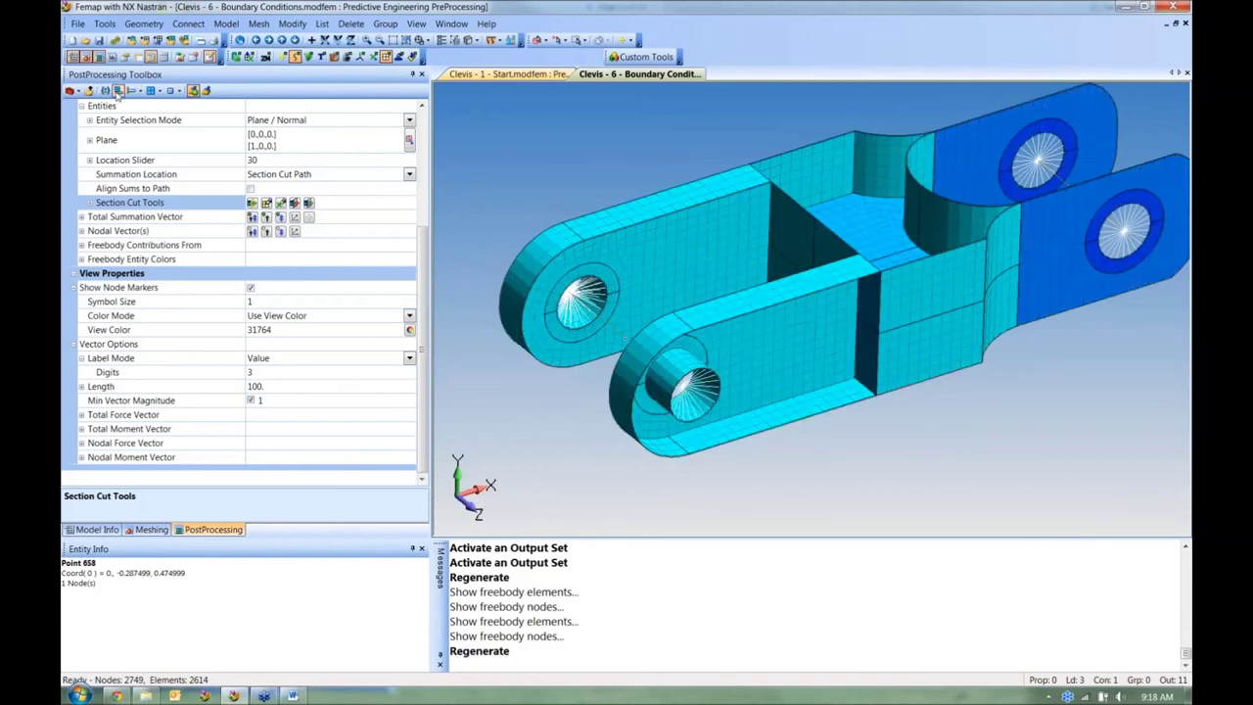
{"action": "key", "text": "F6"}
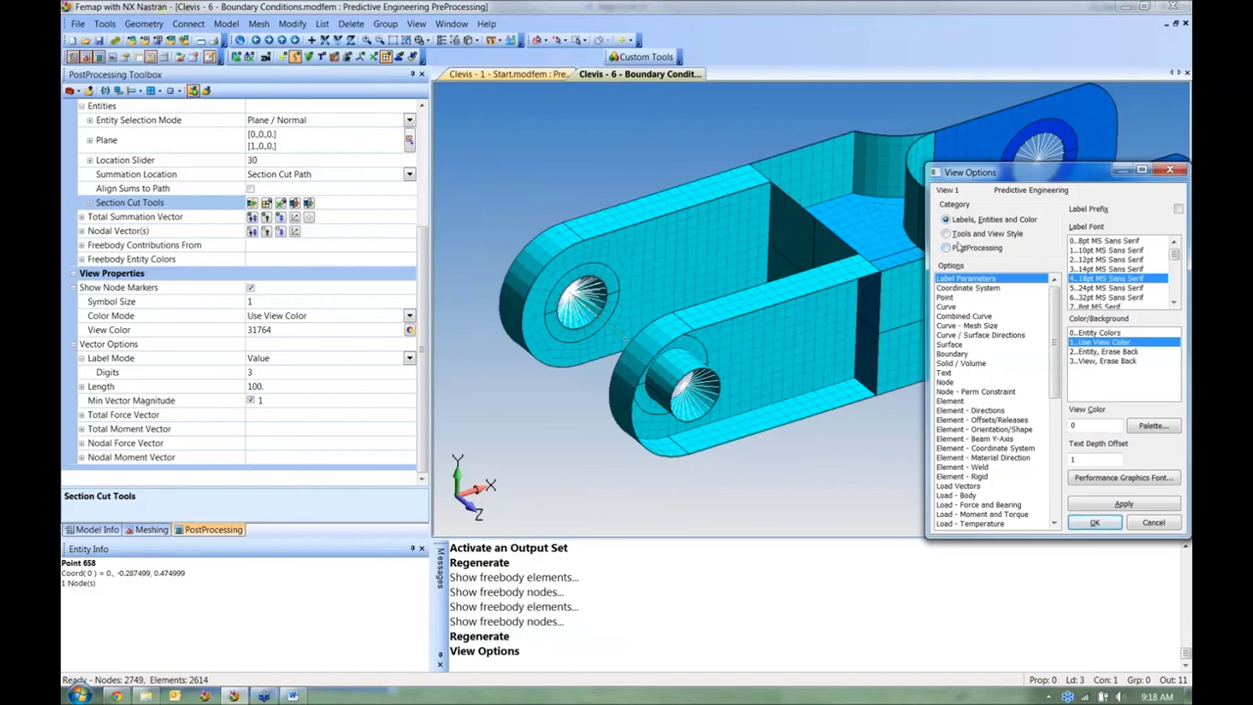
{"action": "left_click", "coordinate": [978, 448]}
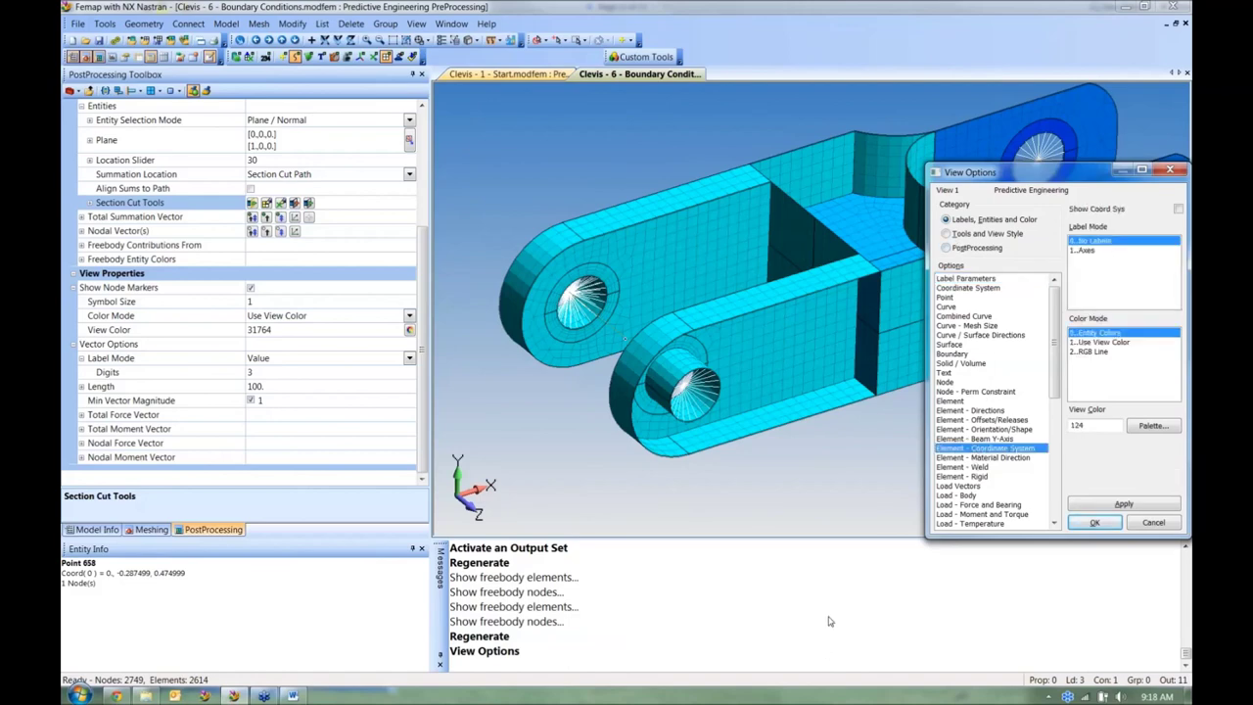
{"action": "left_click", "coordinate": [1094, 351]}
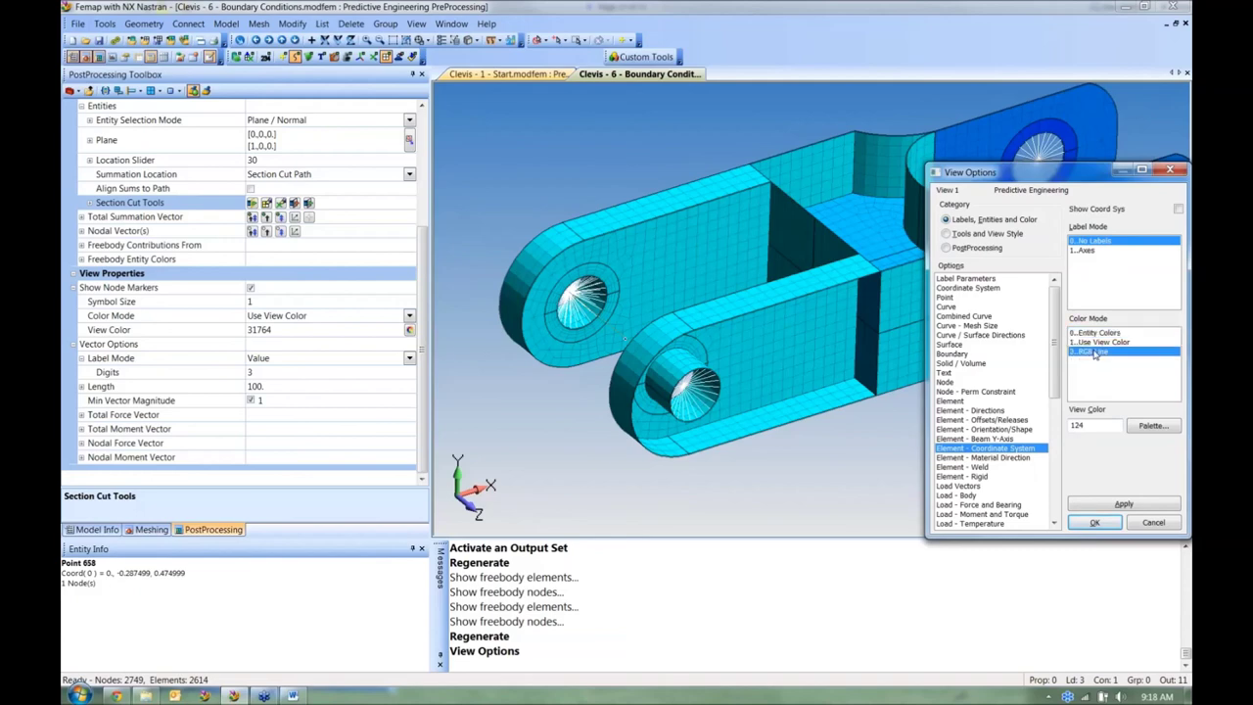
{"action": "left_click", "coordinate": [1178, 210]}
{"action": "left_click", "coordinate": [1124, 504]}
Step: Examine the plate element coordinate axes up close on the clevis arm and around its pin hole
{"action": "scroll", "coordinate": [685, 505], "scroll_direction": "up", "scroll_amount": 5}
{"action": "middle_click_drag", "start_coordinate": [686, 506], "coordinate": [630, 255]}
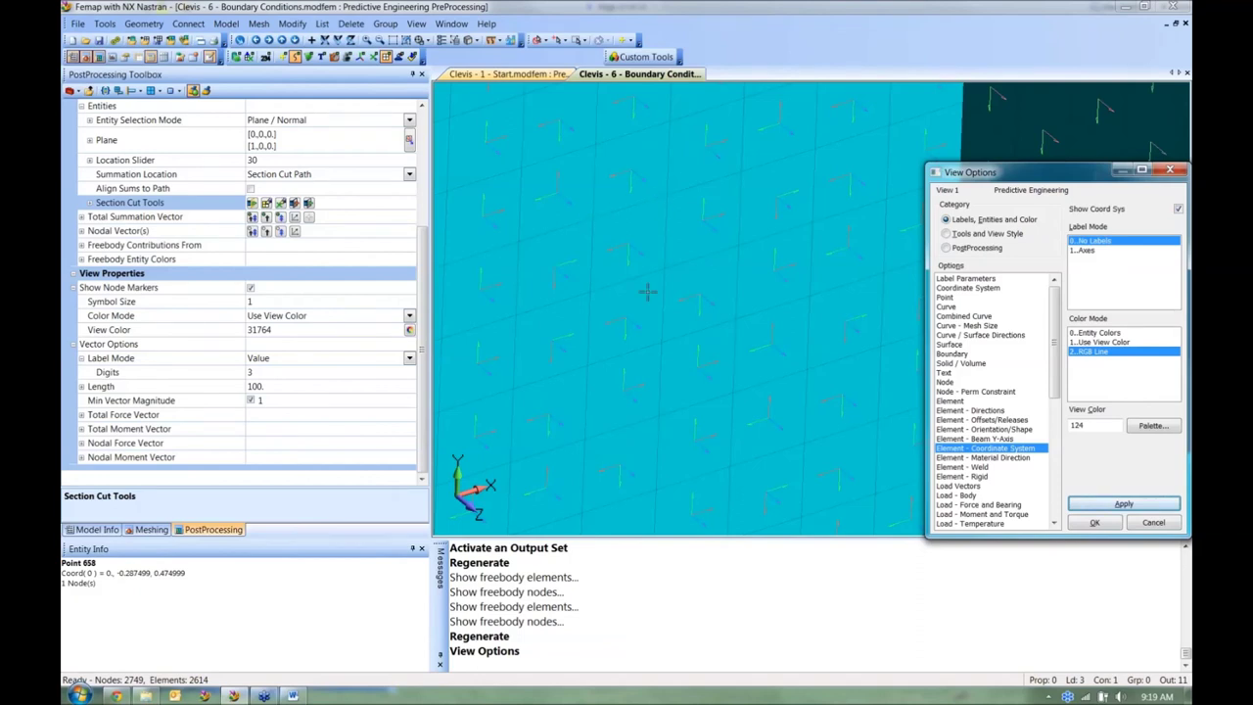
{"action": "middle_click_drag", "start_coordinate": [603, 314], "coordinate": [620, 393]}
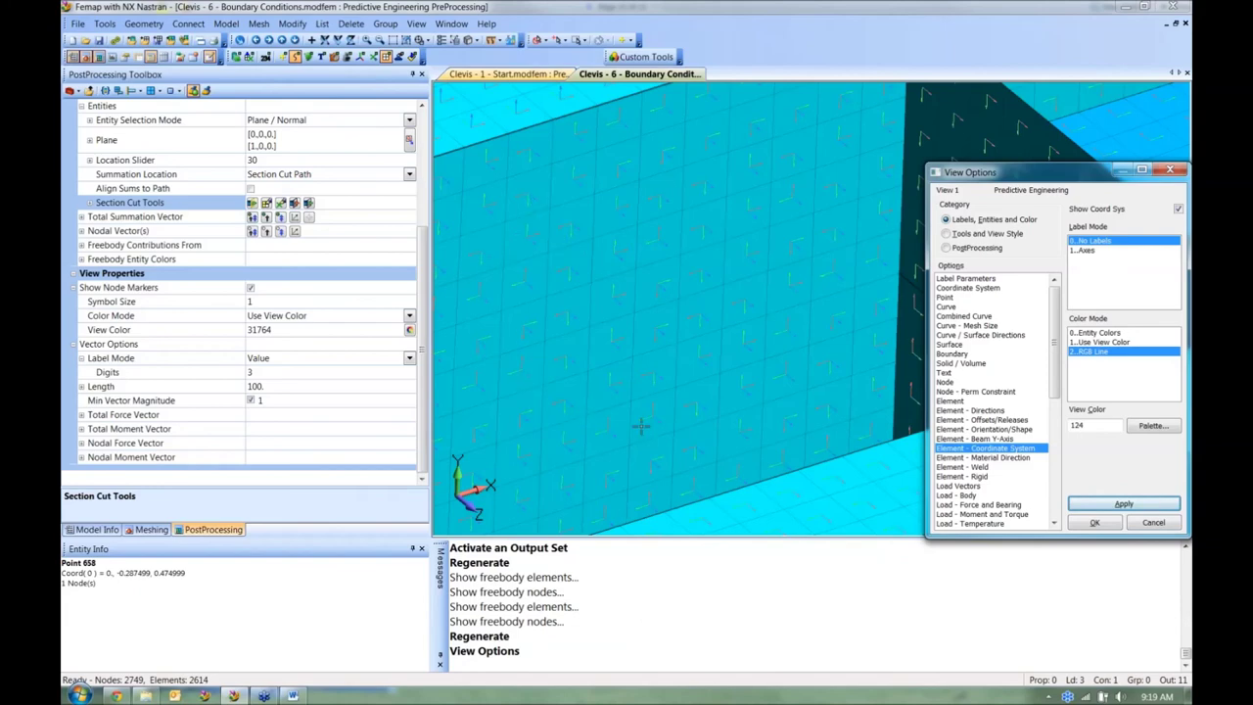
{"action": "scroll", "coordinate": [632, 443], "scroll_direction": "down", "scroll_amount": 5}
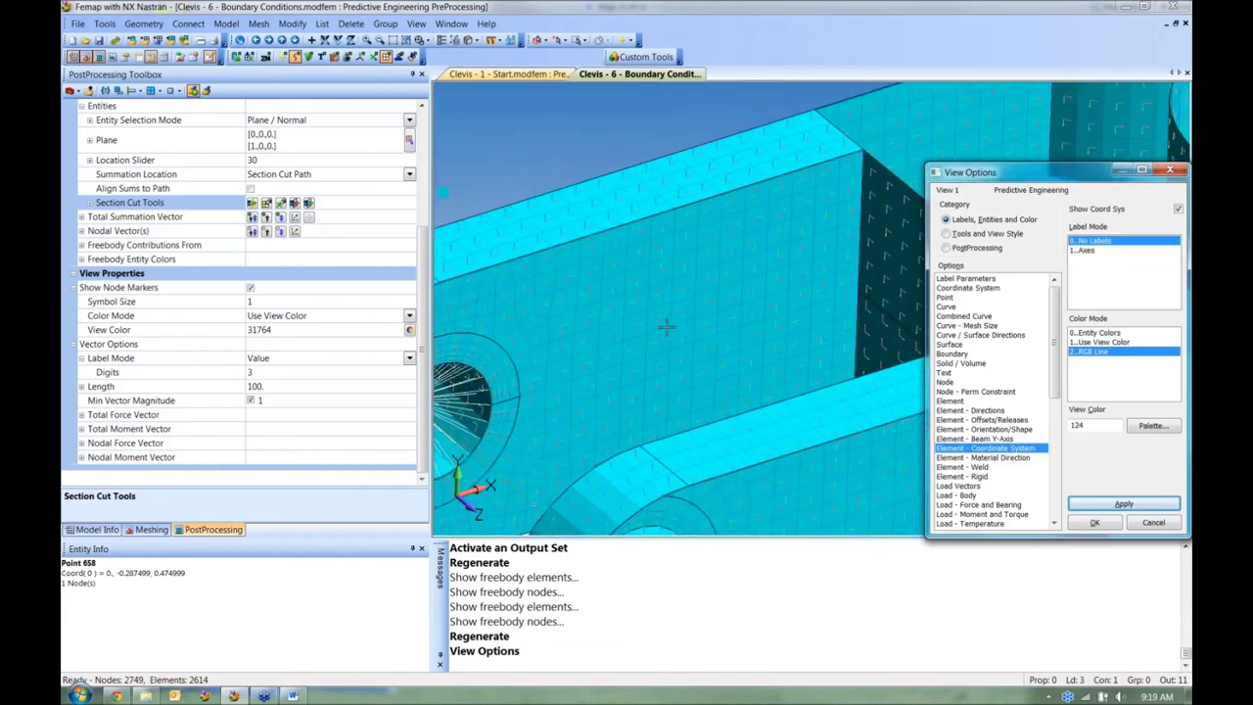
{"action": "middle_click_drag", "start_coordinate": [676, 303], "coordinate": [693, 188]}
{"action": "scroll", "coordinate": [759, 396], "scroll_direction": "up", "scroll_amount": 6}
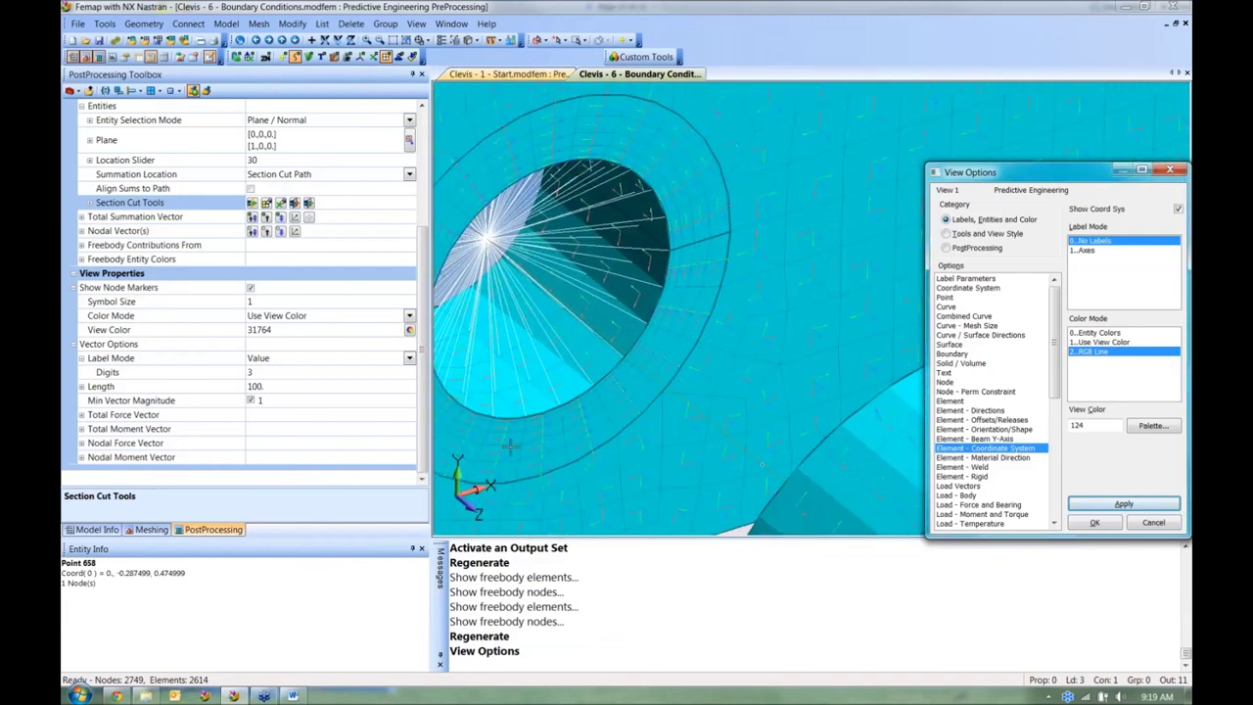
{"action": "middle_click_drag", "start_coordinate": [511, 448], "coordinate": [548, 417]}
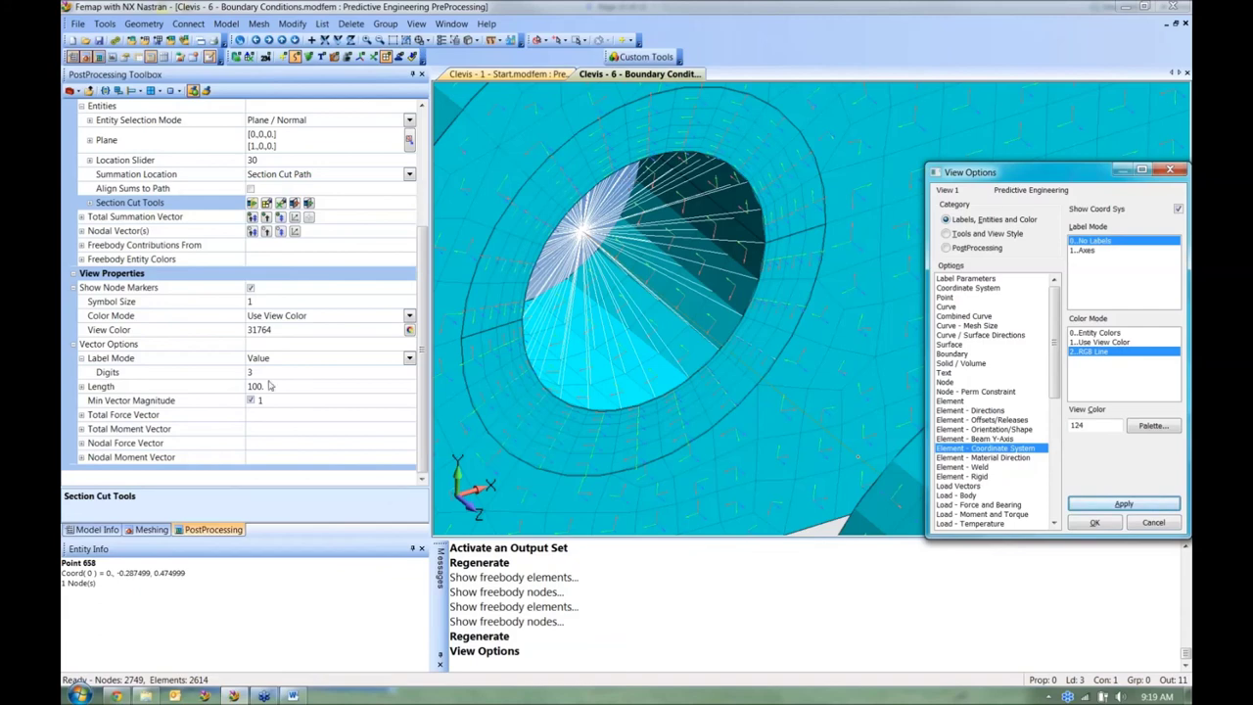
Step: Recheck the Word document, switch to the Applied CAx website in Chrome, and open the Femap Seminars Library
{"action": "left_click", "coordinate": [292, 695]}
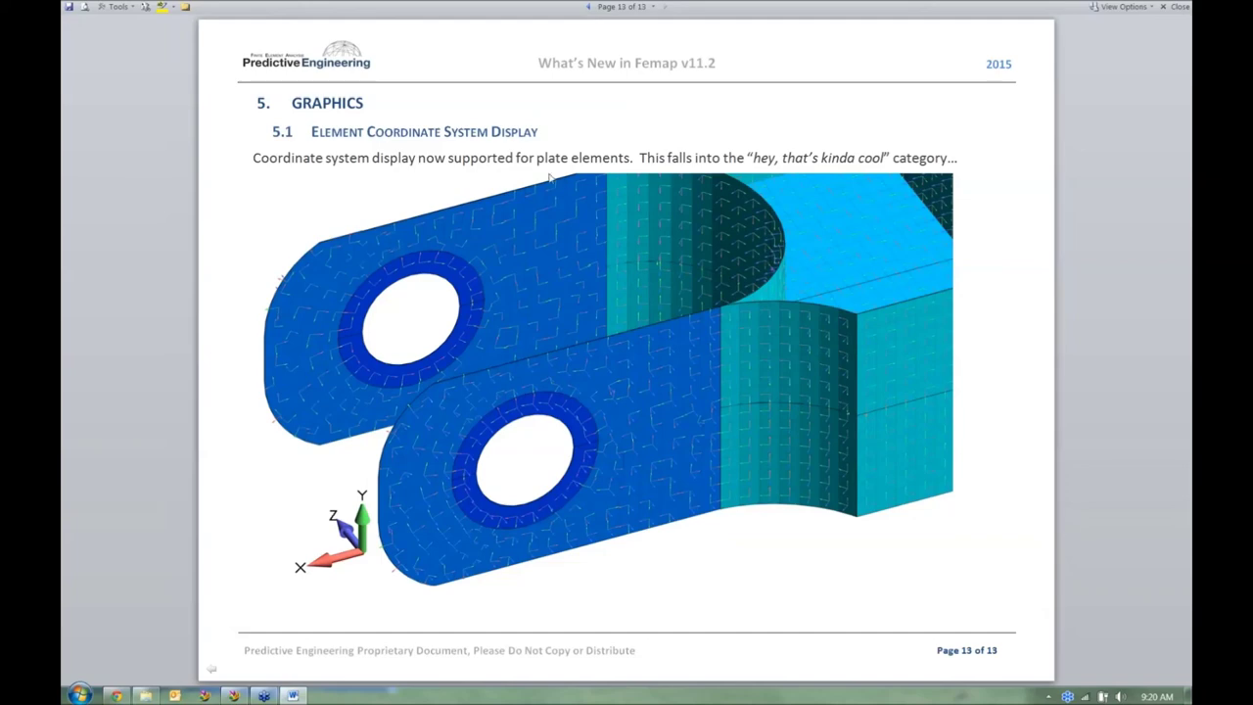
{"action": "left_click", "coordinate": [116, 696]}
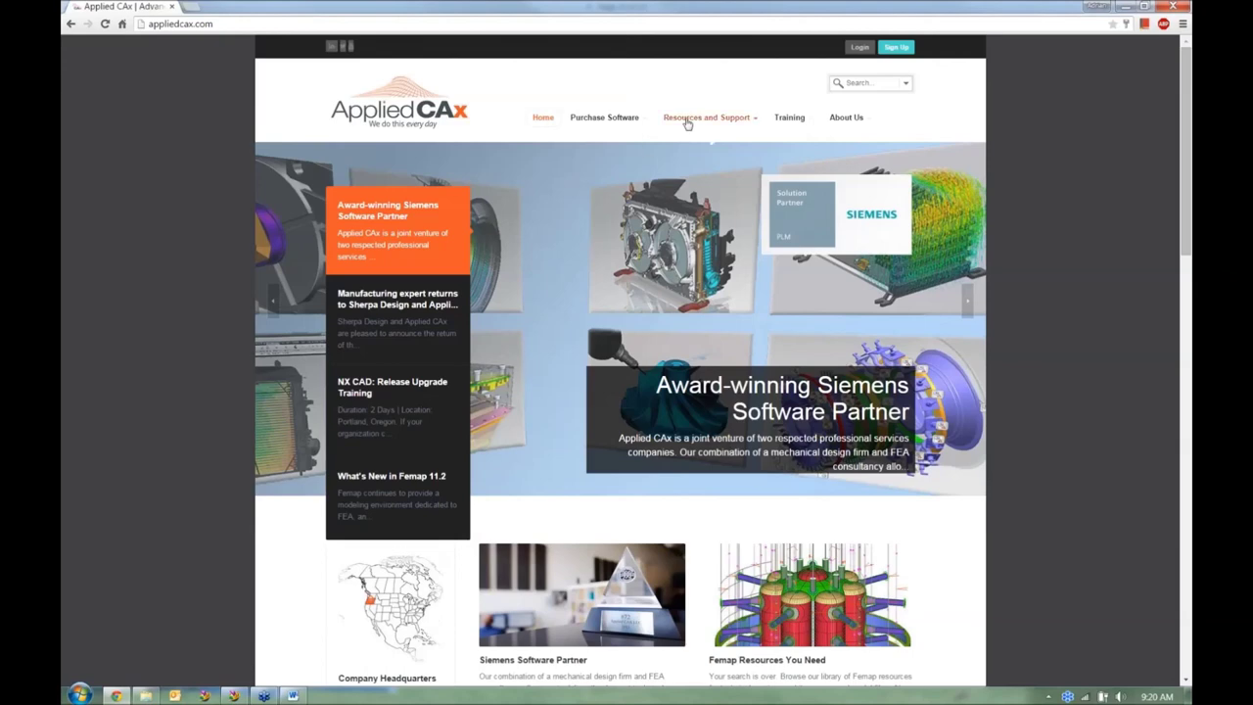
{"action": "mouse_move", "coordinate": [688, 120]}
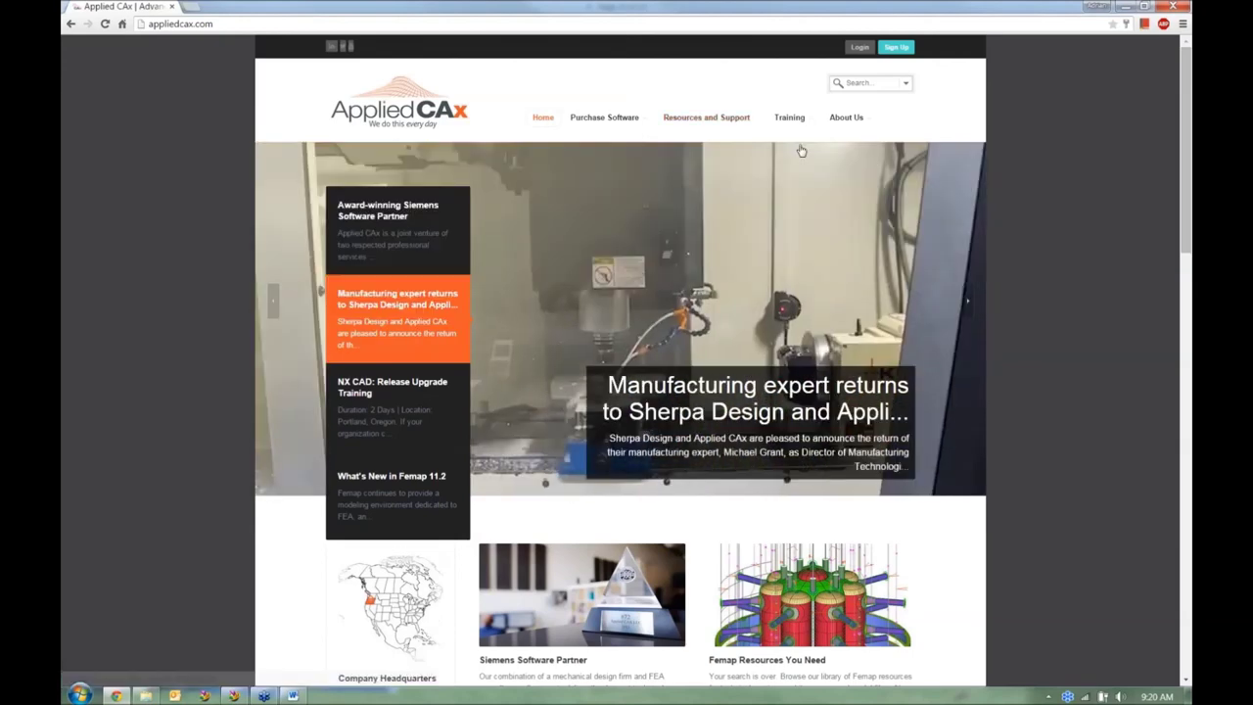
{"action": "left_click", "coordinate": [707, 120]}
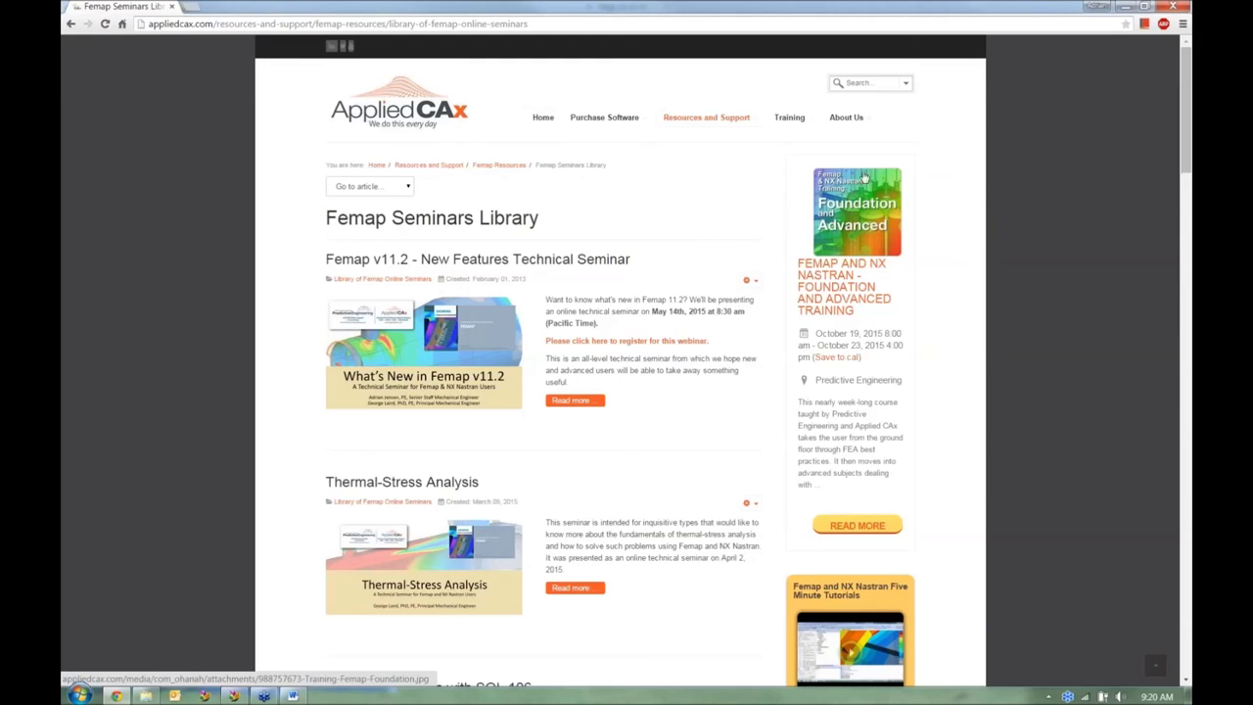
Step: Look through the technical seminars listed in the Femap Seminars Library
{"action": "scroll", "coordinate": [506, 456], "scroll_direction": "down", "scroll_amount": 3}
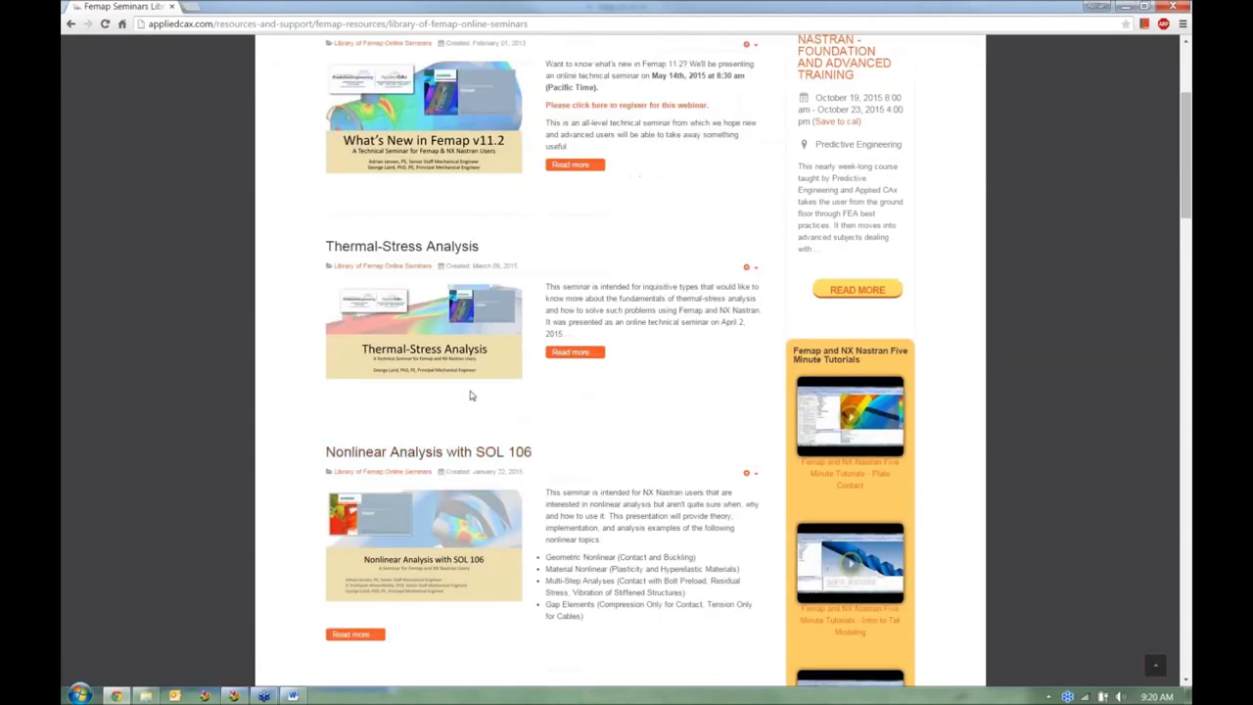
{"action": "scroll", "coordinate": [472, 392], "scroll_direction": "down", "scroll_amount": 2}
{"action": "scroll", "coordinate": [379, 338], "scroll_direction": "up", "scroll_amount": 2}
{"action": "scroll", "coordinate": [508, 370], "scroll_direction": "down", "scroll_amount": 3}
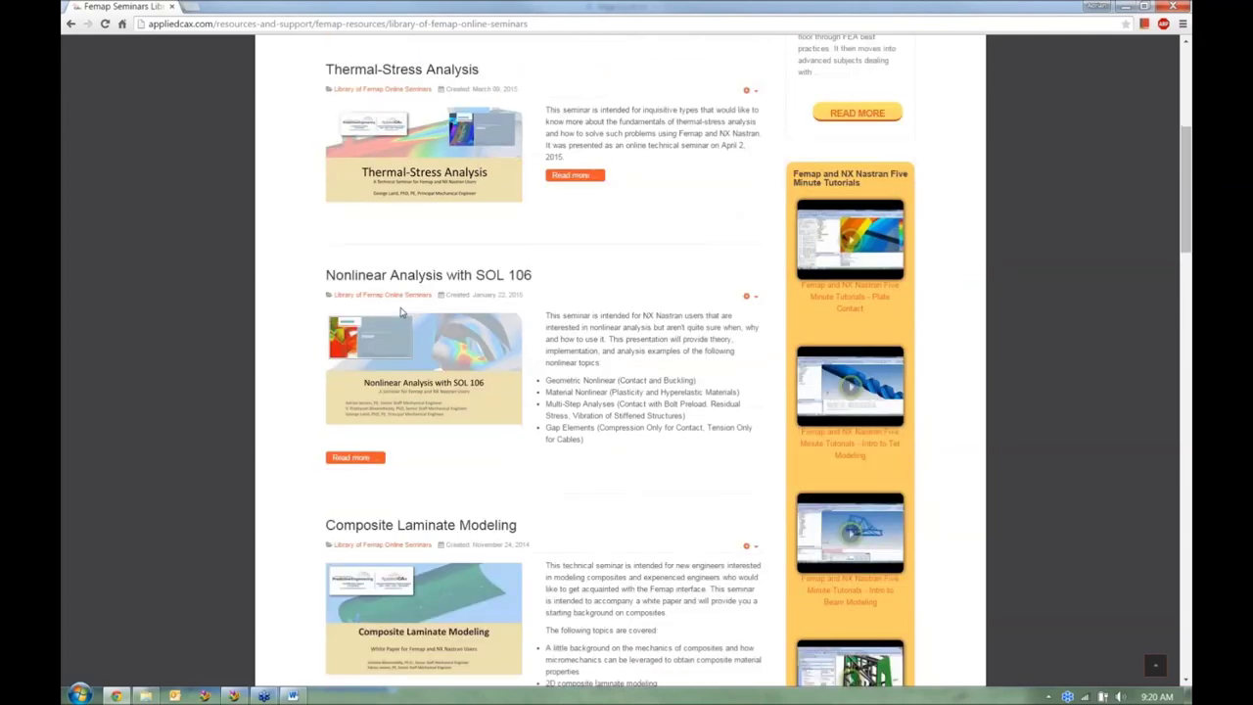
{"action": "scroll", "coordinate": [404, 313], "scroll_direction": "down", "scroll_amount": 6}
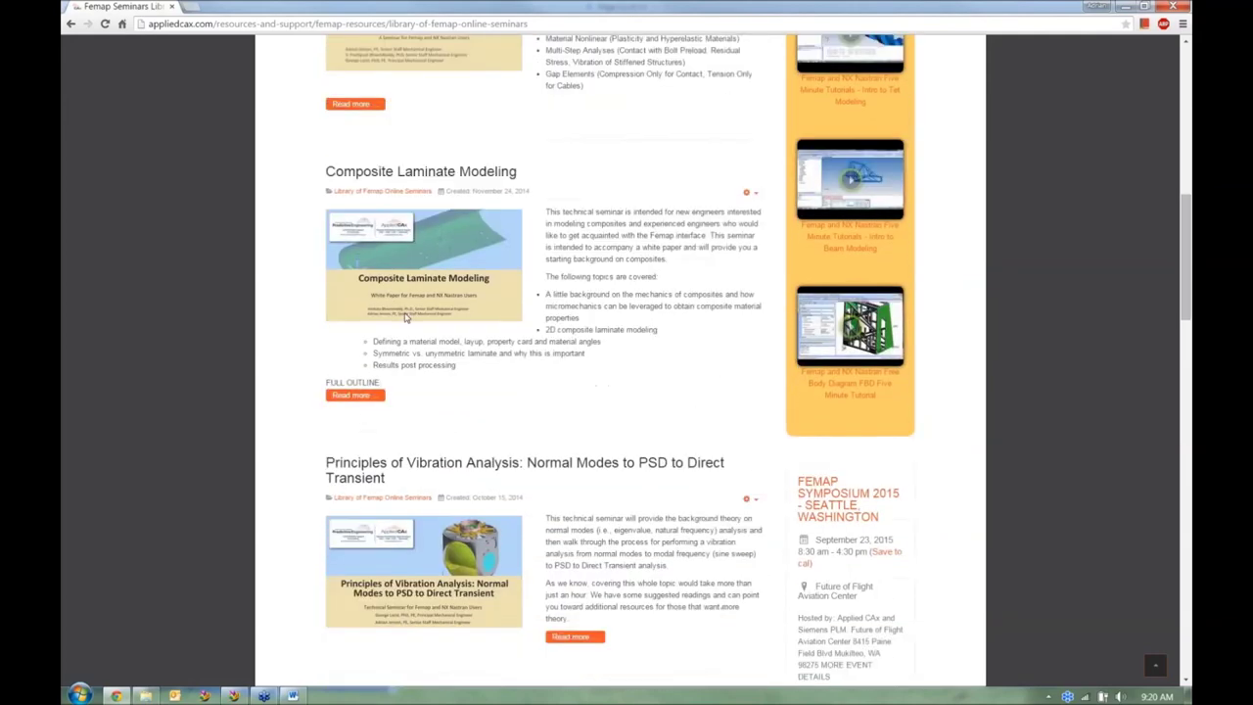
{"action": "scroll", "coordinate": [407, 319], "scroll_direction": "down", "scroll_amount": 10}
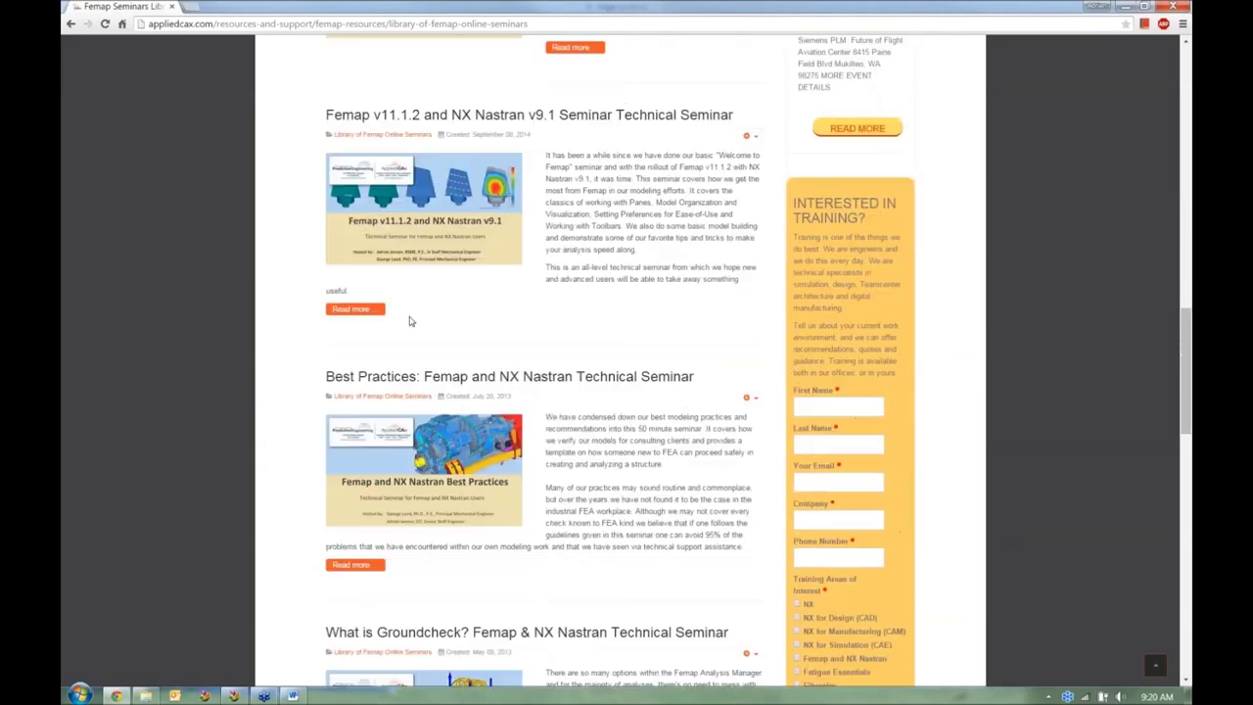
{"action": "scroll", "coordinate": [410, 321], "scroll_direction": "down", "scroll_amount": 7}
{"action": "scroll", "coordinate": [410, 321], "scroll_direction": "up", "scroll_amount": 4}
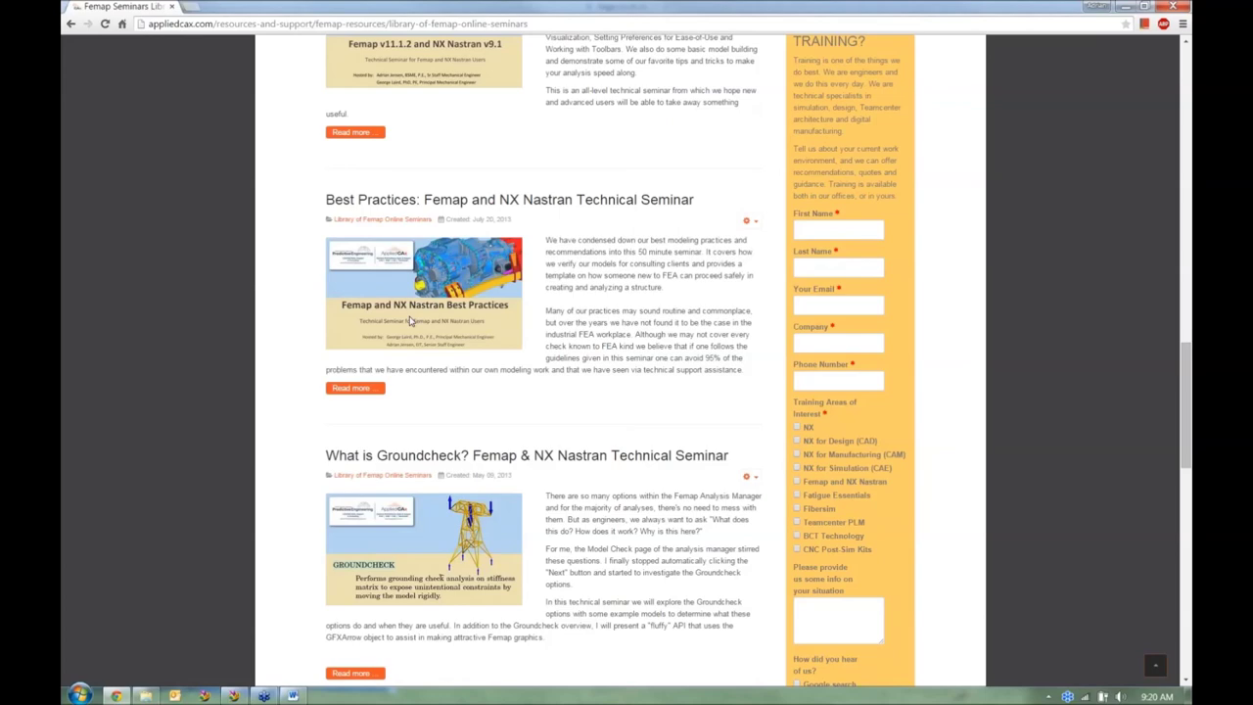
Step: Go back up the seminar library and review the Femap and NX Nastran Five Minute Tutorials listed beside the seminars
{"action": "scroll", "coordinate": [411, 321], "scroll_direction": "up", "scroll_amount": 8}
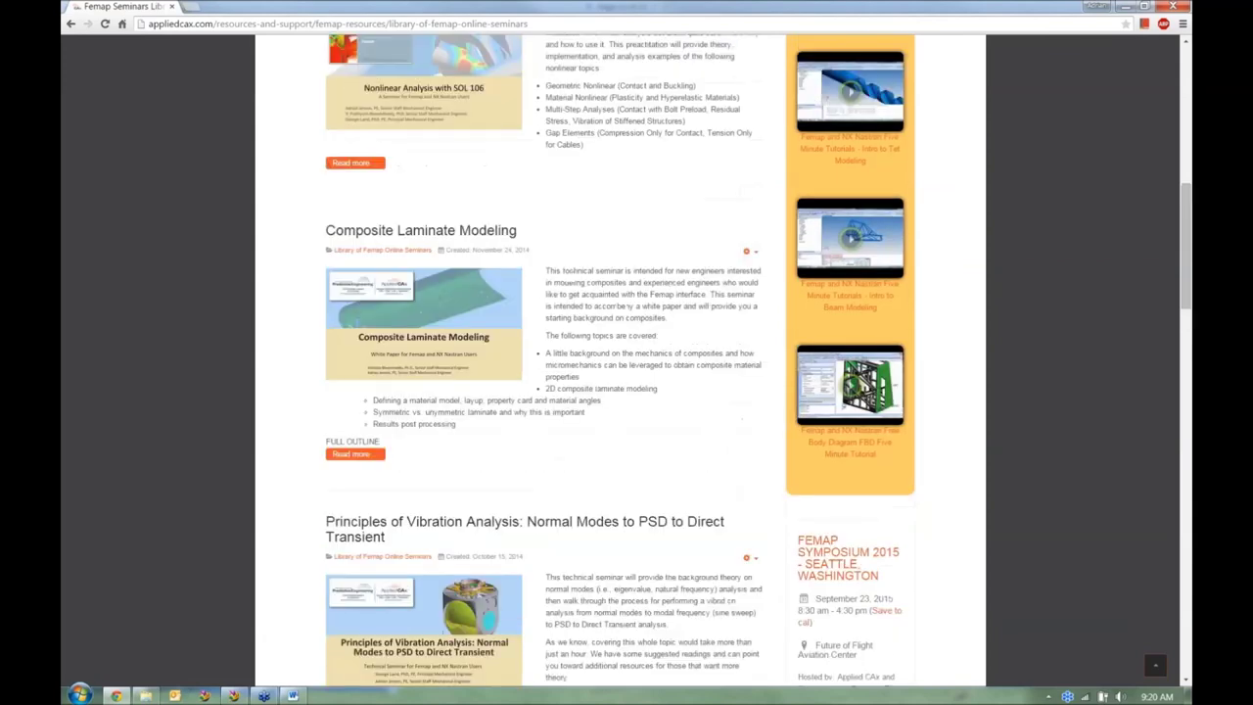
{"action": "scroll", "coordinate": [619, 306], "scroll_direction": "up", "scroll_amount": 3}
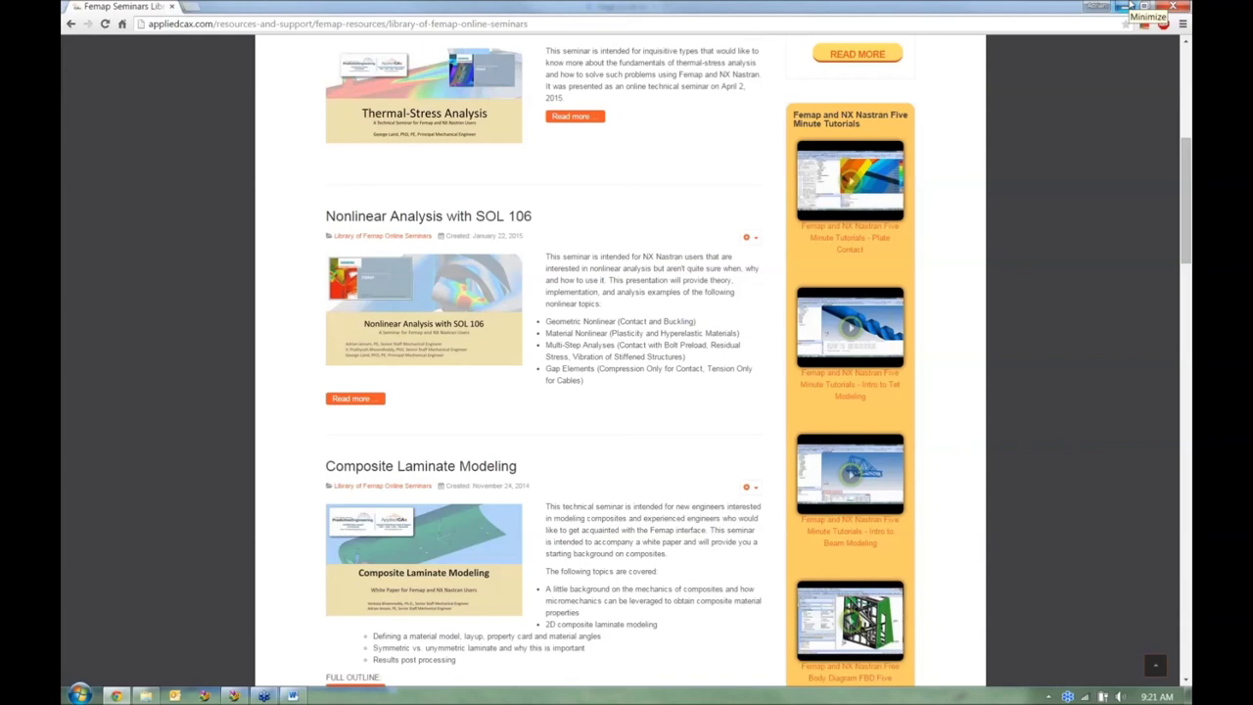
{"action": "scroll", "coordinate": [977, 352], "scroll_direction": "down", "scroll_amount": 3}
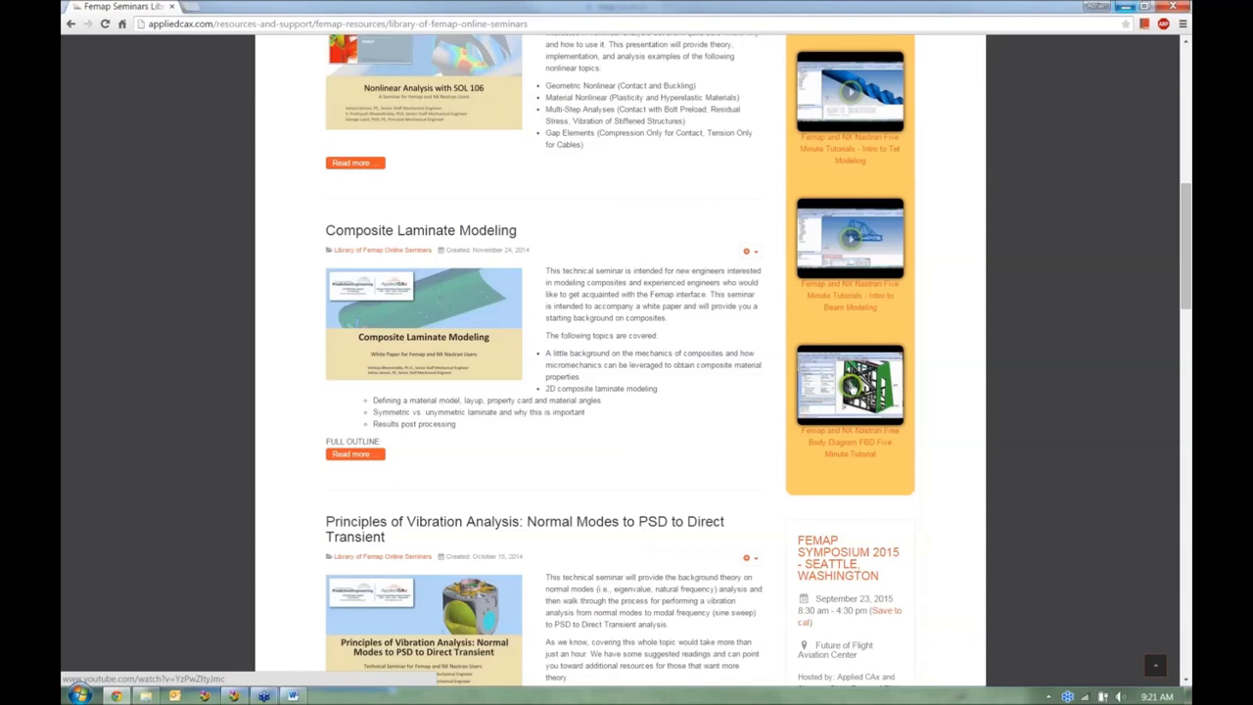
{"action": "scroll", "coordinate": [765, 398], "scroll_direction": "up", "scroll_amount": 3}
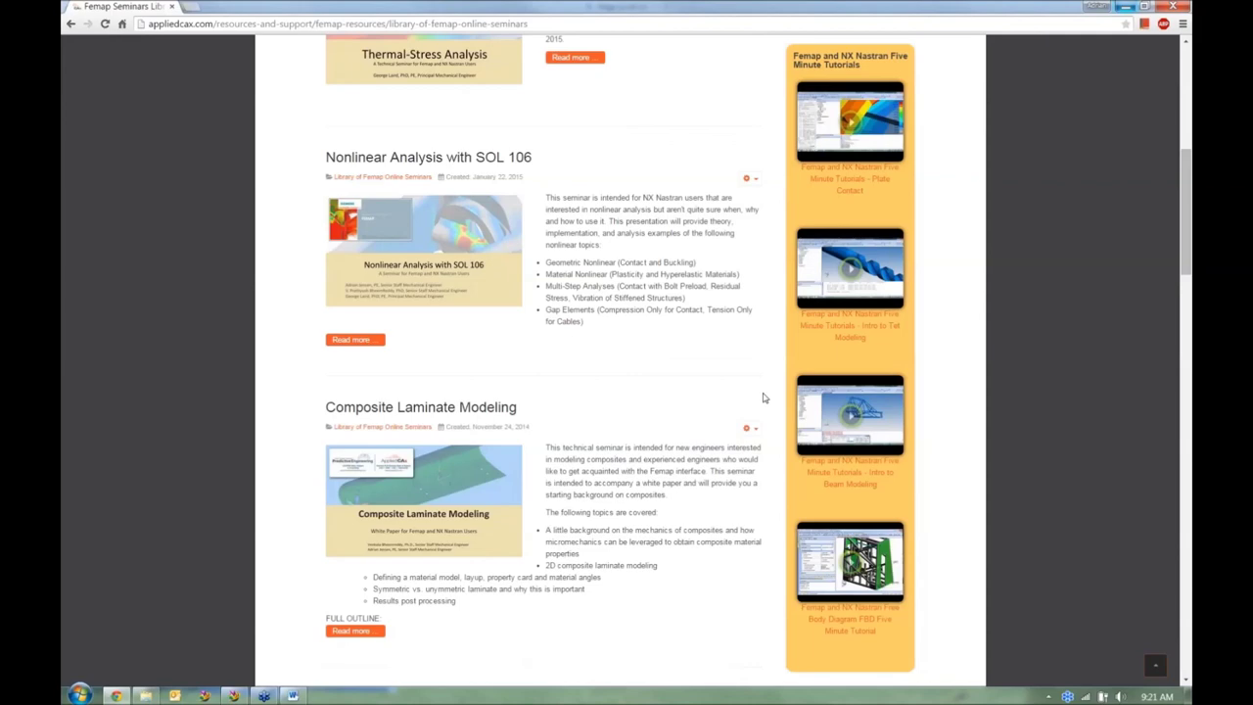
Step: Open the Upcoming Training events page and find the Femap Symposium 2015 and the Femap and NX Nastran Foundation and Advanced Training
{"action": "scroll", "coordinate": [765, 397], "scroll_direction": "up", "scroll_amount": 5}
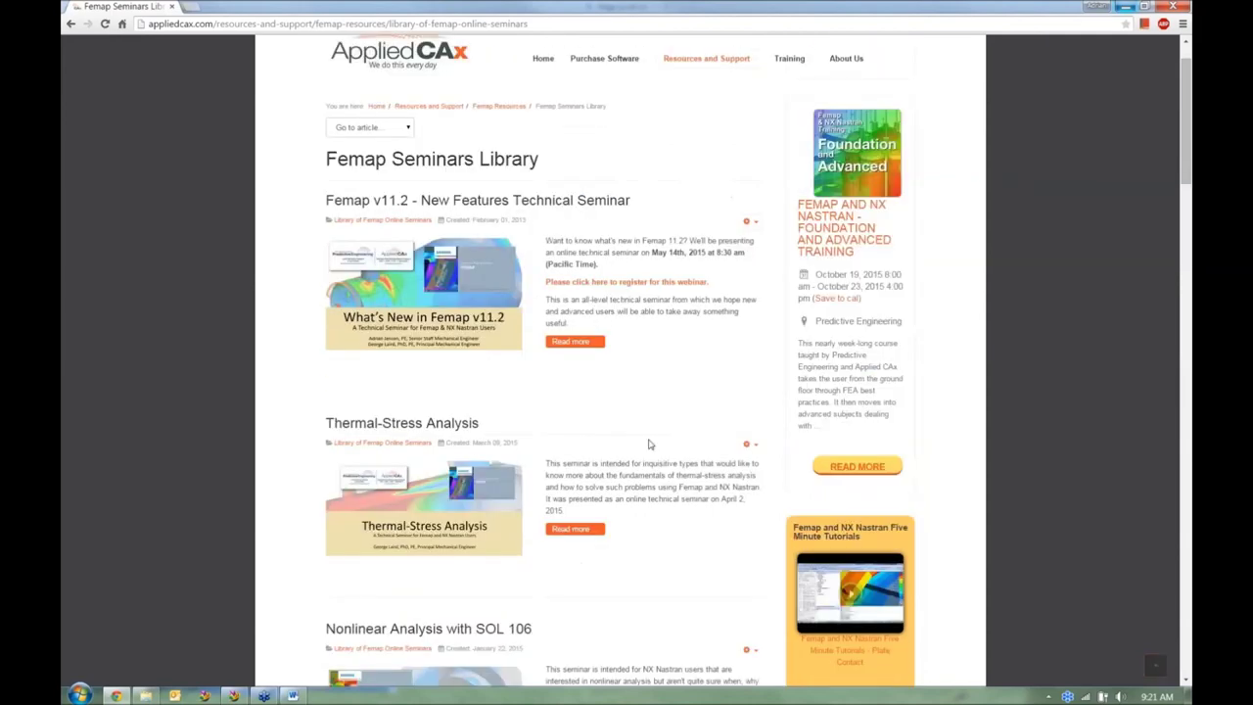
{"action": "mouse_move", "coordinate": [790, 117]}
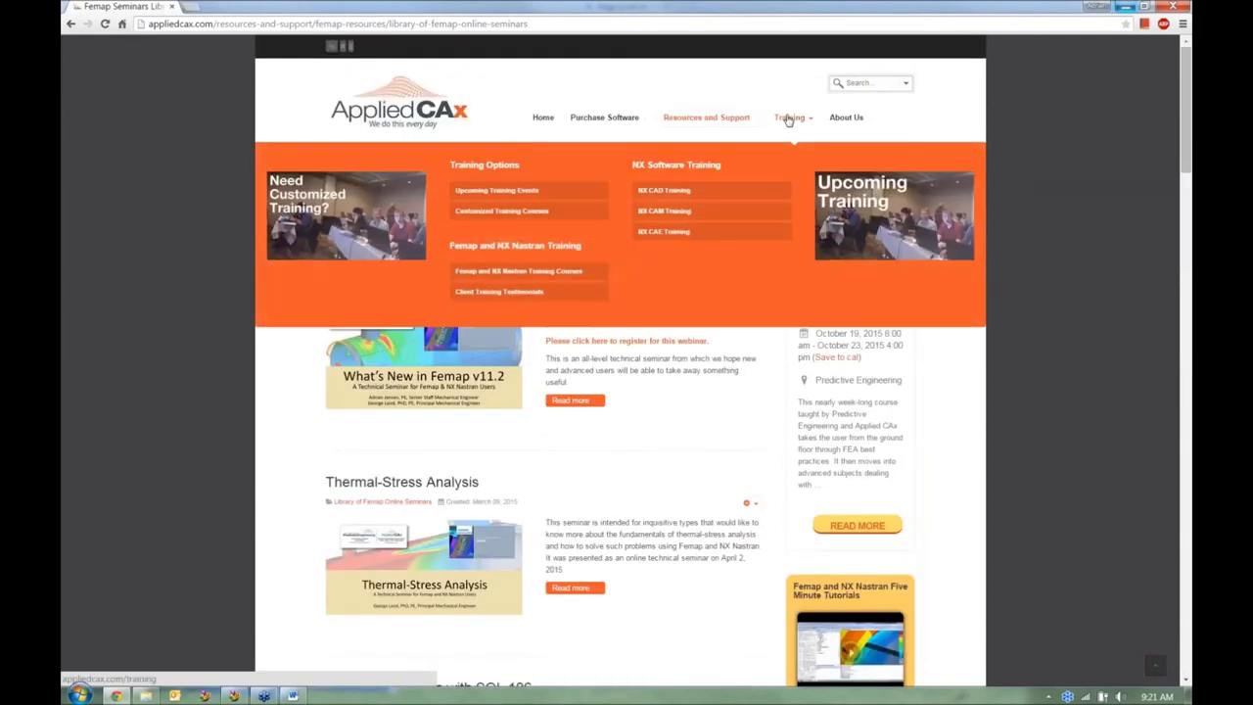
{"action": "left_click", "coordinate": [862, 201]}
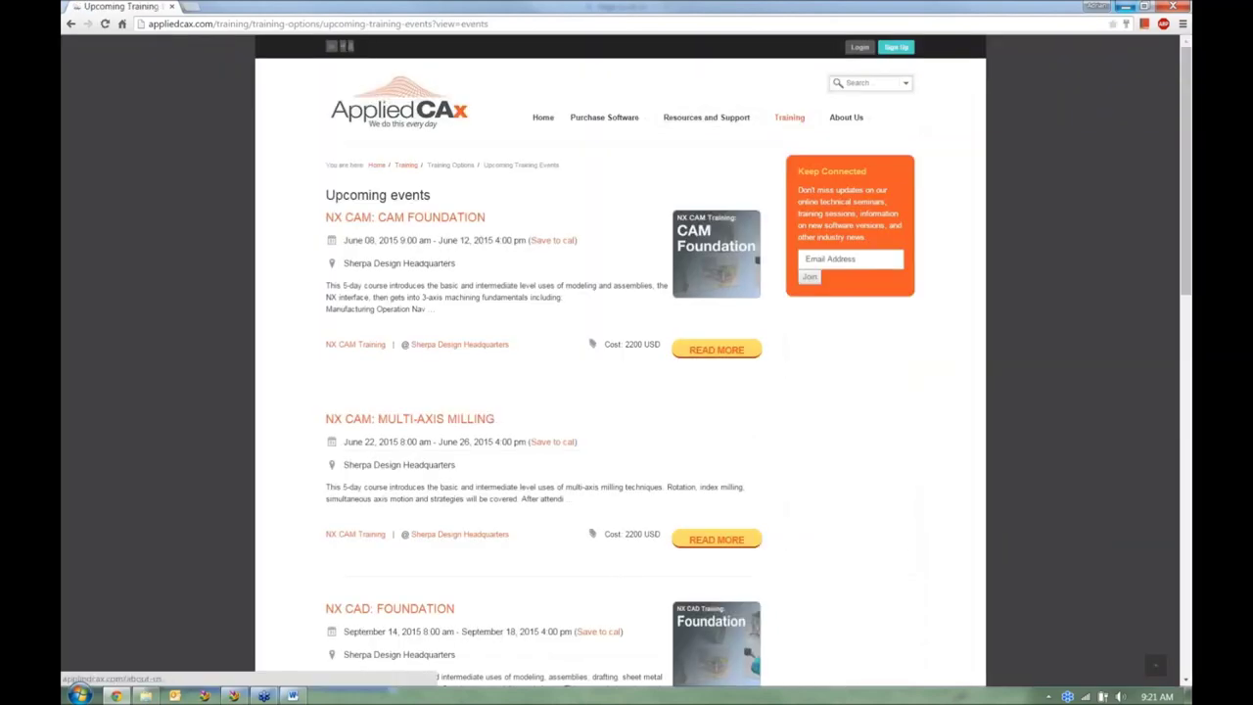
{"action": "scroll", "coordinate": [818, 364], "scroll_direction": "down", "scroll_amount": 7}
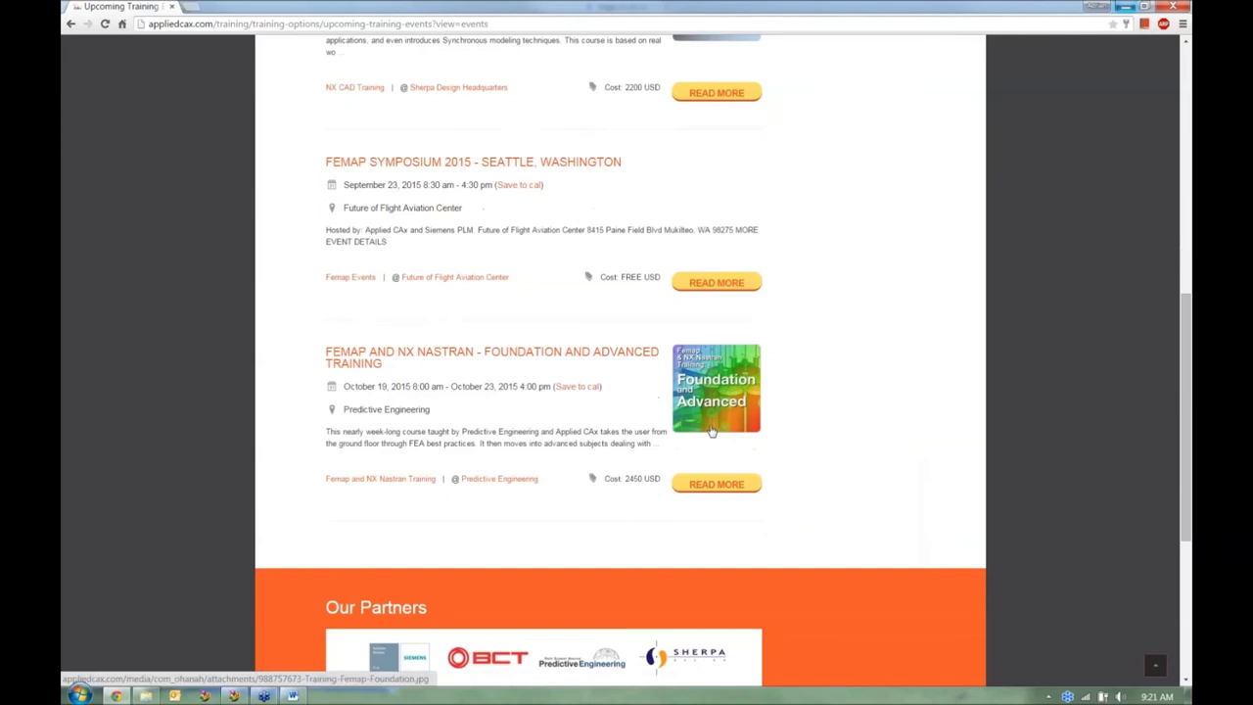